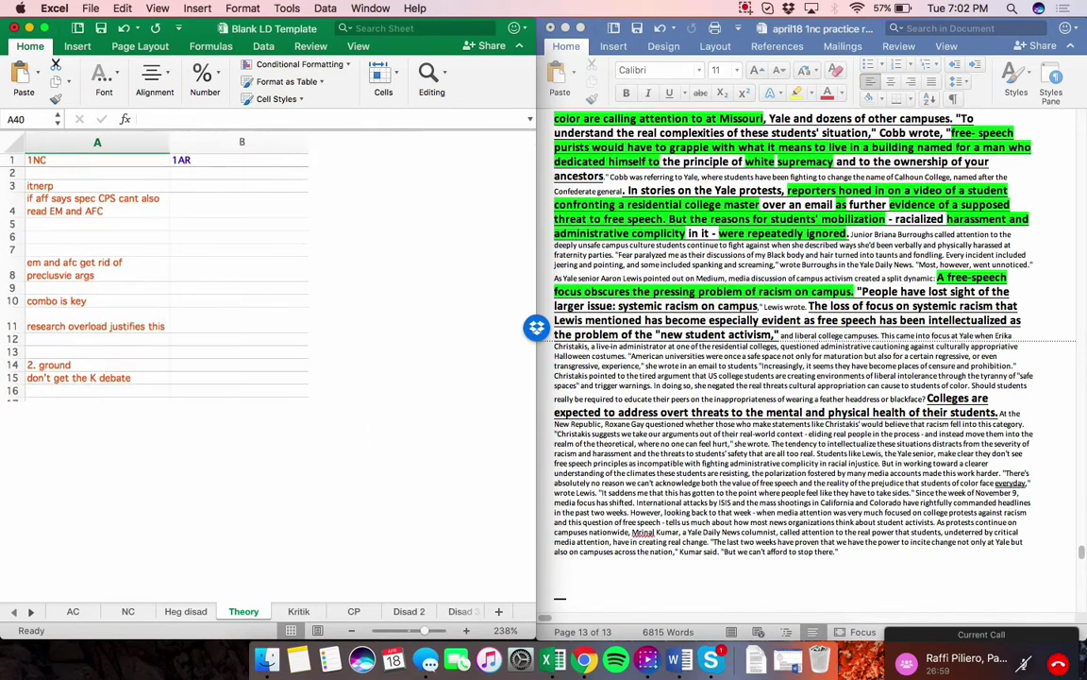
# Look through the 1NC arguments on the Theory sheet, down to the empty rows below them
pyautogui.scroll(6, 264, 378)
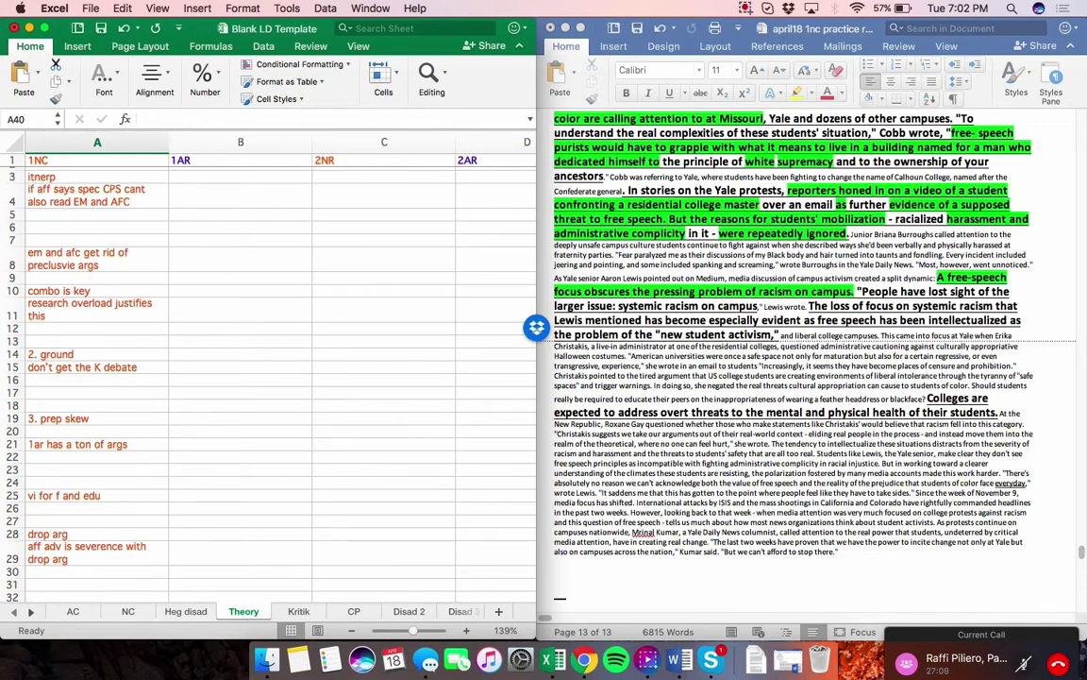
pyautogui.scroll(-10, 269, 377)
pyautogui.scroll(8, 269, 378)
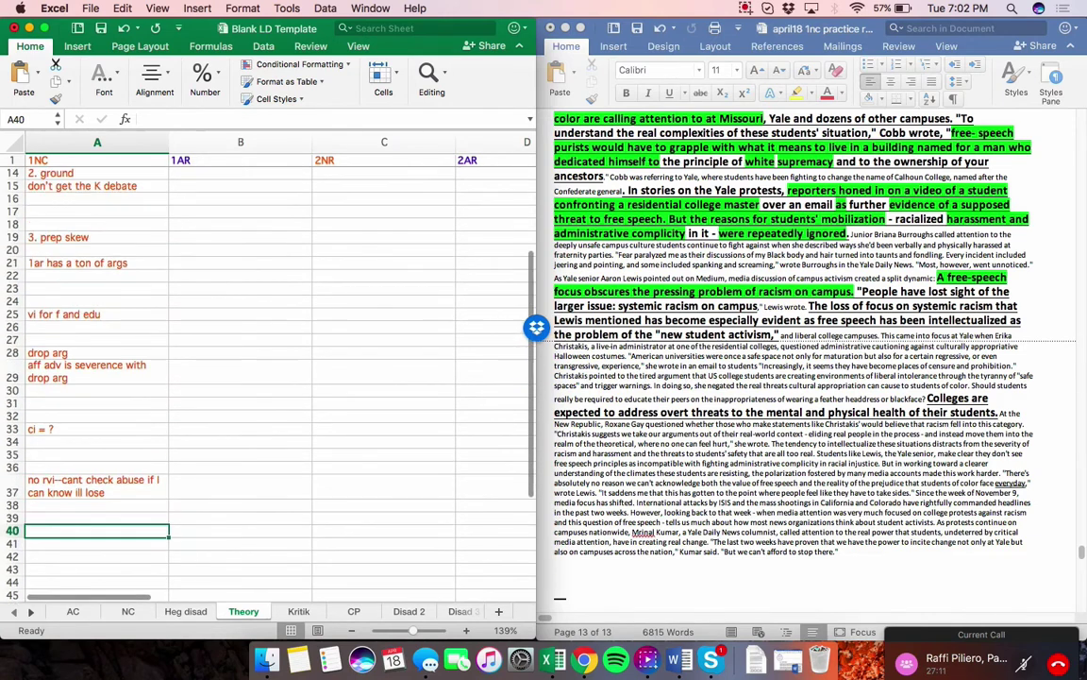
pyautogui.scroll(-2, 269, 378)
pyautogui.press('Down')
pyautogui.press('Down')
pyautogui.scroll(-3, 269, 378)
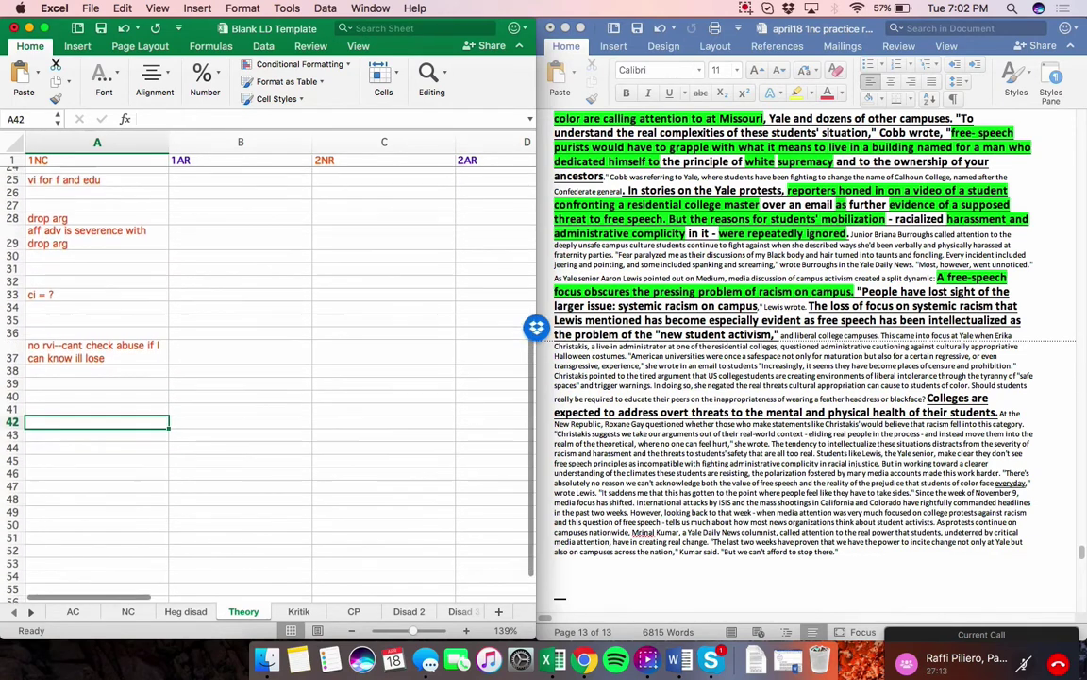
# On the NC sheet, enter "whats unique offense to combo shell" in cell A54
pyautogui.hotkey('ctrl', 'pageup')
pyautogui.hotkey('ctrl', 'pageup')
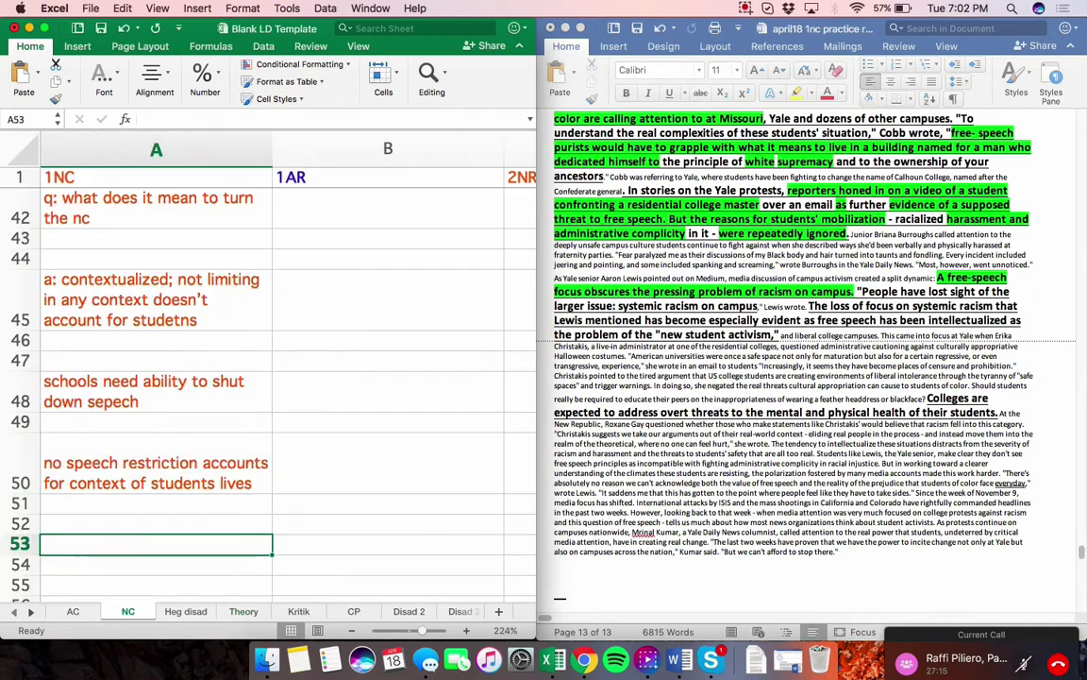
pyautogui.scroll(-2, 269, 378)
pyautogui.press('Down')
pyautogui.write('what')
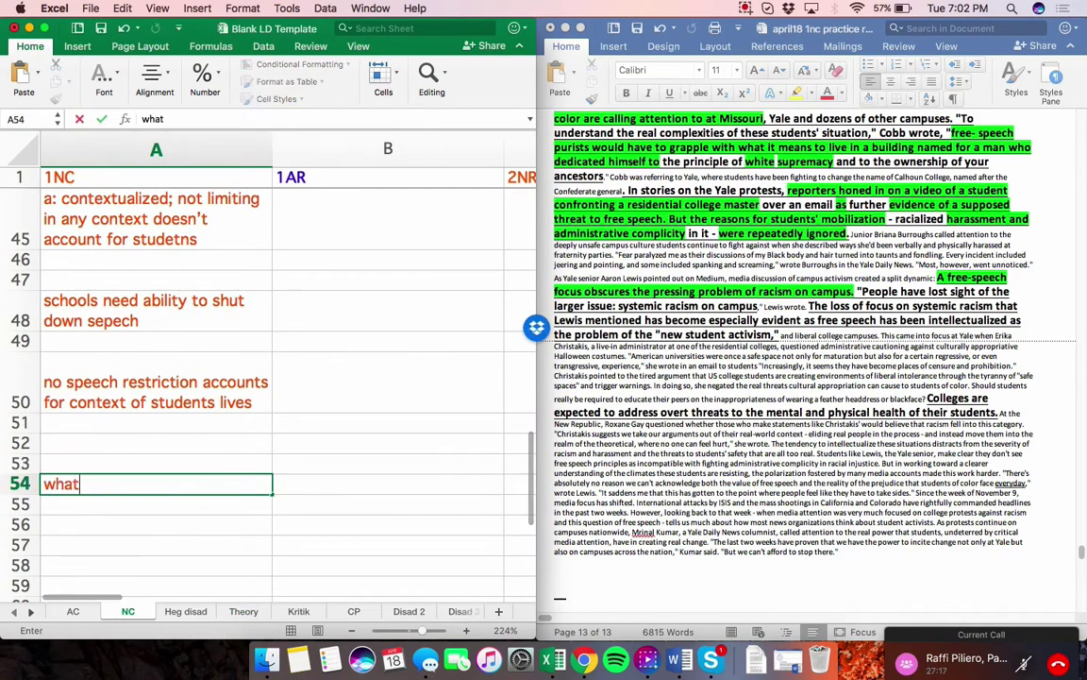
pyautogui.write('s unique offense to combo shell')
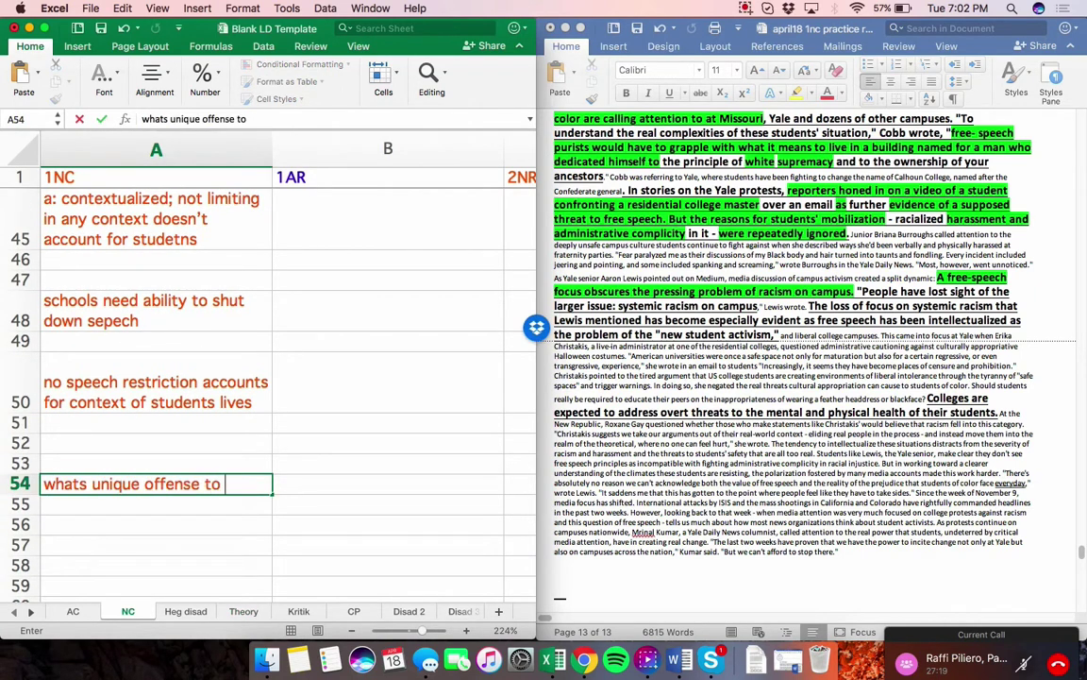
pyautogui.press('Return')
pyautogui.press('Return')
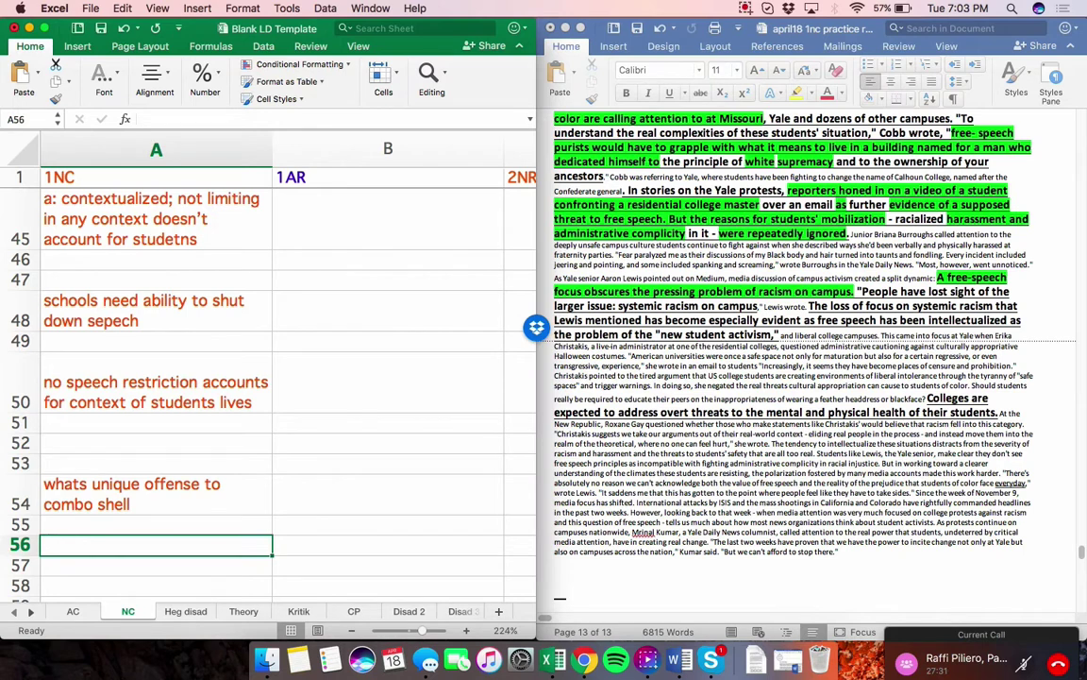
# Enter "don't get generics" in cell A56 of the 1NC column
pyautogui.write("don't get gen")
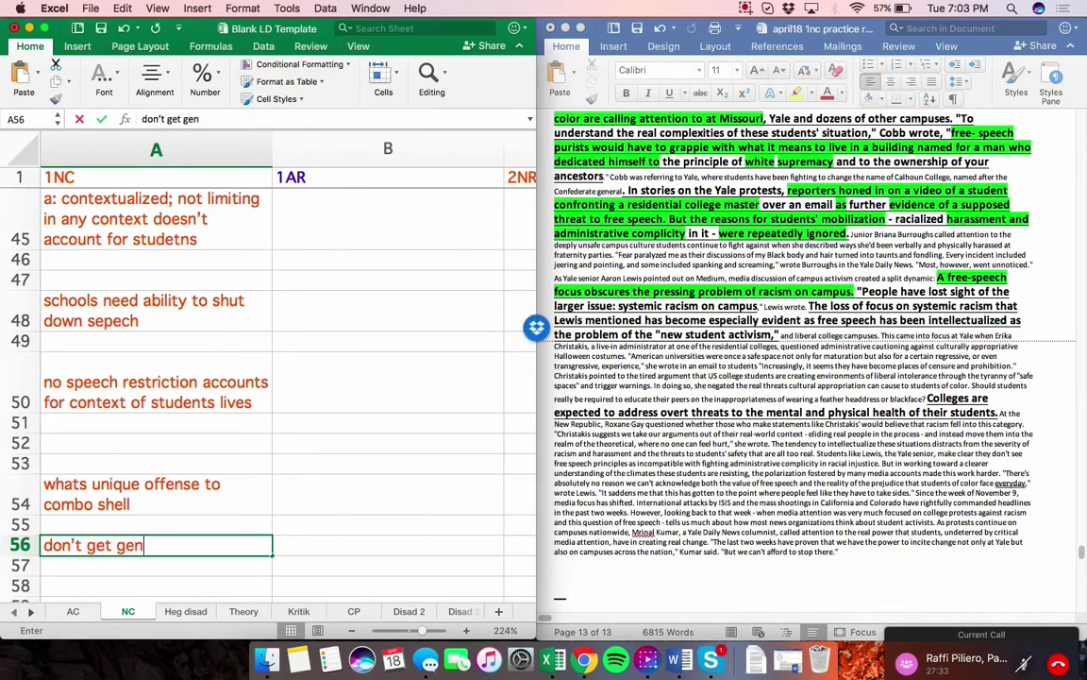
pyautogui.write('erics')
pyautogui.press('Return')
pyautogui.press('Return')
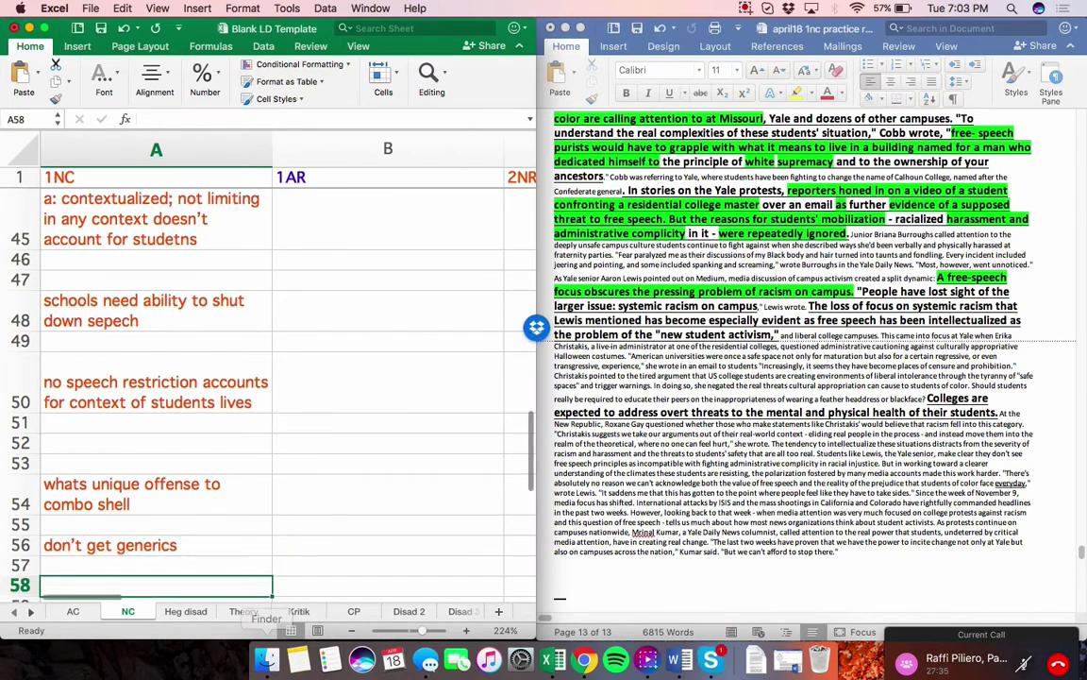
# Return to the first 1NC arguments on the Theory sheet and pause the screen recording
pyautogui.click(244, 612)
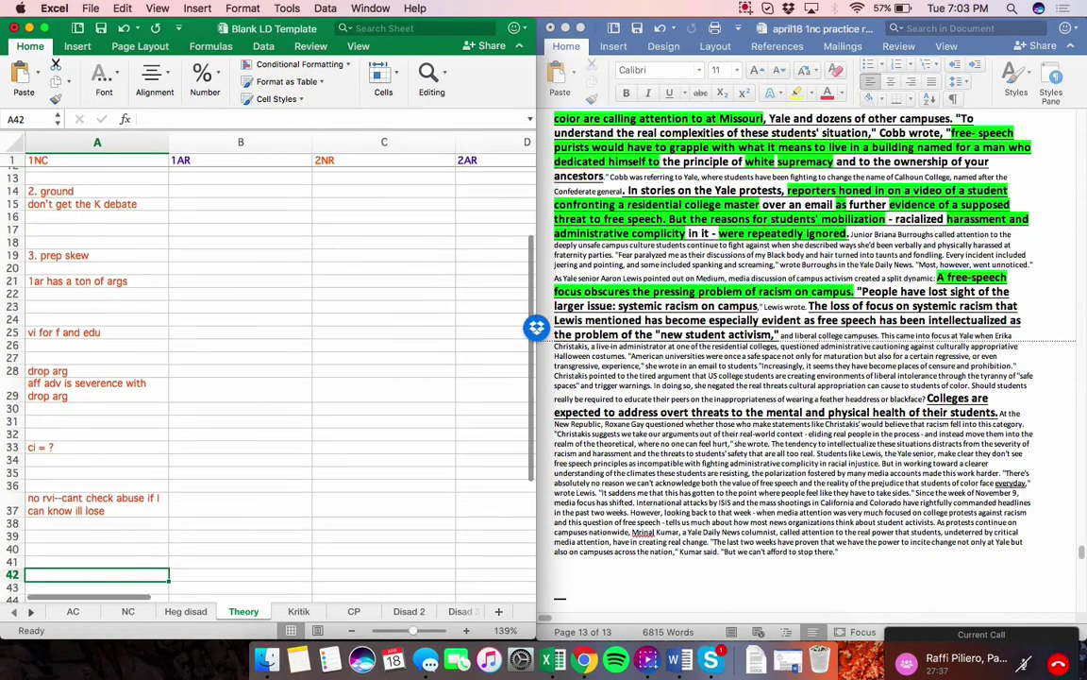
pyautogui.scroll(6, 274, 368)
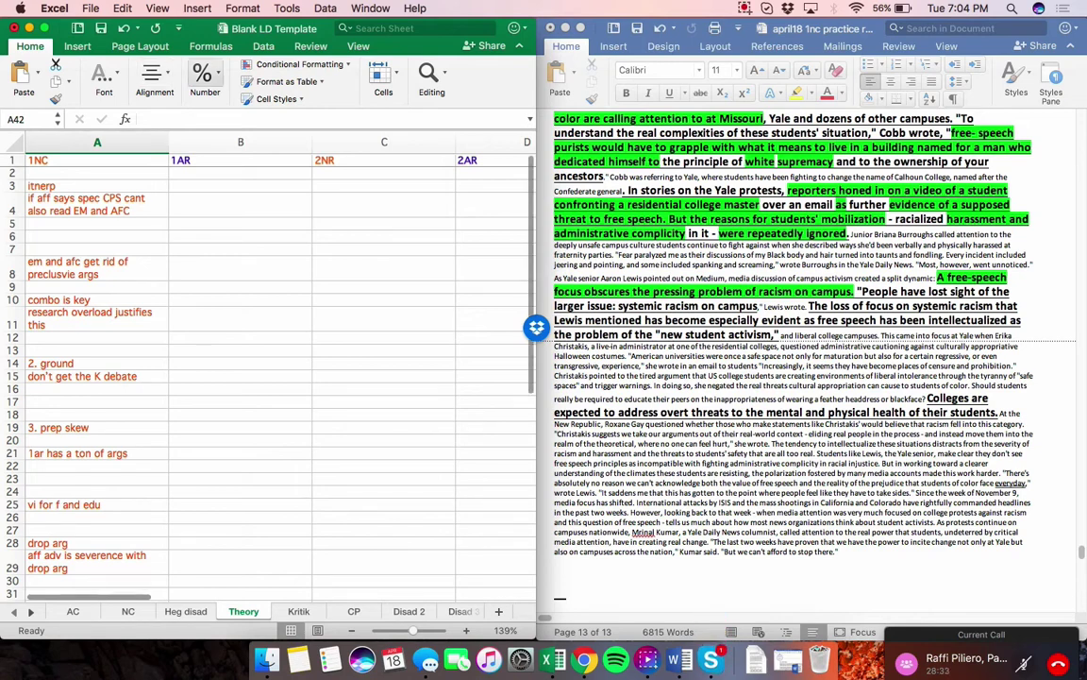
pyautogui.click(745, 8)
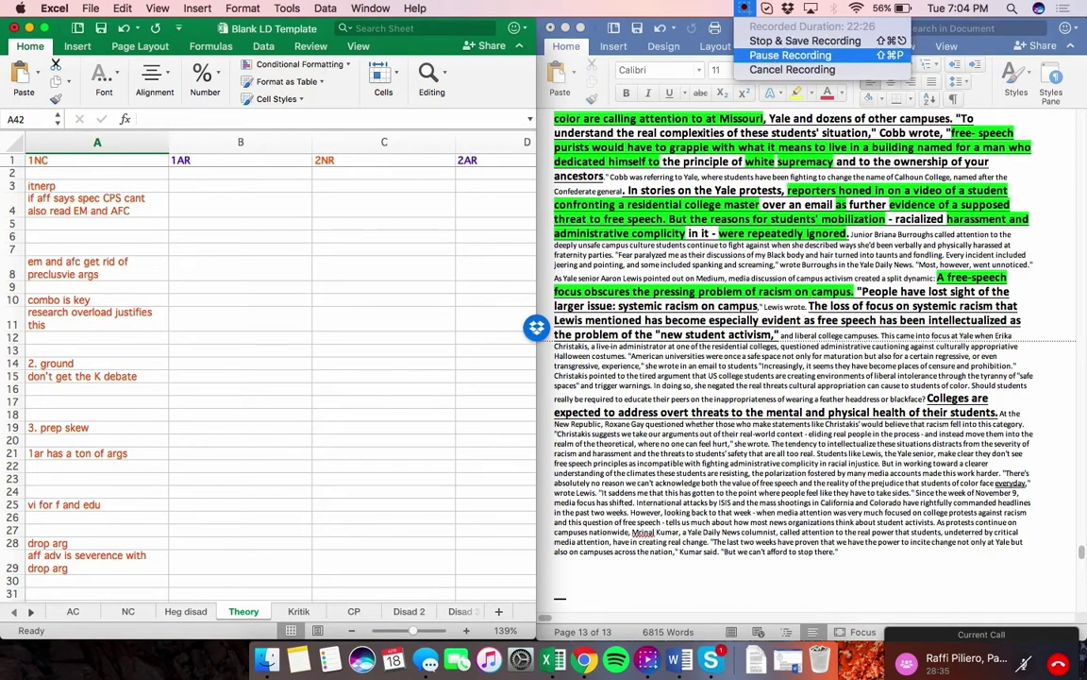
pyautogui.click(791, 55)
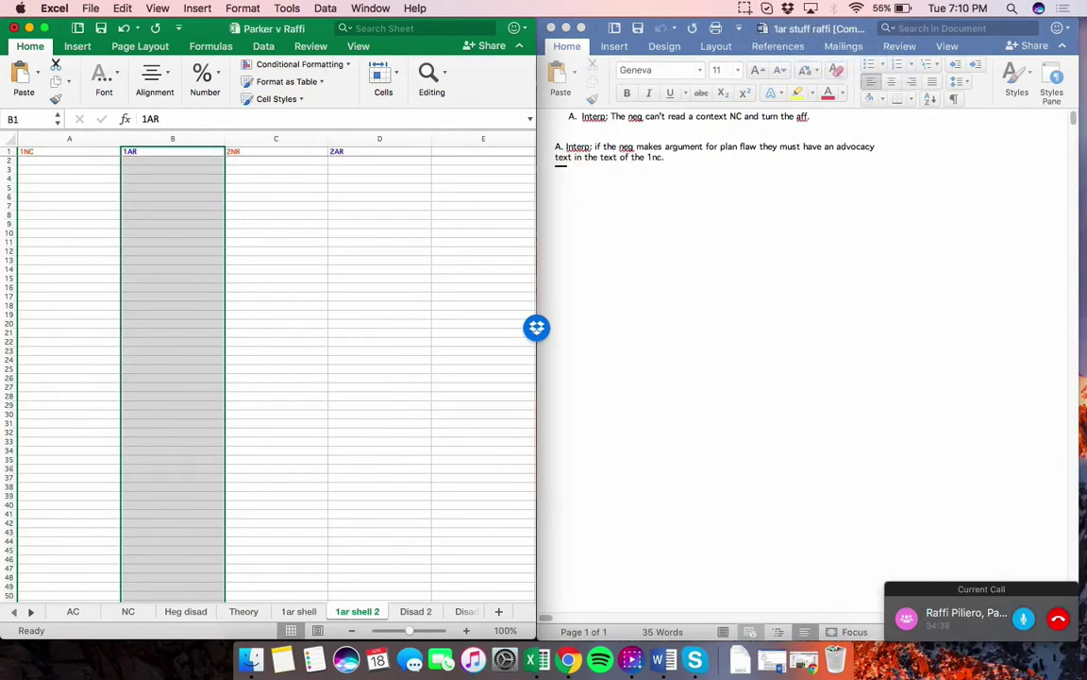
# Reorder the sheets so 1ar shell, 1ar shell 2 and Theory come before the AC sheet
pyautogui.click(380, 432)
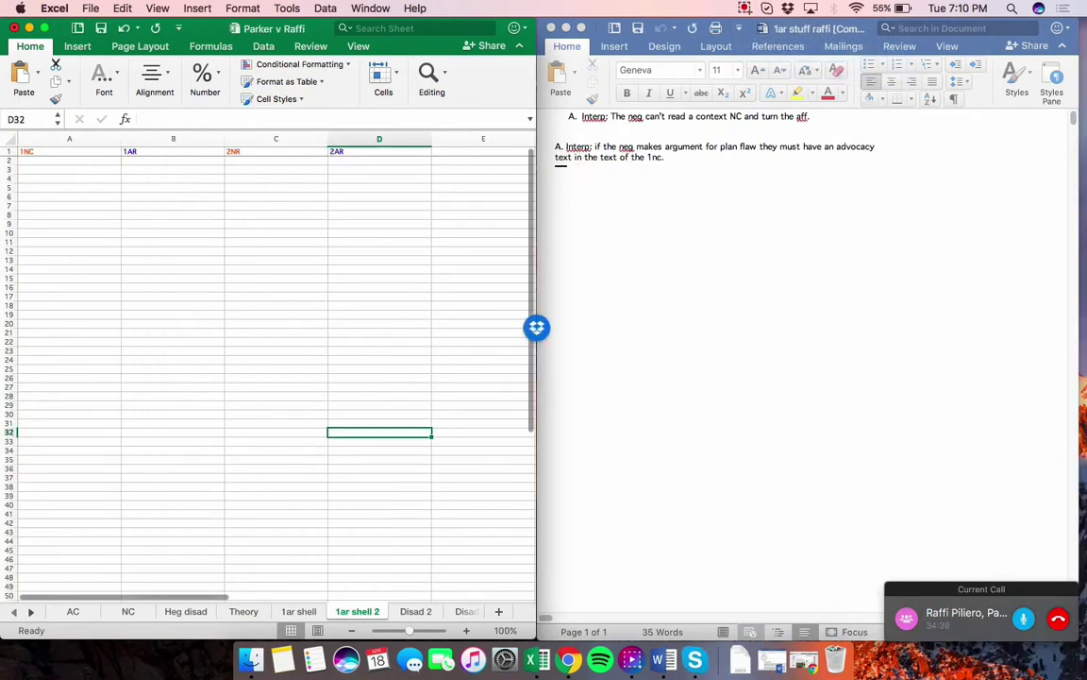
pyautogui.click(173, 139)
pyautogui.moveTo(298, 610); pyautogui.dragTo(45, 611)
pyautogui.moveTo(357, 610)
pyautogui.mouseDown()
pyautogui.moveTo(100, 611)
pyautogui.moveTo(131, 611)
pyautogui.mouseUp()
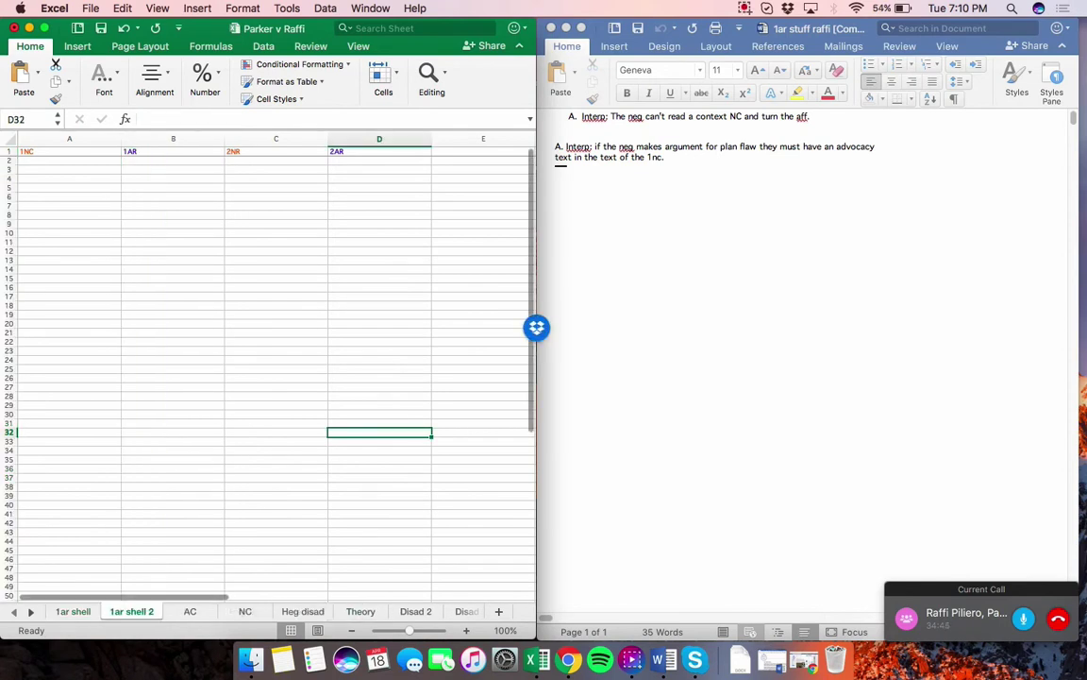
pyautogui.click(360, 611)
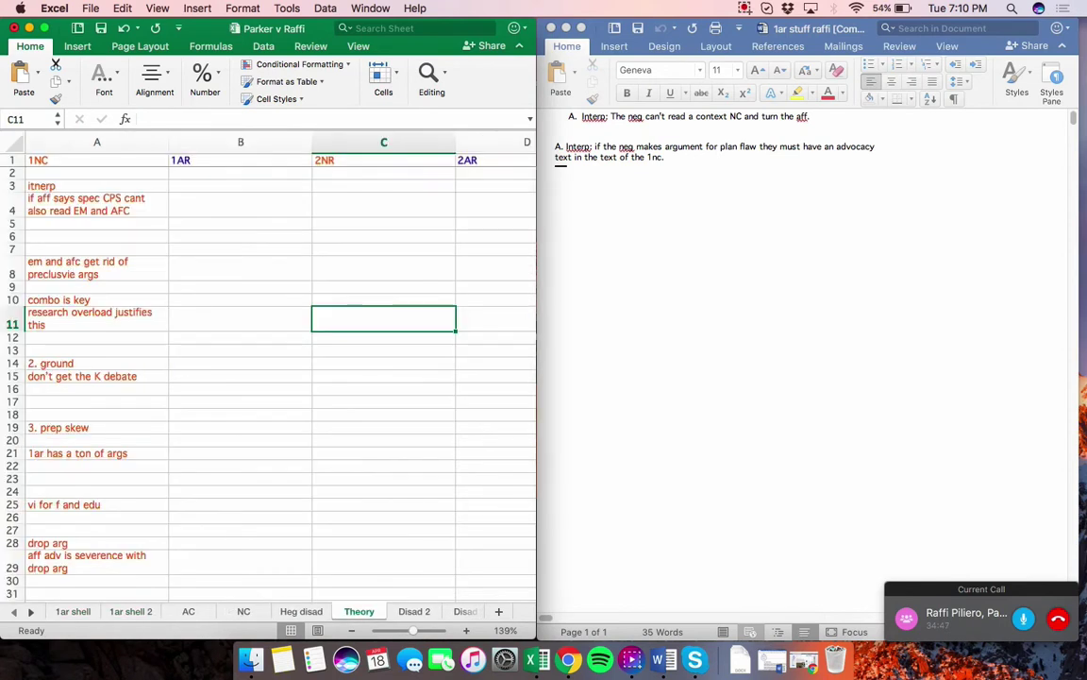
pyautogui.moveTo(361, 610); pyautogui.dragTo(188, 611)
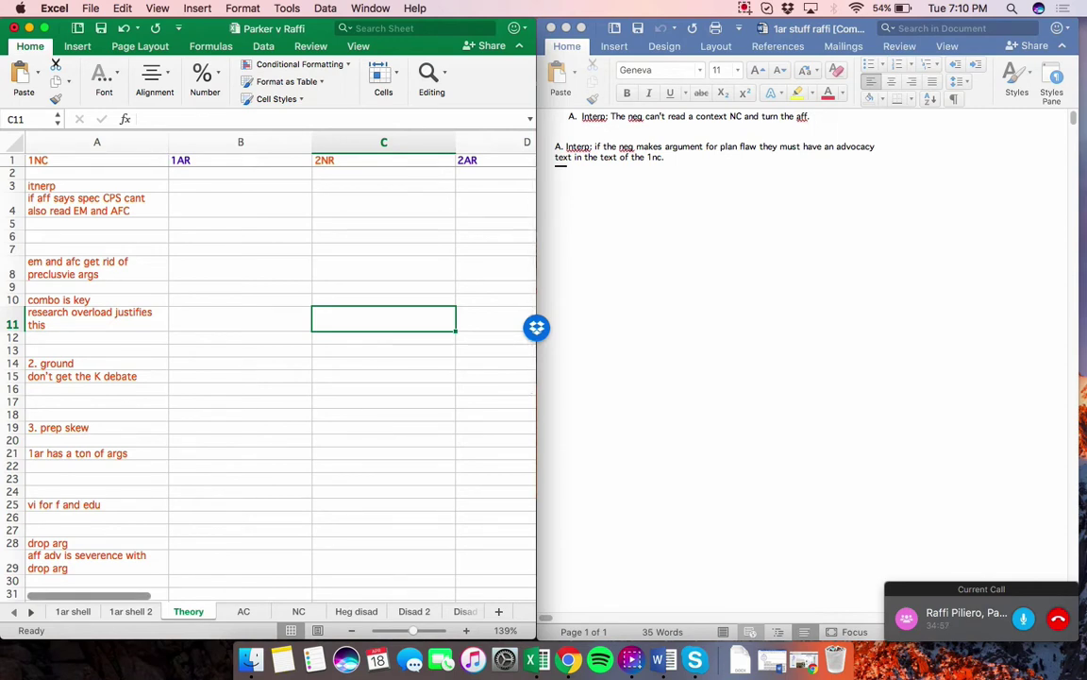
# On the 1ar shell sheet, enter "interp--" in cell B3 of the 1AR column
pyautogui.click(73, 610)
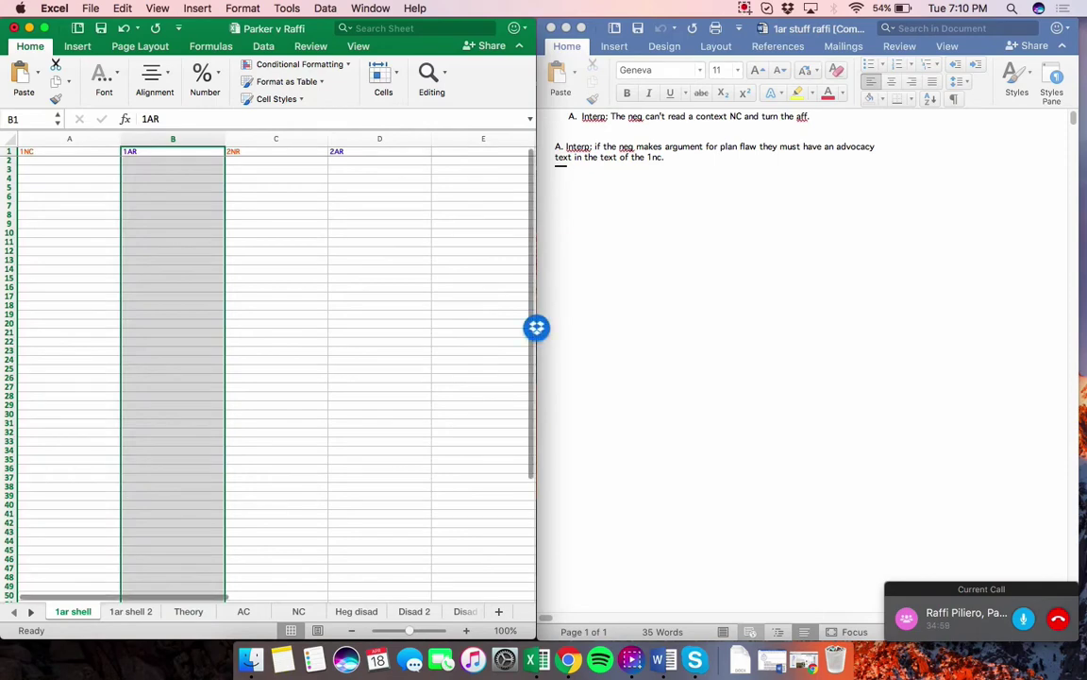
pyautogui.scroll(5, 267, 368)
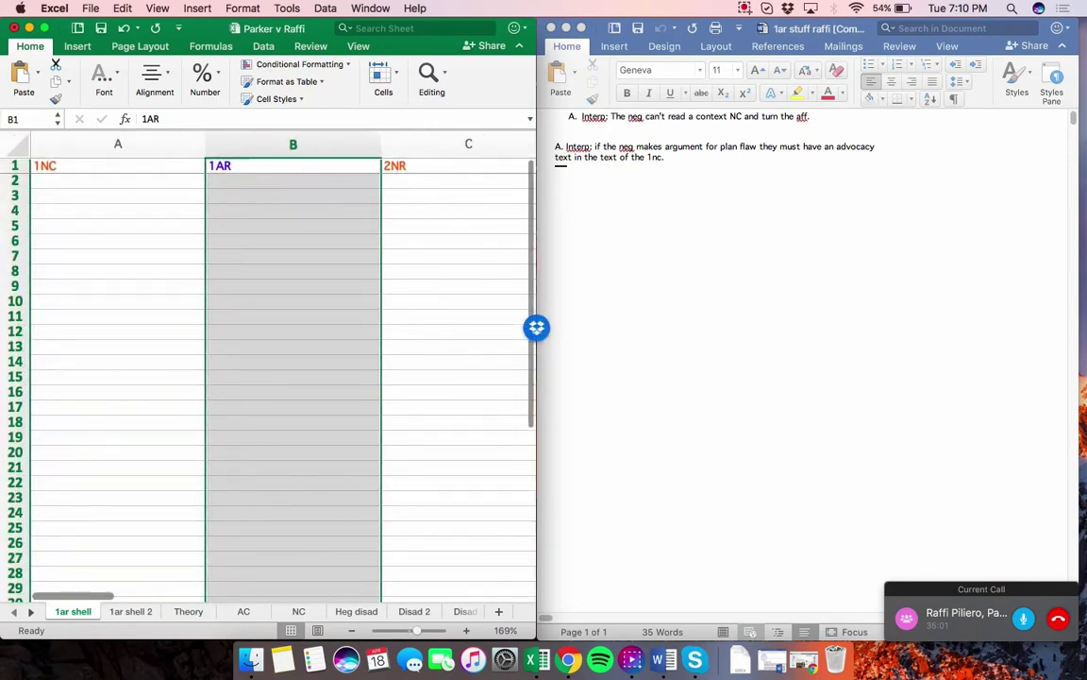
pyautogui.click(118, 196)
pyautogui.click(292, 210)
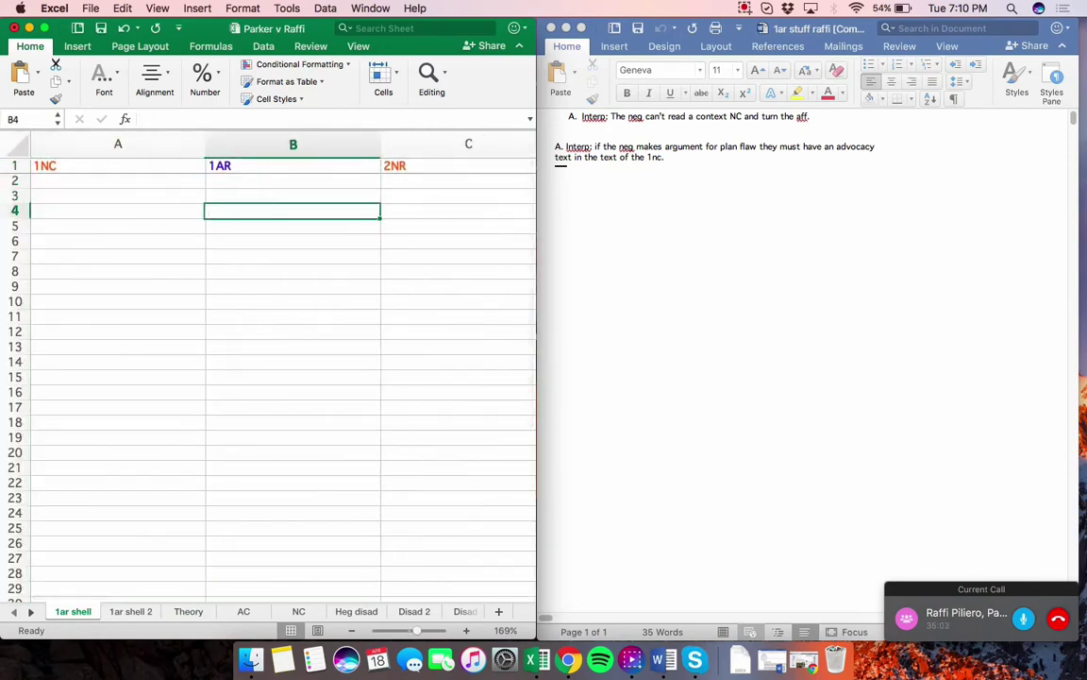
pyautogui.click(293, 196)
pyautogui.hscroll(3, 264, 368)
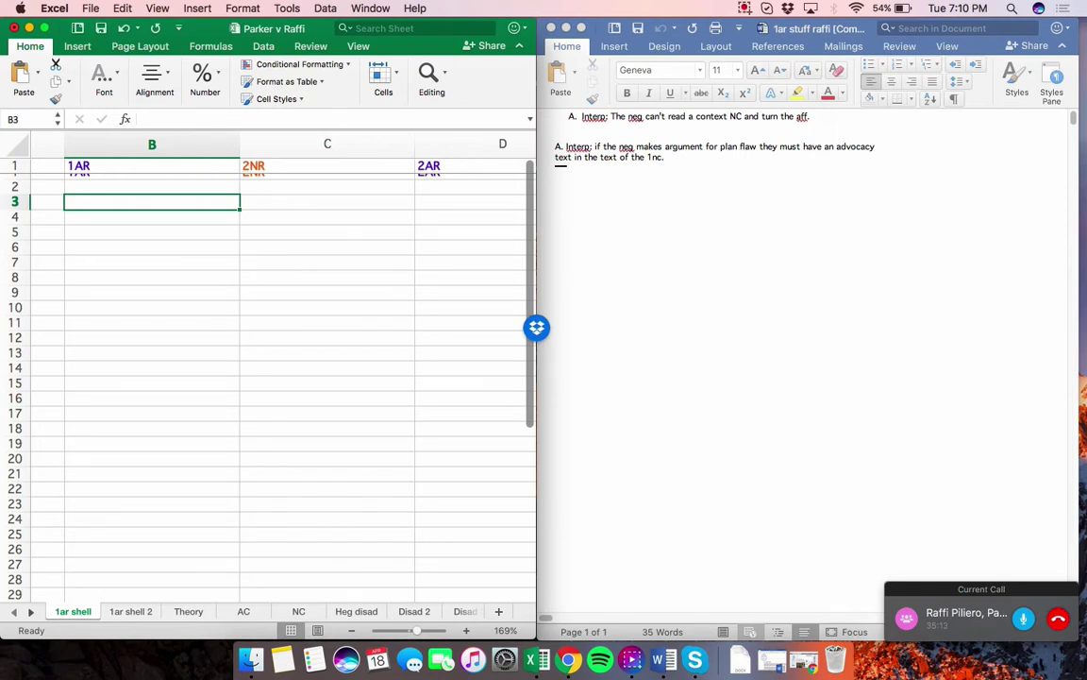
pyautogui.write('interp--')
pyautogui.press('Return')
pyautogui.press('Return')
# Enter "neg cant read a context NC and turn AC" in B5 and "vio" in B8
pyautogui.write('neg ')
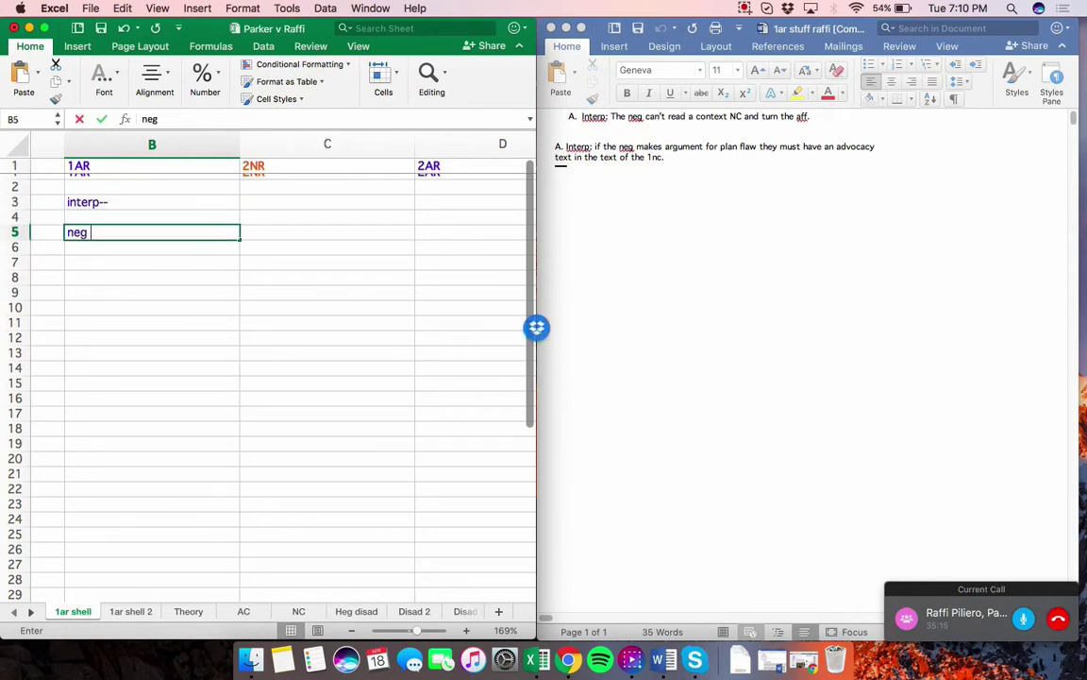
pyautogui.write('cant read a contex')
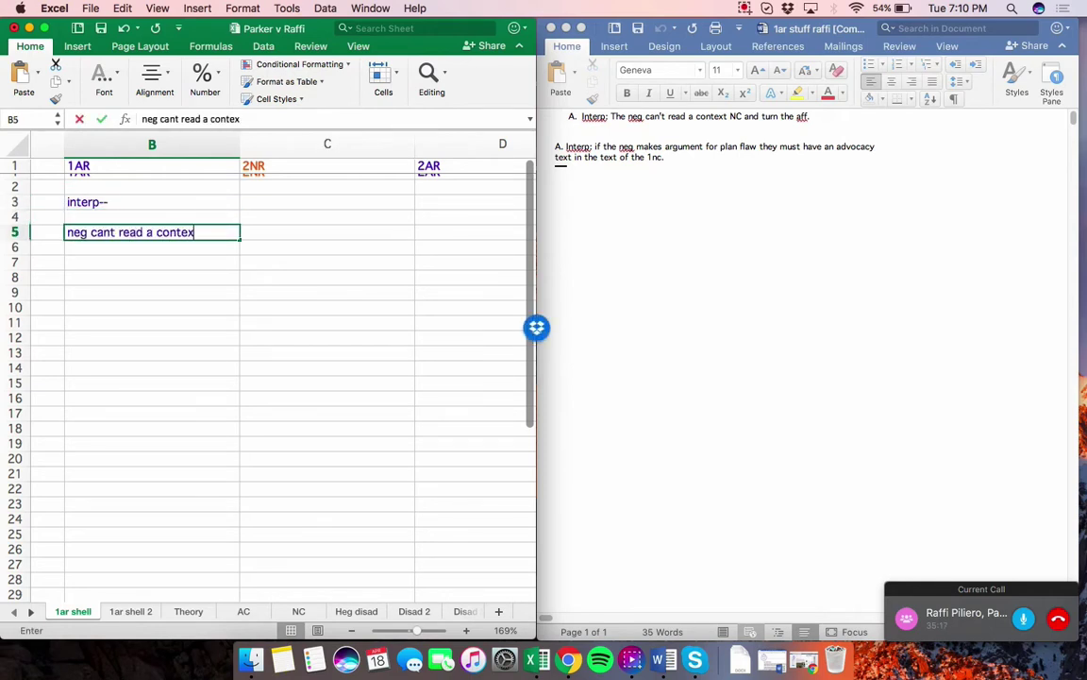
pyautogui.write('t NC and turn A')
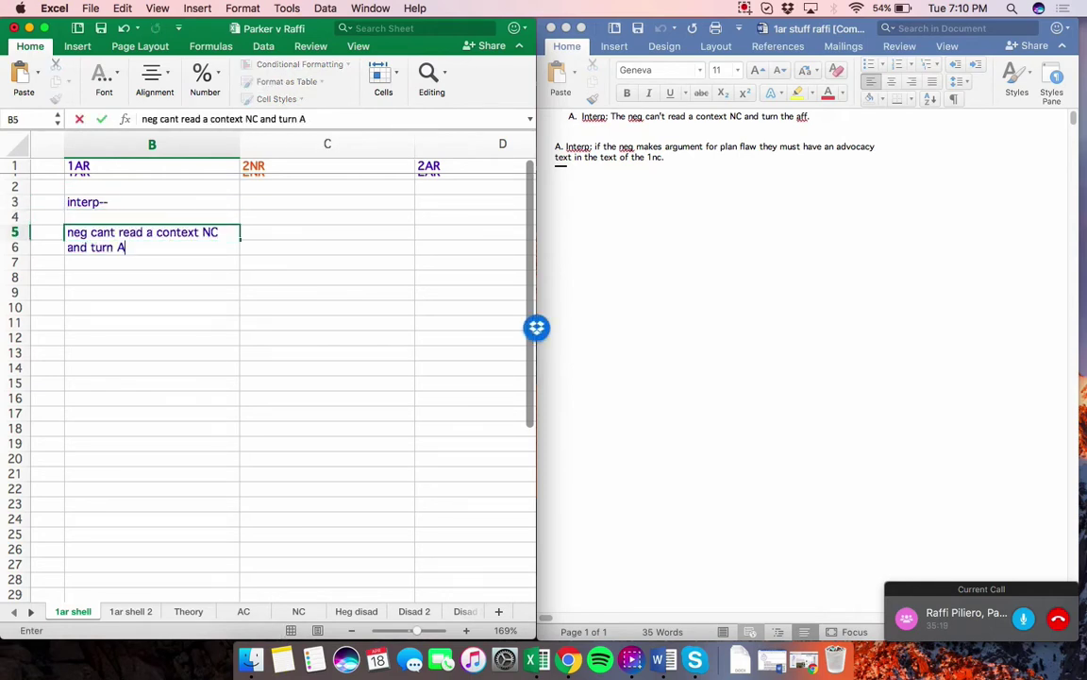
pyautogui.write('C')
pyautogui.press('Return')
pyautogui.press('Return')
pyautogui.press('Return')
pyautogui.write('vio')
pyautogui.press('Return')
pyautogui.press('Return')
pyautogui.write('can')
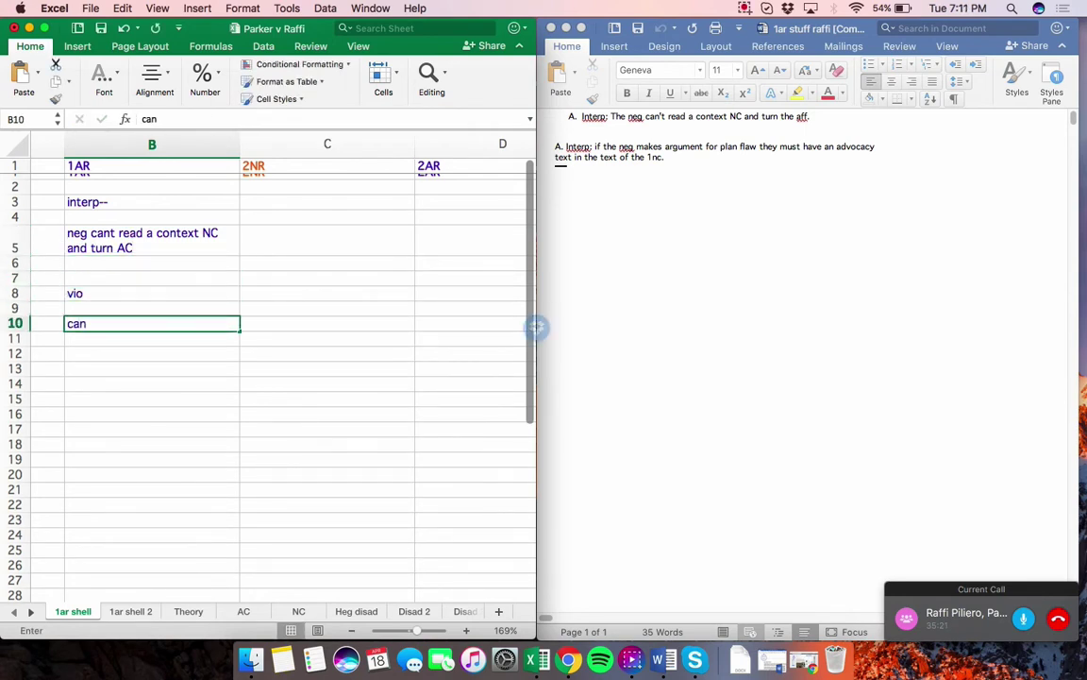
pyautogui.write('t tur')
pyautogui.press('BackSpace')
pyautogui.press('BackSpace')
pyautogui.press('BackSpace')
pyautogui.press('BackSpace')
pyautogui.press('BackSpace')
pyautogui.press('BackSpace')
pyautogui.press('BackSpace')
pyautogui.press('BackSpace')
# Enter "did" in B10 under the violation and the heading "stds" in B14
pyautogui.write('did')
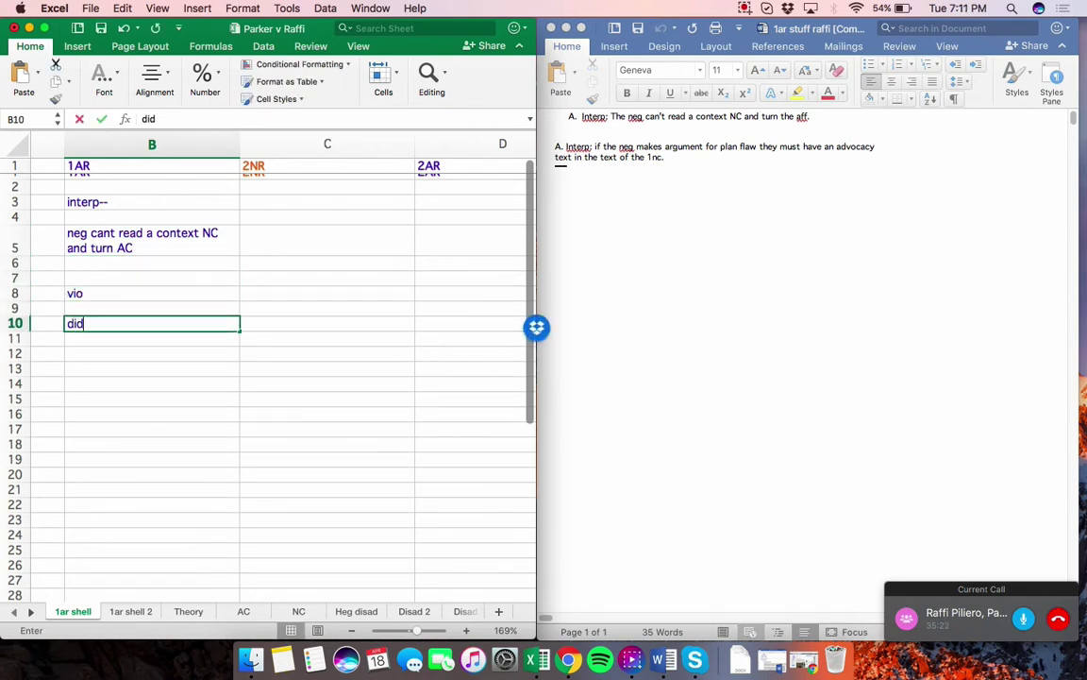
pyautogui.press('Return')
pyautogui.press('Return')
pyautogui.press('Return')
pyautogui.press('Return')
pyautogui.write('stds')
pyautogui.press('Return')
pyautogui.press('Return')
# Enter the first standard, "1. functionally impossible to turn NC", in cell B16
pyautogui.write('1.')
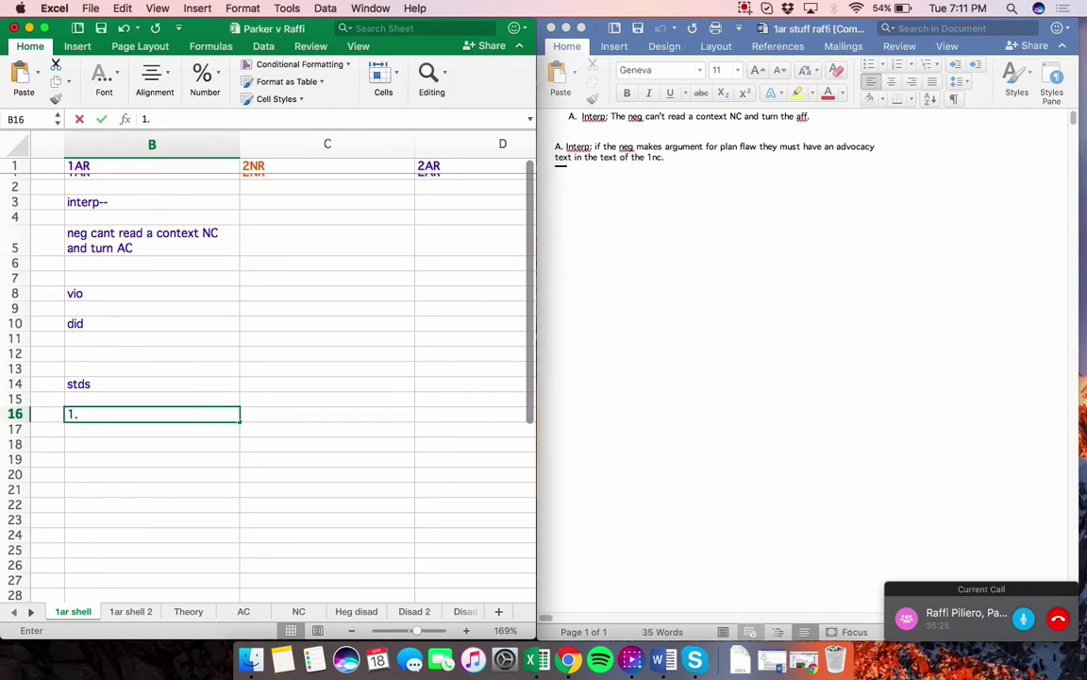
pyautogui.write(' functional')
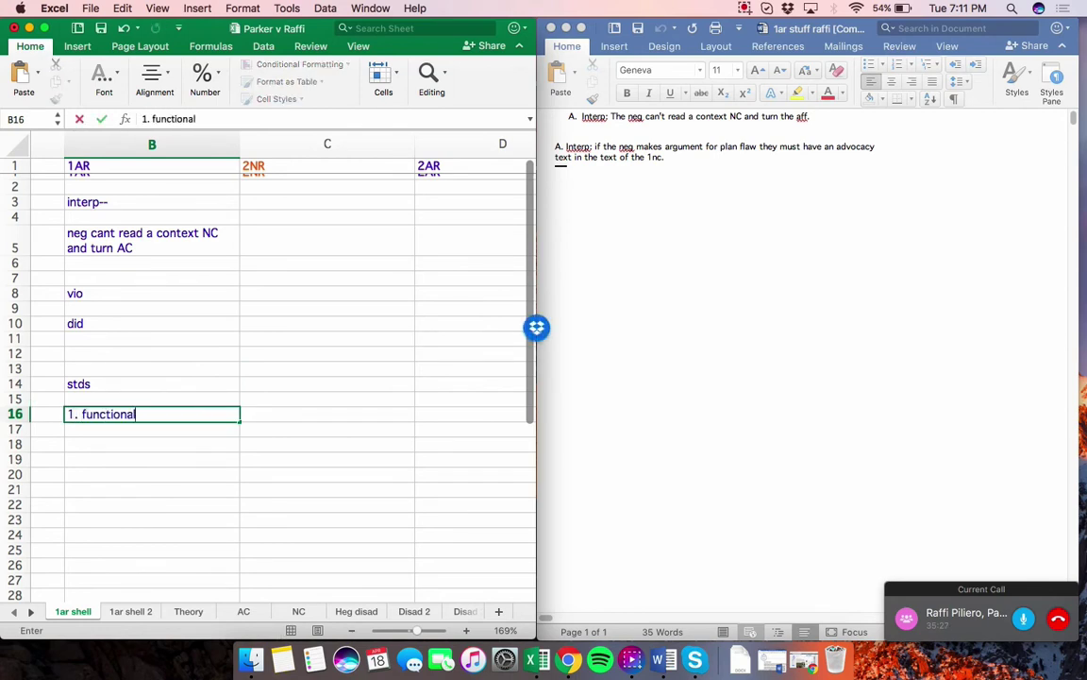
pyautogui.write('ly impossible to')
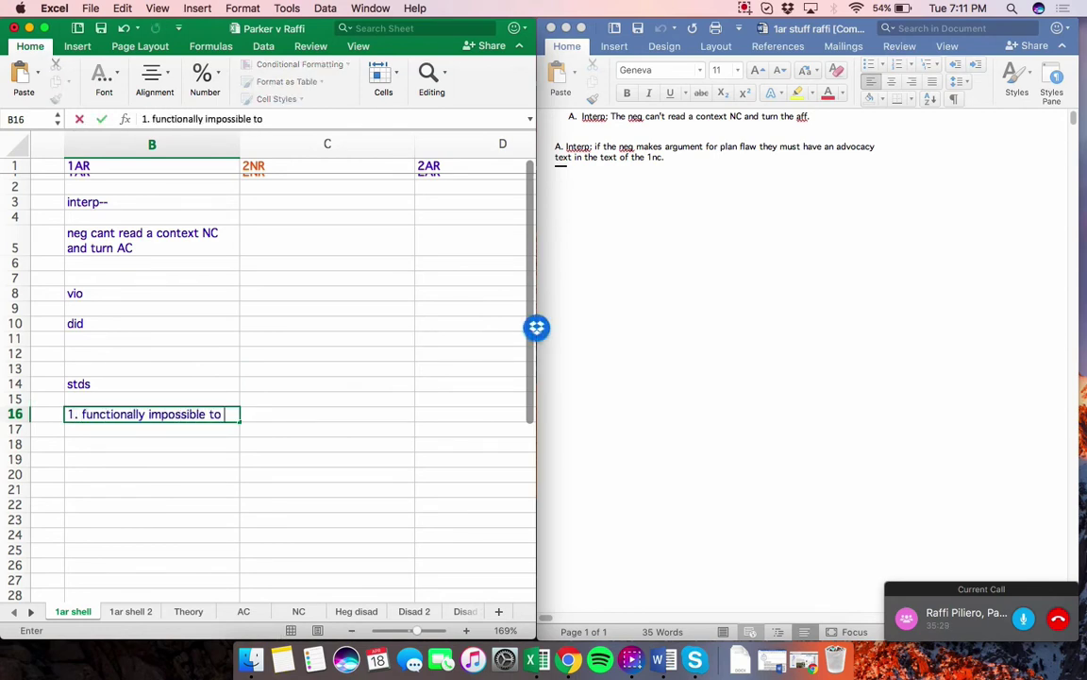
pyautogui.write(' turn NC')
pyautogui.press('Return')
pyautogui.press('Return')
# Add "plan text = imp to turn the NC" in cell B18 beneath the first standard
pyautogui.write('pl')
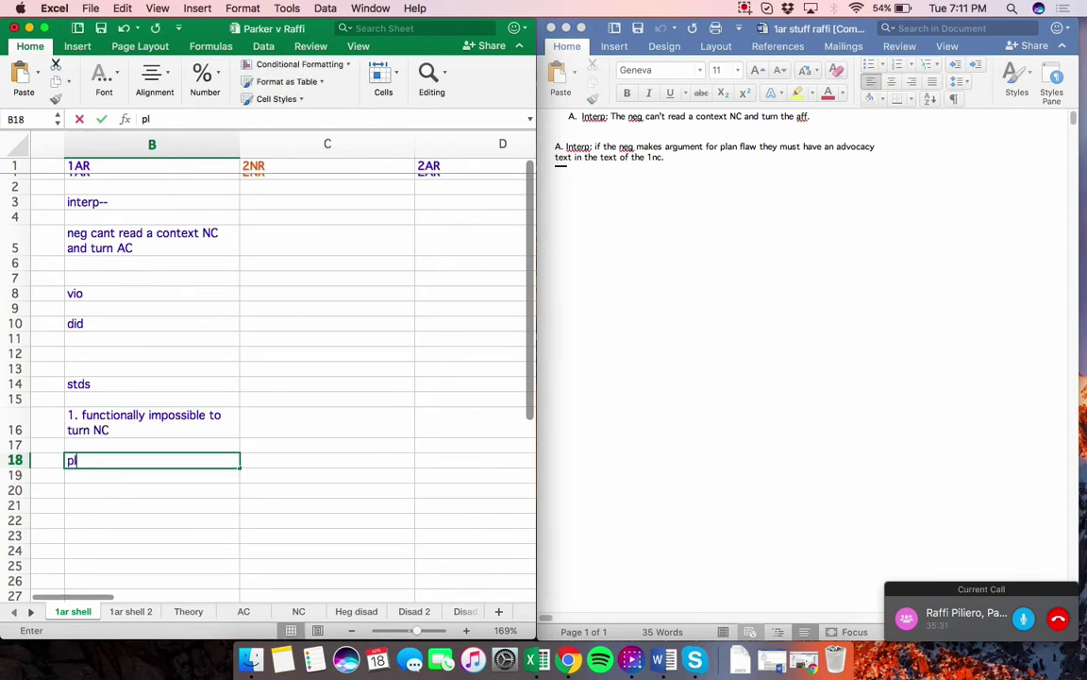
pyautogui.write('an text = imp')
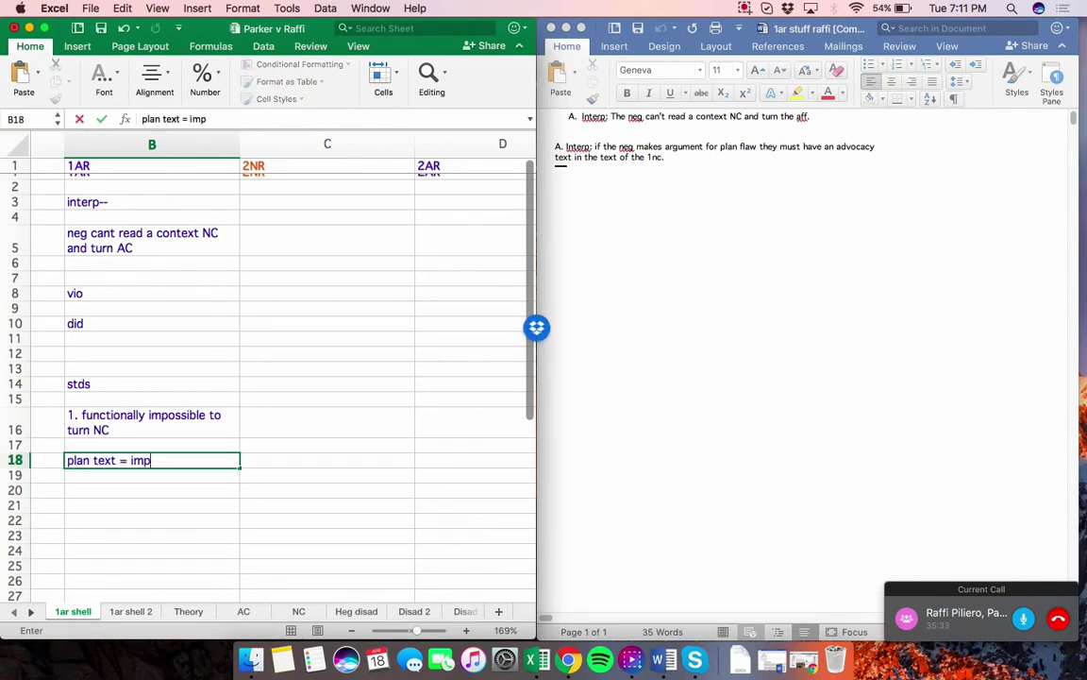
pyautogui.write(' to turn the NC')
pyautogui.press('Return')
pyautogui.press('Return')
pyautogui.press('Return')
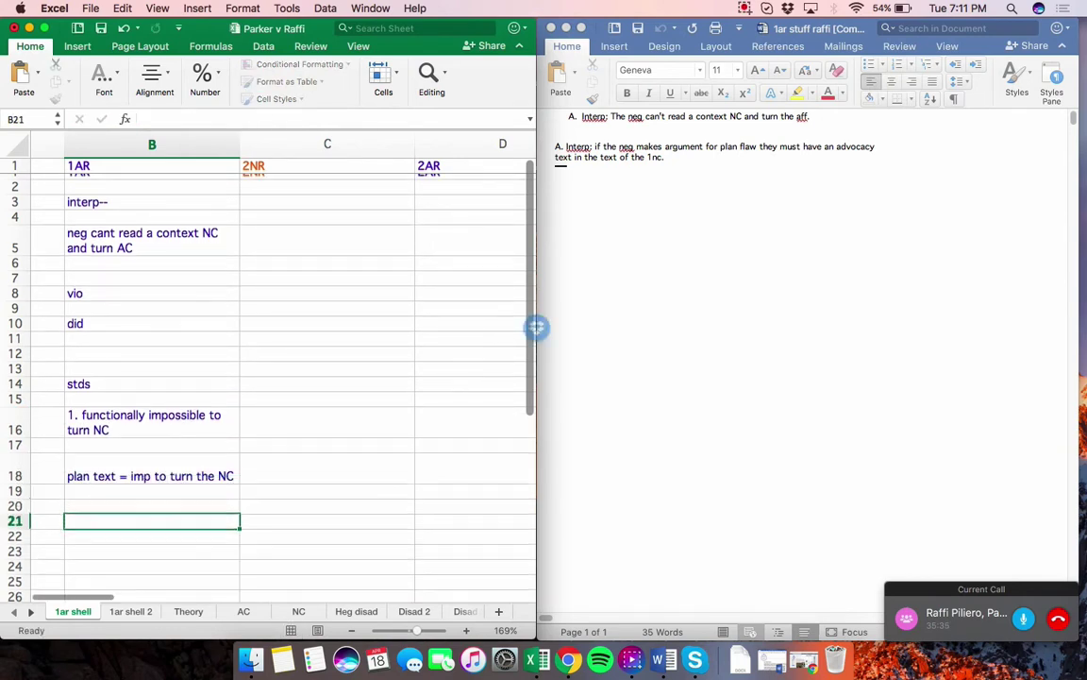
# Enter "recip k2 fiarnsss" in cell B21 of the 1AR column
pyautogui.write('recip k2 fiarnsss')
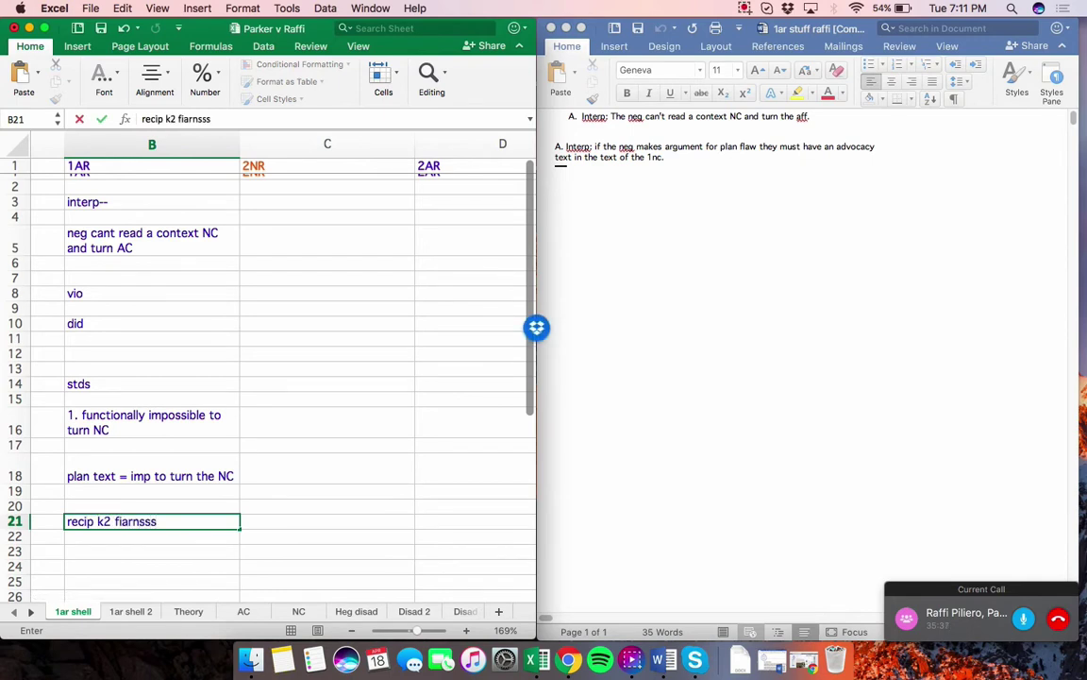
pyautogui.press('Return')
pyautogui.press('Return')
pyautogui.press('Return')
pyautogui.write('- args')
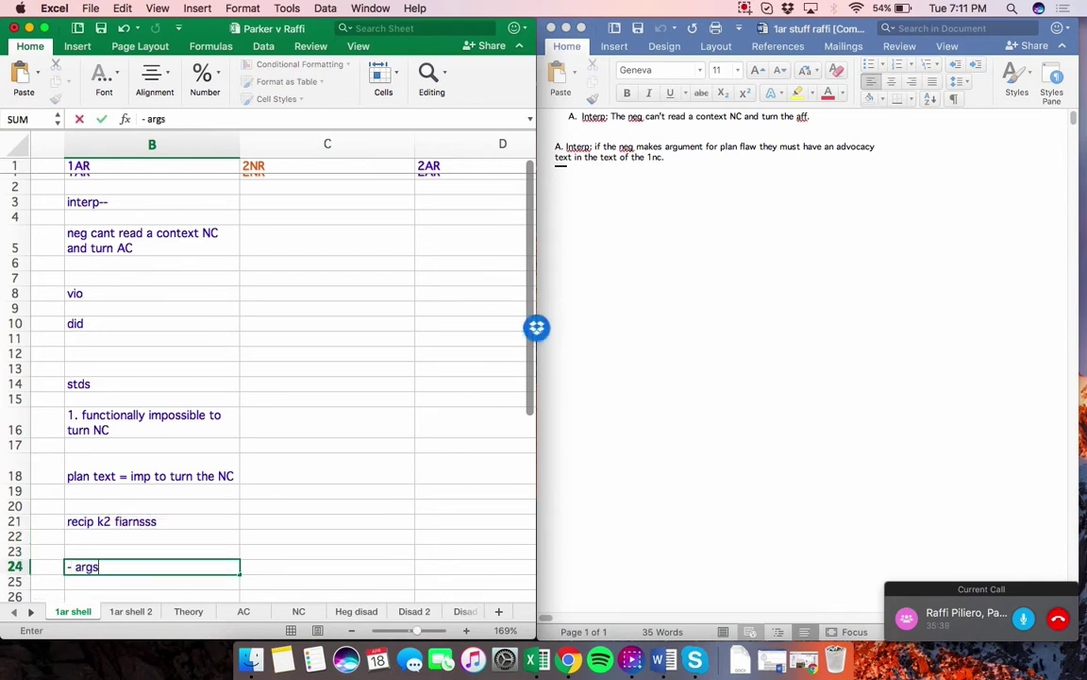
pyautogui.press('BackSpace')
pyautogui.press('BackSpace')
pyautogui.press('BackSpace')
pyautogui.press('BackSpace')
pyautogui.press('BackSpace')
pyautogui.press('BackSpace')
pyautogui.press('BackSpace')
# Enter "- args" in B24 and the second standard, "2. clash--should focus on 1 laer", in B28 of the 1AR column
pyautogui.write('= args')
pyautogui.press('Return')
pyautogui.press('Return')
pyautogui.press('Return')
pyautogui.press('Return')
pyautogui.write('2.')
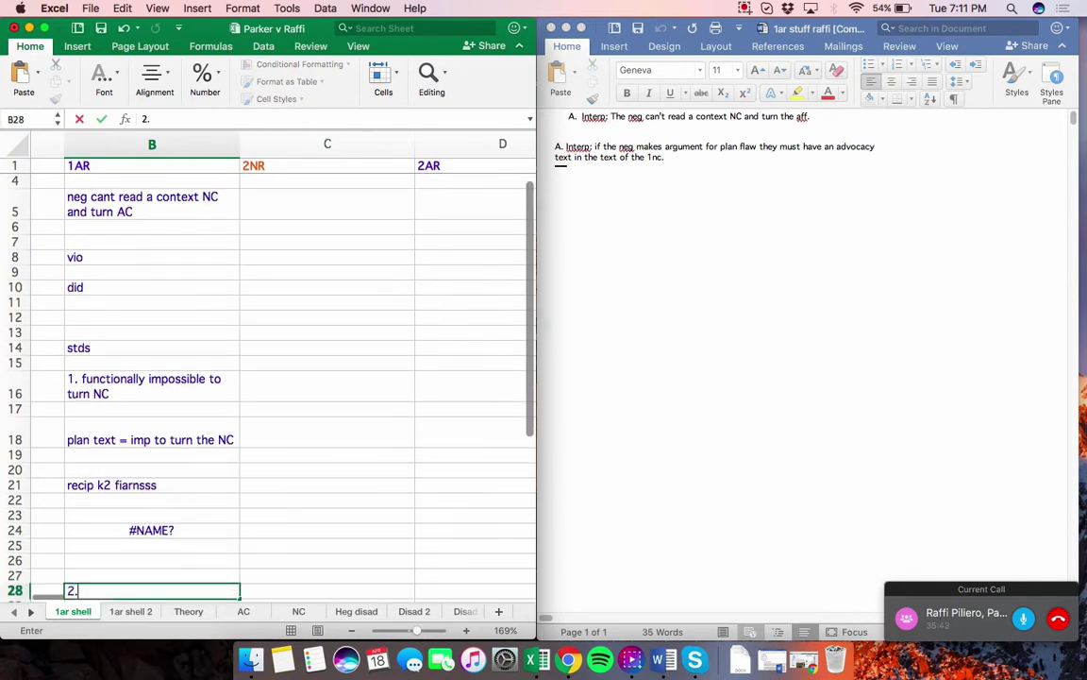
pyautogui.write(' clash--should ')
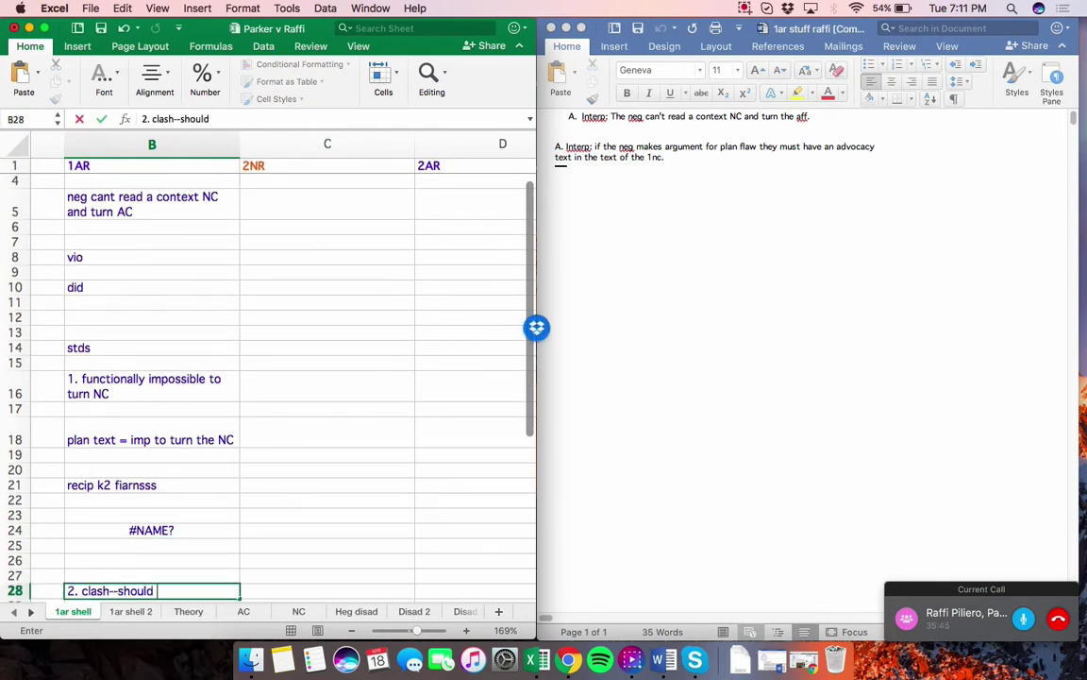
pyautogui.write('focus on 1 laer')
pyautogui.press('Return')
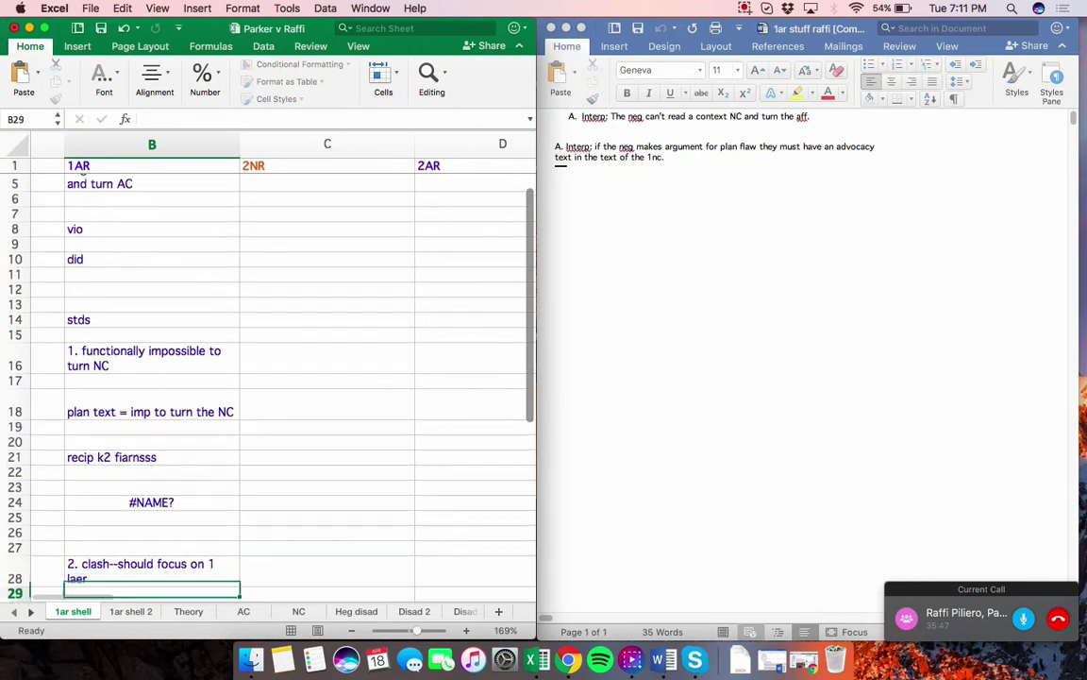
# Add the clash warrants "bad for edu" in B30 and "2n goes for what is undercovered" in B31
pyautogui.press('Return')
pyautogui.write('bad for edu')
pyautogui.press('Return')
pyautogui.write('2n')
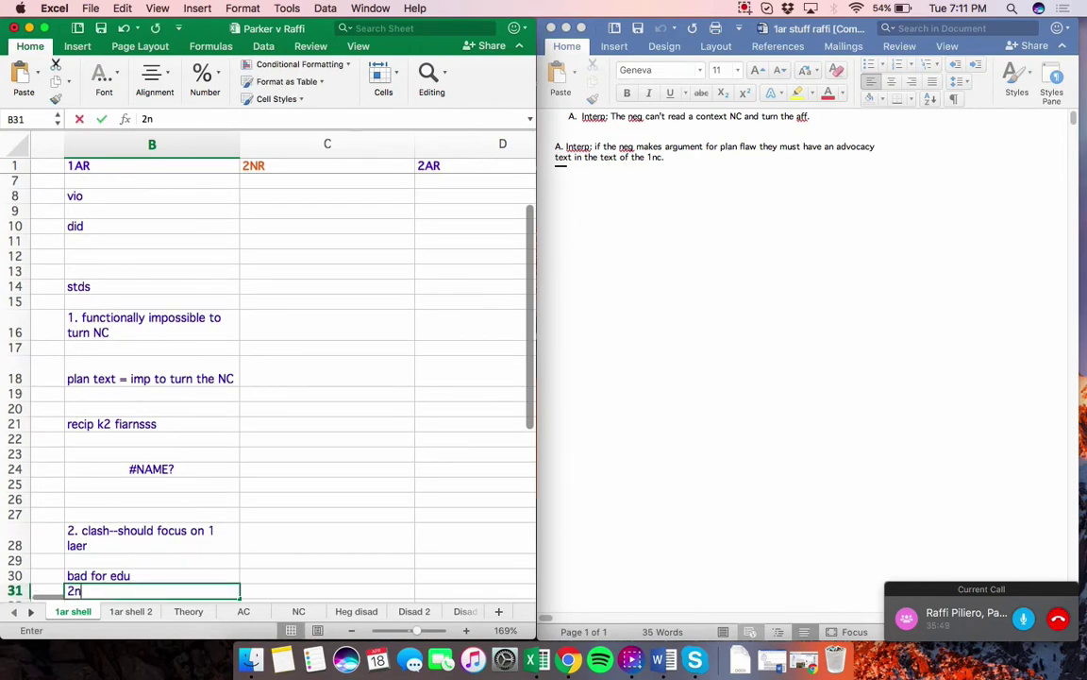
pyautogui.write(' goes for what is u')
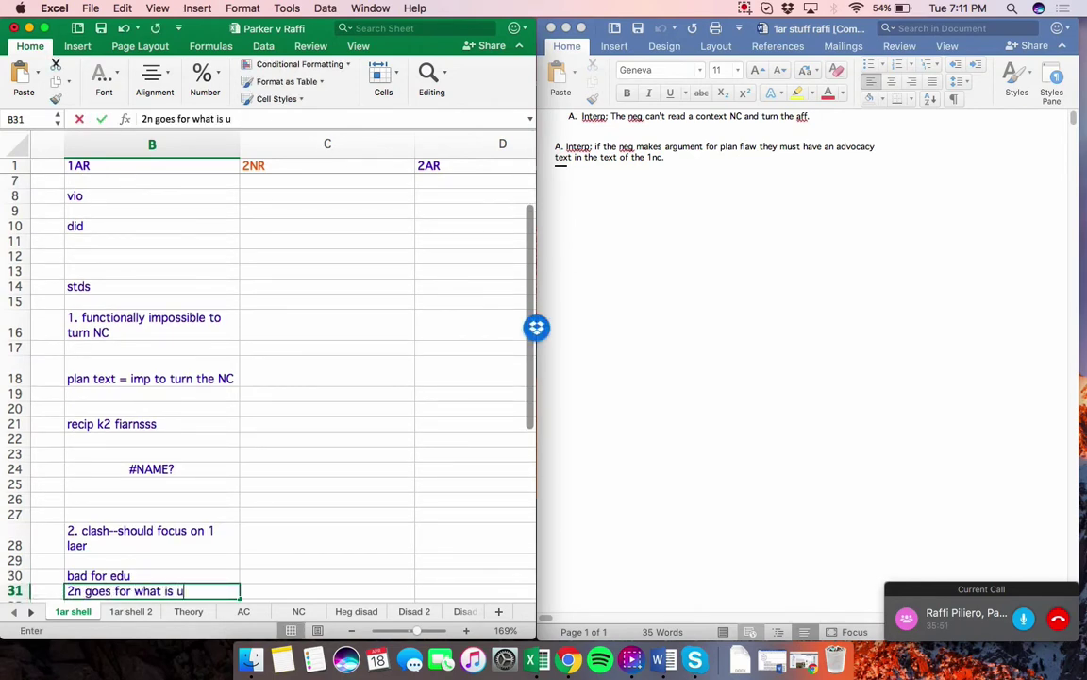
pyautogui.write('ndercovered')
pyautogui.press('Return')
# Enter "drop debater applies to nc" in cell B34 below the clash standard
pyautogui.press('Return')
pyautogui.press('Return')
pyautogui.write('dr')
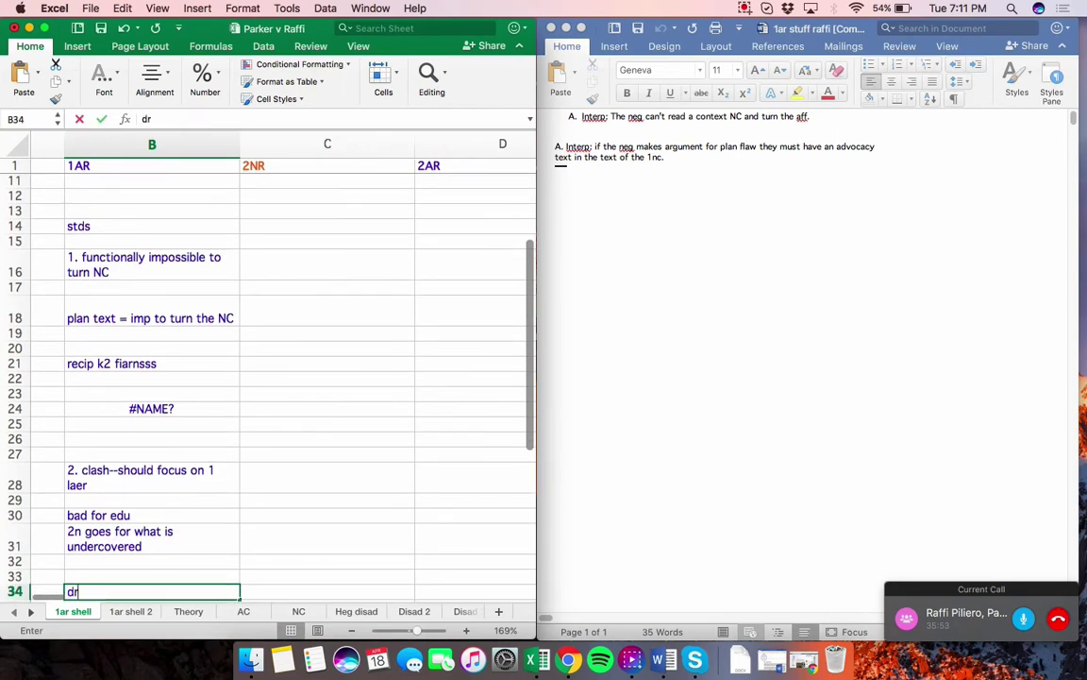
pyautogui.write('op debater applies to')
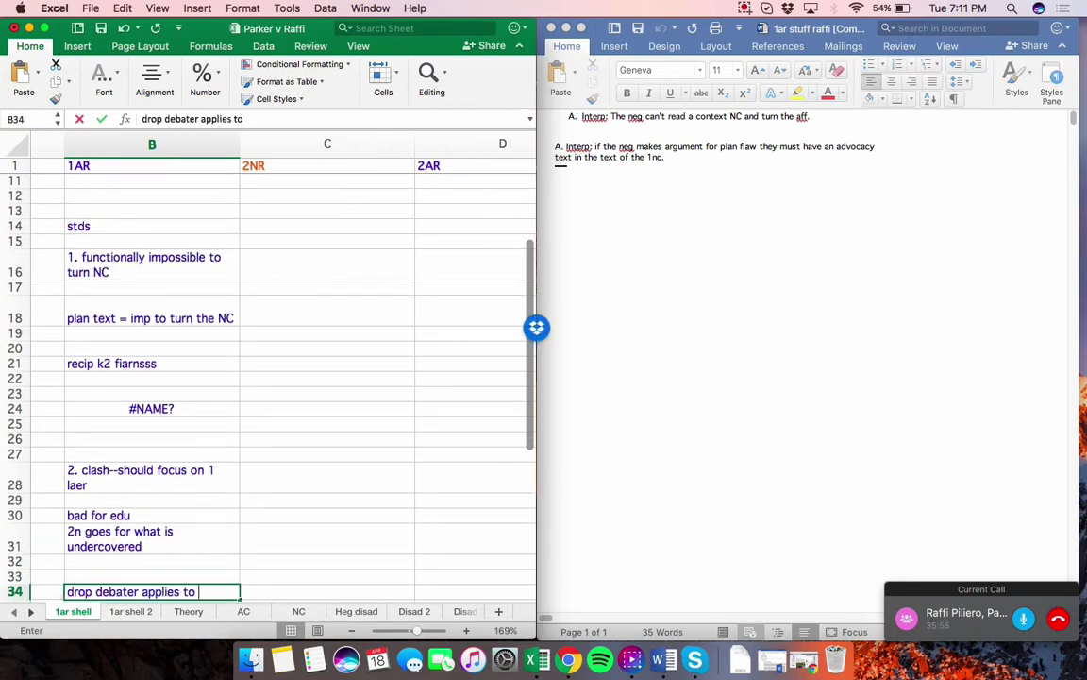
pyautogui.write(' nc')
pyautogui.press('Return')
# Enter "otherwise huge recip warrant and time skew tradeoff" in cell B35 under the drop-debater line
pyautogui.write('otherwise huge')
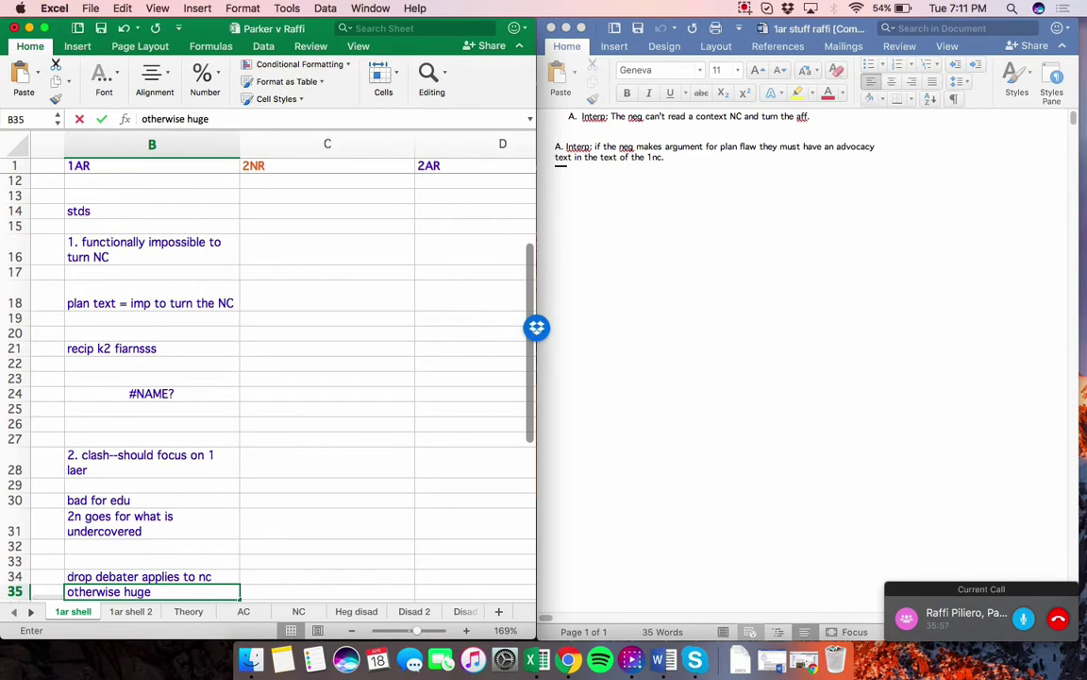
pyautogui.write(' recip warran')
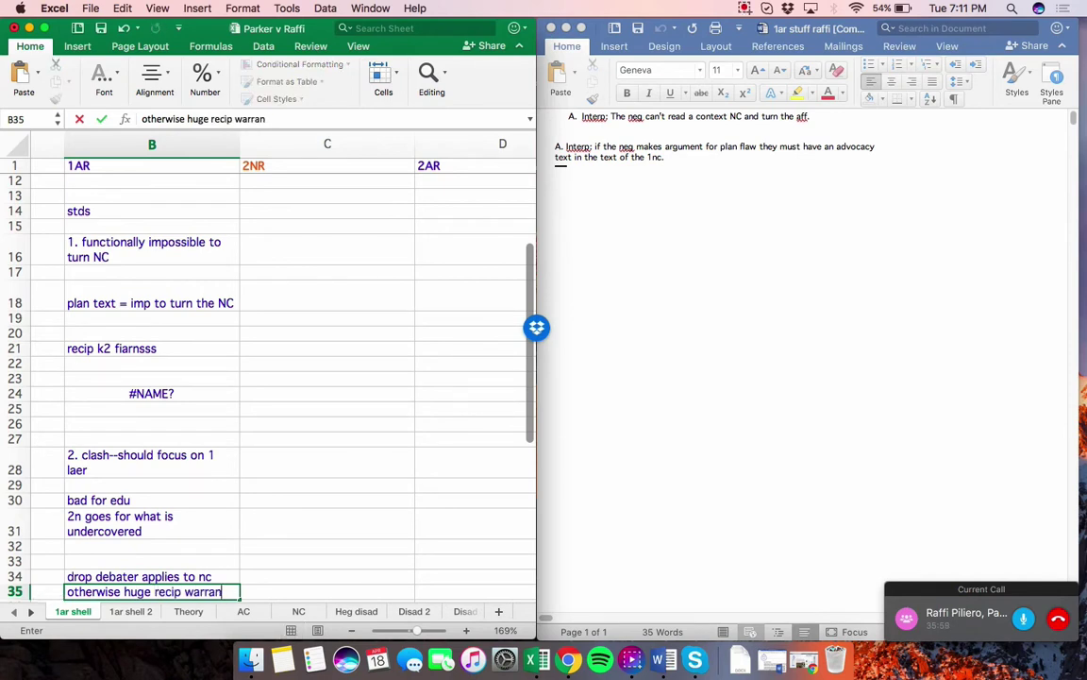
pyautogui.write('t and time skew t')
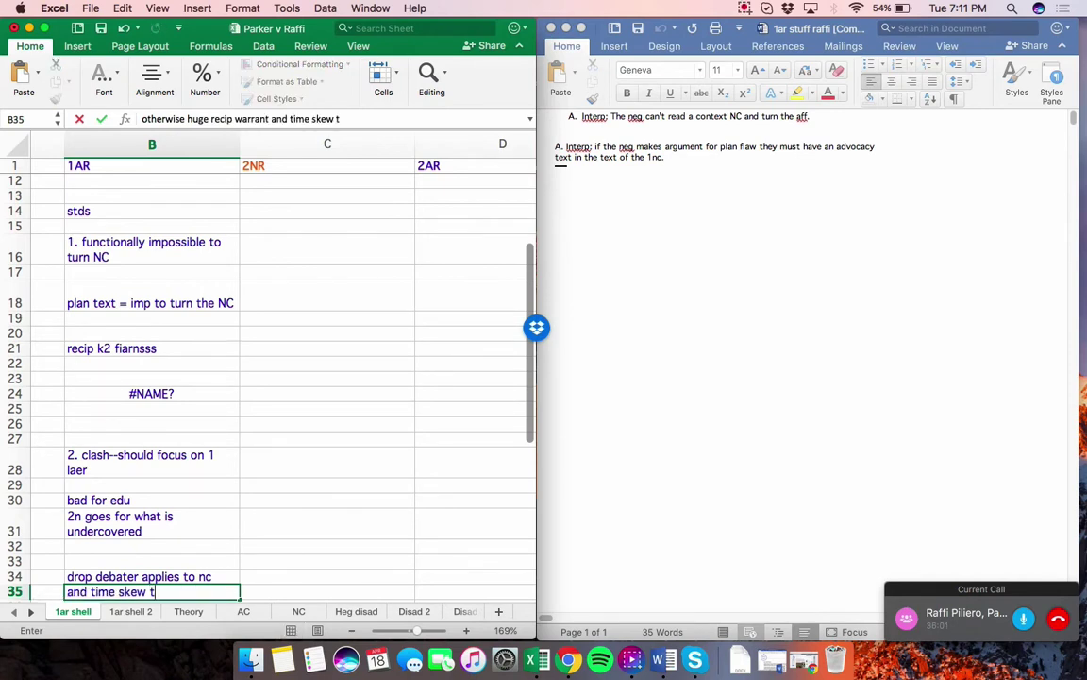
pyautogui.write('radeoff')
pyautogui.press('Return')
# Enter "1ar theory ow offense" in cell B38 of the 1AR column
pyautogui.press('Return')
pyautogui.press('Return')
pyautogui.write('1ar')
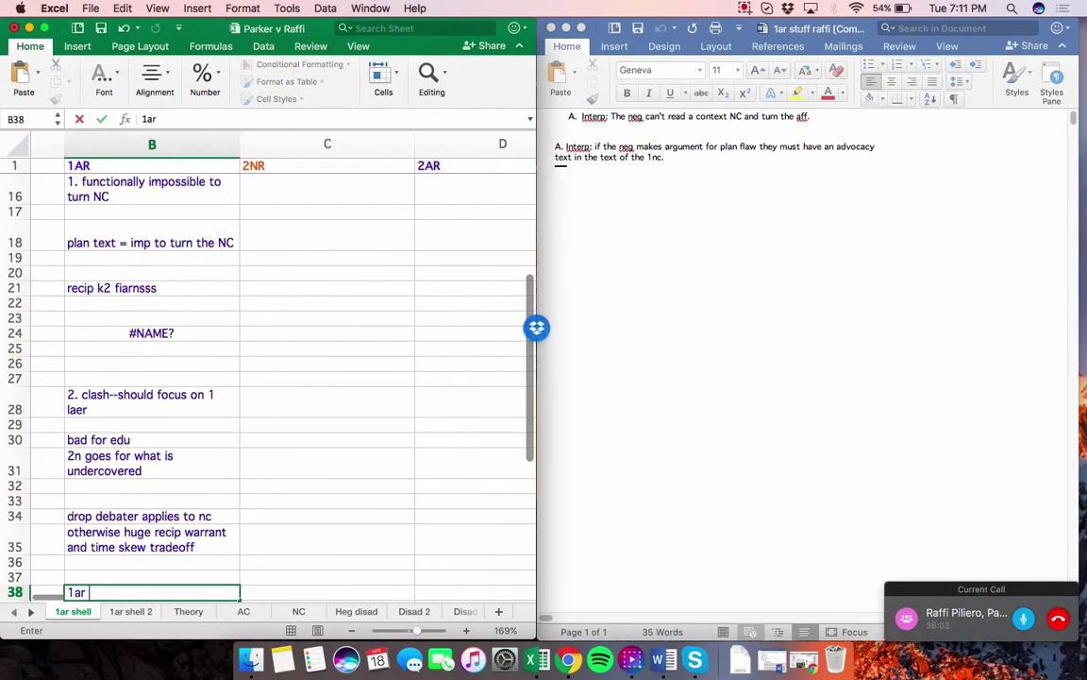
pyautogui.write(' theory ow offense')
pyautogui.press('Return')
# Enter the weighing warrants "2nr is long" in B40 and "aff is lexically prior" in B41
pyautogui.press('Return')
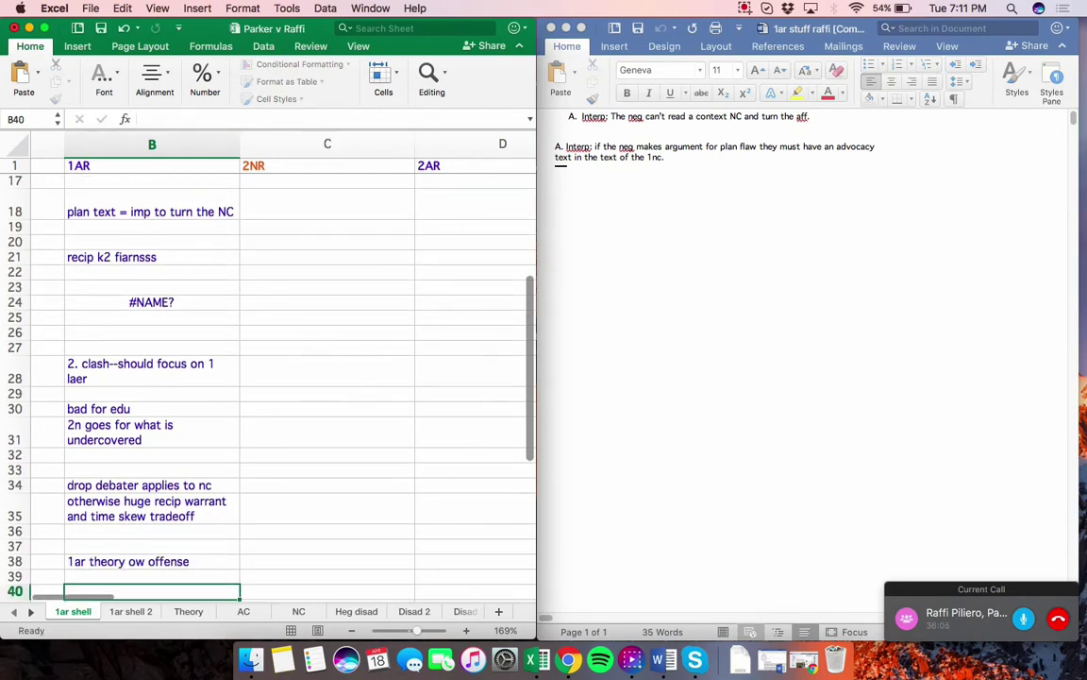
pyautogui.write('2nr')
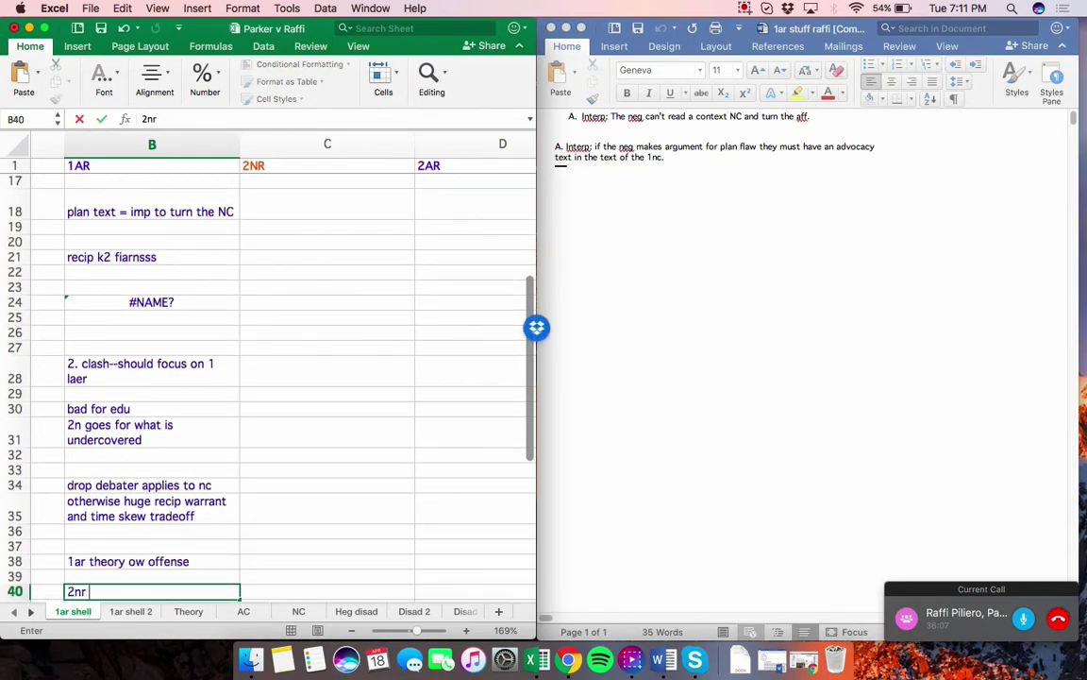
pyautogui.write(' is long')
pyautogui.press('Return')
pyautogui.write('aff l')
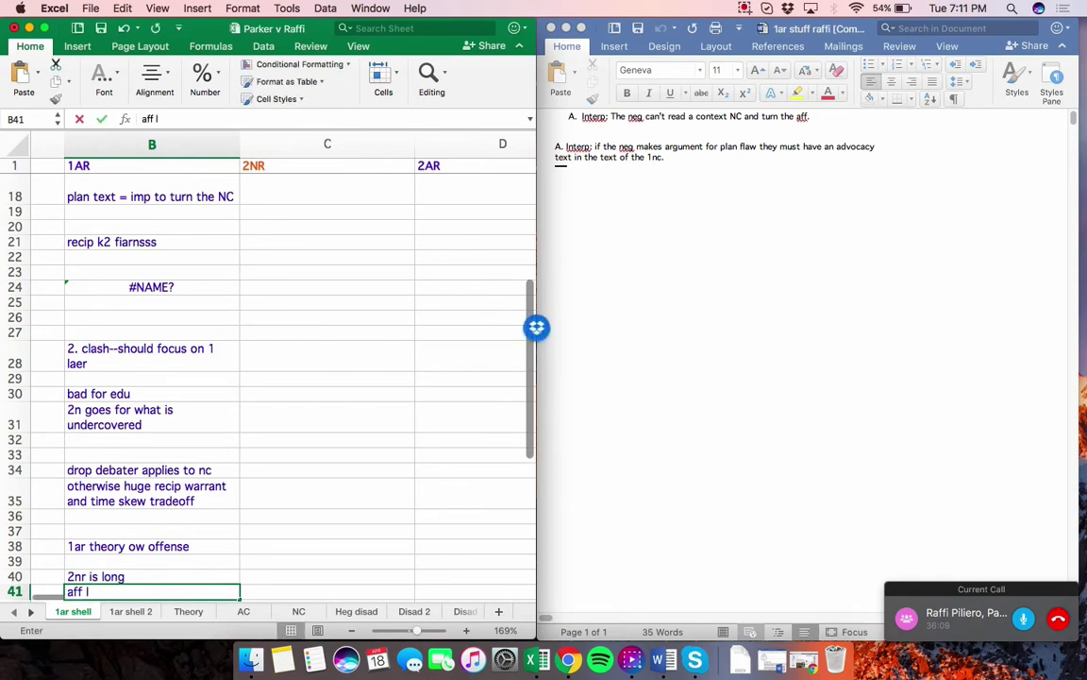
pyautogui.write('s lexically prior')
pyautogui.press('Return')
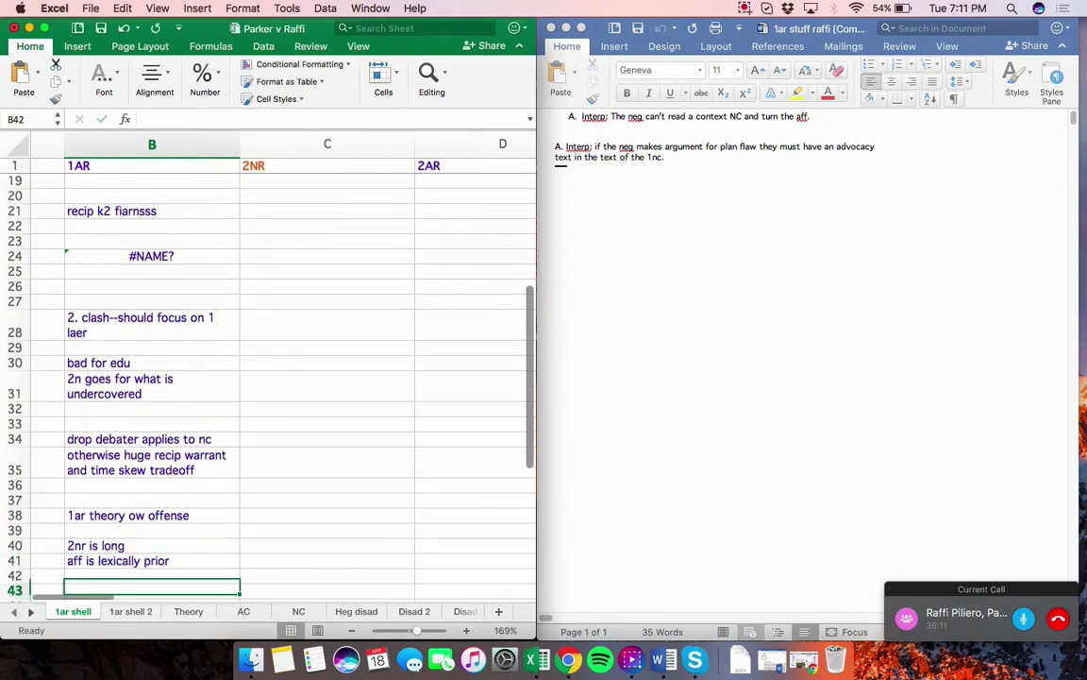
# Enter "ow" in B43, "a. norming" in B44 and "applies every round" in B45
pyautogui.write('ow')
pyautogui.press('Return')
pyautogui.write('a. norming')
pyautogui.press('Return')
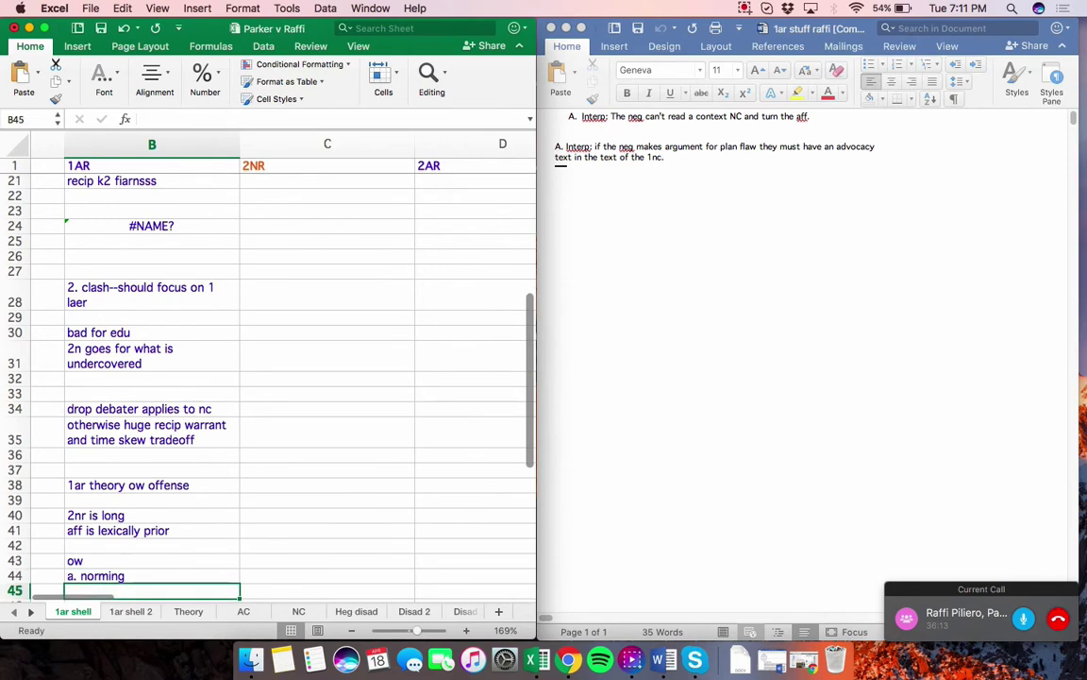
pyautogui.write('applies every round')
pyautogui.press('Return')
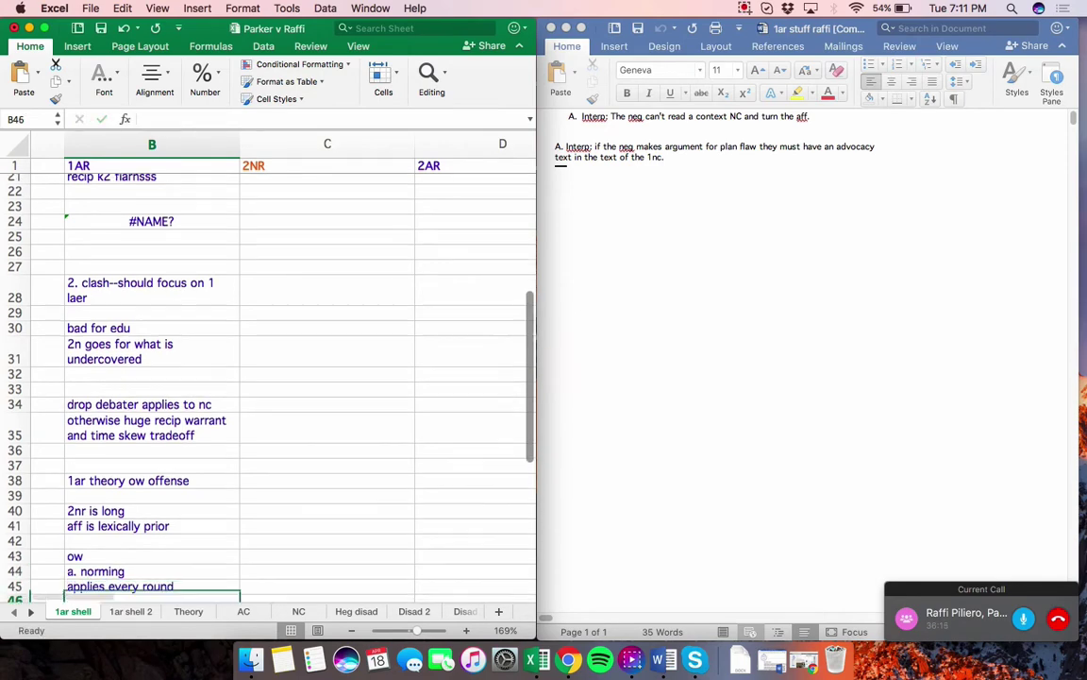
# Enter the placeholder "b. ?" in cell B48 for the second outweighing point
pyautogui.press('Return')
pyautogui.press('Return')
pyautogui.write('b. ?')
pyautogui.press('Return')
# Enter "doesn't apply to side bias impact turn;" in cell B51 of the 1AR column
pyautogui.press('Return')
pyautogui.press('Return')
pyautogui.write('s')
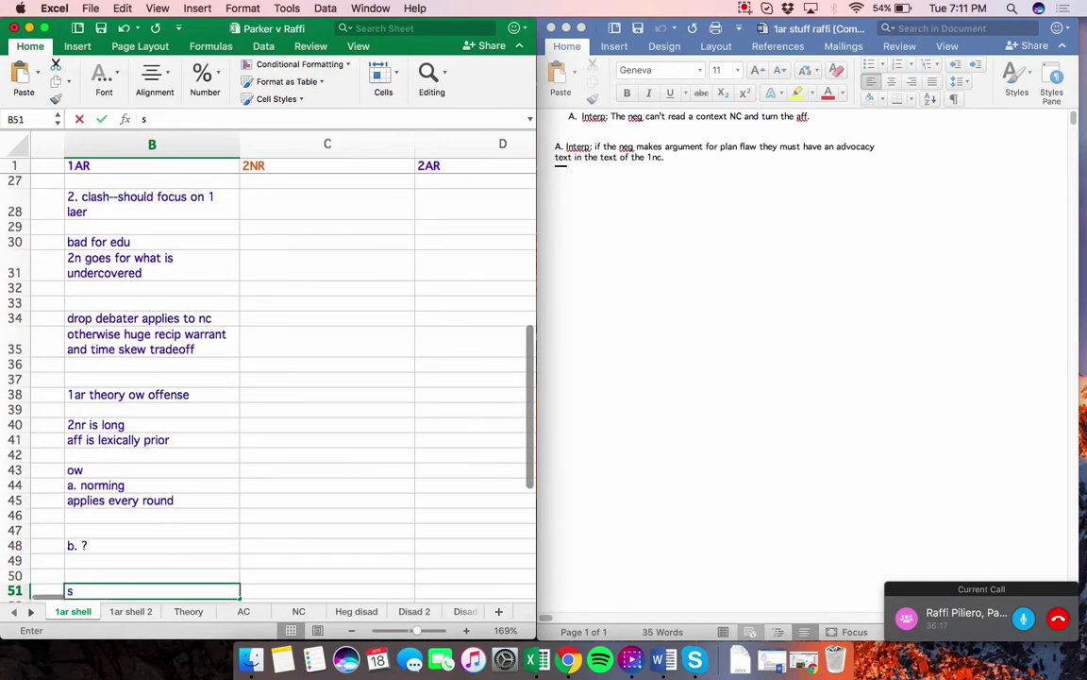
pyautogui.press('BackSpace')
pyautogui.write("doesn't apply to side bia")
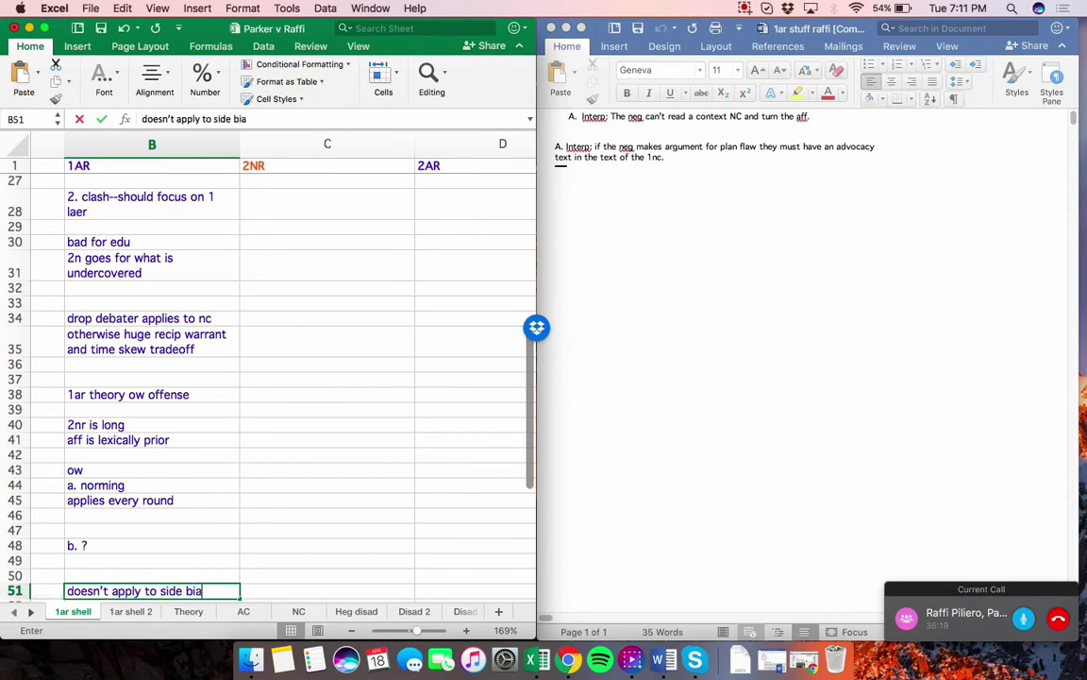
pyautogui.write('s imp')
pyautogui.write('urn;')
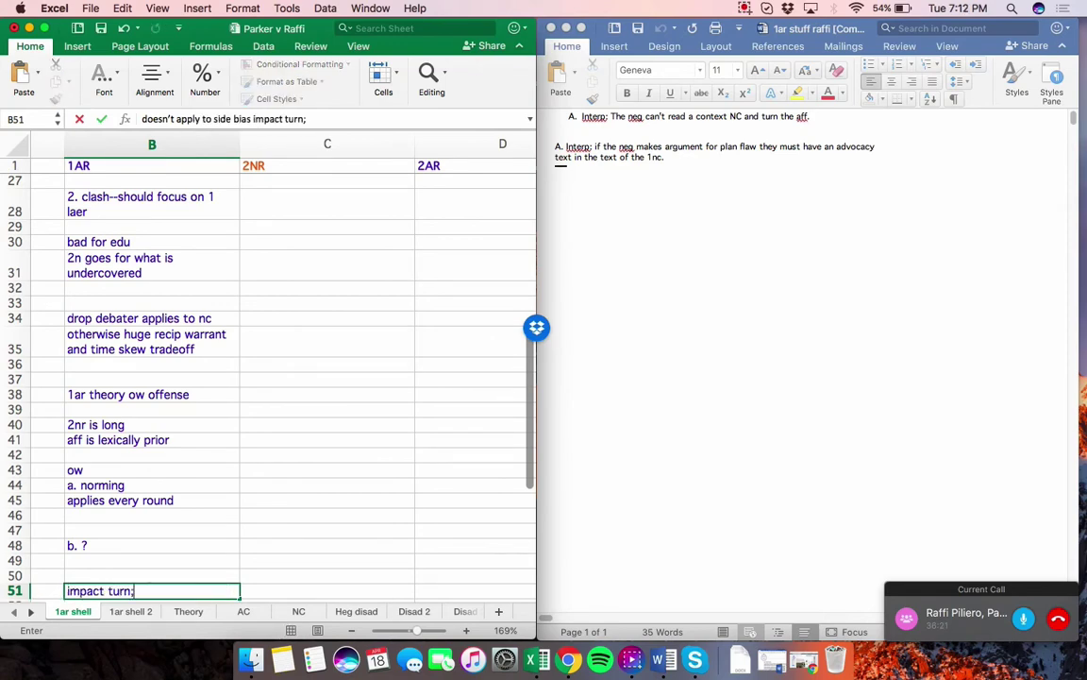
pyautogui.press('Return')
# Enter "2. ow on mag" in B54 and its warrant "imp to engage" in B55
pyautogui.press('Return')
pyautogui.press('Return')
pyautogui.write('2. ow on')
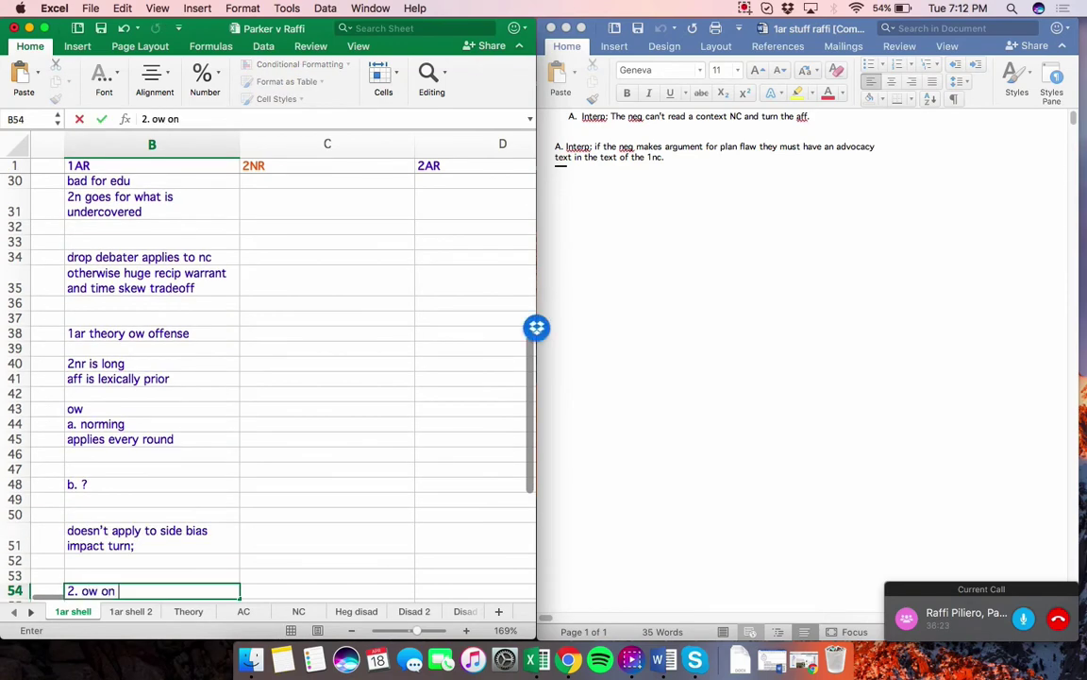
pyautogui.write(' mag')
pyautogui.press('Return')
pyautogui.write('imp to engage')
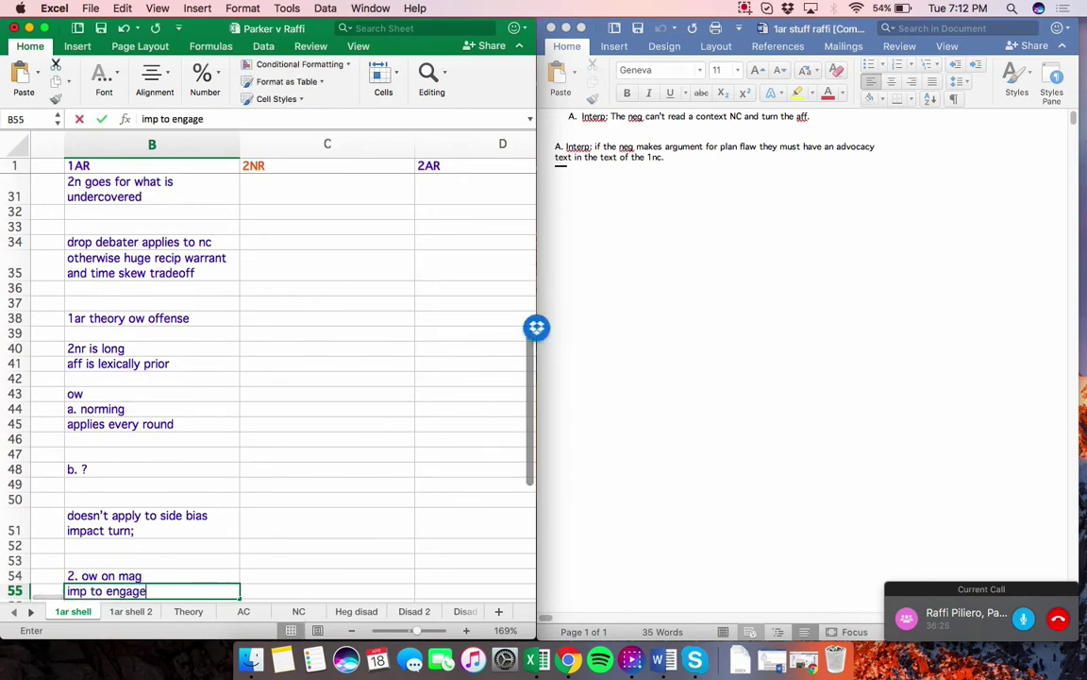
pyautogui.press('Return')
# On the "1ar shell 2" sheet, enter "need a plan flaw adv text" in cell B3 of the 1AR column
pyautogui.click(131, 610)
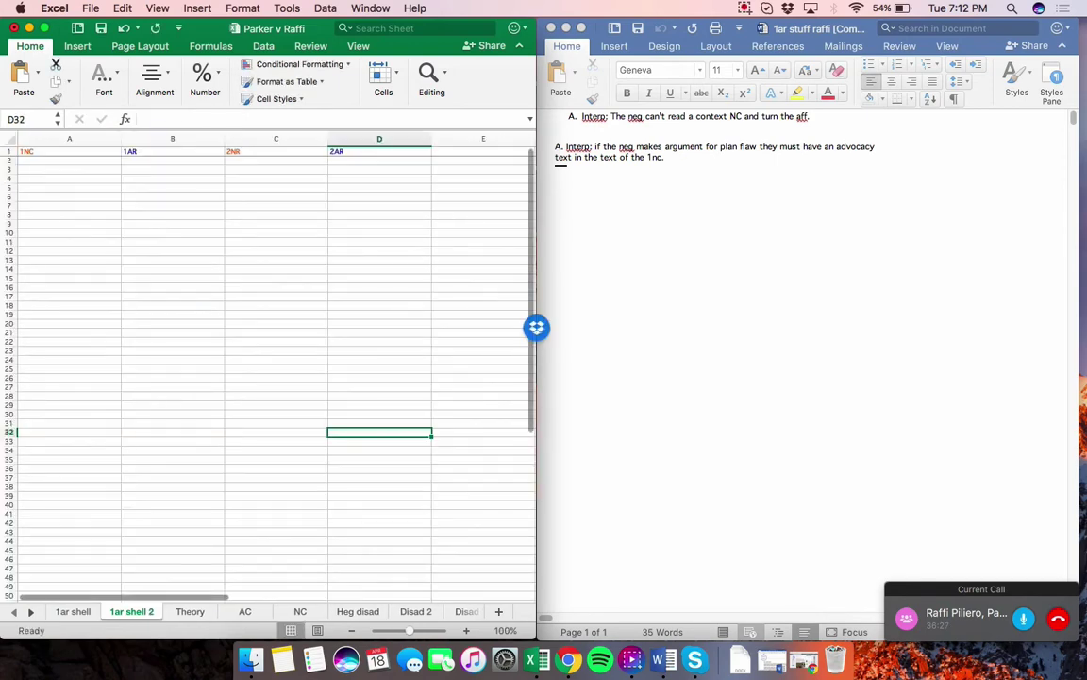
pyautogui.click(70, 169)
pyautogui.scroll(3, 268, 368)
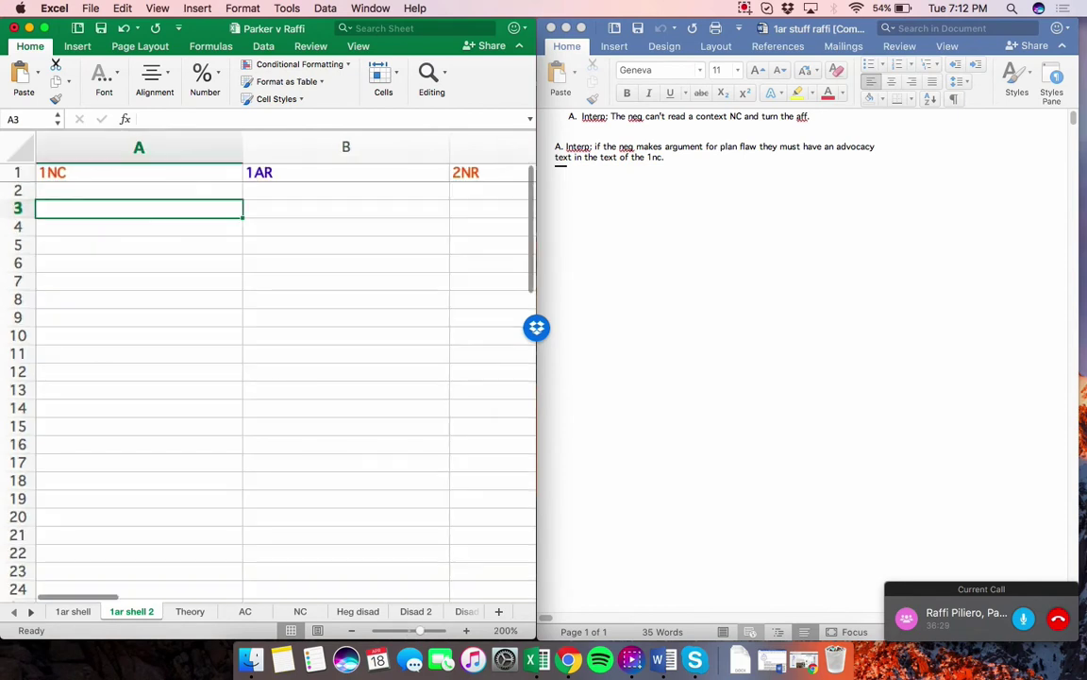
pyautogui.press('Right')
pyautogui.write('need a plan')
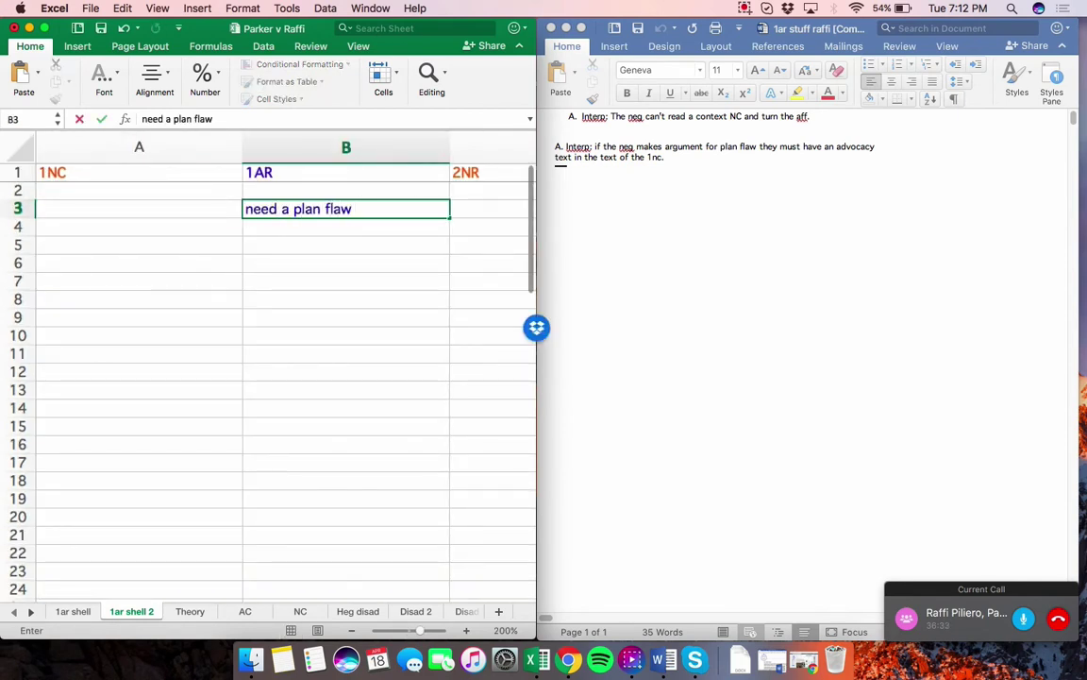
pyautogui.write(' flaw adv text')
pyautogui.press('Return')
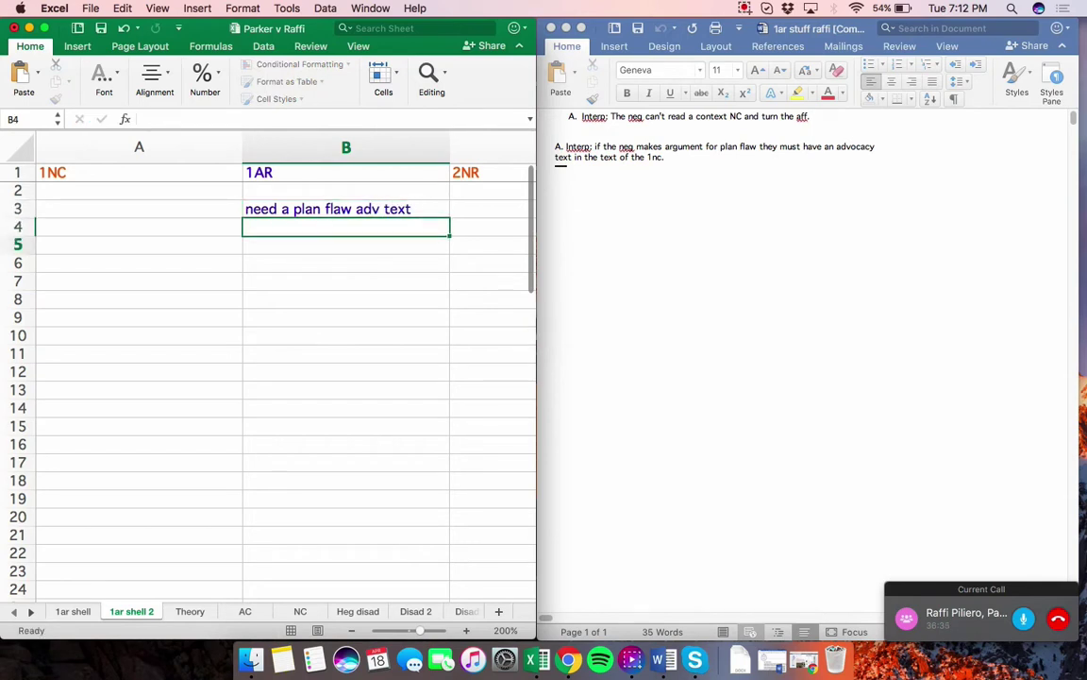
# Enter the heading "stds" in cell B7 of the second shell
pyautogui.press('Return')
pyautogui.press('Return')
pyautogui.press('Return')
pyautogui.write('stds')
pyautogui.press('Return')
# Enter the standard "recip" in B10 and its warrant "cant make plan flaw vs them" in B12
pyautogui.press('Return')
pyautogui.press('Return')
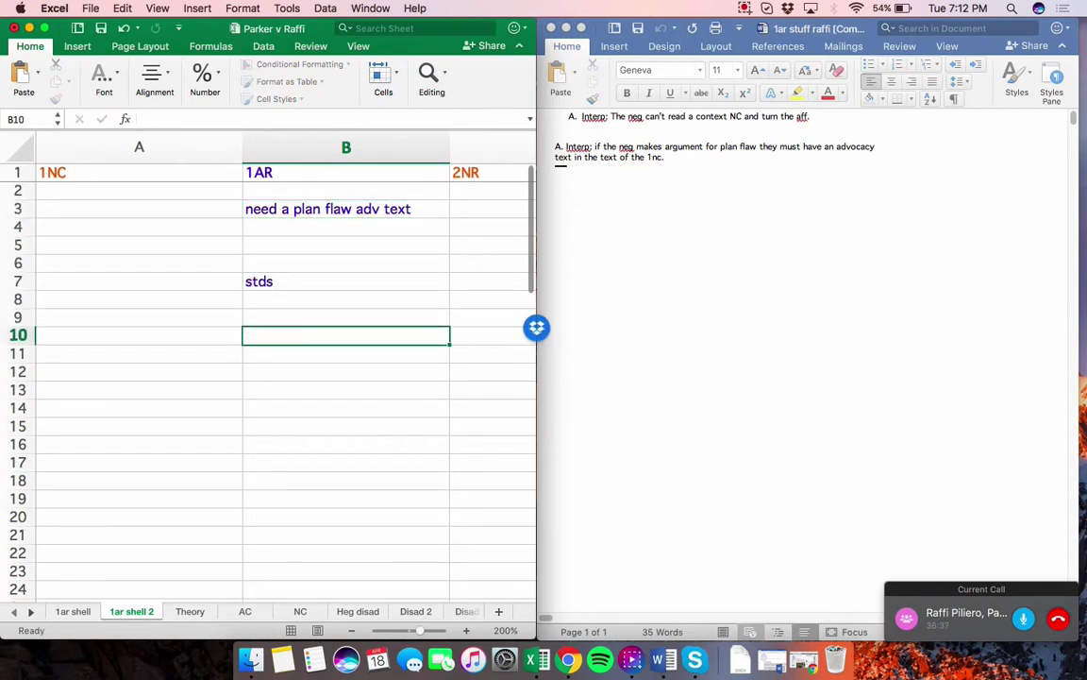
pyautogui.write('recip')
pyautogui.press('Return')
pyautogui.press('Return')
pyautogui.write('cant make p')
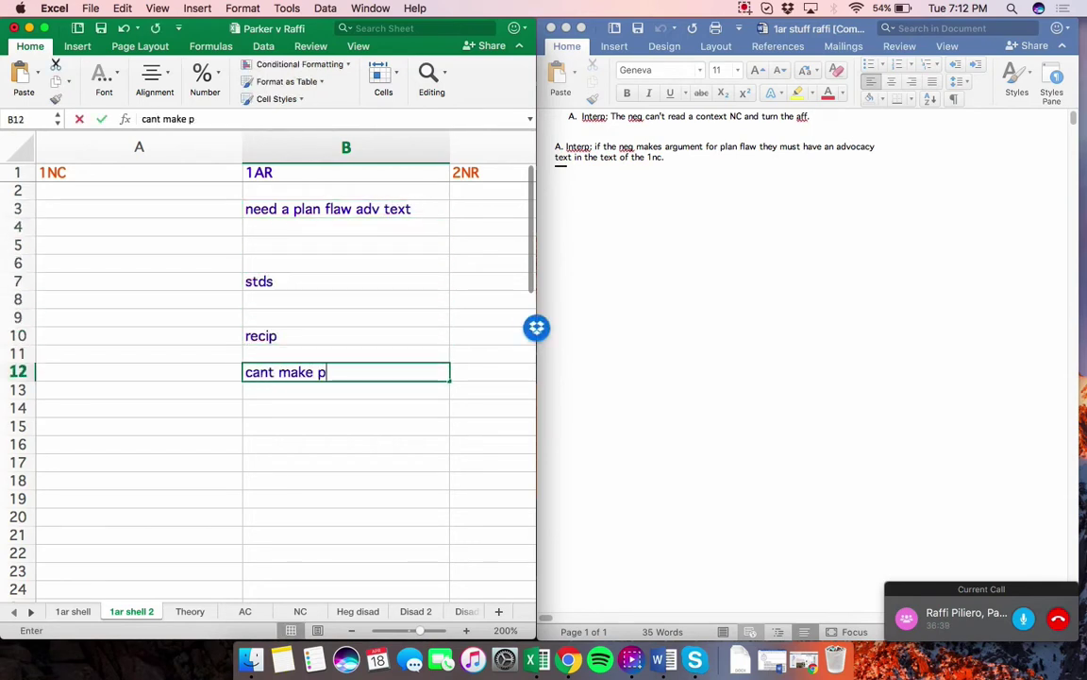
pyautogui.write('lan flaw vs them')
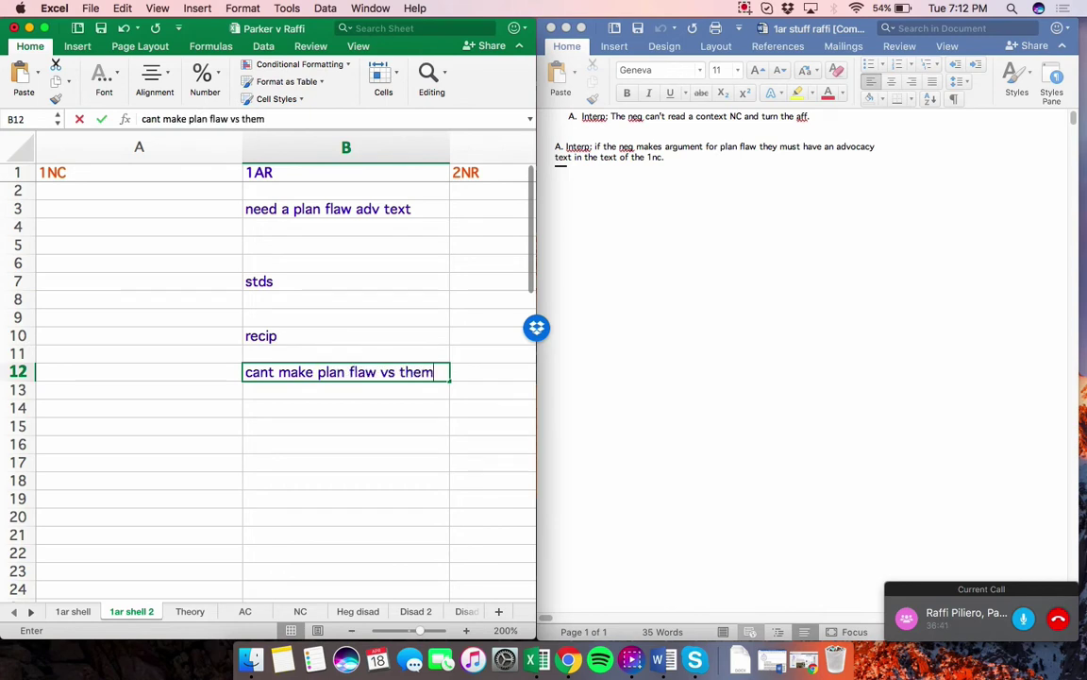
pyautogui.press('Return')
pyautogui.press('Return')
pyautogui.press('Return')
pyautogui.press('Return')
# On the Theory sheet, enter the counter-interp label "ci--" in cell B2 of the 1AR column
pyautogui.hotkey('ctrl', 'pagedown')
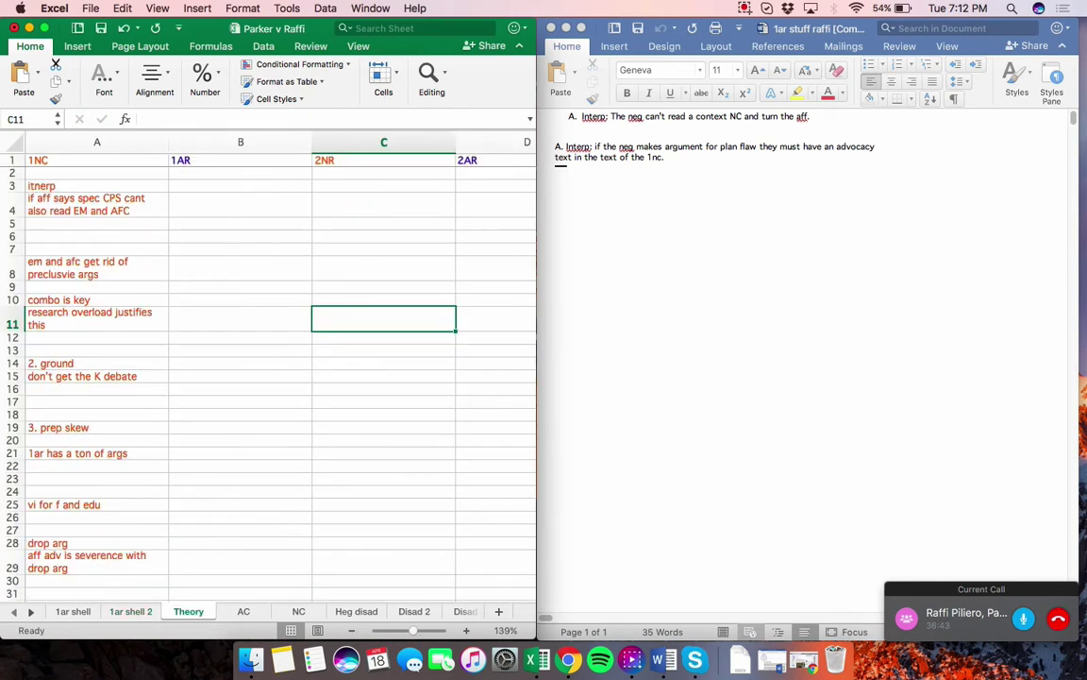
pyautogui.click(240, 173)
pyautogui.write('ci--')
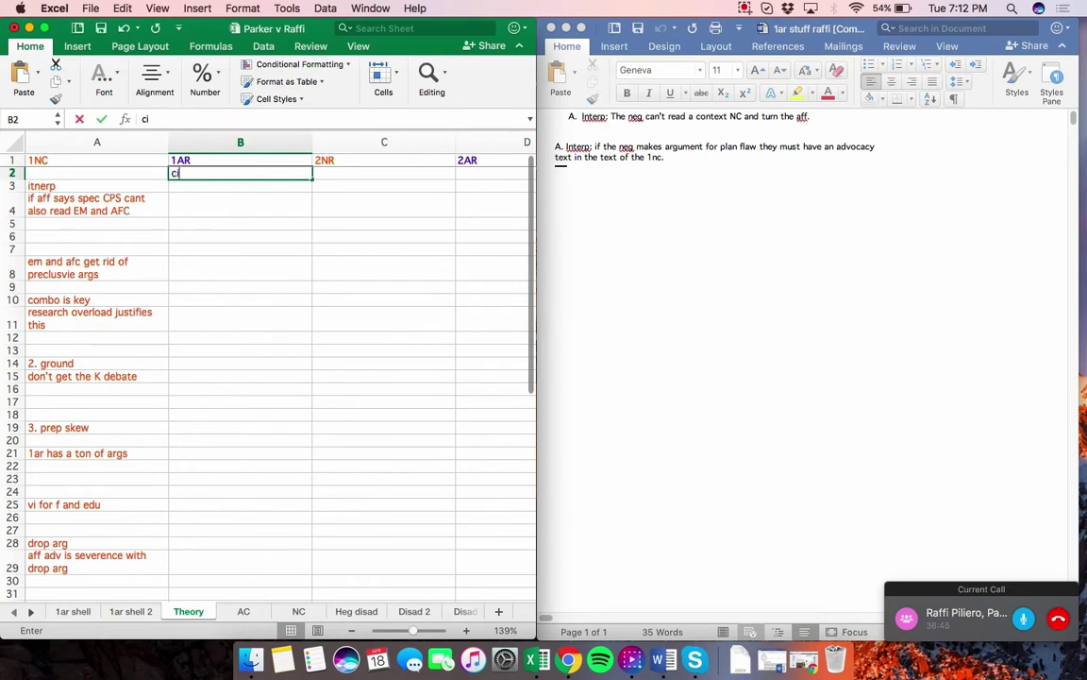
pyautogui.press('Return')
# Enter "conceded plans good and AFC good and EM good" in cell B5 of the Theory sheet's 1AR column
pyautogui.press('Return')
pyautogui.press('Return')
pyautogui.write('concede')
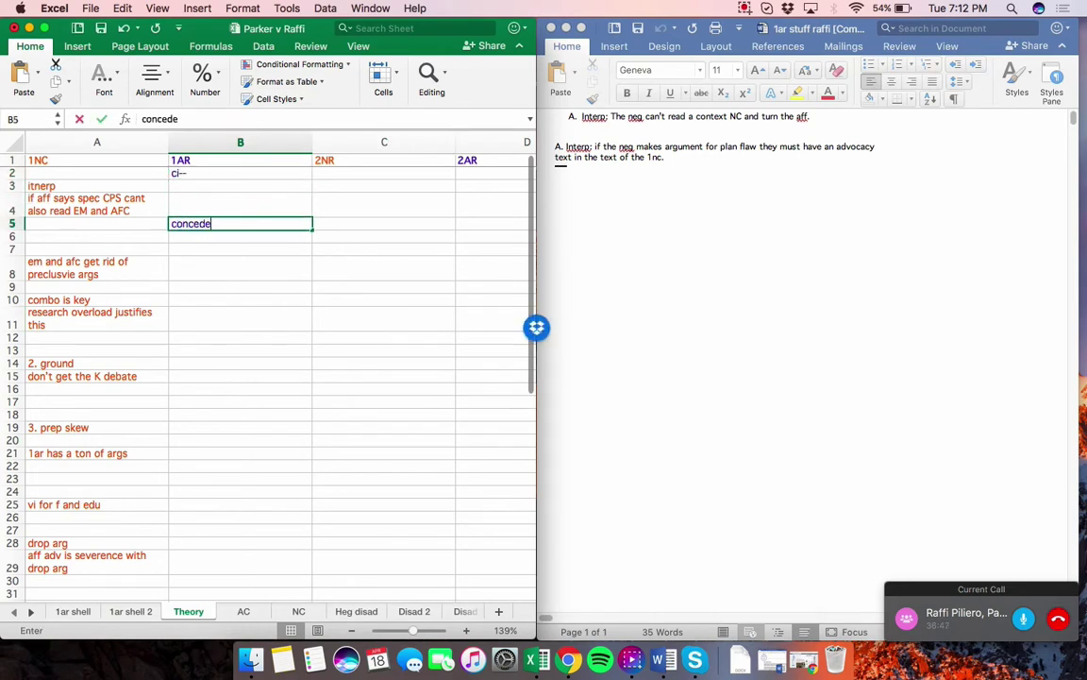
pyautogui.write('d plans af')
pyautogui.write('ood a')
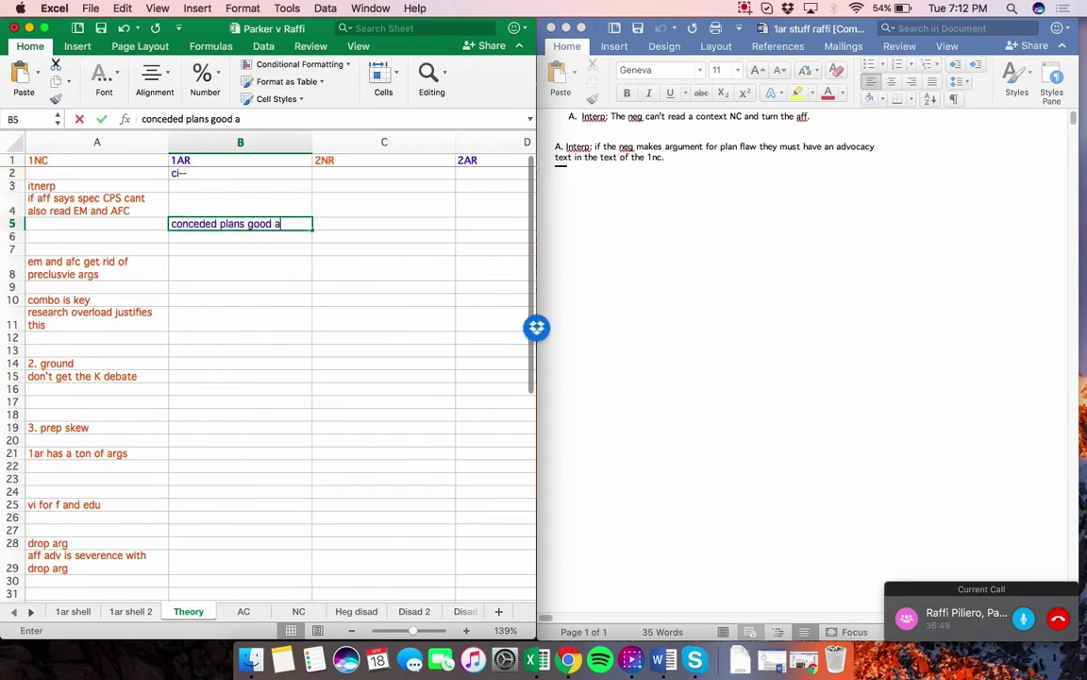
pyautogui.write('nd AFC good and E')
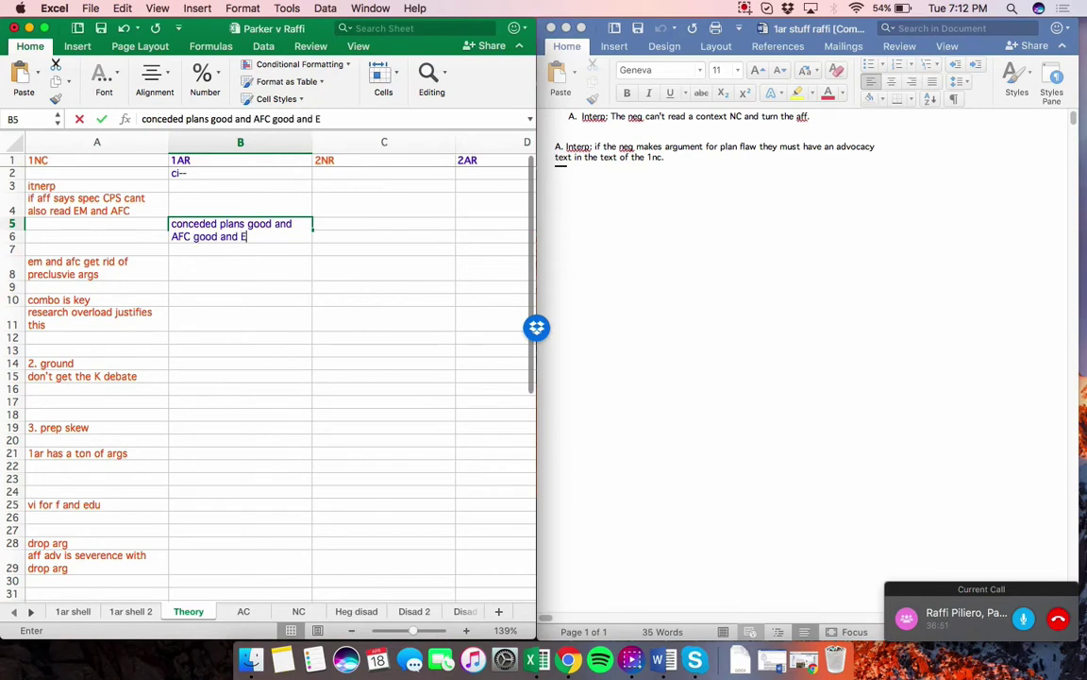
pyautogui.write('M good')
pyautogui.press('Return')
# Enter "if all the planks are good I should be able to read em in a predictable manner ie they are disclosed" in cell B7
pyautogui.press('Return')
pyautogui.write('is')
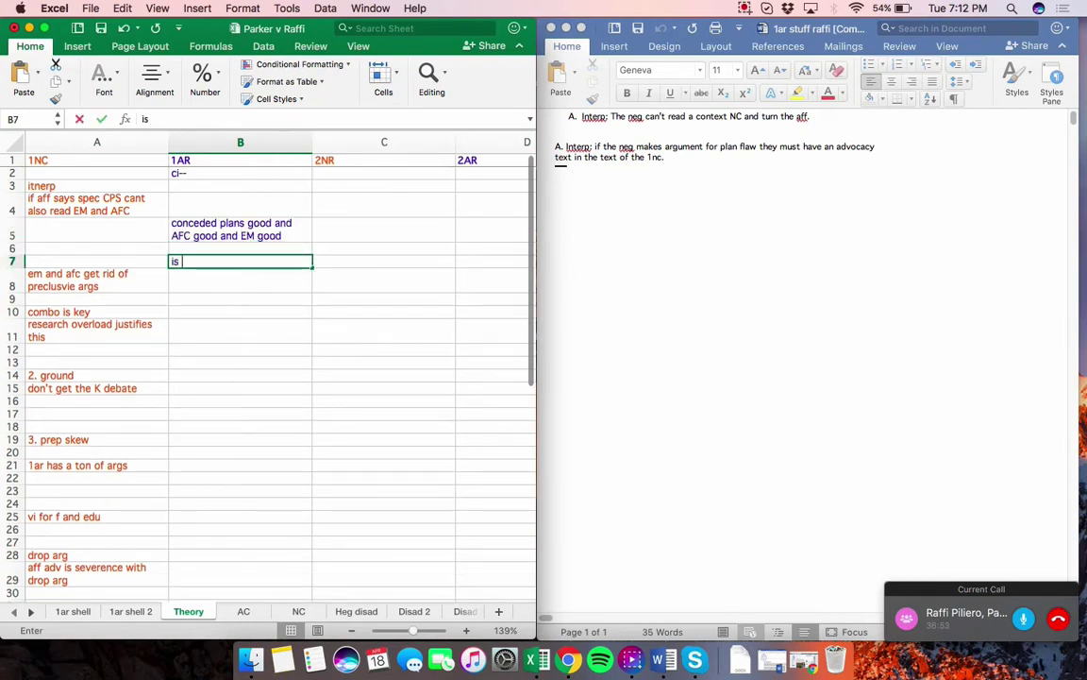
pyautogui.press('BackSpace')
pyautogui.press('BackSpace')
pyautogui.write('f all the planks are g')
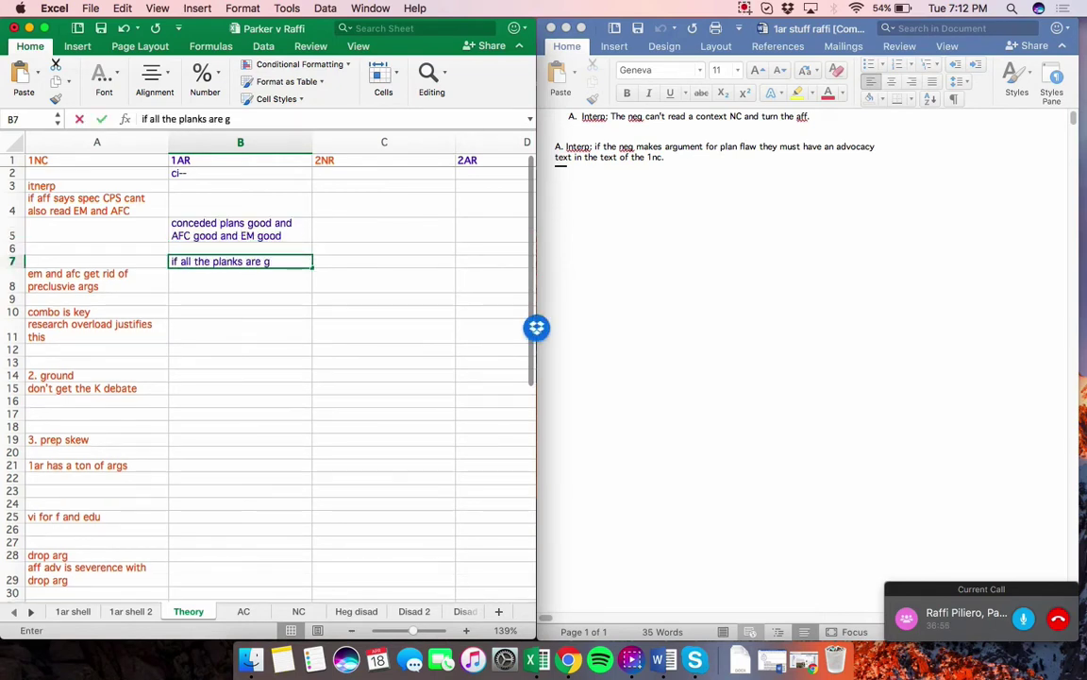
pyautogui.write('ood I should be able to')
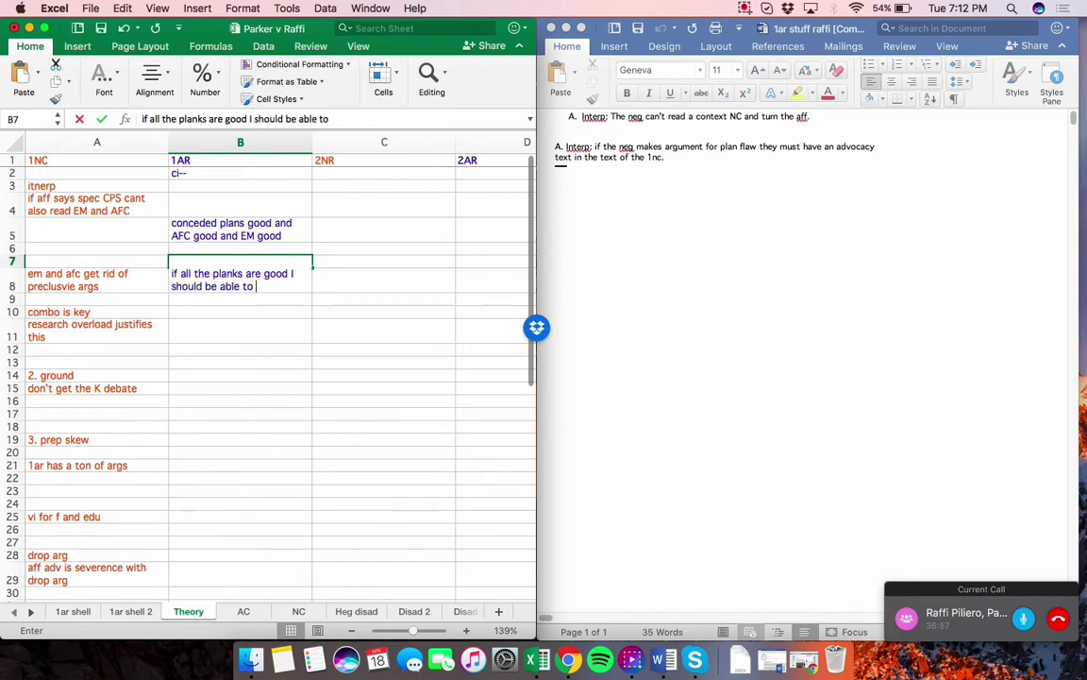
pyautogui.write(' read em in a predictab')
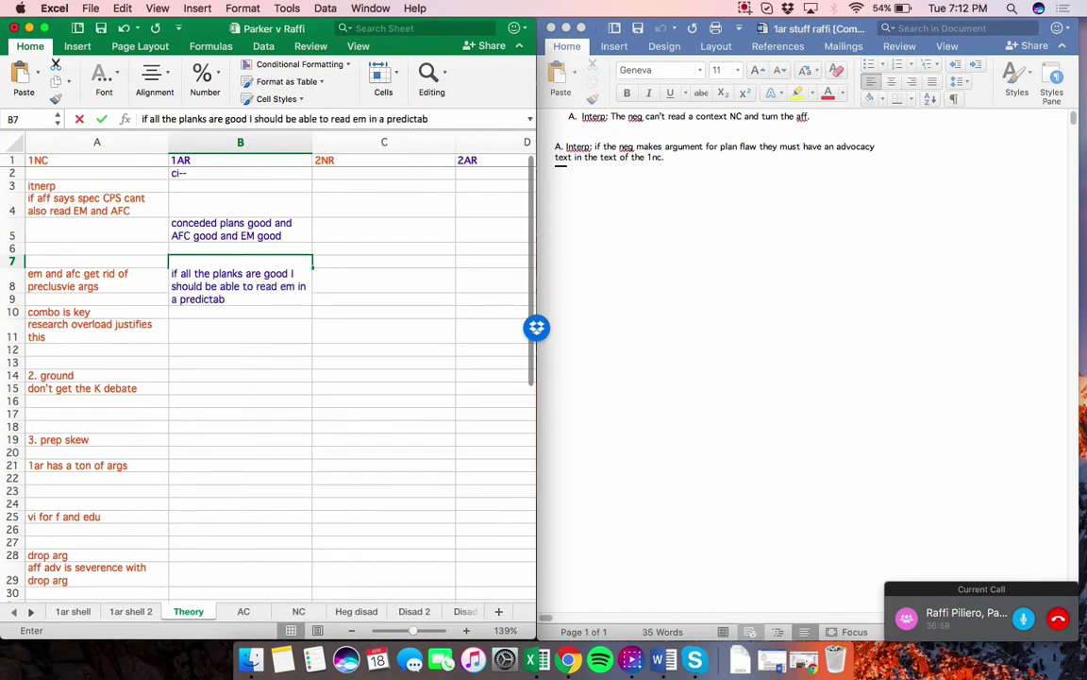
pyautogui.write('le manner ie they are disclosed')
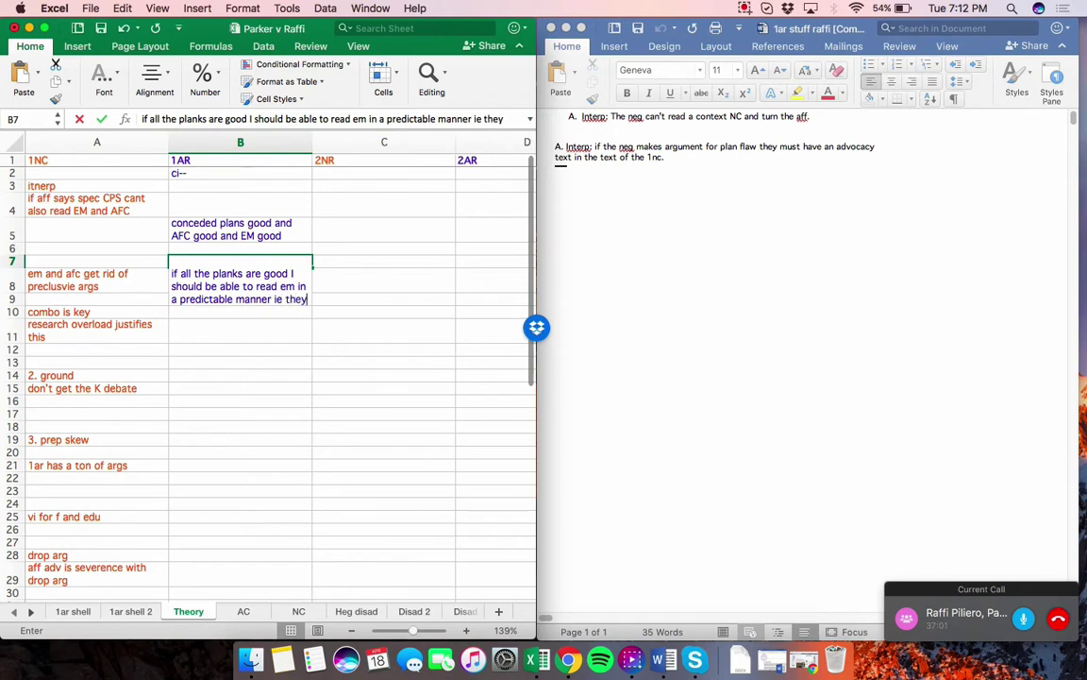
pyautogui.press('Return')
# Enter the 1AR answer "aff flex-need to be able to collapse" in cell B9
pyautogui.press('Return')
pyautogui.write('aff f')
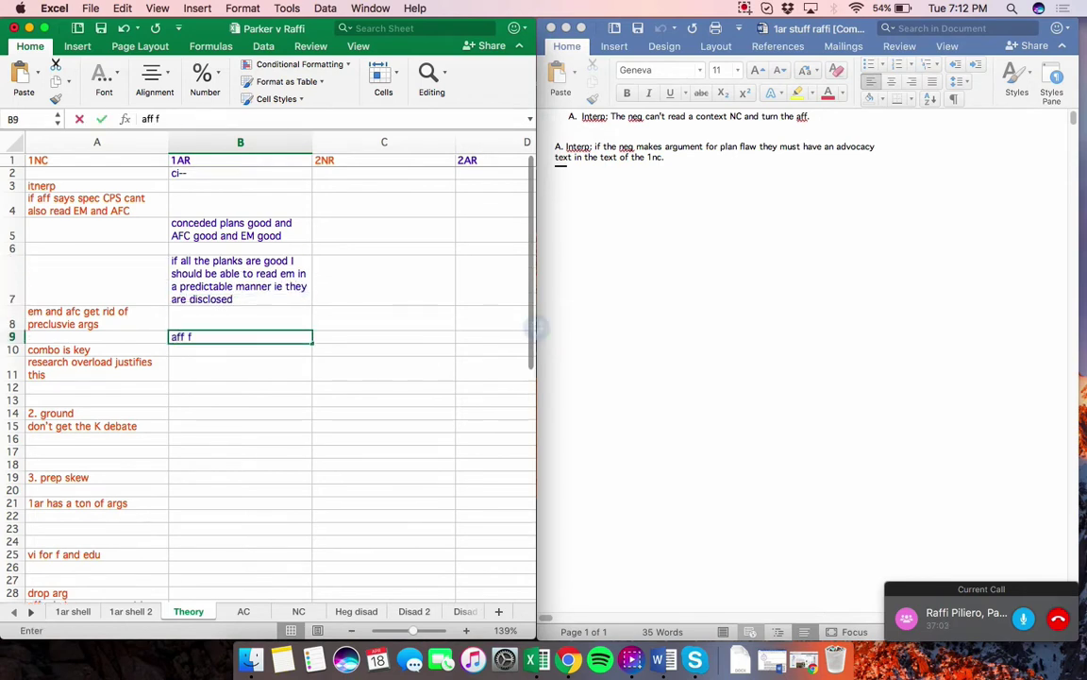
pyautogui.write('lex-need to be')
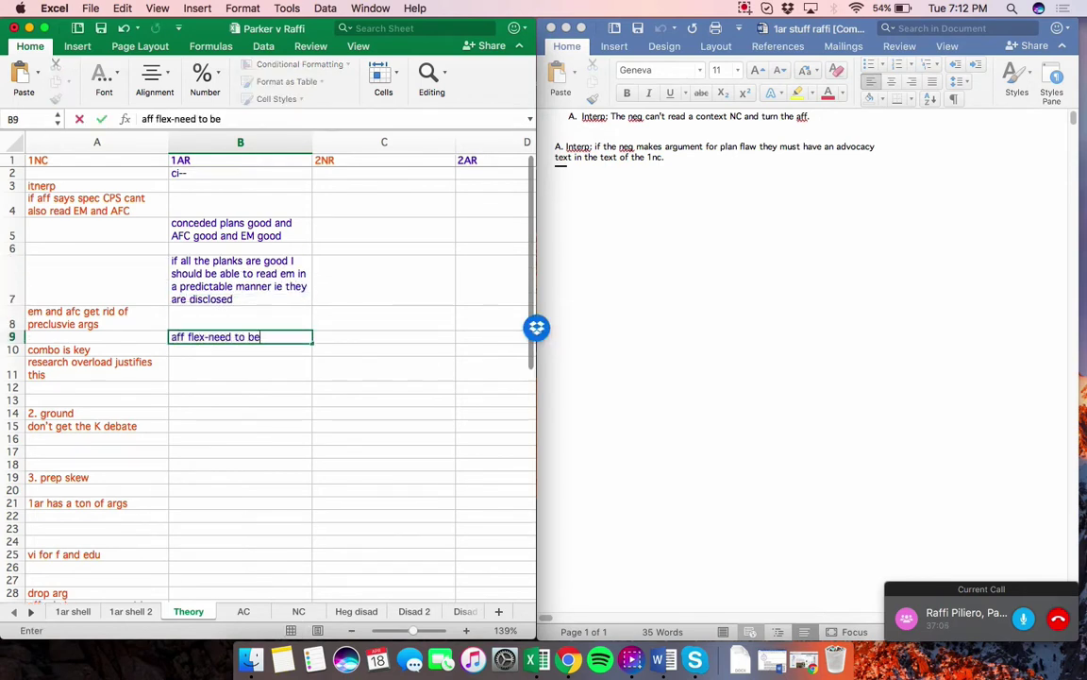
pyautogui.write(' able to collapse')
pyautogui.press('Return')
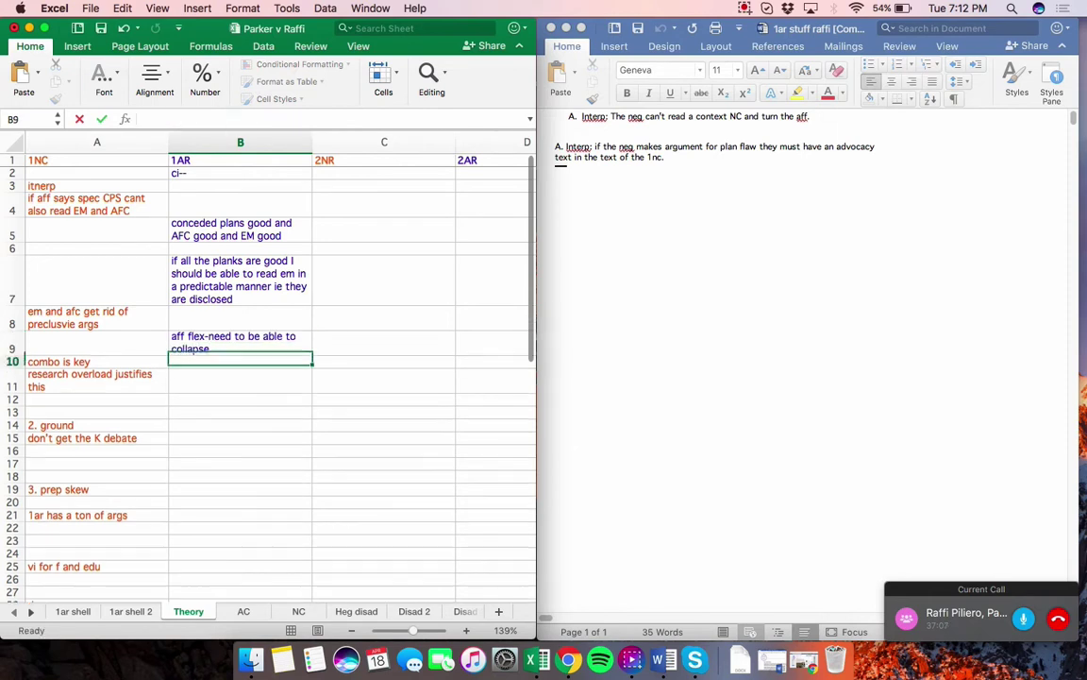
# Enter "takes out lalllas warrants" in cell B11 and "has internal link to clash" in cell B13
pyautogui.press('Return')
pyautogui.write('takes')
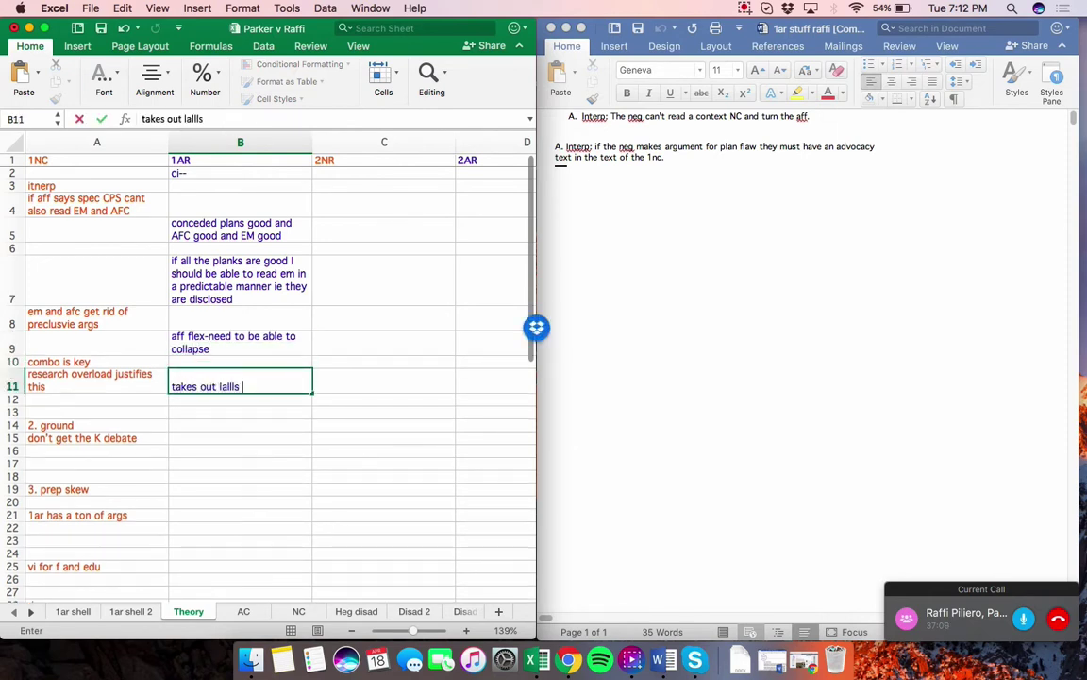
pyautogui.write(' out lalllas warrants')
pyautogui.press('Return')
pyautogui.press('Return')
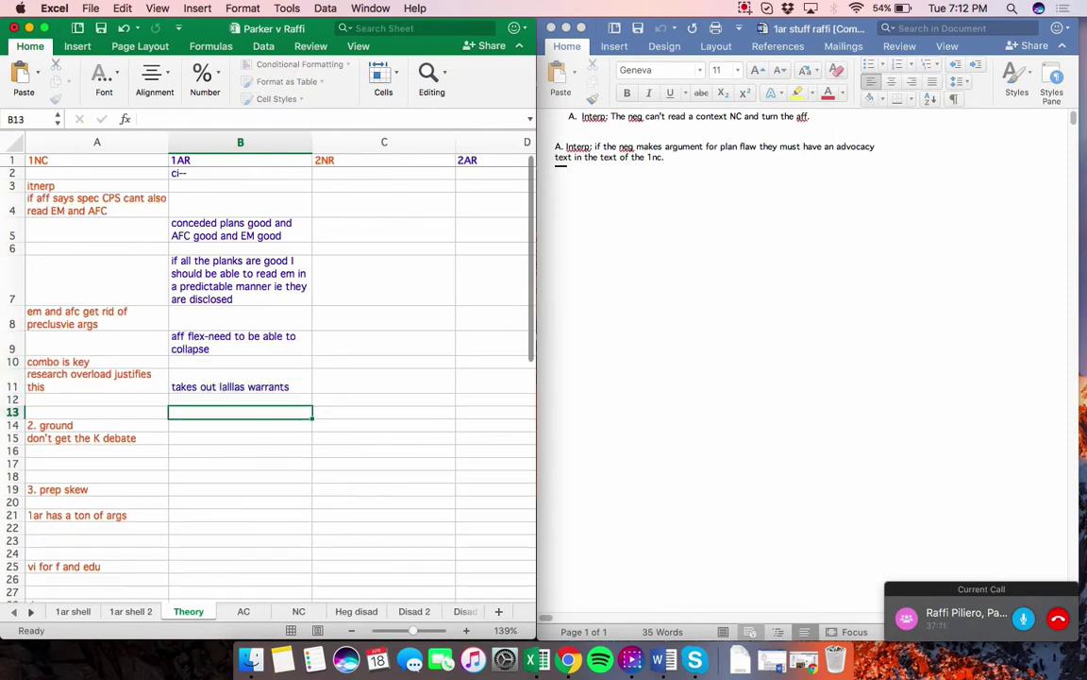
pyautogui.write('has internal link to')
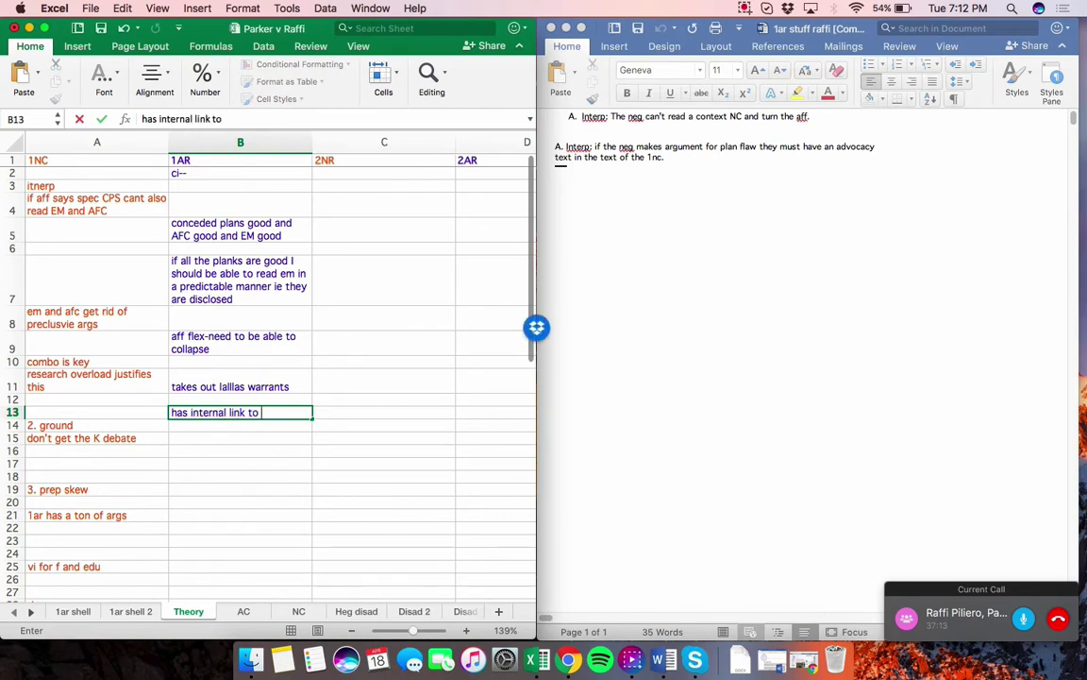
pyautogui.press('Return')
# Enter the heading "at research overload" in B15 and the answer "1. don't justify why a plan s unqiue" in B17
pyautogui.press('Return')
pyautogui.write('a')
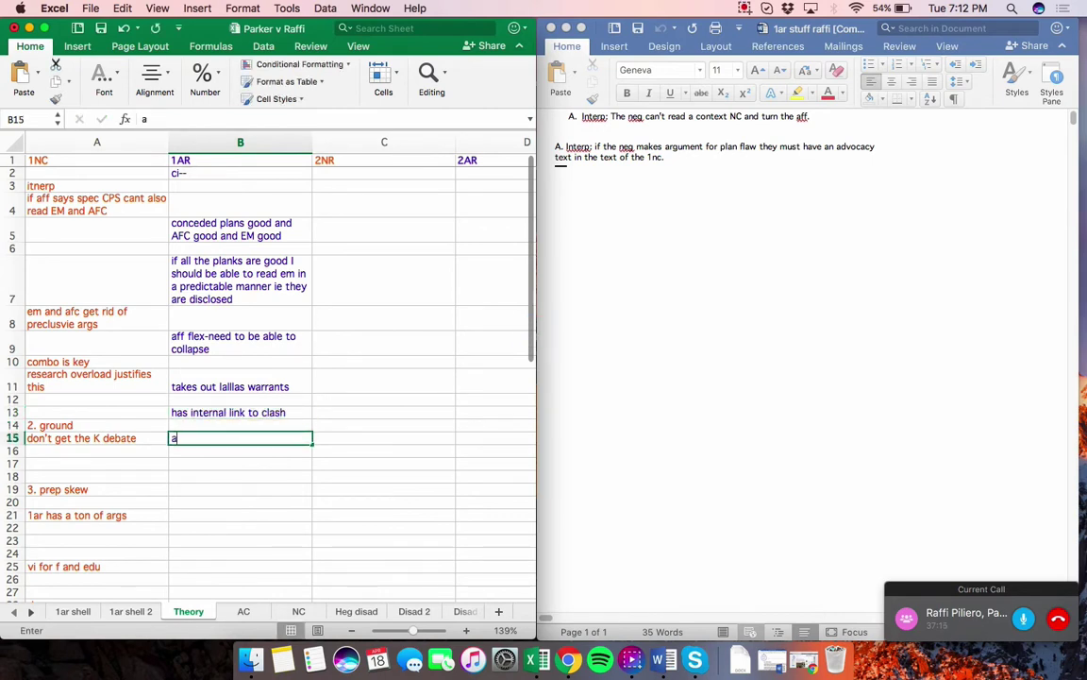
pyautogui.write('t research overload')
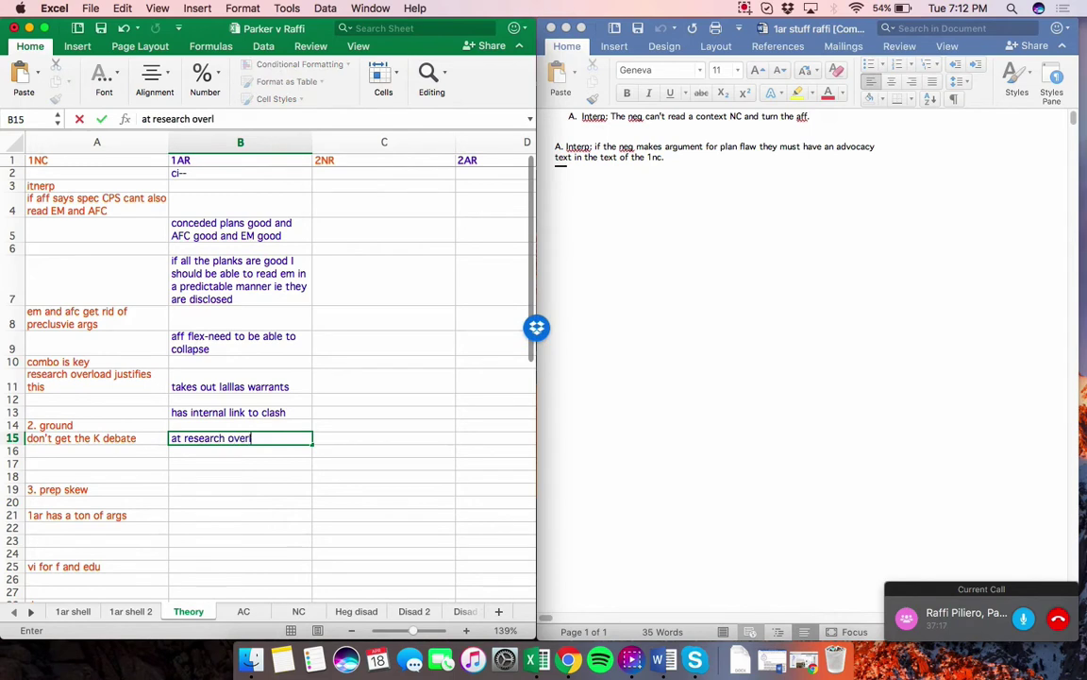
pyautogui.press('Return')
pyautogui.press('Return')
pyautogui.write("1. don't jus")
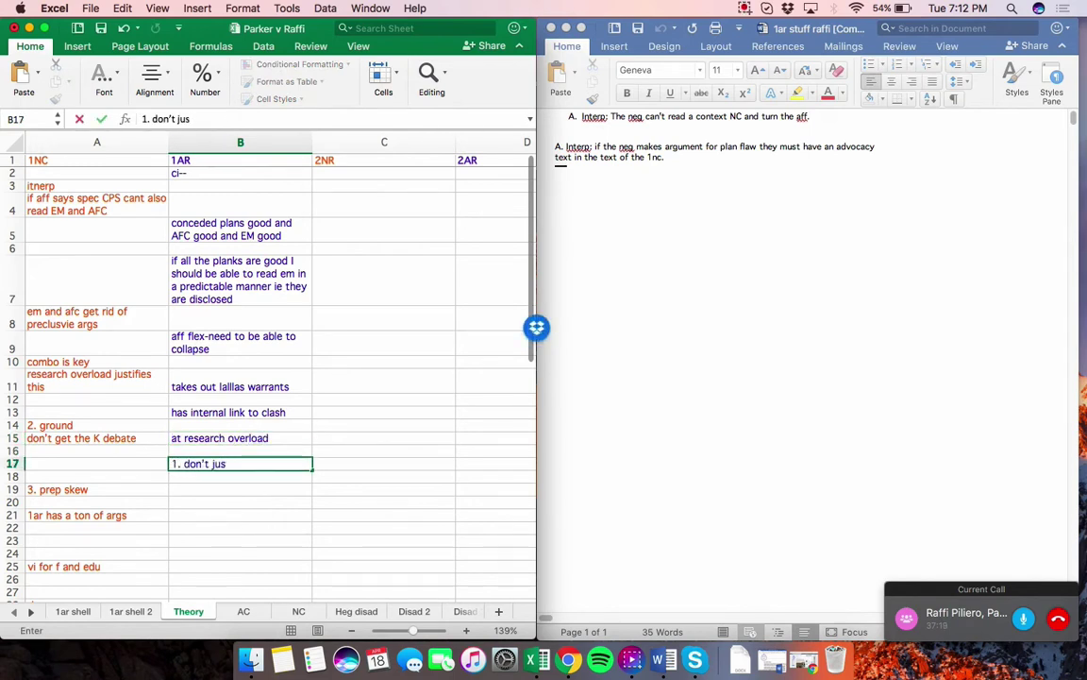
pyautogui.write('tify why a pla')
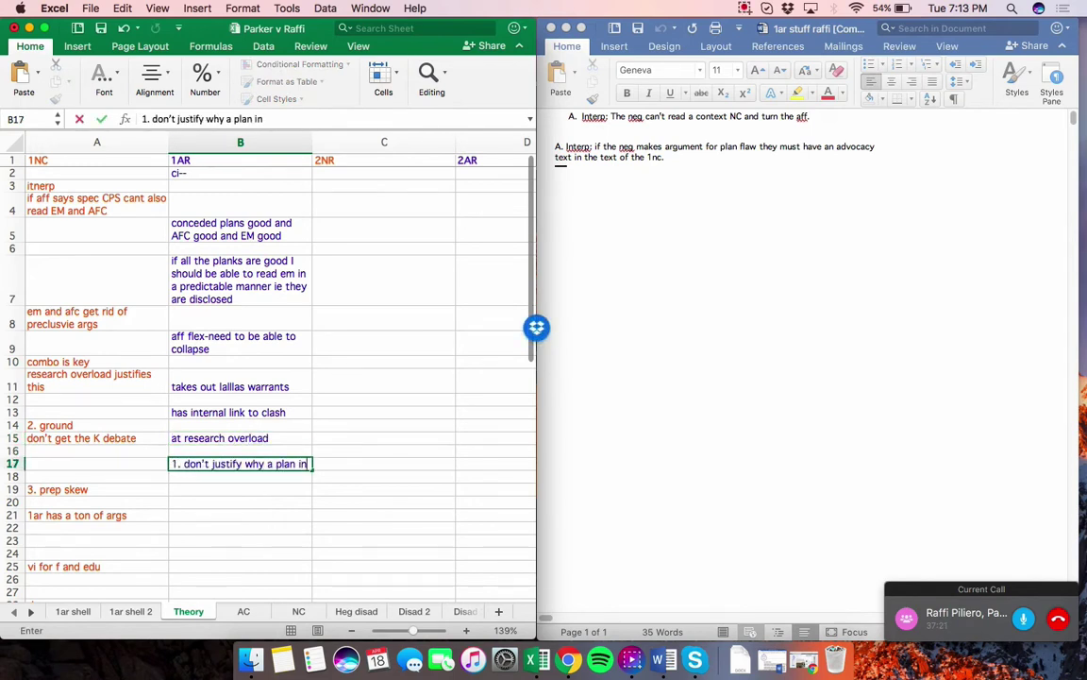
pyautogui.write('n s unqiue')
pyautogui.press('Return')
# Enter "2. my aff forces more research" in cell B20 and "ow ur offense on mag" in cell B21
pyautogui.press('Return')
pyautogui.press('Return')
pyautogui.write('2. my aff')
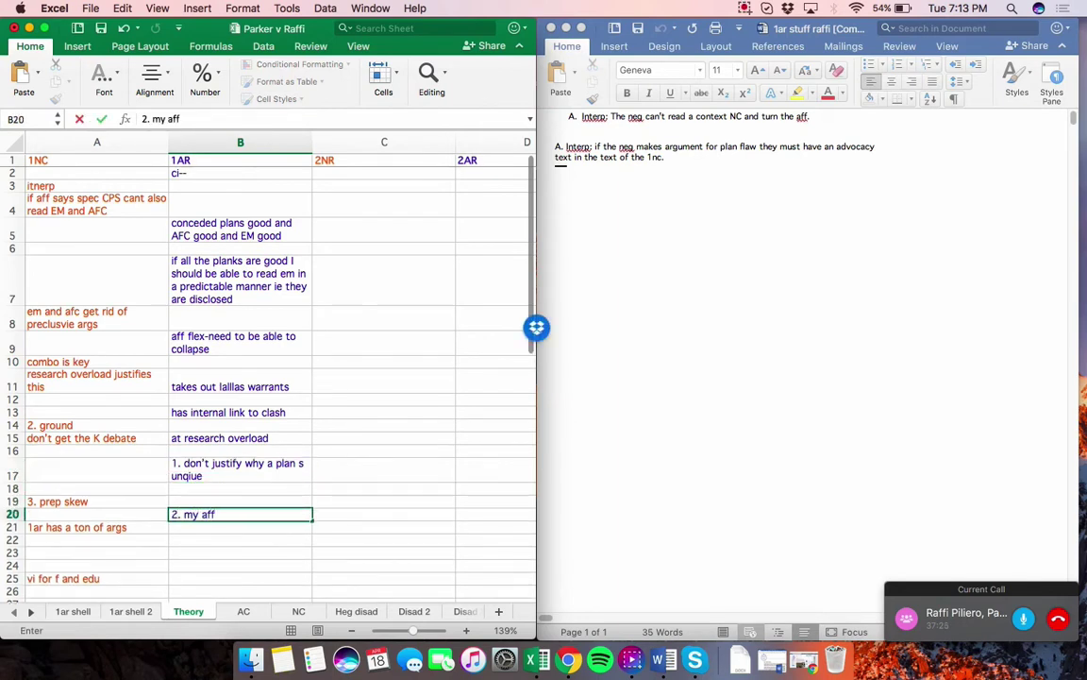
pyautogui.write(' forces more research')
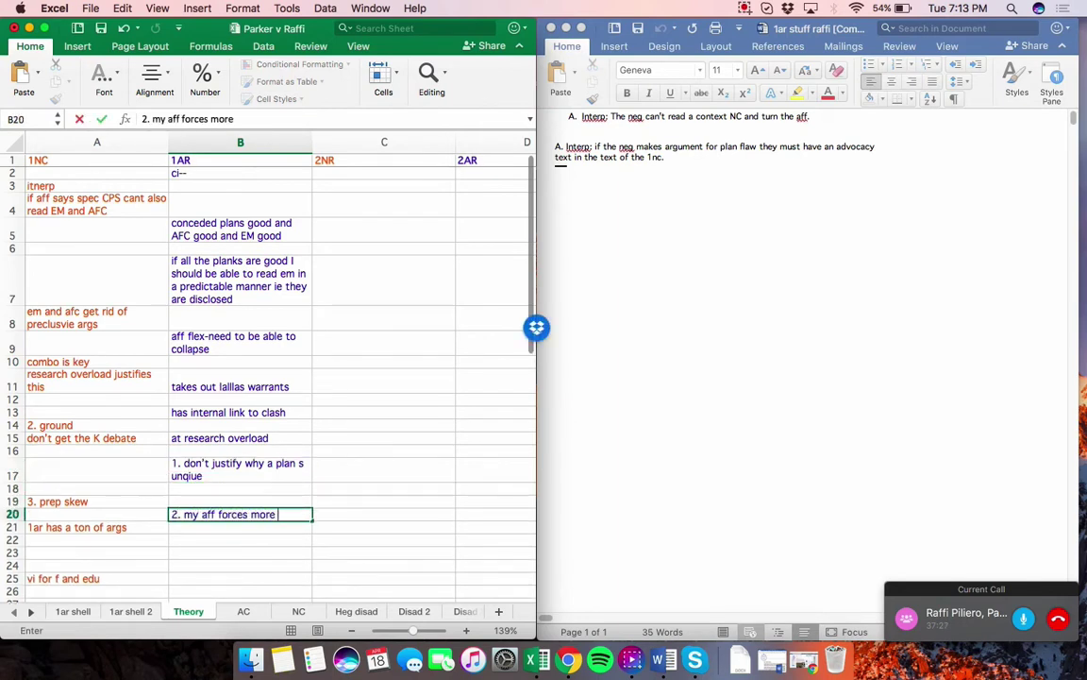
pyautogui.press('Return')
pyautogui.write('ow ur of')
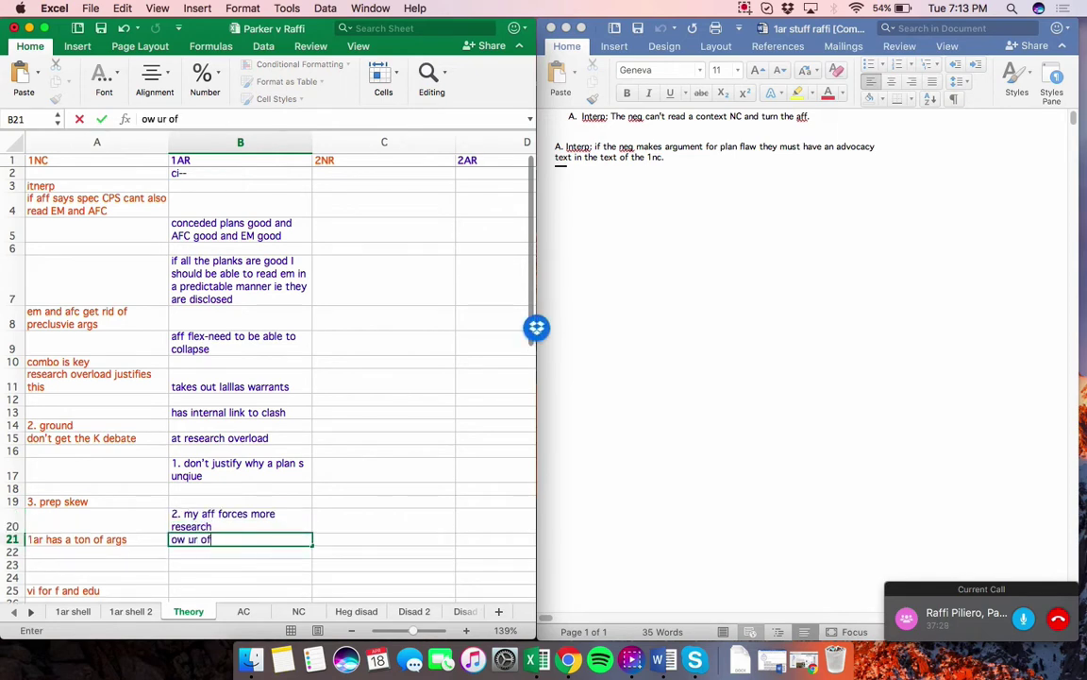
pyautogui.write('fense on mag')
pyautogui.press('Return')
# Enter the heading "at ground and prep skew" in cell B24 of the 1AR column
pyautogui.press('Return')
pyautogui.press('Return')
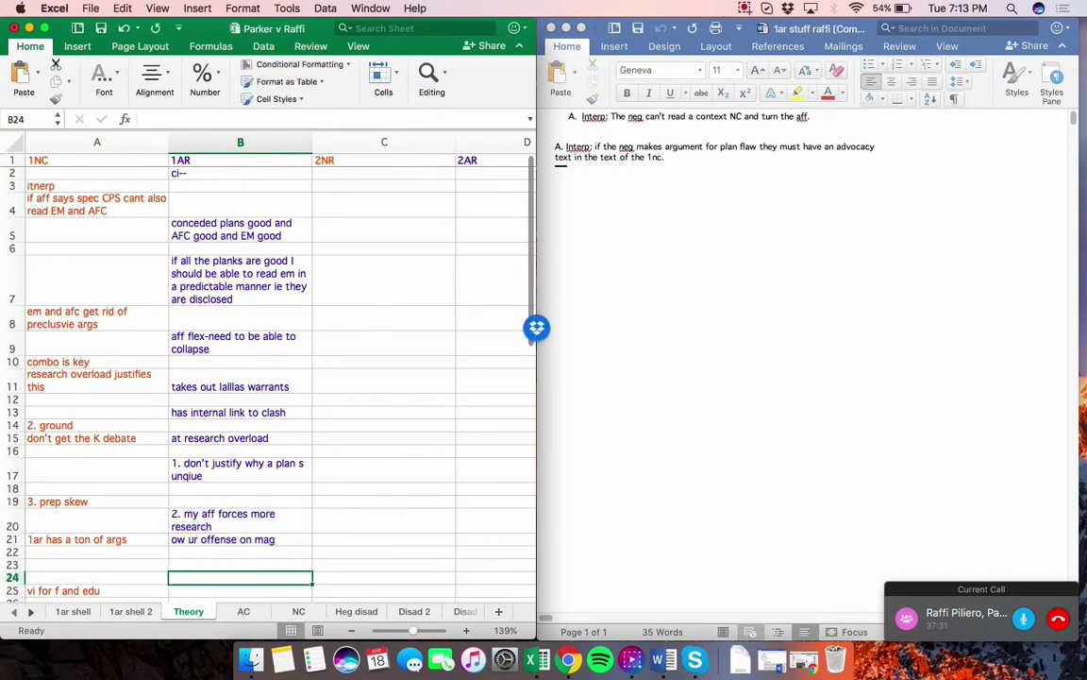
pyautogui.write('at ground')
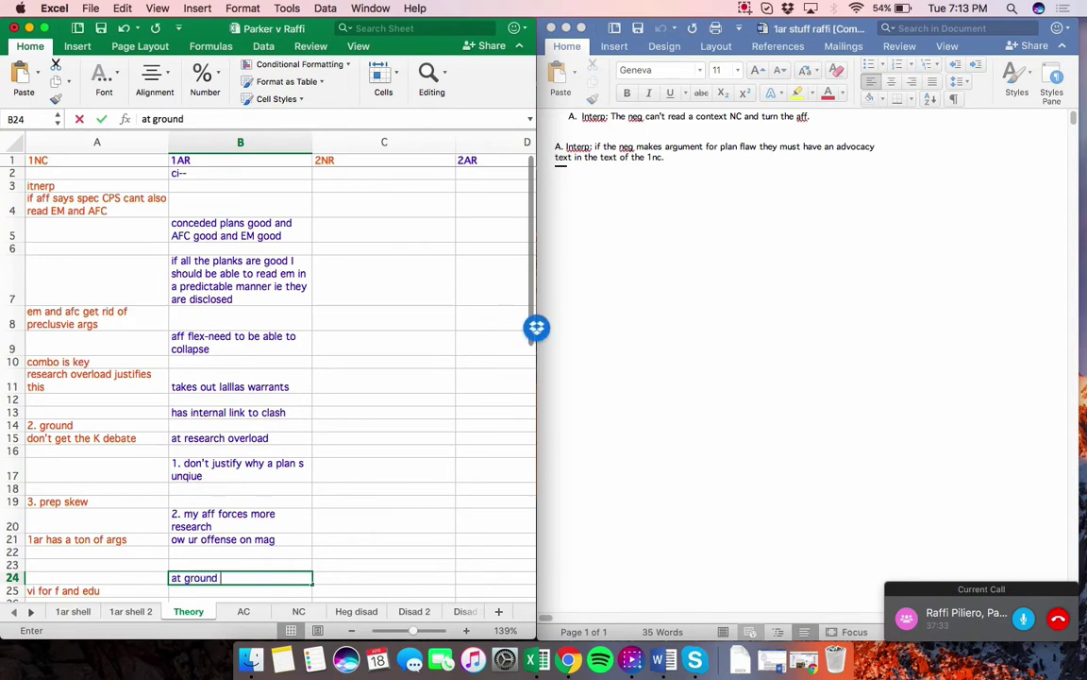
pyautogui.write(' and prep skew')
pyautogui.press('Return')
# Enter "1. go for NC" in cell B26 and "no reason why you need Ks specifically" in cell B27
pyautogui.press('Return')
pyautogui.write('1. go for NC')
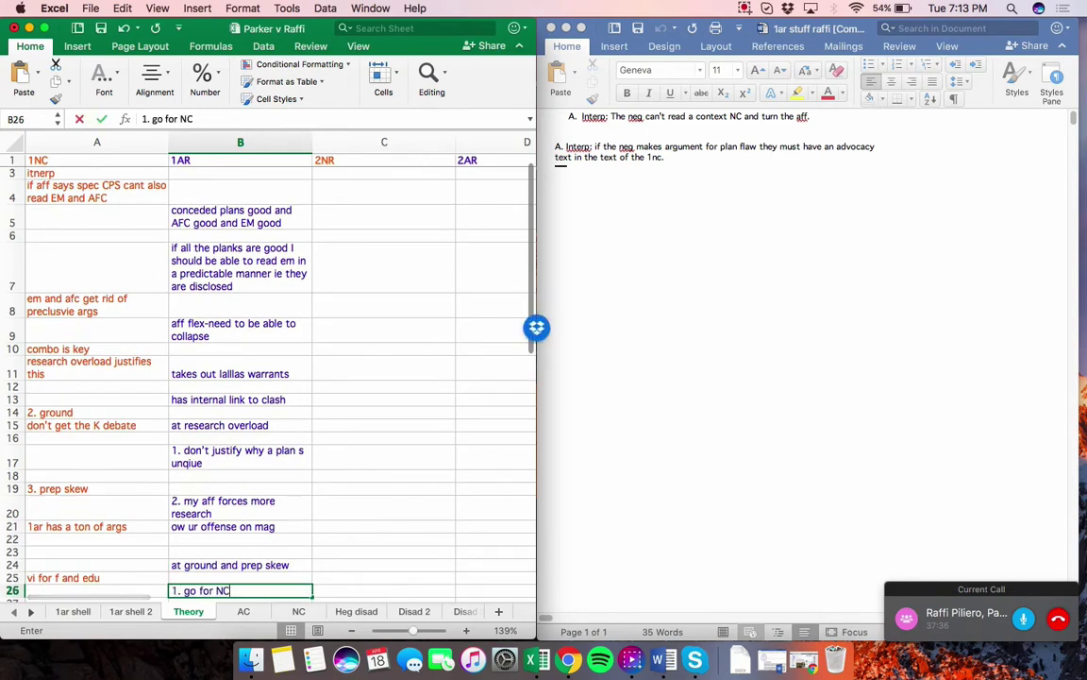
pyautogui.press('Return')
pyautogui.write('no rea')
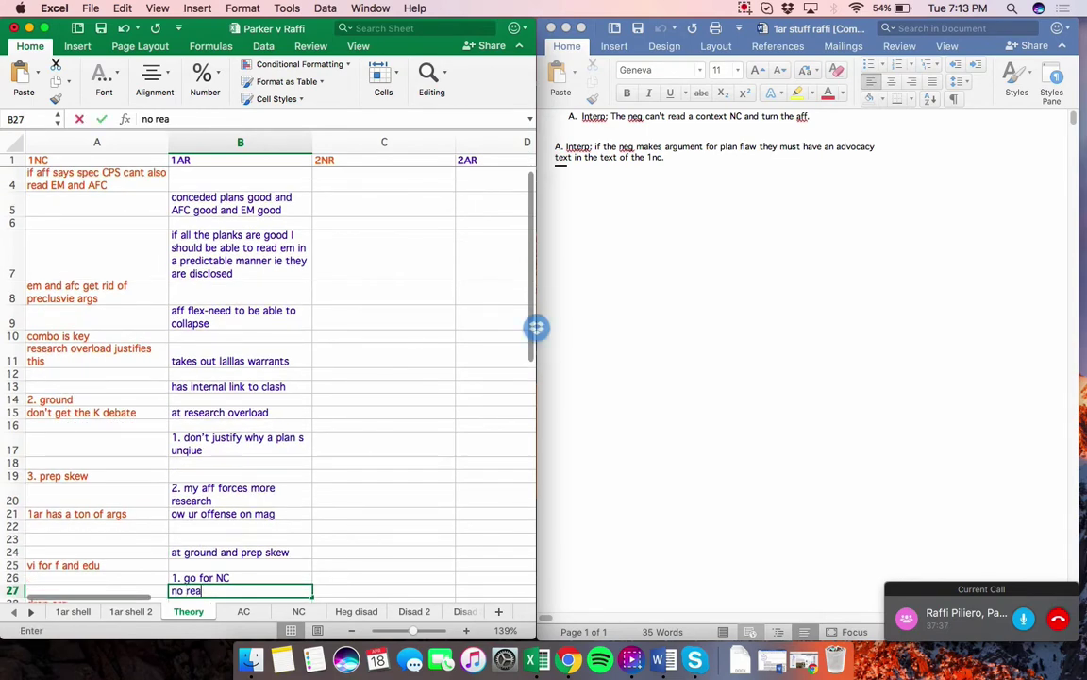
pyautogui.write('son why you need K')
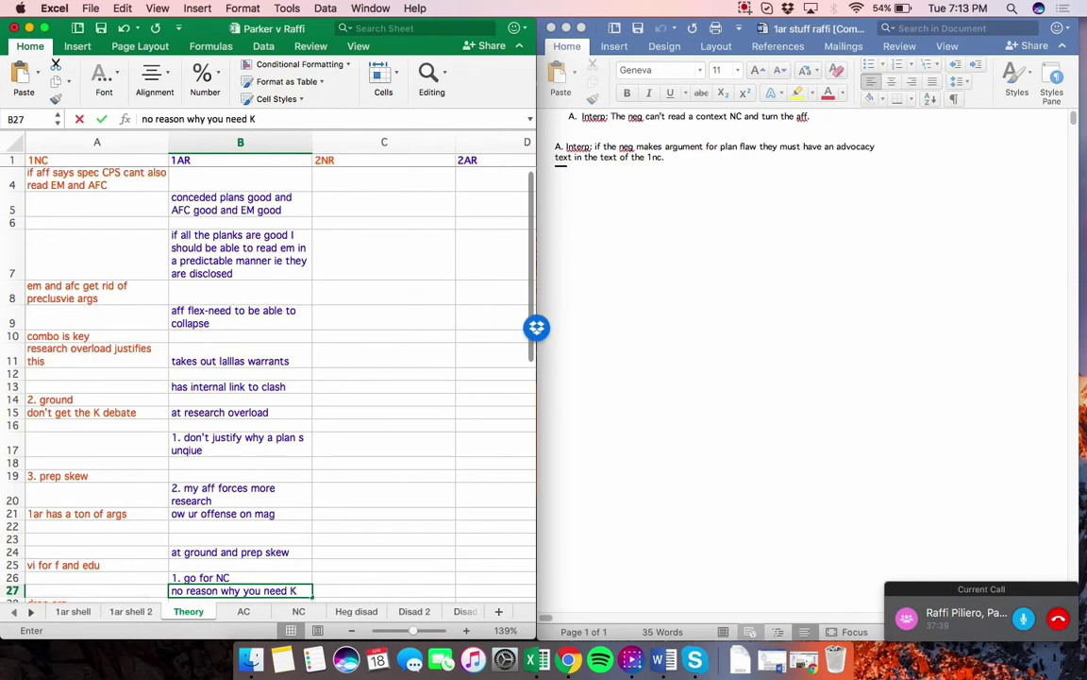
pyautogui.write('s specifically')
pyautogui.press('Return')
# Enter "2. emp proven in this round" in cell B29 and "very layered" in cell B30
pyautogui.press('Return')
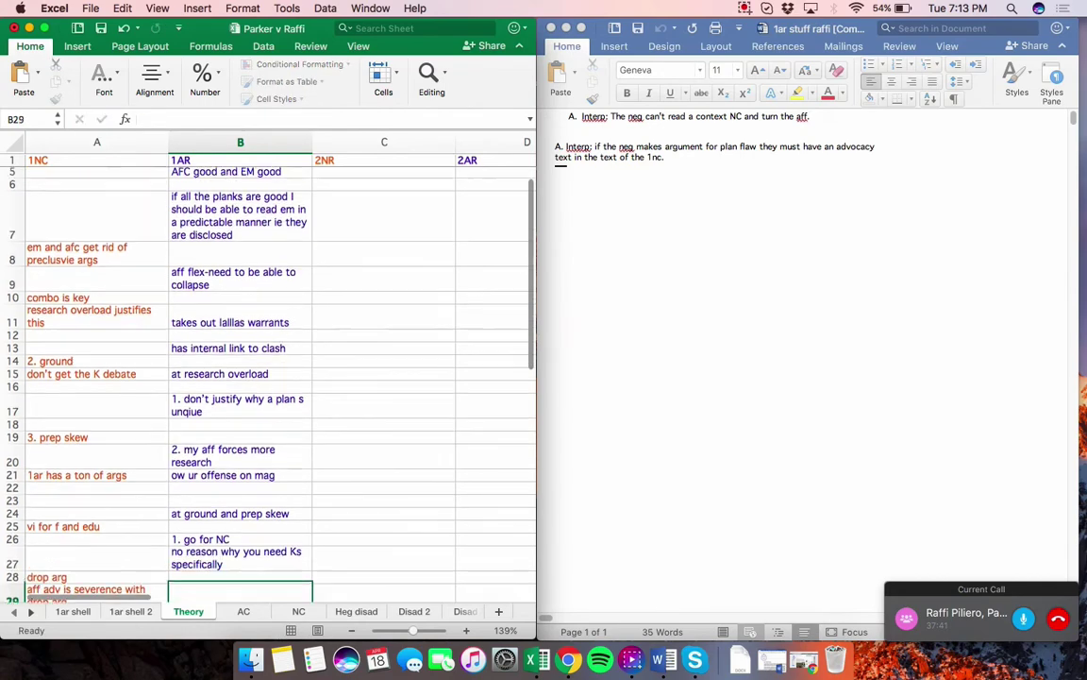
pyautogui.write('2. emp proven i')
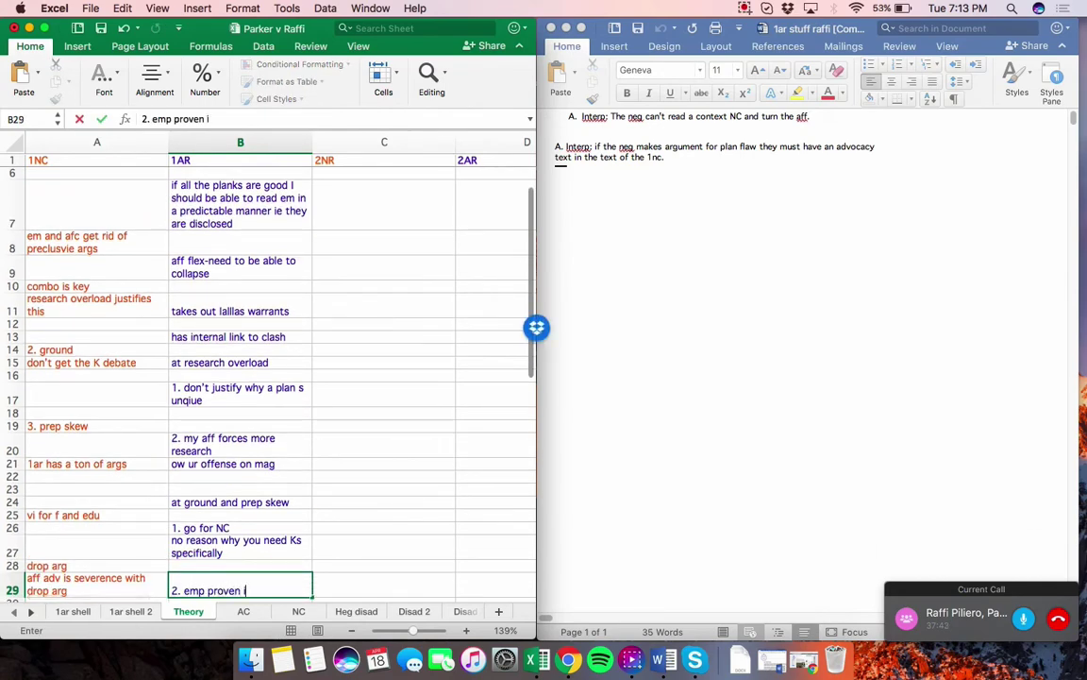
pyautogui.write('n this round')
pyautogui.press('Return')
pyautogui.write('very ')
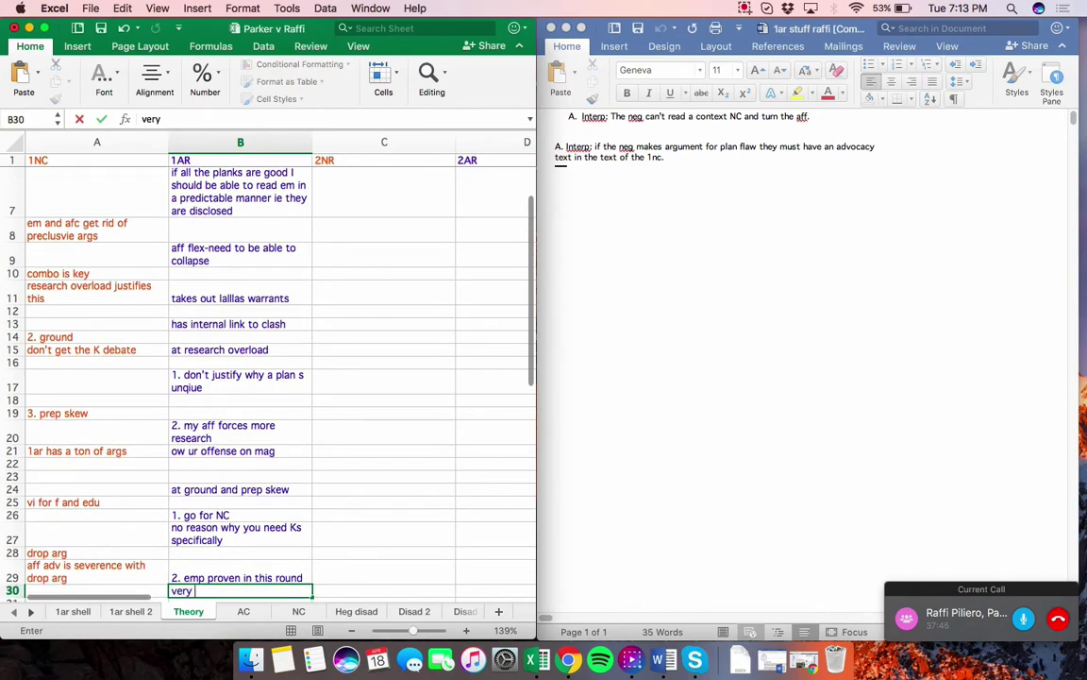
pyautogui.write('layered')
pyautogui.press('Return')
# Enter the third answer "3. ground skew inevitable" in cell B32 of the 1AR column
pyautogui.press('Return')
pyautogui.write('3. ground')
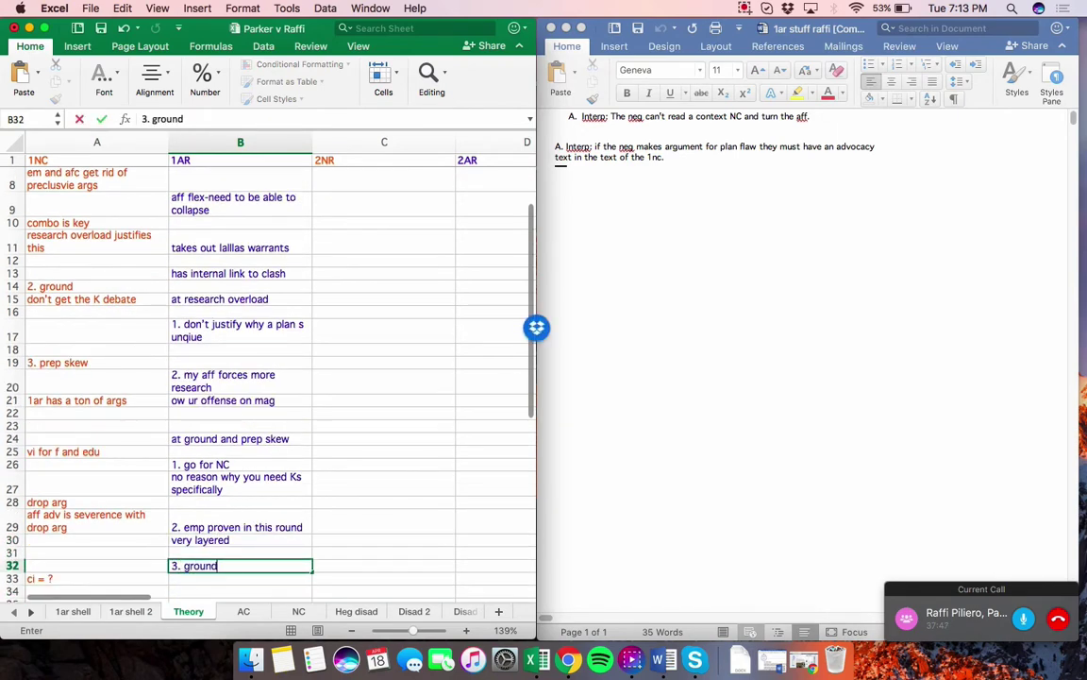
pyautogui.write(' skew inevitable')
pyautogui.press('Return')
# Enter "huege prep on your 1ac that you read on aff that you defend with topic" in cell B34
pyautogui.press('Return')
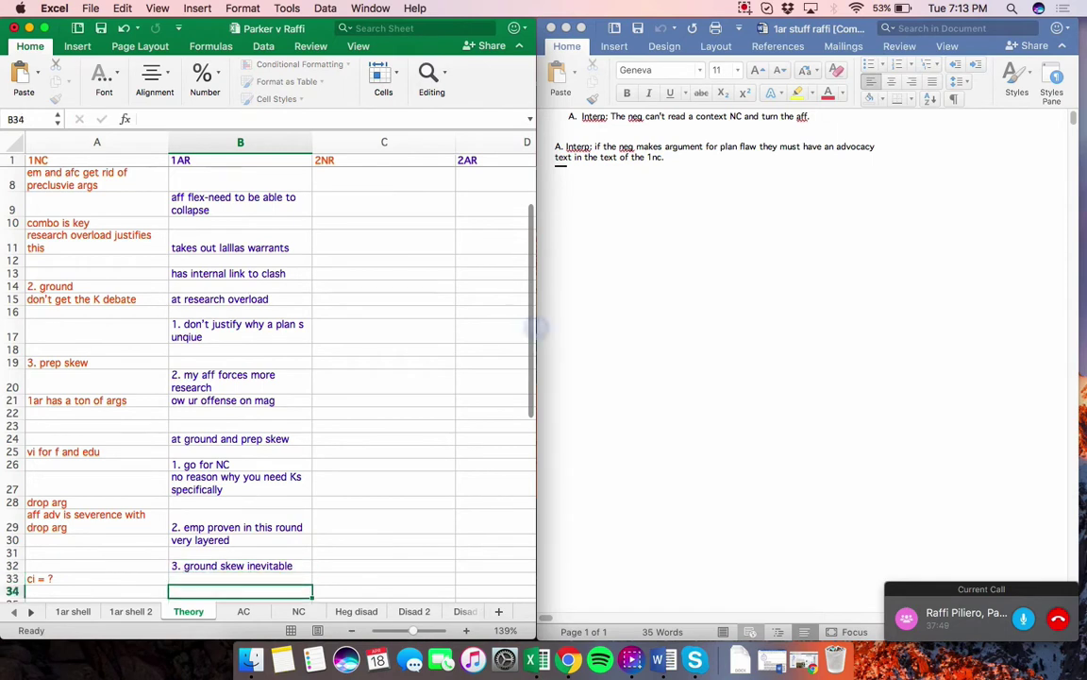
pyautogui.write('huege prep on ')
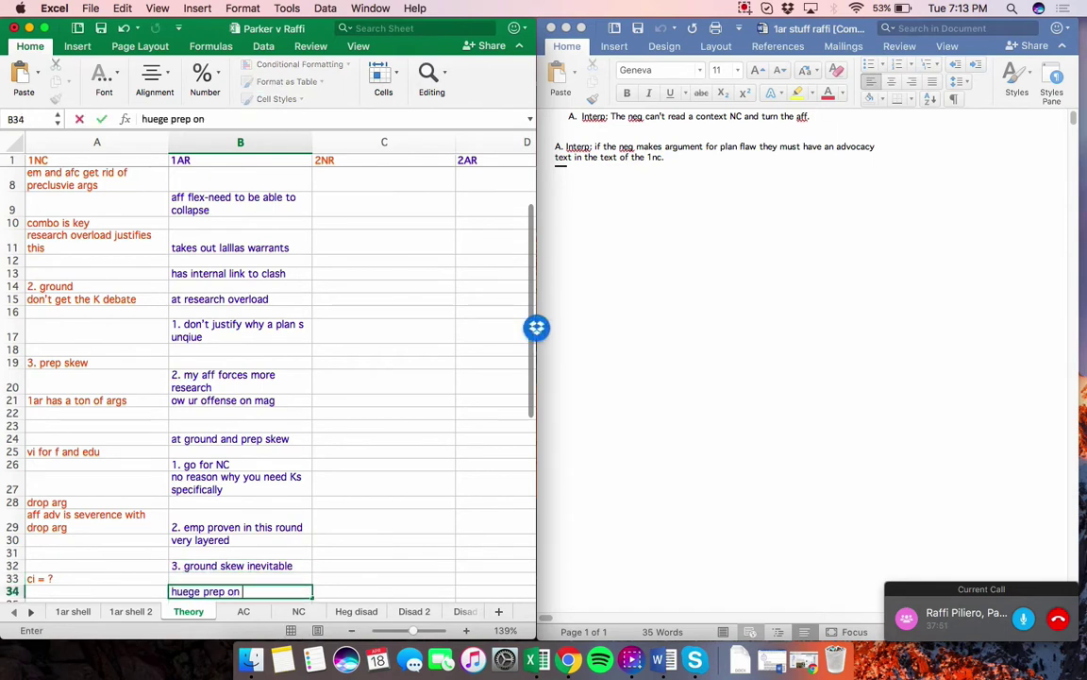
pyautogui.write('your 1ac tha')
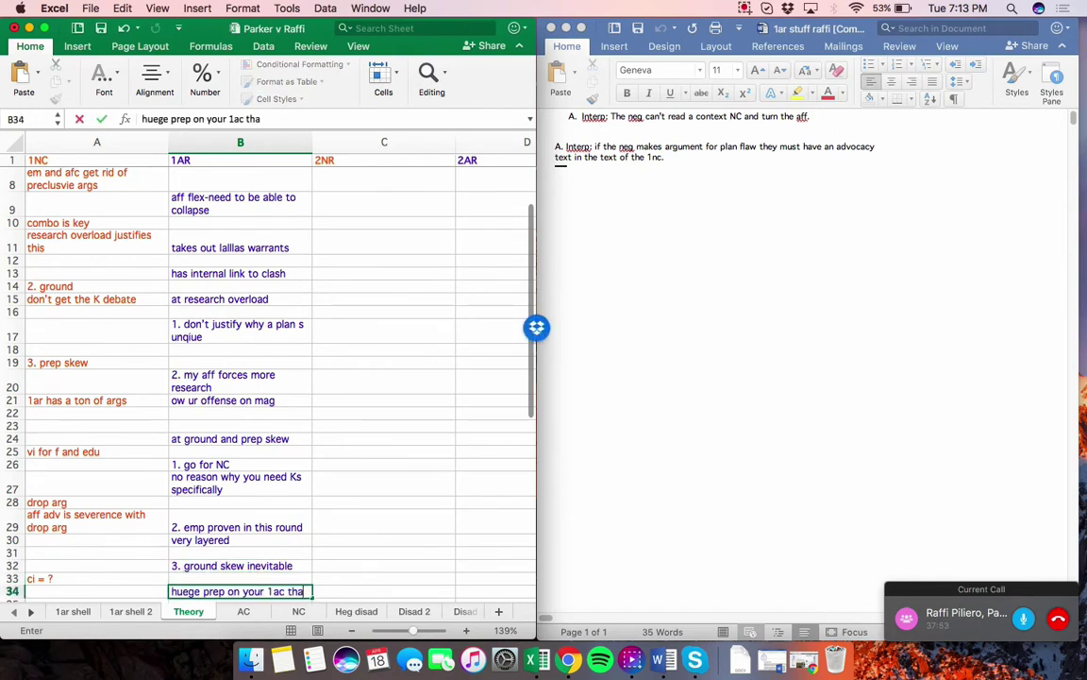
pyautogui.write('t you read on aff tha')
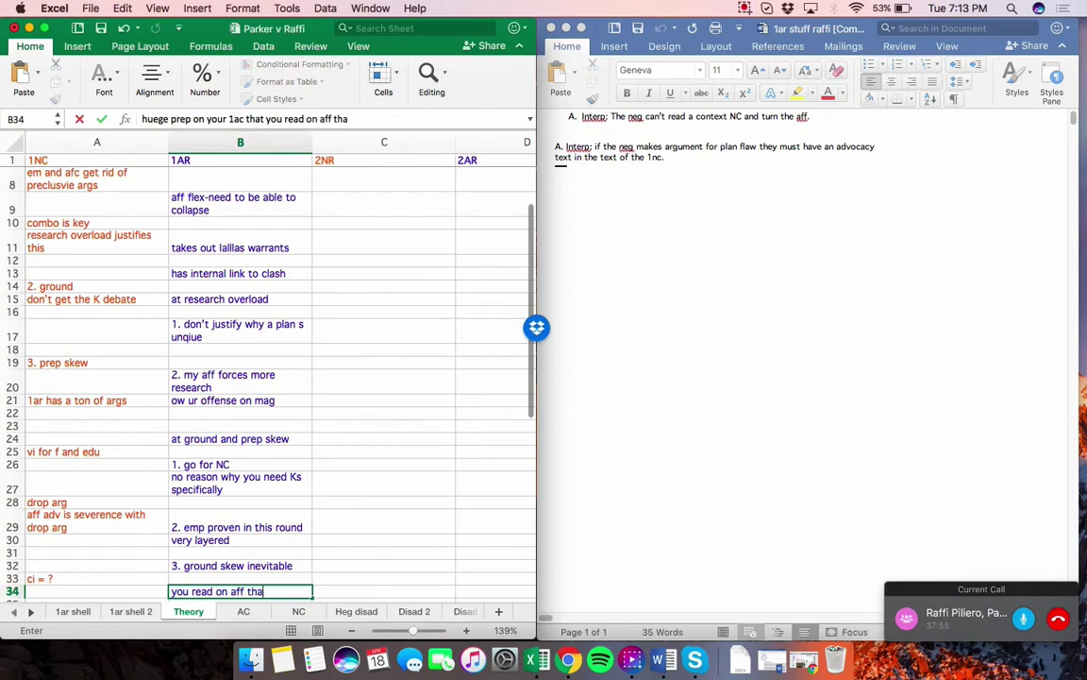
pyautogui.write('t you defend with topic')
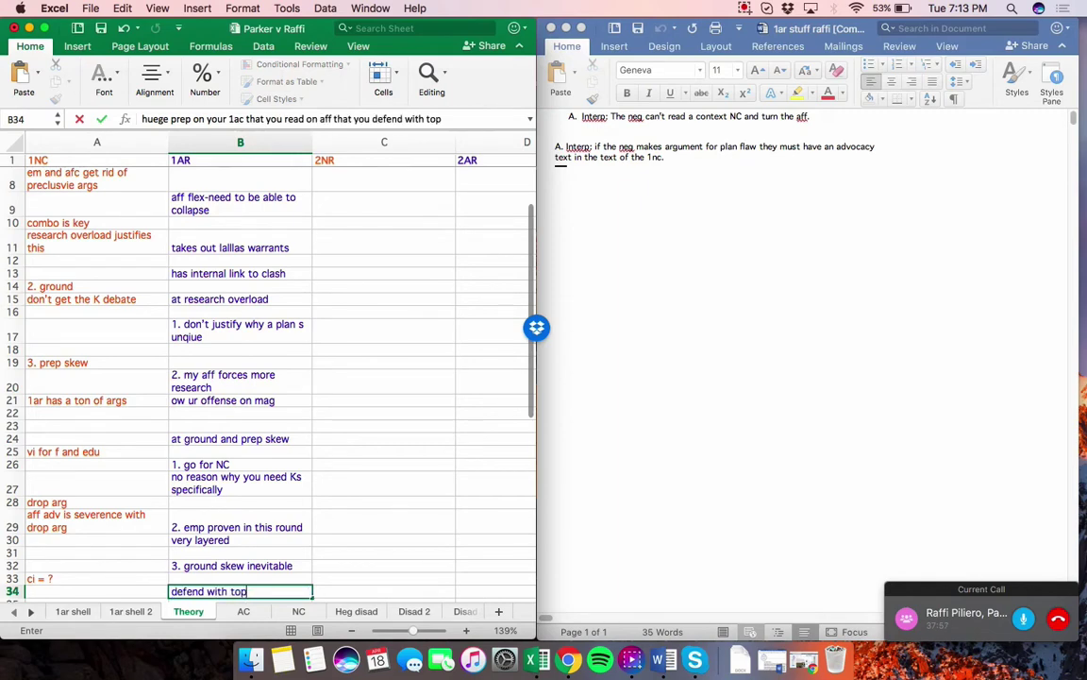
pyautogui.press('Return')
pyautogui.press('Return')
pyautogui.press('Return')
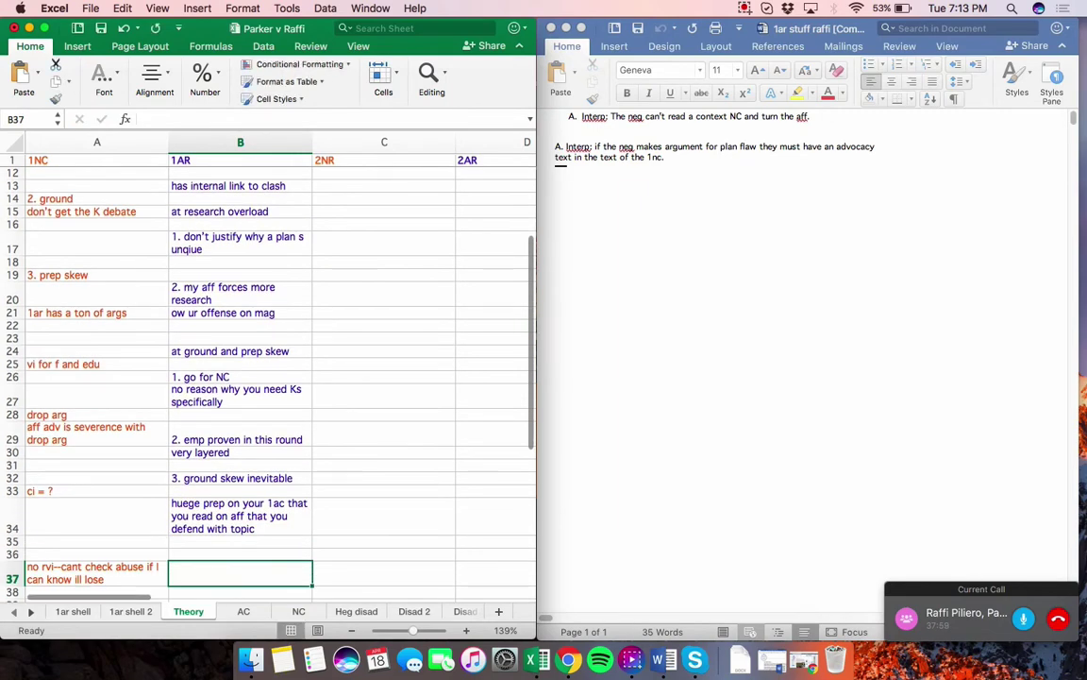
# On the AC sheet, enter "whole res args are always friv; doesn't ca" in cell C111, answering the lallas 17 card
pyautogui.hotkey('alt', 'Right')
pyautogui.scroll(-10, 268, 378)
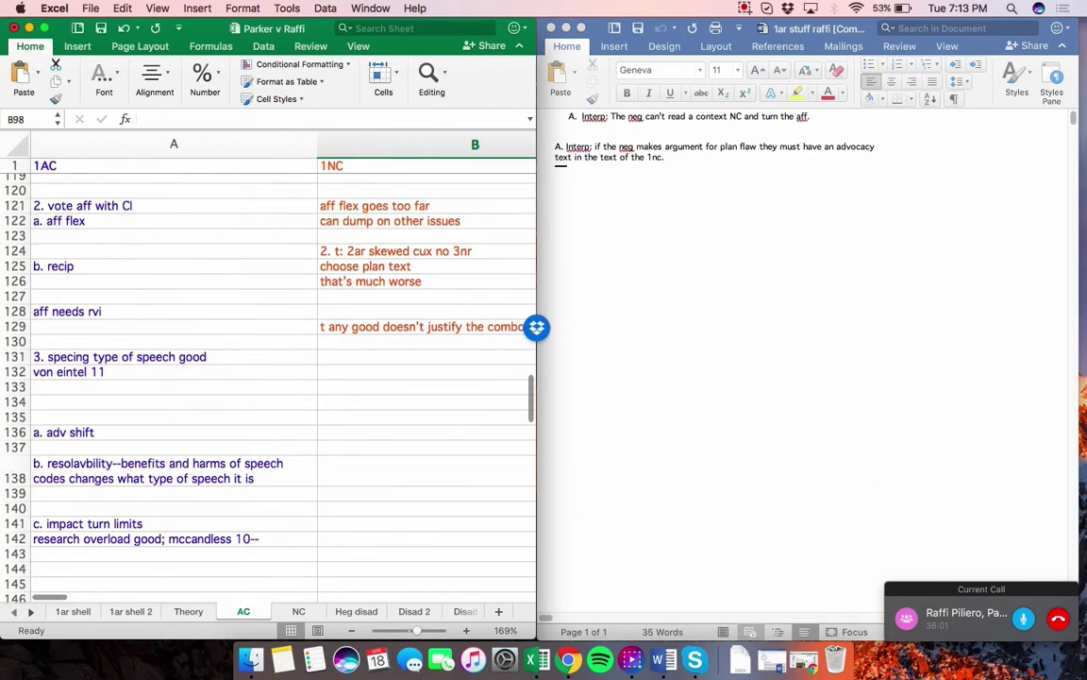
pyautogui.hscroll(2, 268, 378)
pyautogui.hscroll(-2, 268, 378)
pyautogui.scroll(-4, 268, 378)
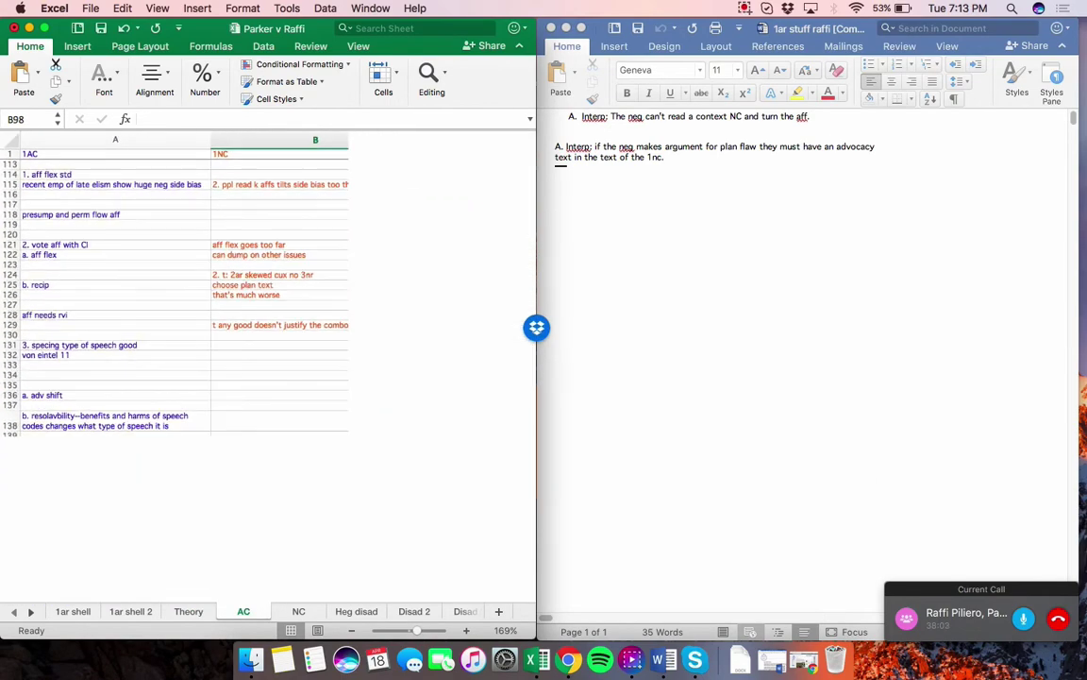
pyautogui.scroll(5, 268, 377)
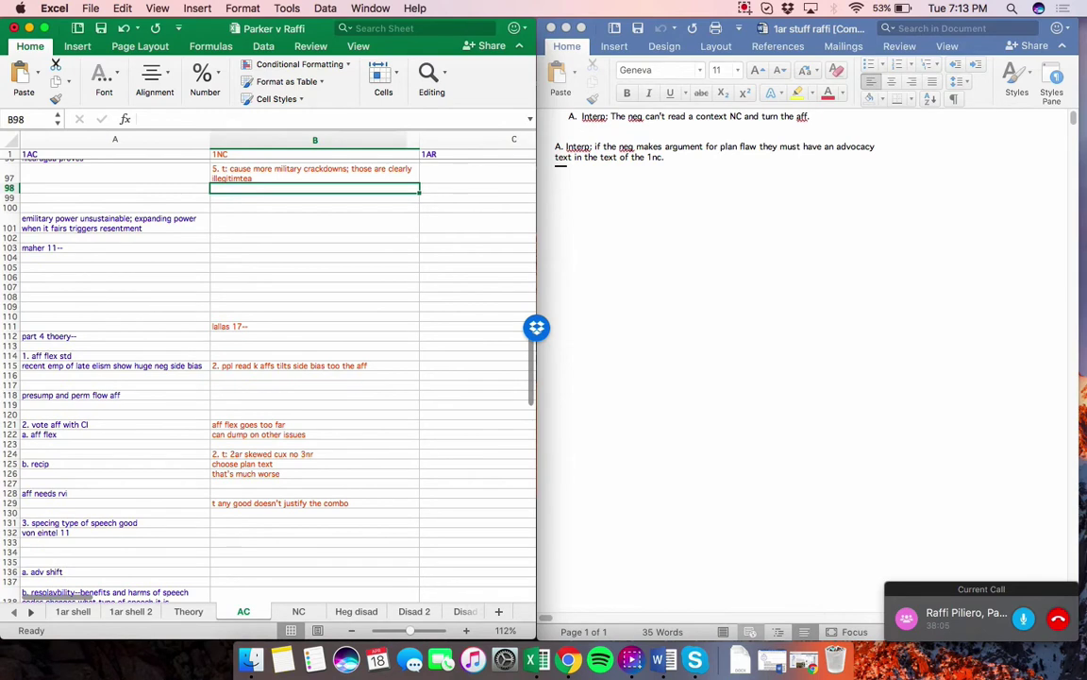
pyautogui.click(476, 326)
pyautogui.write('whole res a')
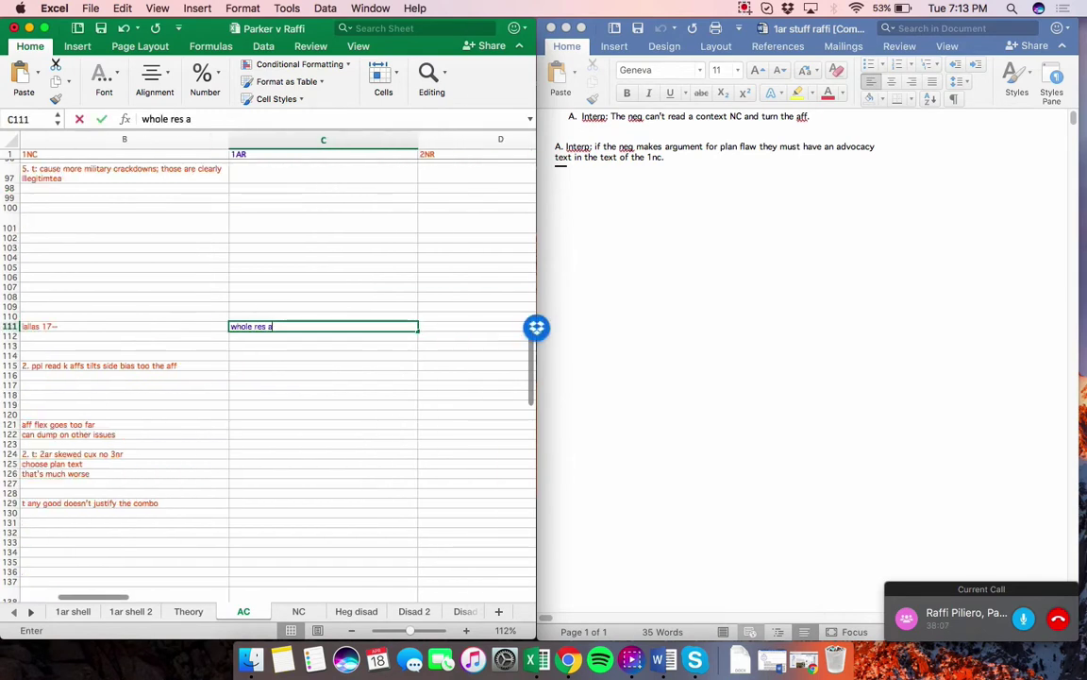
pyautogui.write('rgs are always f')
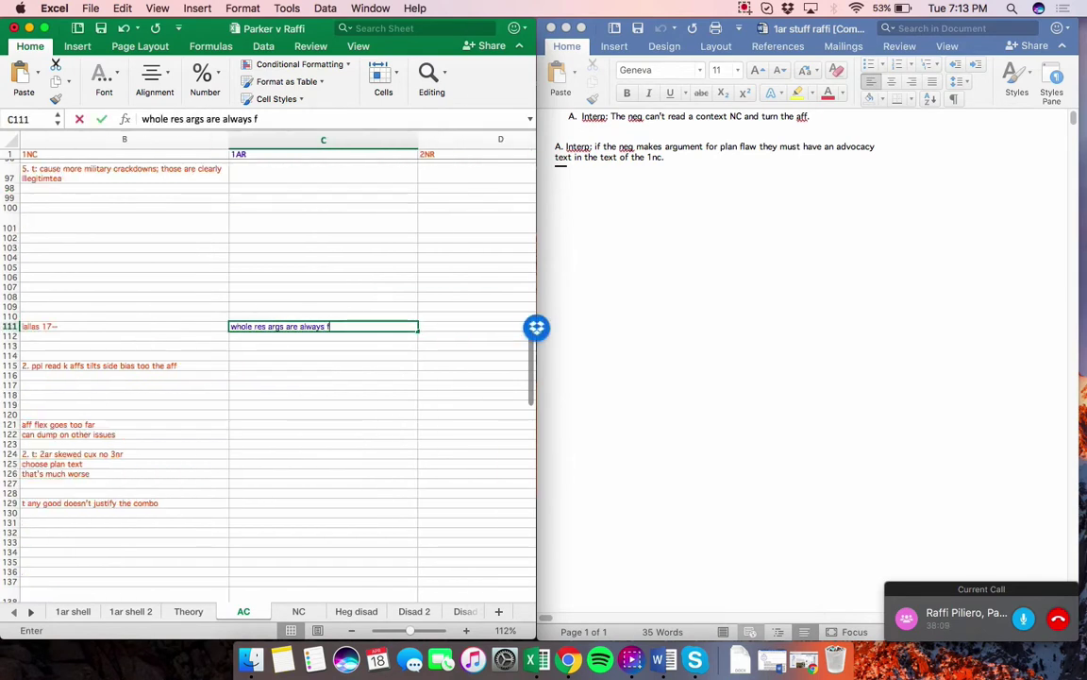
pyautogui.write("riv; doesn't ca")
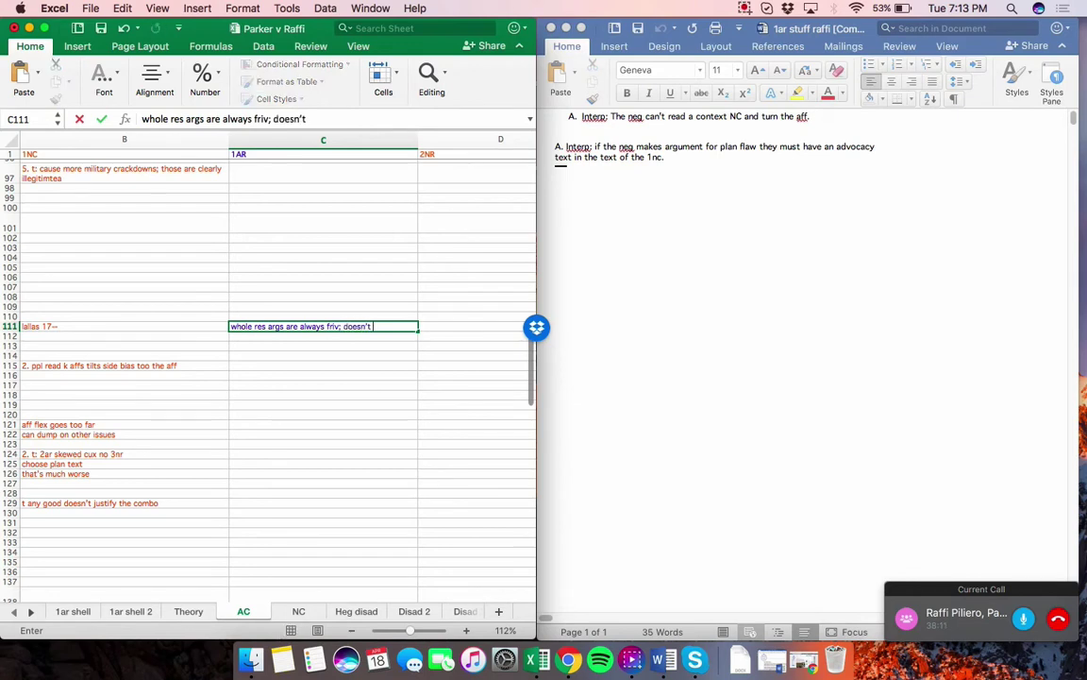
pyautogui.press('Return')
# Enter the second 1AR answer "2. emp ow bc analytics are not very large impact size" in cell C112
pyautogui.write('2. emp ow bc analytics are')
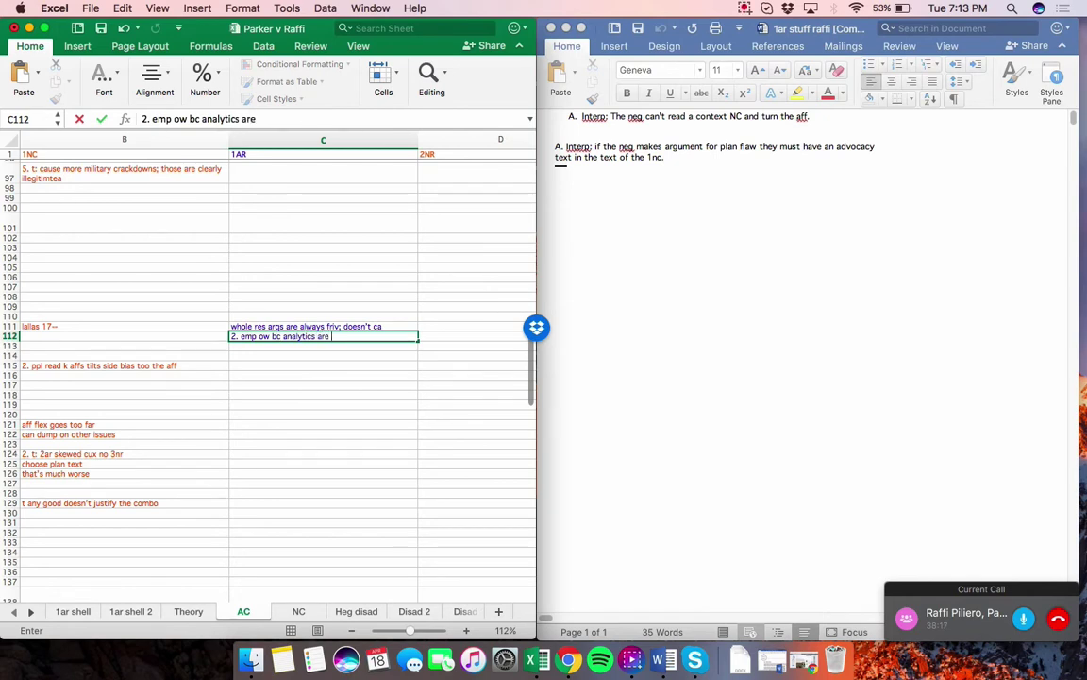
pyautogui.write('imp')
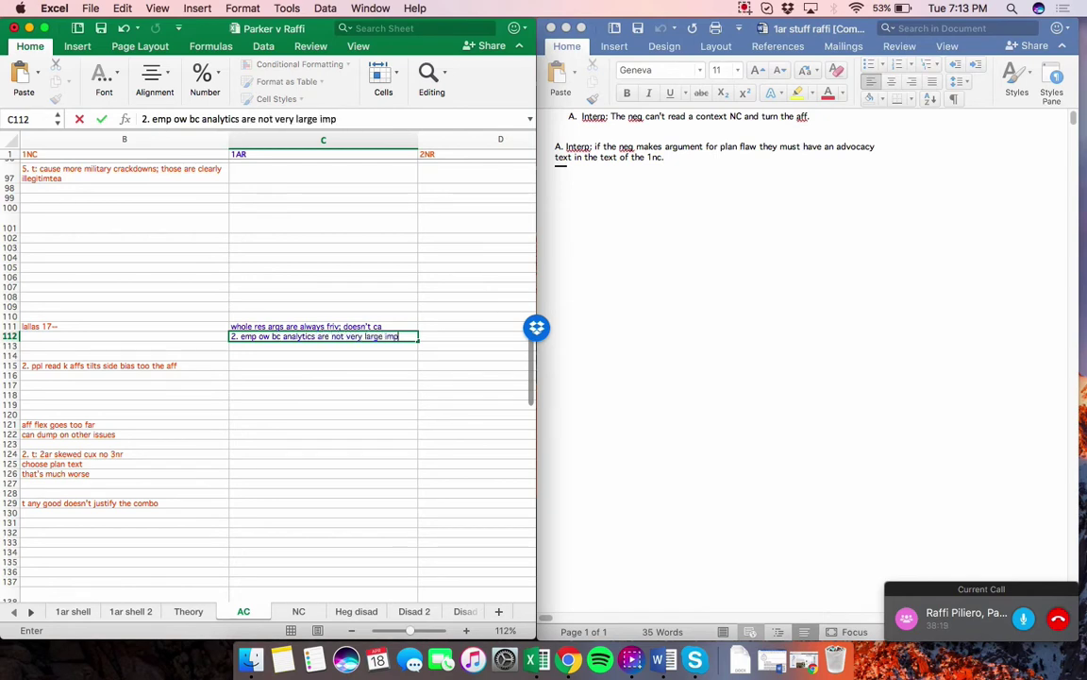
pyautogui.write('act size')
pyautogui.press('Return')
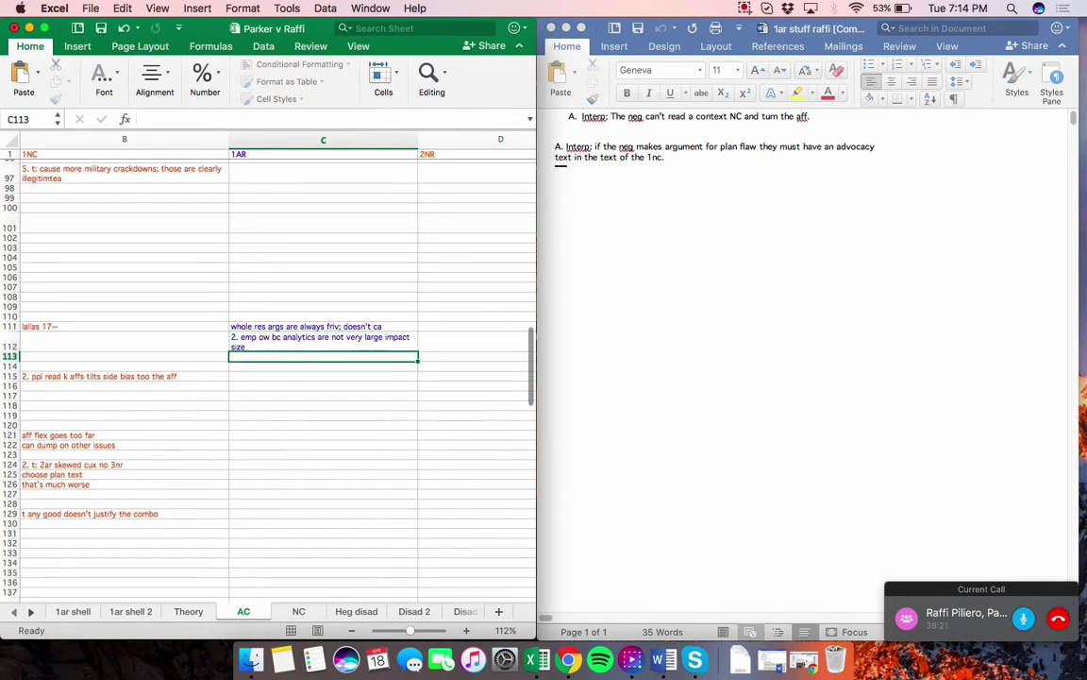
# Enter "not reading in this round so not specific to this round" in cell C115, beside the 1NC side bias argument
pyautogui.press('Return')
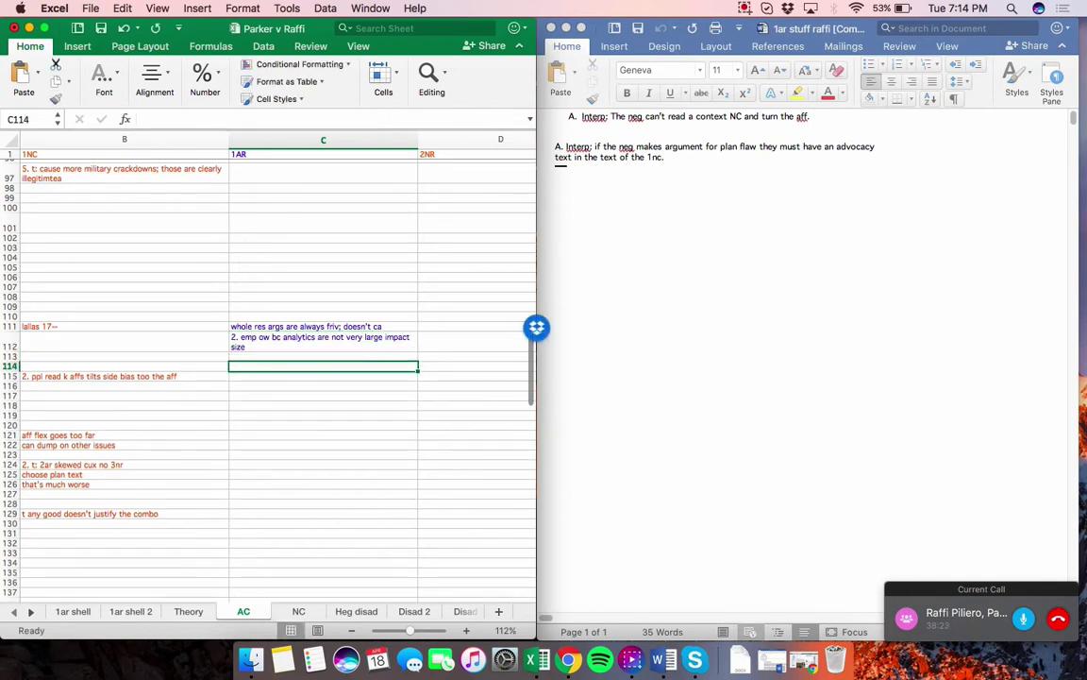
pyautogui.press('Return')
pyautogui.write('not reading in this ro')
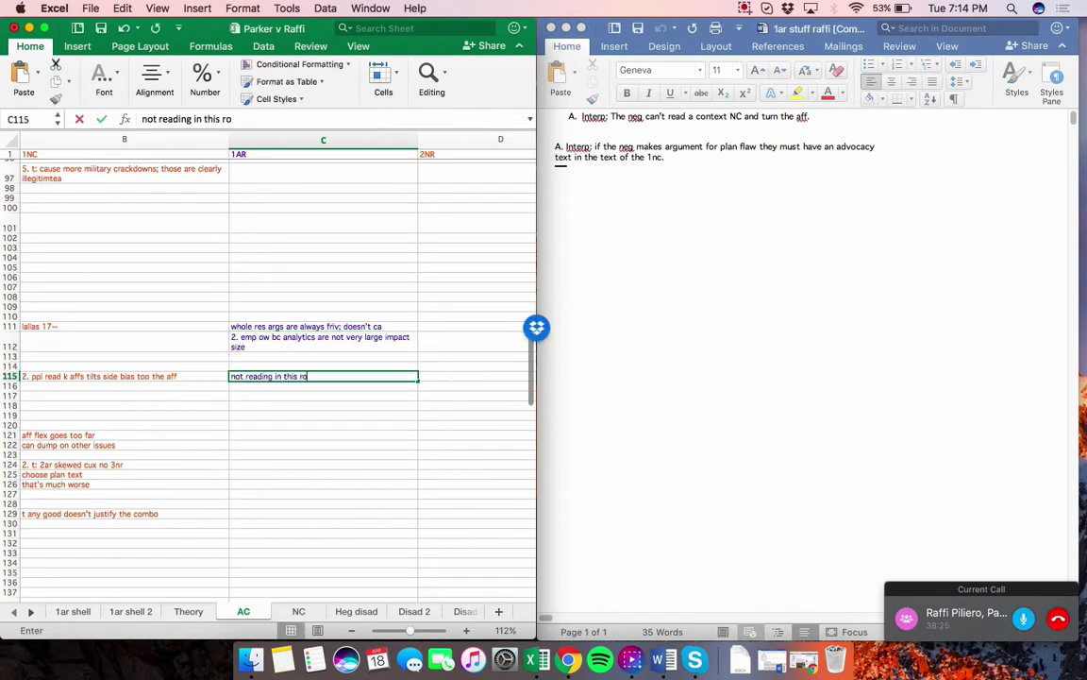
pyautogui.write('und so not ')
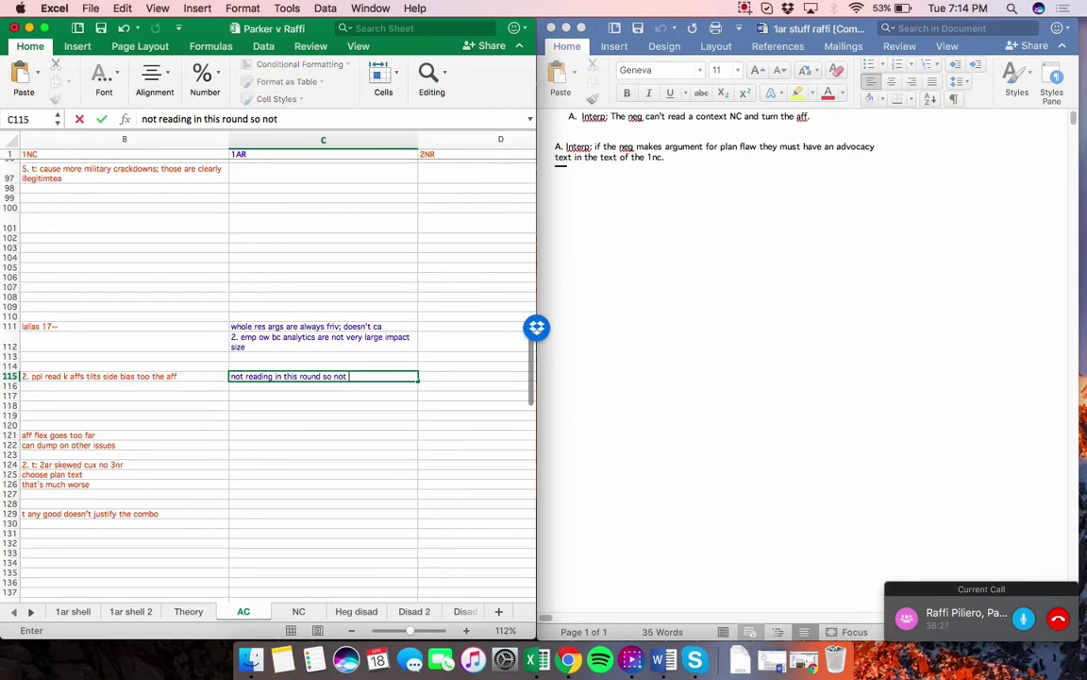
pyautogui.write('specific to this round')
pyautogui.press('Return')
pyautogui.press('Return')
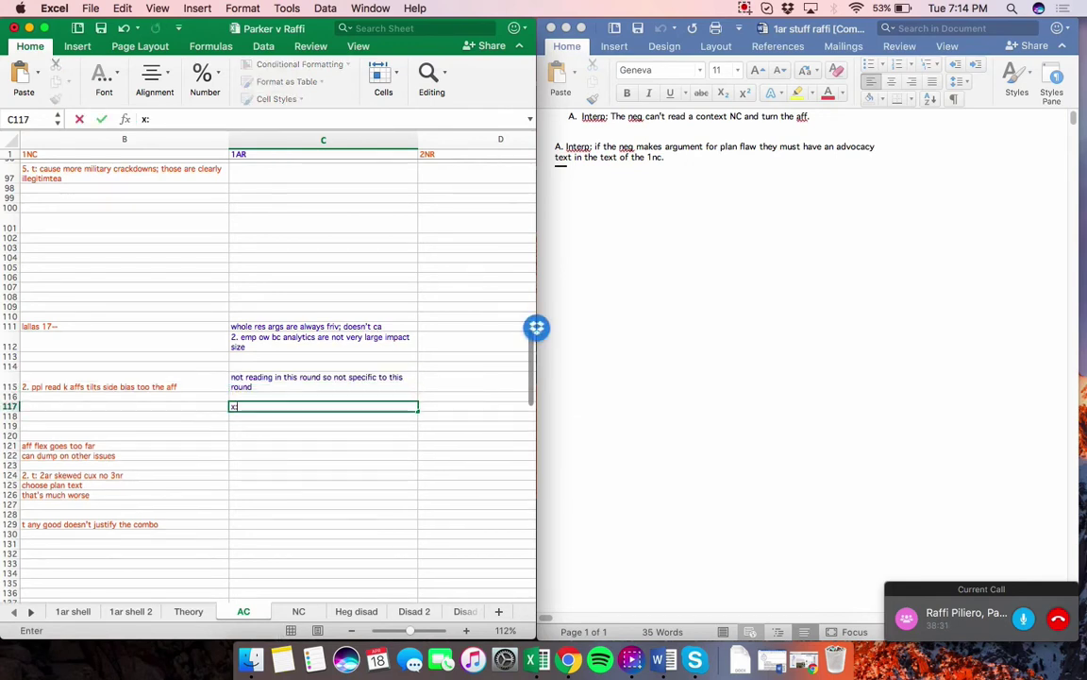
# Enter "x: adler" in cell C117 and "ow on specifity and emp" in cell C118
pyautogui.write('x: adler')
pyautogui.press('Return')
pyautogui.write('ow on specif')
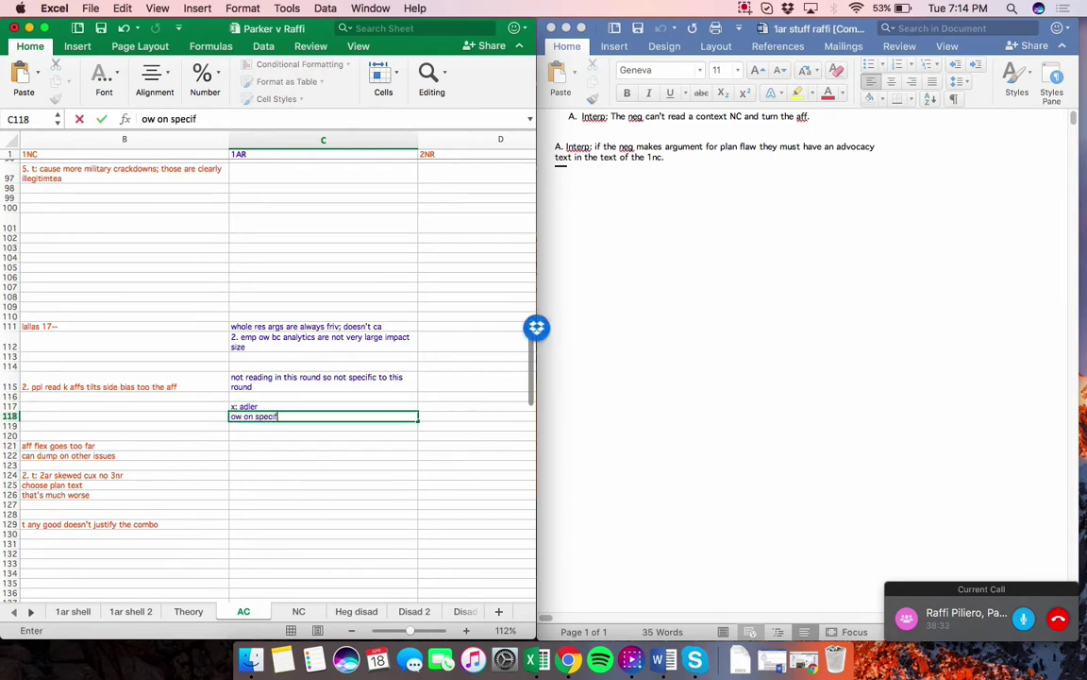
pyautogui.write('ity and emp')
pyautogui.press('Return')
# Enter "means aff shells first" in cell C122, beside the 1NC's "can dump on other issues"
pyautogui.press('Return')
pyautogui.press('Return')
pyautogui.press('Return')
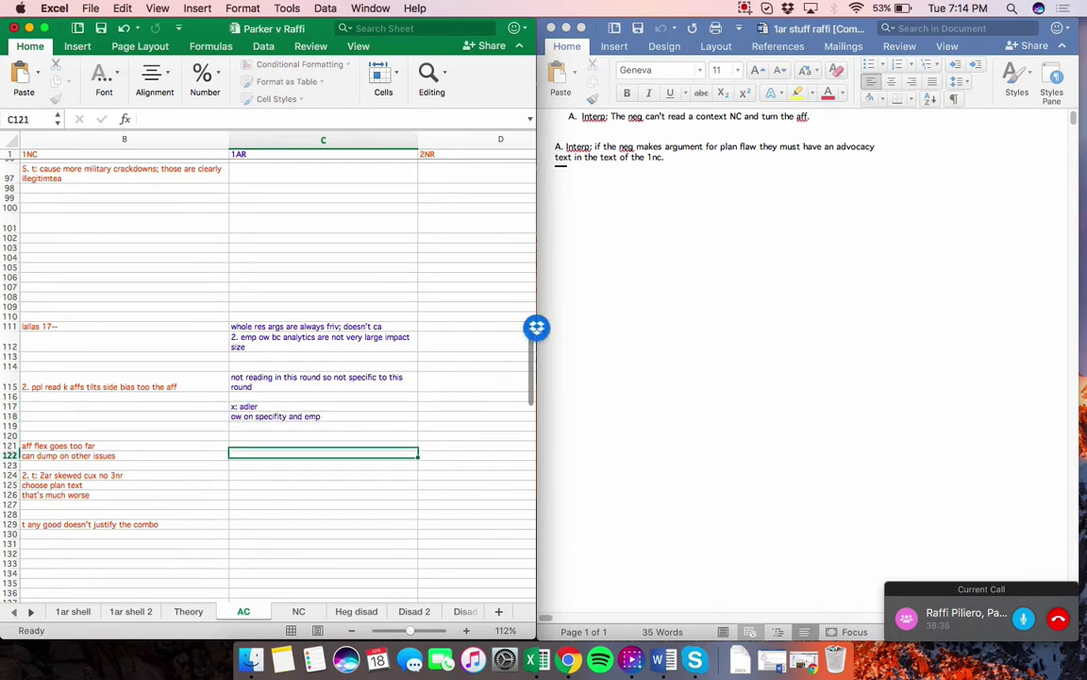
pyautogui.write('means n')
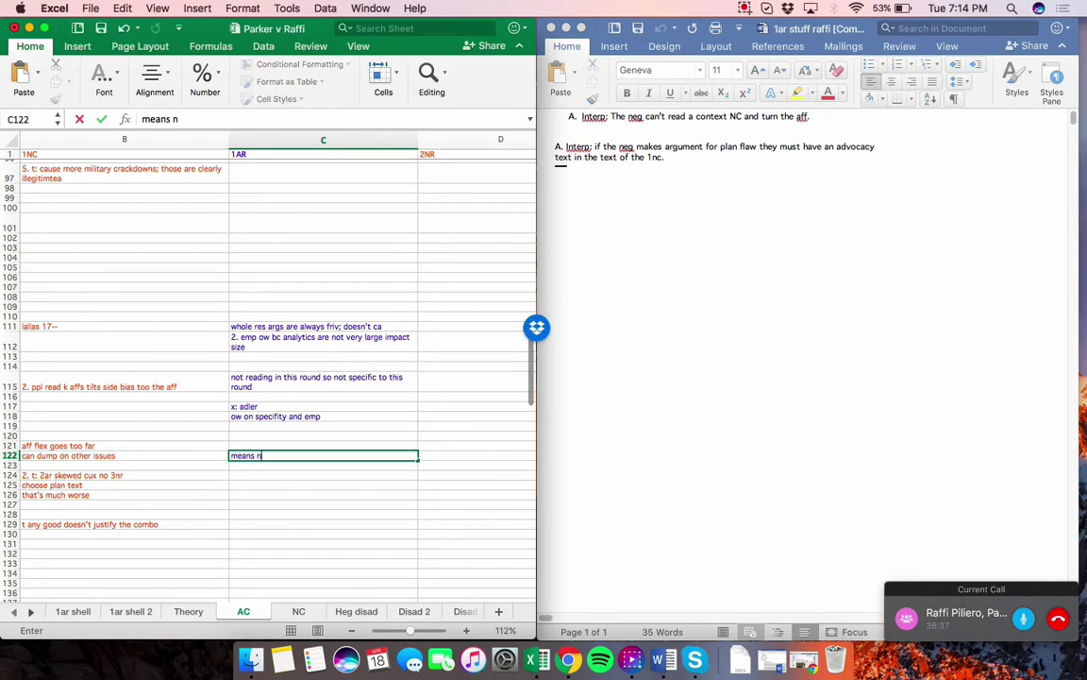
pyautogui.write('ff shells first')
pyautogui.press('Return')
pyautogui.press('Return')
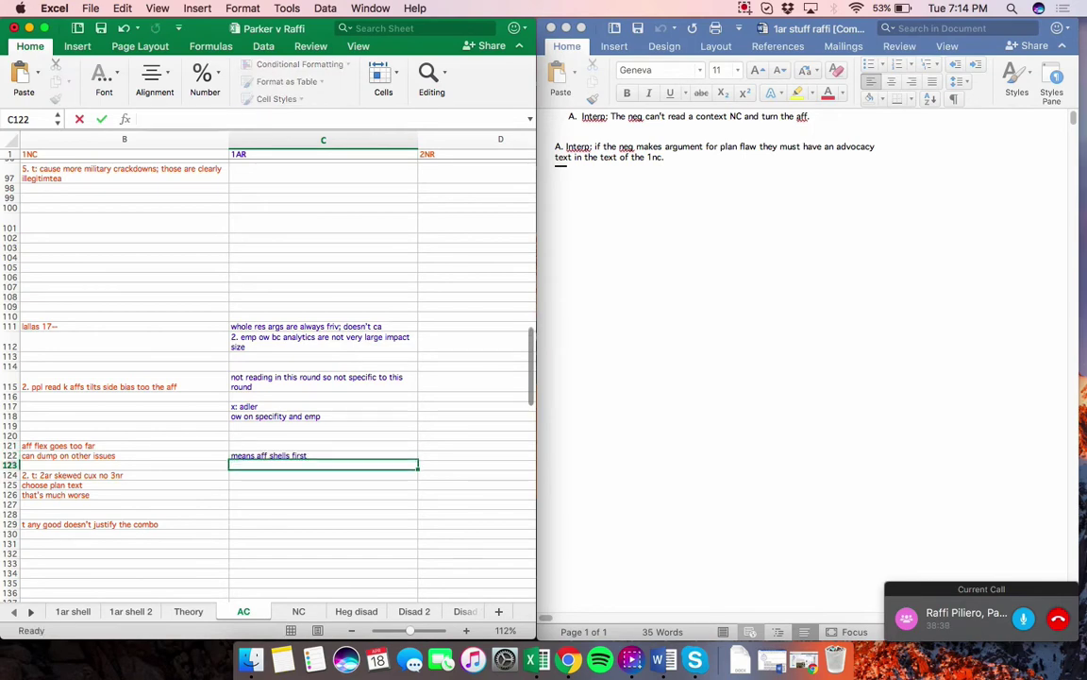
# On the NC sheet, enter "1. aff turns the NC; ow your offense" in cell B17 of the 1AR column
pyautogui.hotkey('ctrl', 'pagedown')
pyautogui.scroll(-5, 268, 378)
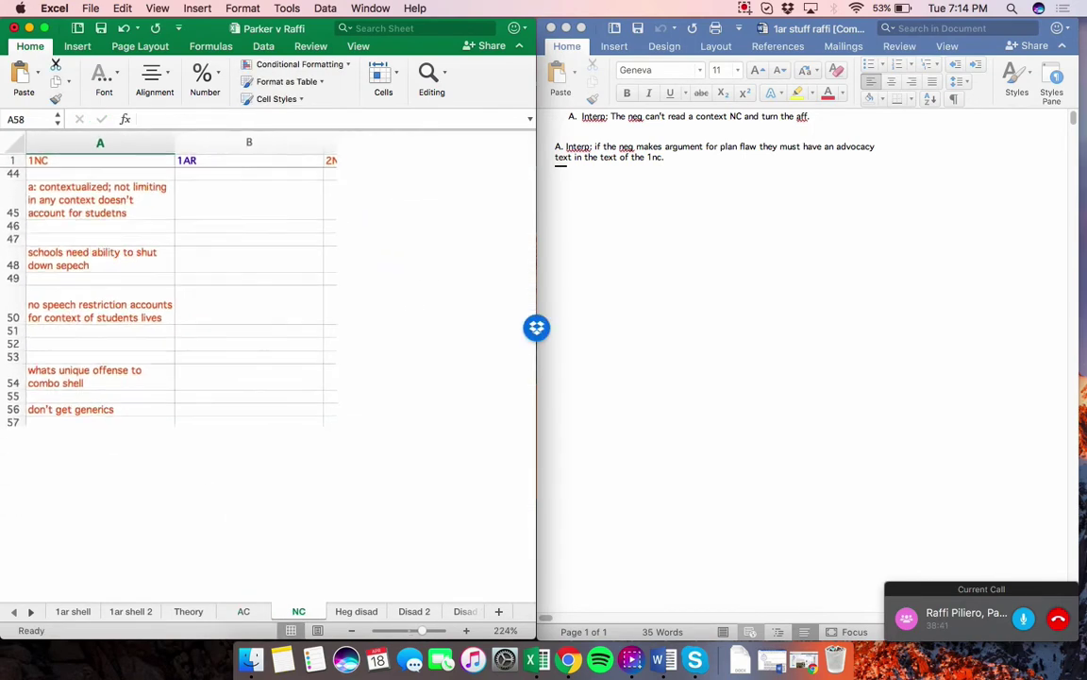
pyautogui.scroll(12, 268, 378)
pyautogui.click(243, 383)
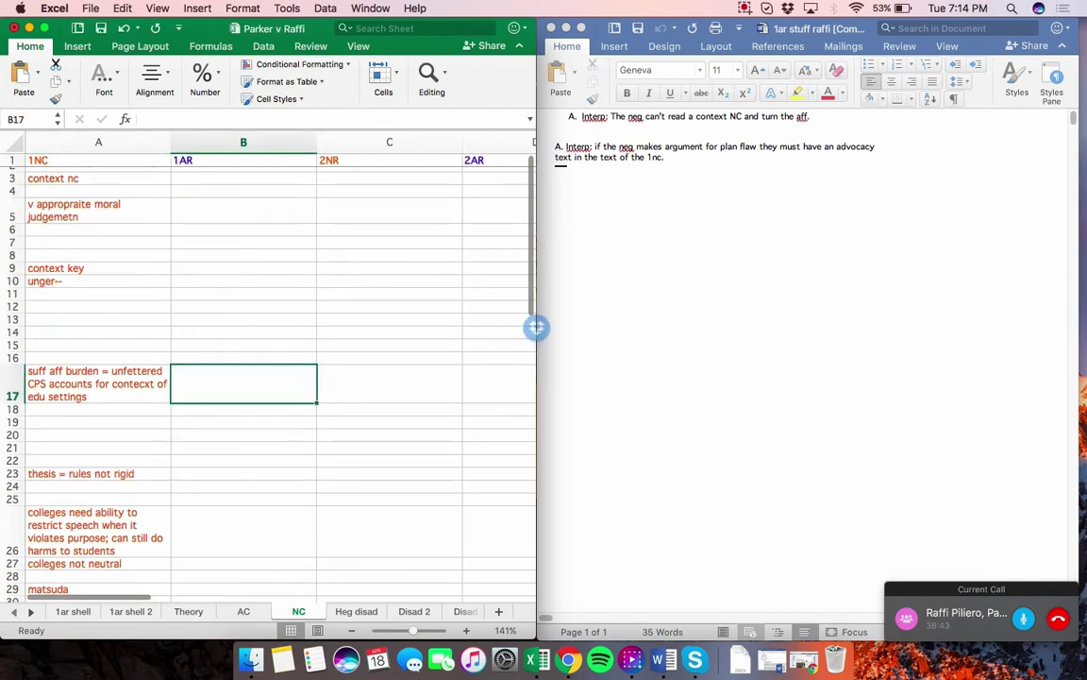
pyautogui.write('1. aff tu')
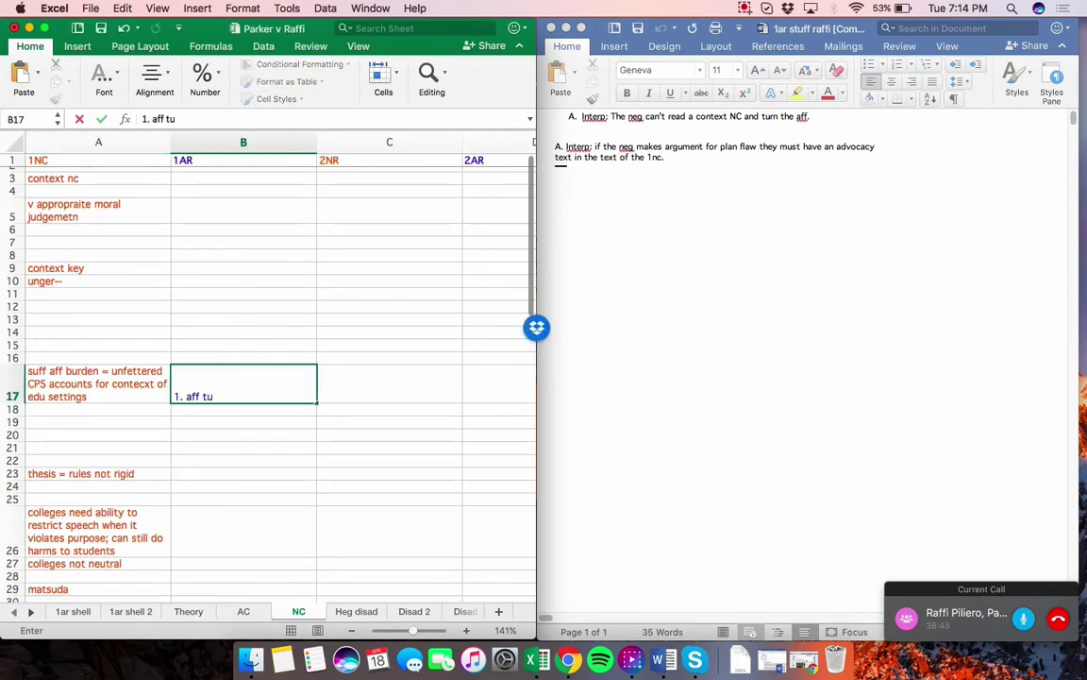
pyautogui.write('rns the NC; ow y')
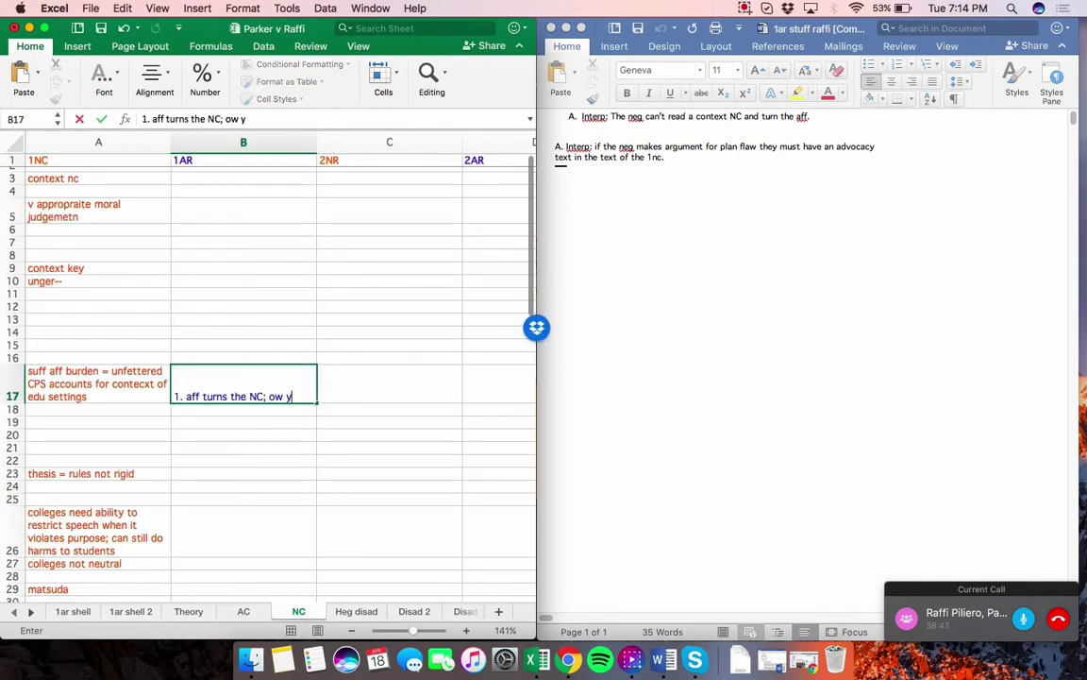
pyautogui.write('our offense')
pyautogui.press('Return')
# Enter "double bind" in cell B18 below the first 1AR answer
pyautogui.write('double bi')
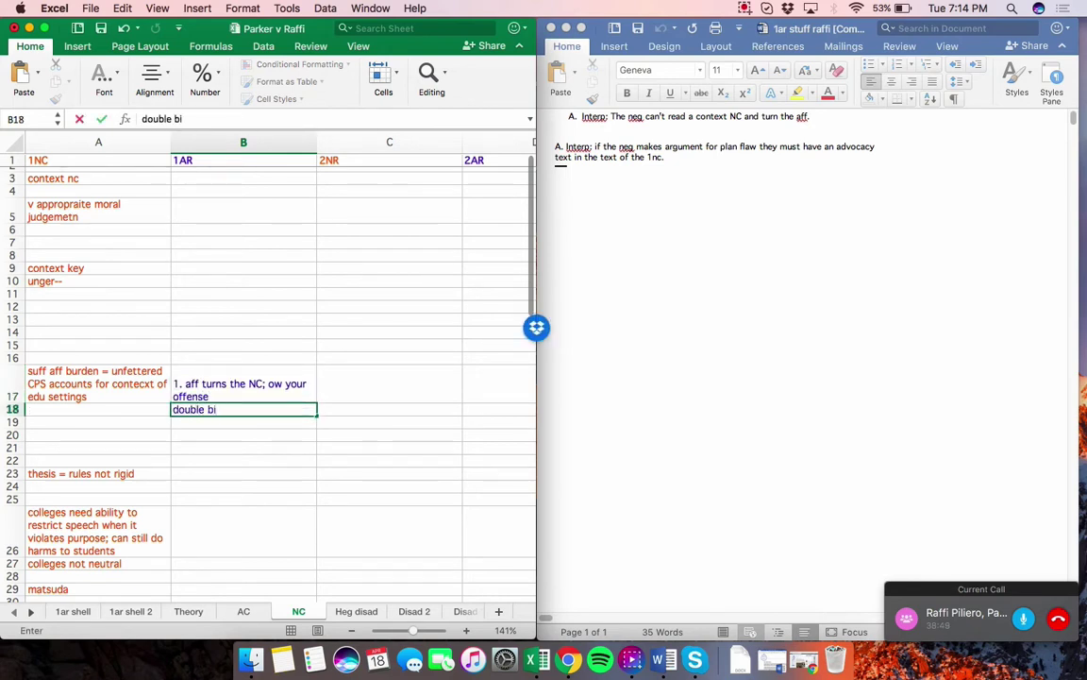
pyautogui.write('nd')
pyautogui.press('Return')
pyautogui.press('Return')
# Enter "a. infintei regressive proves thoery" in cell B20 and mute the microphone of the ongoing call
pyautogui.write('a. infintei')
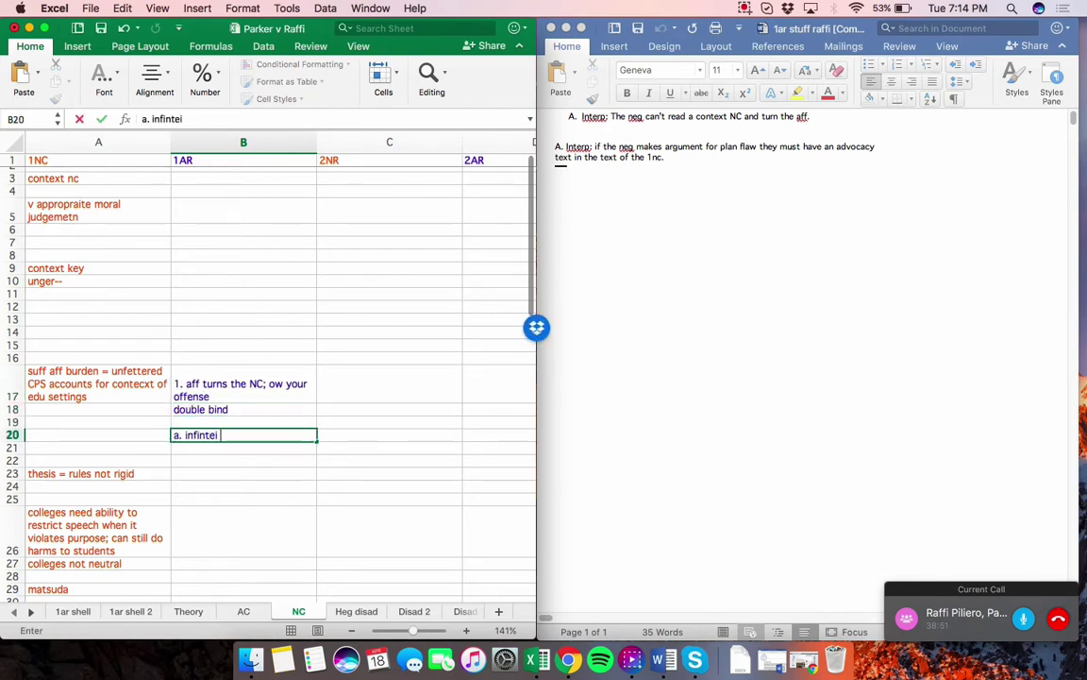
pyautogui.write(' regressive proves')
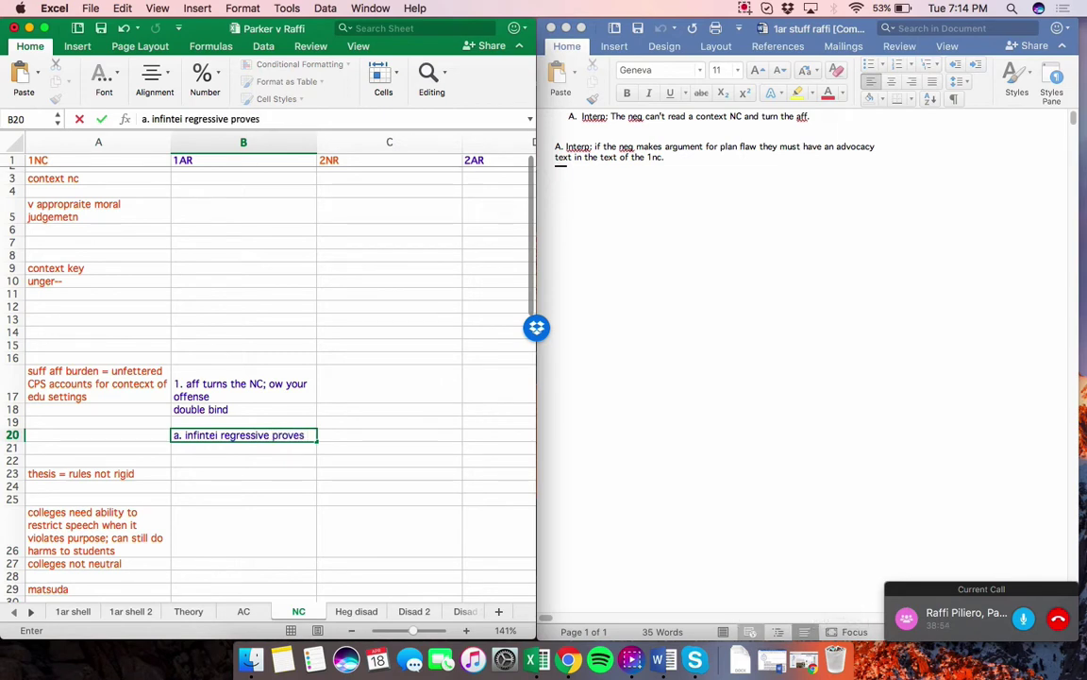
pyautogui.press('super+shift+m')
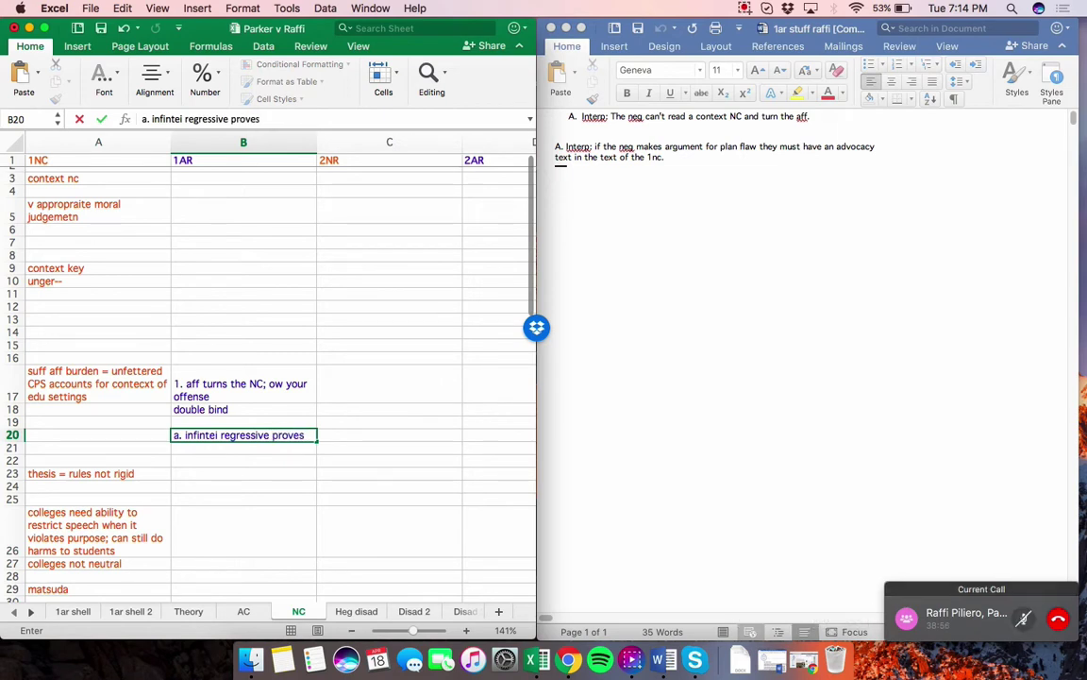
pyautogui.write('es thoery')
pyautogui.press('Return')
pyautogui.press('Return')
# Enter the second half of the double bind, "b. turns", in cell B22
pyautogui.write('b.')
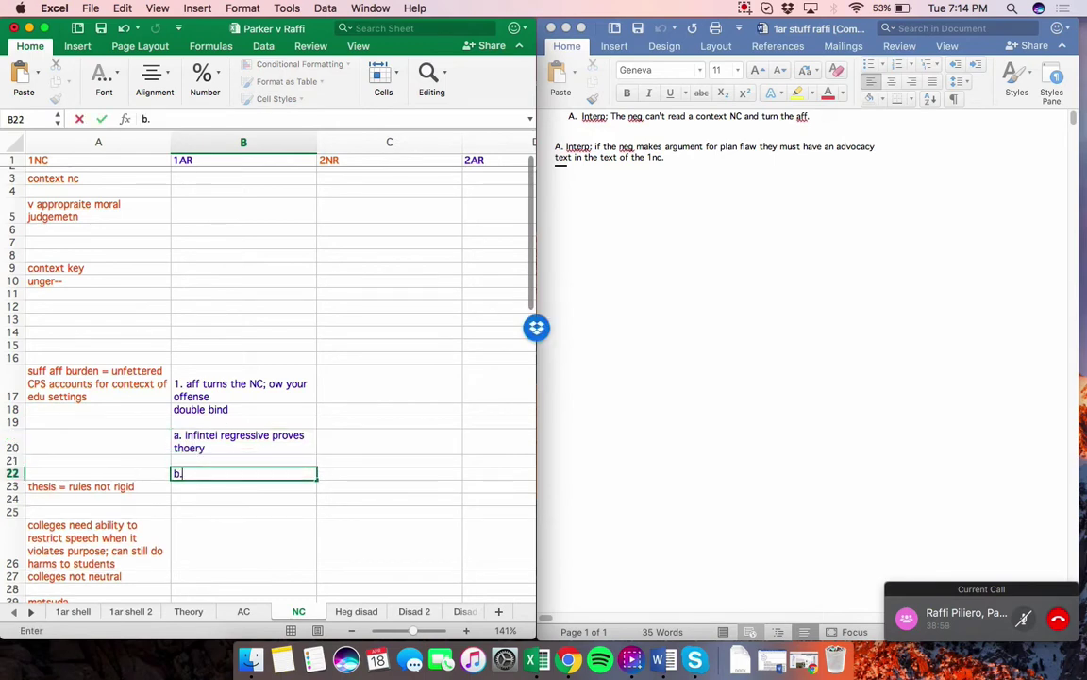
pyautogui.write(' turns')
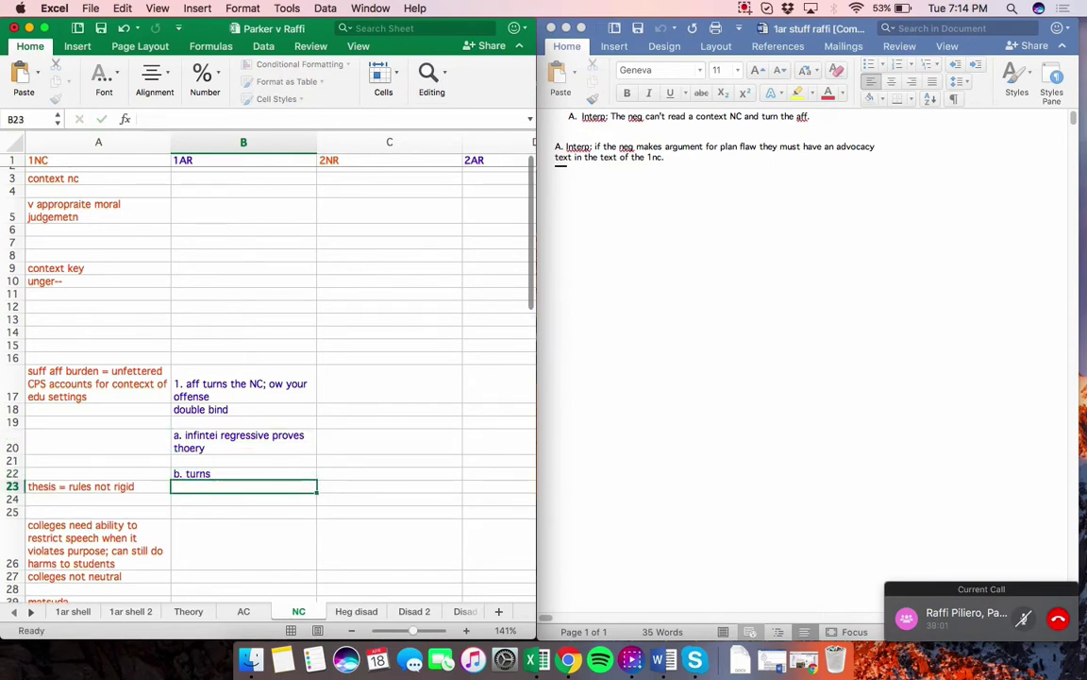
pyautogui.press('Return')
pyautogui.press('Return')
pyautogui.press('Return')
# Enter "2. professors get to decide what they should say" in cell B25 of the 1AR column
pyautogui.write('2. ')
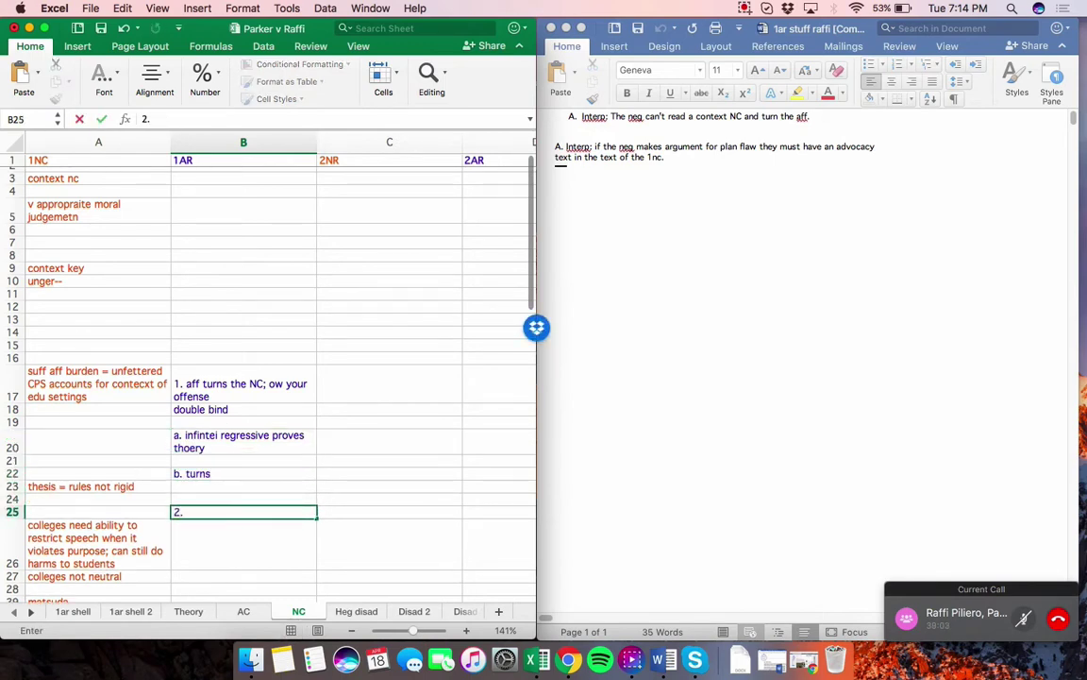
pyautogui.write('professors get to de')
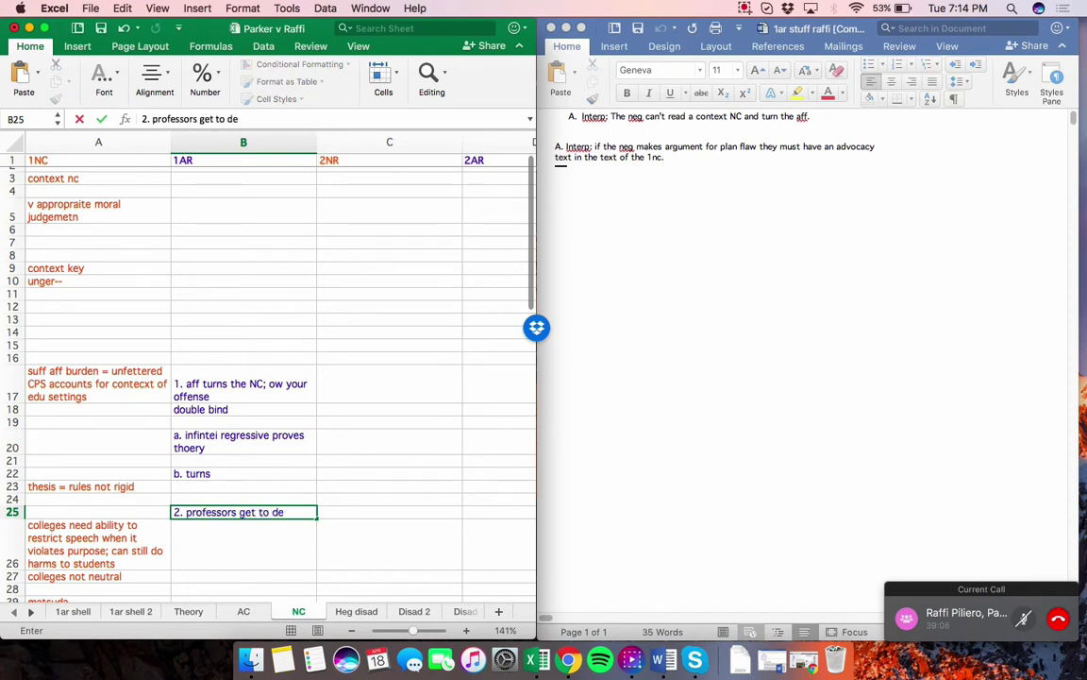
pyautogui.write('cide what they should say')
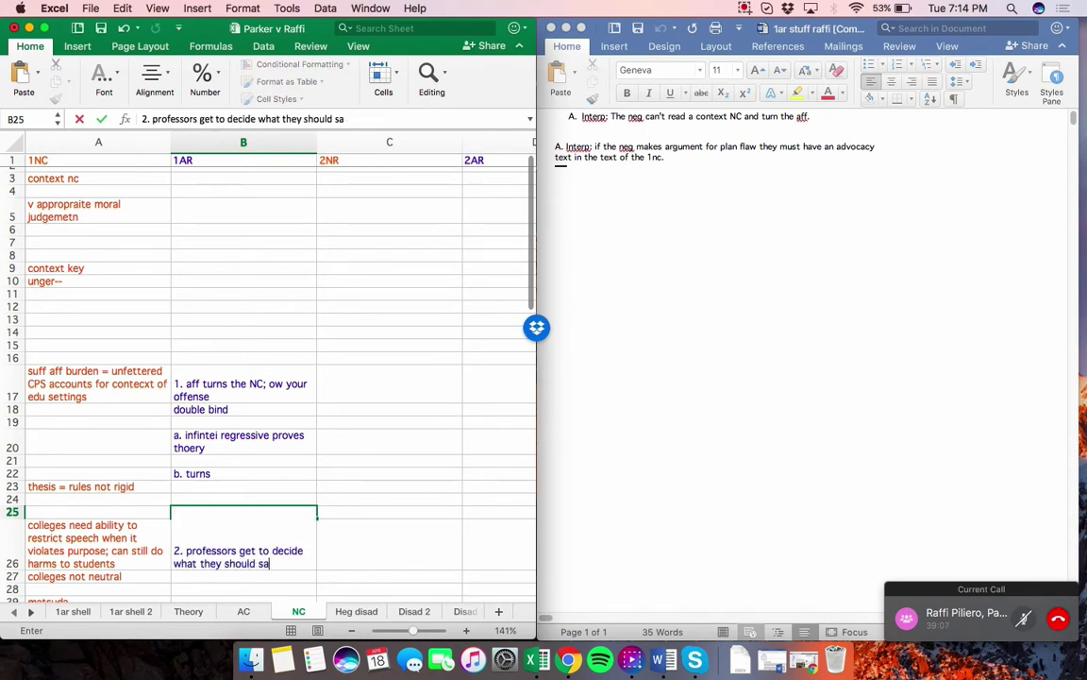
pyautogui.press('Return')
pyautogui.press('Return')
pyautogui.press('Return')
# Enter the subpoints "a. comparitively worse harm" in cell B28 and "b. probaility" in cell B31
pyautogui.write('a. comparitivel')
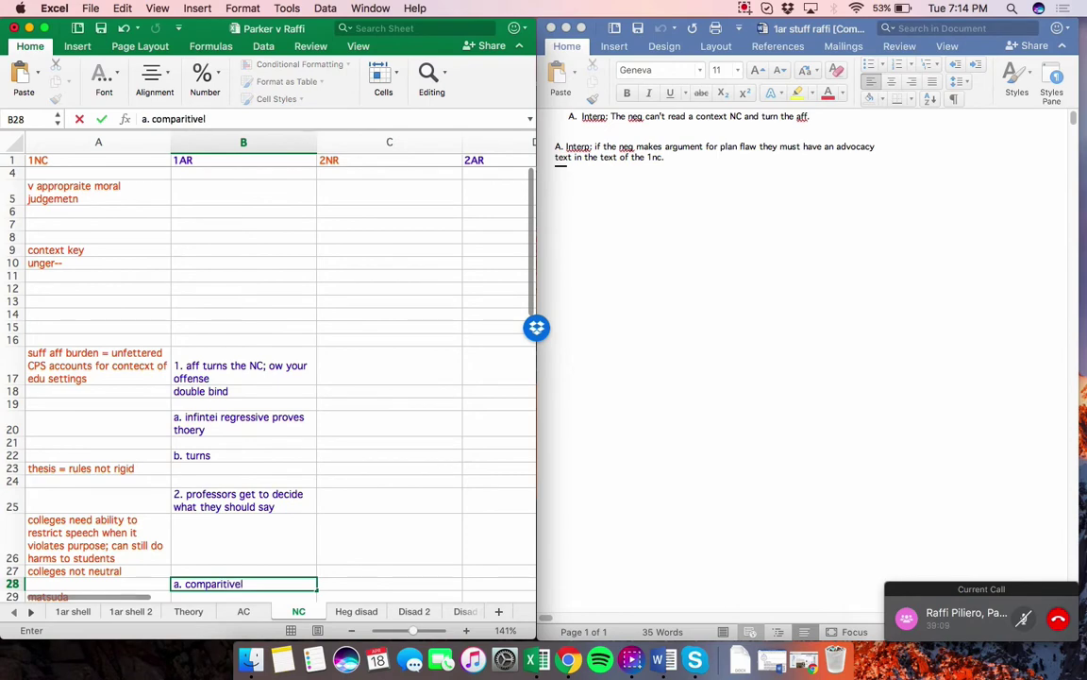
pyautogui.write('y worse harm')
pyautogui.press('Return')
pyautogui.press('Return')
pyautogui.press('Return')
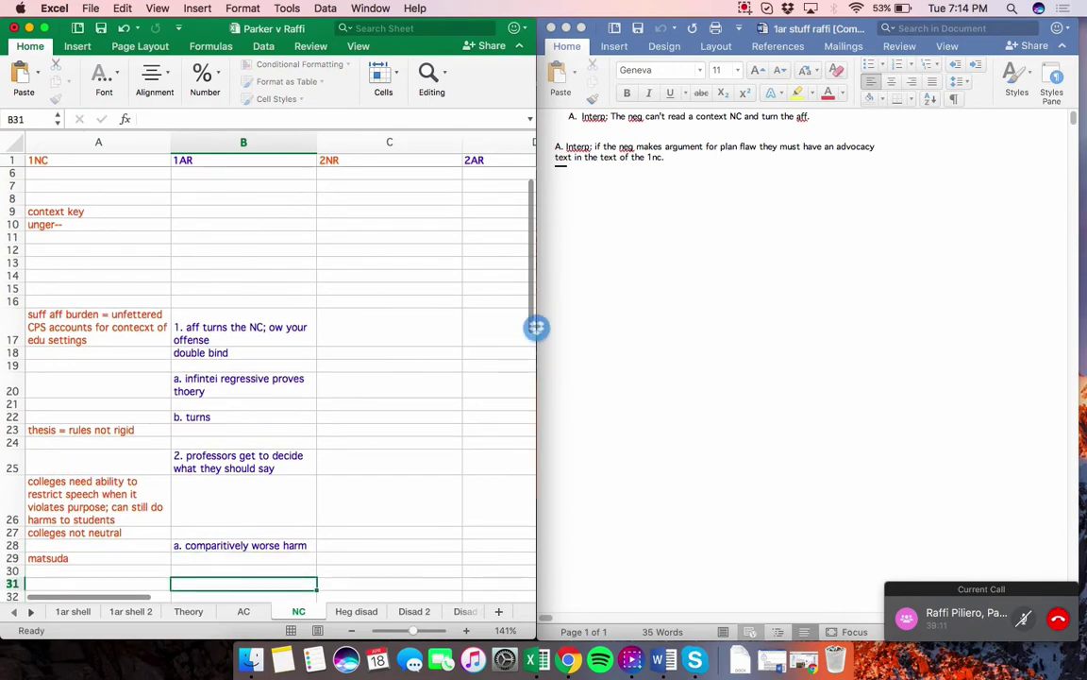
pyautogui.write('b. probaility')
pyautogui.press('Return')
pyautogui.press('Return')
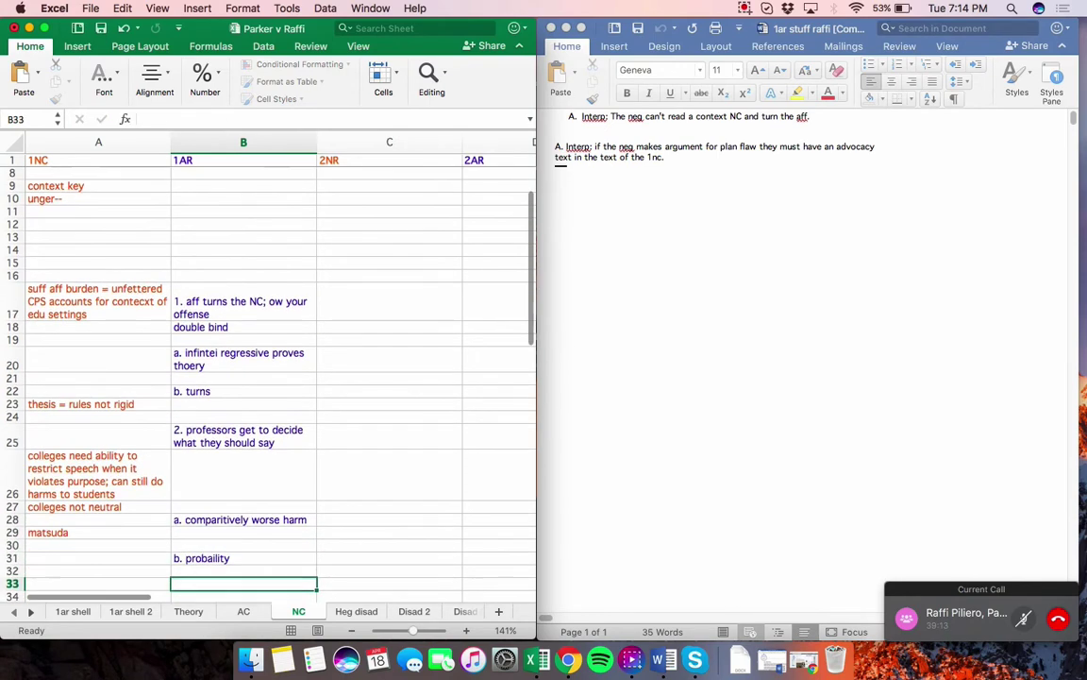
# Enter "aff has specific ev that professors can turn the case" in cell B33 of the 1AR column
pyautogui.write('aff has specific a')
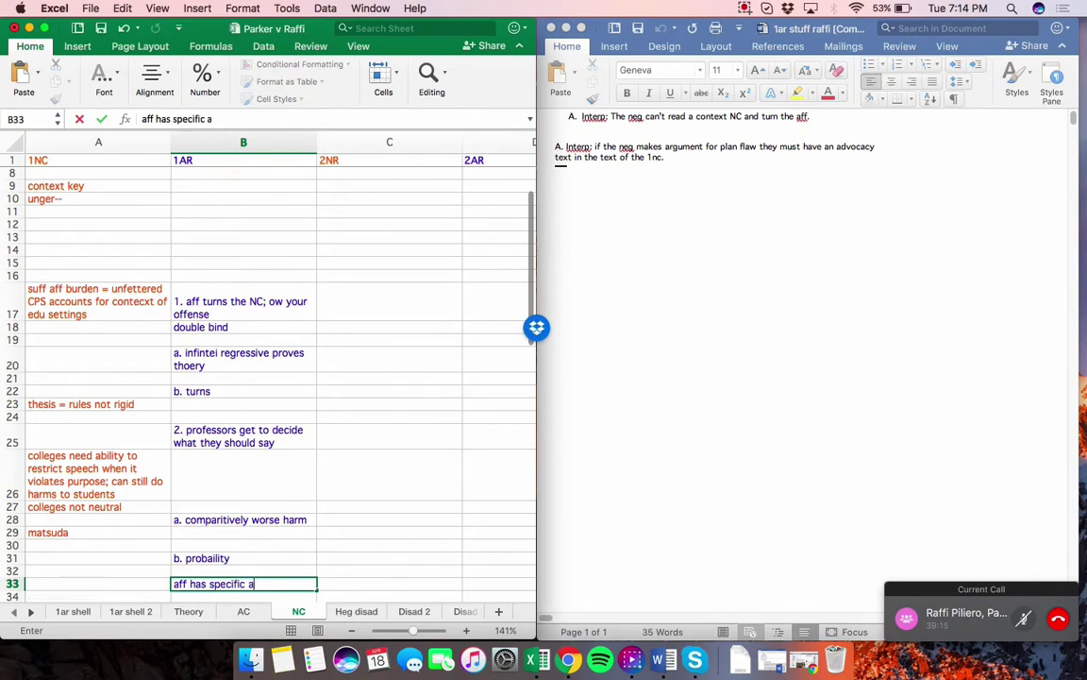
pyautogui.write('v that professors can tur')
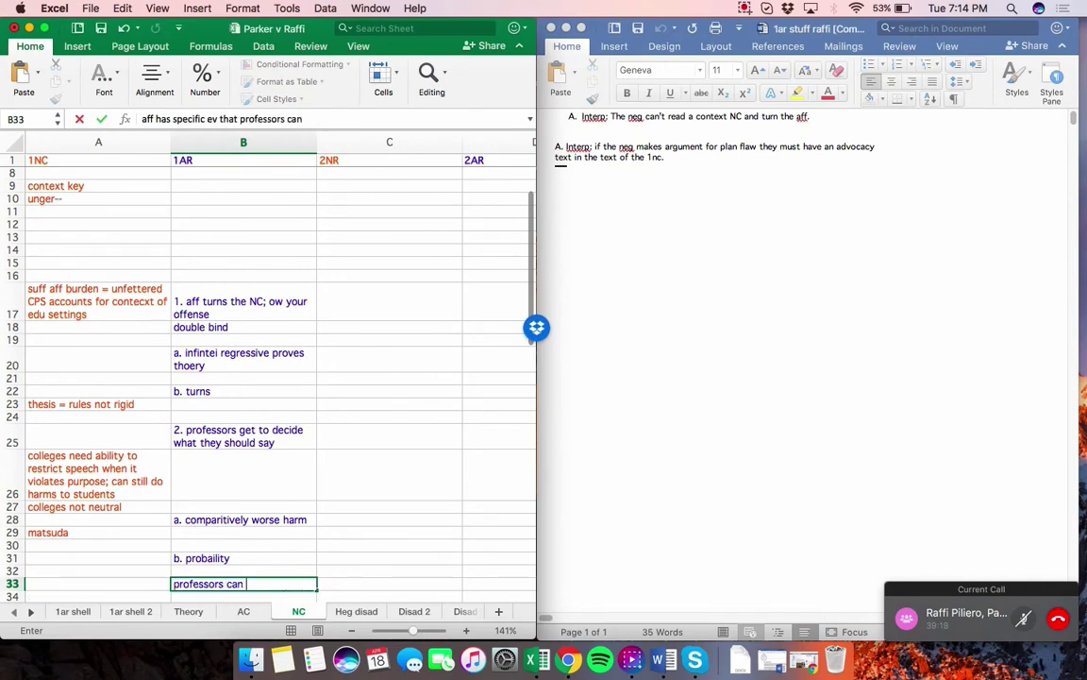
pyautogui.write('n the case')
pyautogui.press('Return')
pyautogui.press('Return')
pyautogui.press('Return')
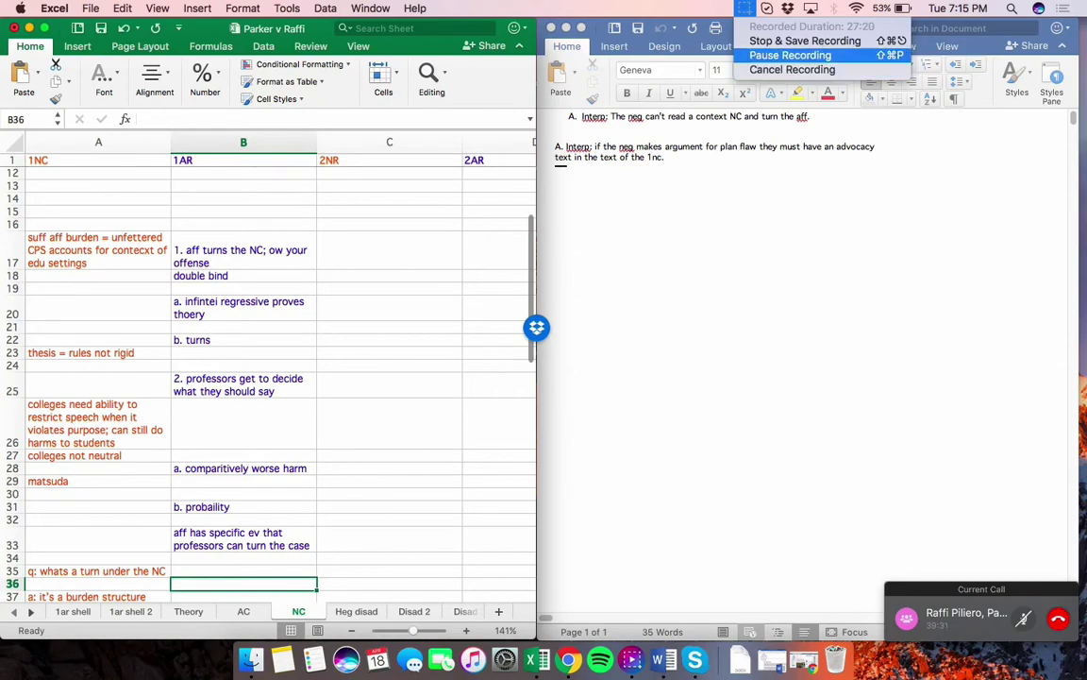
pyautogui.click(746, 54)
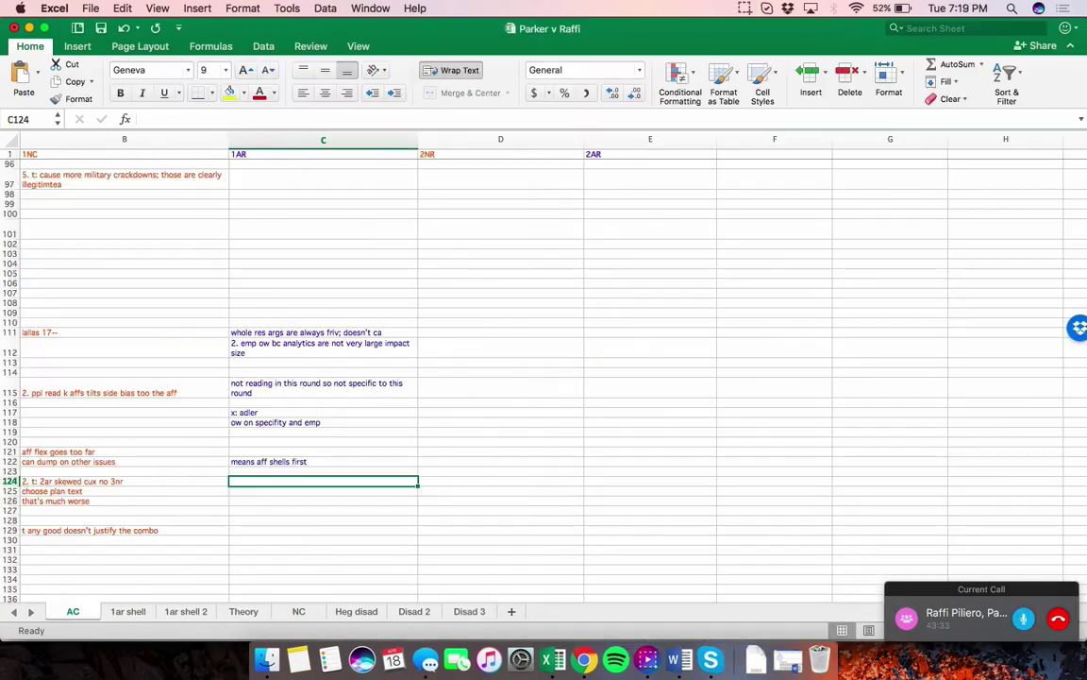
# Move the Theory sheet directly after the AC sheet and rename it "NC shell"
pyautogui.hscroll(-5, 489, 358)
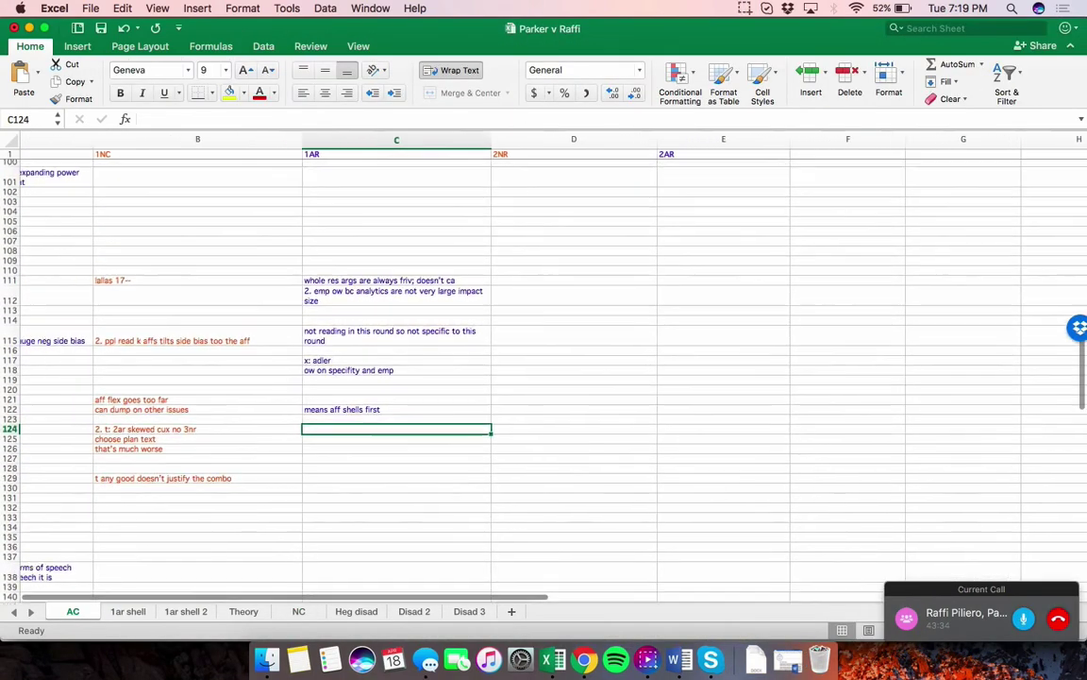
pyautogui.scroll(1, 544, 376)
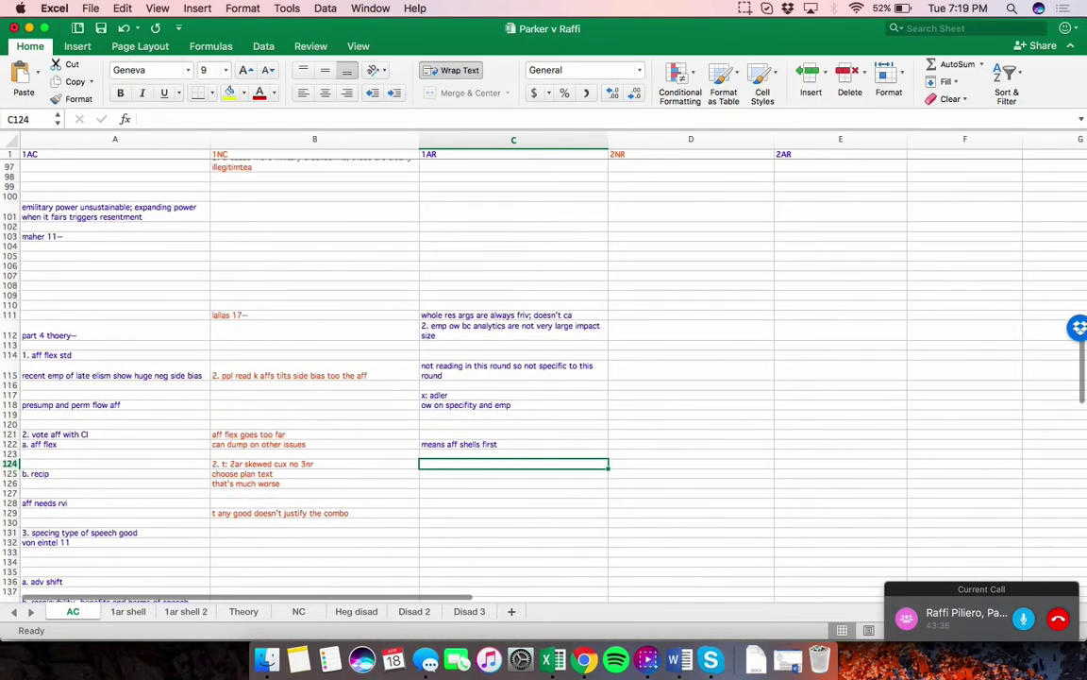
pyautogui.moveTo(243, 611); pyautogui.dragTo(127, 610)
pyautogui.doubleClick(128, 610)
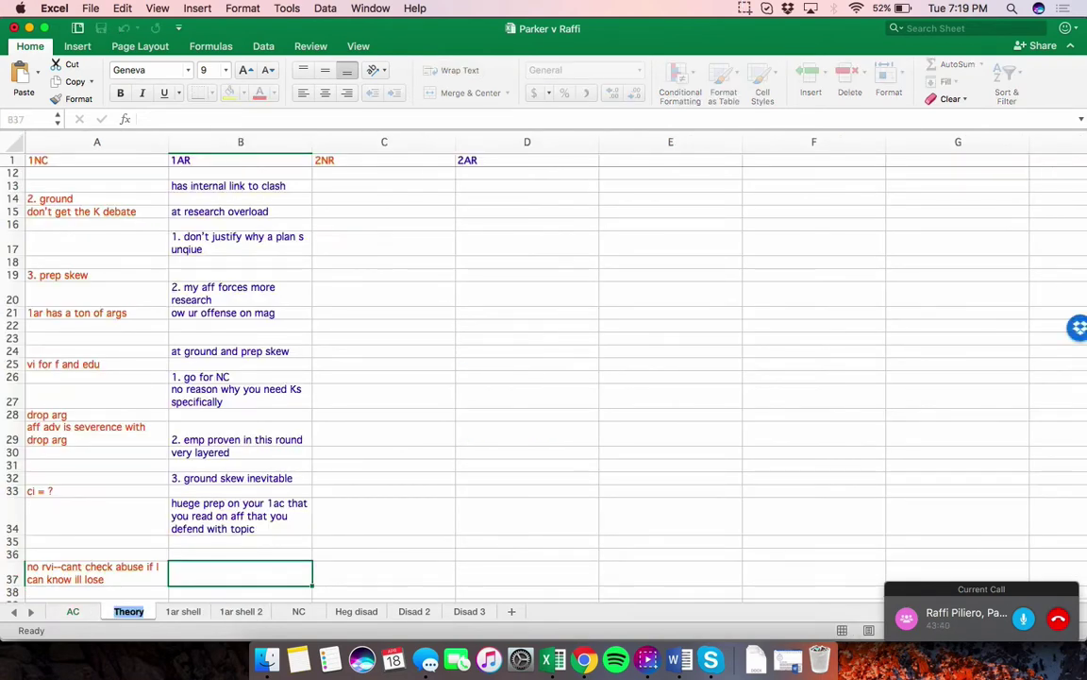
pyautogui.write('NC shell')
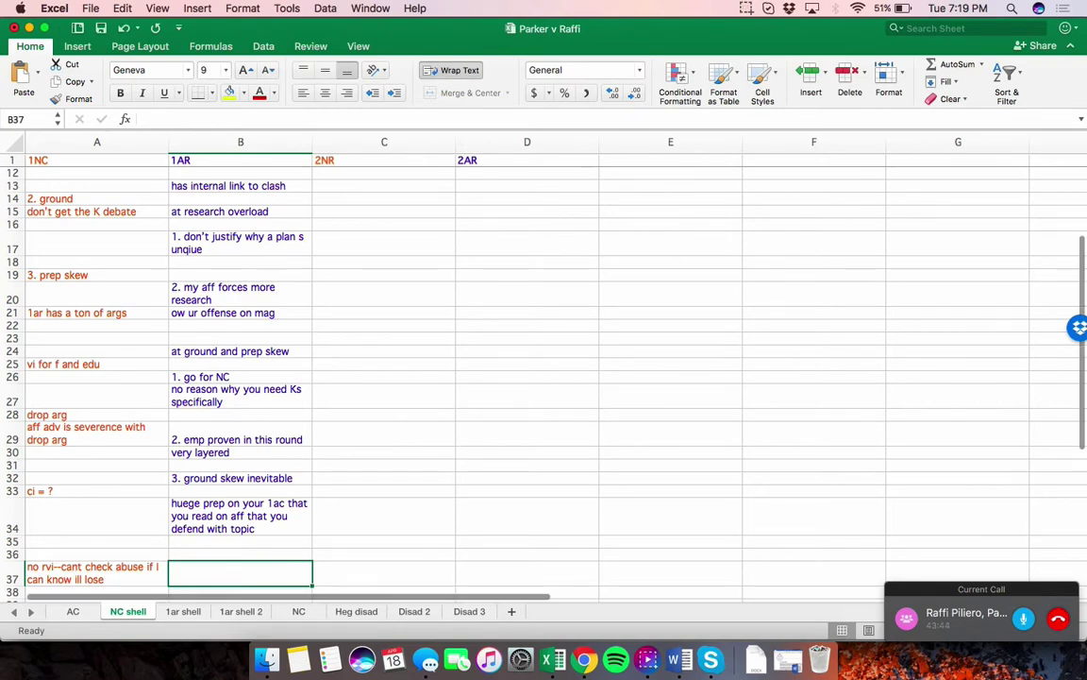
# On the AC sheet, enter "x: aff does nothing" in cell D32 of the 2NR column, beside the plan text argument
pyautogui.click(72, 610)
pyautogui.scroll(5, 544, 377)
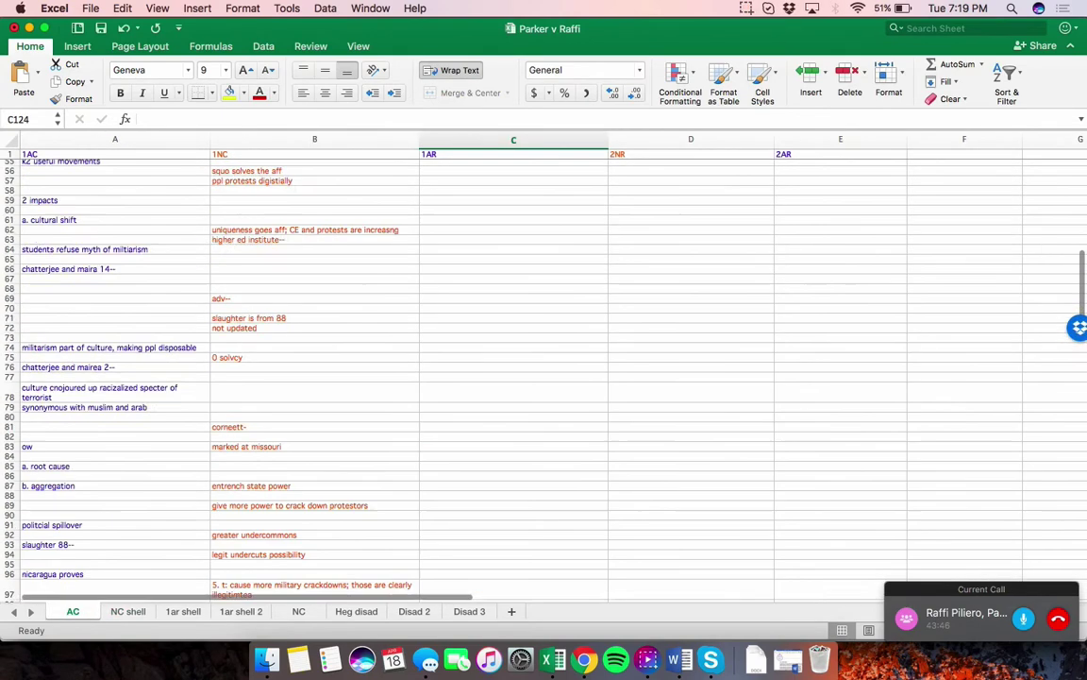
pyautogui.scroll(15, 544, 377)
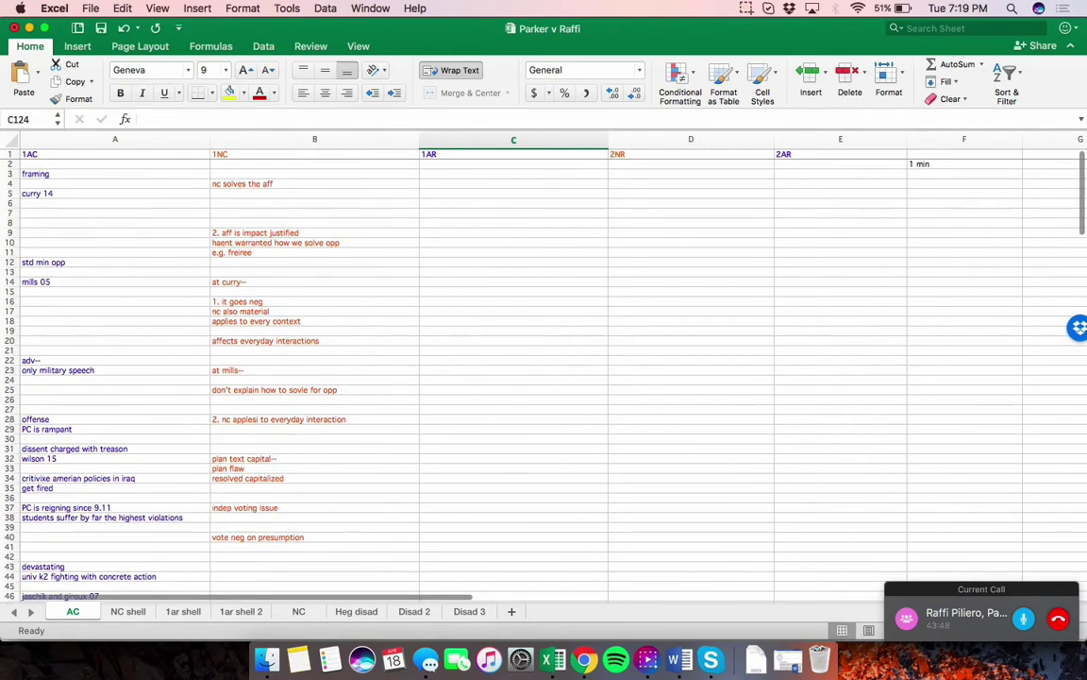
pyautogui.scroll(-2, 544, 377)
pyautogui.click(691, 472)
pyautogui.press('Up')
pyautogui.press('Up')
pyautogui.press('Up')
pyautogui.press('Up')
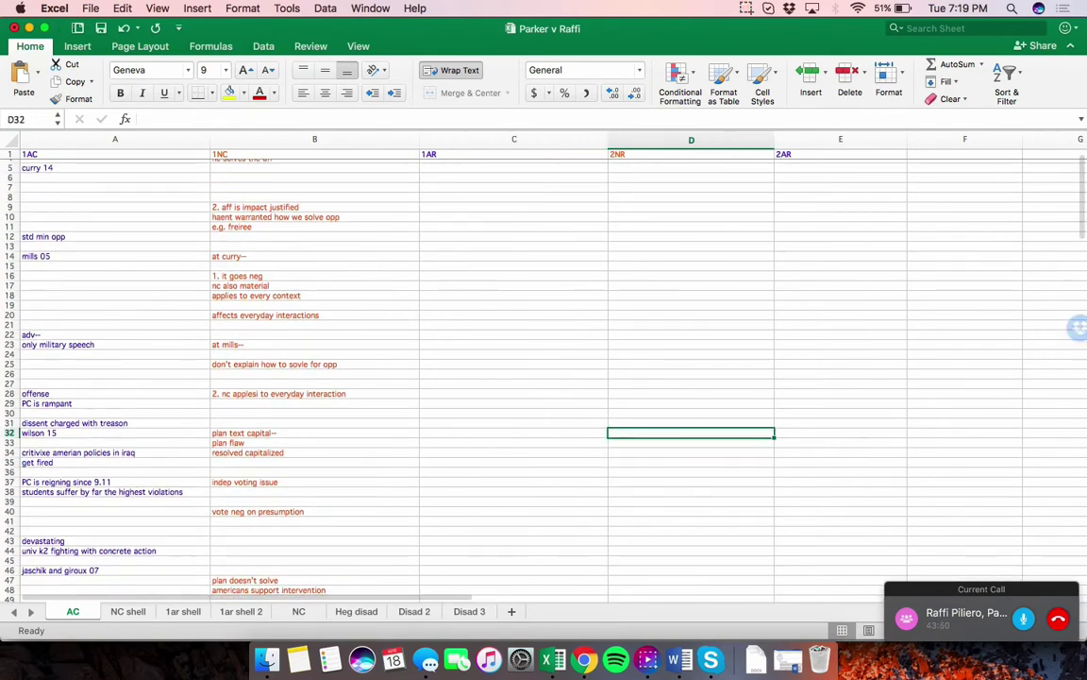
pyautogui.write('x:')
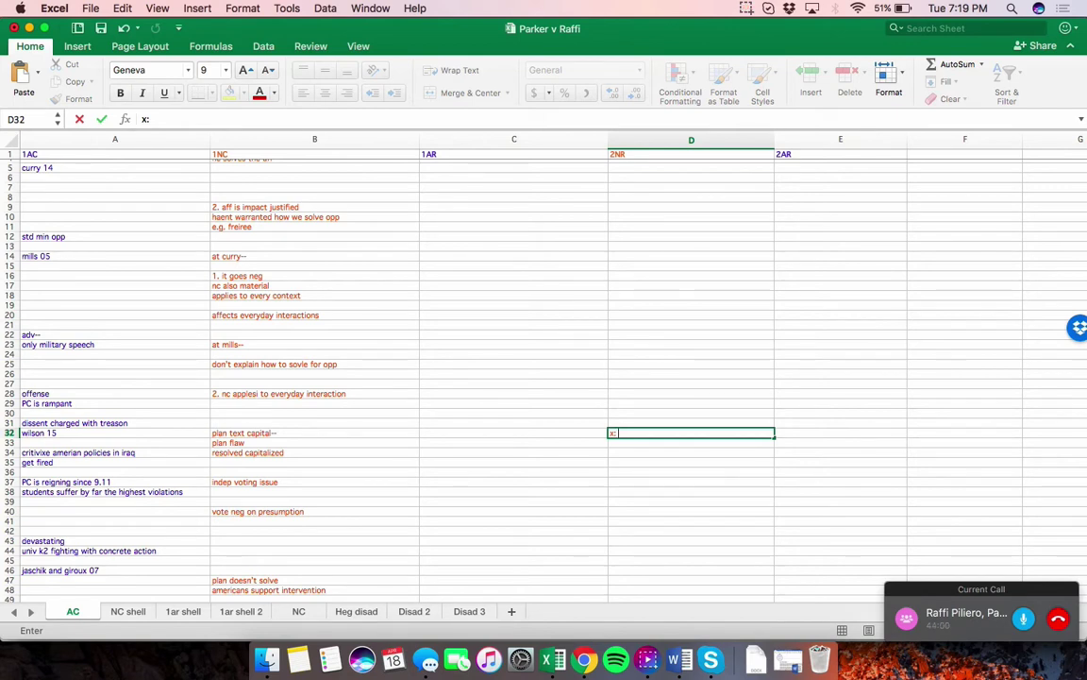
pyautogui.write('does nothing')
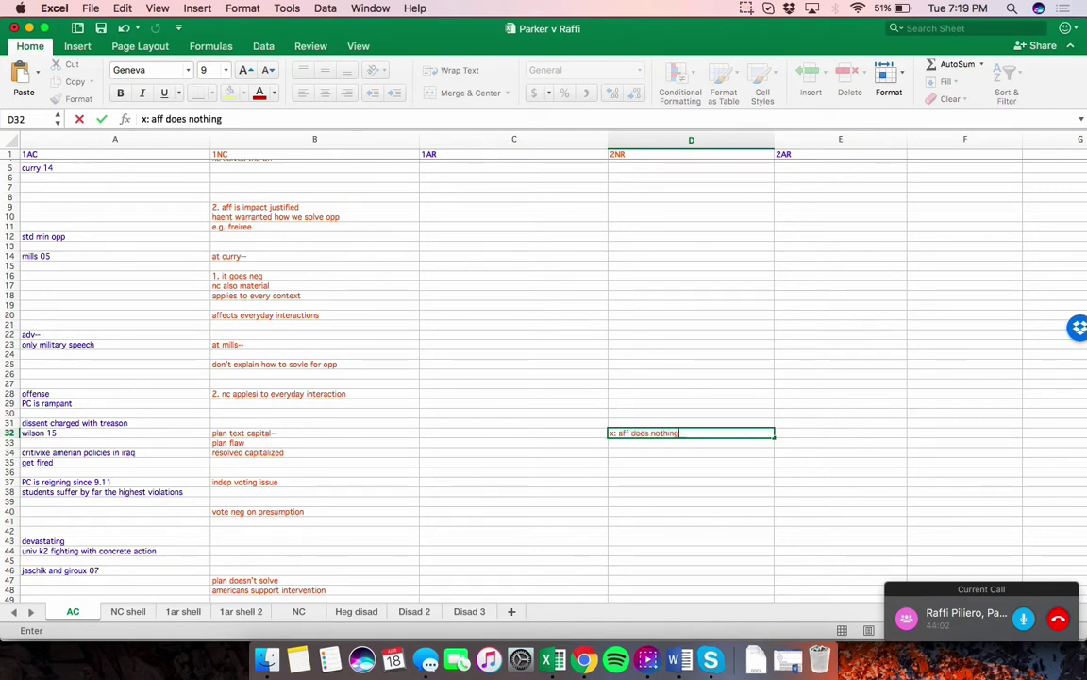
pyautogui.press('Return')
# Enter "win substance automatically" in cell D33
pyautogui.write('win substance autoat')
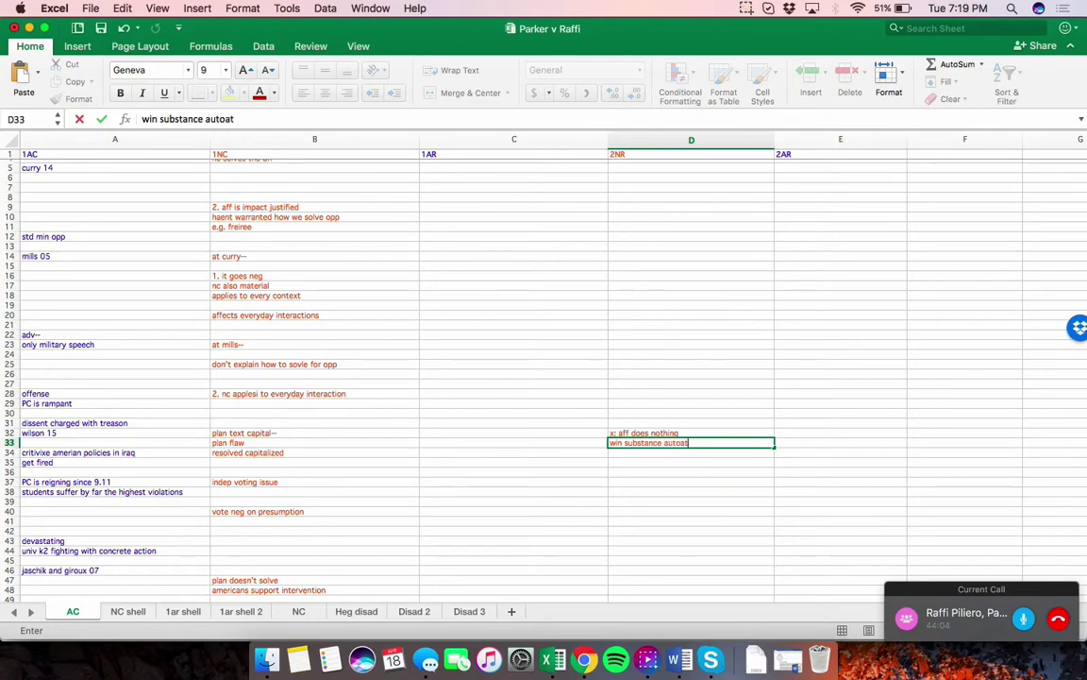
pyautogui.press('BackSpace')
pyautogui.write('matically')
pyautogui.press('Return')
pyautogui.press('Return')
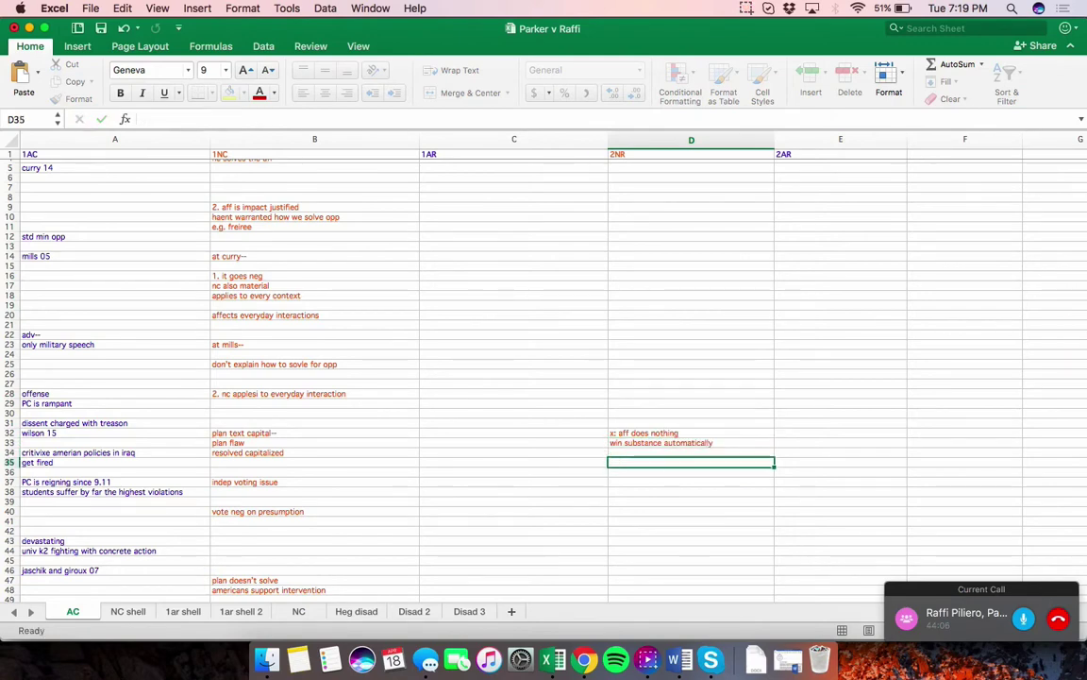
pyautogui.write('under')
pyautogui.press('BackSpace')
pyautogui.press('BackSpace')
pyautogui.press('BackSpace')
pyautogui.press('BackSpace')
pyautogui.press('BackSpace')
# Enter "inappropriately structures the sentence" in cell D36 and "plan does nothing" in cell D38
pyautogui.scroll(-7, 490, 368)
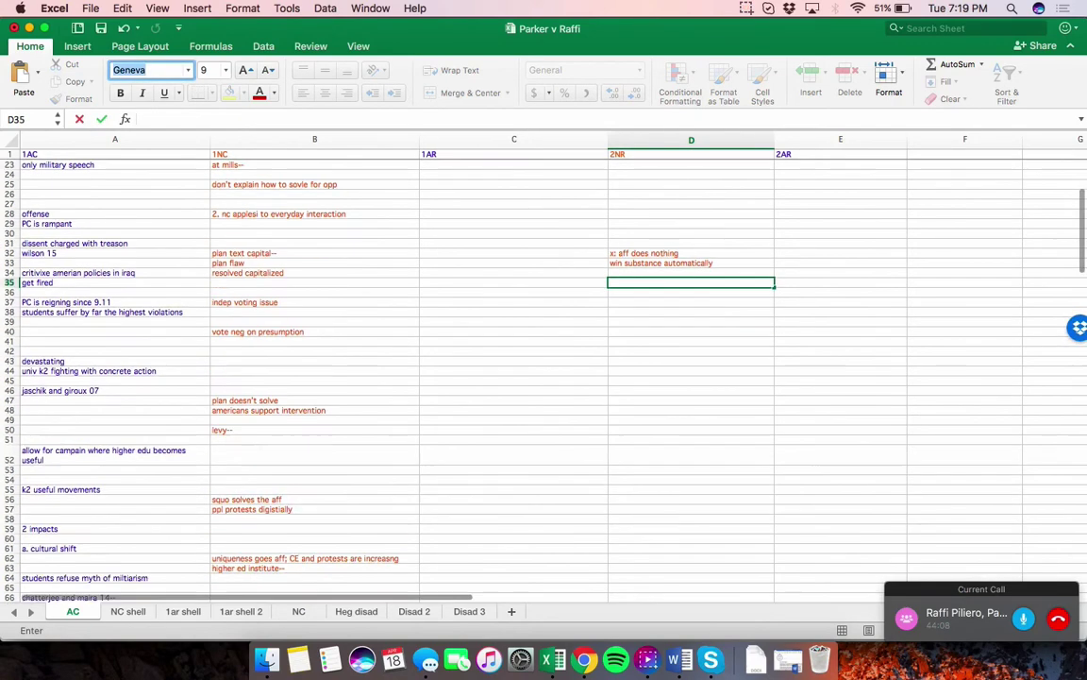
pyautogui.press('Return')
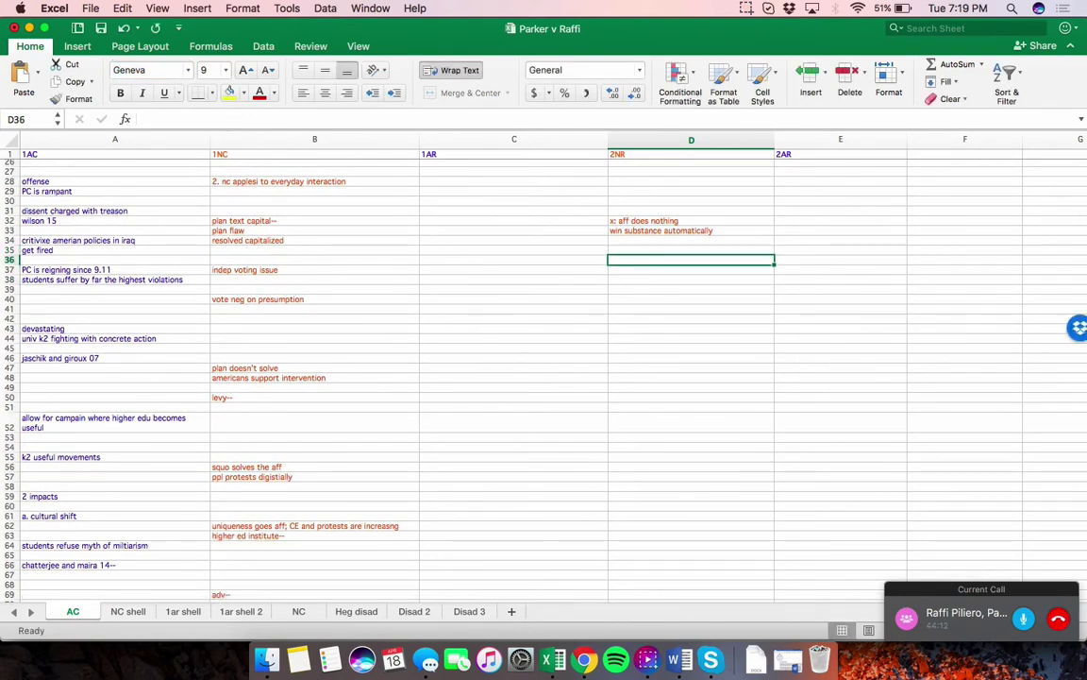
pyautogui.write('ina')
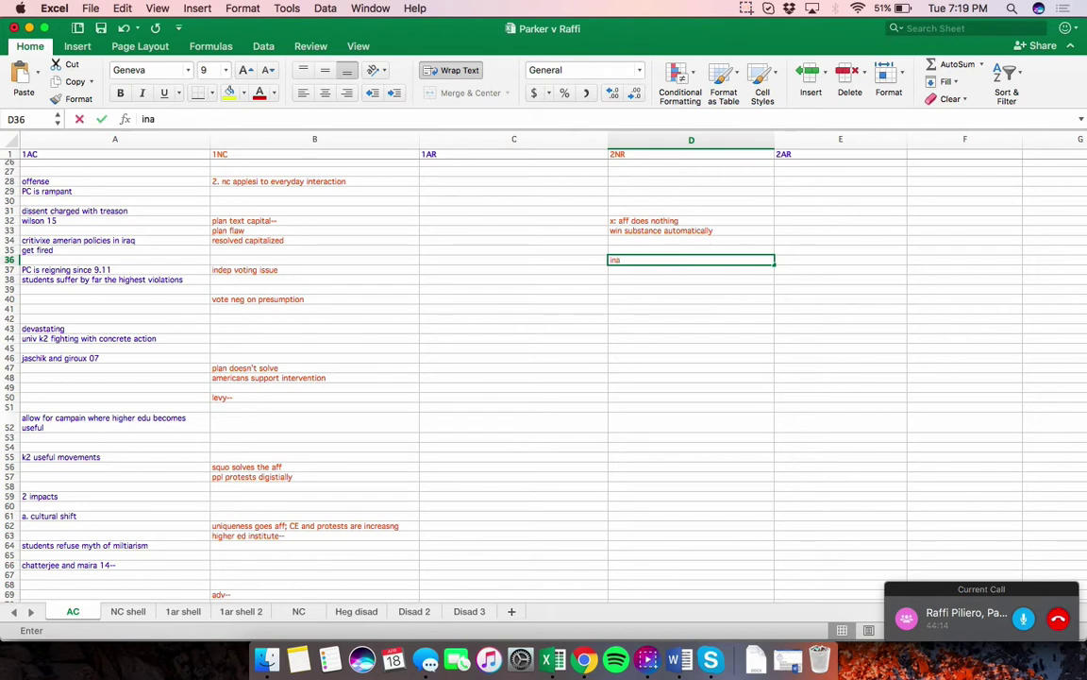
pyautogui.write('ppropriately struc')
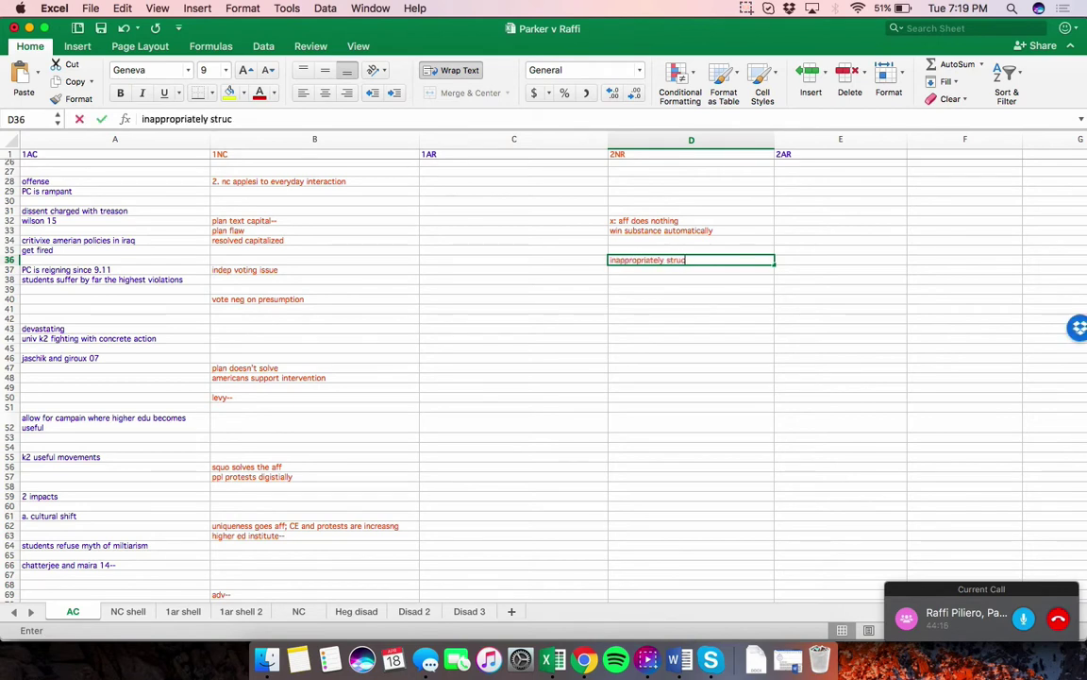
pyautogui.write('tures the sentence')
pyautogui.press('Return')
pyautogui.press('Return')
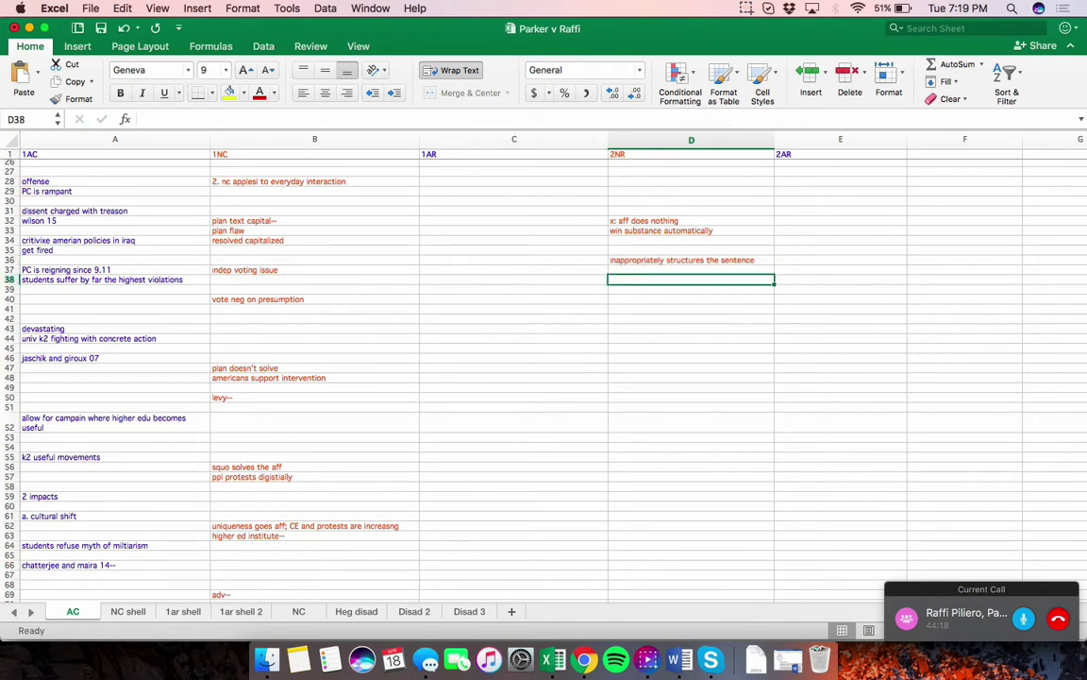
pyautogui.write('plan does nothing')
pyautogui.press('Return')
pyautogui.press('Return')
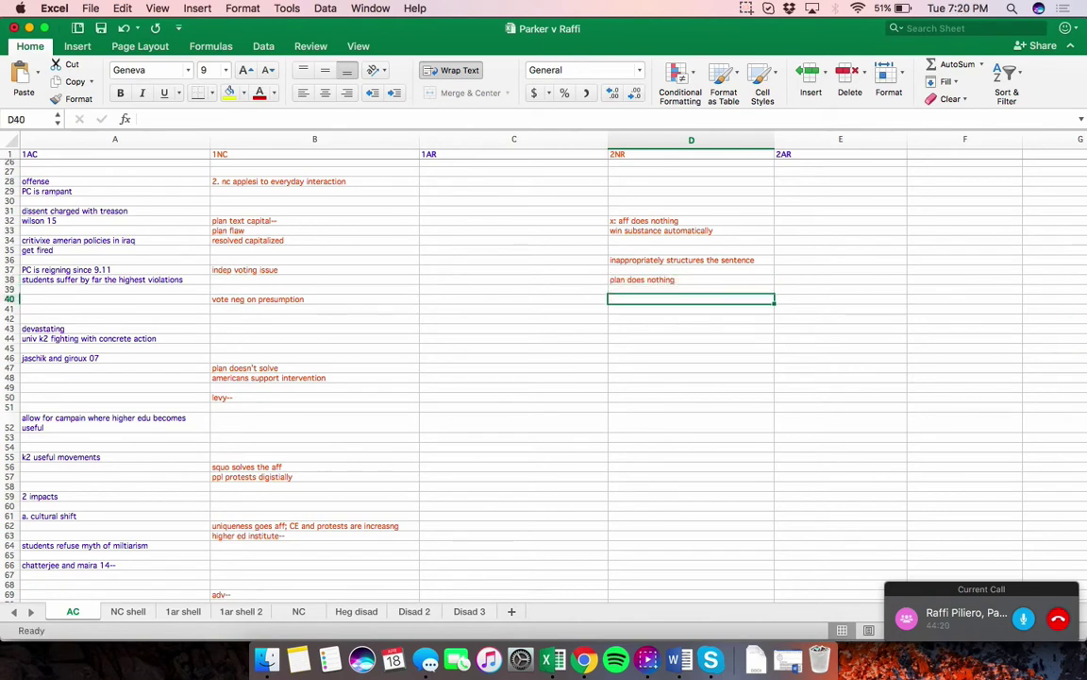
# Enter "answeres the turns on the NC" in cell D40 and "he has no adv" in cell D41
pyautogui.write('answeres the turns on th')
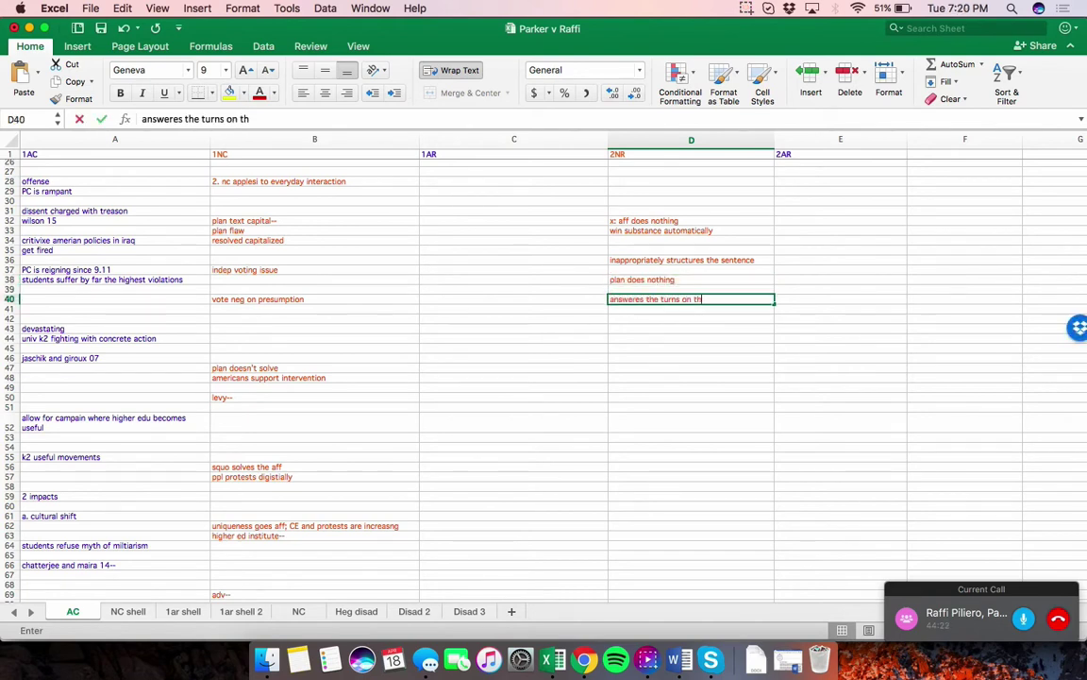
pyautogui.write('e NC')
pyautogui.press('Return')
pyautogui.write('he')
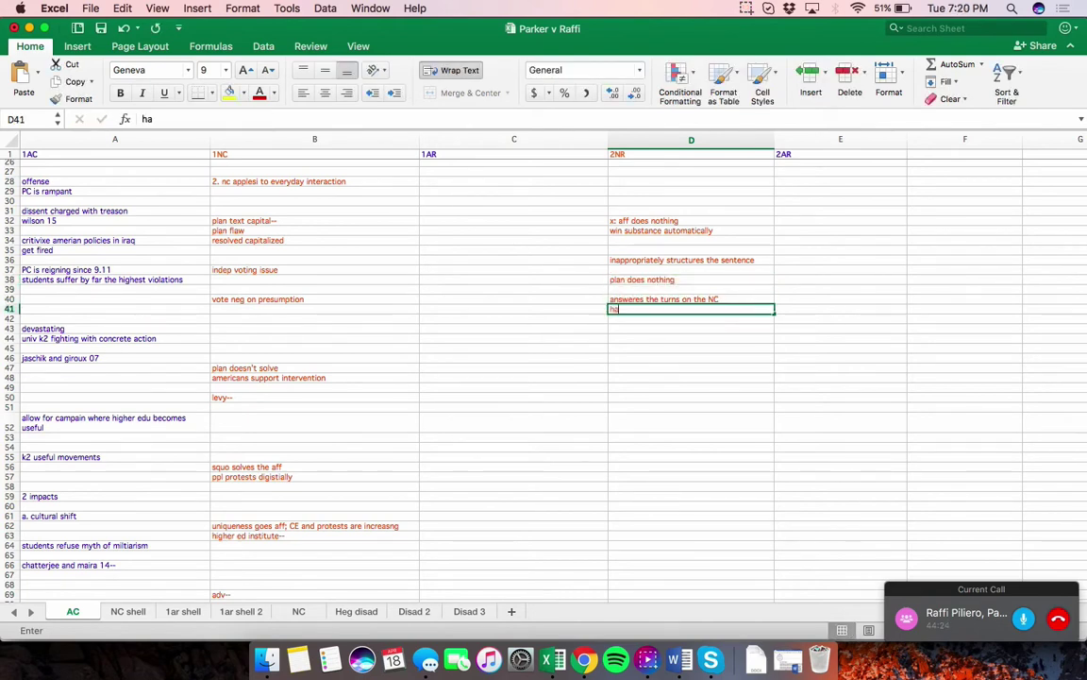
pyautogui.write(' has no adv')
pyautogui.press('Return')
pyautogui.press('Return')
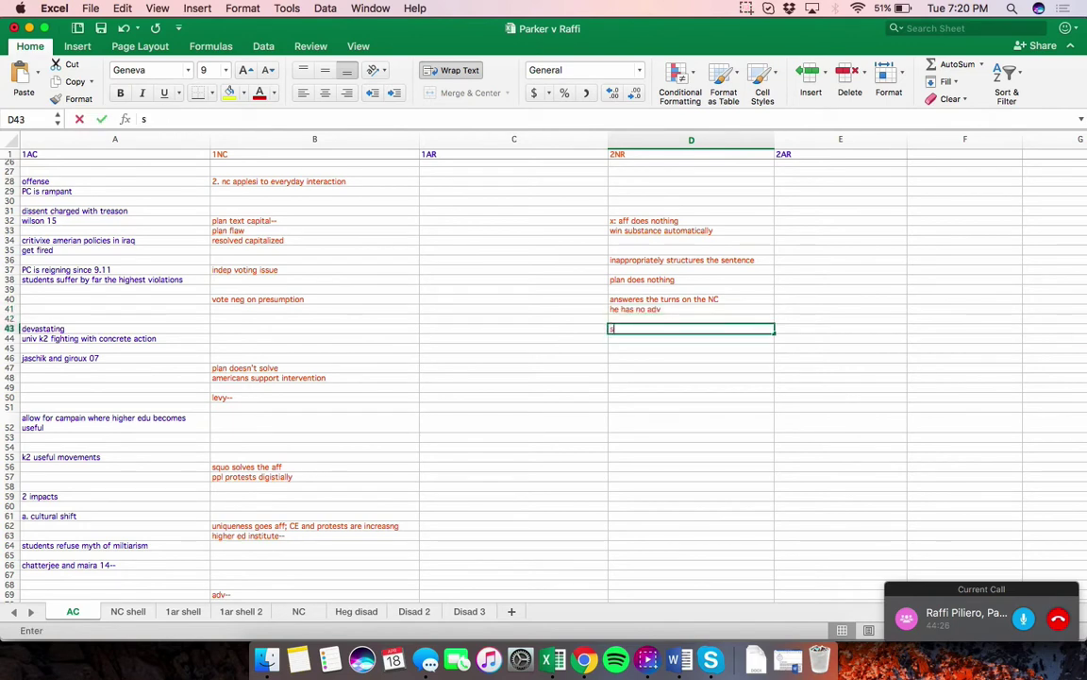
# Enter "straight dropped it" in cell D43 and "nto said once in the 1ar" in cell D44
pyautogui.write('straight dropped it')
pyautogui.press('Return')
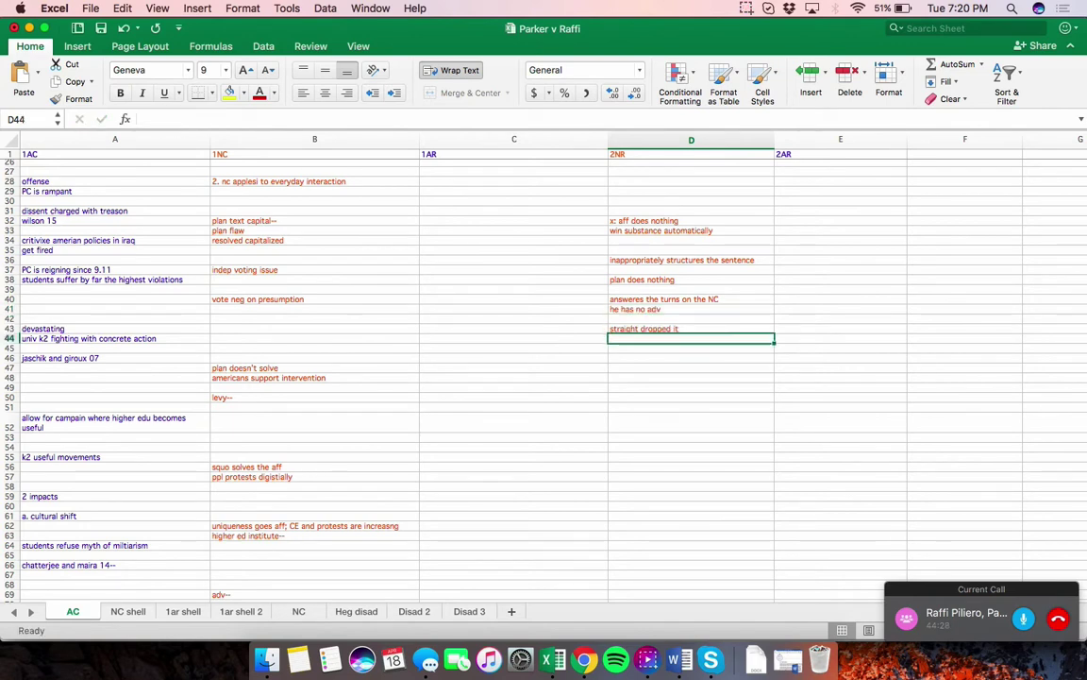
pyautogui.write('nto said once in the')
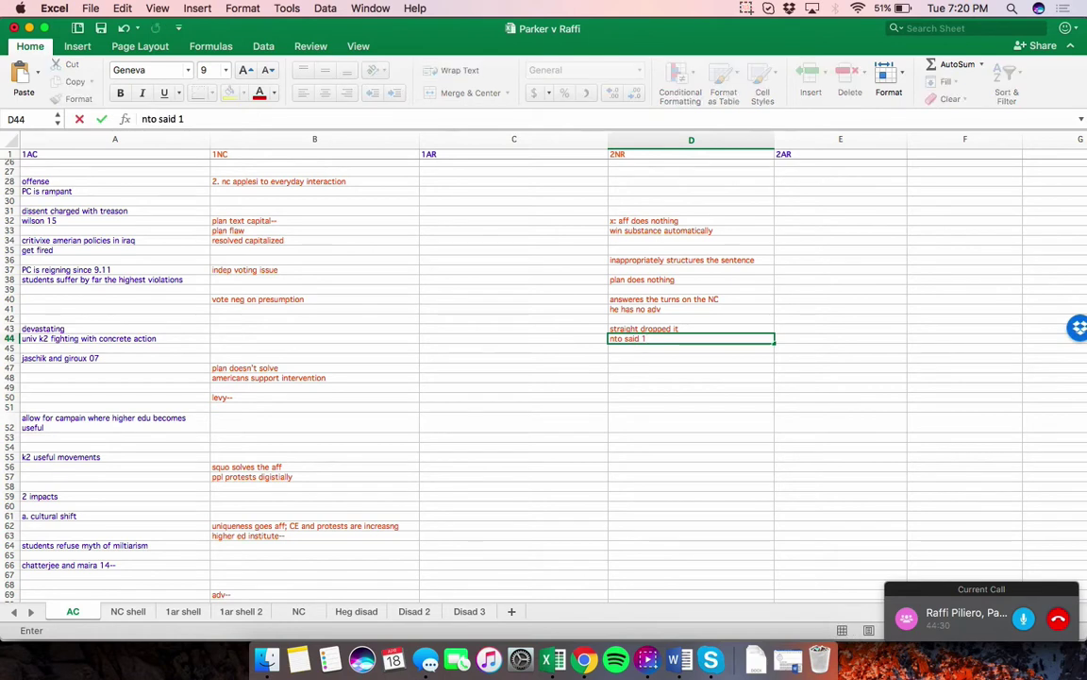
pyautogui.write(' 1ar')
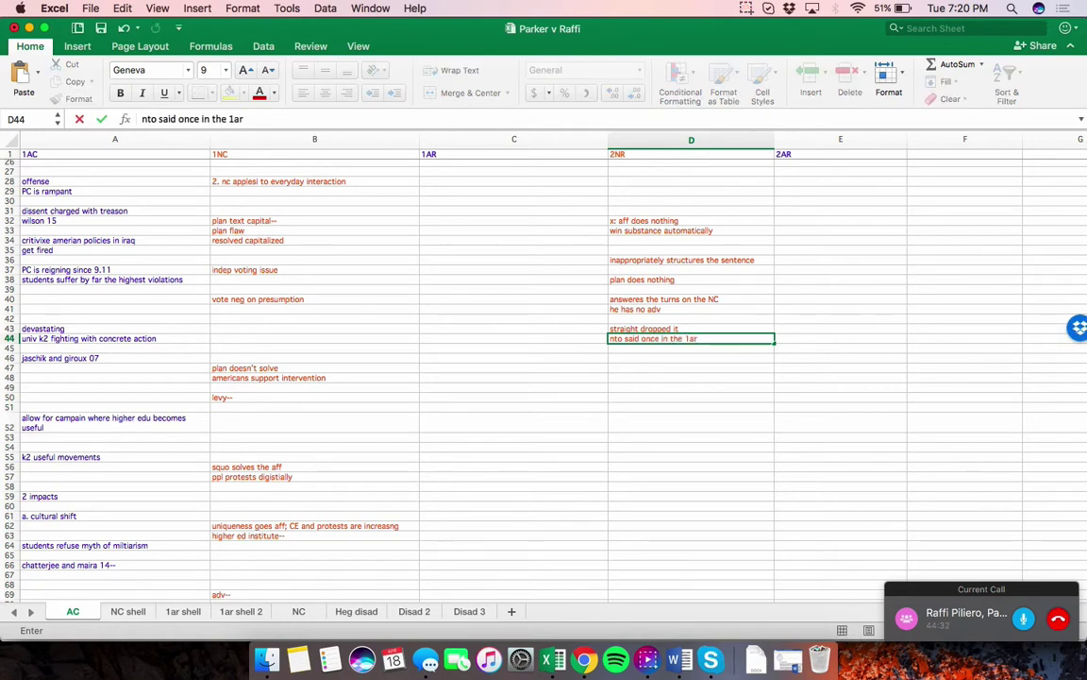
pyautogui.press('Return')
pyautogui.press('Return')
# Enter "impact turns 1ar" in cell D46 of the 2NR column
pyautogui.write('impact tu')
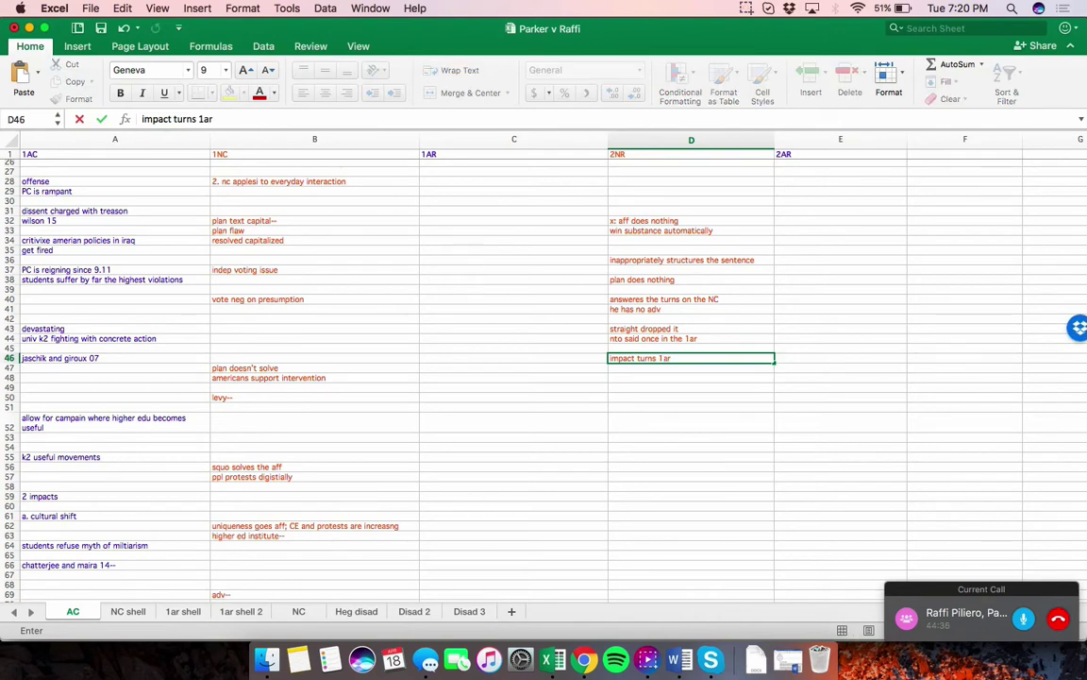
pyautogui.write('rns 1ar')
pyautogui.press('Return')
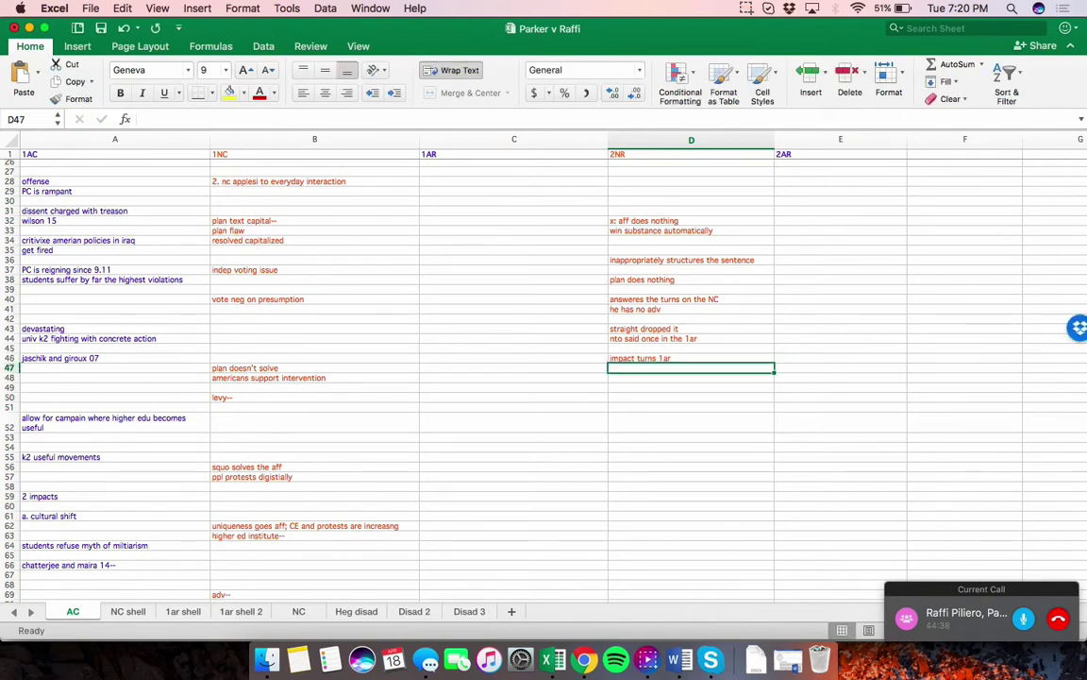
pyautogui.press('Return')
pyautogui.press('Return')
# Enter "no reason why aff good in first place" in cell D49
pyautogui.write('no reason why')
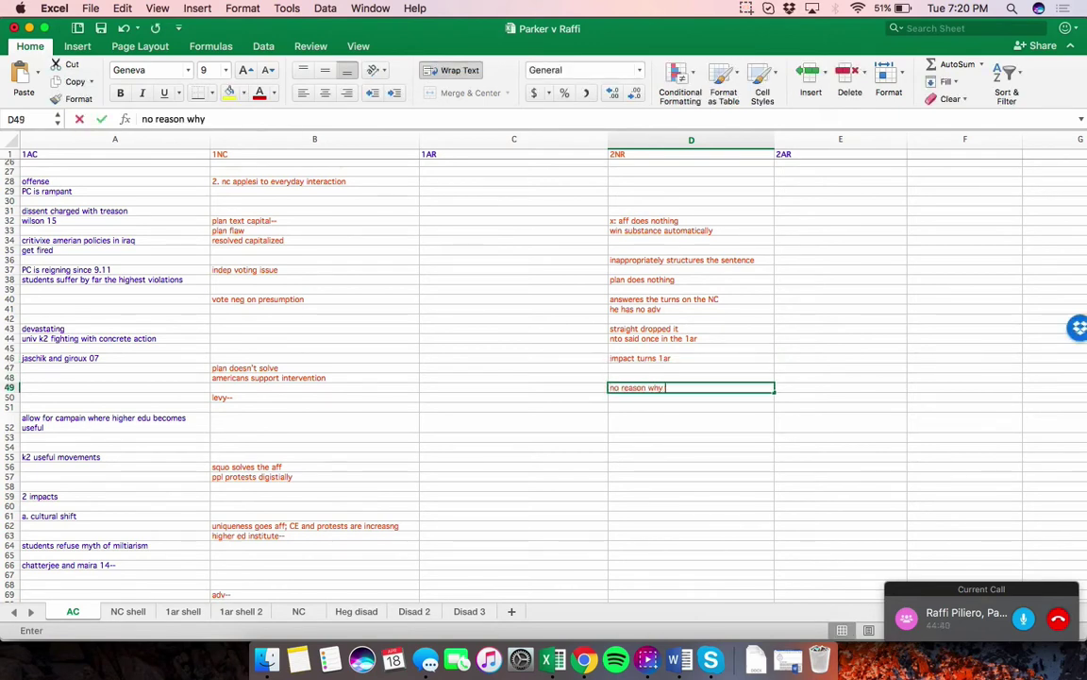
pyautogui.write(' aff good in f')
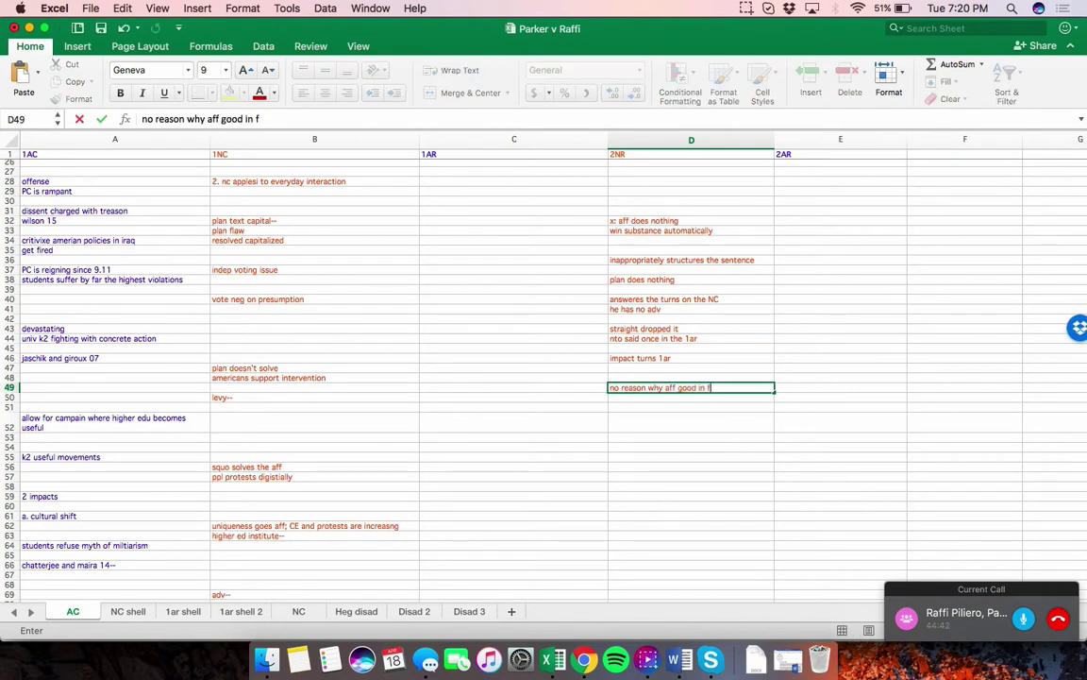
pyautogui.write('irst place')
pyautogui.press('Return')
pyautogui.press('Return')
pyautogui.press('Return')
# Enter "ow on size of link" in cell D52 and "will put defense on his shells" in cell D54
pyautogui.write('ow on')
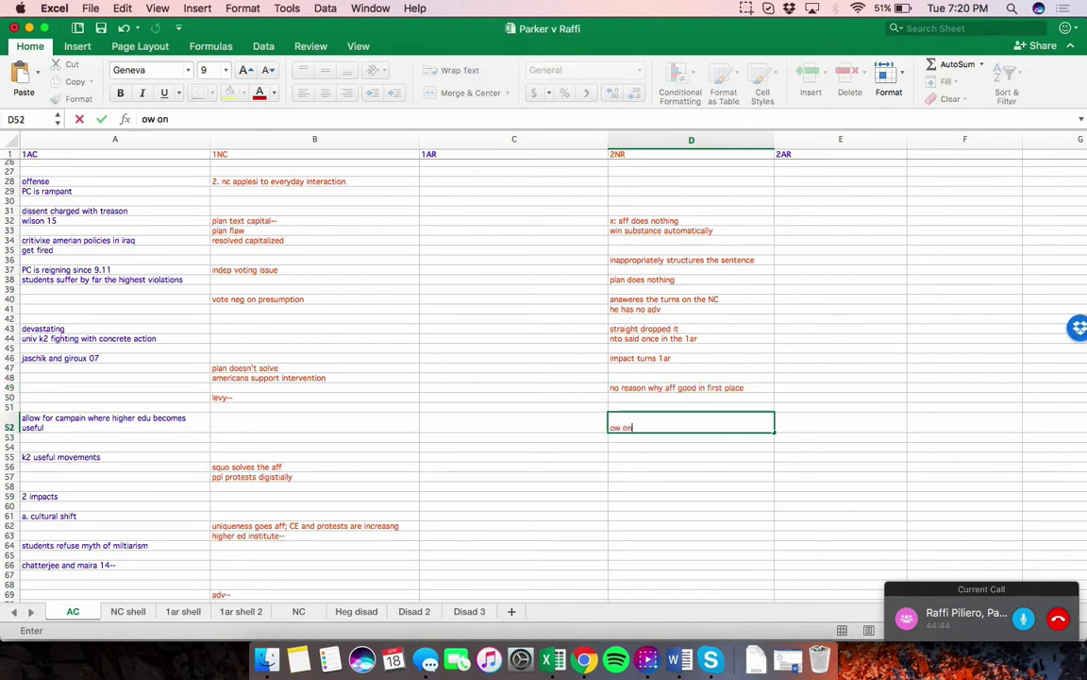
pyautogui.write(' size of link')
pyautogui.press('Return')
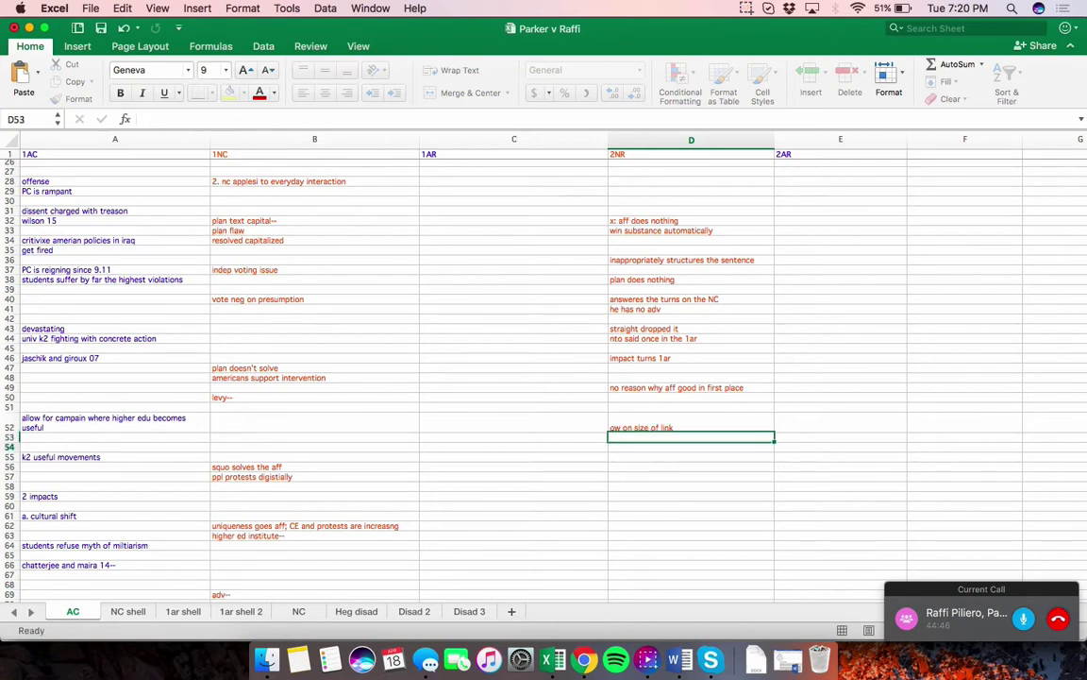
pyautogui.press('Return')
pyautogui.write('will put de')
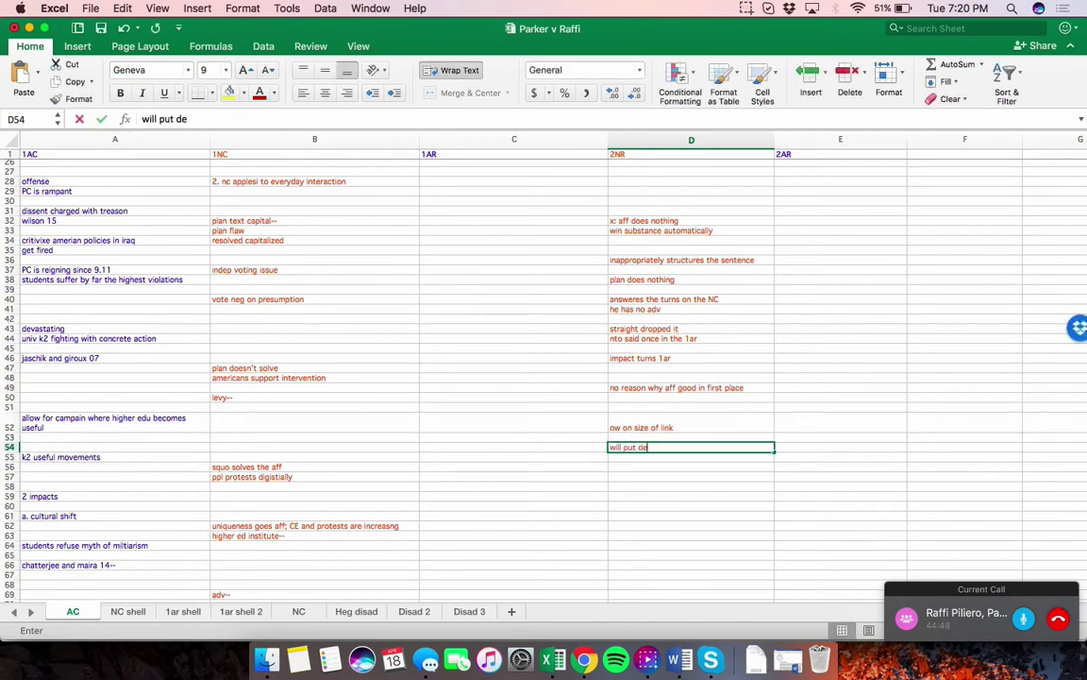
pyautogui.write('fense on his shell')
pyautogui.press('Return')
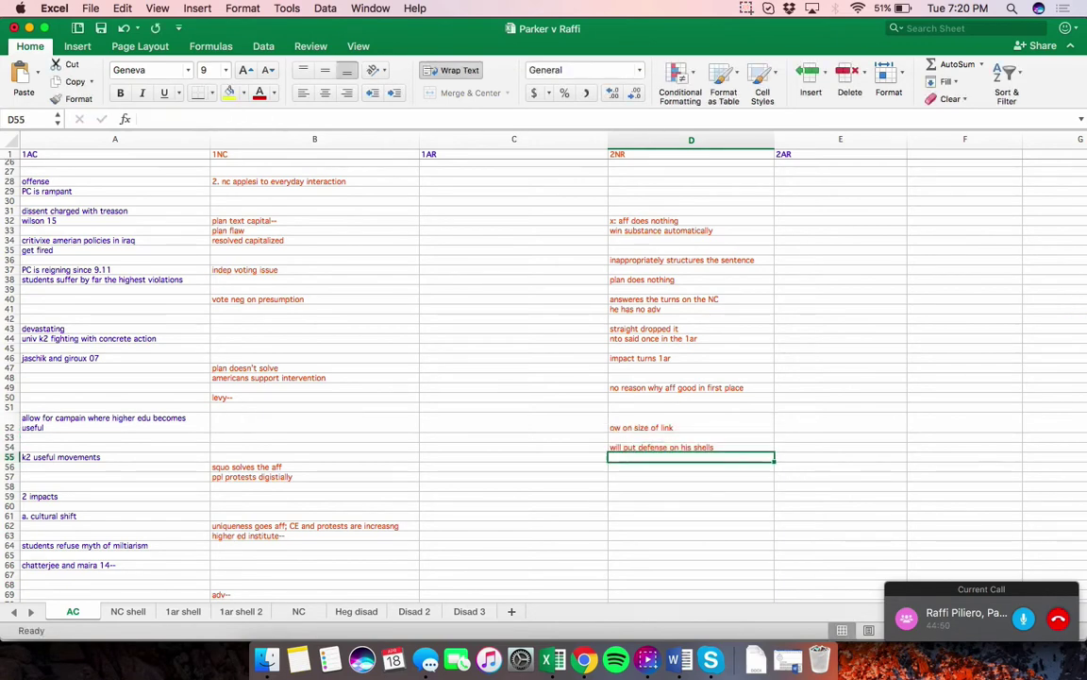
# Enter "x:", the author cited in B111 and "17--harder to be neg on this topic" in cell D105, and "your aff proves;" in cell D106
pyautogui.scroll(-20, 544, 377)
pyautogui.scroll(4, 543, 377)
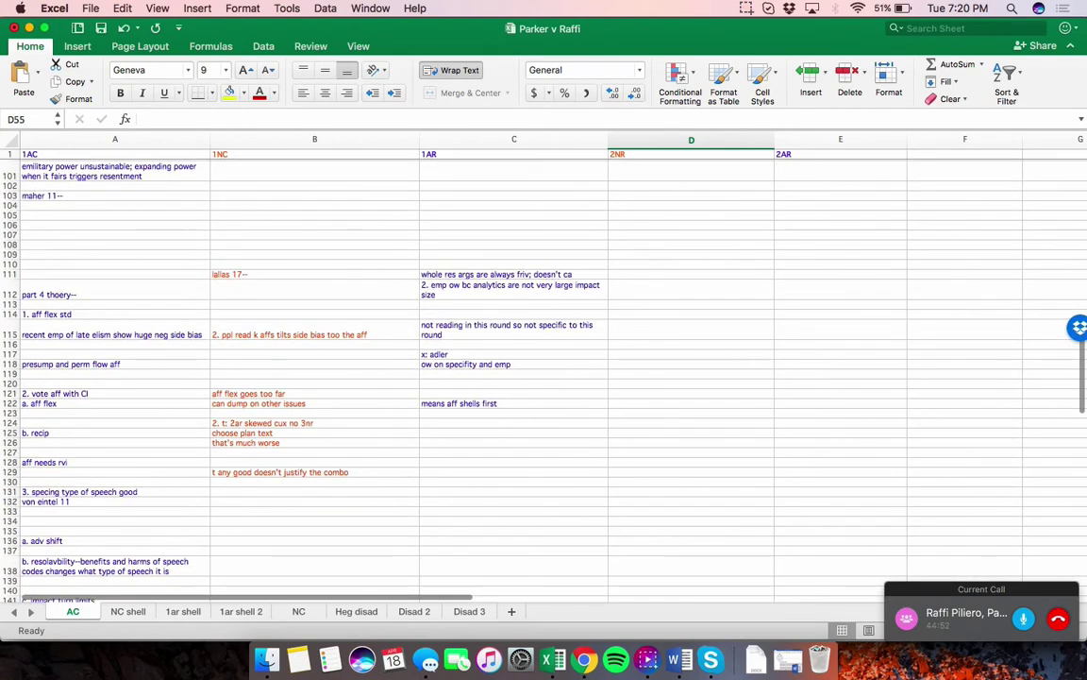
pyautogui.click(691, 423)
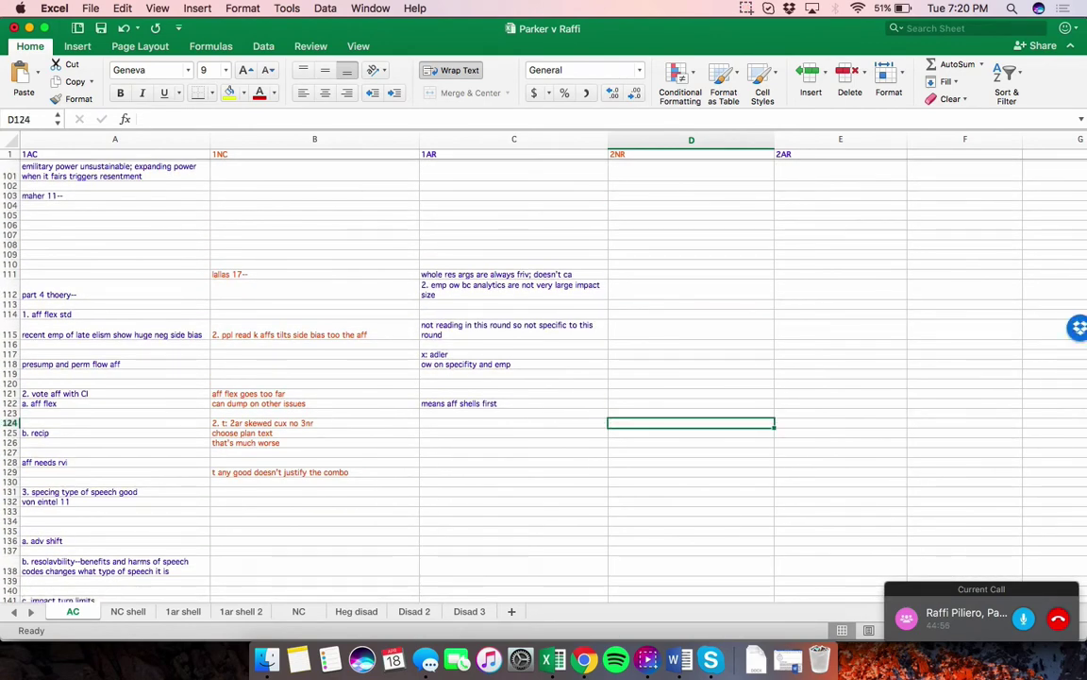
pyautogui.click(691, 216)
pyautogui.write('x:')
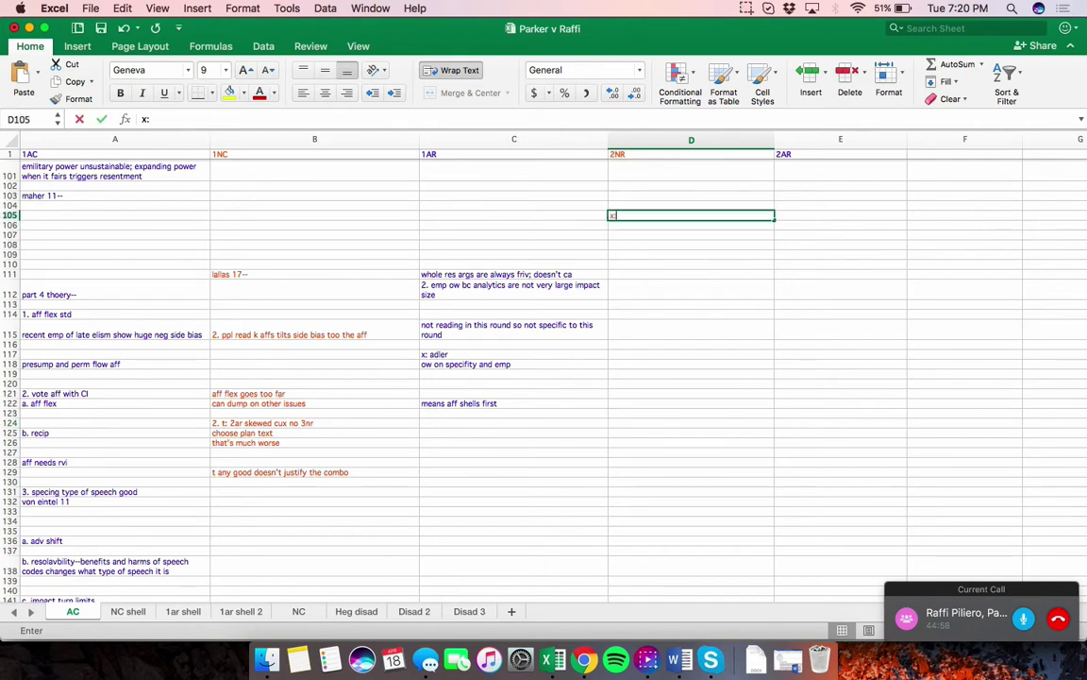
pyautogui.write(' lallas  17--')
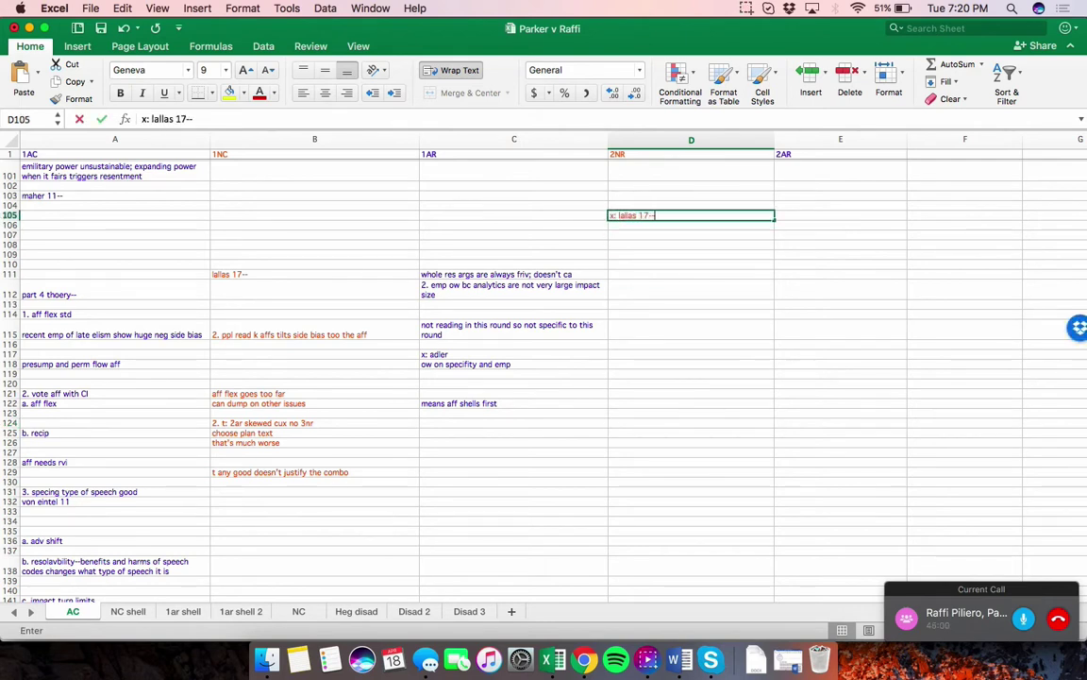
pyautogui.write('harder to be neg')
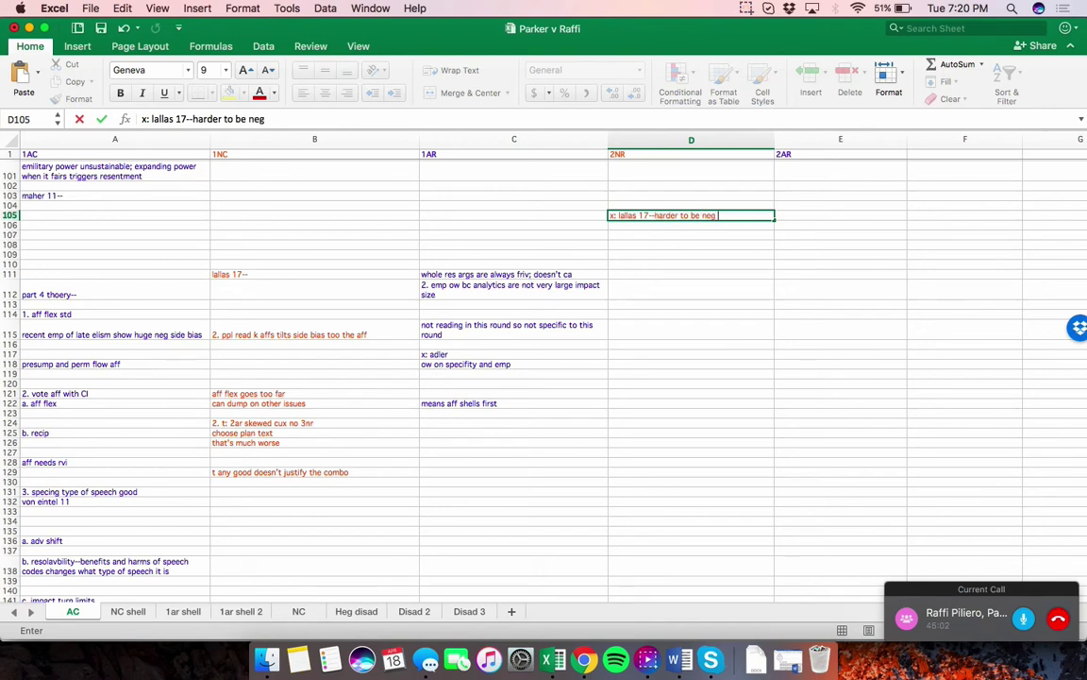
pyautogui.write(' on this topic')
pyautogui.press('Return')
pyautogui.write('your aff proves;')
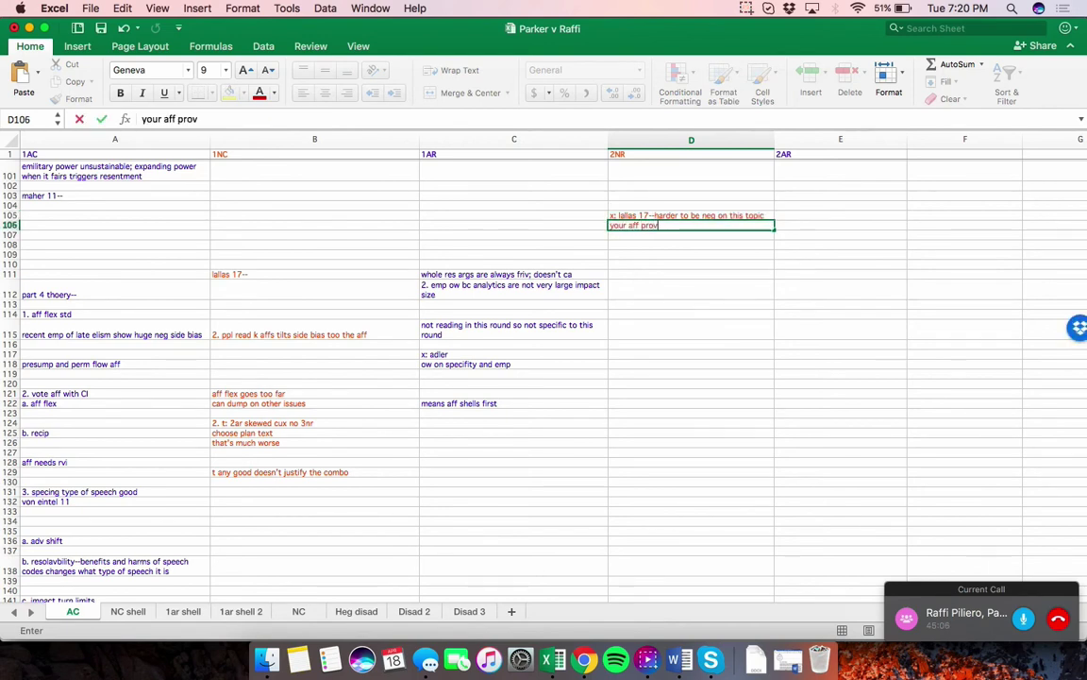
pyautogui.press('Return')
# Enter "no its specific to this topic; his emp are outdated" in cell D111 of the 2NR column
pyautogui.press('Return')
pyautogui.press('Return')
pyautogui.press('Return')
pyautogui.press('Return')
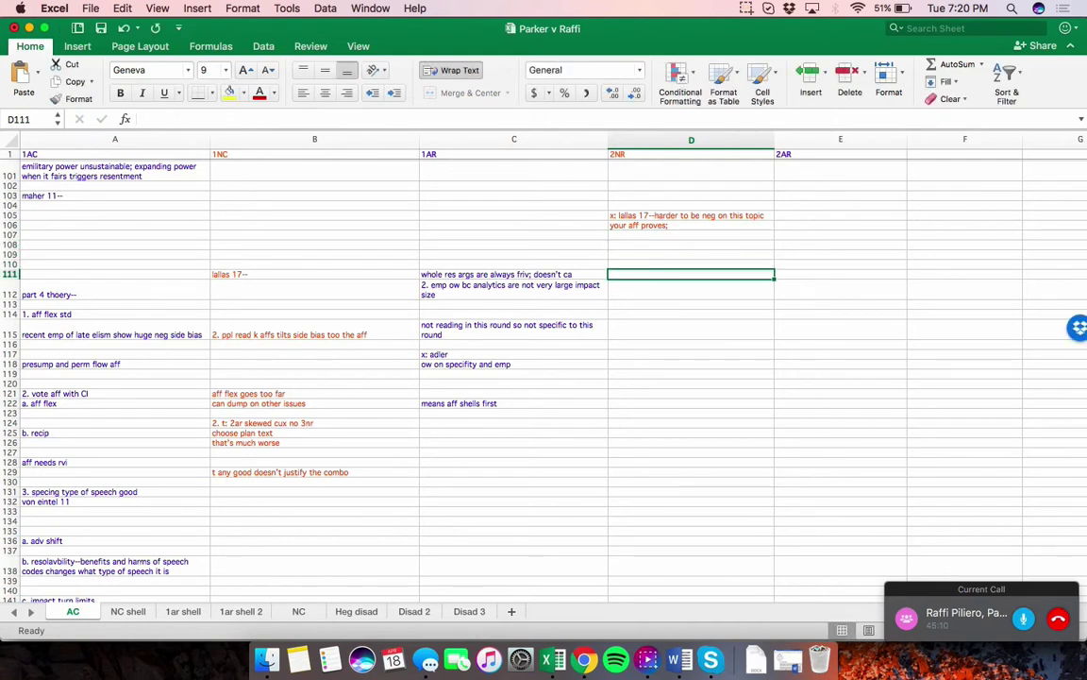
pyautogui.write('no its specific to')
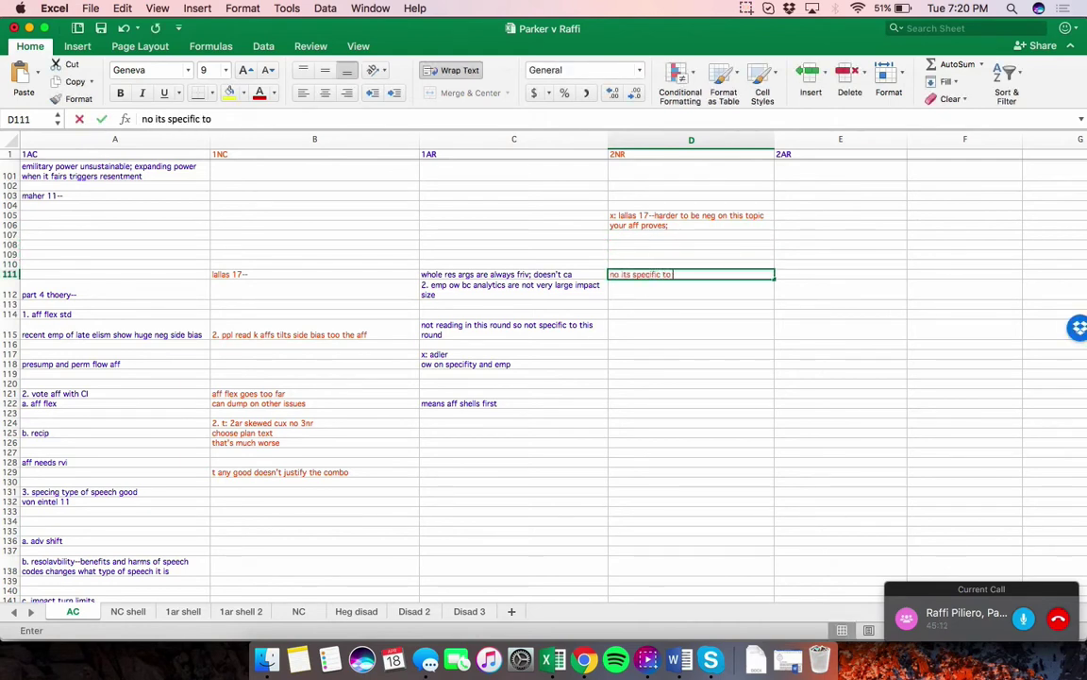
pyautogui.write(' this topic; his emp are o')
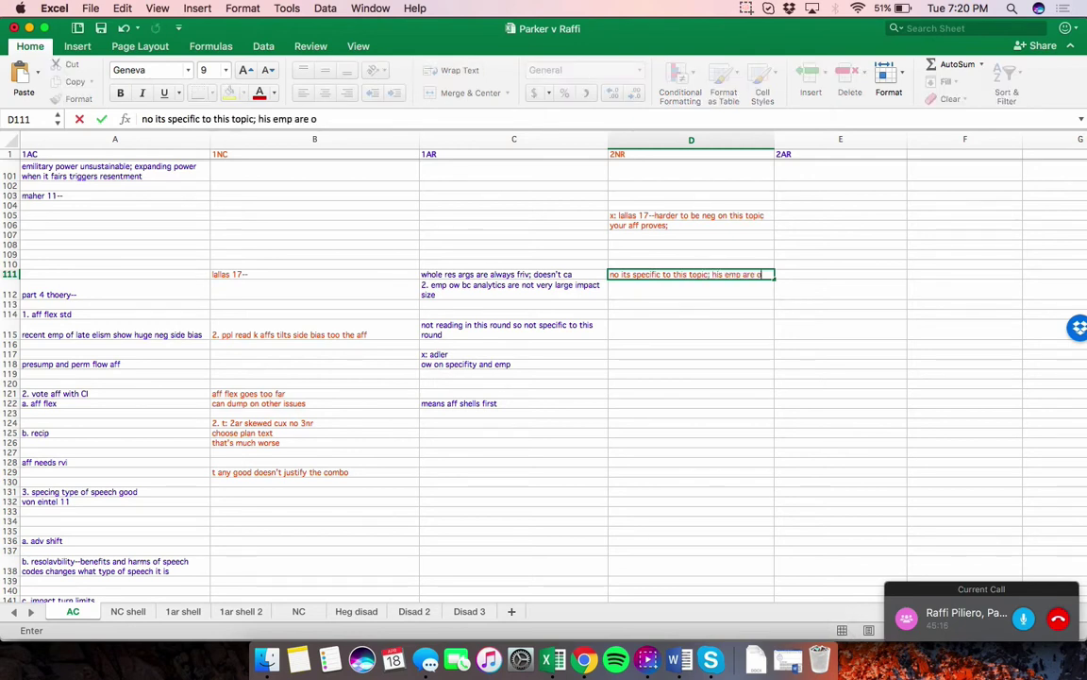
pyautogui.write('utdated')
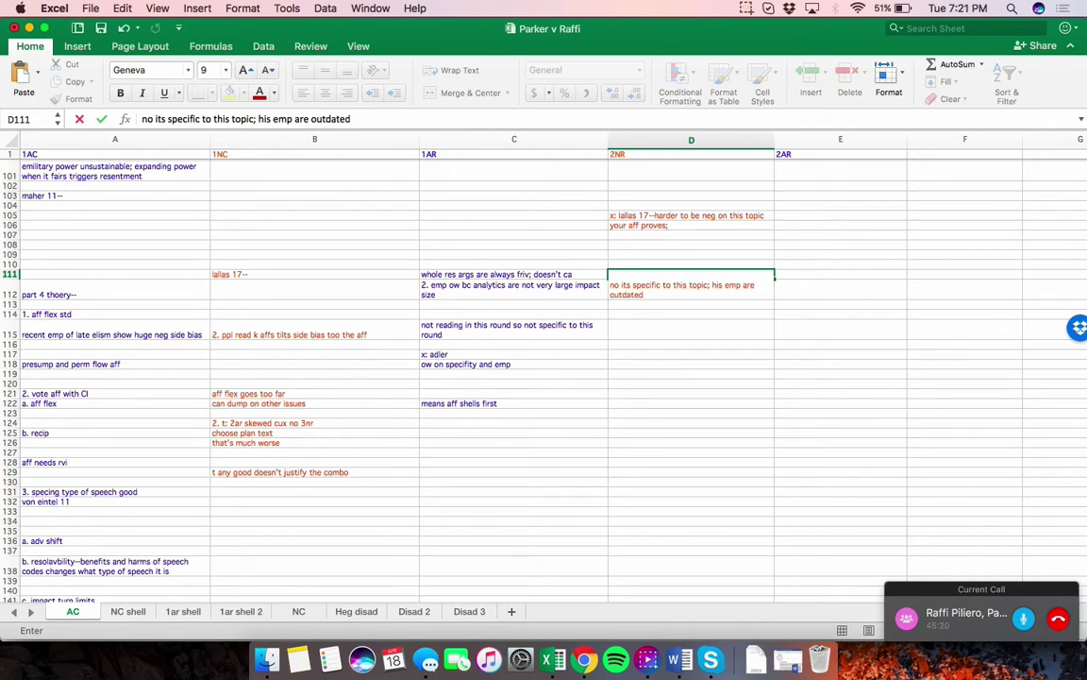
pyautogui.press('Return')
# Enter "nuanced K af would also affect it; would change alt cause" in cell D112
pyautogui.write('nuanced K a')
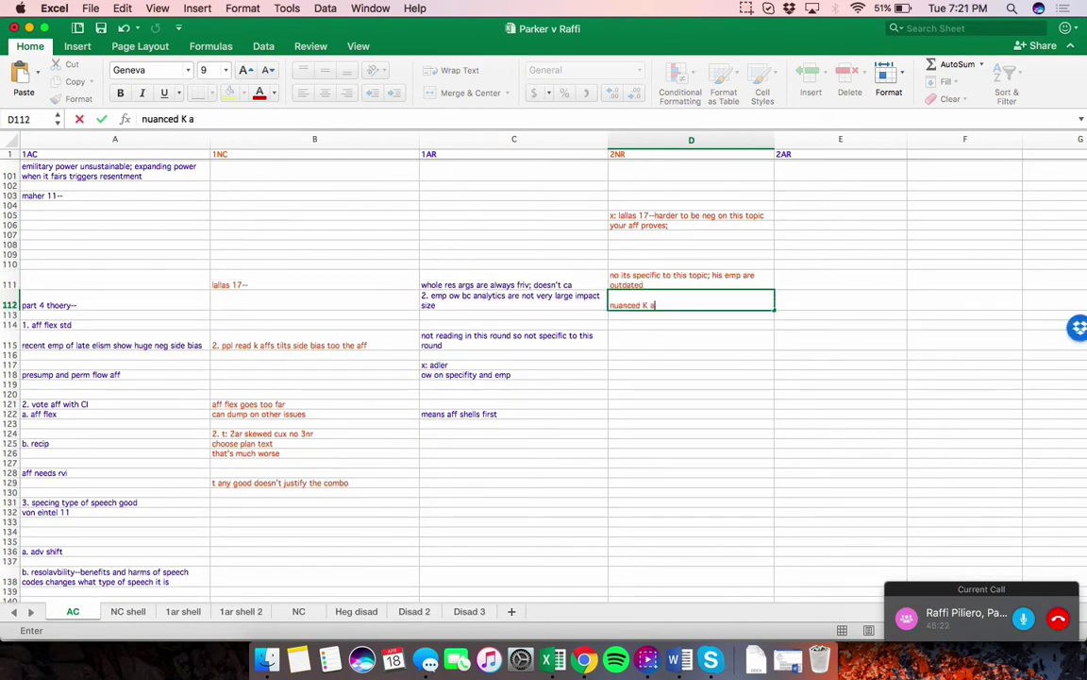
pyautogui.write('f woudl also affect it; wou')
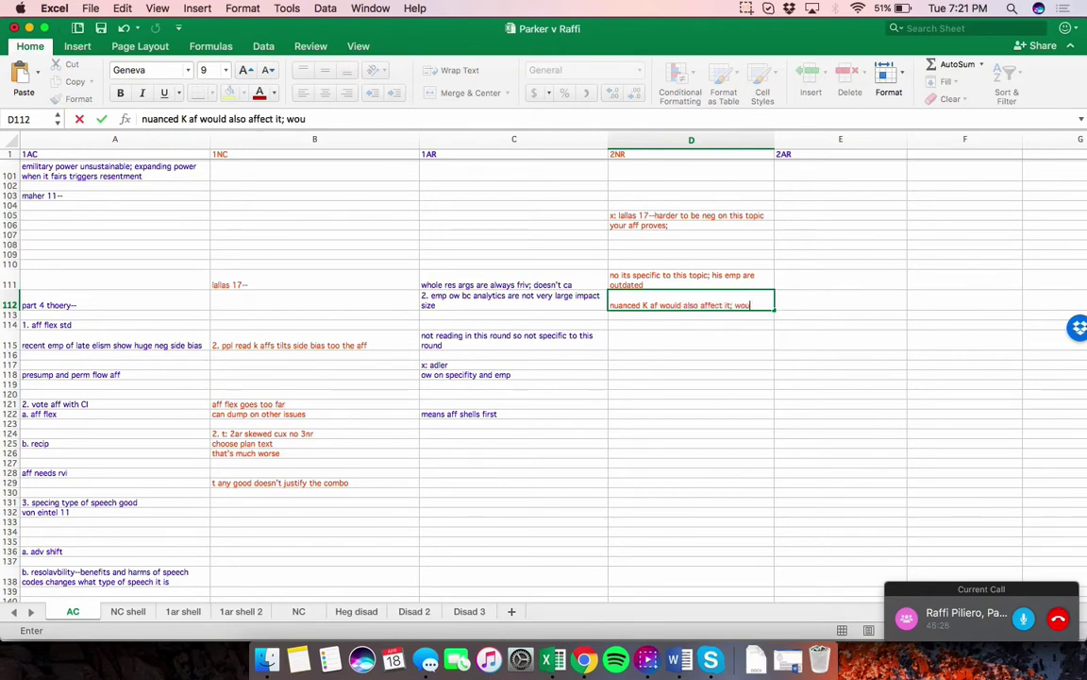
pyautogui.write('ld change alt cause')
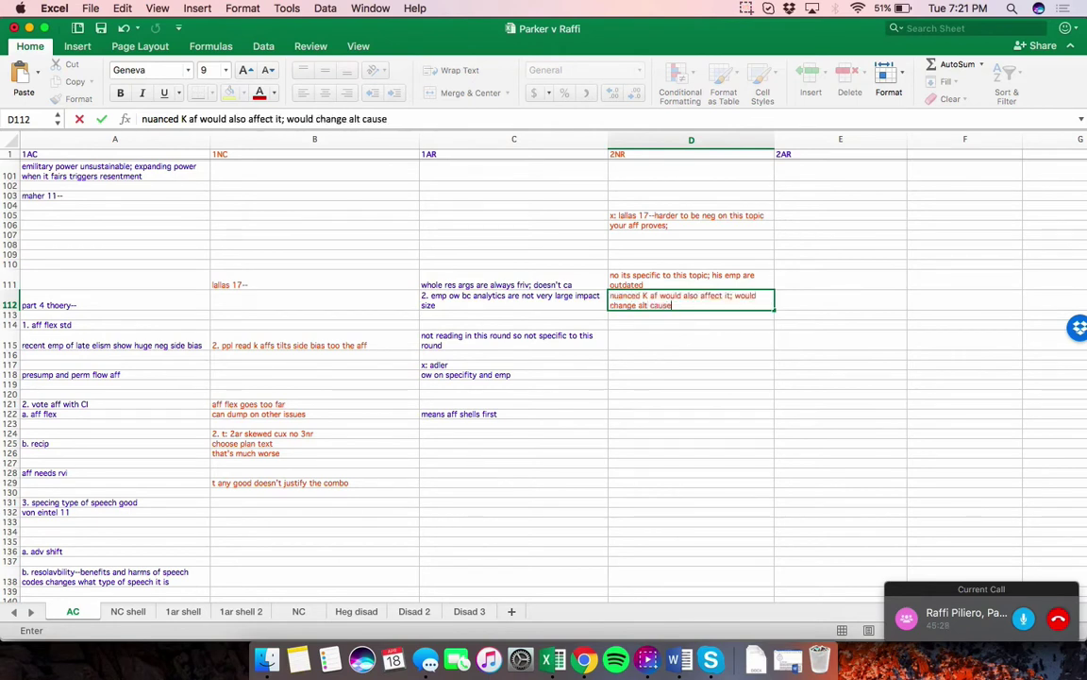
pyautogui.press('Return')
# Enter "means other things would affect the side bias" in cell D113 and "have sufficient defense on the emp turn" in cell D114
pyautogui.write('means other things wou')
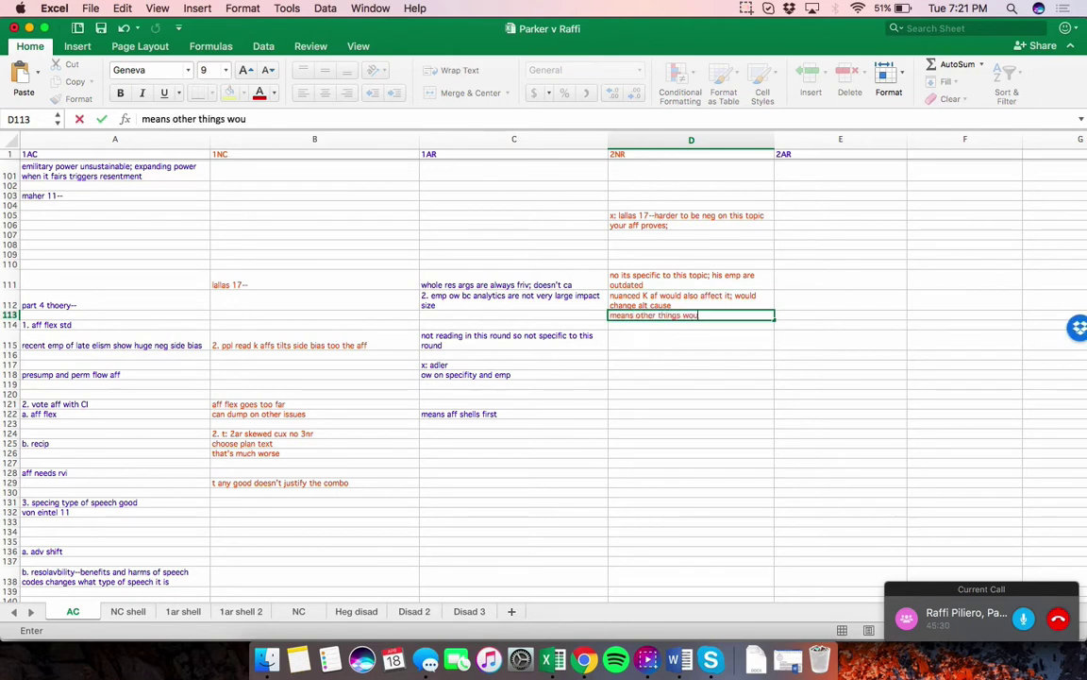
pyautogui.write('ld affect the side bias')
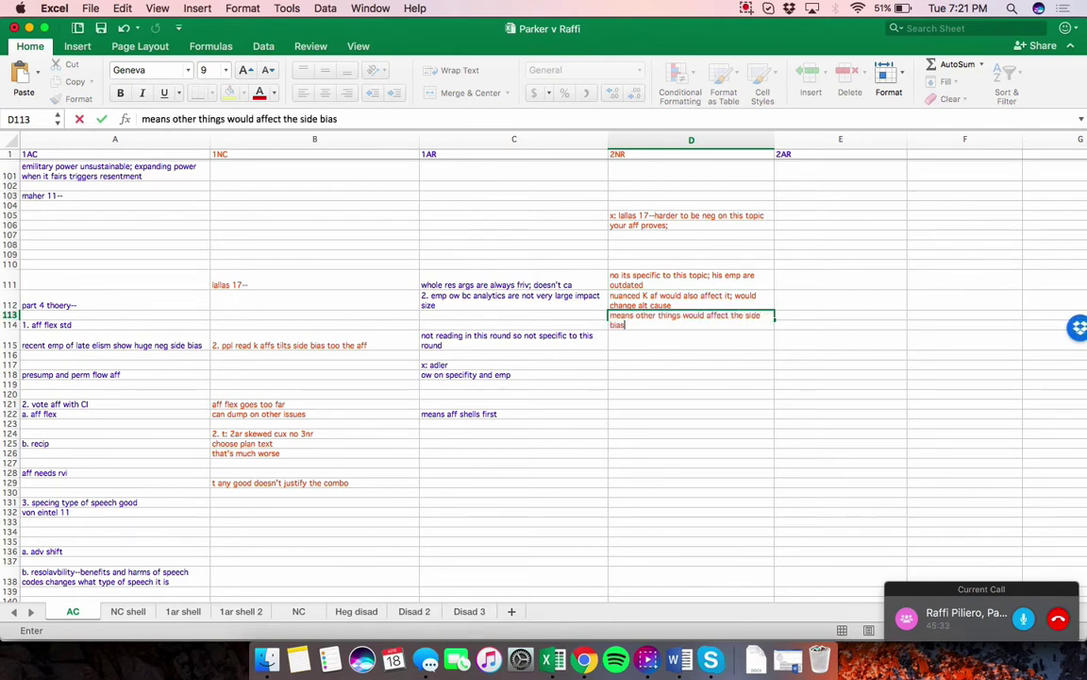
pyautogui.press('Return')
pyautogui.write('have suffic')
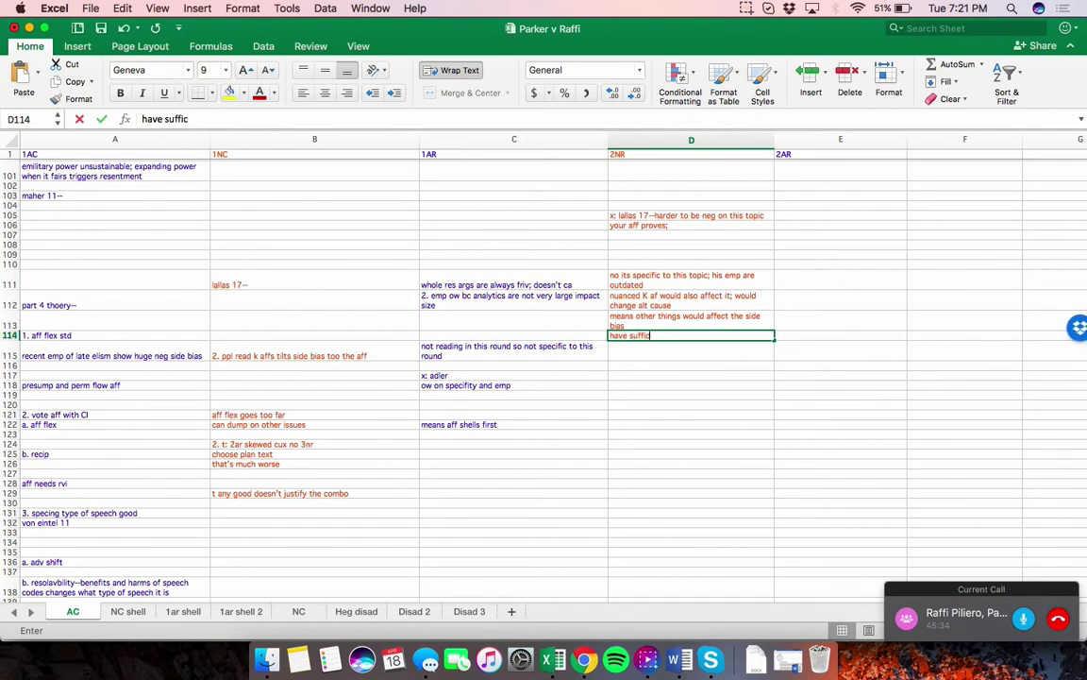
pyautogui.write('ient defense on the emp turn')
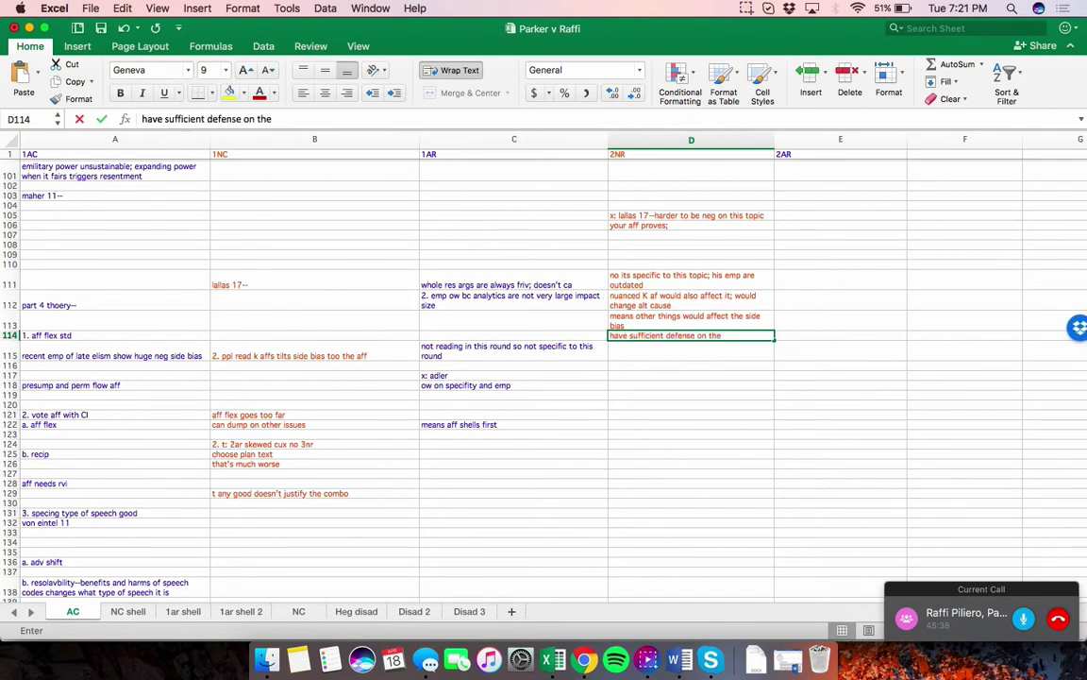
pyautogui.press('Return')
# Enter "x: 2ar collapse kills me on theory" in cell D126 and "no recourse whatsoever" in cell D127
pyautogui.press('Return')
pyautogui.press('Return')
pyautogui.press('Return')
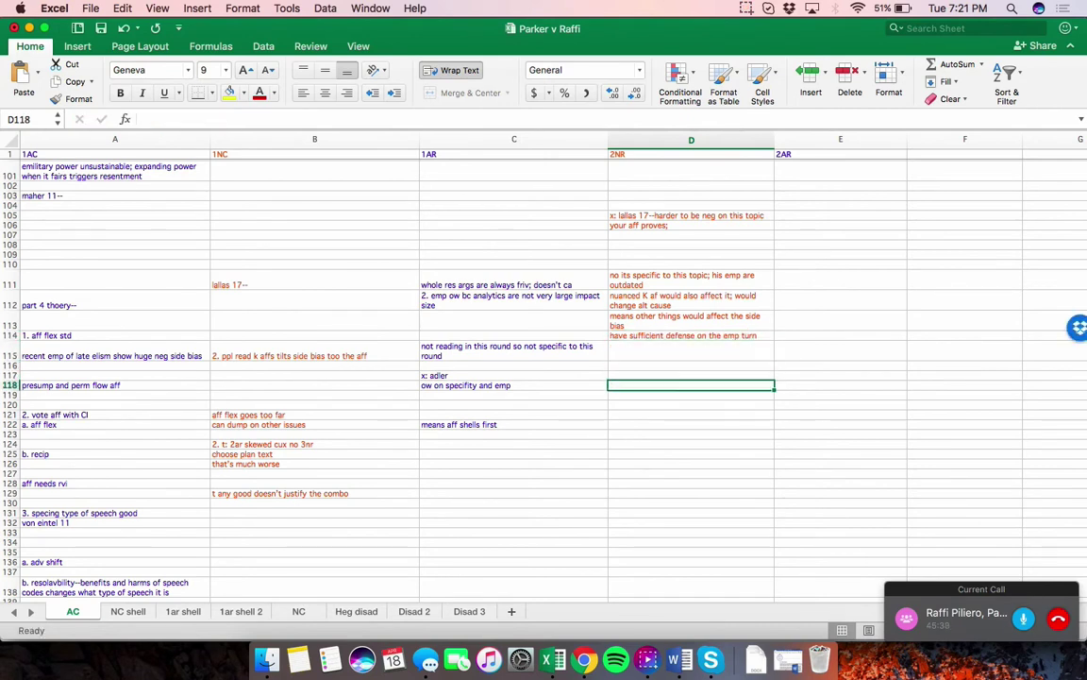
pyautogui.press('Return')
pyautogui.press('Return')
pyautogui.press('Return')
pyautogui.press('Return')
pyautogui.press('Return')
pyautogui.press('Return')
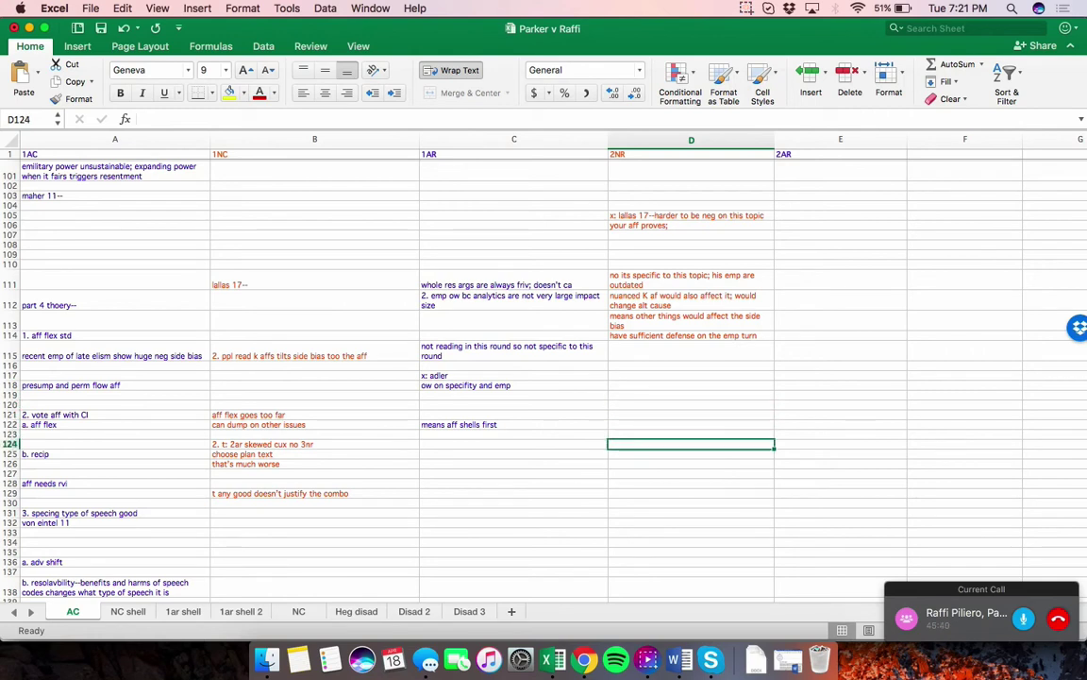
pyautogui.press('Return')
pyautogui.press('Return')
pyautogui.write('x:')
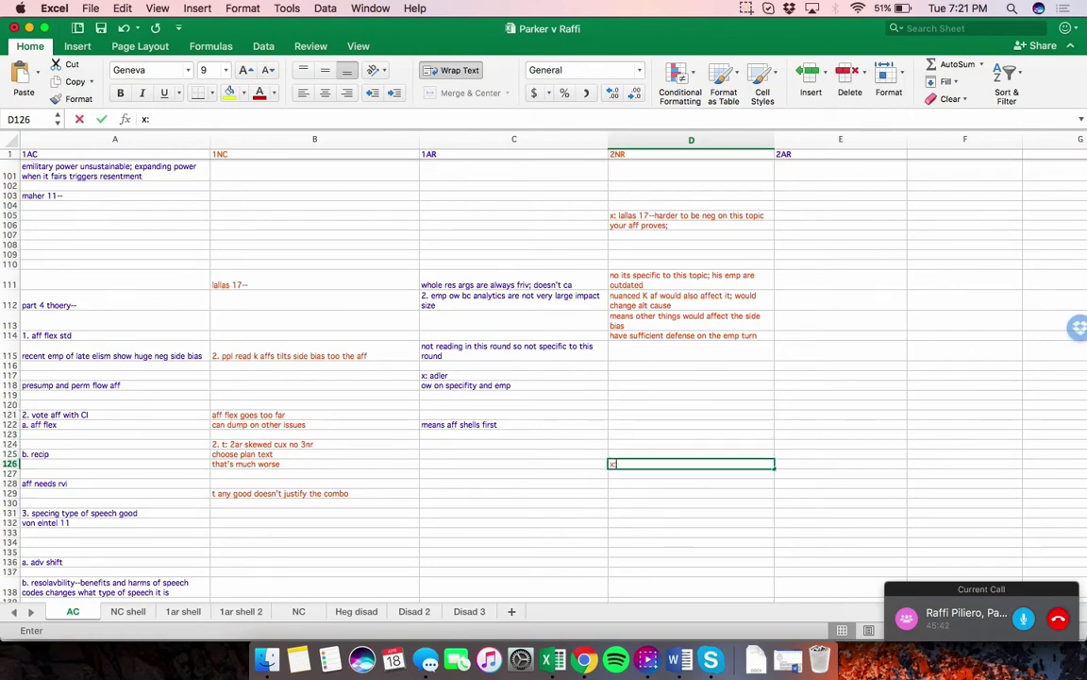
pyautogui.write(' 1ar coll')
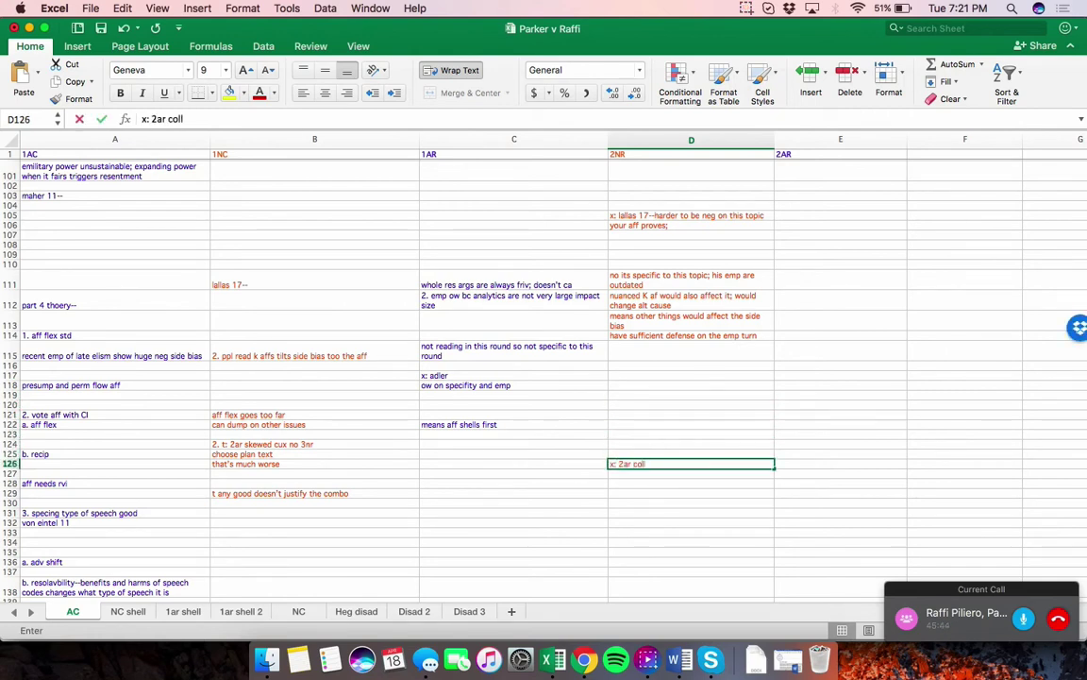
pyautogui.write('apse kills me')
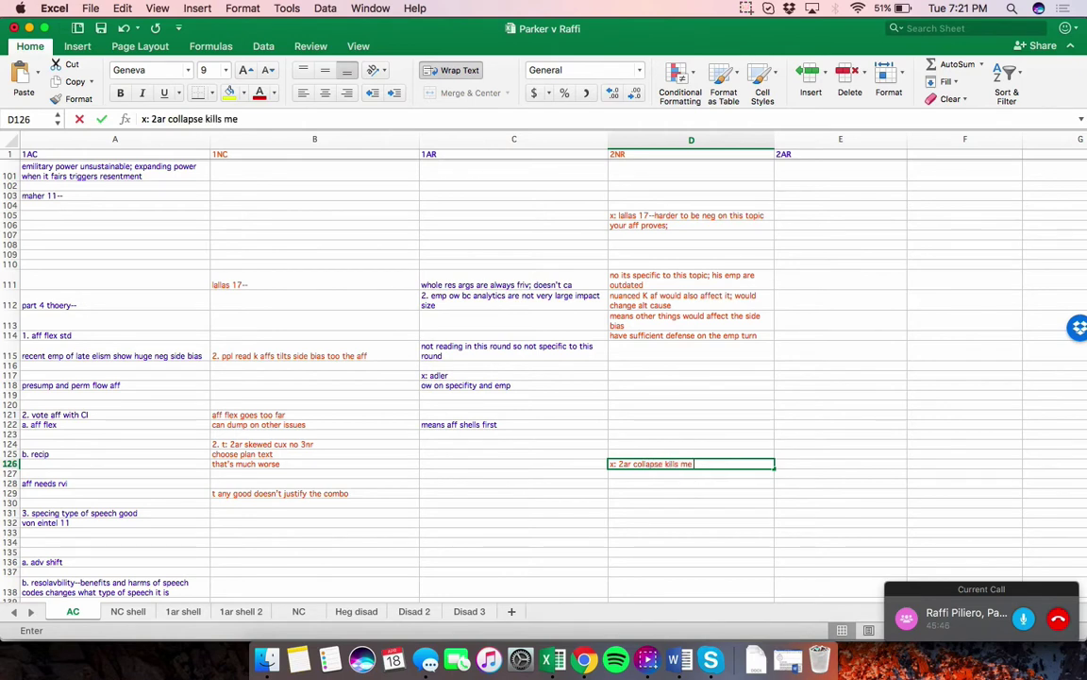
pyautogui.write(' on theory')
pyautogui.press('Return')
pyautogui.write('no re')
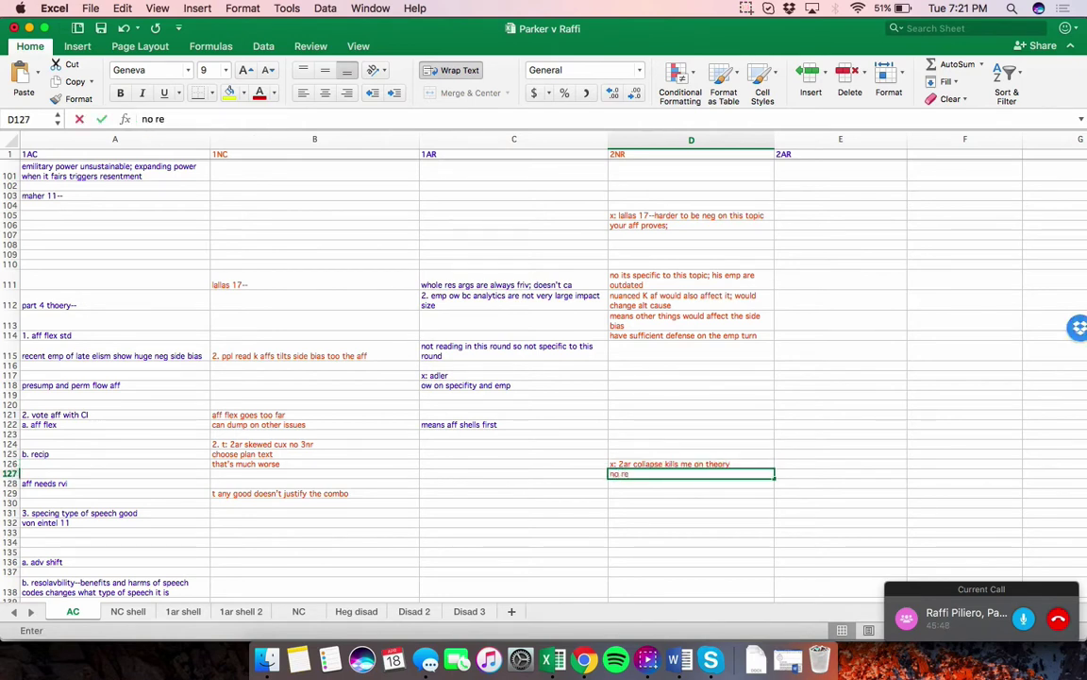
pyautogui.write('course whatsoever')
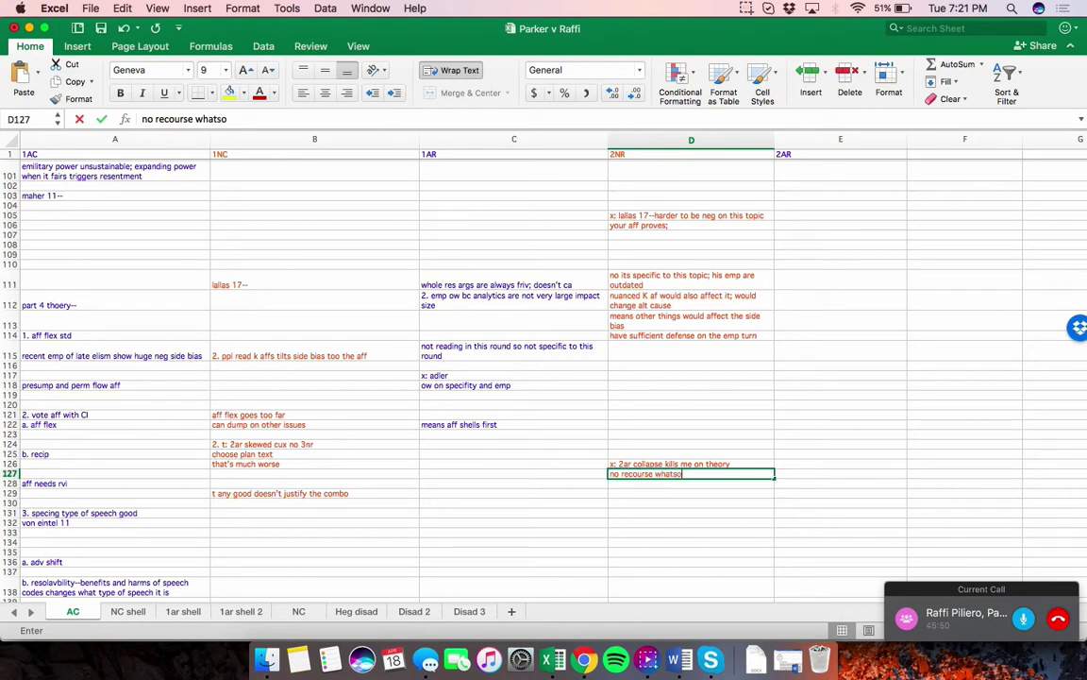
pyautogui.press('Return')
# Enter "conceded turn on time skew" in cell D129 and "implicitly justifies a neg flex std" in cell D131
pyautogui.press('Return')
pyautogui.write('con')
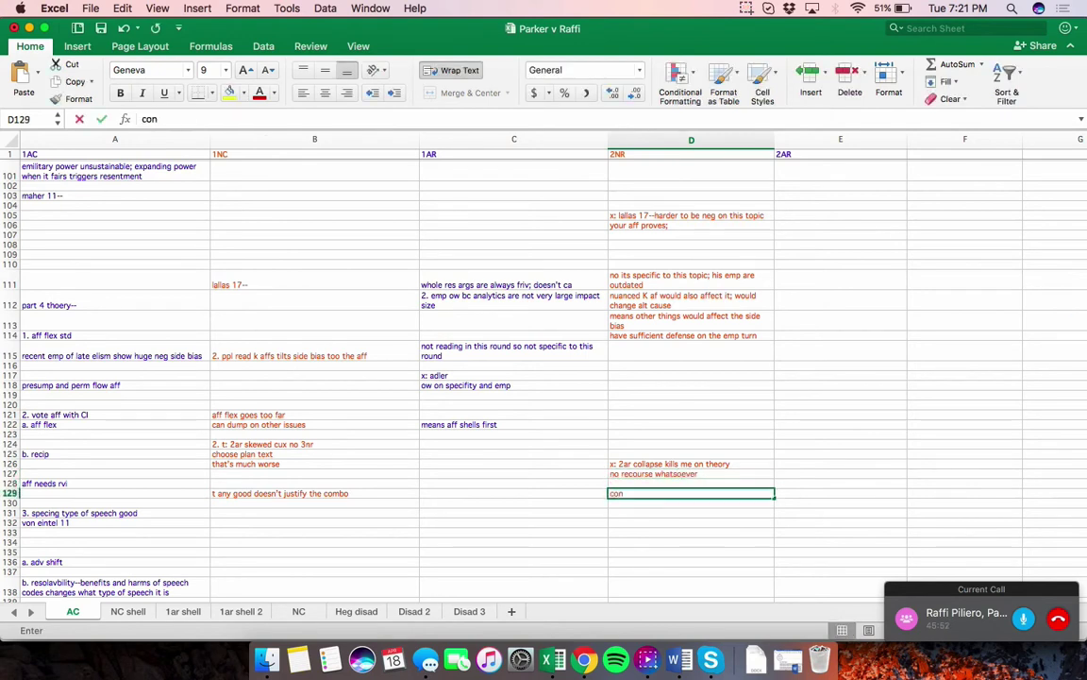
pyautogui.write('ceded turn on time skew')
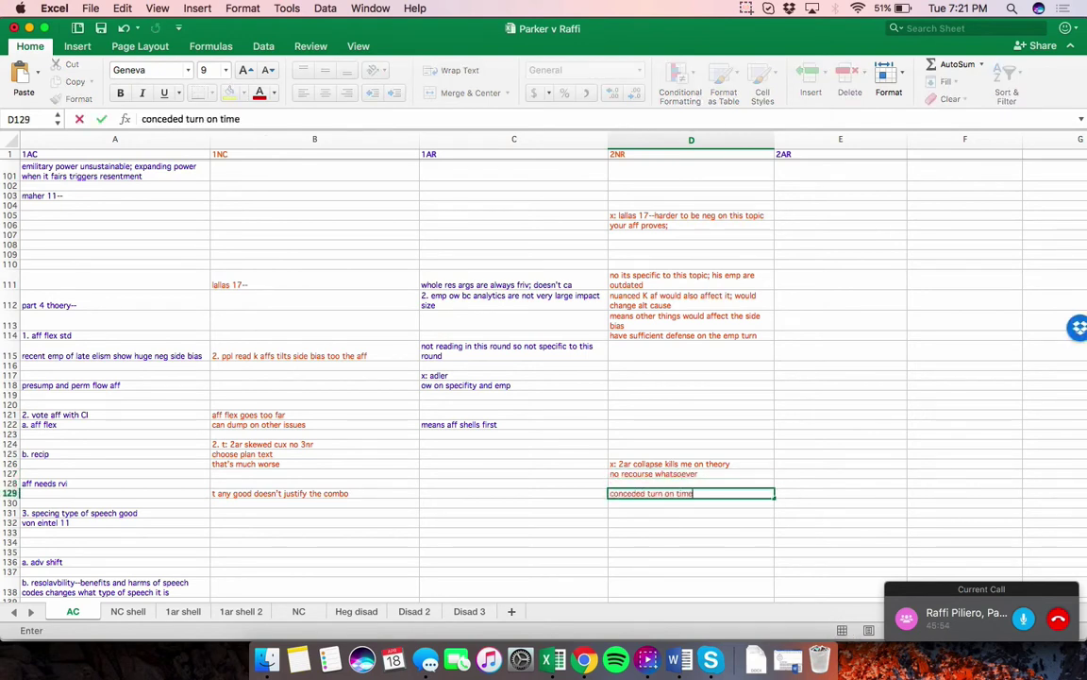
pyautogui.press('Return')
pyautogui.press('Return')
pyautogui.write('implicitly')
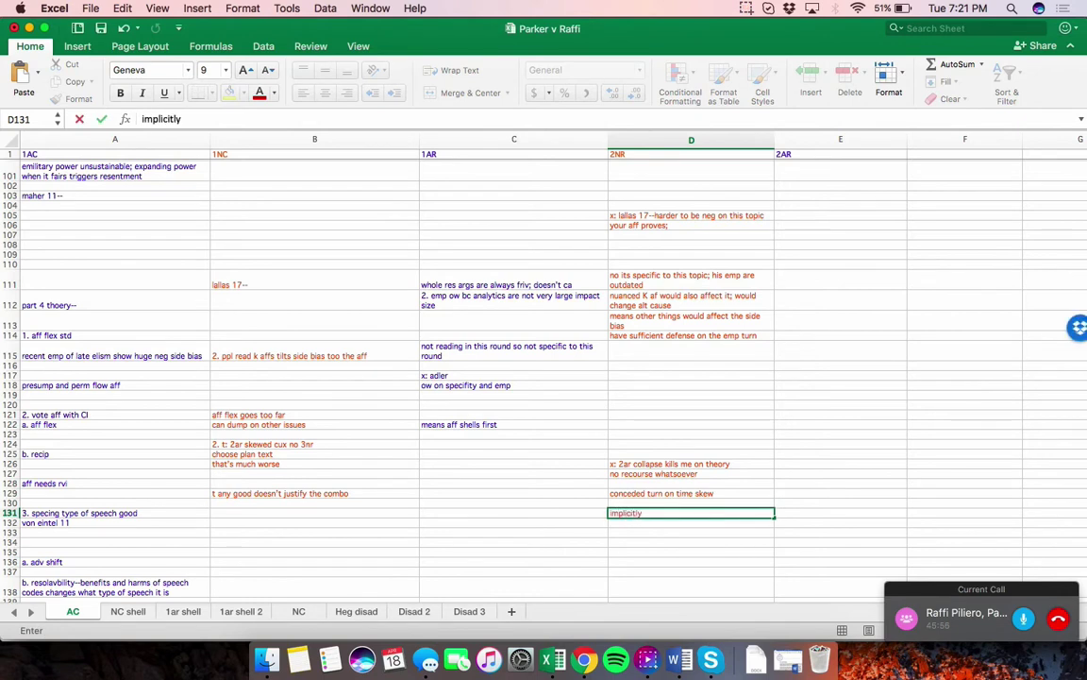
pyautogui.write(' justifies a neg')
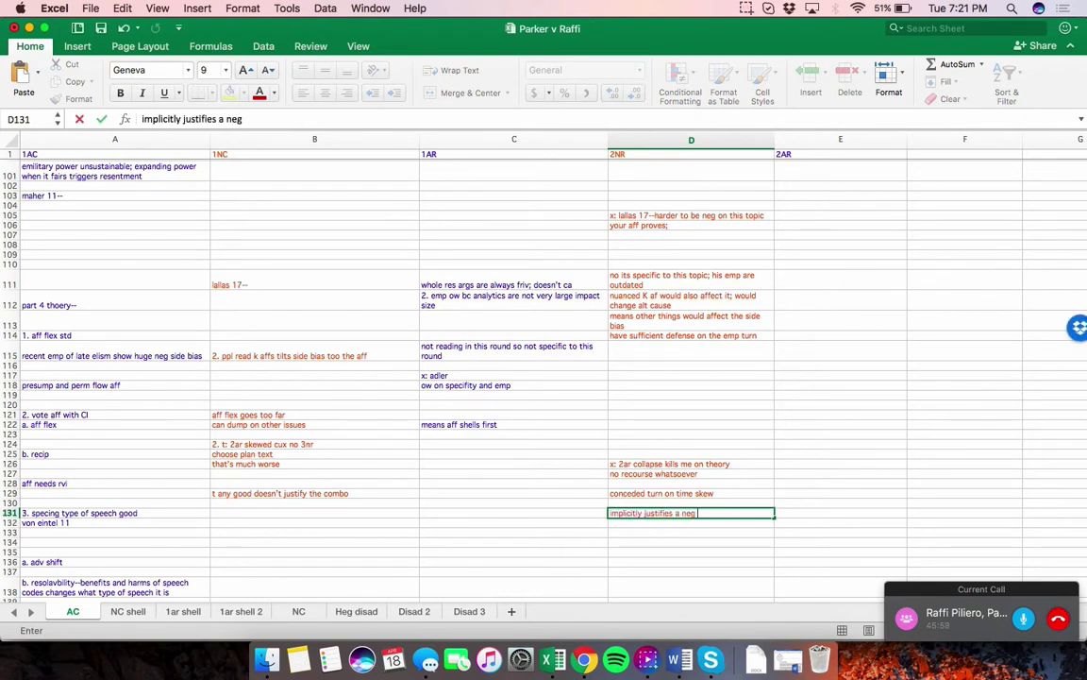
pyautogui.write(' flex std')
pyautogui.press('Return')
# Enter "solves his offense" in cell D133 of the 2NR column
pyautogui.press('Return')
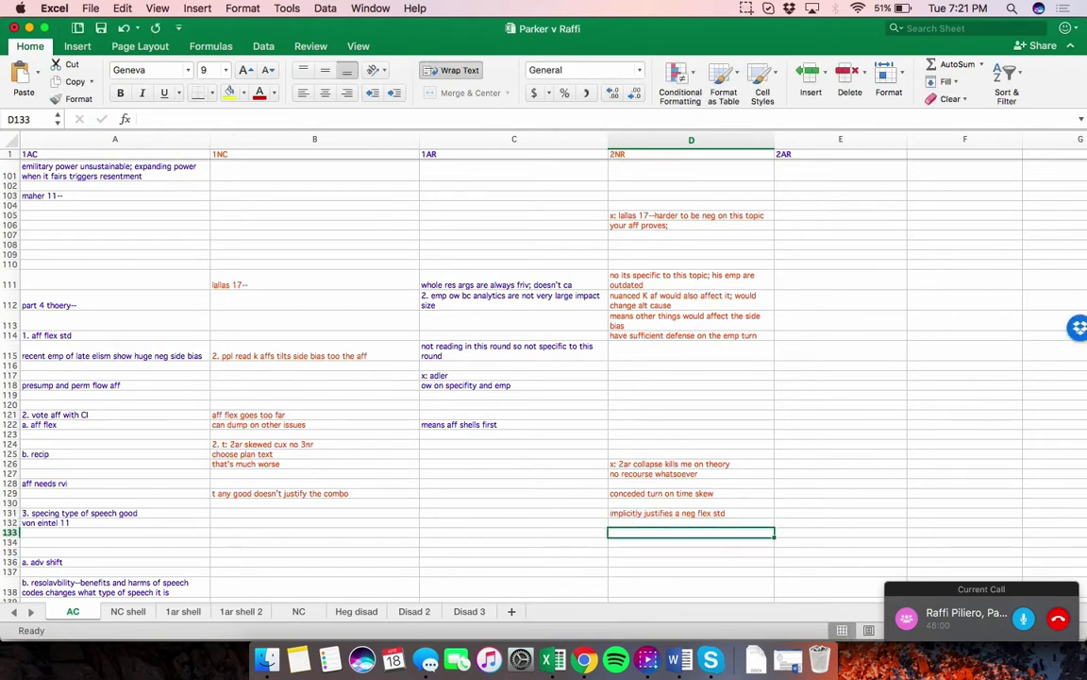
pyautogui.write('solves hi')
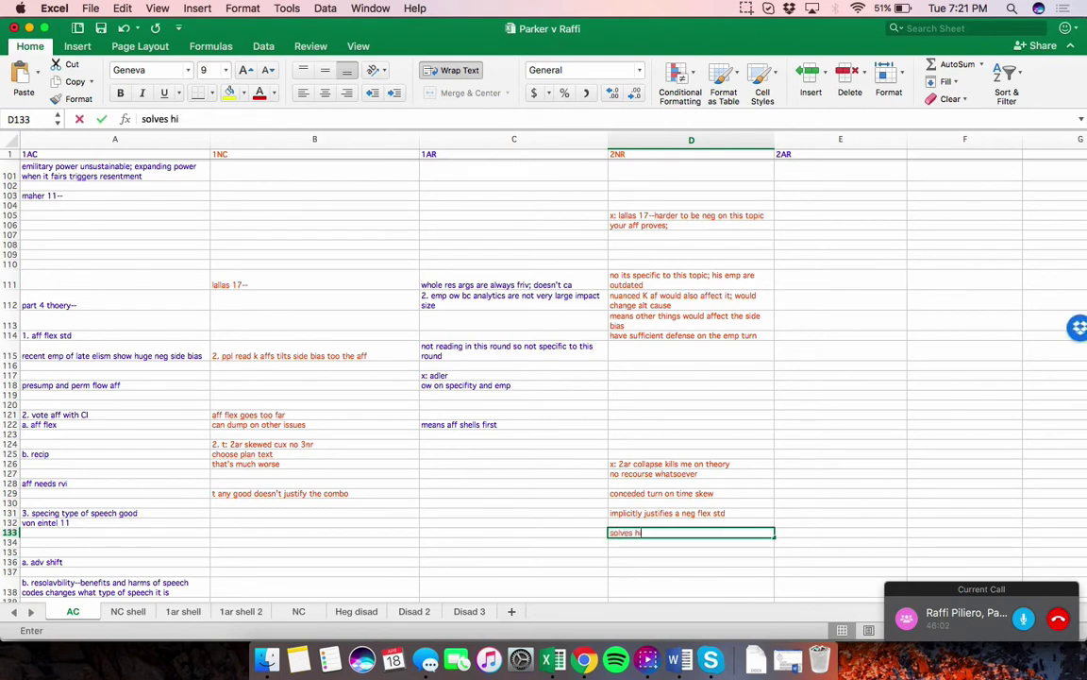
pyautogui.write('s offense')
pyautogui.press('Return')
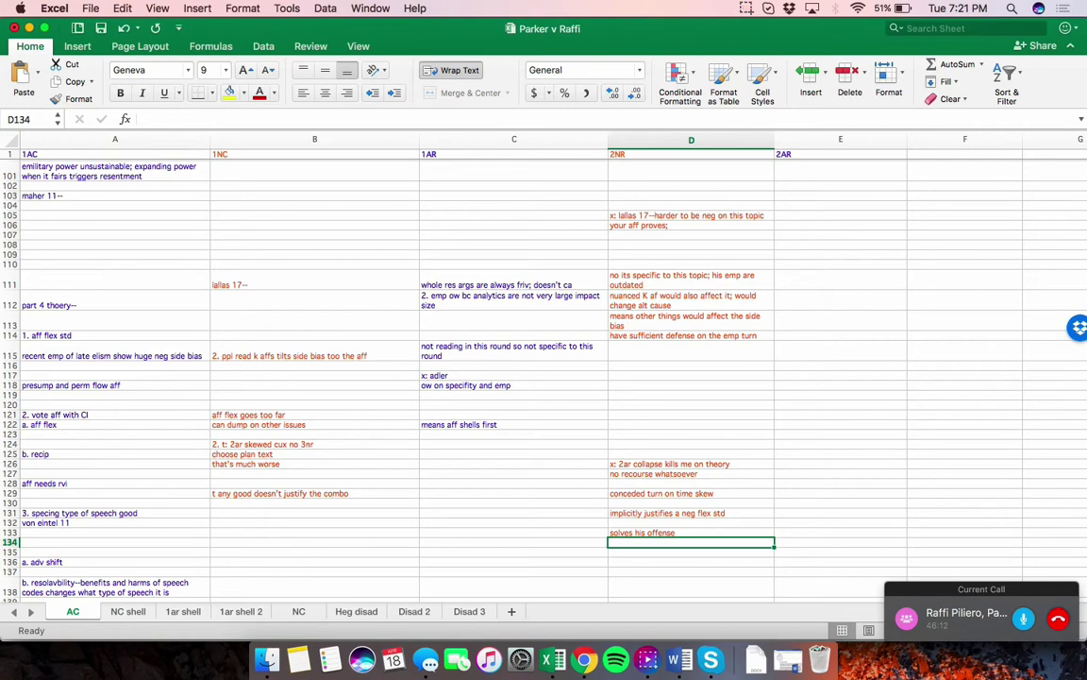
# Switch to the NC shell sheet and enter "needs offesne to the combo being good" in cell C2 of the 2NR column
pyautogui.hotkey('ctrl', 'pagedown')
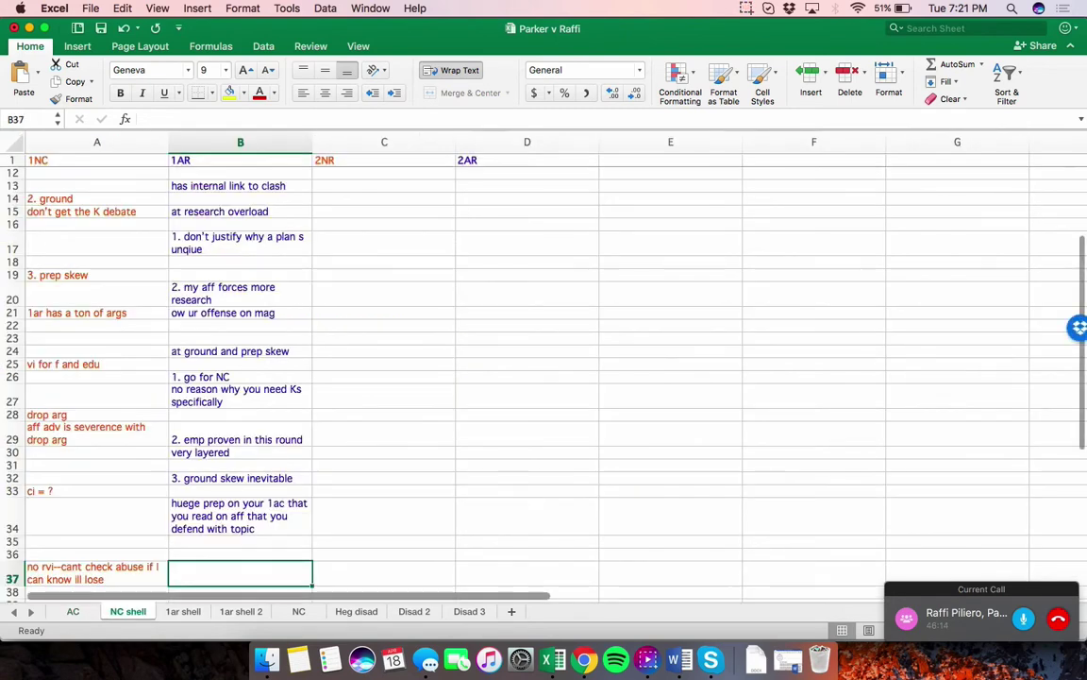
pyautogui.scroll(4, 544, 382)
pyautogui.click(384, 173)
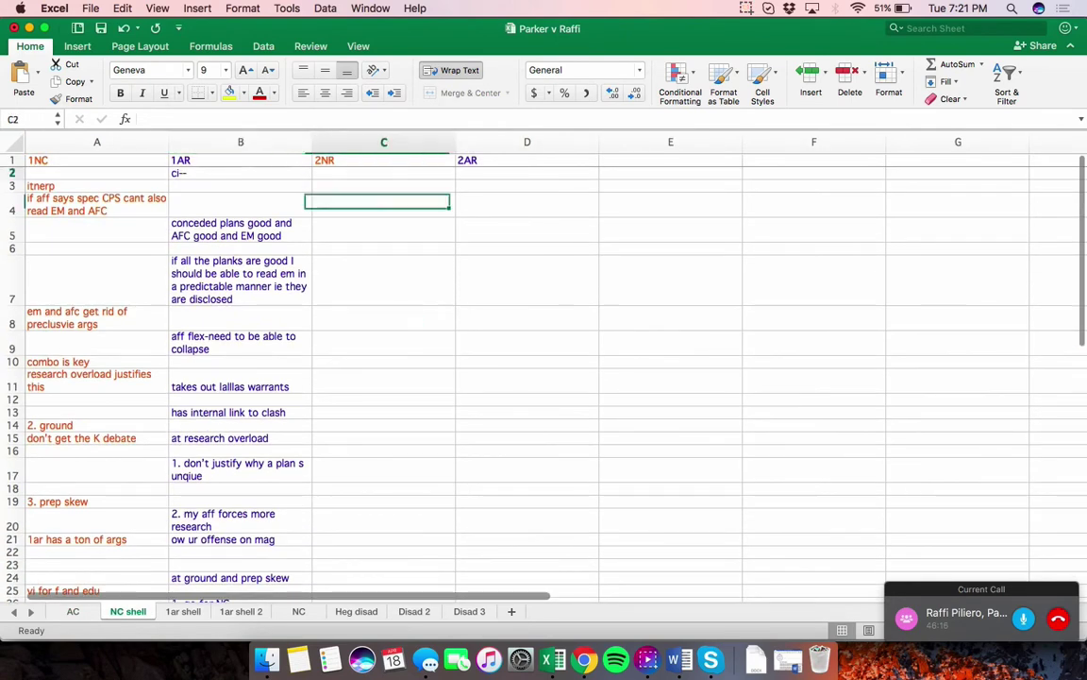
pyautogui.write('needs offesne t')
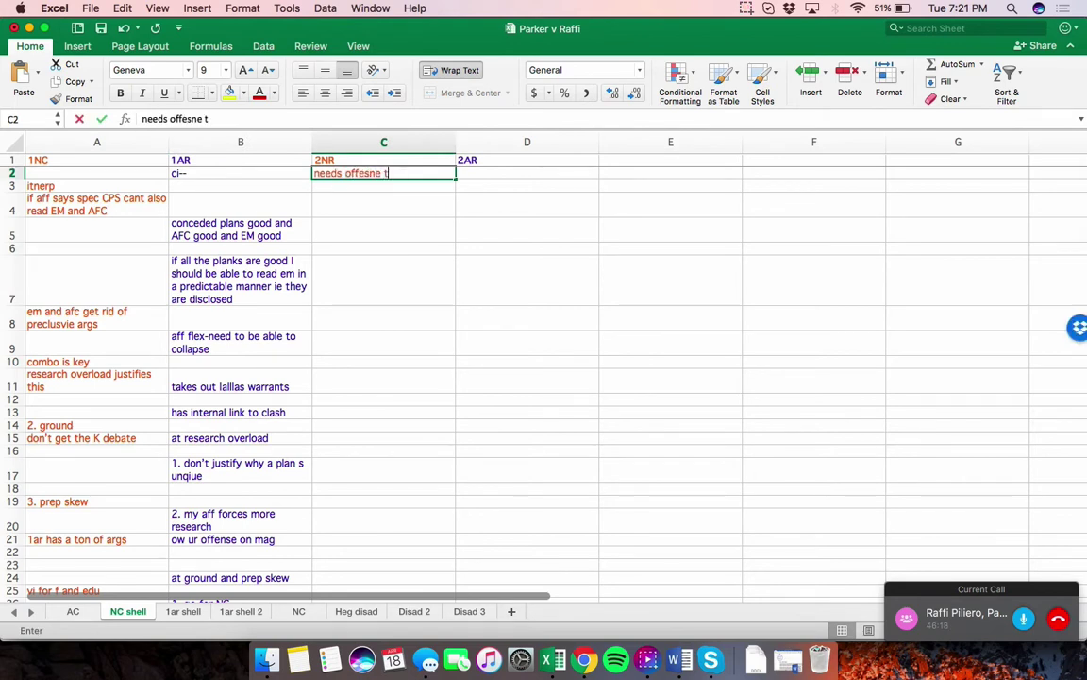
pyautogui.write('o the combo being good')
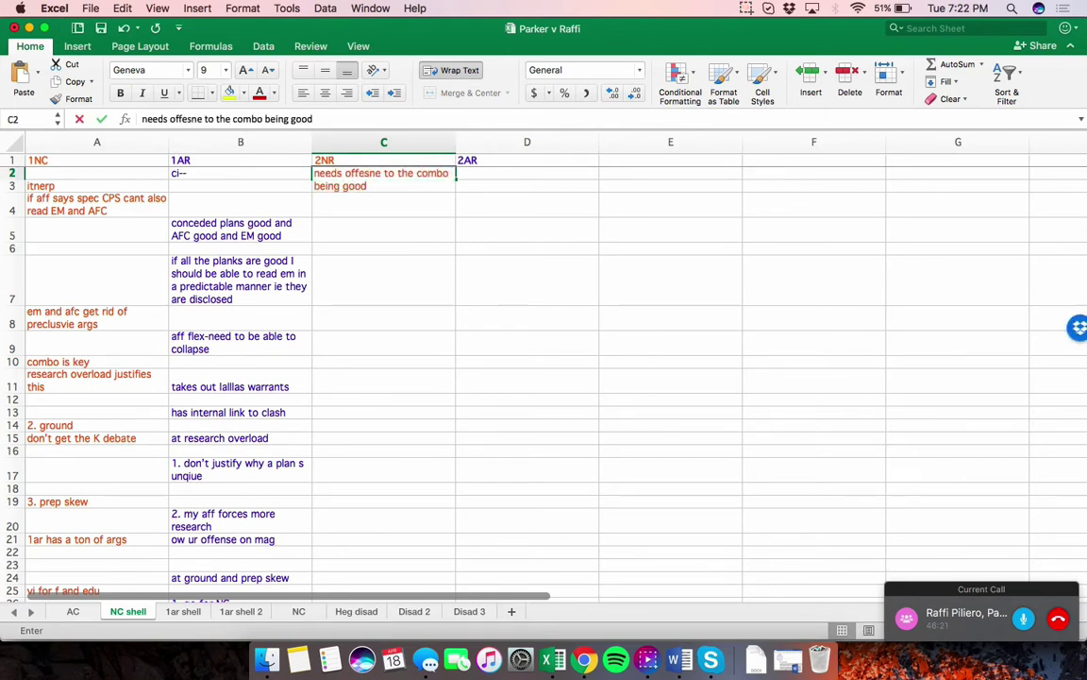
pyautogui.press('Return')
pyautogui.scroll(-1, 306, 285)
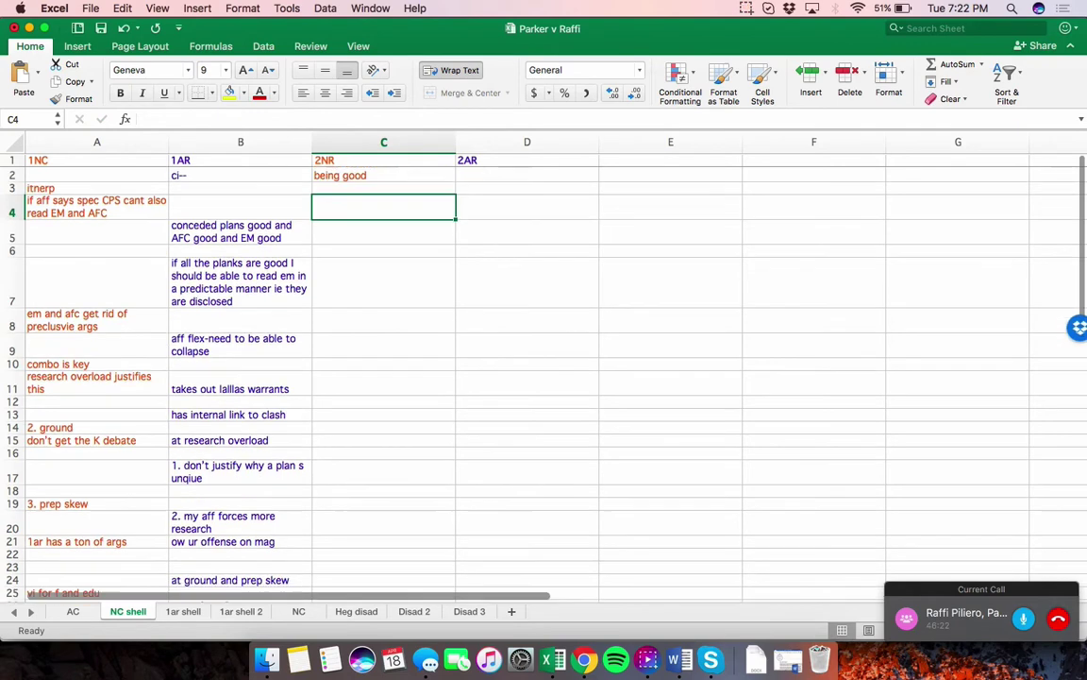
# Enter "x: edu offense--research overload is good; shot urself on the food; should consider multiple layers; engage aff from multiple layers" in cell C4
pyautogui.press('Return')
pyautogui.write('x:')
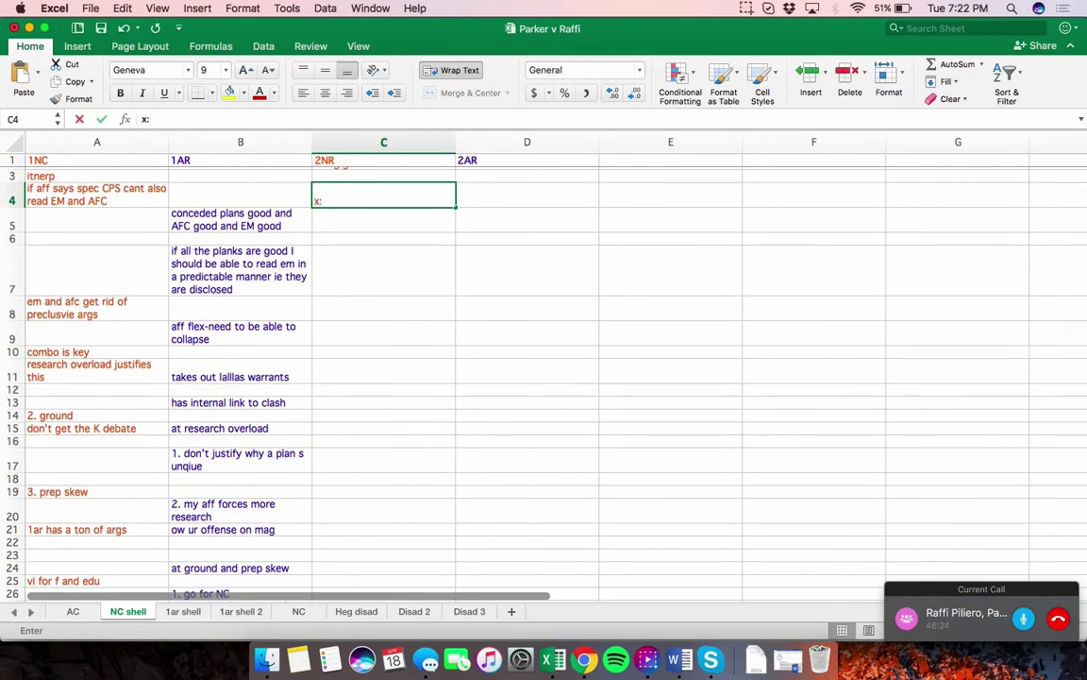
pyautogui.write(' edu offense--res')
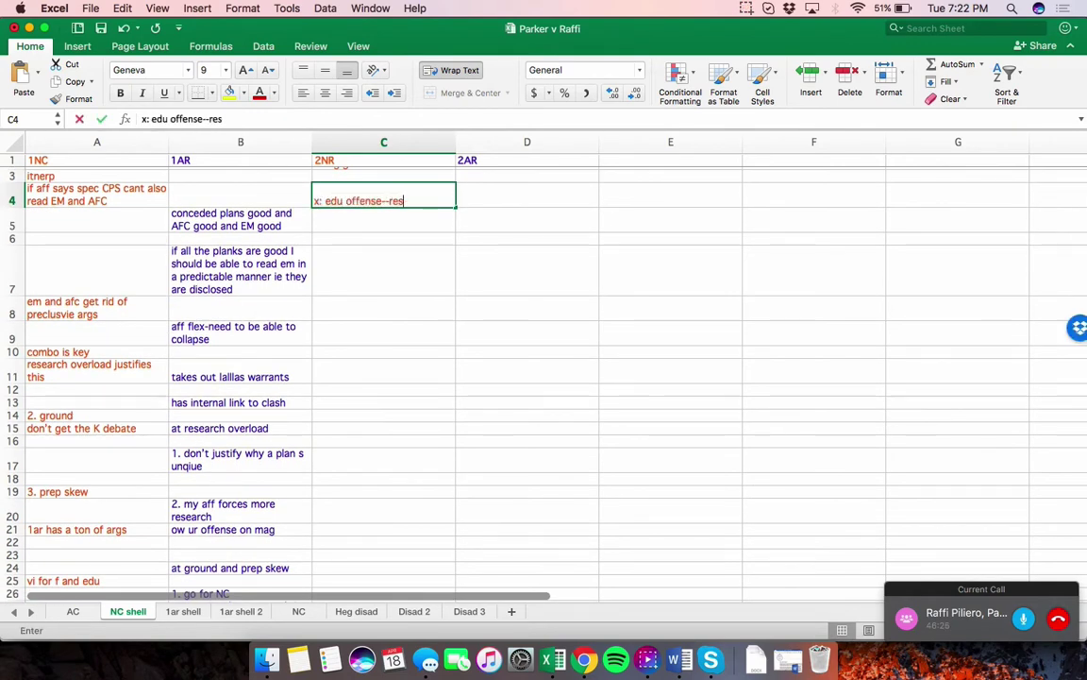
pyautogui.write('earch overload is good;')
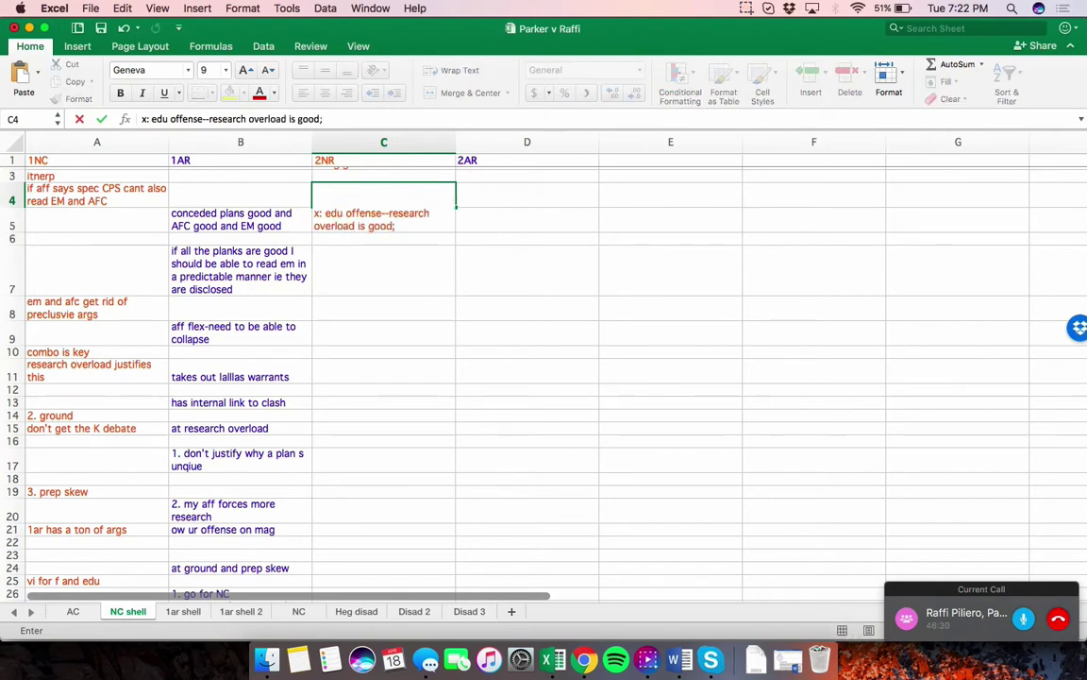
pyautogui.write(' shot urself')
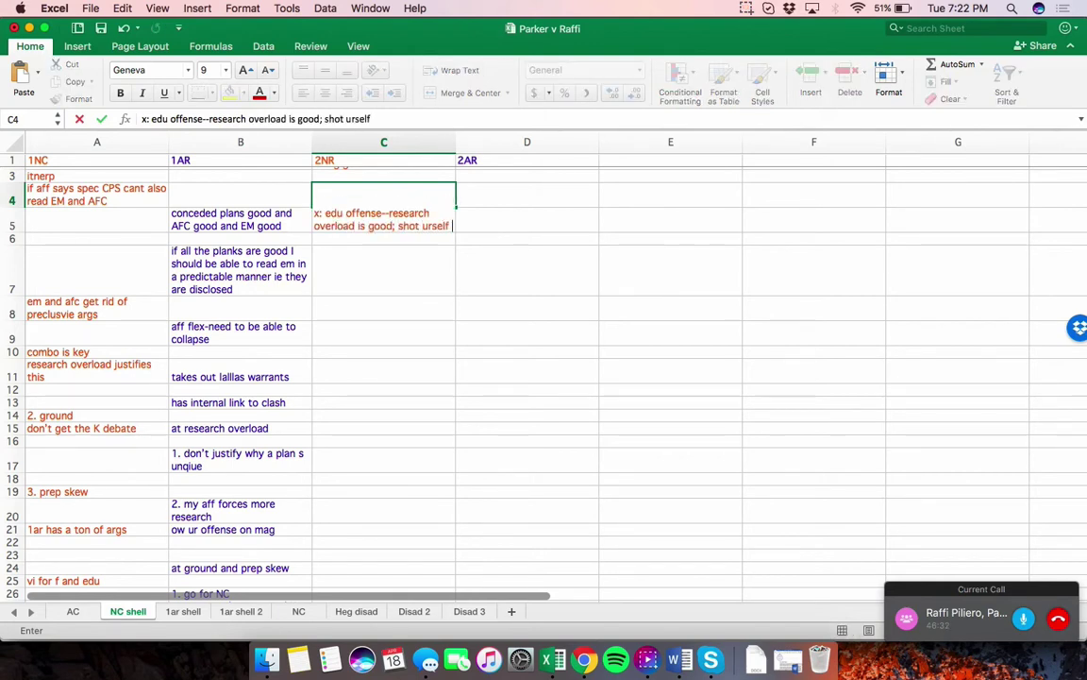
pyautogui.write(' on the food')
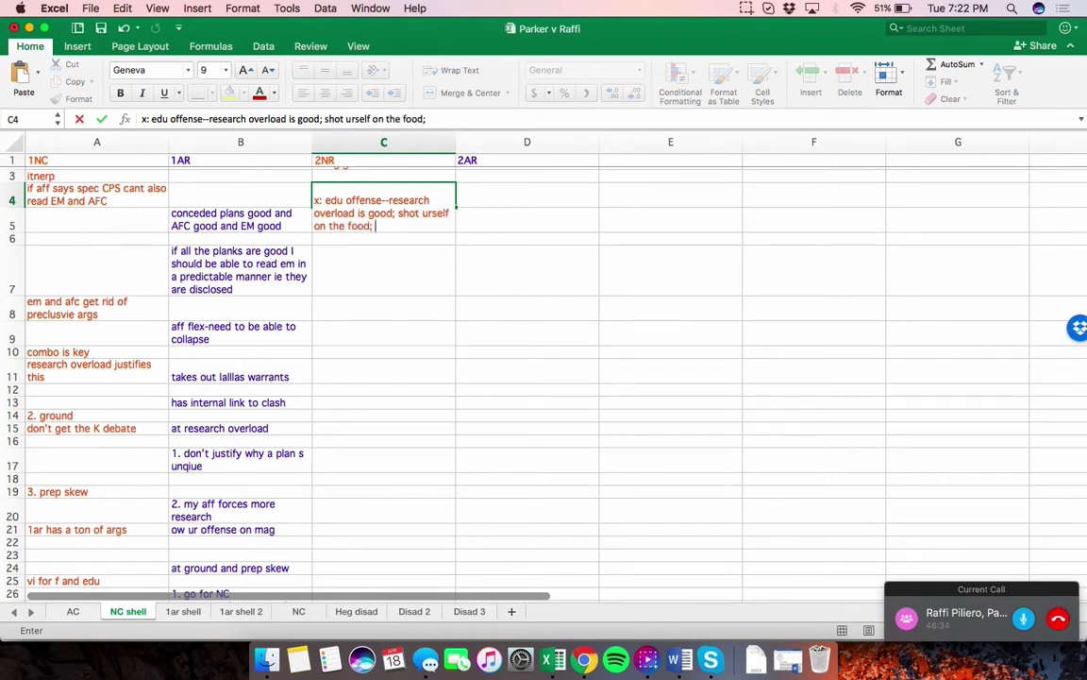
pyautogui.write('; should consider multiple l')
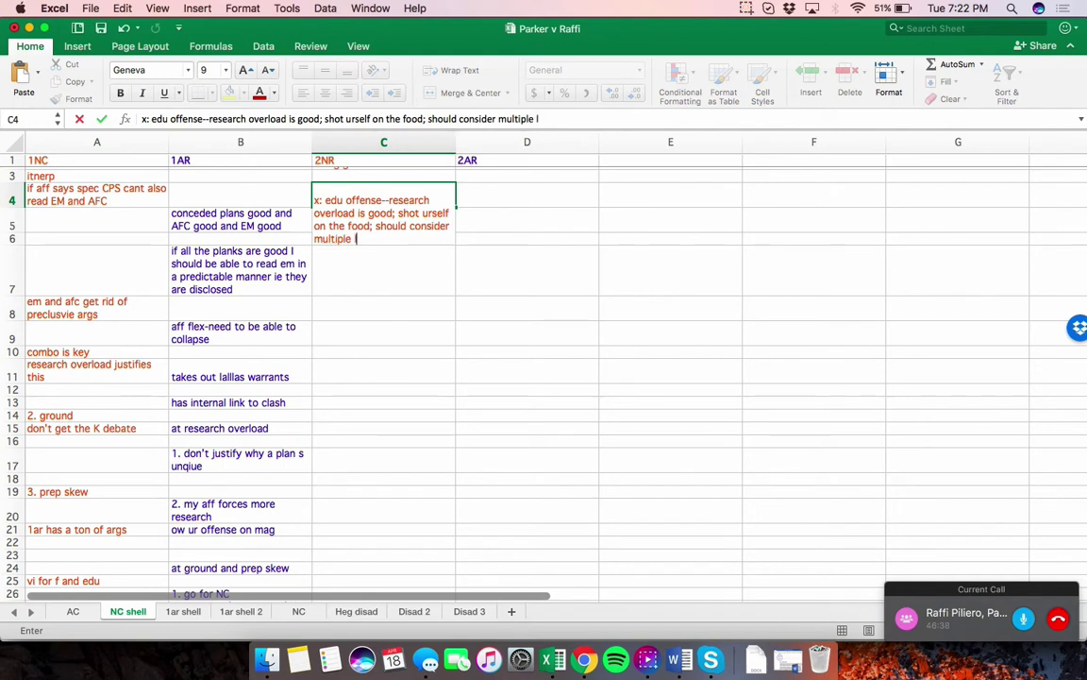
pyautogui.write('ayers; engage aff m')
pyautogui.press('BackSpace')
pyautogui.write('f')
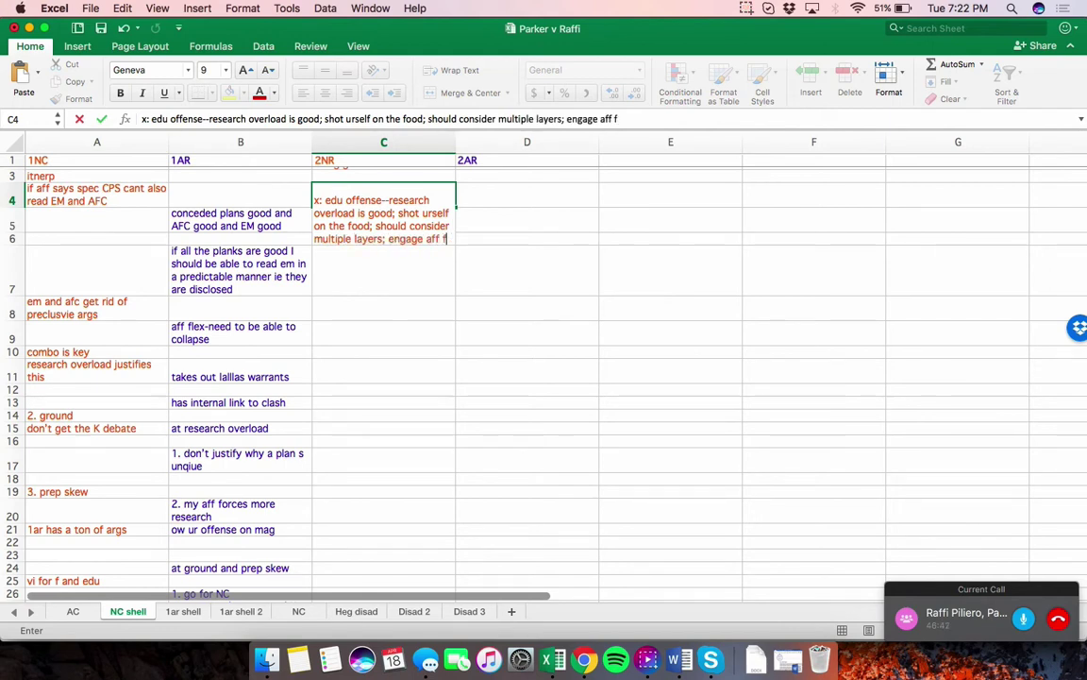
pyautogui.write('rom multiple lay')
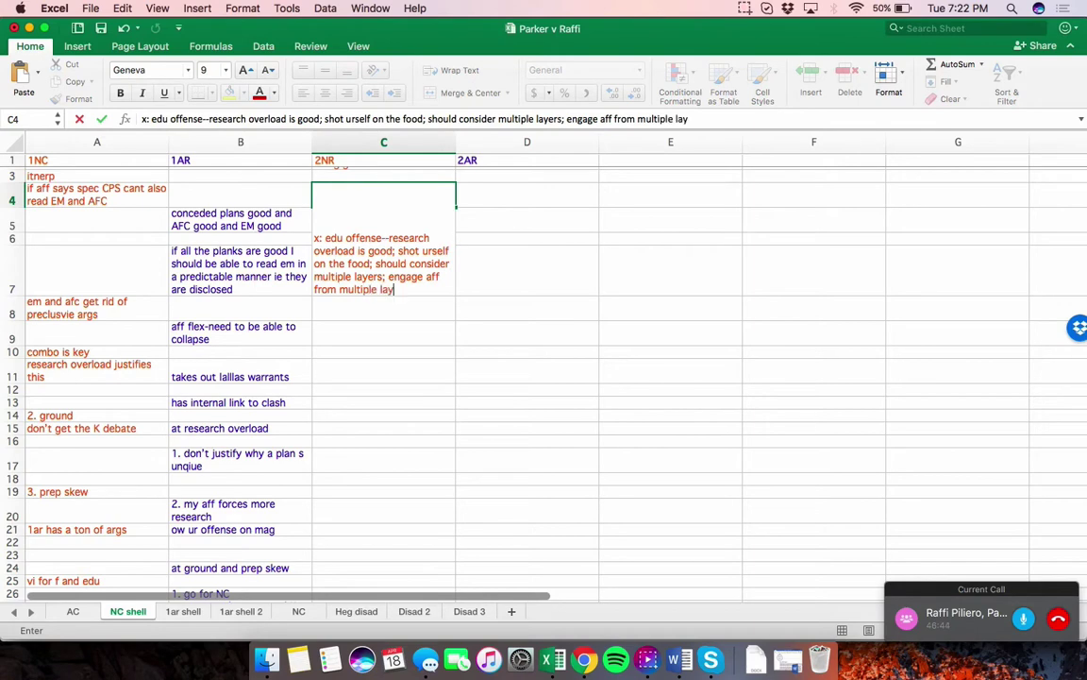
pyautogui.write('ers')
pyautogui.press('Return')
pyautogui.press('Return')
pyautogui.scroll(-1, 544, 378)
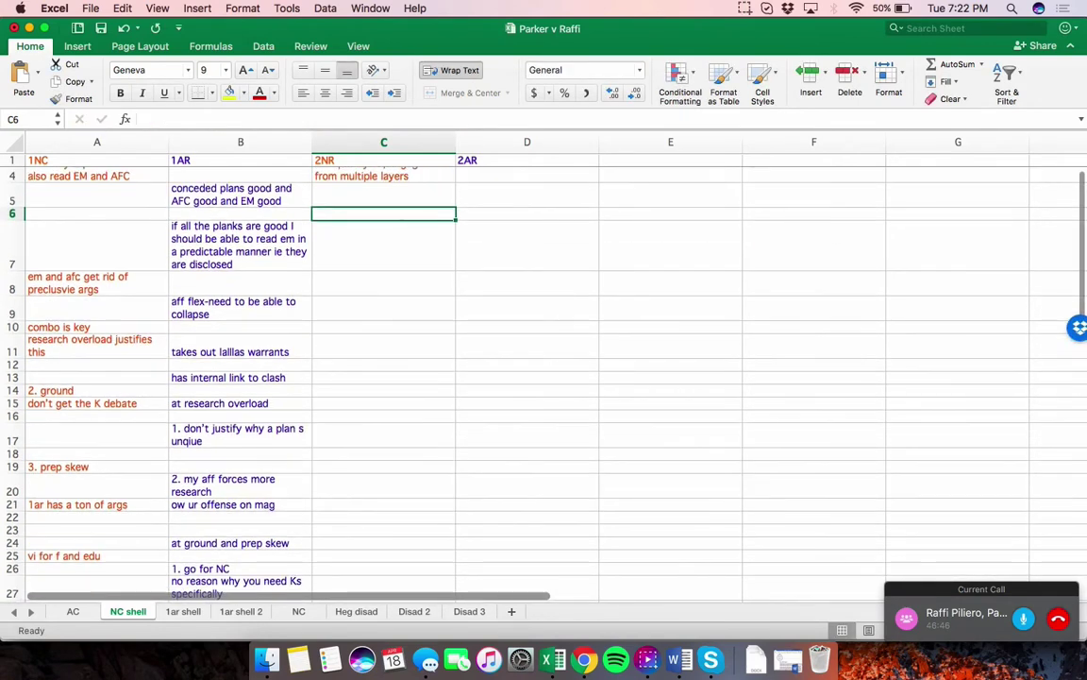
# Enter "not either or; and and; more layers = more critical thinking" in cell C20, beside the 1AR's point about forcing more research
pyautogui.click(383, 467)
pyautogui.press('Down')
pyautogui.write('not eit')
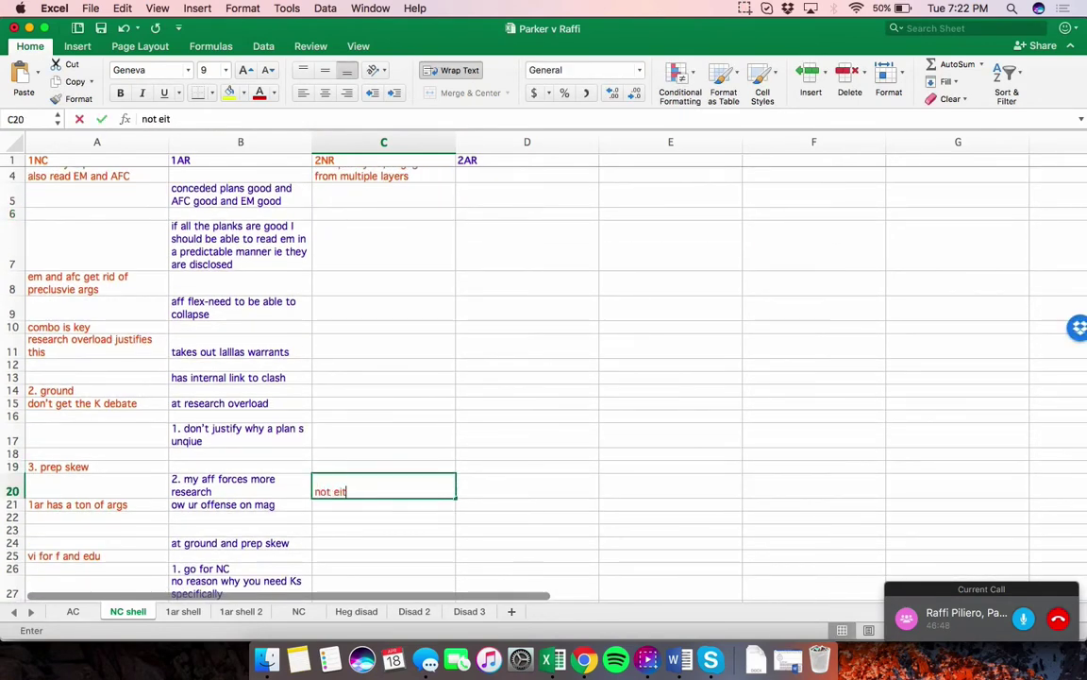
pyautogui.write('her or; and and; ')
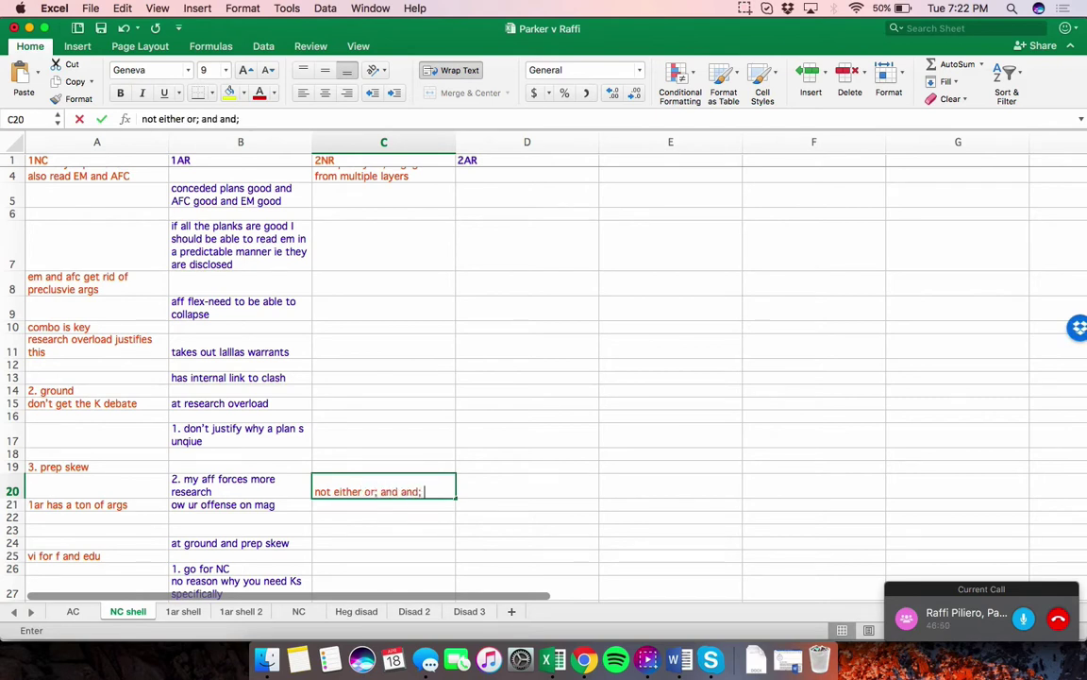
pyautogui.write('more layers = more c')
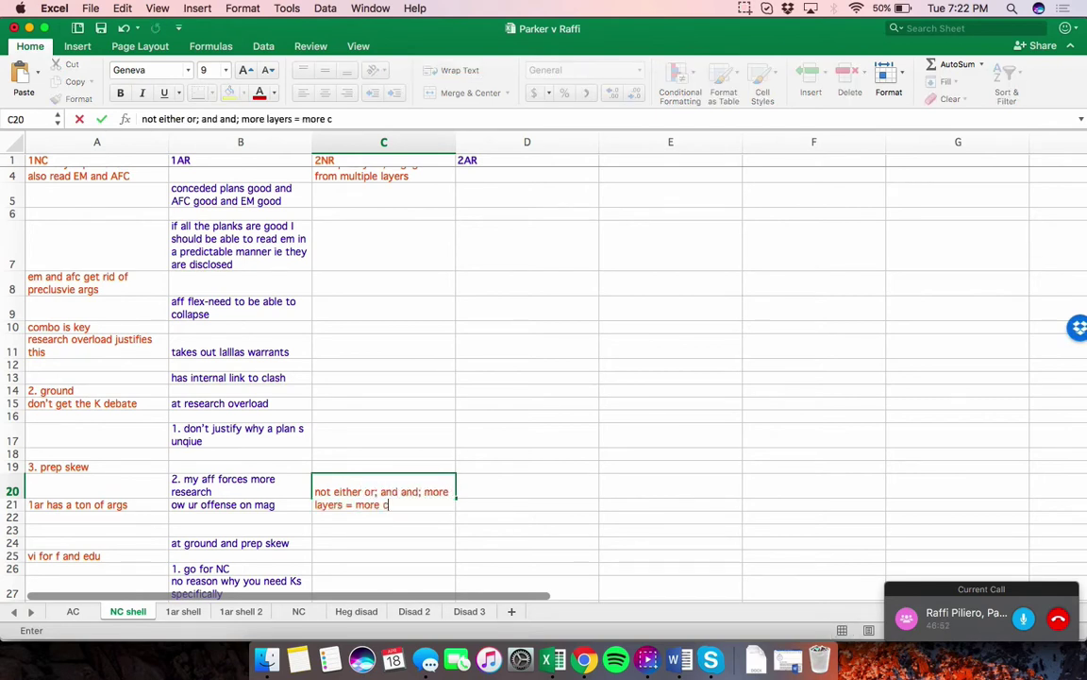
pyautogui.write('ritical thinking')
pyautogui.press('Return')
pyautogui.press('Return')
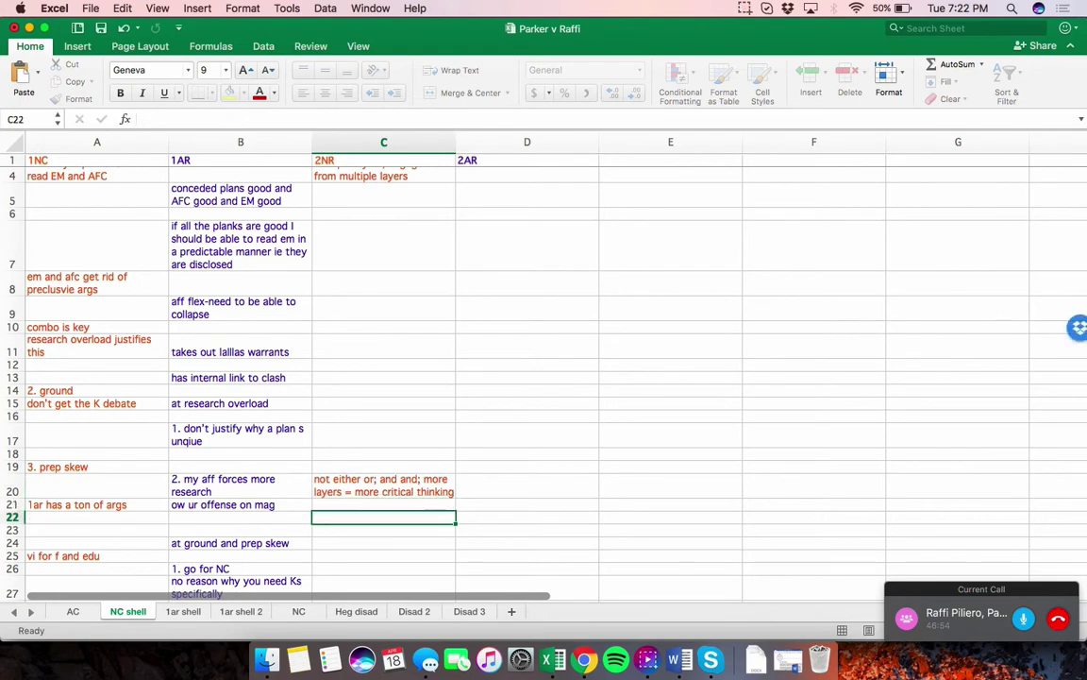
# Enter "x: prep skew--" in cell C36 and "need case variety" in cell C37 of the 2NR column
pyautogui.scroll(-5, 384, 378)
pyautogui.click(383, 521)
pyautogui.write('x: ')
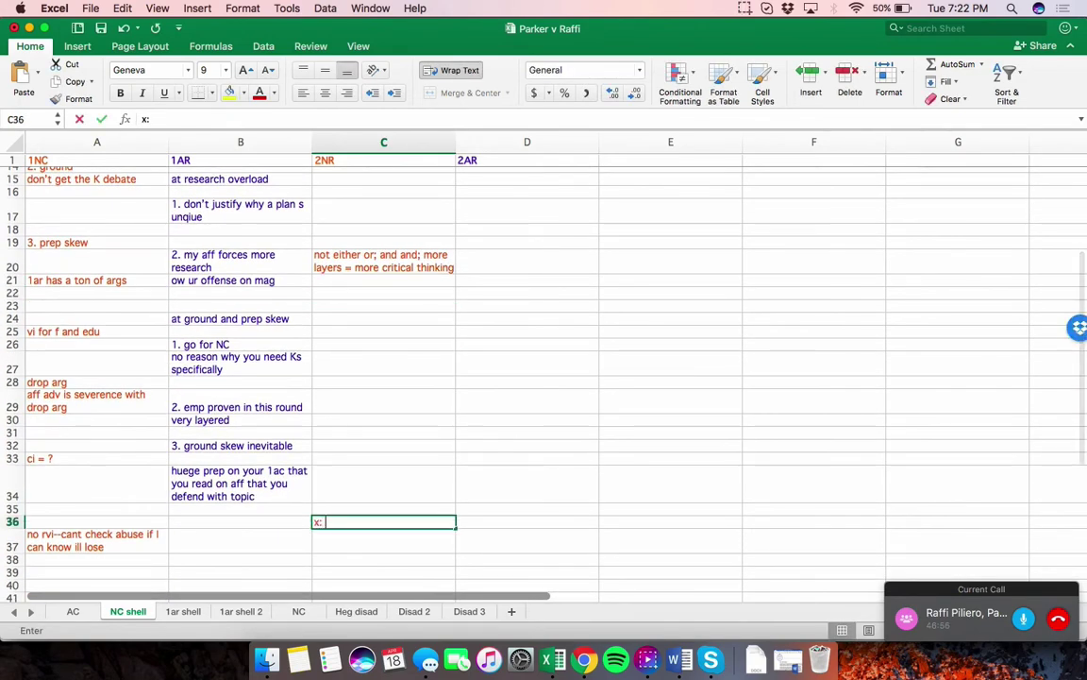
pyautogui.write(' prep skew--')
pyautogui.press('Return')
pyautogui.write('need case ')
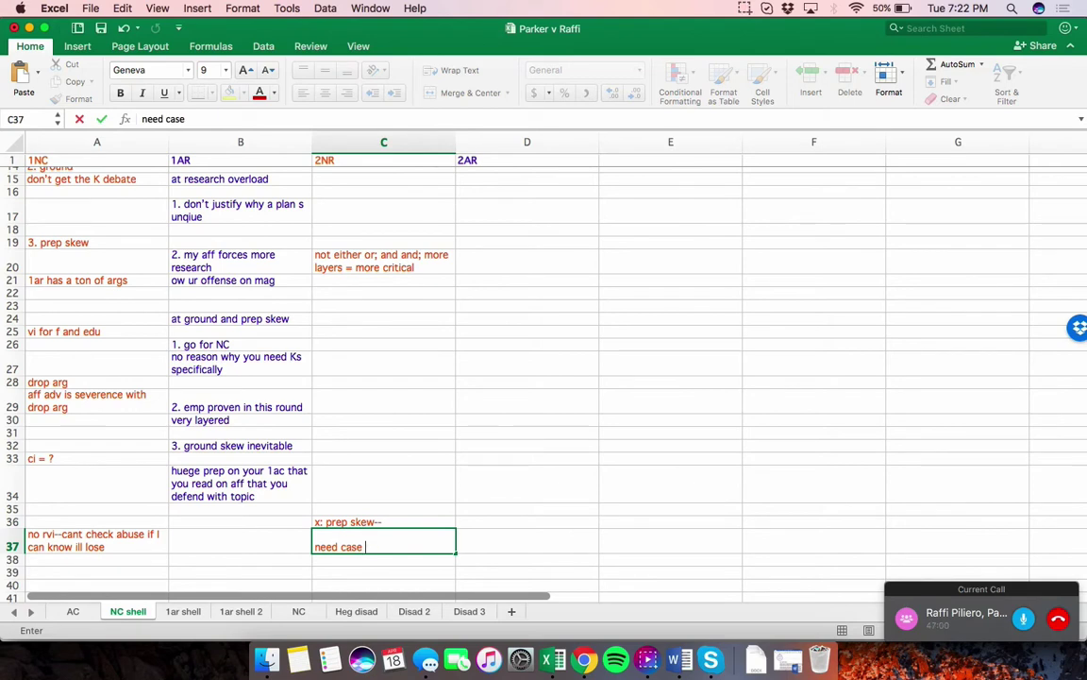
pyautogui.write('tovariety')
pyautogui.press('Return')
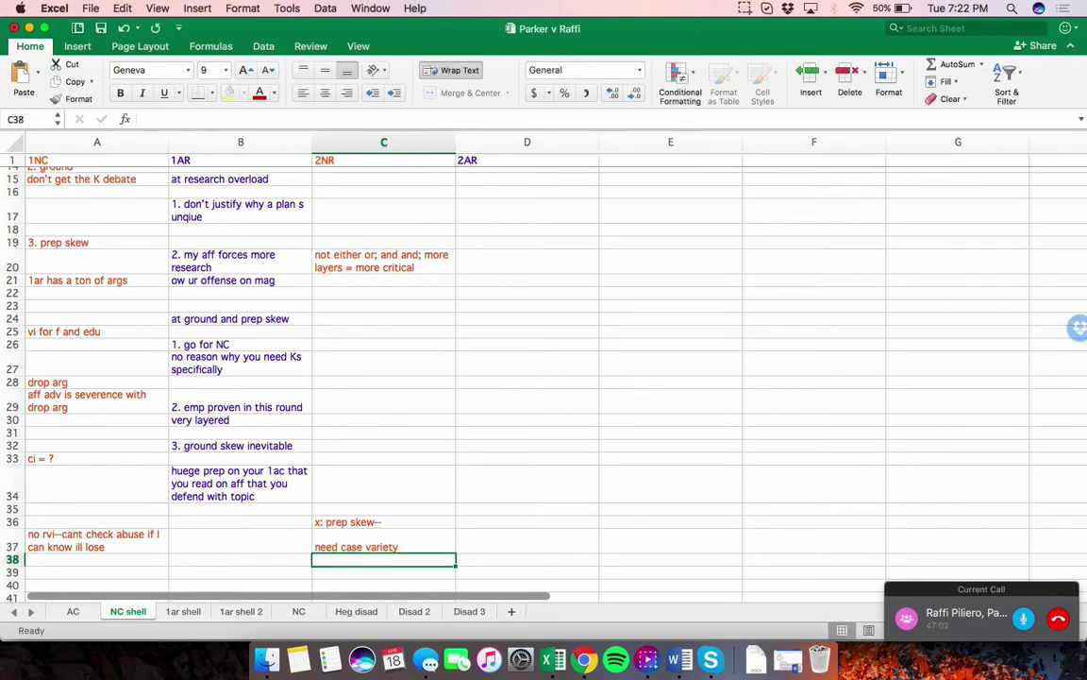
# Enter "generic Ks are better" in cell C38 and "cant weigh case" in cell C39
pyautogui.write('generic Ks are better')
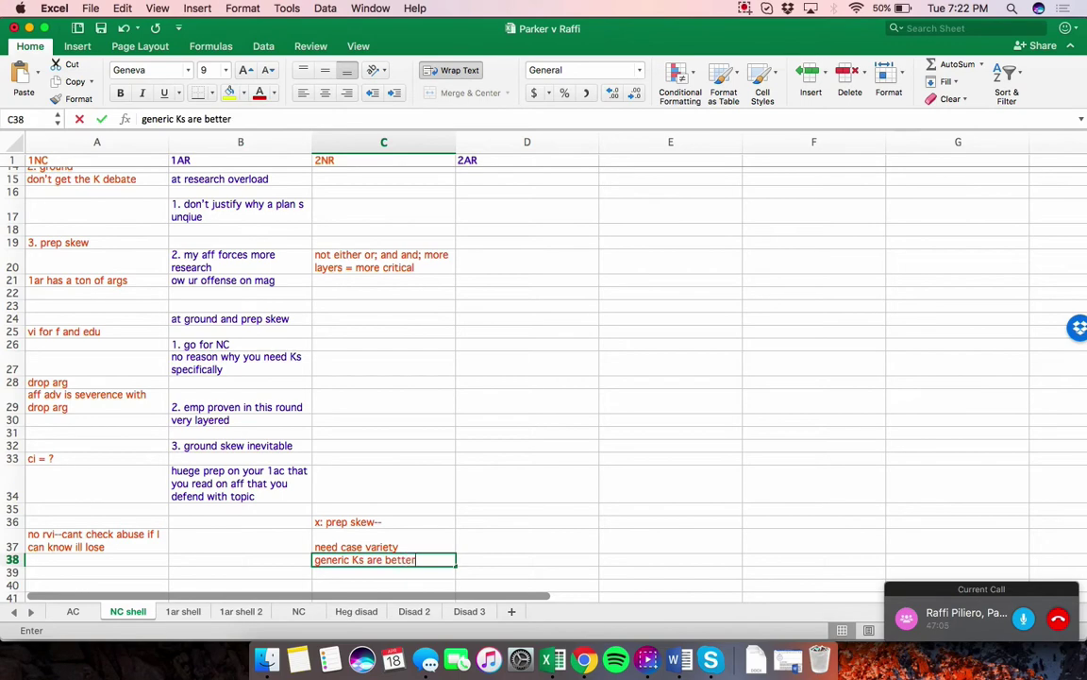
pyautogui.press('Return')
pyautogui.write('cant weigh case')
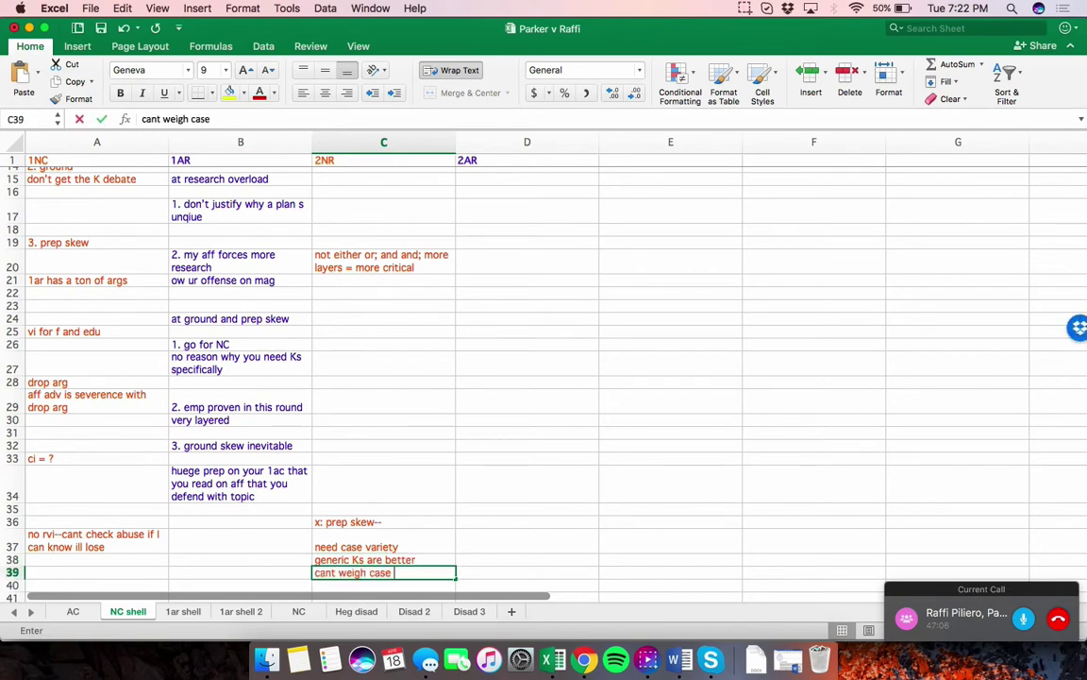
pyautogui.press('Return')
pyautogui.press('Return')
# Enter "could just turn aff and turn" in cell C41, muting the microphone of the ongoing call midway
pyautogui.write('could just turn aff and')
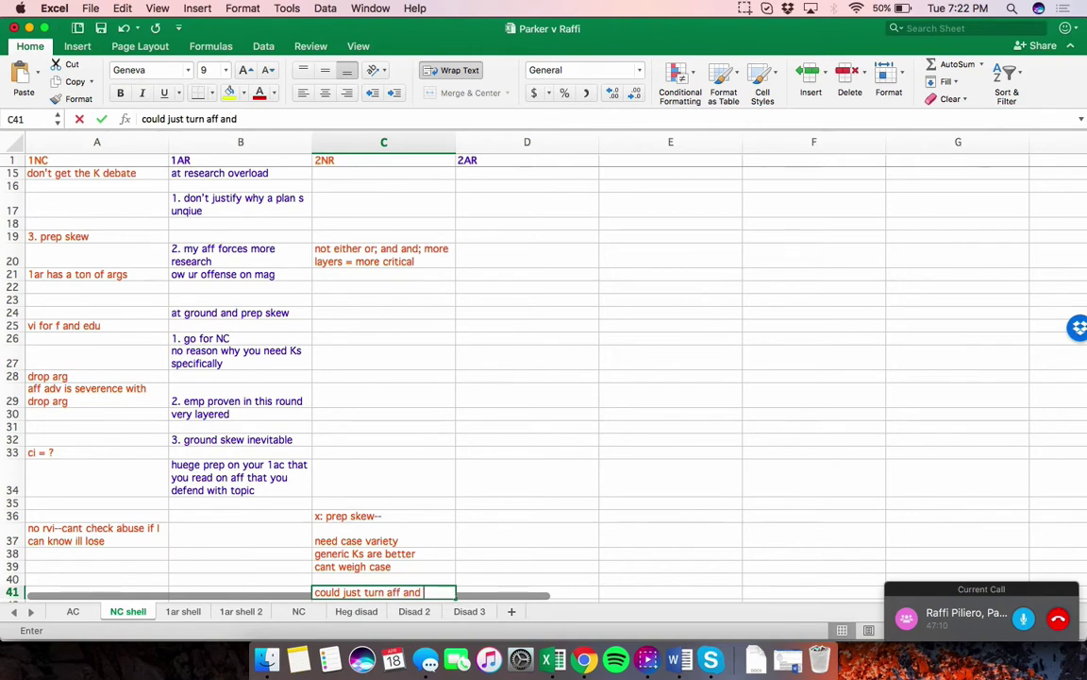
pyautogui.click(1024, 619)
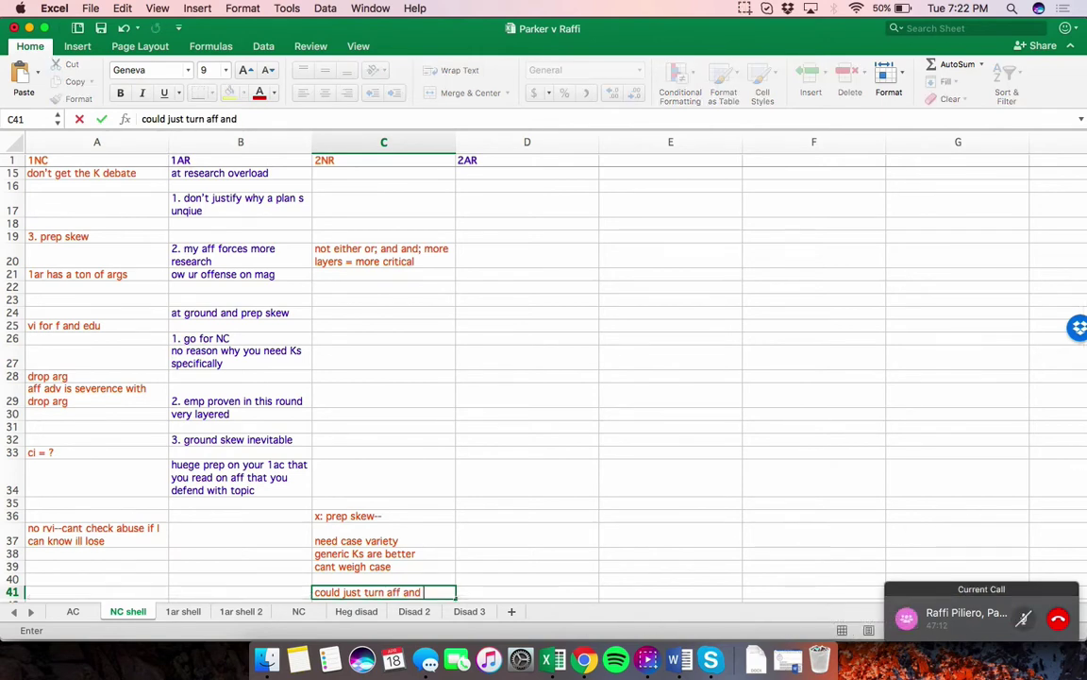
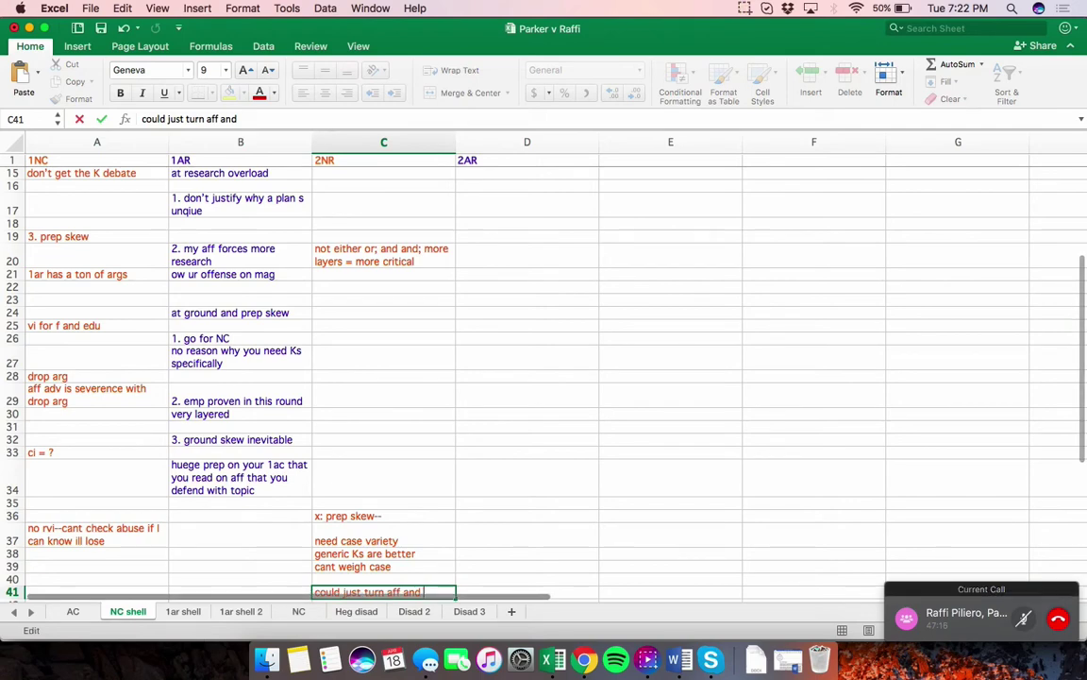
pyautogui.write('turn')
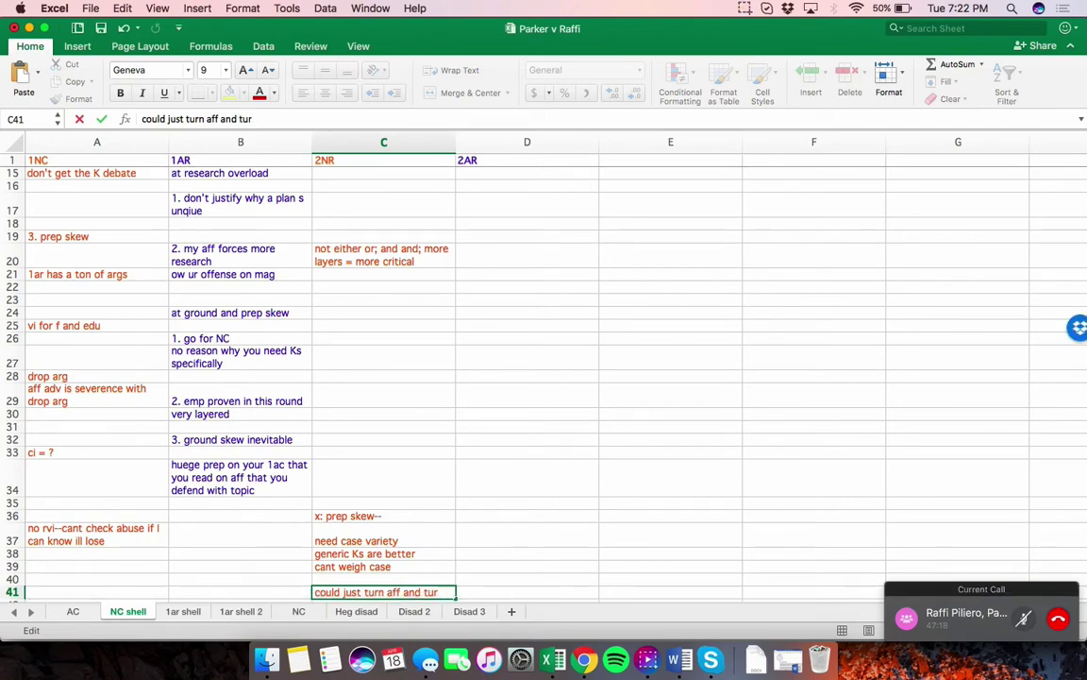
pyautogui.press('Return')
pyautogui.press('Return')
pyautogui.press('Return')
pyautogui.press('Return')
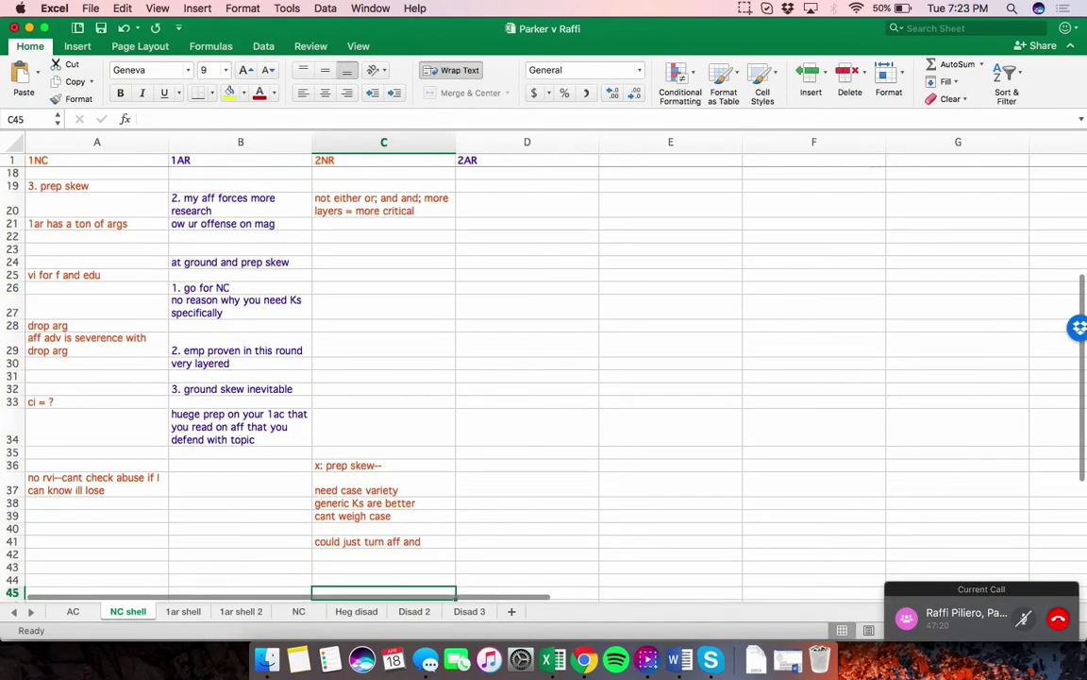
# Enter "scalar impact" in cell C33 and "winning shell clearly" in cell C34
pyautogui.click(383, 401)
pyautogui.write('scalar impact')
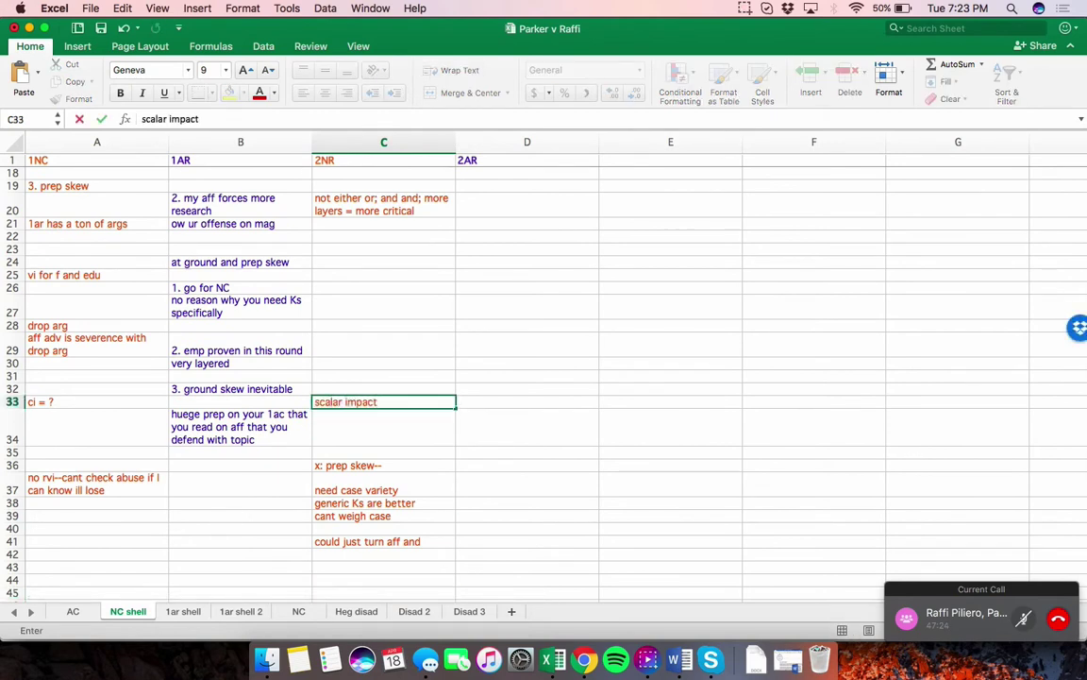
pyautogui.press('Return')
pyautogui.write('win')
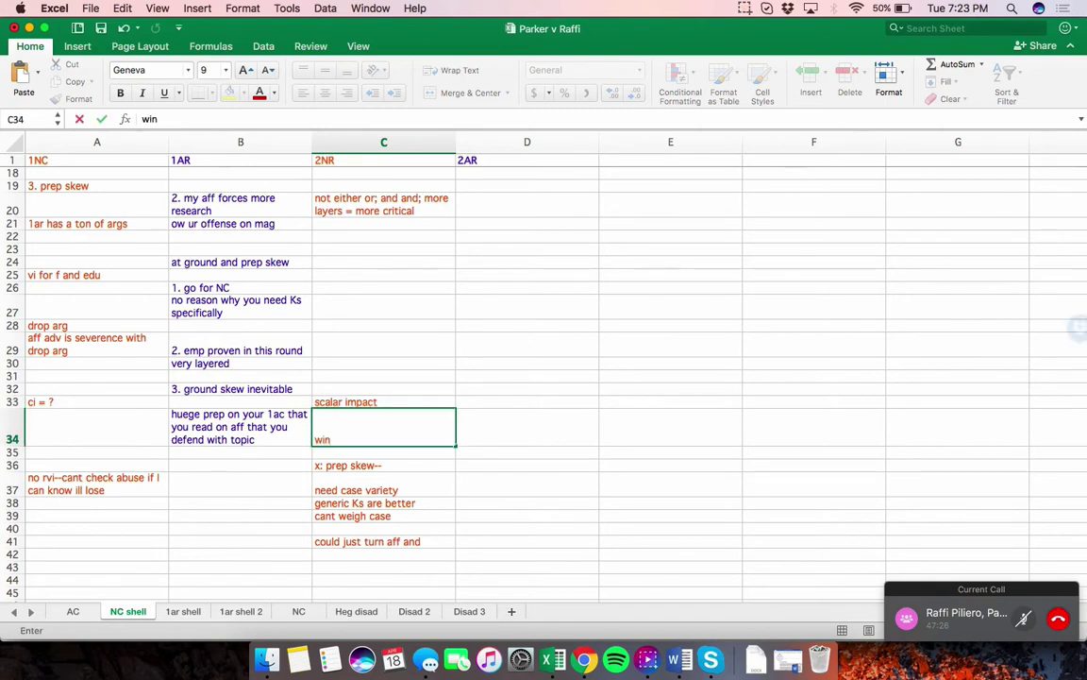
pyautogui.write('ning shell clear')
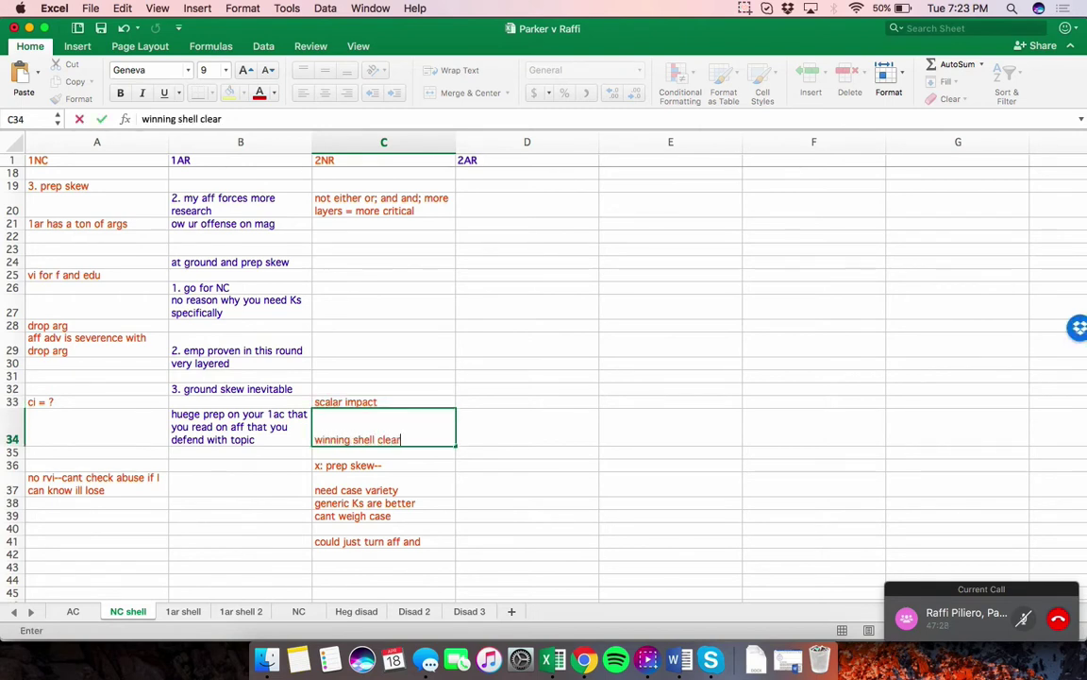
pyautogui.write('ly')
pyautogui.press('Return')
# Enter "my mom was talkin didn't hear" in cell C29, beside the 1AR's "emp proven in this round" point
pyautogui.press('Up')
pyautogui.press('Up')
pyautogui.press('Up')
pyautogui.press('Up')
pyautogui.press('Up')
pyautogui.press('Up')
pyautogui.write('my')
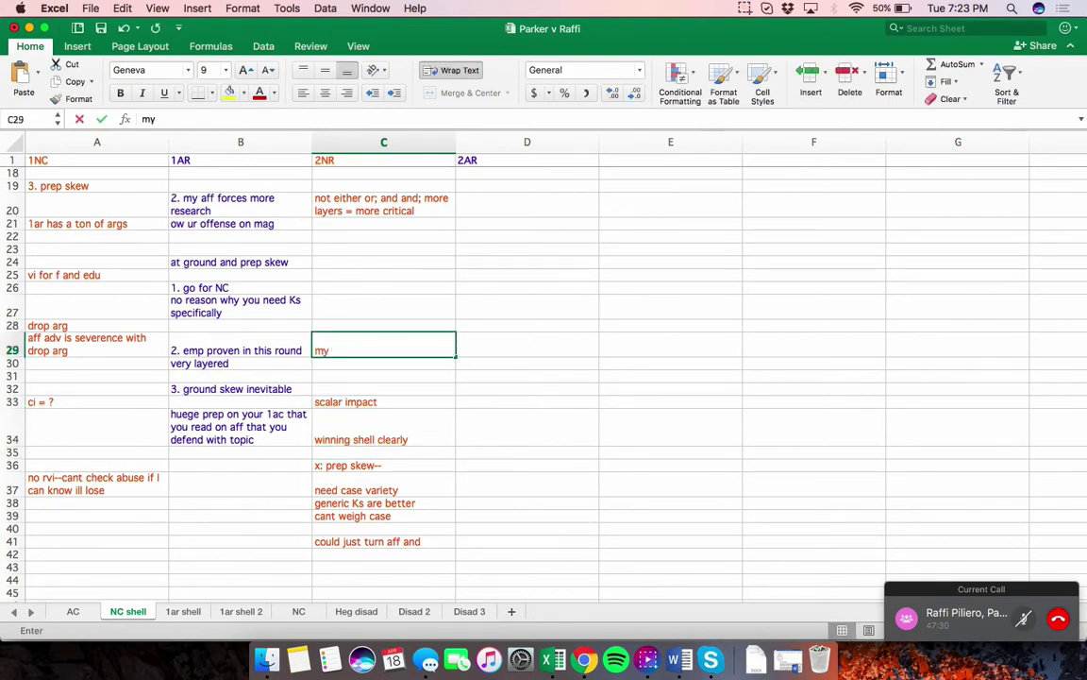
pyautogui.write(' mom was talkin did')
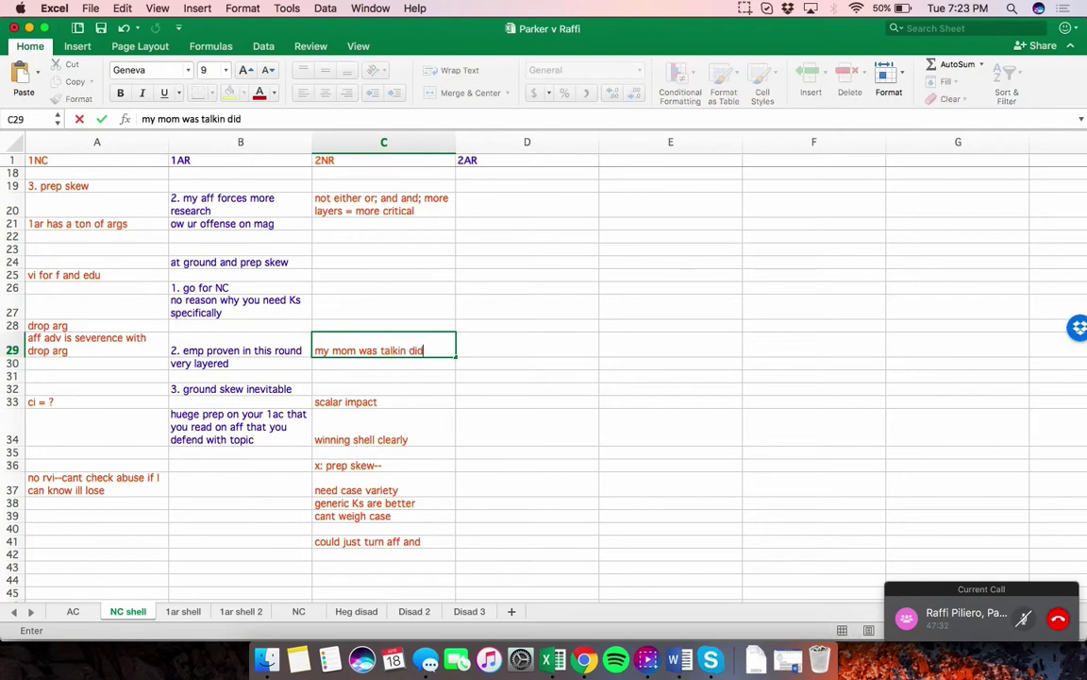
pyautogui.write("n't hear")
pyautogui.press('Return')
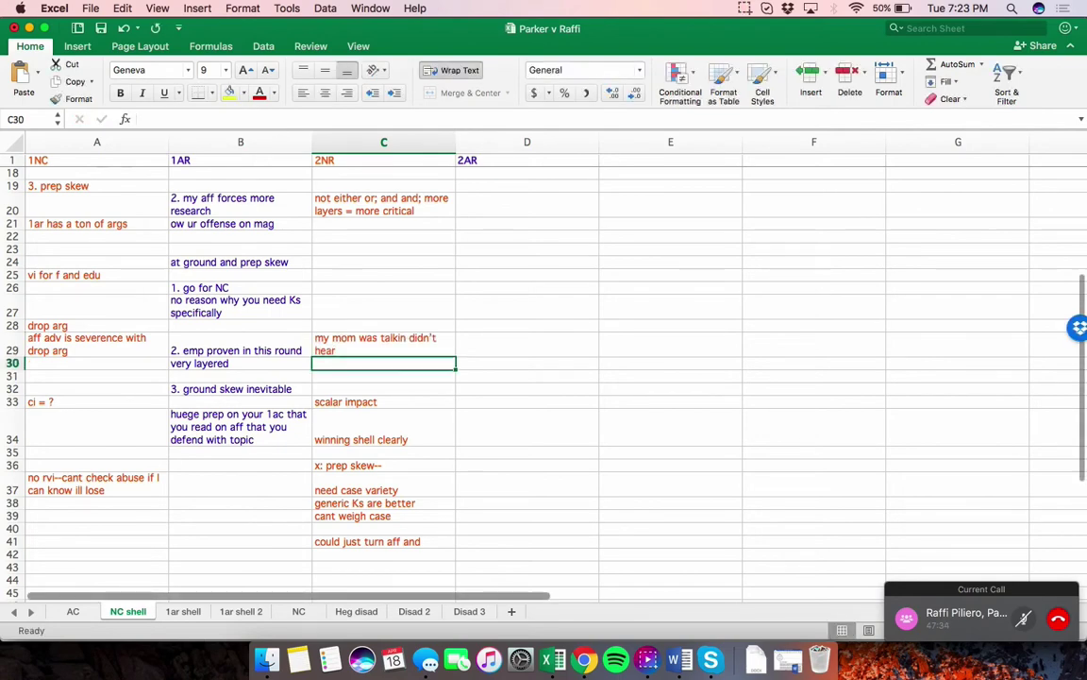
# On the 1ar shell sheet, enter "x: neg flex takes this out" in cell C2 of the 2NR column
pyautogui.hotkey('ctrl', 'pagedown')
pyautogui.scroll(10, 468, 378)
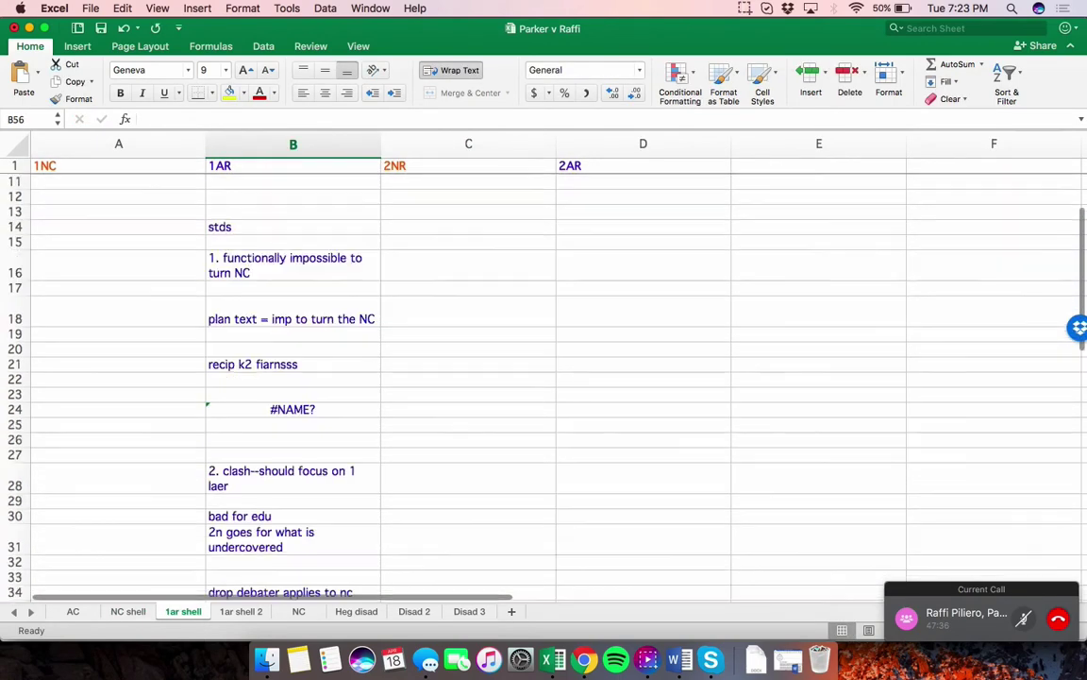
pyautogui.click(469, 195)
pyautogui.click(468, 181)
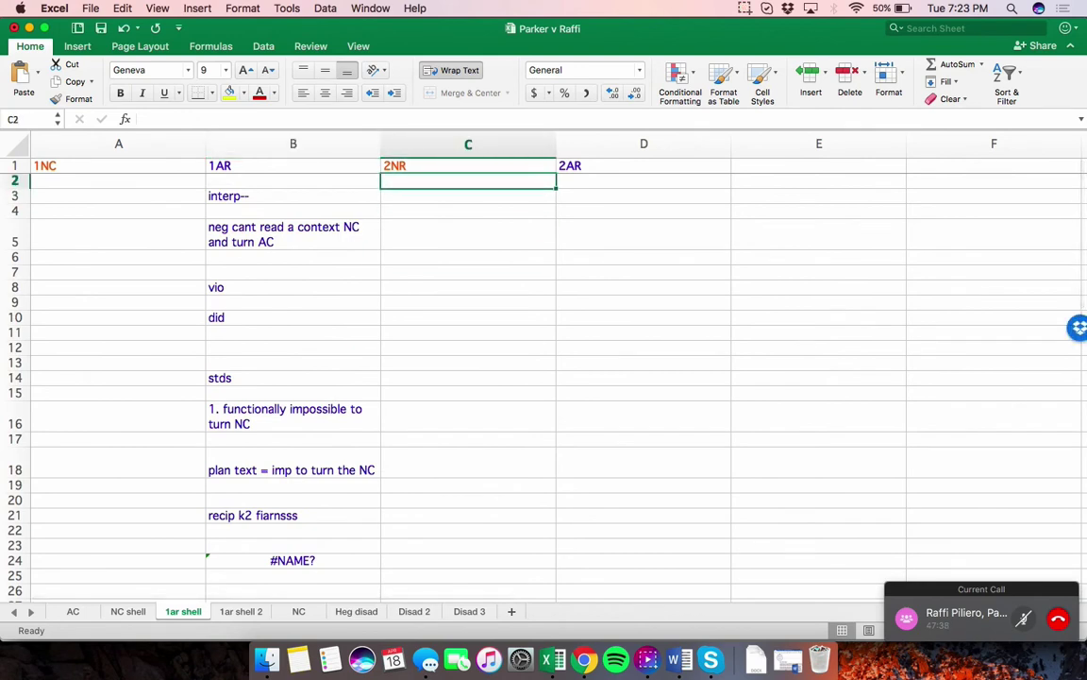
pyautogui.click(643, 180)
pyautogui.click(468, 180)
pyautogui.write('x:')
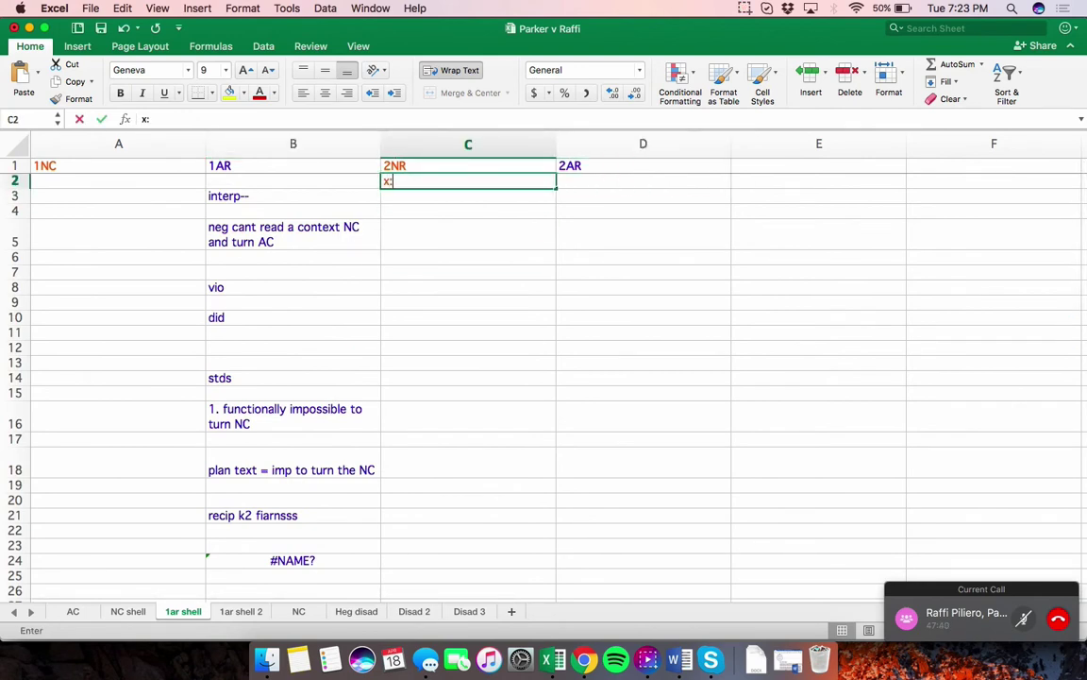
pyautogui.write(' neg flex takes this out')
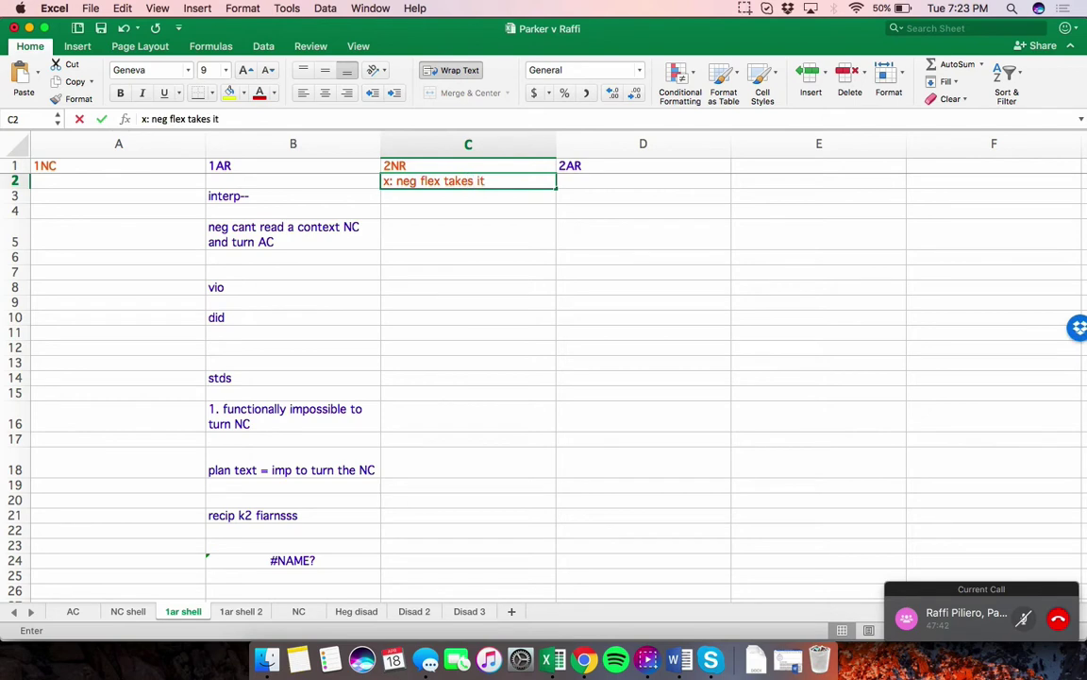
pyautogui.press('BackSpace')
pyautogui.press('BackSpace')
pyautogui.write('this out')
pyautogui.press('Return')
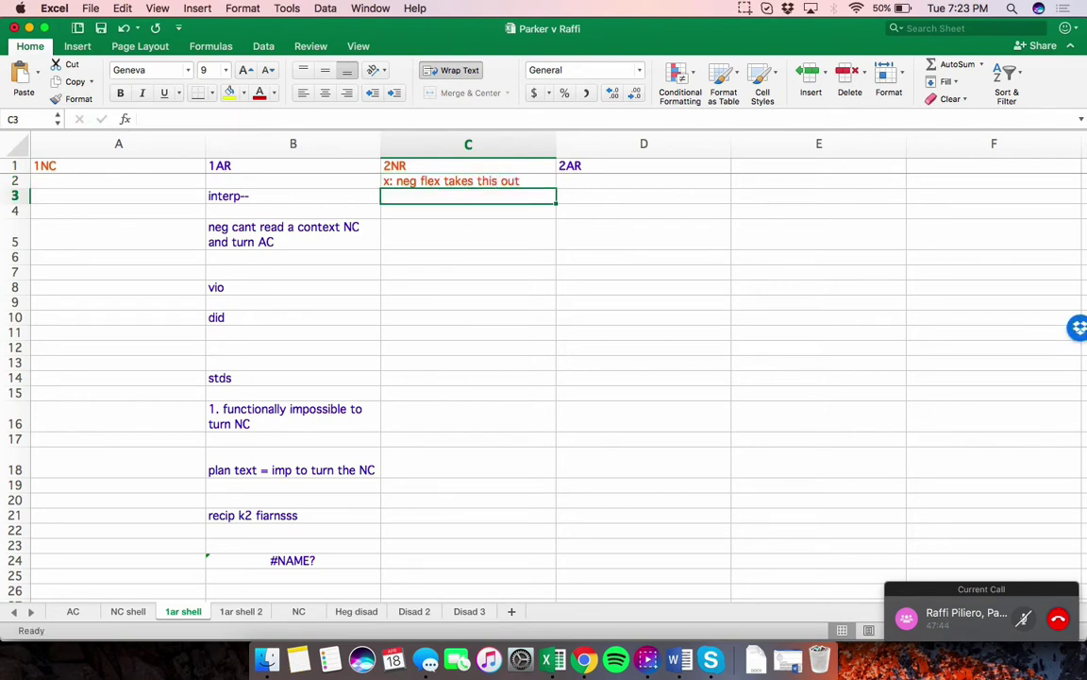
# Enter "other things can solve for aff felx" in cell C3, beside the 1AR's "interp--" entry
pyautogui.write('other things c')
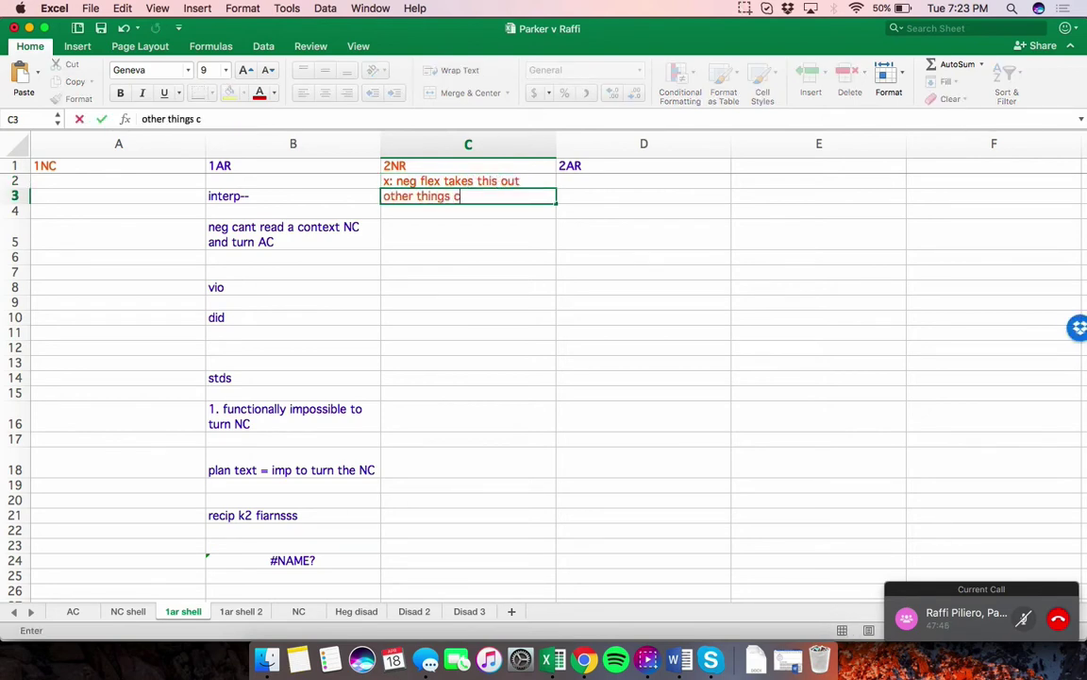
pyautogui.write('an sol')
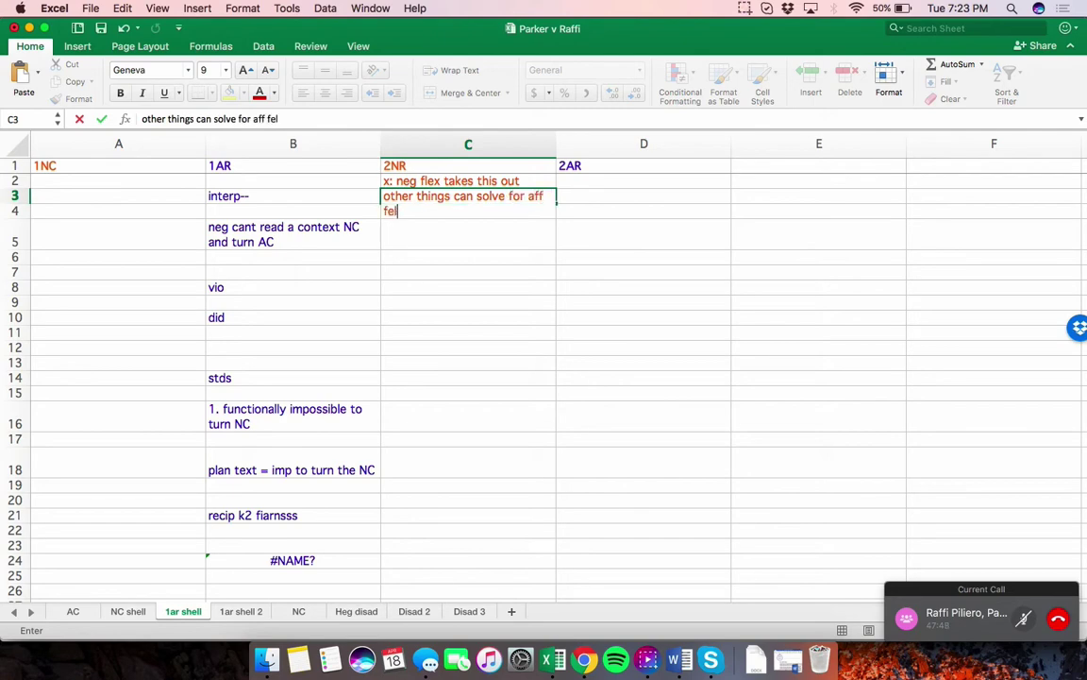
pyautogui.write('ve for aff fair')
pyautogui.press('Return')
# Enter "all abuse is self incurred choose an abusive aff; his abuse is deserved" in cell C37, just above the "1ar theory ow offense" row
pyautogui.scroll(-15, 544, 378)
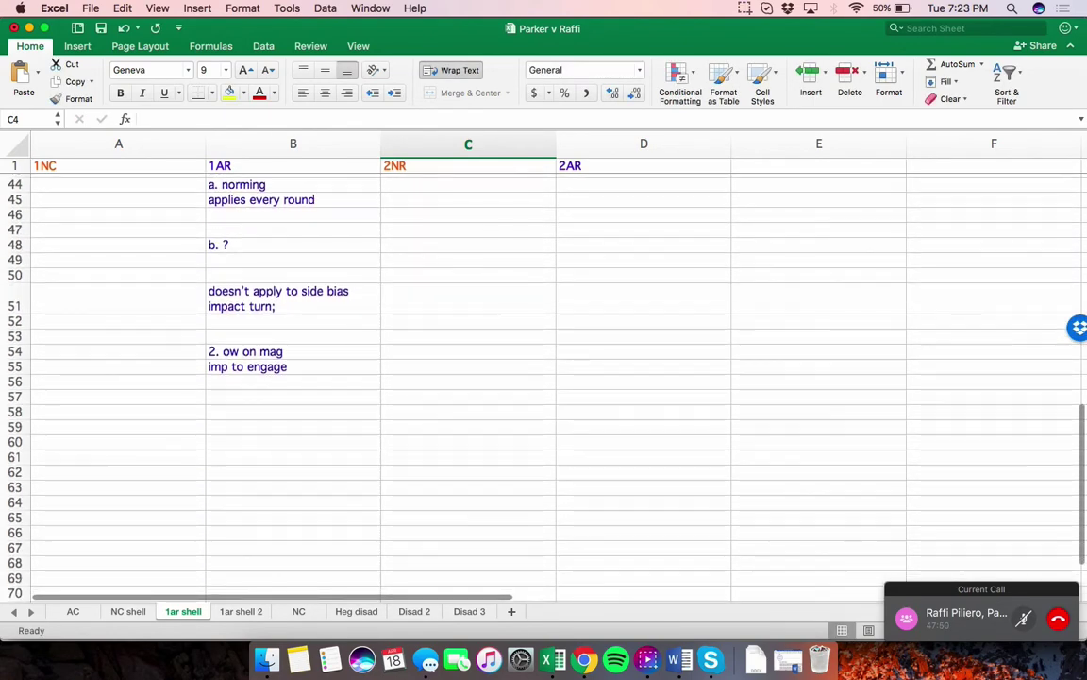
pyautogui.scroll(6, 468, 377)
pyautogui.click(468, 265)
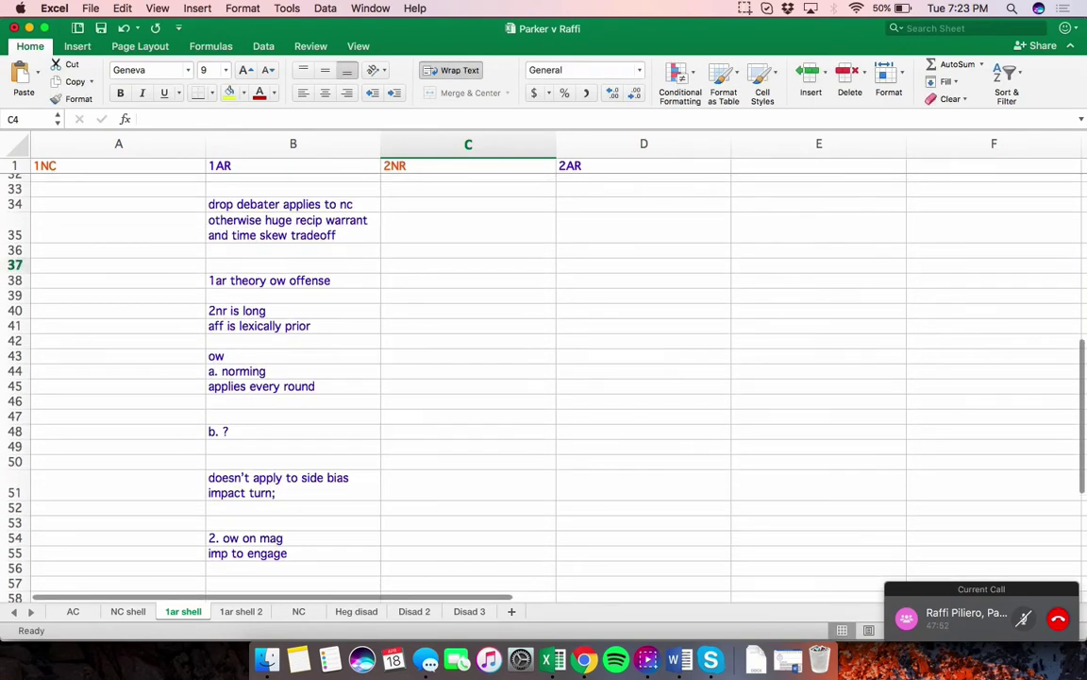
pyautogui.write('all abuse')
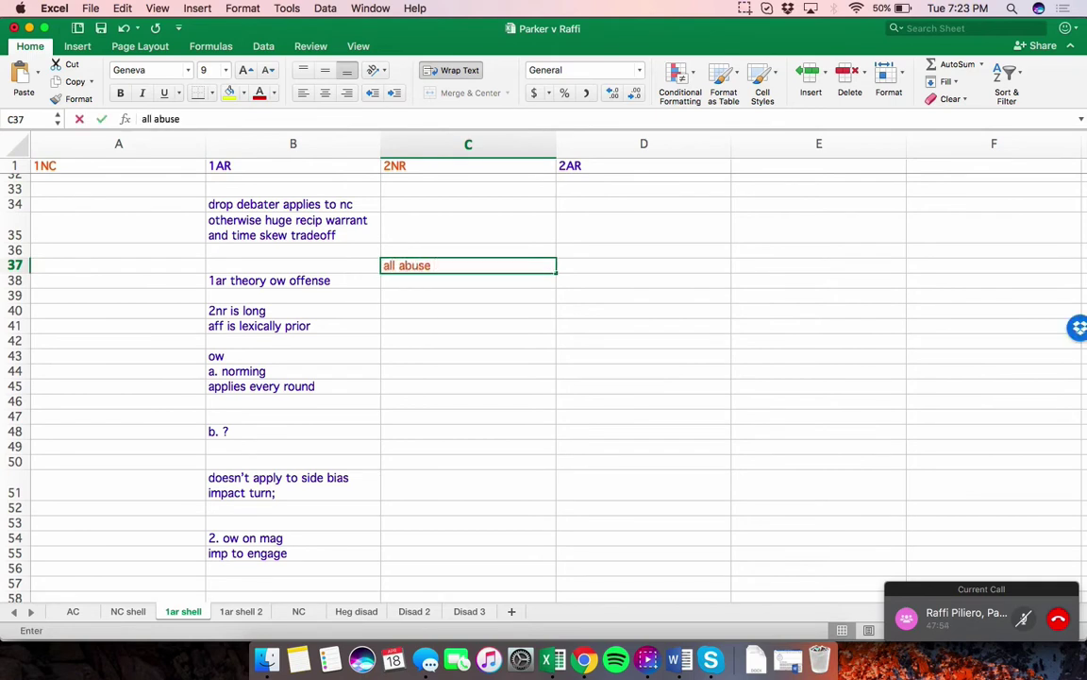
pyautogui.write(' is self incu')
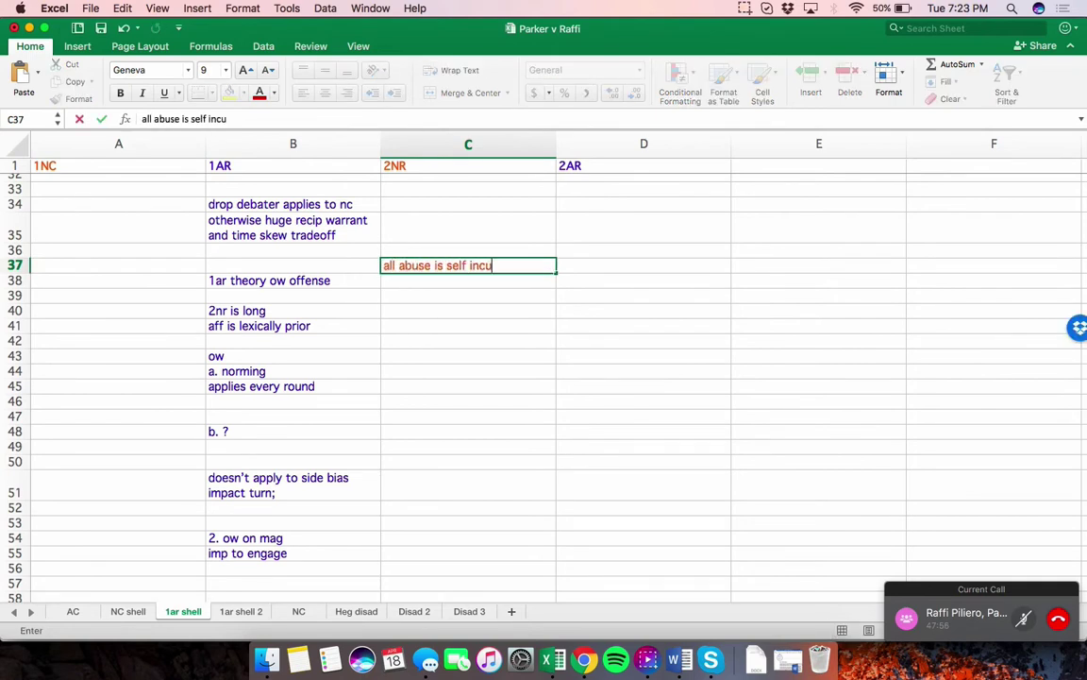
pyautogui.write('rred choose an abusi')
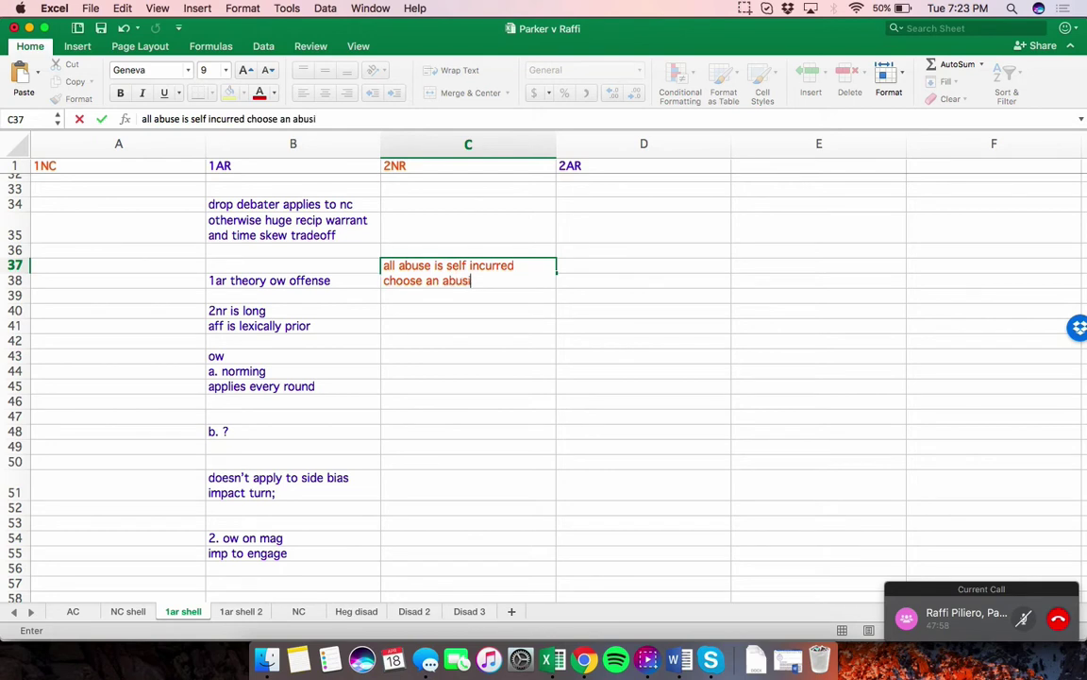
pyautogui.write('ve aff; his ')
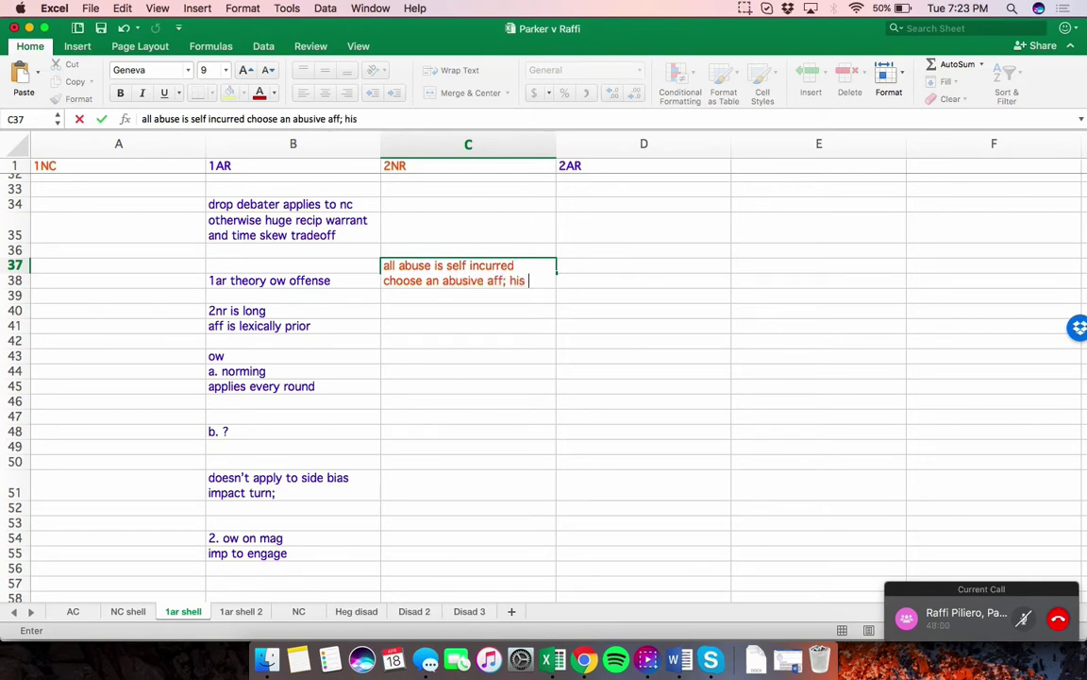
pyautogui.write('abuse')
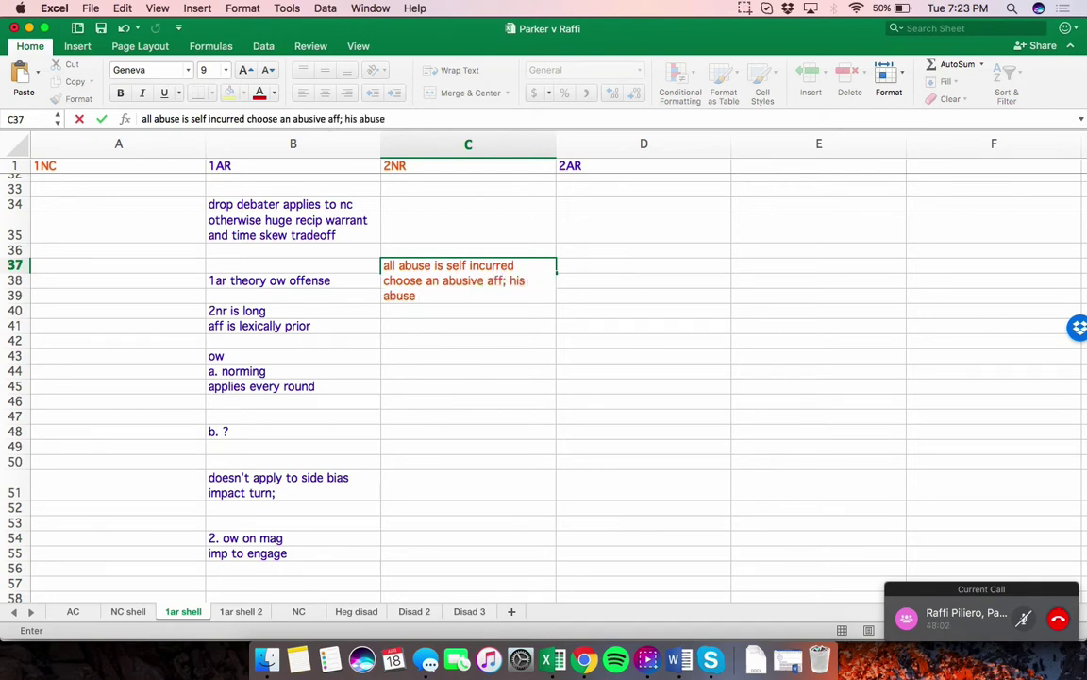
pyautogui.write(' is deserved')
pyautogui.press('Down')
# Enter "1. ?" in cell C40, beside the 1AR's "2nr is long" point
pyautogui.press('Down')
pyautogui.press('Down')
pyautogui.write('lexiac')
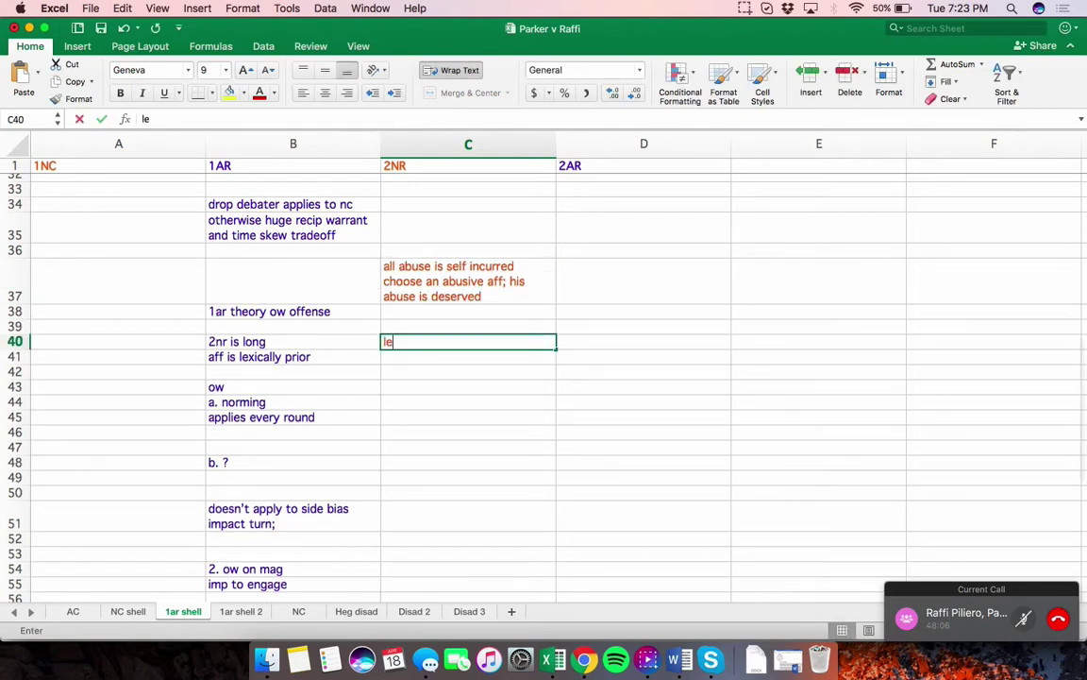
pyautogui.press('BackSpace')
pyautogui.press('BackSpace')
pyautogui.press('BackSpace')
pyautogui.write('1.')
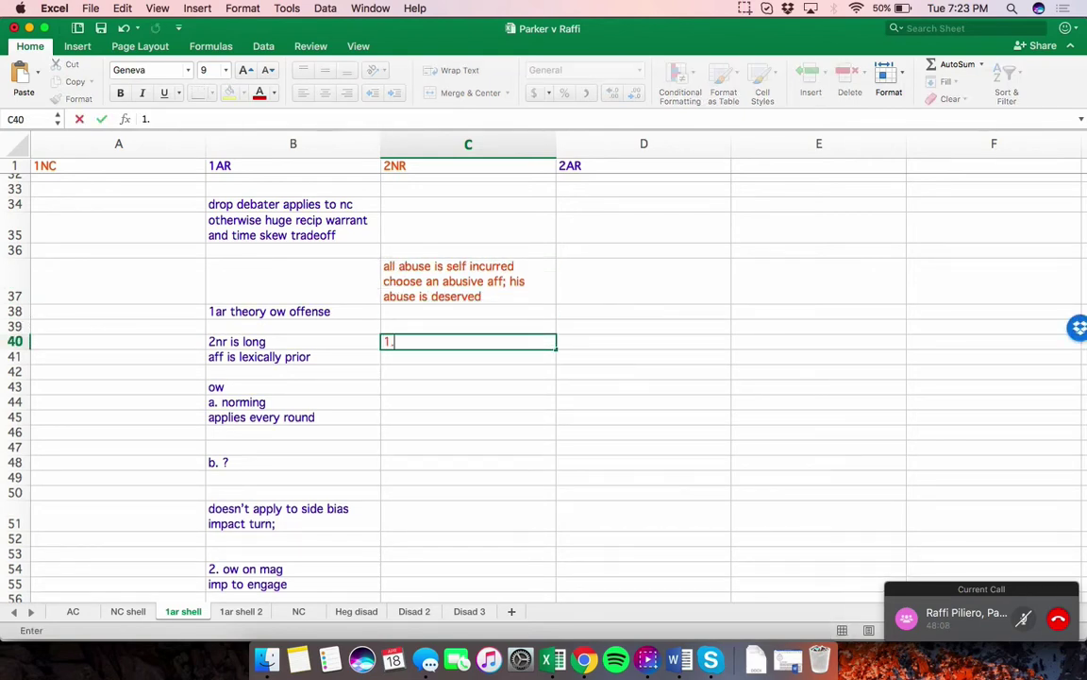
pyautogui.write(' ?')
# Enter "2. no impact to norm setting" in cell C42
pyautogui.press('Down')
pyautogui.press('Down')
pyautogui.write('2. no i')
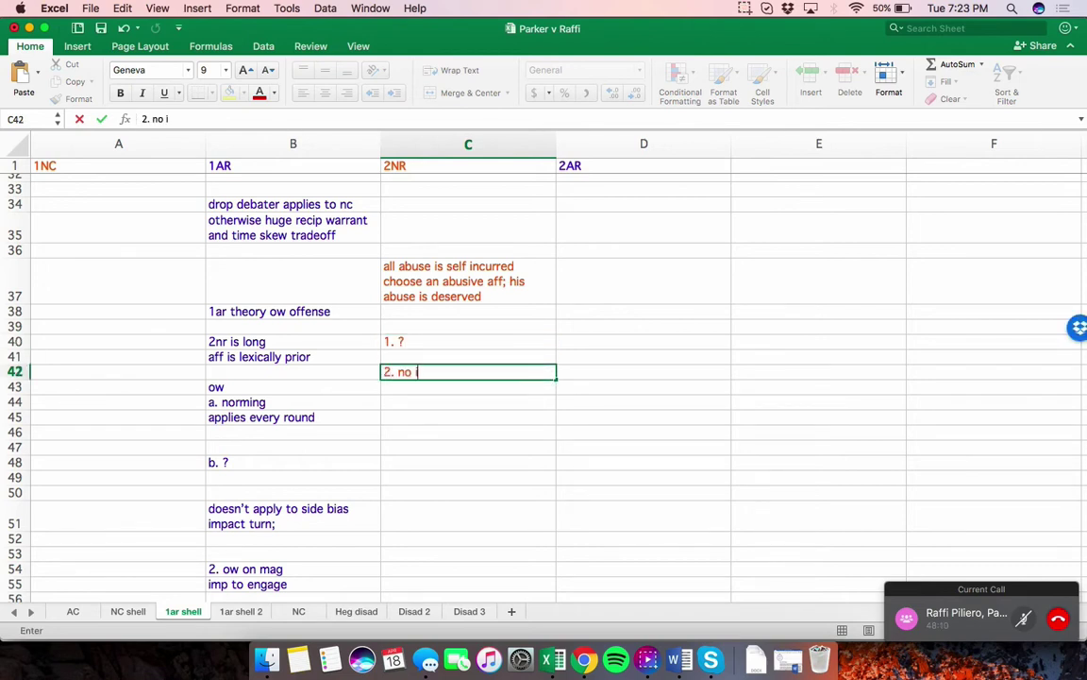
pyautogui.write('mpact to norm settin')
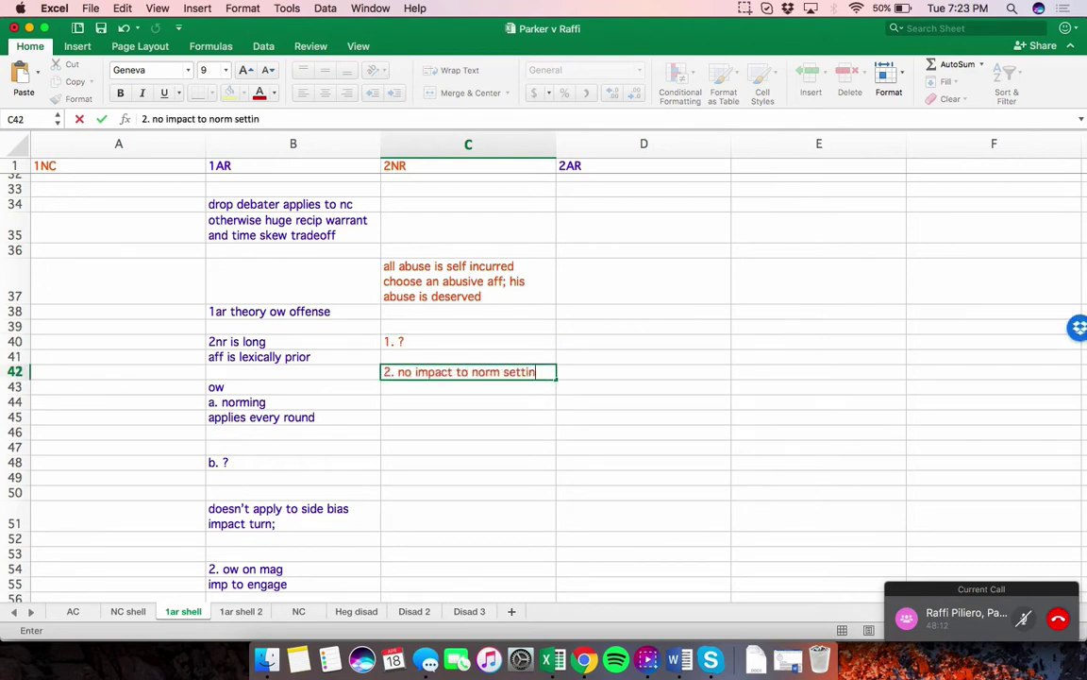
pyautogui.write('g')
pyautogui.press('Return')
# Enter "no reason why you over all solves" in cell C43, beside the 1AR's "ow" entry
pyautogui.write('no reason')
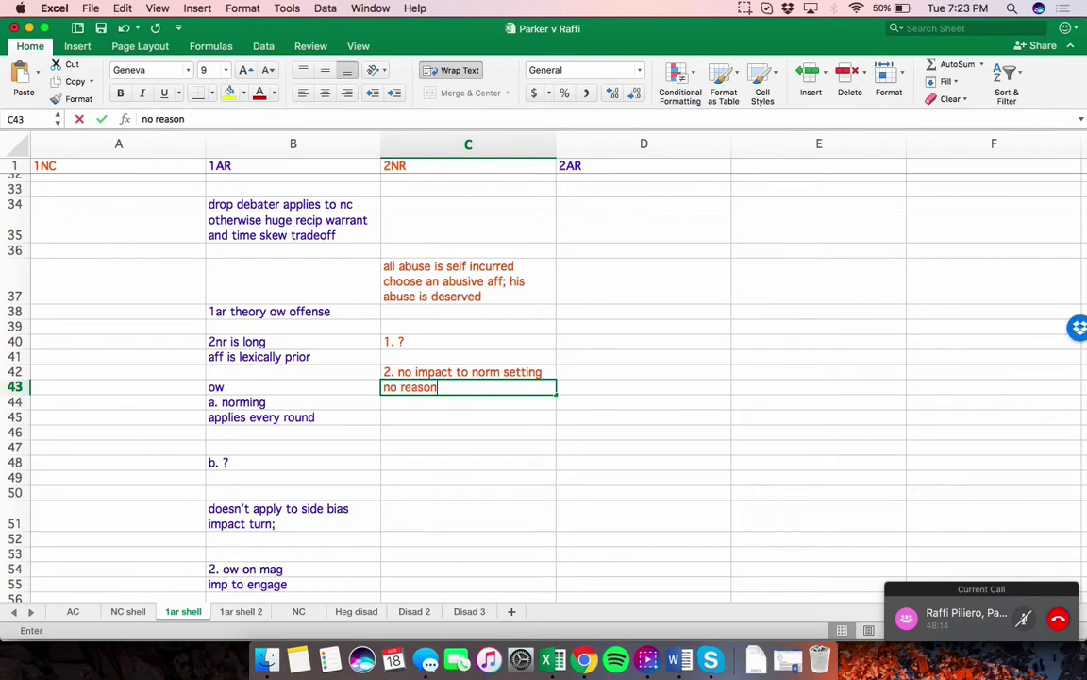
pyautogui.write(' why you over a')
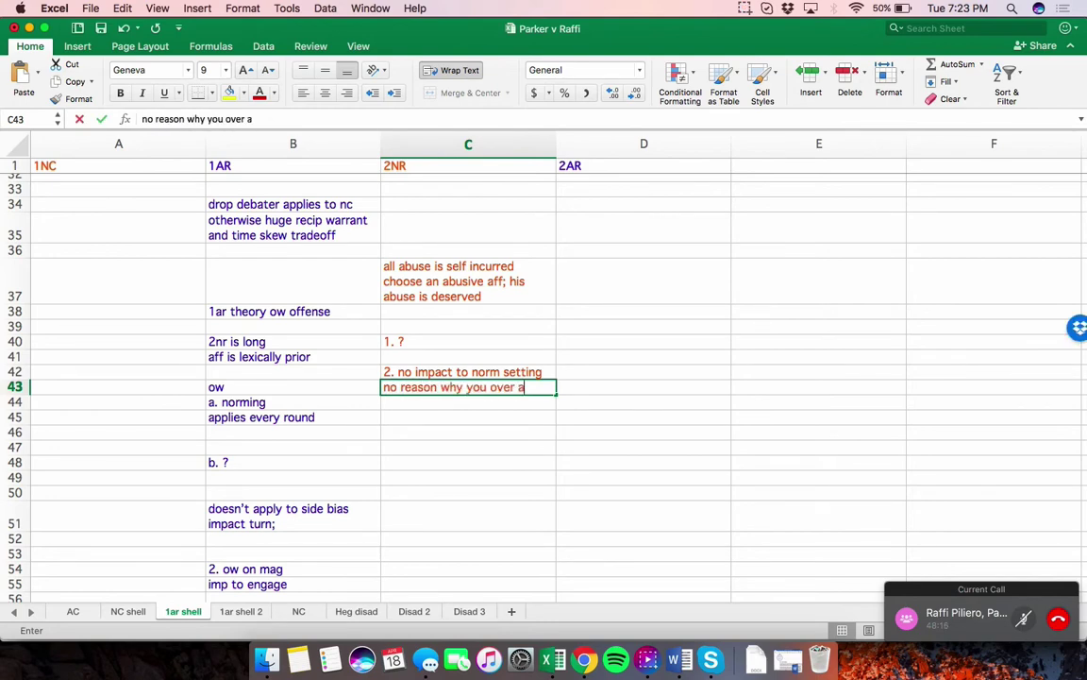
pyautogui.write('ll solves')
pyautogui.press('Return')
pyautogui.press('Return')
pyautogui.press('Return')
pyautogui.press('Return')
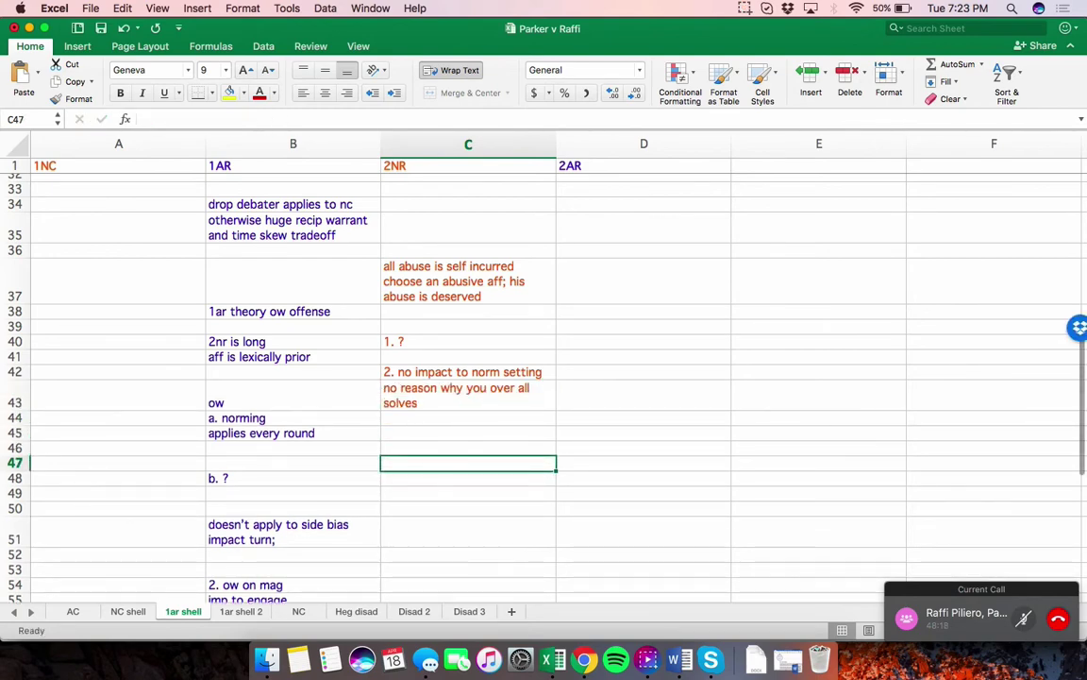
# Enter a response beginning "my abuse much worse; my shell is worse;" in cell C54, beside the 1AR's "2. ow on mag" point
pyautogui.scroll(-2, 557, 377)
pyautogui.click(469, 535)
pyautogui.write('my a')
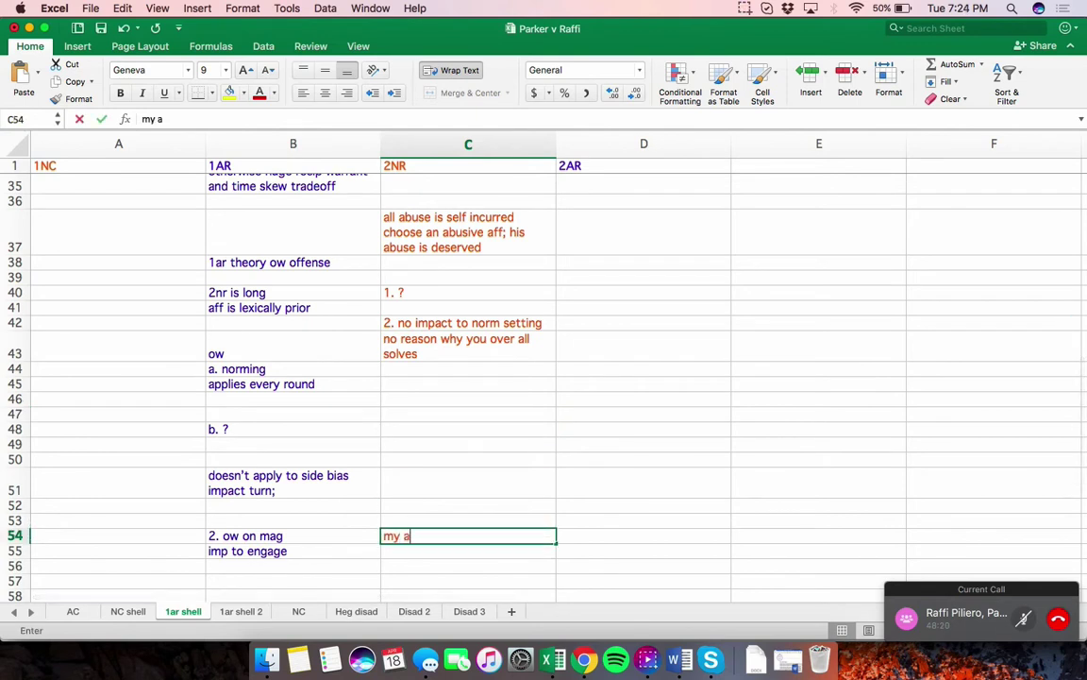
pyautogui.write('buse much worse;')
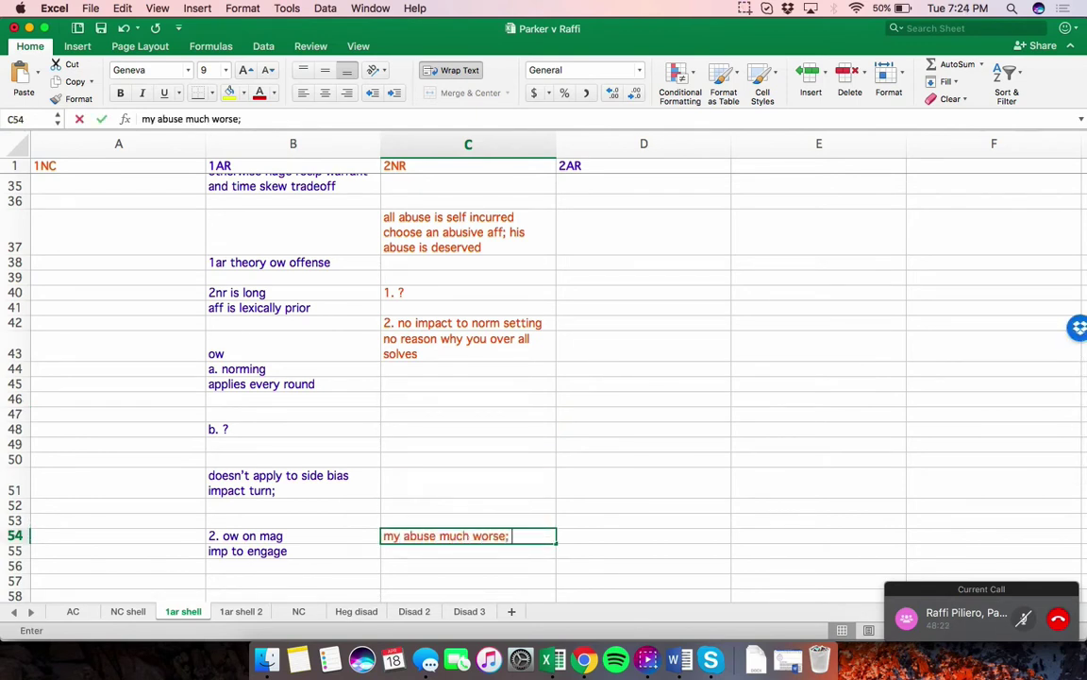
pyautogui.write(' my shell is')
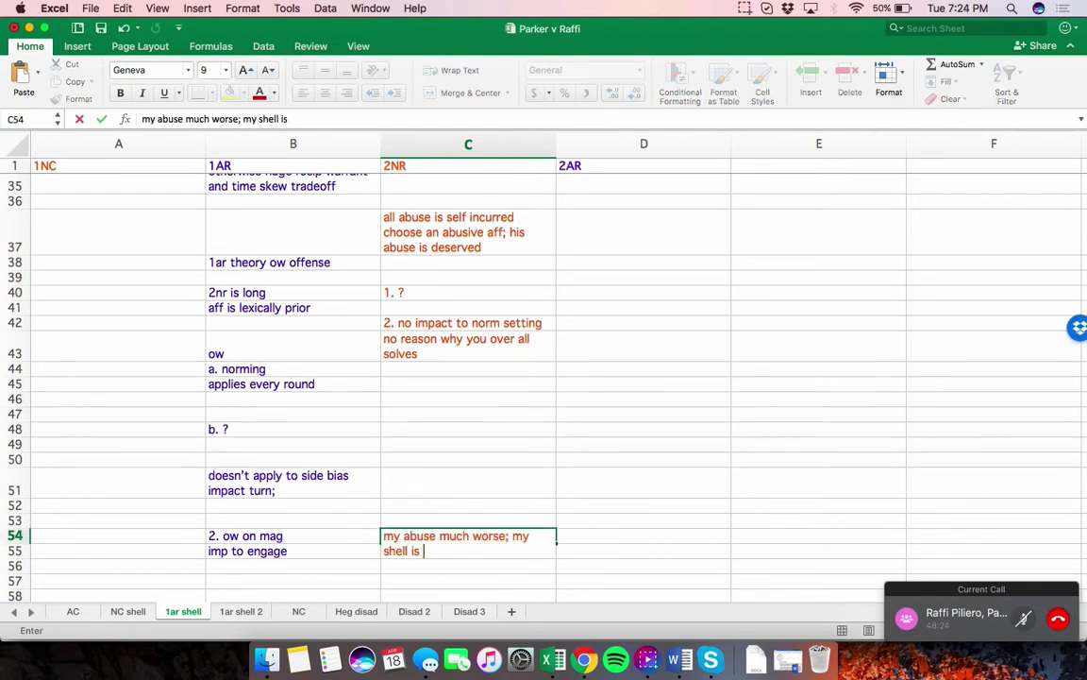
pyautogui.write(' worse;')
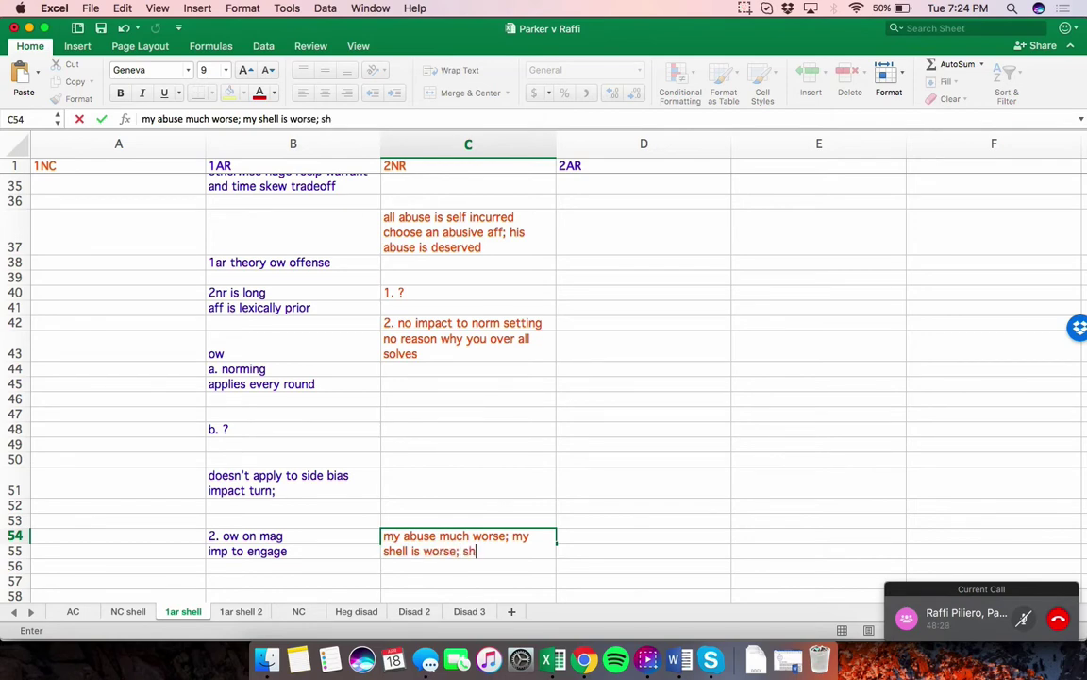
pyautogui.press('Return')
# Enter "ci: converse" in cell C6, below the 1AR interpretation near the start of the sheet
pyautogui.scroll(15, 543, 368)
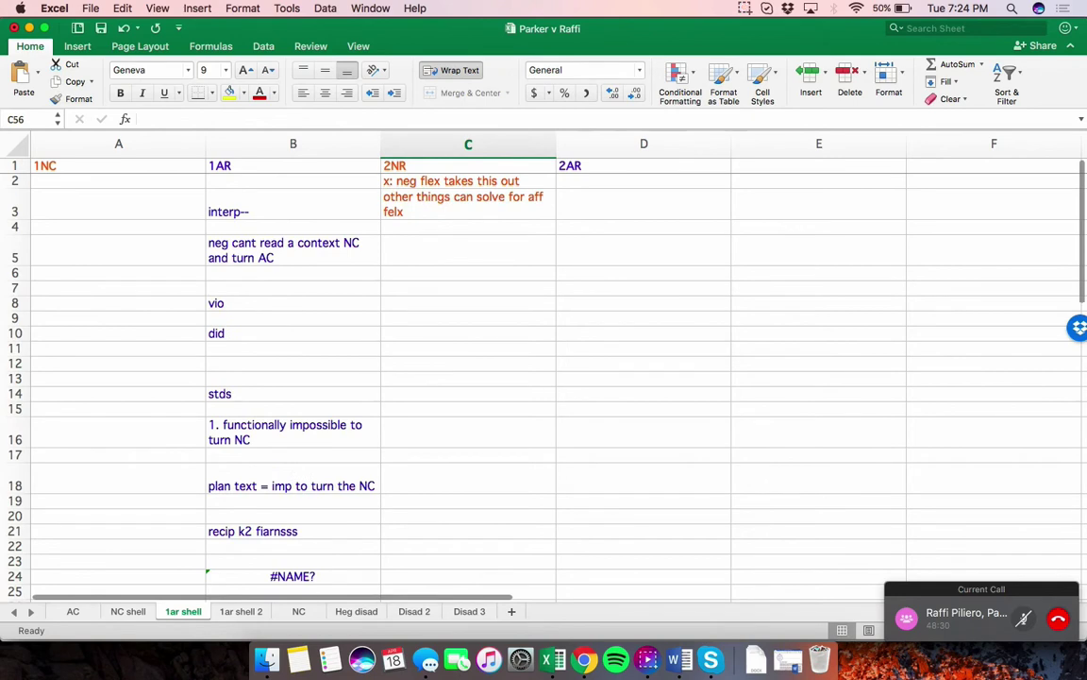
pyautogui.click(469, 561)
pyautogui.click(468, 273)
pyautogui.write('ci')
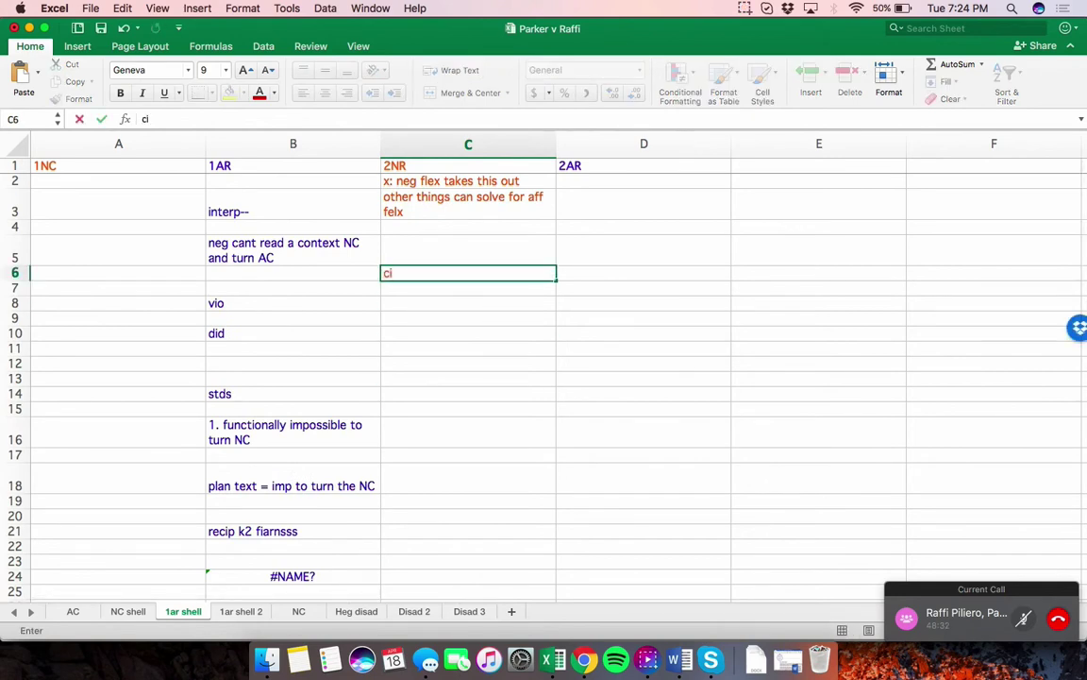
pyautogui.write(': conv')
pyautogui.press('Return')
pyautogui.press('Return')
pyautogui.press('Return')
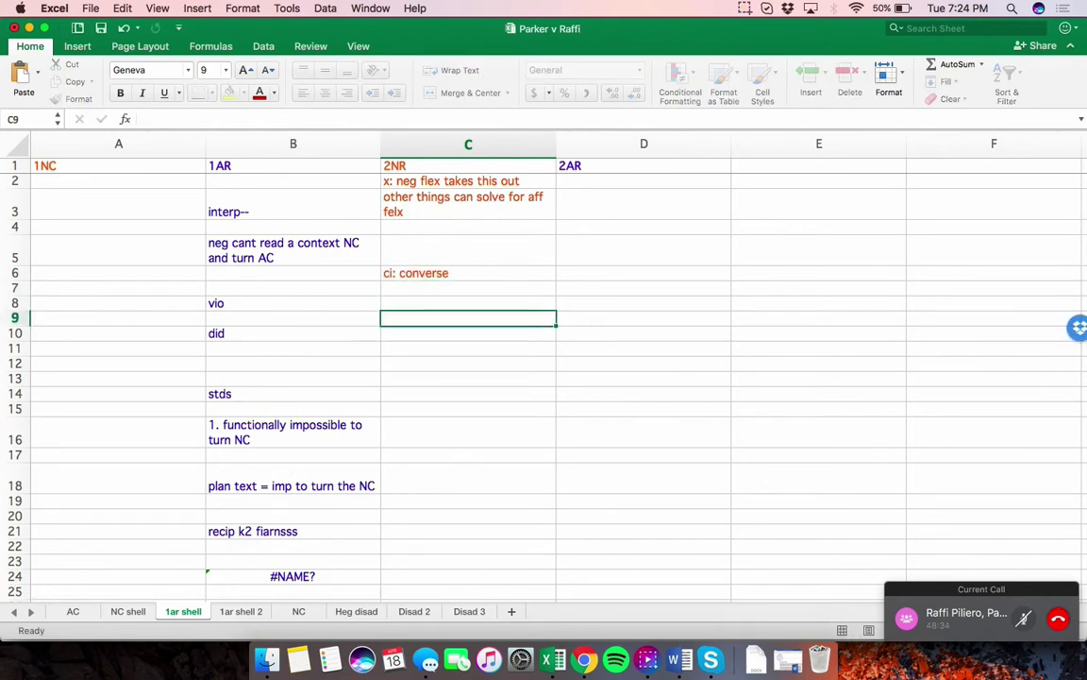
# Enter "nb is breadth" in cell C9, between the 1AR's "vio" and "did" rows
pyautogui.write('nb is breadth')
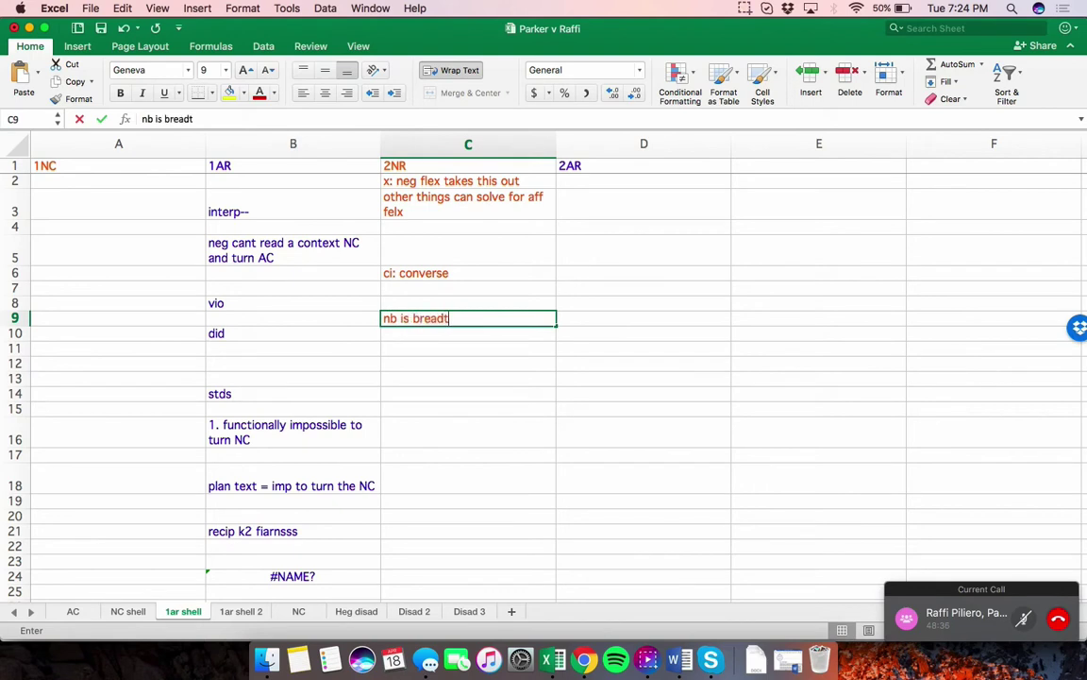
pyautogui.press('Return')
pyautogui.press('Return')
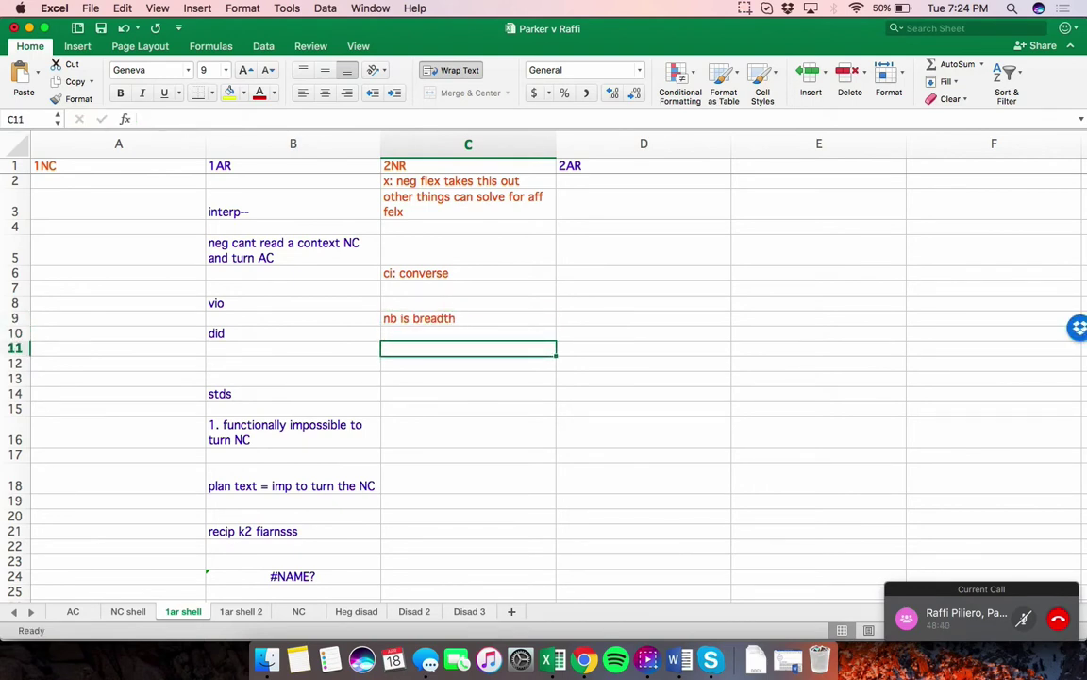
# Enter "plan aff means need multiple ways to respond" in cell C11 of the 2NR column
pyautogui.write('plan aff m')
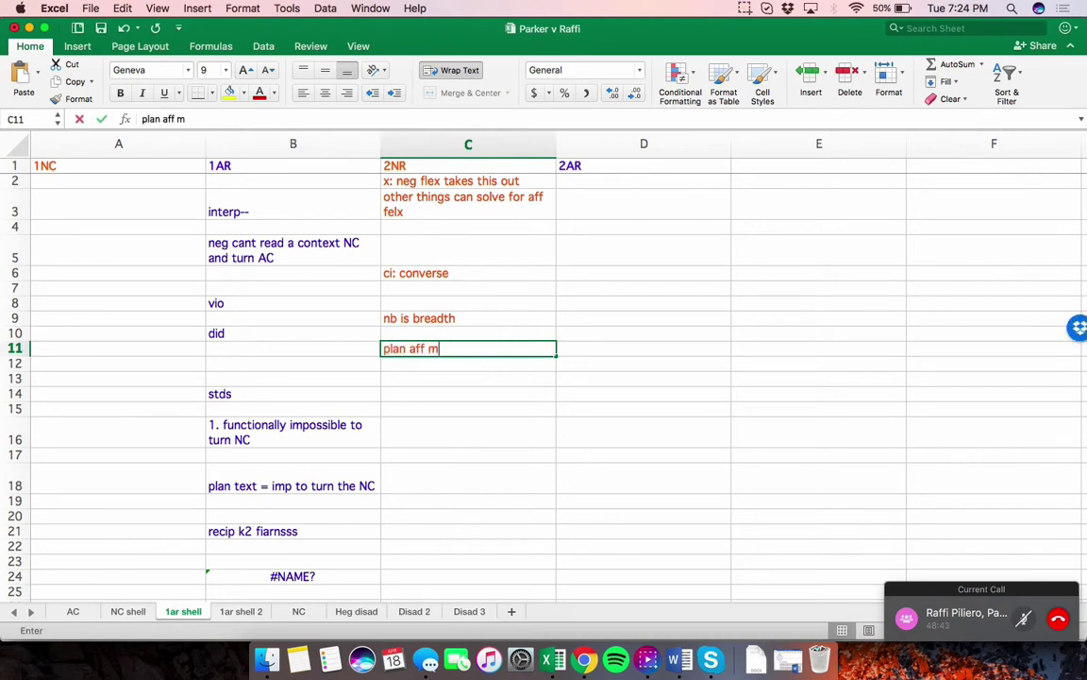
pyautogui.write('eans need mul')
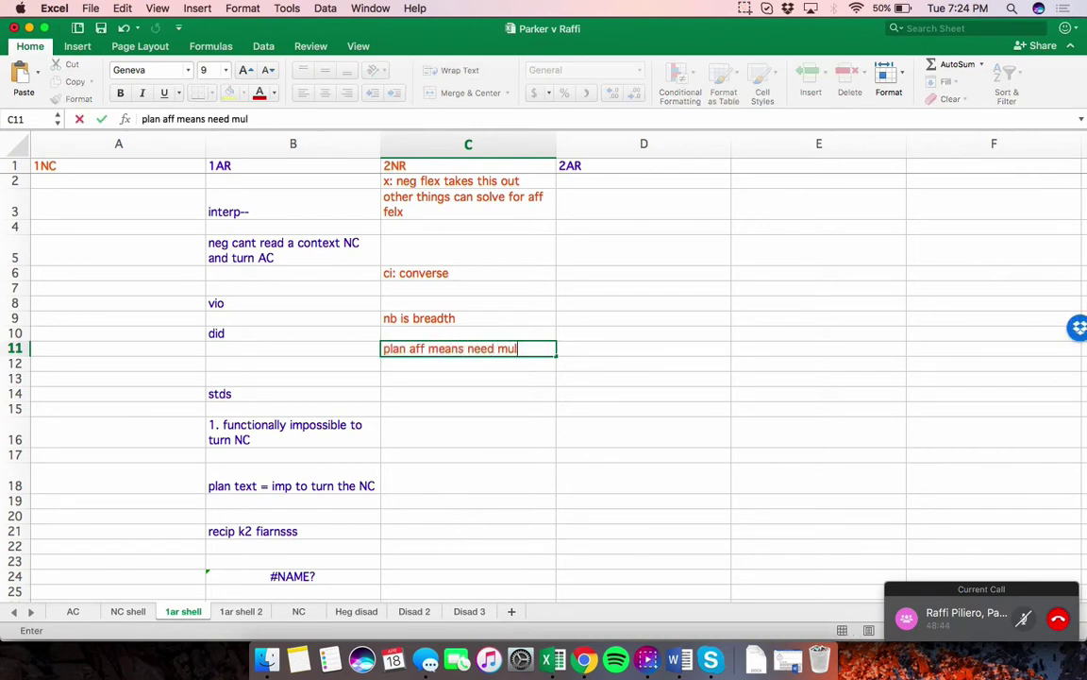
pyautogui.write('tiple ways to')
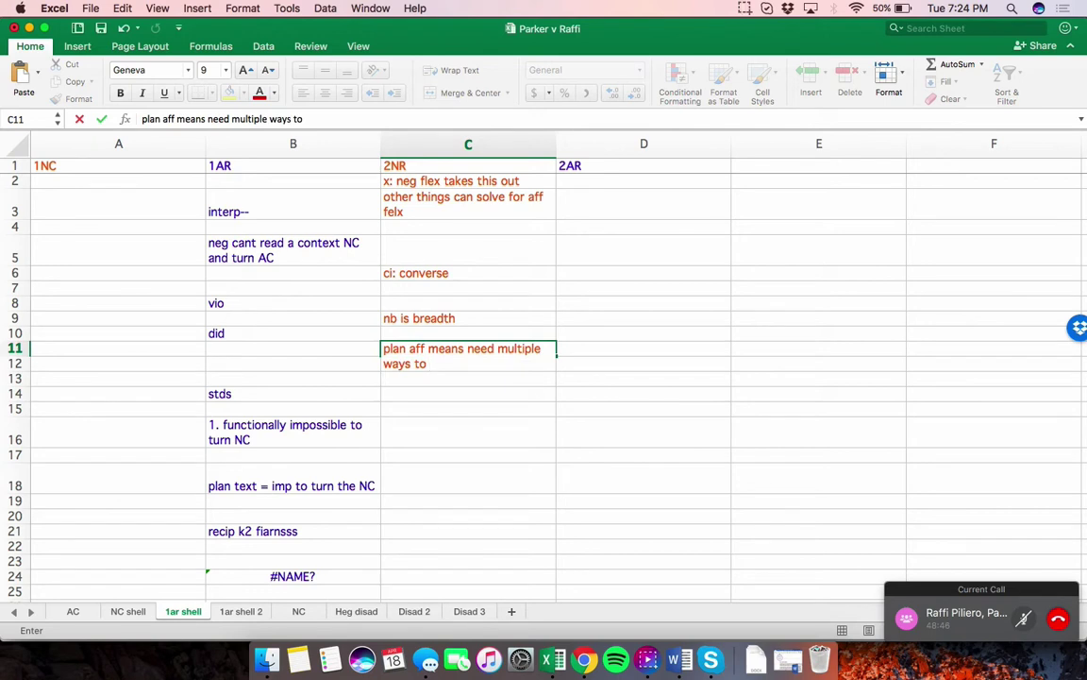
pyautogui.write(' respond')
pyautogui.press('Return')
pyautogui.press('Return')
# Enter "kicking out of 1AC solves; can go for turns like he did" in cell C13
pyautogui.write('kicking out ')
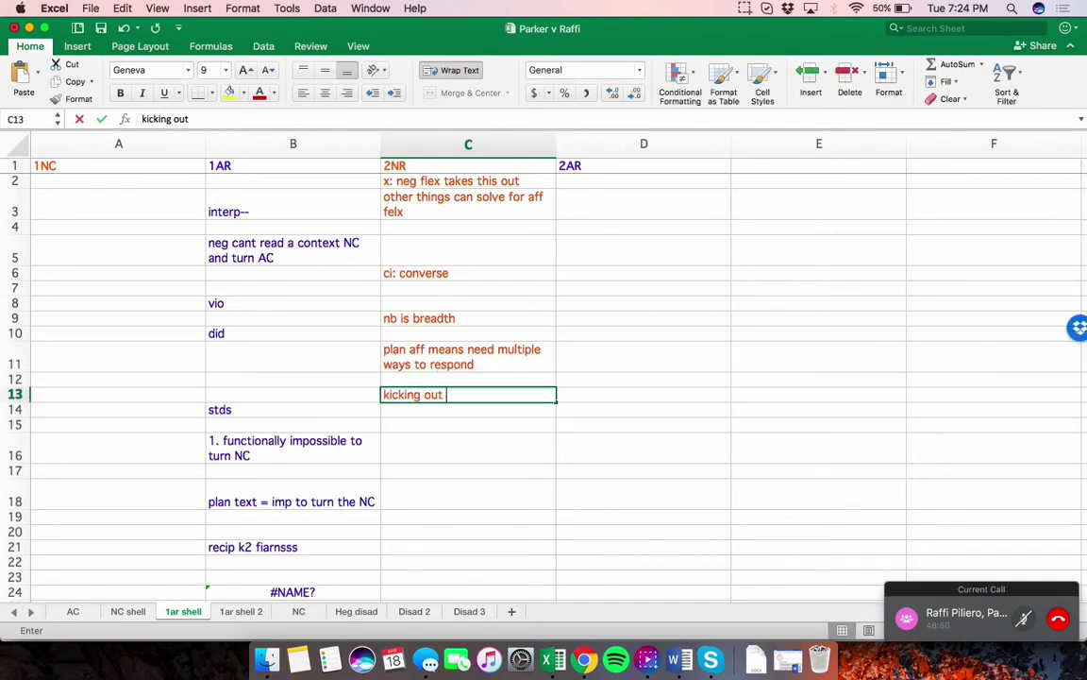
pyautogui.write('of 1AC solves; can go for turns')
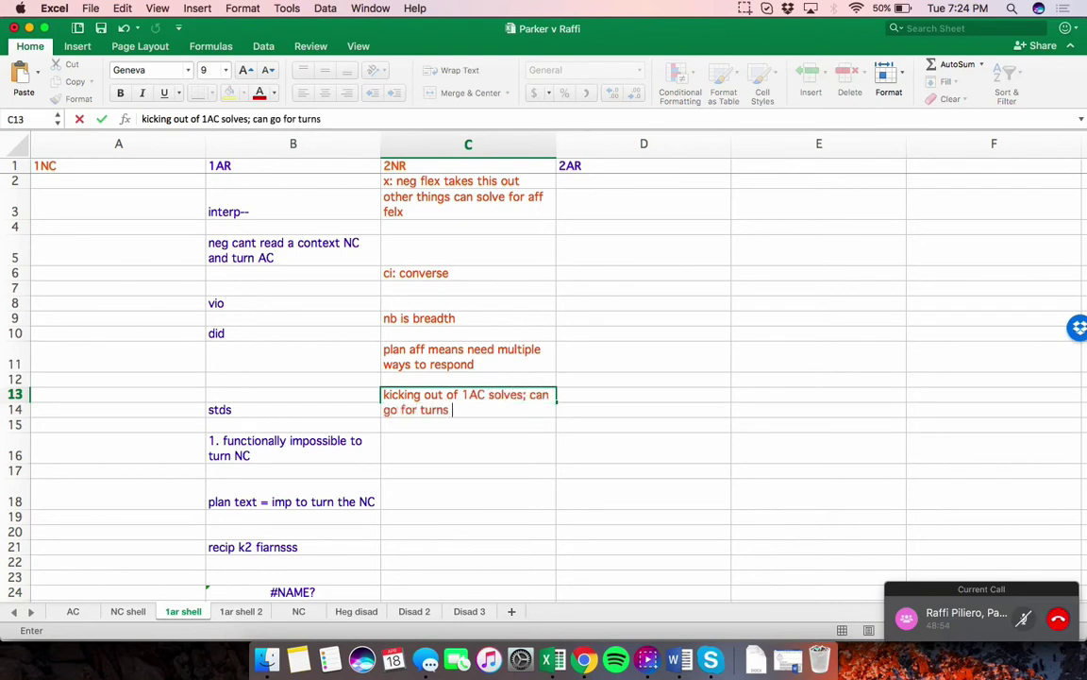
pyautogui.write(' like he did')
pyautogui.press('Return')
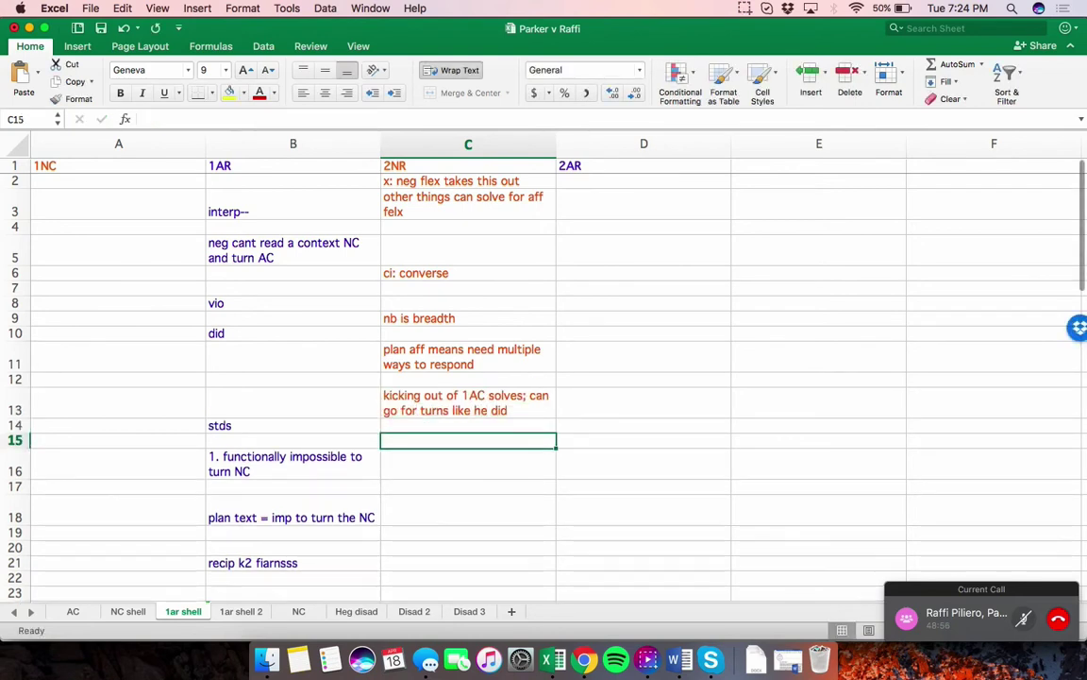
# Enter "at recip--" in cell C15 and "read a plan aff, shouldn't have gone for case" in C16
pyautogui.write('at recip--')
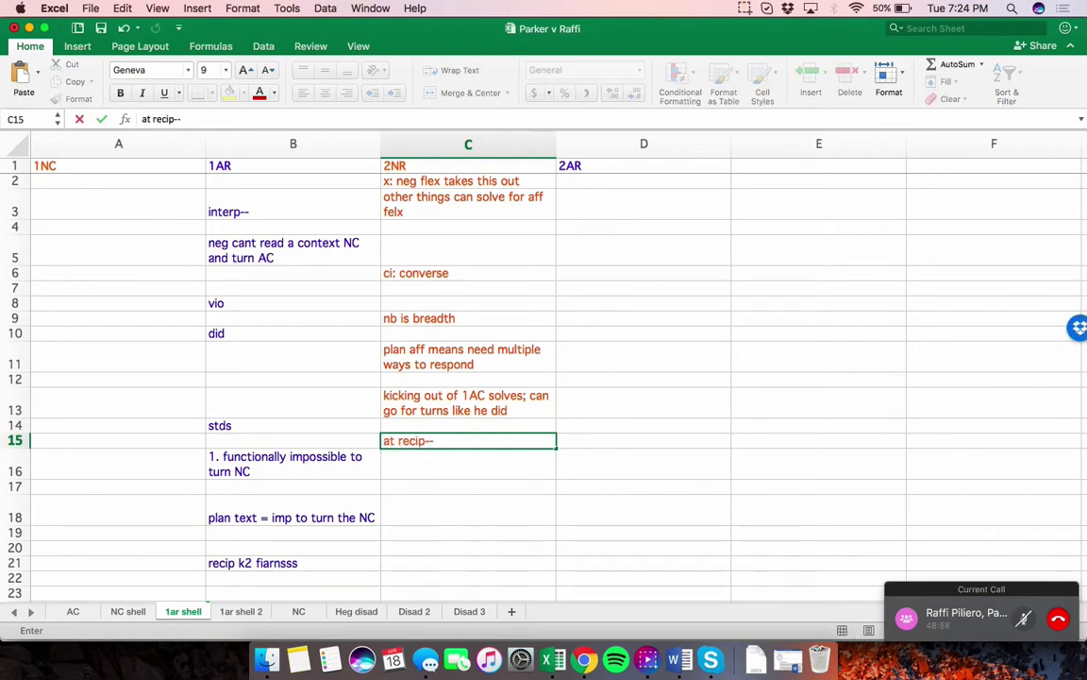
pyautogui.press('Return')
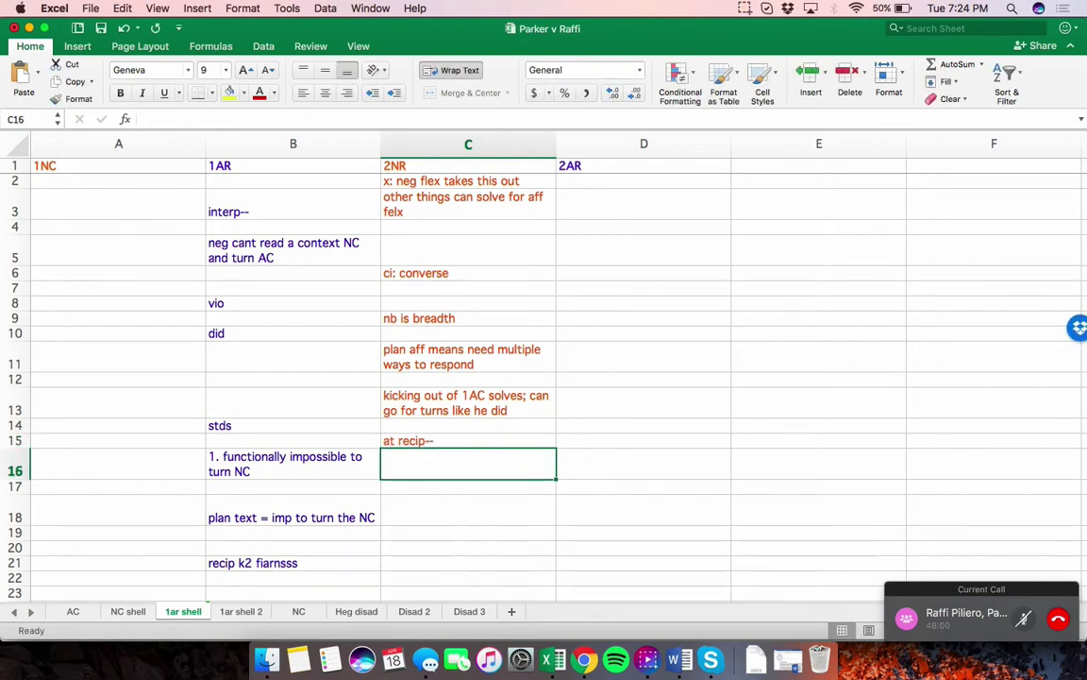
pyautogui.write('read a plan aff')
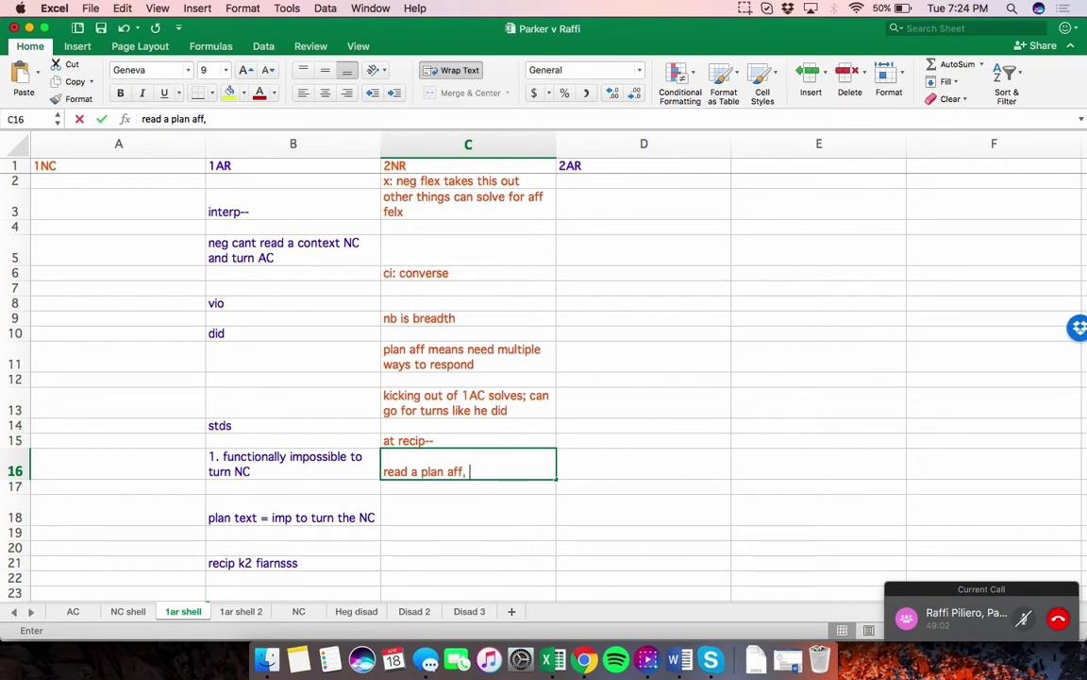
pyautogui.write(", shouldn't")
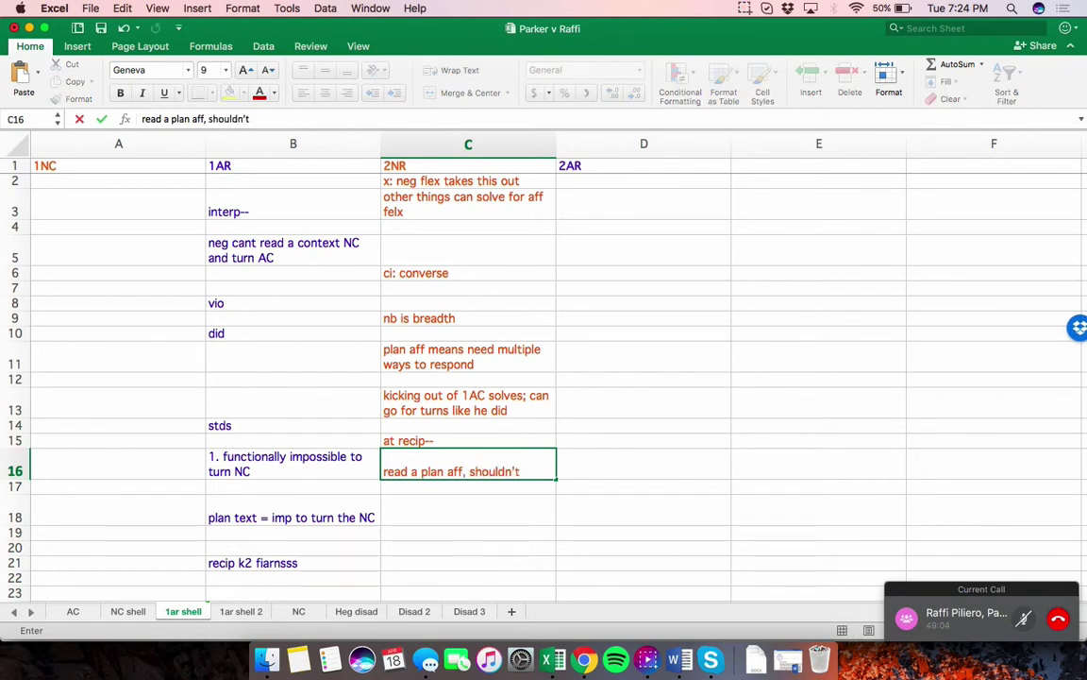
pyautogui.write(' have gone for ca')
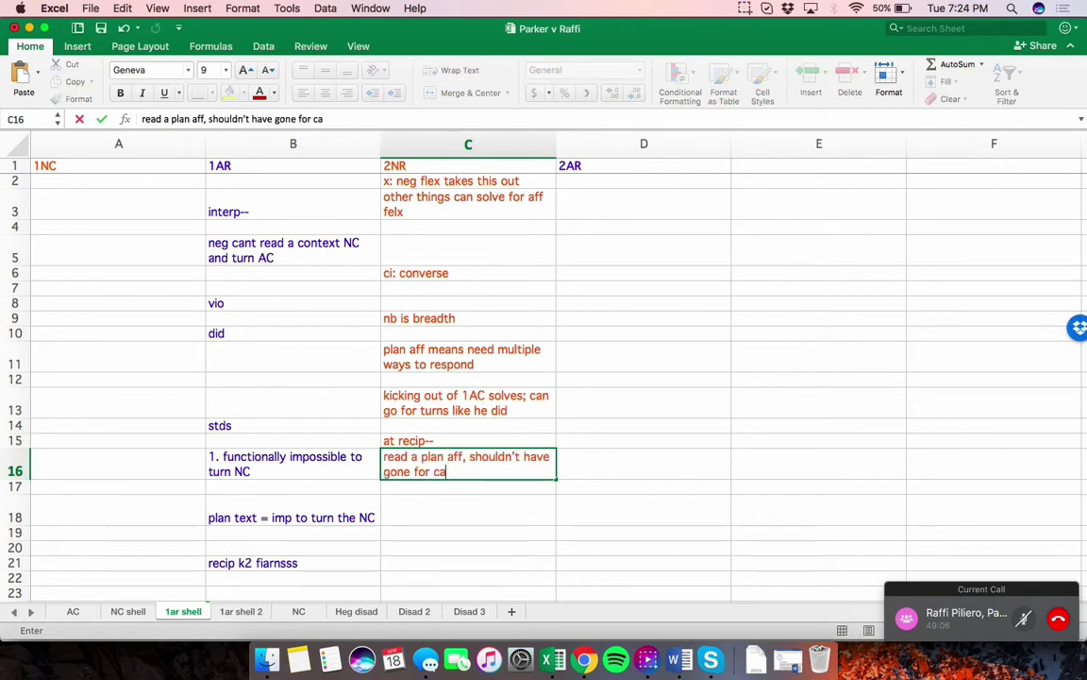
pyautogui.write('se')
pyautogui.press('Return')
pyautogui.press('Return')
pyautogui.press('Return')
# Add the note "more clash and overall layers good" in cell C19 of the 2NR column
pyautogui.write('more clash a')
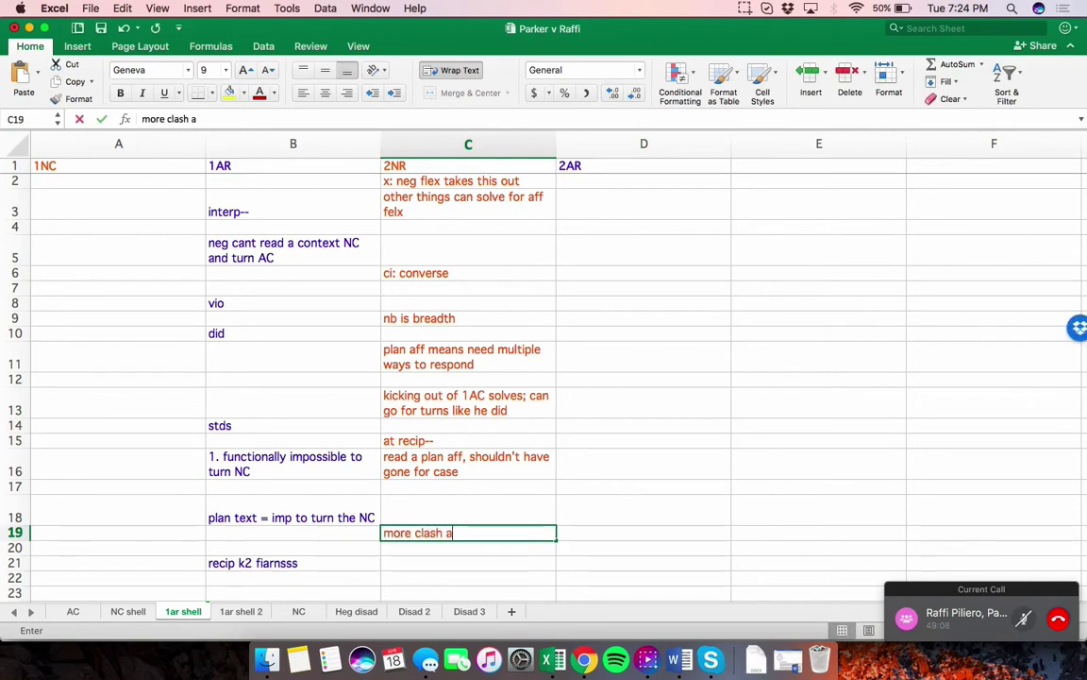
pyautogui.write('nd overall la')
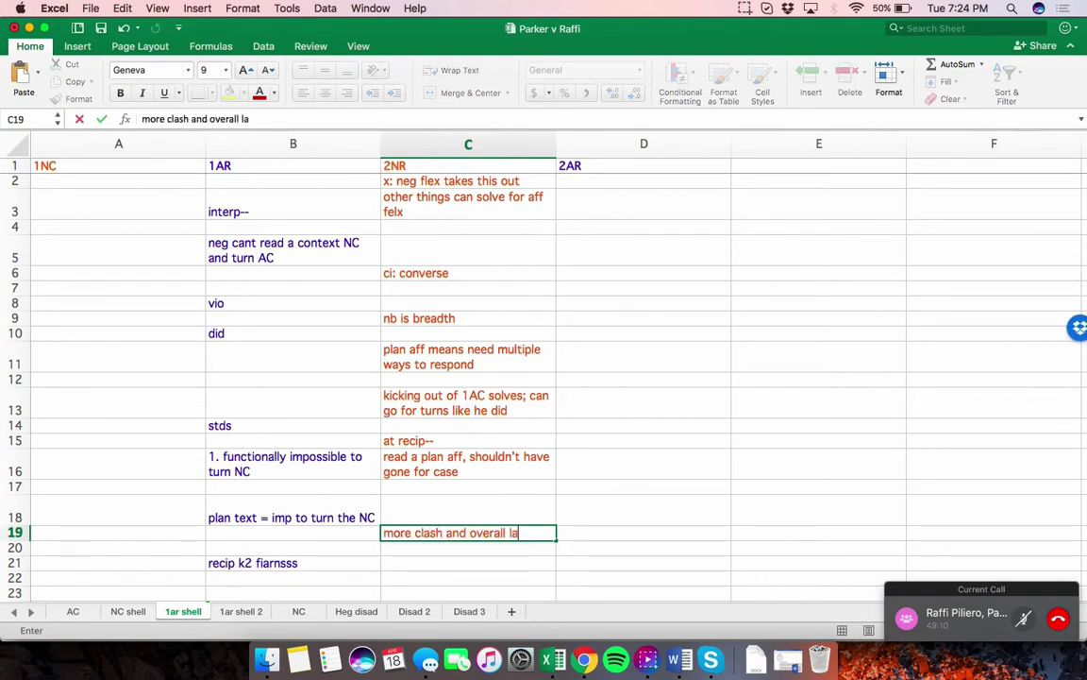
pyautogui.write('yers good')
pyautogui.press('Return')
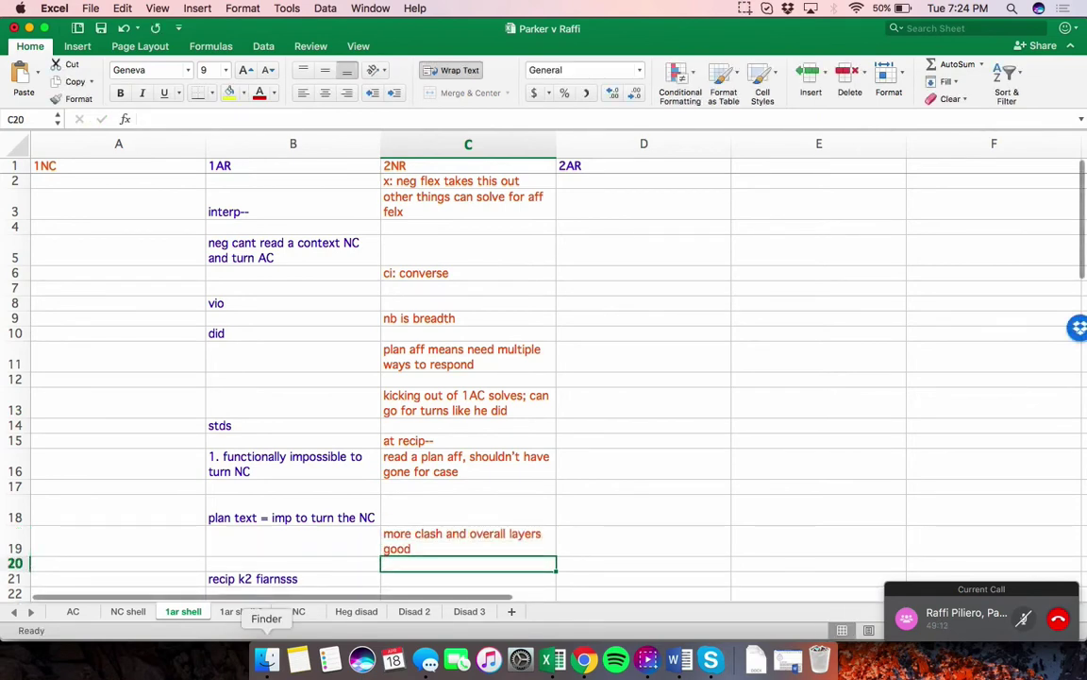
# On the 1ar shell 2 sheet, enter "ci--" in cell C2 and "opp of his interp" in C3
pyautogui.click(242, 611)
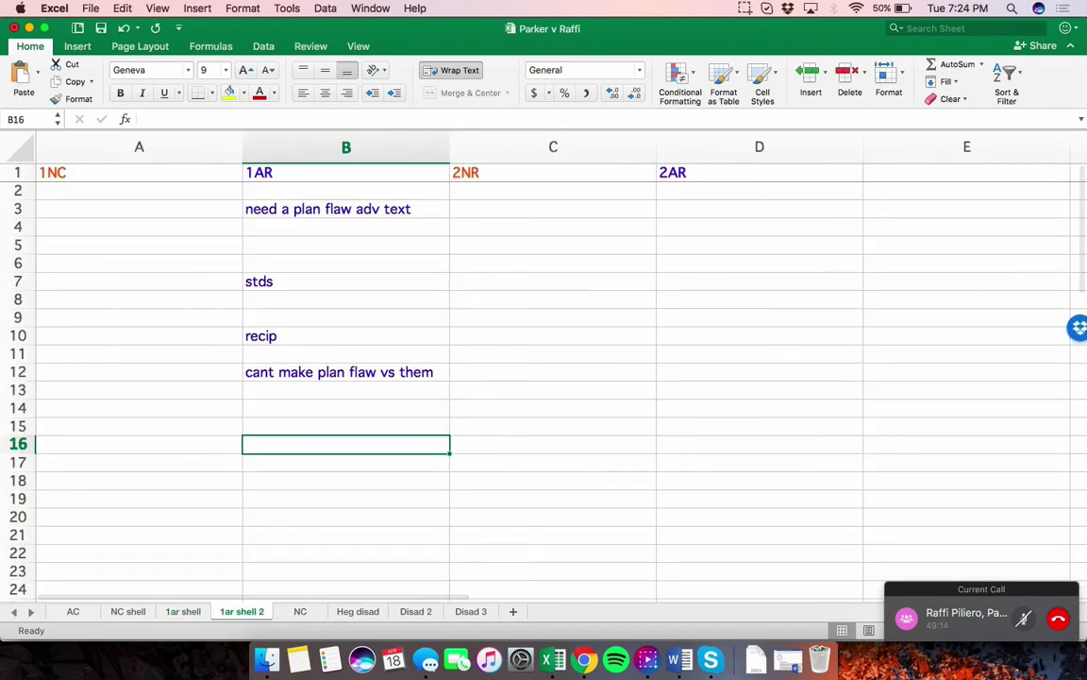
pyautogui.click(553, 189)
pyautogui.write('ci--')
pyautogui.press('Return')
pyautogui.write('opp of his interp')
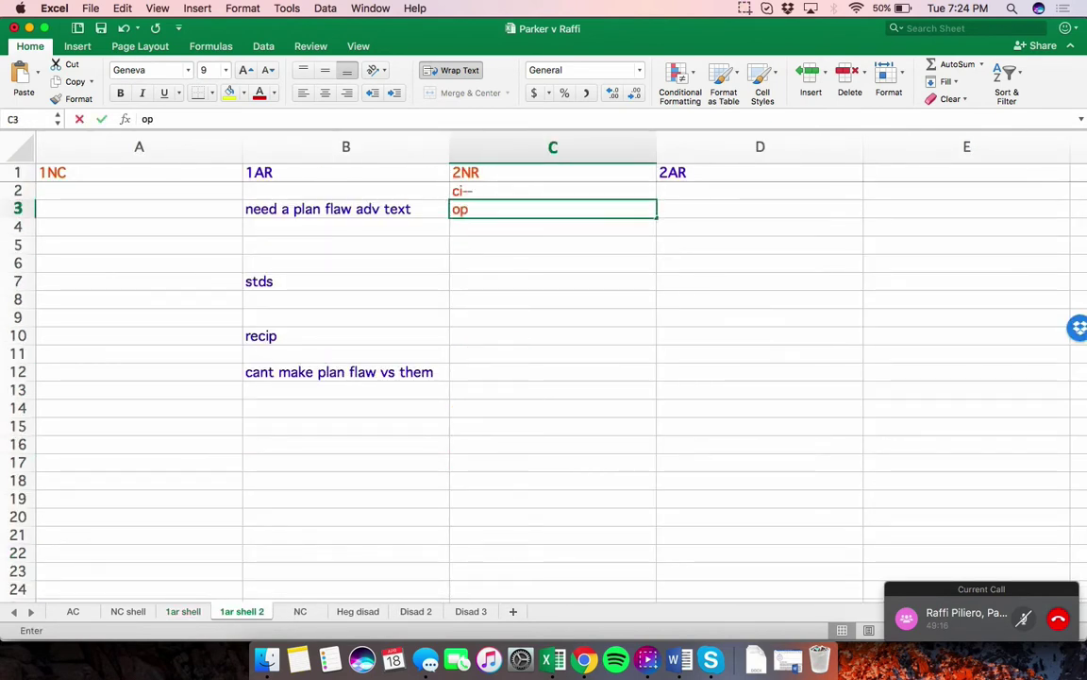
pyautogui.press('Return')
pyautogui.press('Return')
# Enter "nb is neg ground" in cell C5 and "can go for CP bad" in C6
pyautogui.write('n')
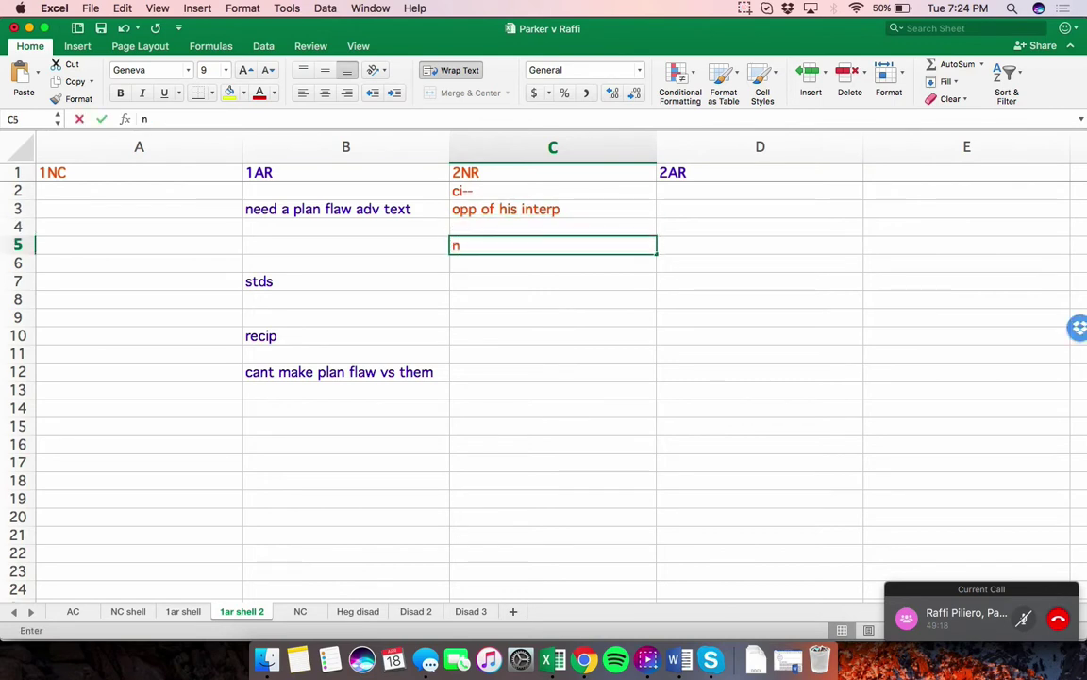
pyautogui.write('b is neg ground')
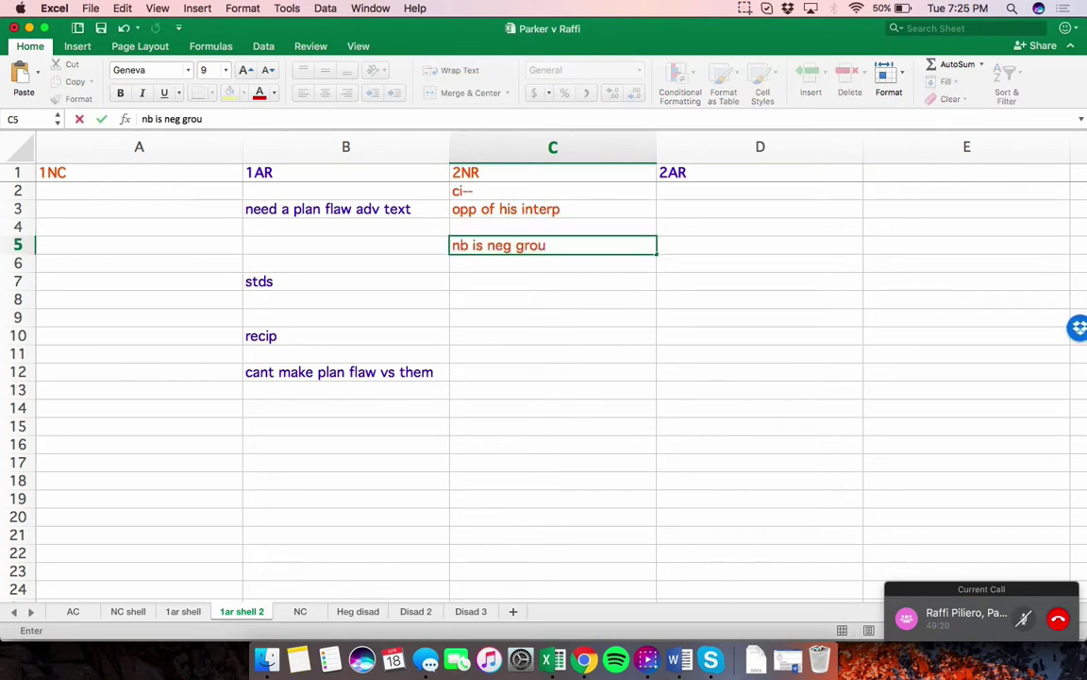
pyautogui.press('Return')
pyautogui.write('can go for')
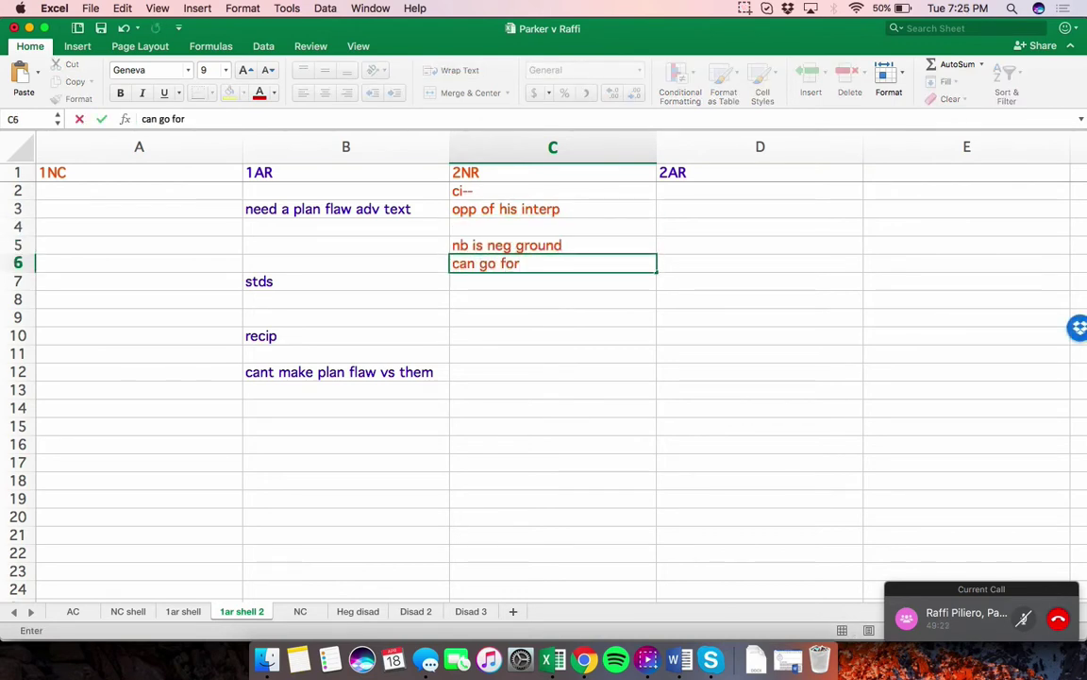
pyautogui.write(' CP bad')
pyautogui.press('Return')
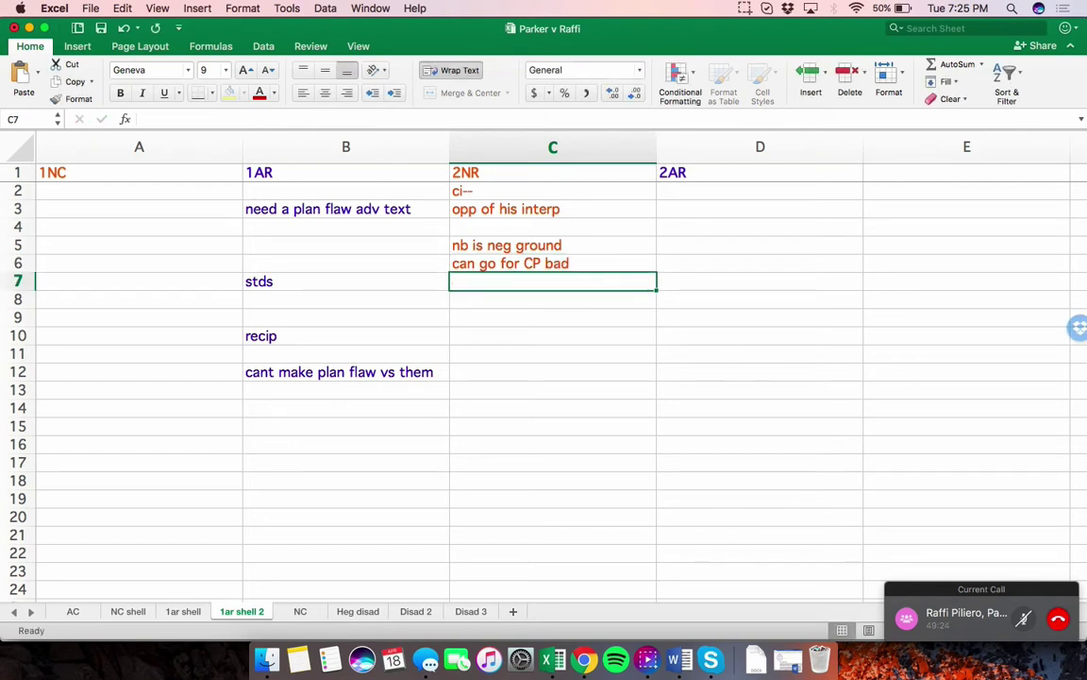
# Enter "can go for worse actions that have a owrse adv" in cell C7
pyautogui.write('can go for ')
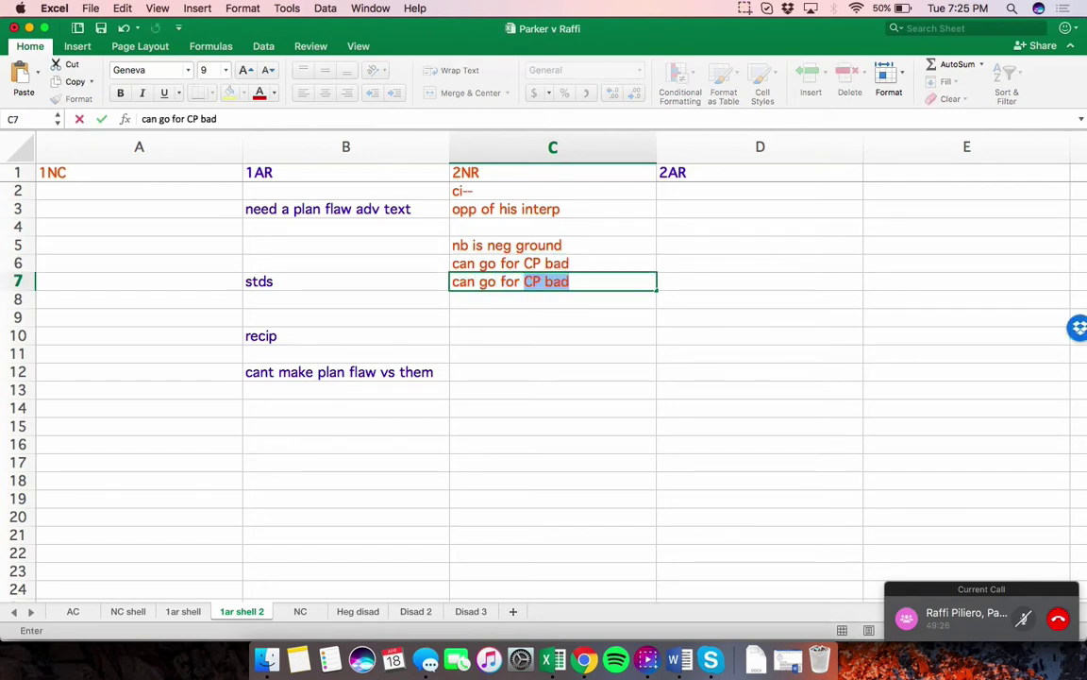
pyautogui.write('worse actions that')
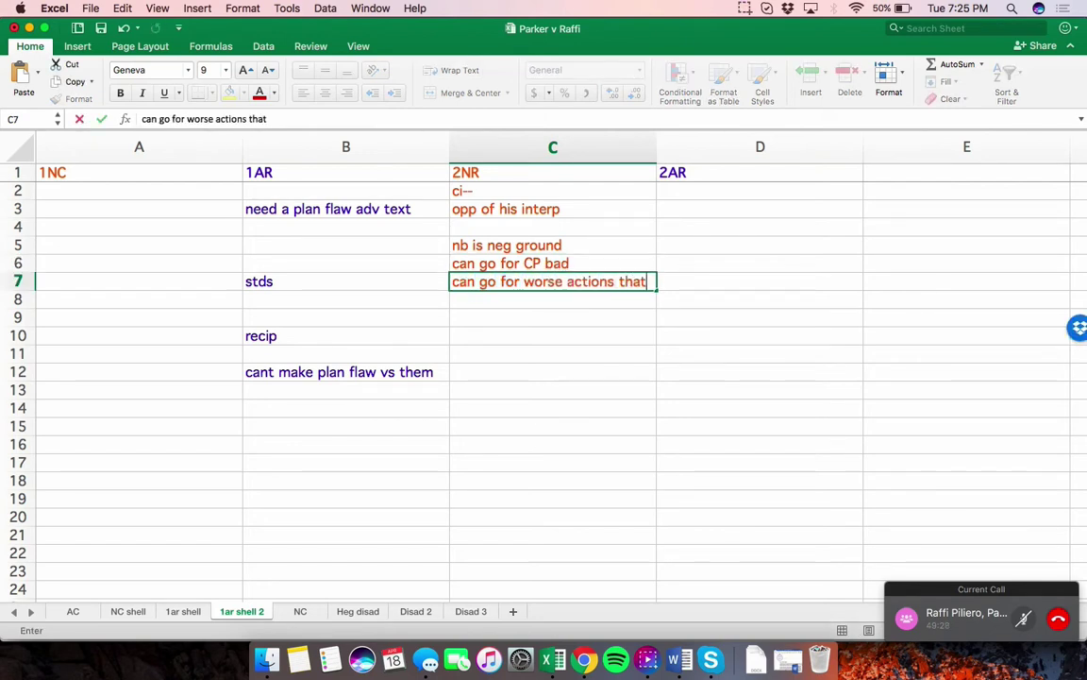
pyautogui.write(' have a owrse adv')
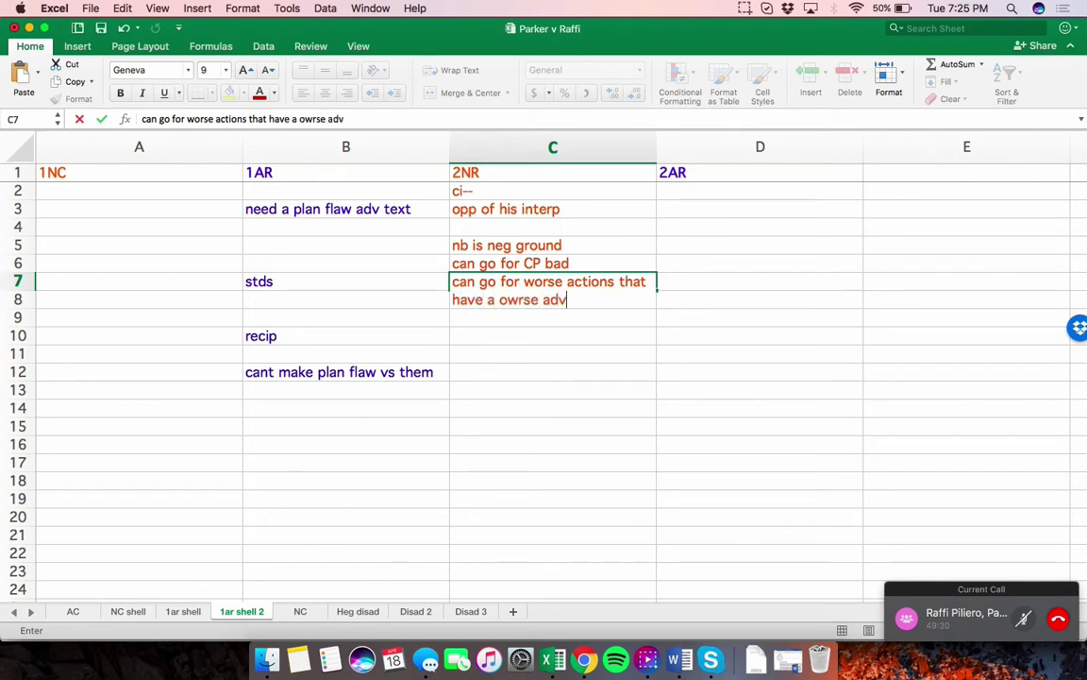
pyautogui.press('Return')
pyautogui.press('Return')
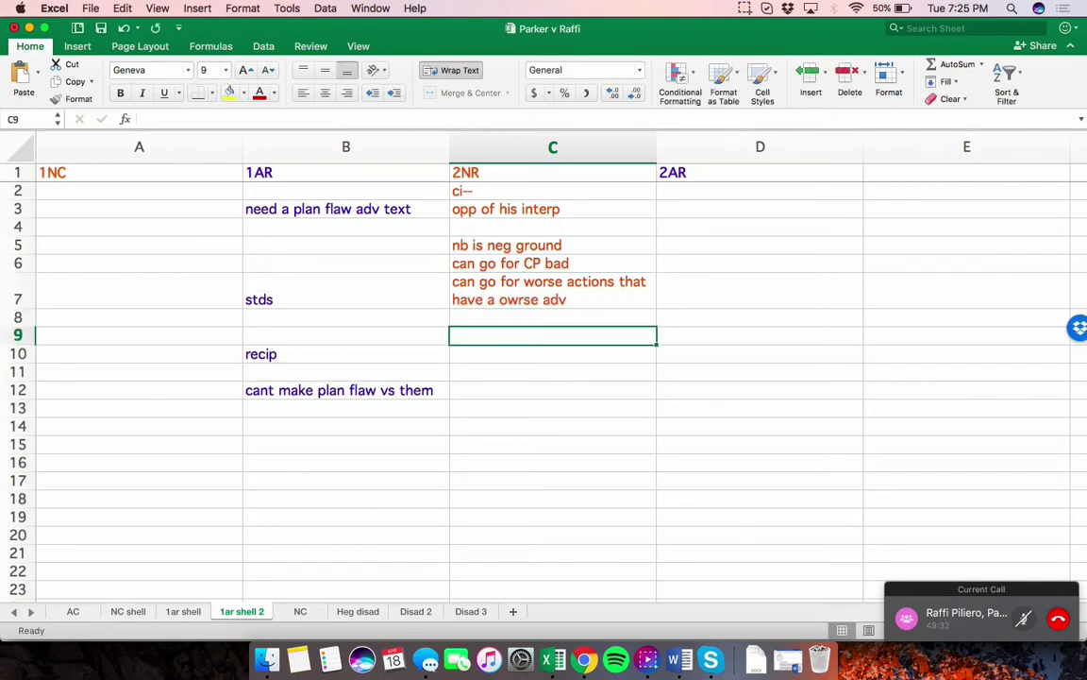
# Enter "cant make as many args because forced to research an adv" in cell C9
pyautogui.write('cant make as many ar')
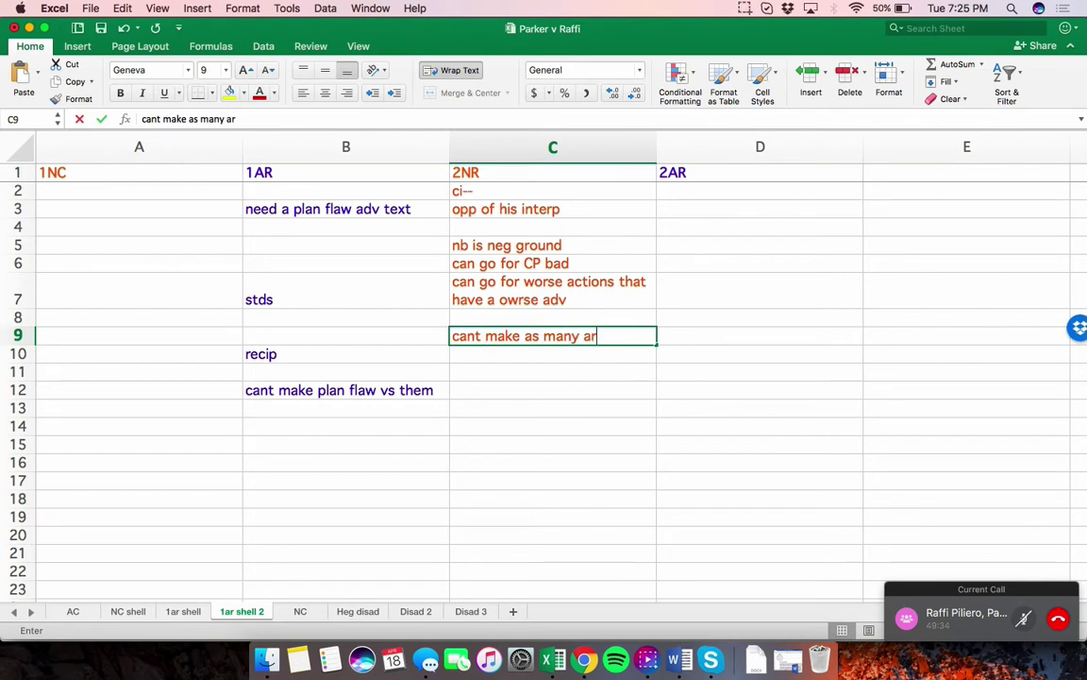
pyautogui.write('gs because forced')
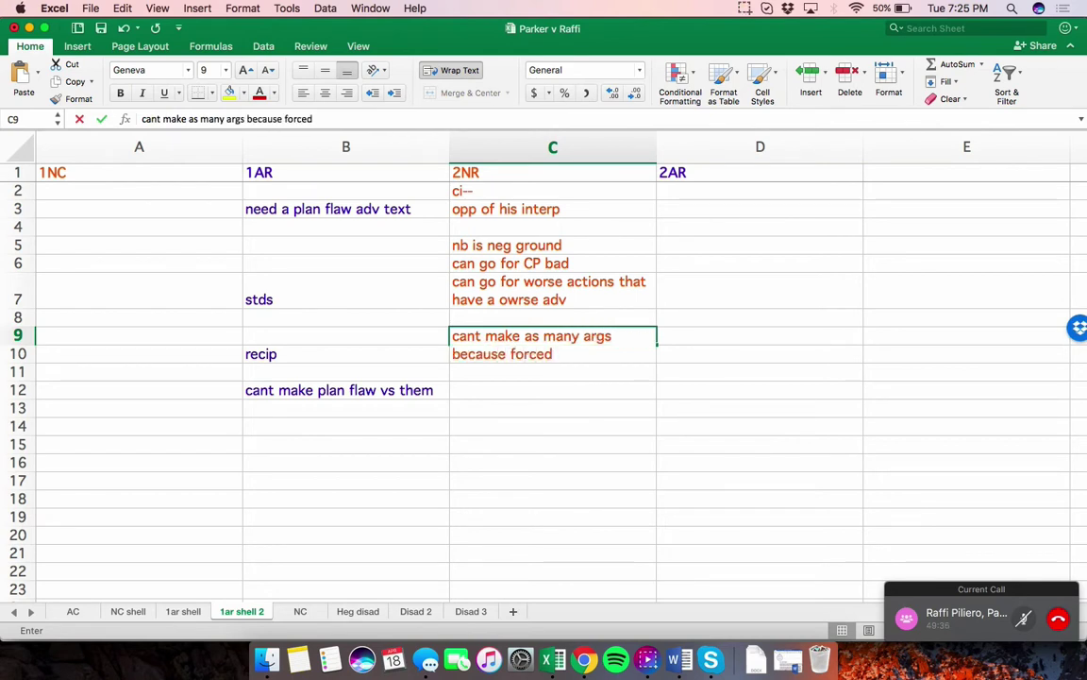
pyautogui.write(' to research an adv')
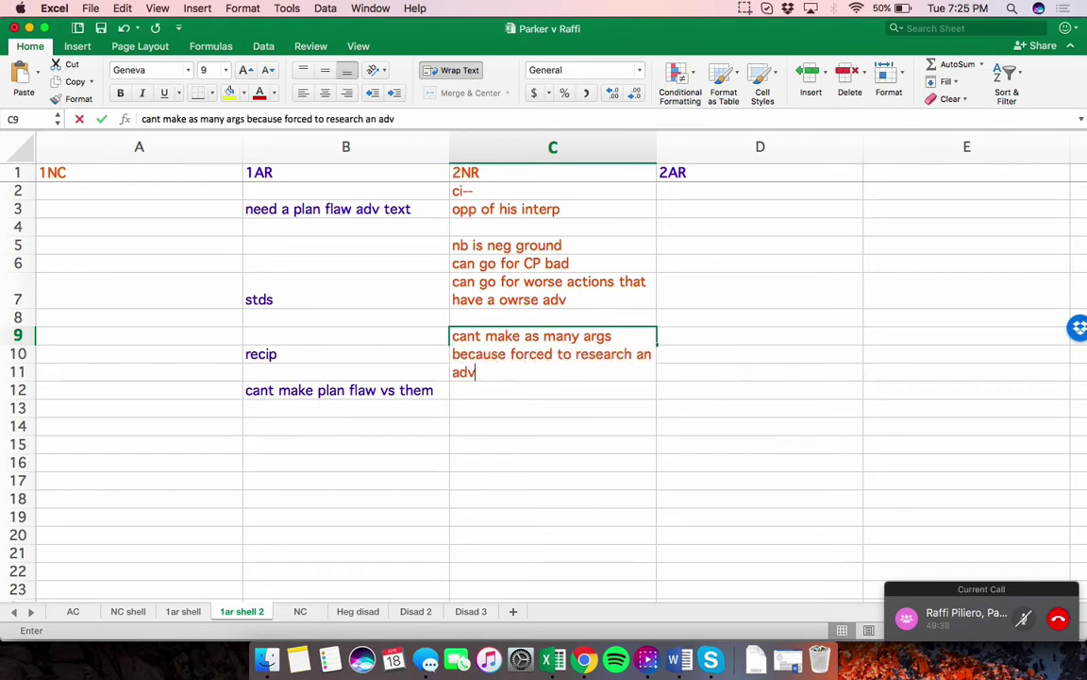
pyautogui.press('Return')
pyautogui.press('Return')
pyautogui.press('Return')
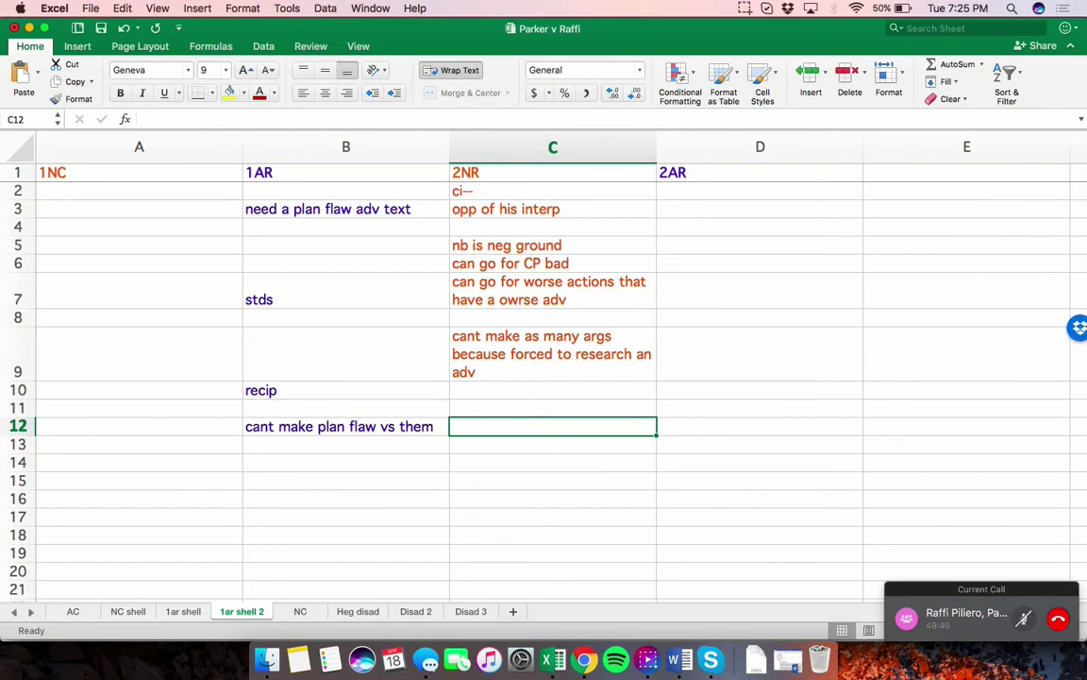
# Enter "couldve read an aff without plan flaw" in cell C12 and "all self incurred" in C13
pyautogui.write('couldve rea')
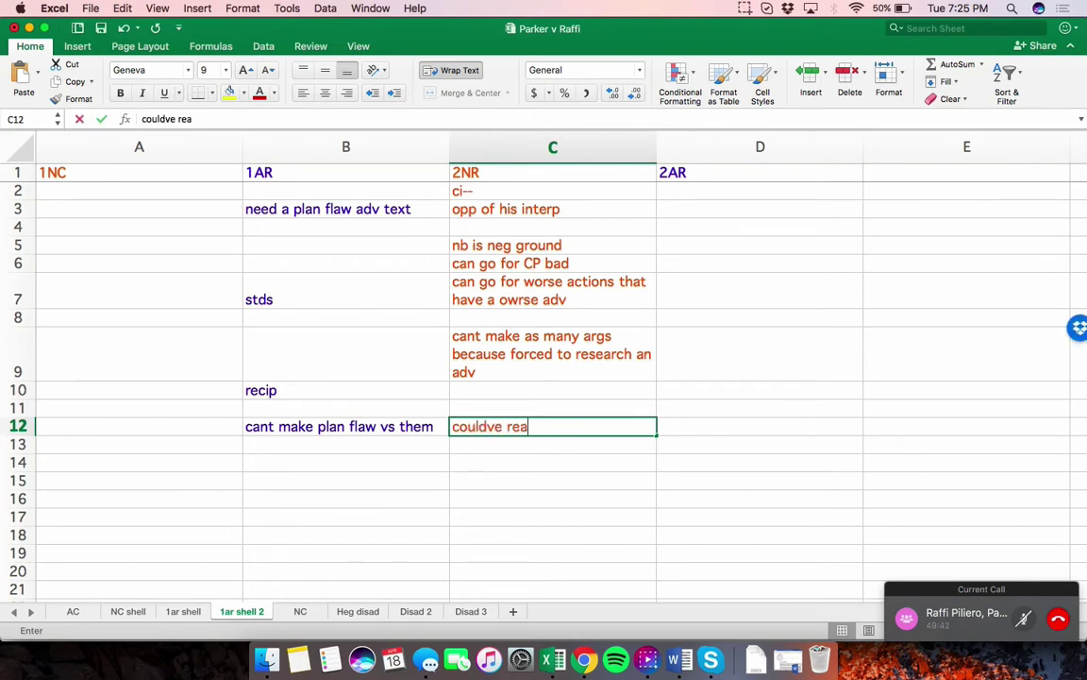
pyautogui.write('d an aff withou')
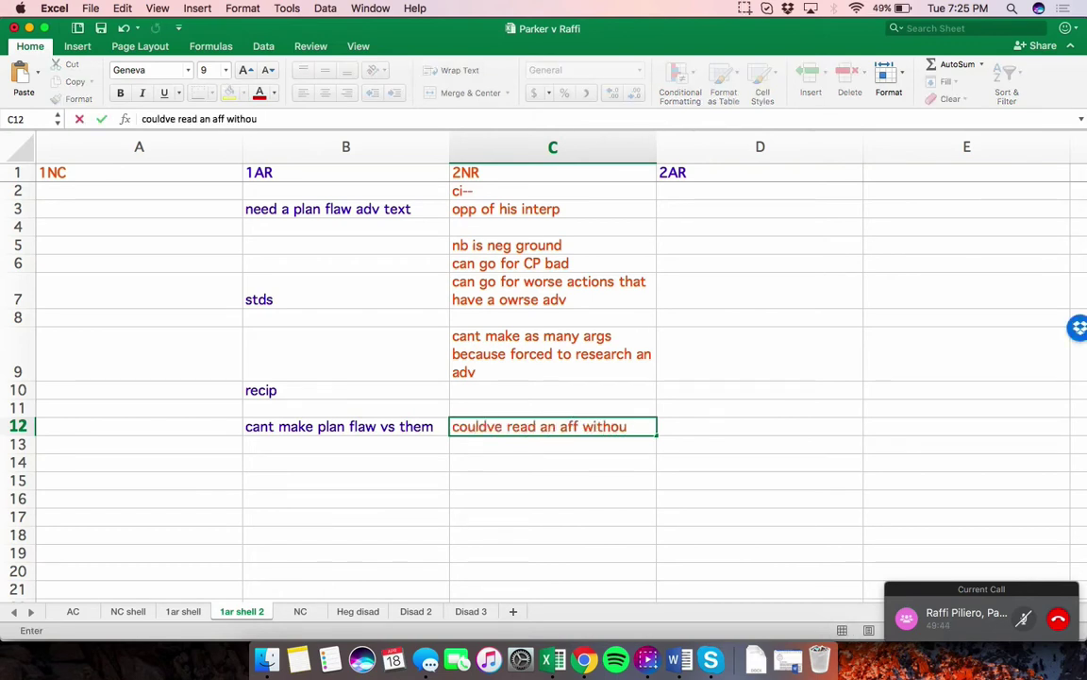
pyautogui.write('t plan flaw')
pyautogui.press('Return')
pyautogui.write('all')
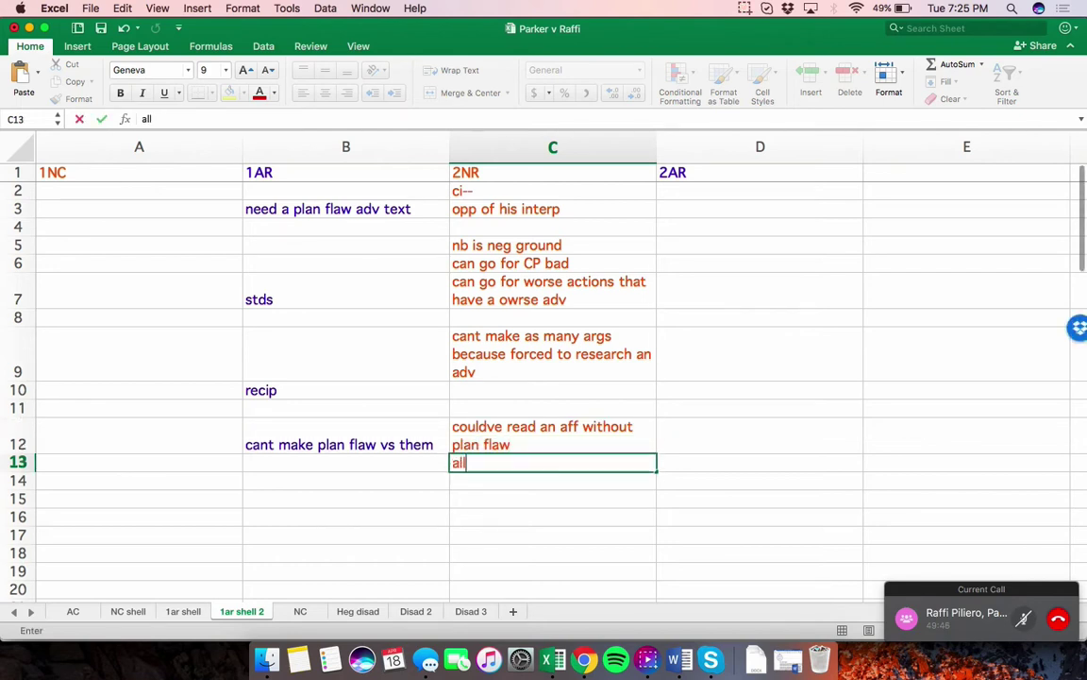
pyautogui.write(' self incurred')
pyautogui.press('Return')
pyautogui.press('Return')
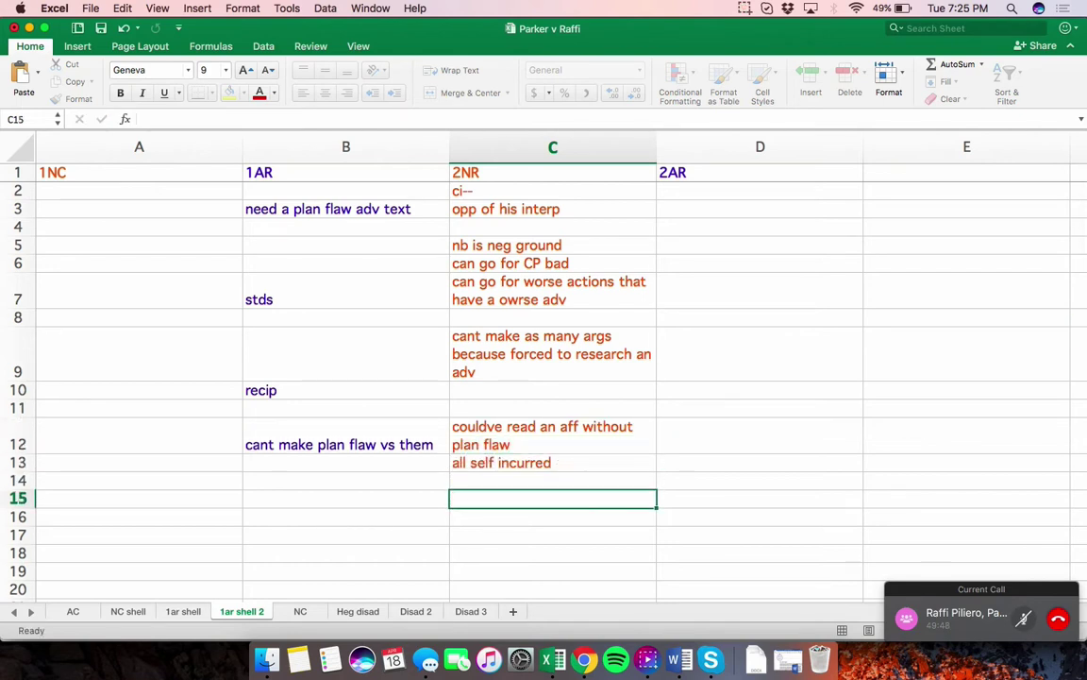
# Enter "2. t: force me to run a CP--structural skew" in cell C15 of the 2NR column
pyautogui.write('2. t:')
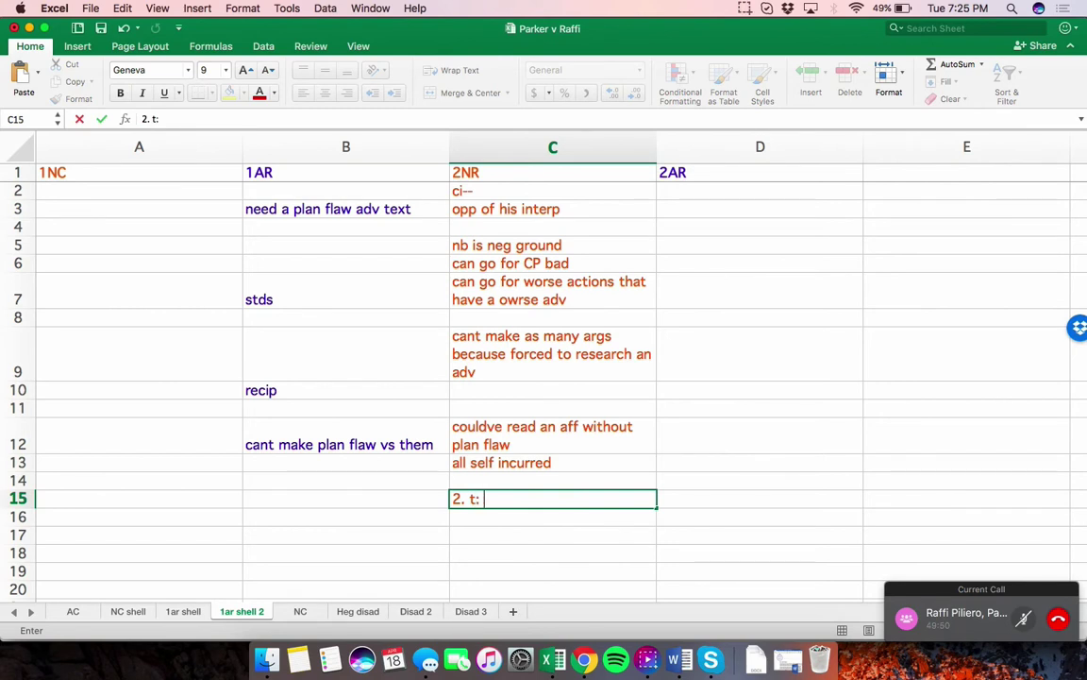
pyautogui.write(' force me to')
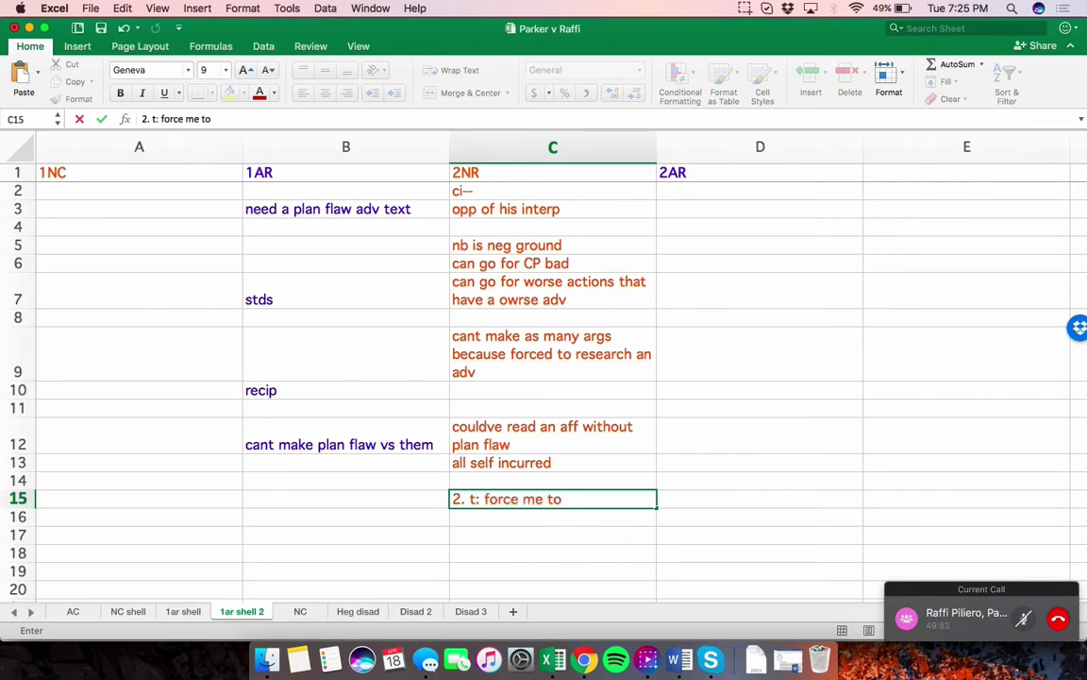
pyautogui.write(' run a CP')
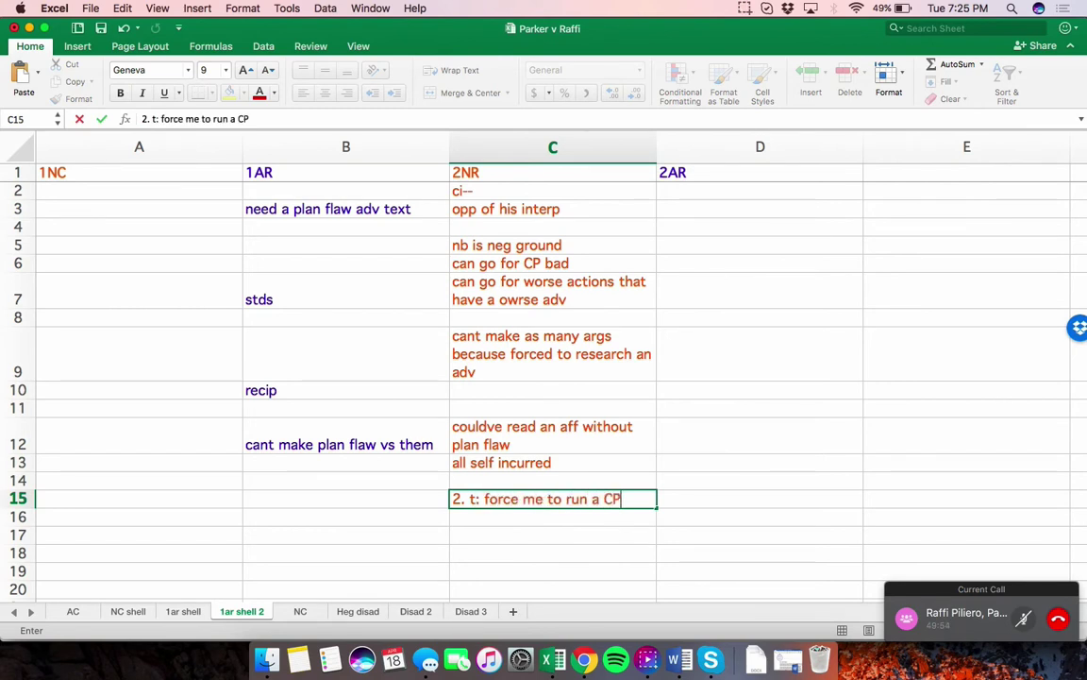
pyautogui.write('--structural skew')
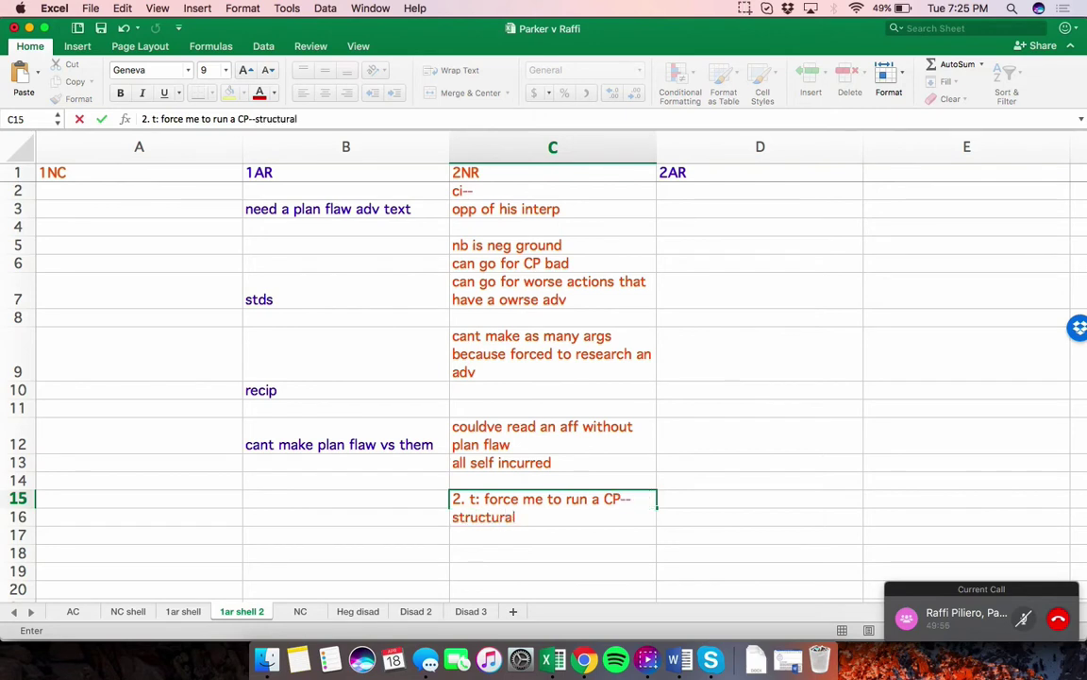
pyautogui.press('Return')
pyautogui.press('Return')
pyautogui.press('Return')
# Enter "negating is tougher" in cell C18 of the 2NR column
pyautogui.write('ne')
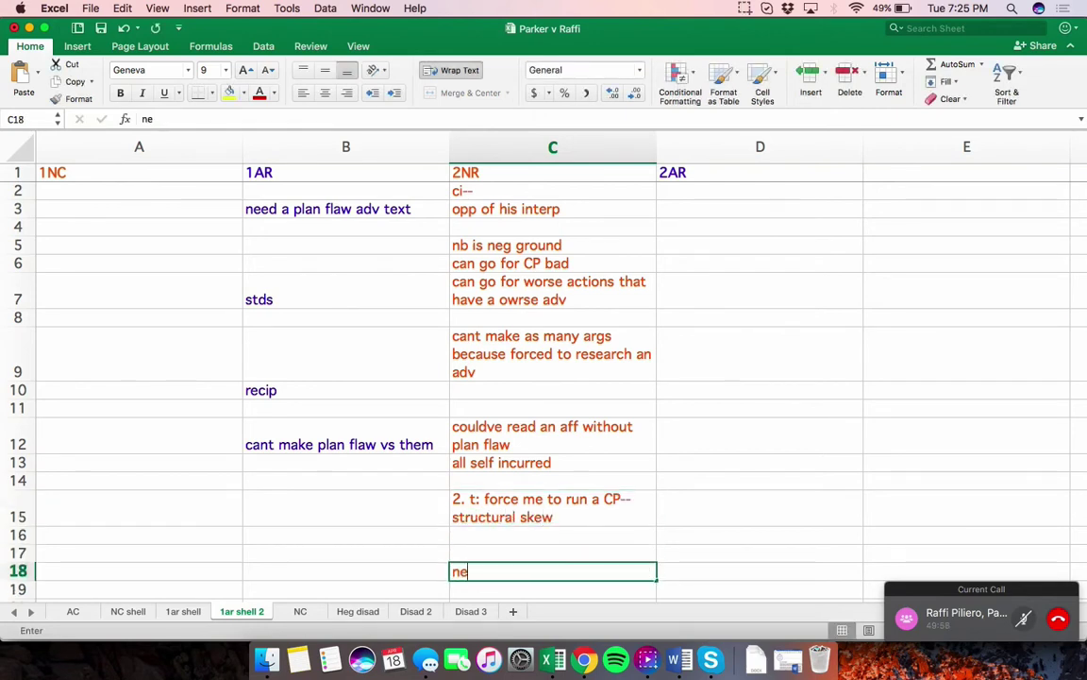
pyautogui.write('gating is tougher')
pyautogui.press('Return')
pyautogui.press('Return')
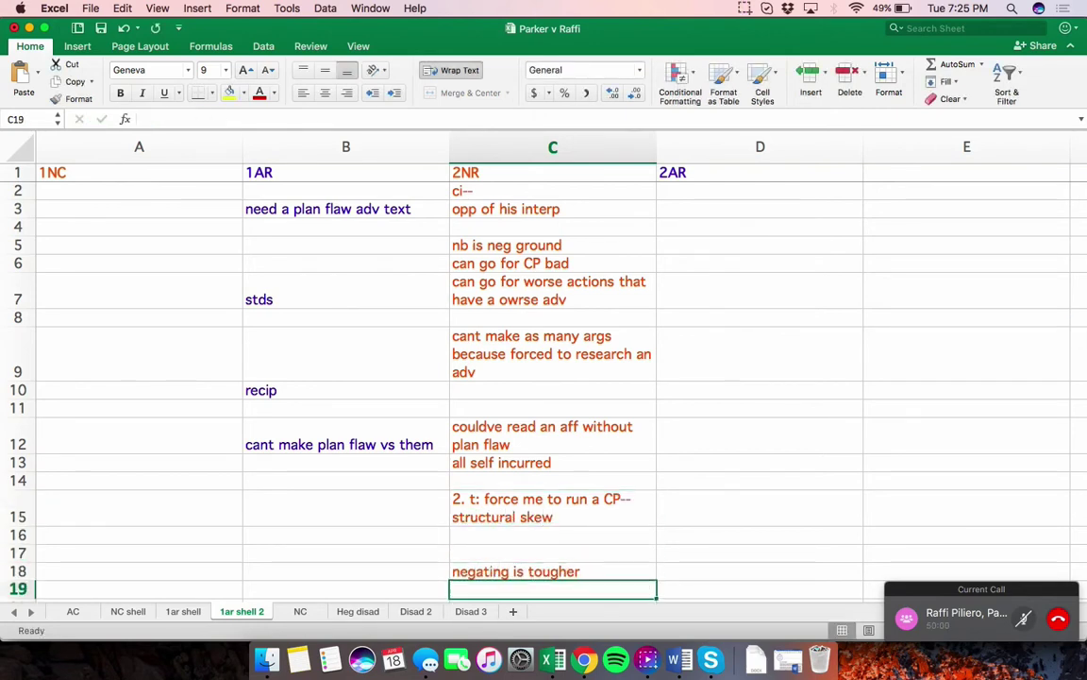
pyautogui.rightClick(501, 193)
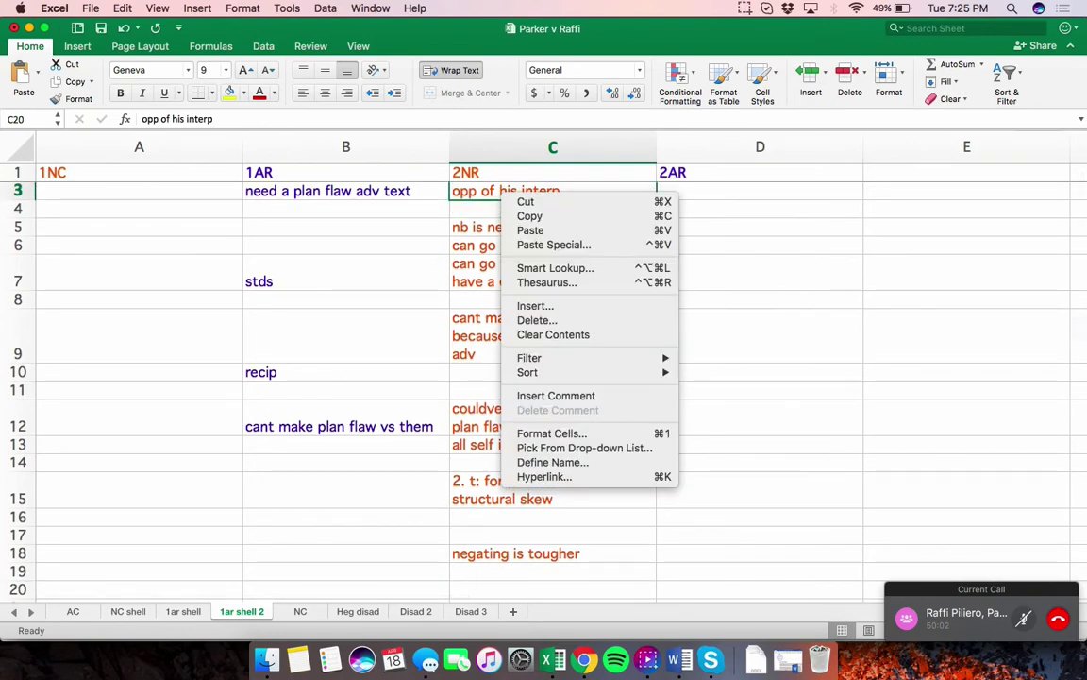
pyautogui.press('Escape')
pyautogui.click(345, 299)
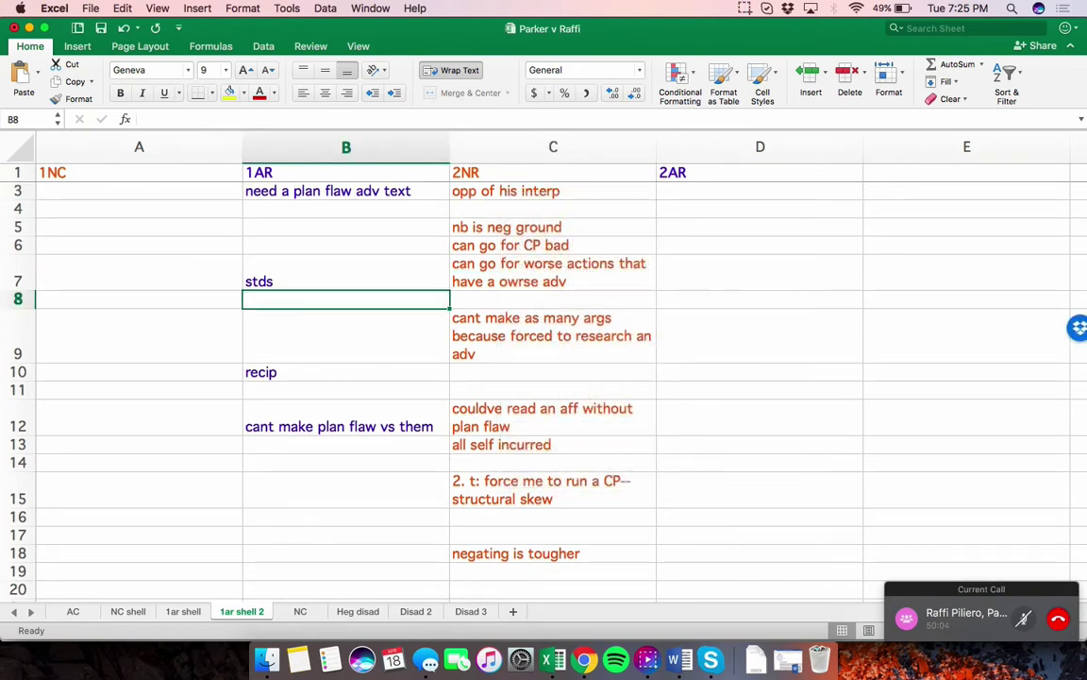
pyautogui.click(745, 8)
pyautogui.click(791, 55)
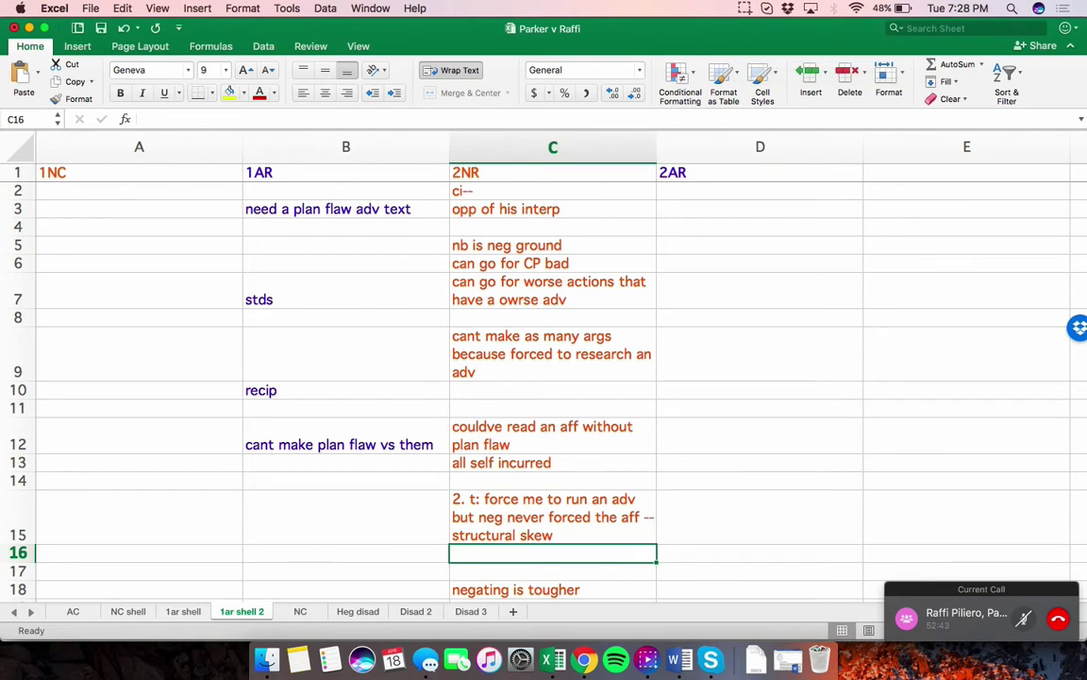
pyautogui.press('Up')
pyautogui.press('Up')
pyautogui.press('Up')
pyautogui.press('Up')
pyautogui.press('Up')
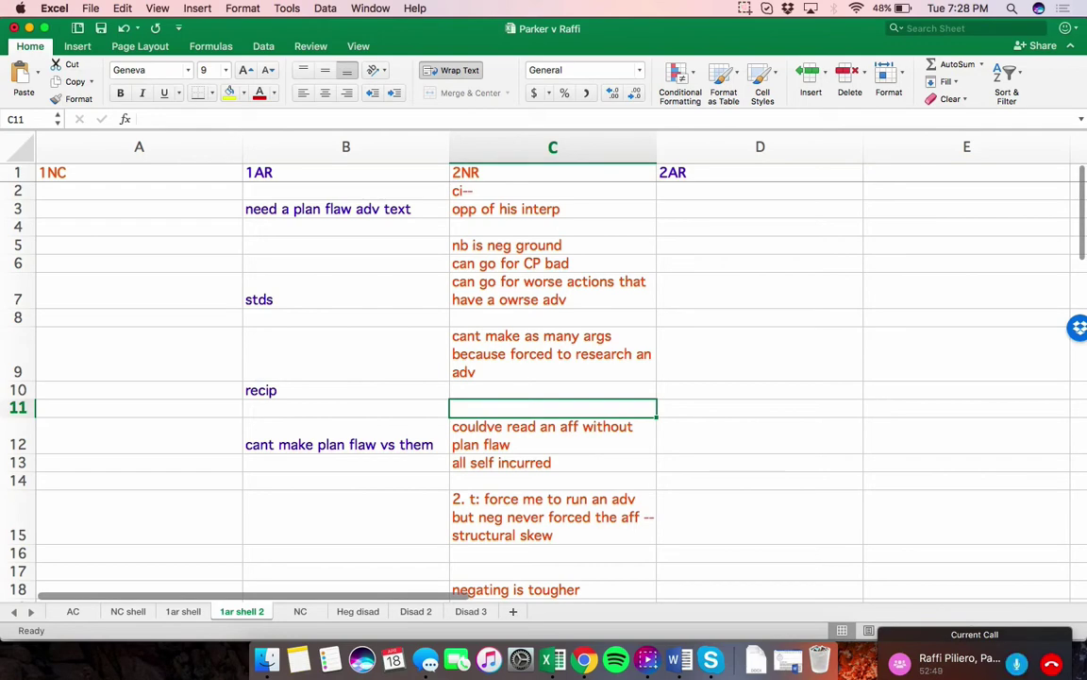
pyautogui.scroll(-3, 544, 377)
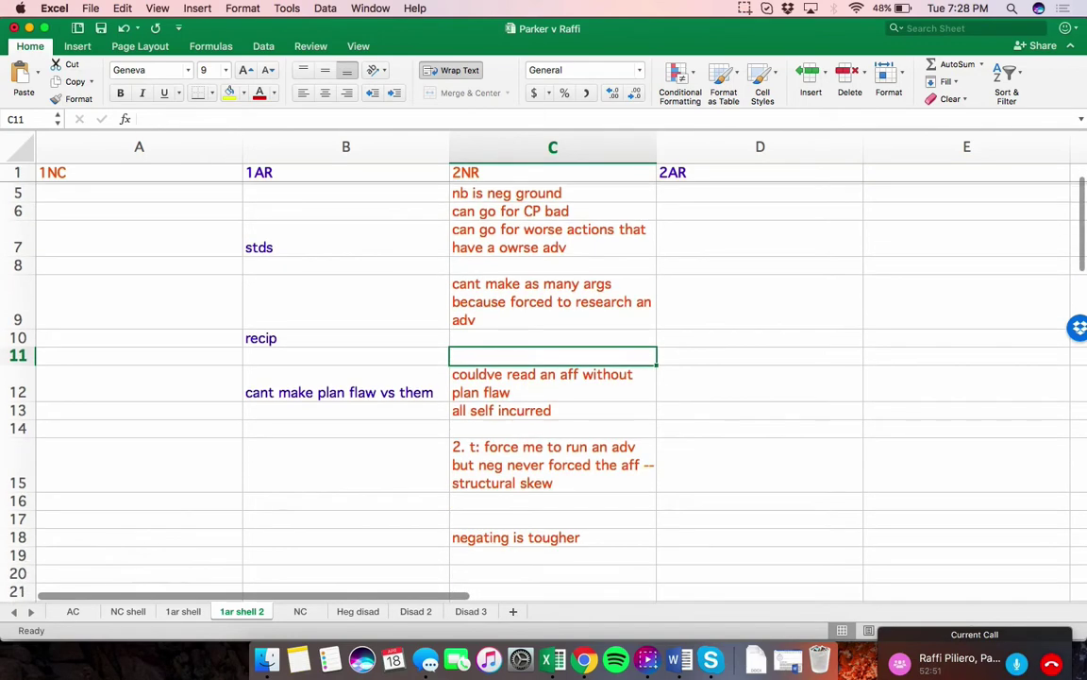
pyautogui.scroll(3, 544, 377)
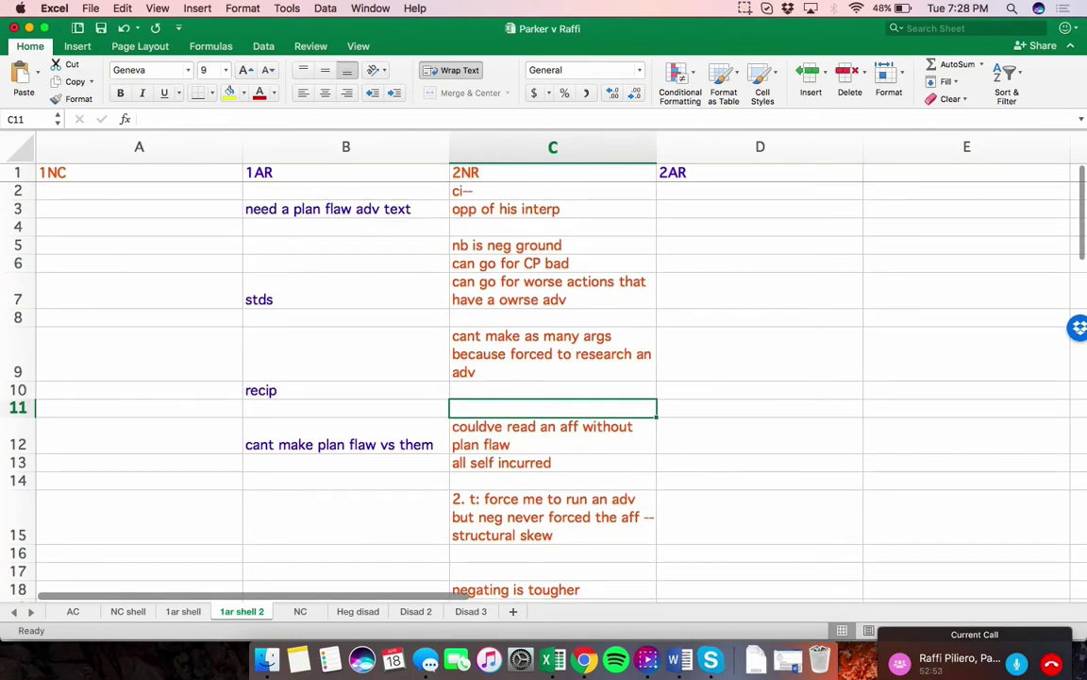
pyautogui.click(73, 611)
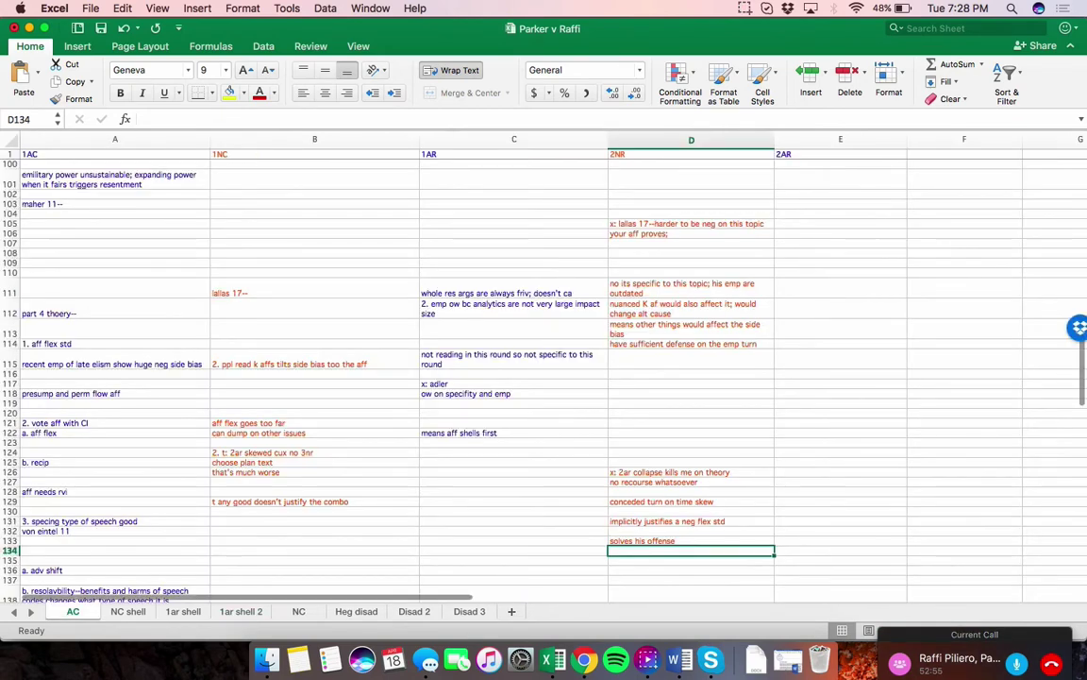
pyautogui.scroll(-1, 544, 368)
# Reorder the sheets so that 1ar shell and 1ar shell 2 directly follow AC, ahead of NC shell
pyautogui.click(183, 610)
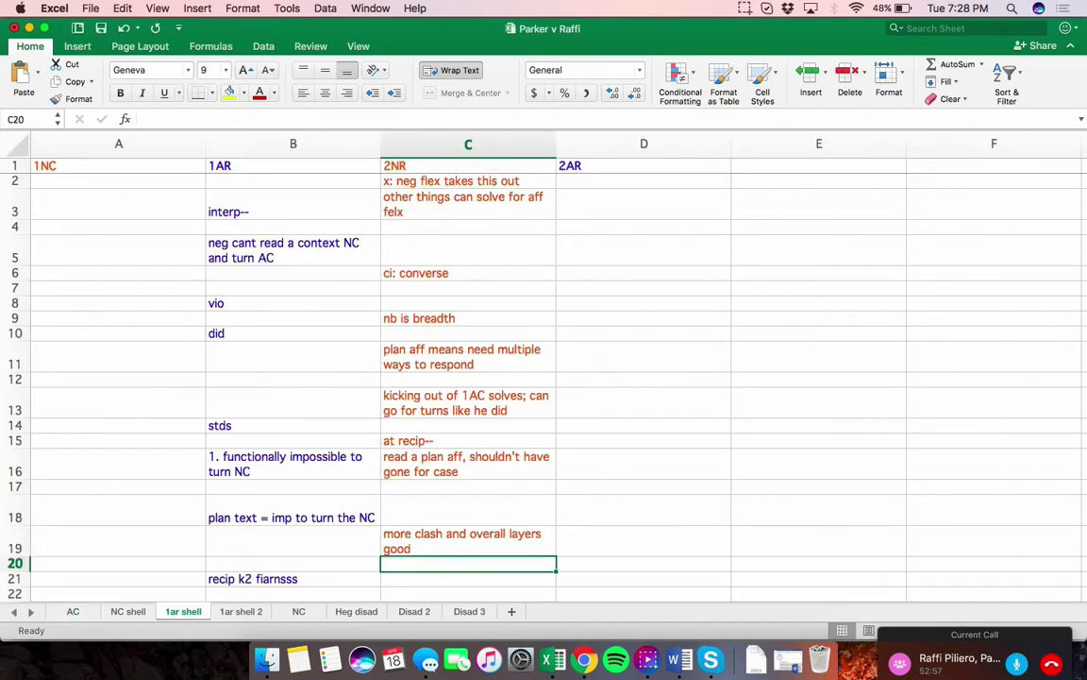
pyautogui.moveTo(183, 611); pyautogui.dragTo(100, 611)
pyautogui.click(241, 610)
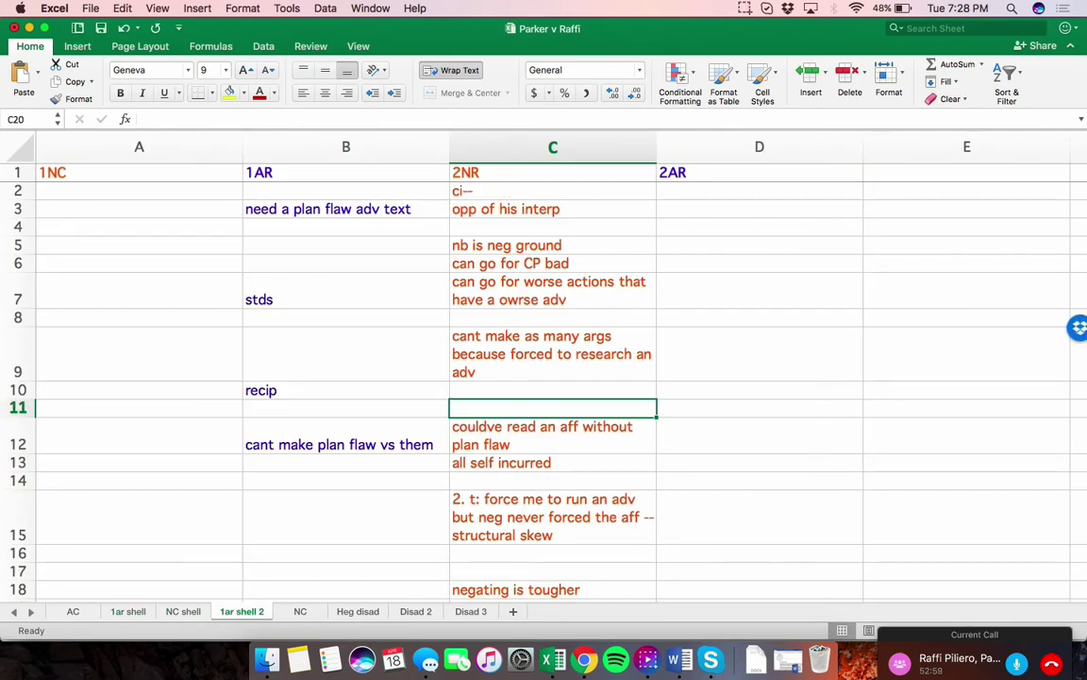
pyautogui.moveTo(241, 611); pyautogui.dragTo(154, 611)
# Enter "substantive impact" in cell E41 of the AC sheet's 2AR column
pyautogui.click(72, 610)
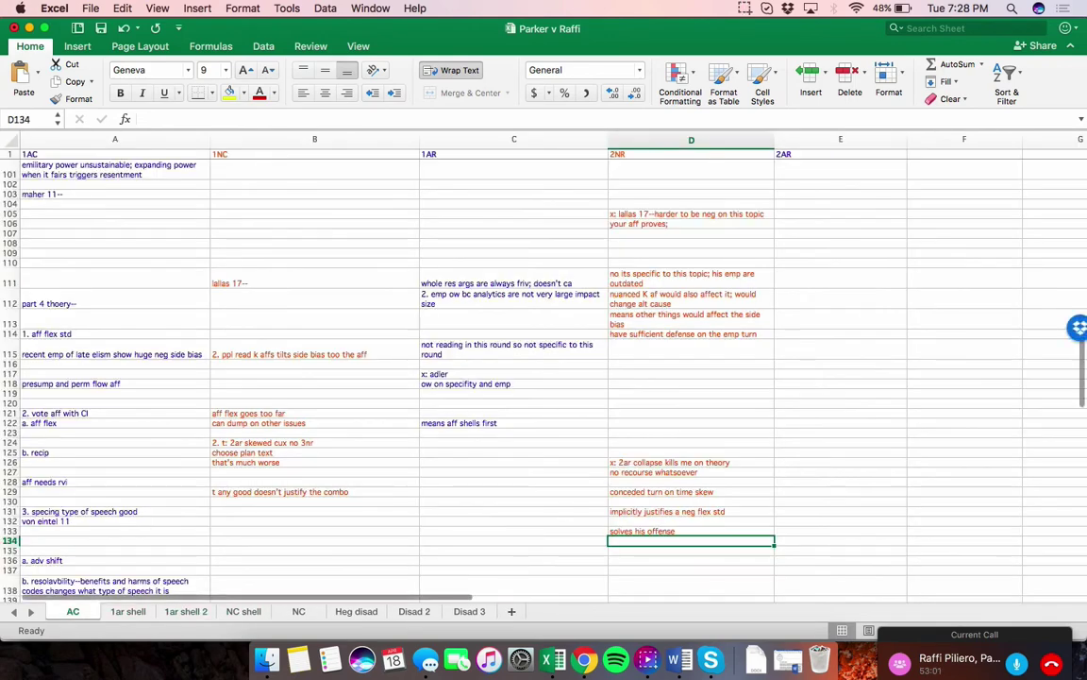
pyautogui.scroll(-2, 543, 378)
pyautogui.scroll(-3, 489, 378)
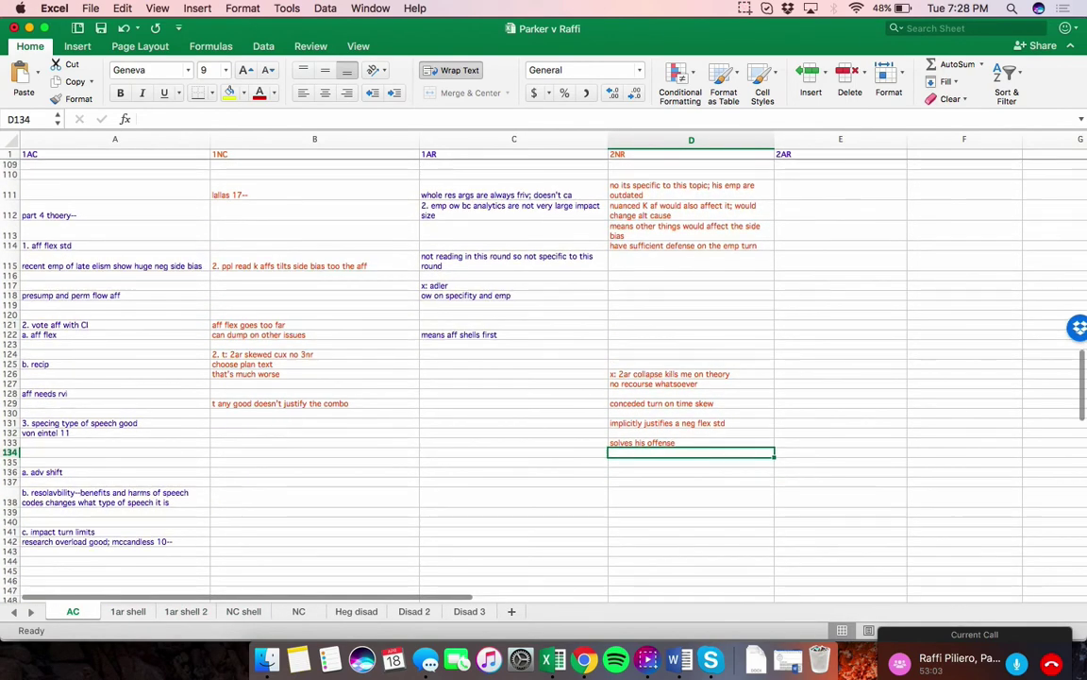
pyautogui.click(840, 306)
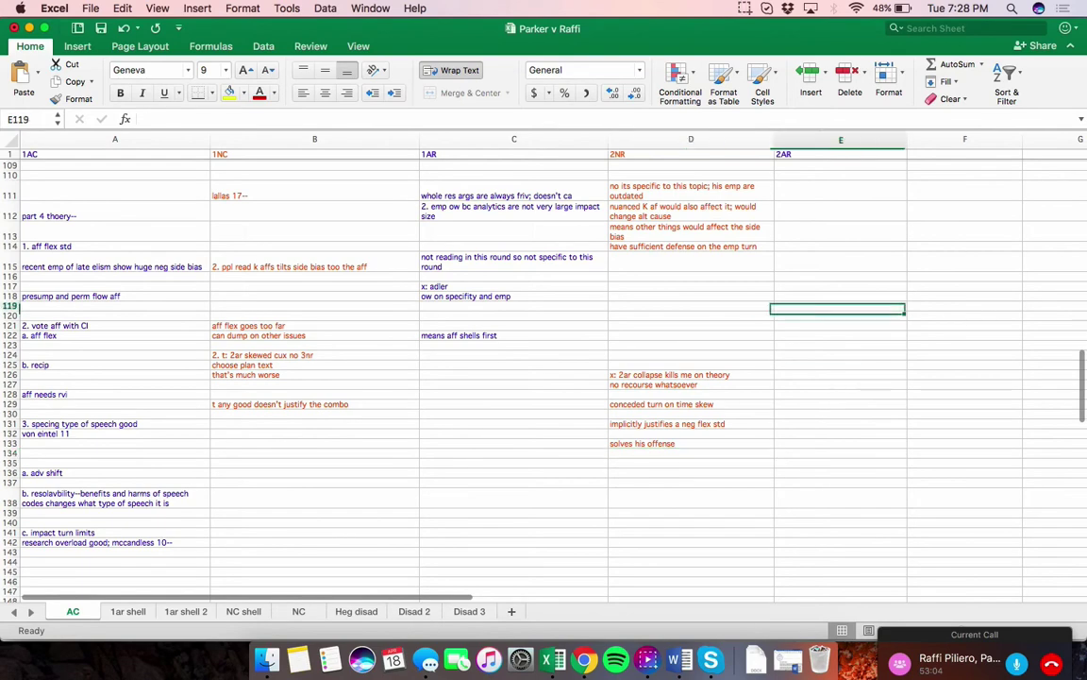
pyautogui.scroll(3, 840, 305)
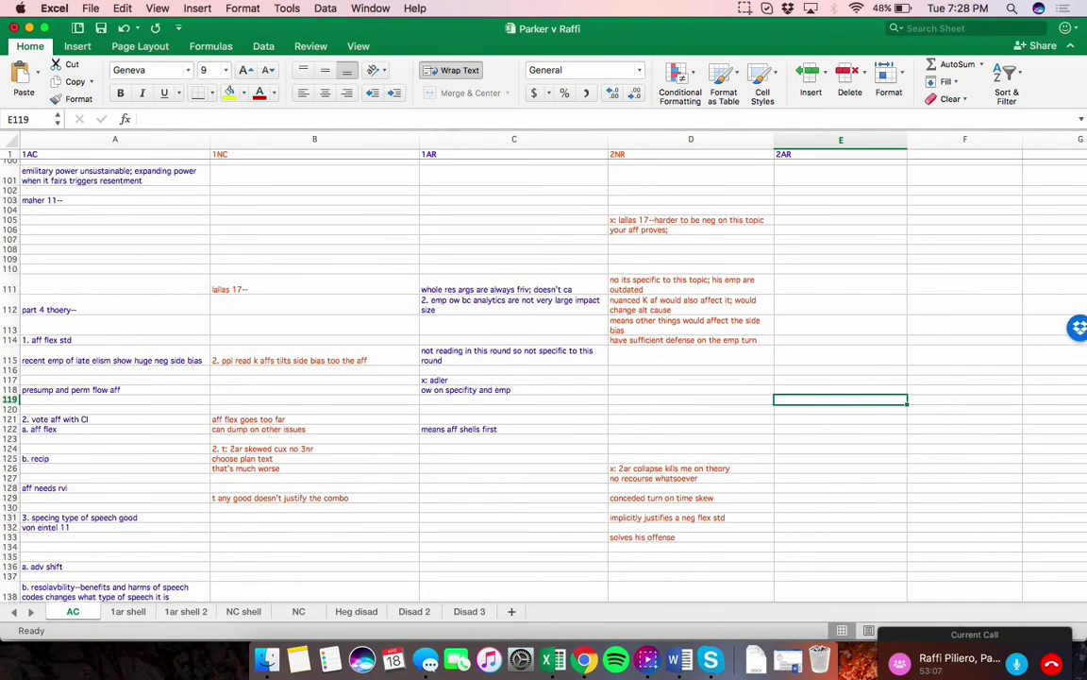
pyautogui.click(840, 370)
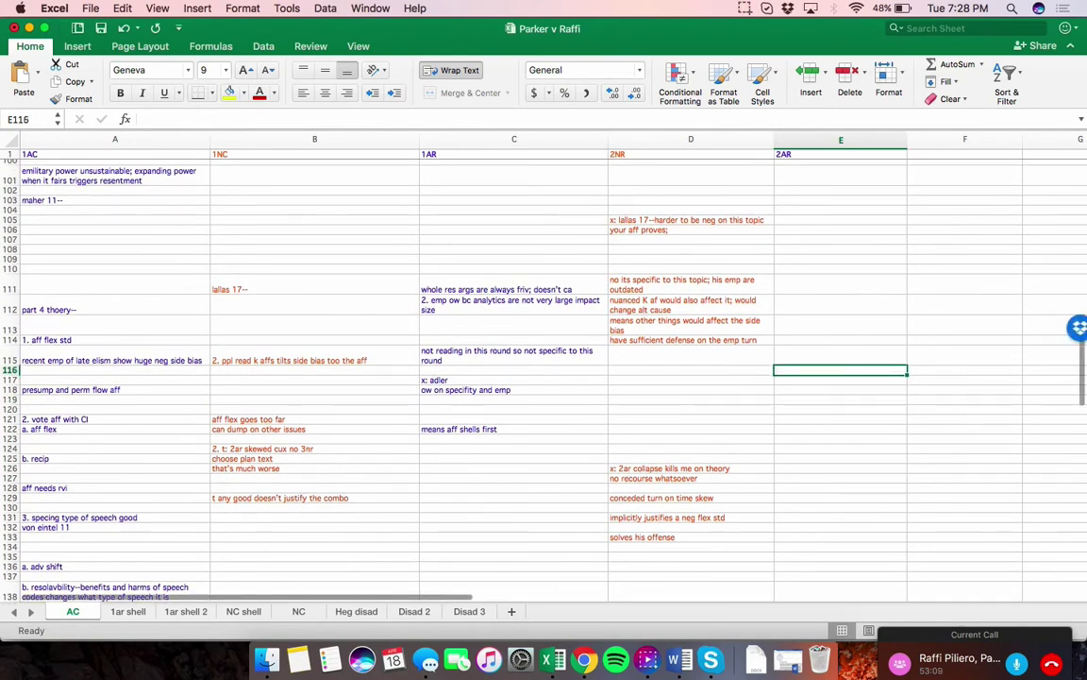
pyautogui.scroll(15, 544, 378)
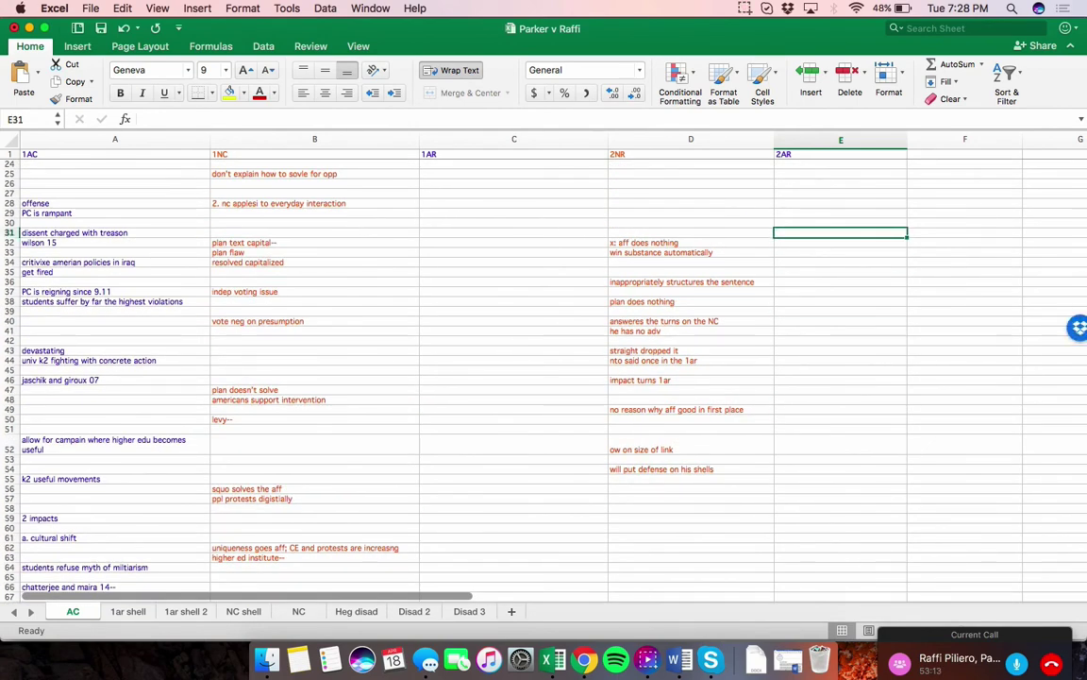
pyautogui.click(840, 331)
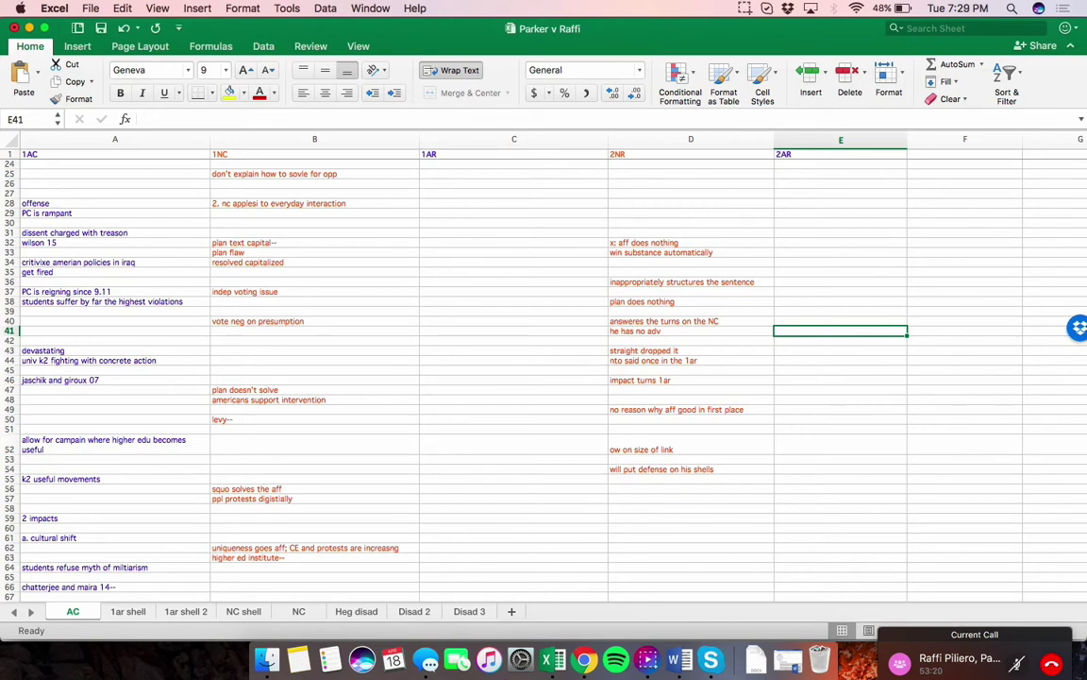
pyautogui.write('substant')
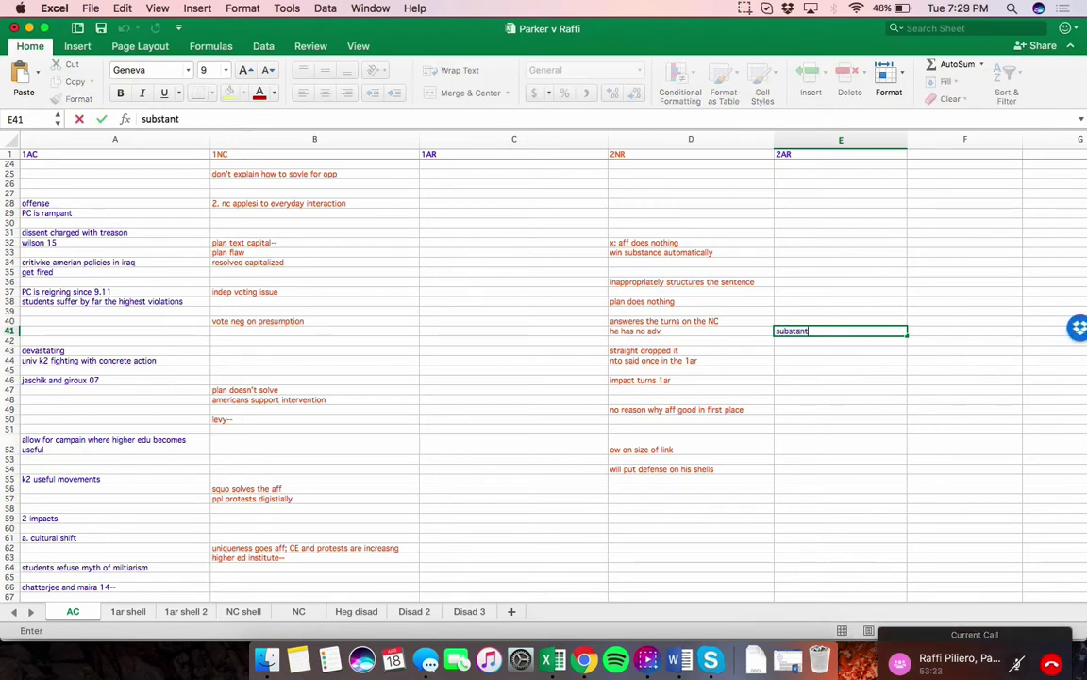
pyautogui.write('ive impact')
pyautogui.press('Return')
# Enter "new applications in 2nr" in cell E43 of the 2AR column
pyautogui.press('Return')
pyautogui.write('ne')
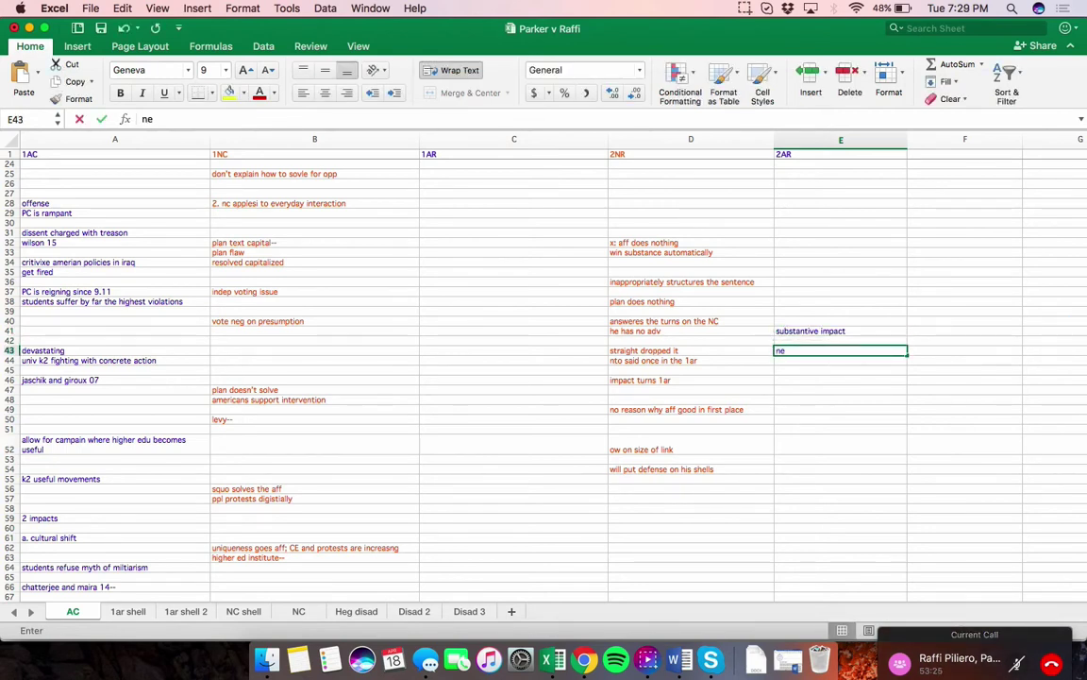
pyautogui.write('w applications')
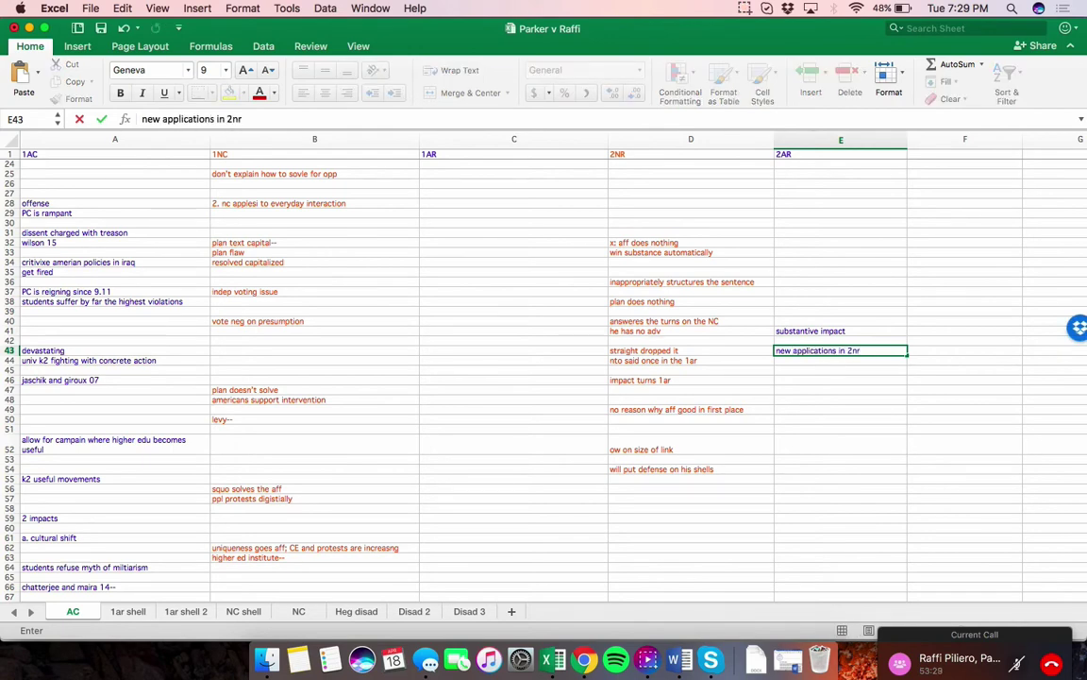
pyautogui.write(' in 2nr')
pyautogui.press('Return')
pyautogui.press('Return')
# Enter "side bias debate is messy" in cell E115, in the row of the aff flex side-bias argument
pyautogui.scroll(-15, 544, 378)
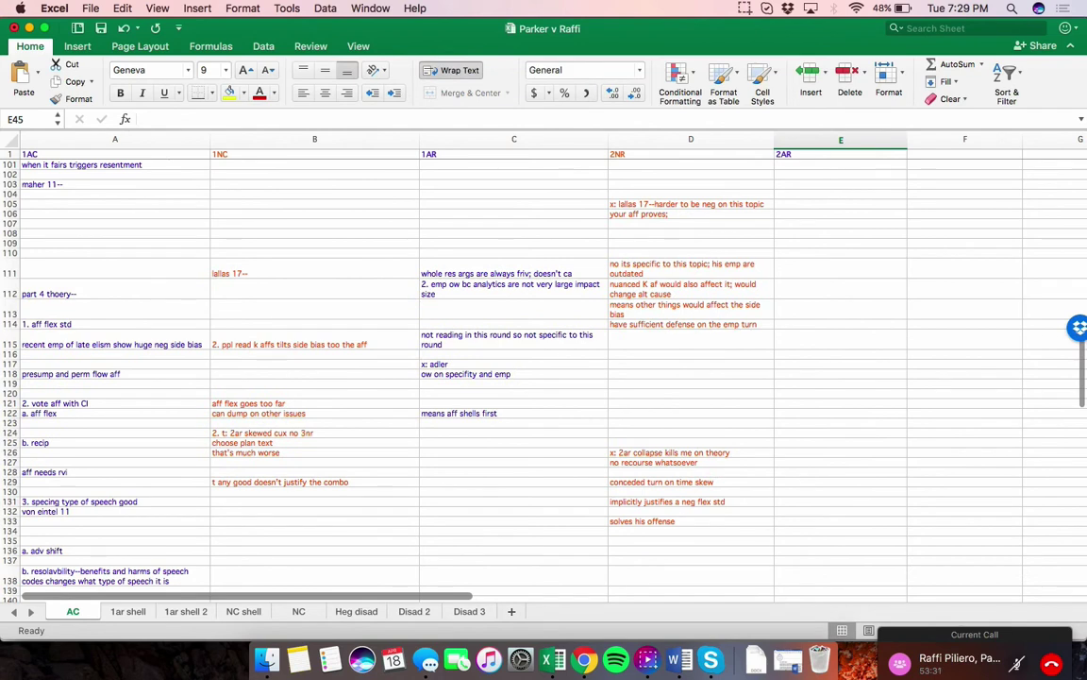
pyautogui.click(840, 338)
pyautogui.write('side bias debat')
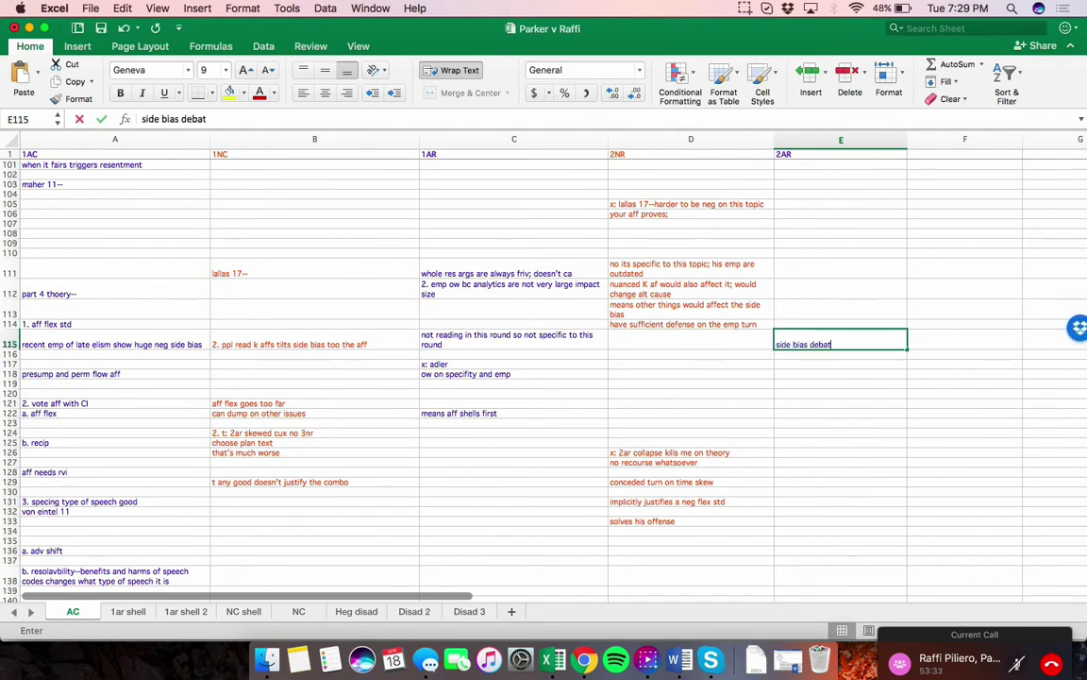
pyautogui.write('e is m')
pyautogui.press('Return')
pyautogui.press('Return')
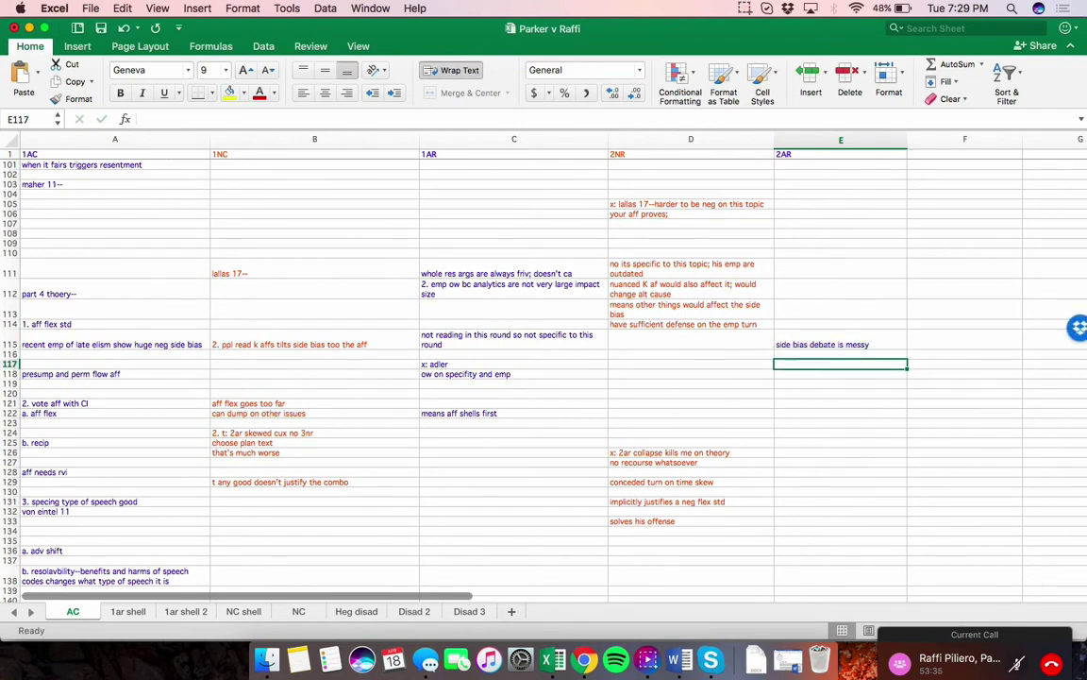
# Enter "amount of link is small" in cell E117 of the 2AR column
pyautogui.write('amount of ')
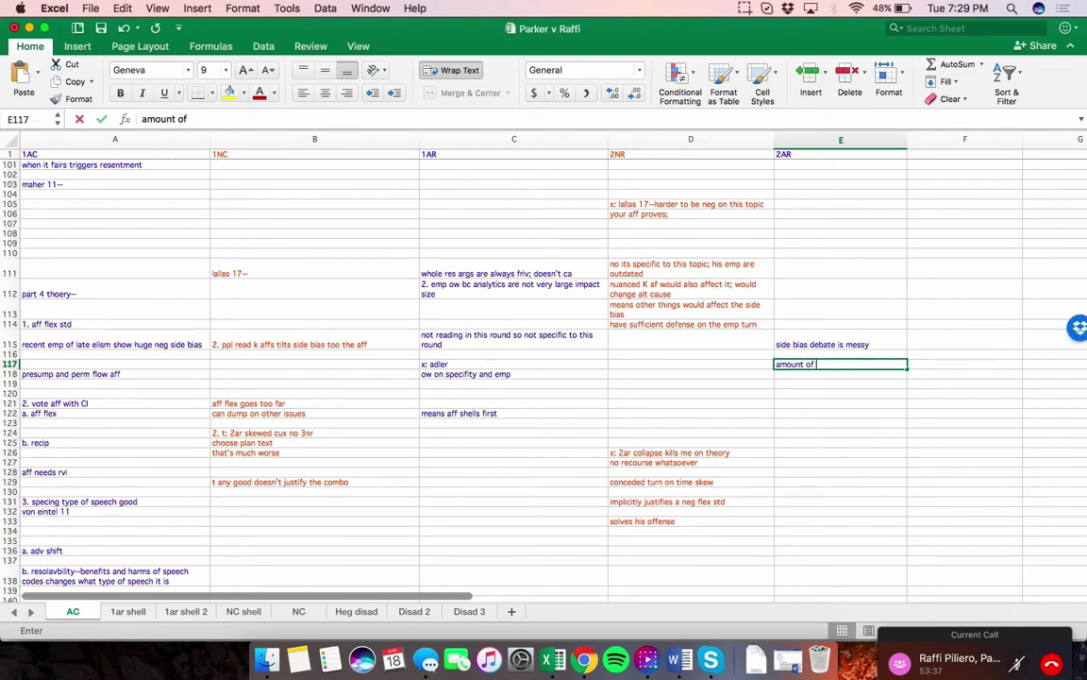
pyautogui.write('link is small')
pyautogui.press('Return')
pyautogui.press('Return')
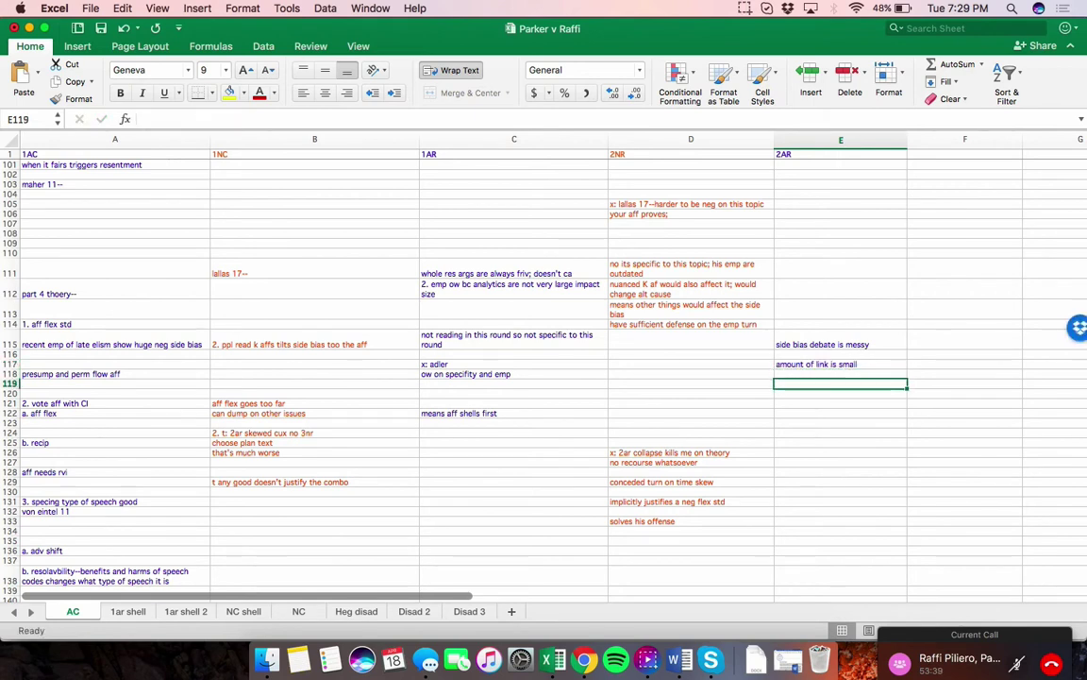
# Enter "all the imapcts ow on size of link" in cell E119 of the 2AR column
pyautogui.write('all the imapcts o')
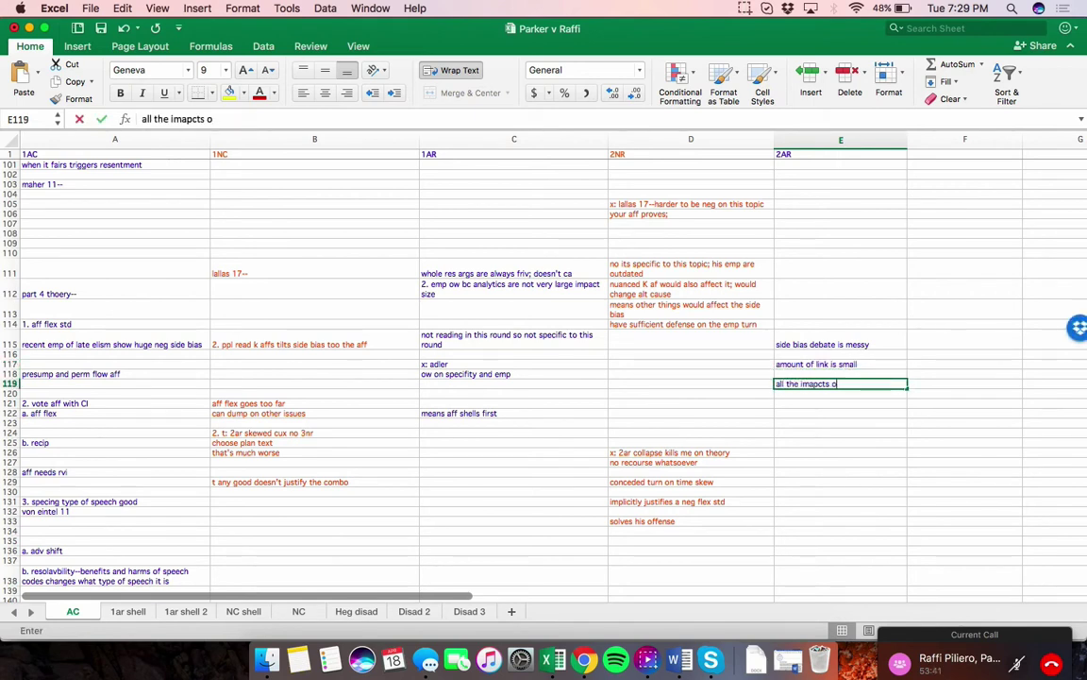
pyautogui.write('u')
pyautogui.press('BackSpace')
pyautogui.write('w on size')
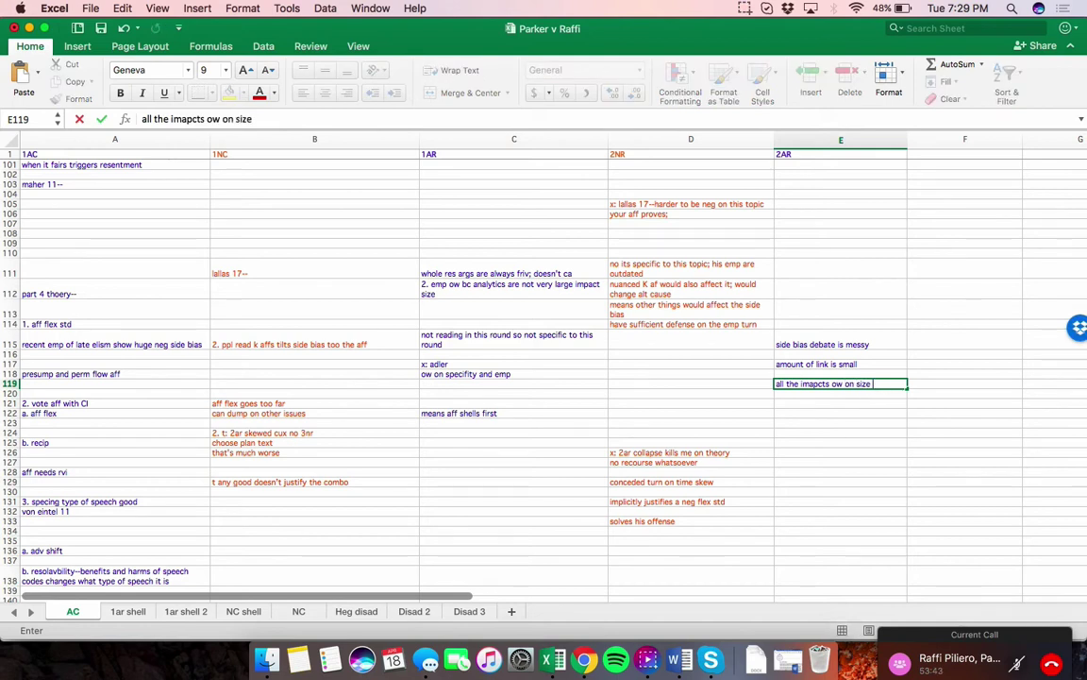
pyautogui.write(' of link')
pyautogui.press('Return')
pyautogui.press('Return')
# Enter "3. conceded emp ow" in cell E121 and "test analytics" in cell E122 of the 2AR column
pyautogui.write('3. co')
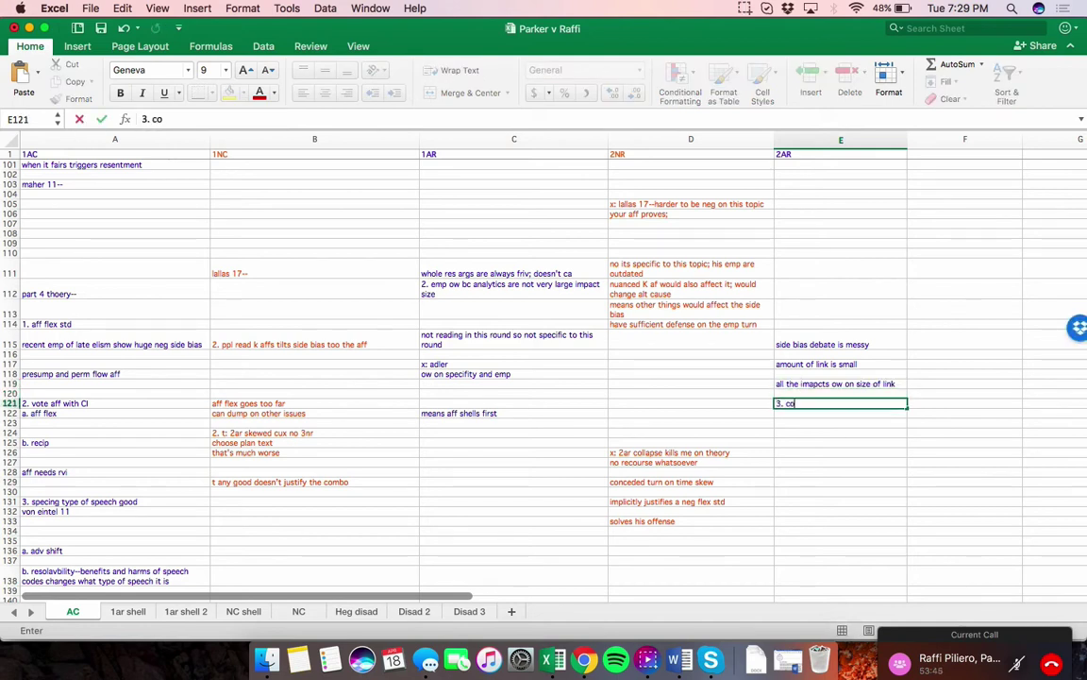
pyautogui.write('nceded emp ow')
pyautogui.press('Return')
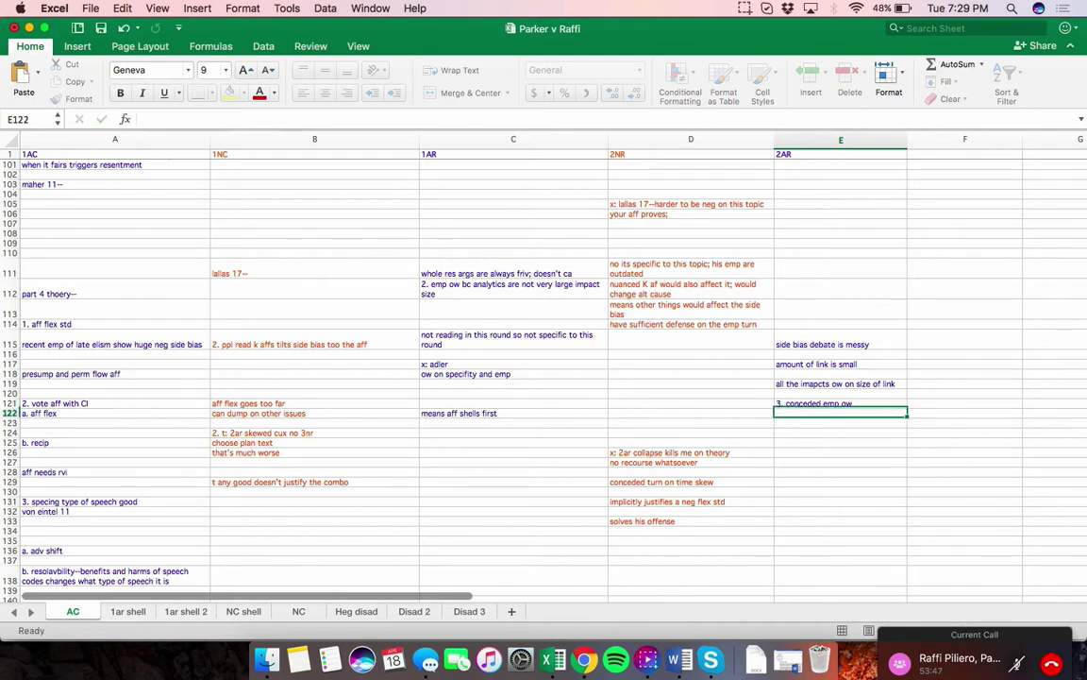
pyautogui.write('test')
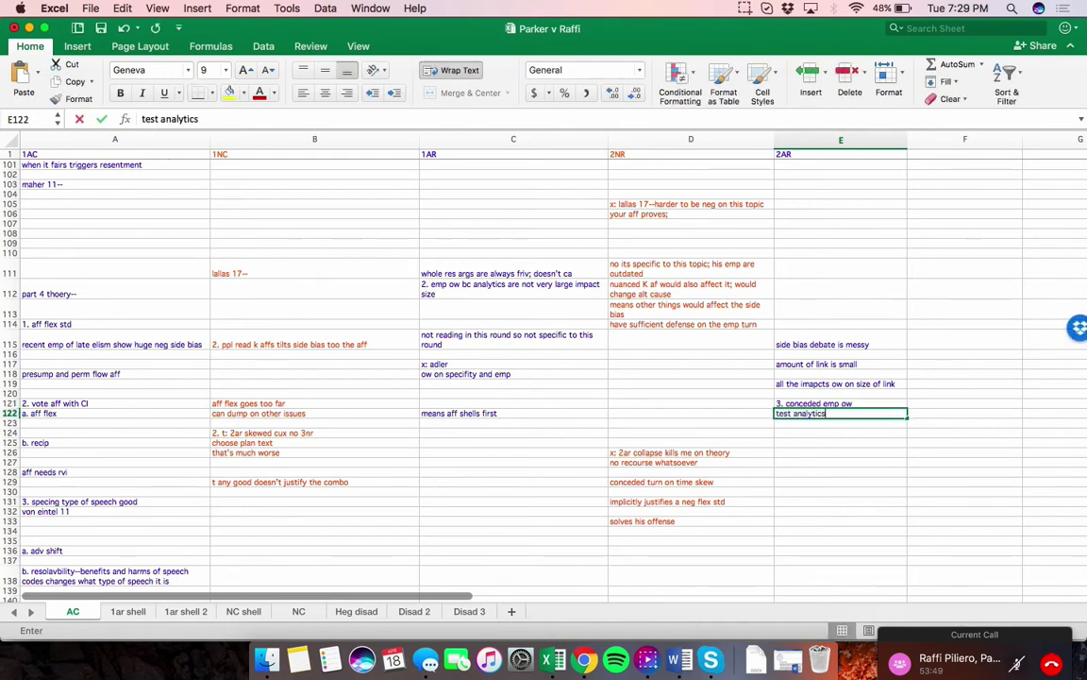
pyautogui.write(' analytics')
pyautogui.press('Return')
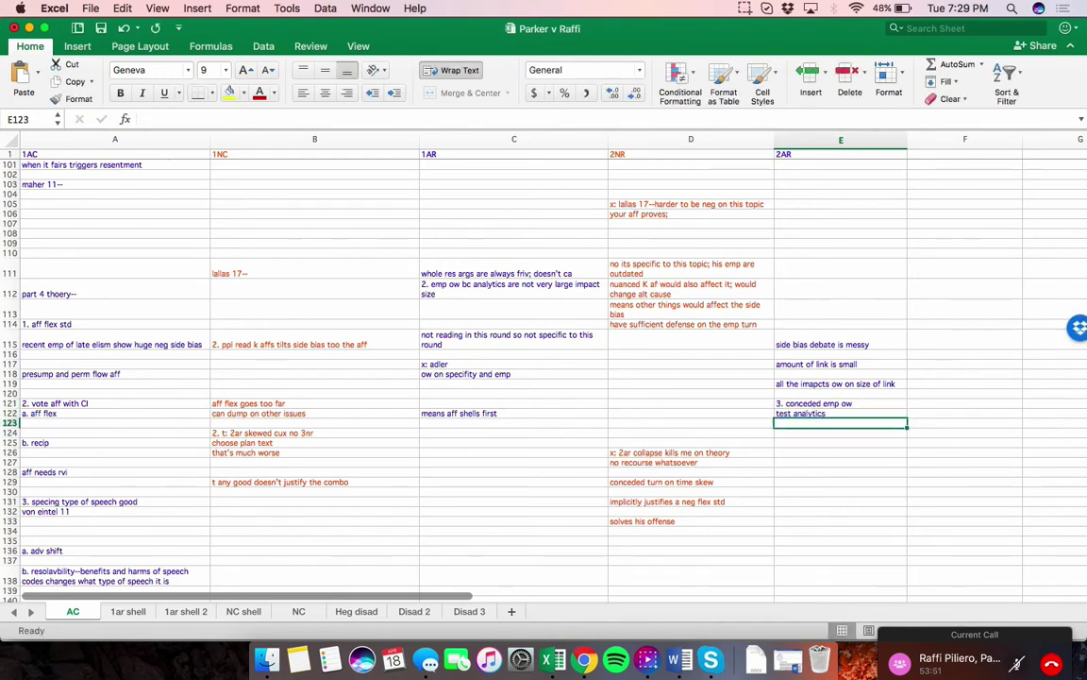
# Enter "most rounds don't come out to 1ar theory shells" in cell E123 of the 2AR column
pyautogui.write('most rounds d')
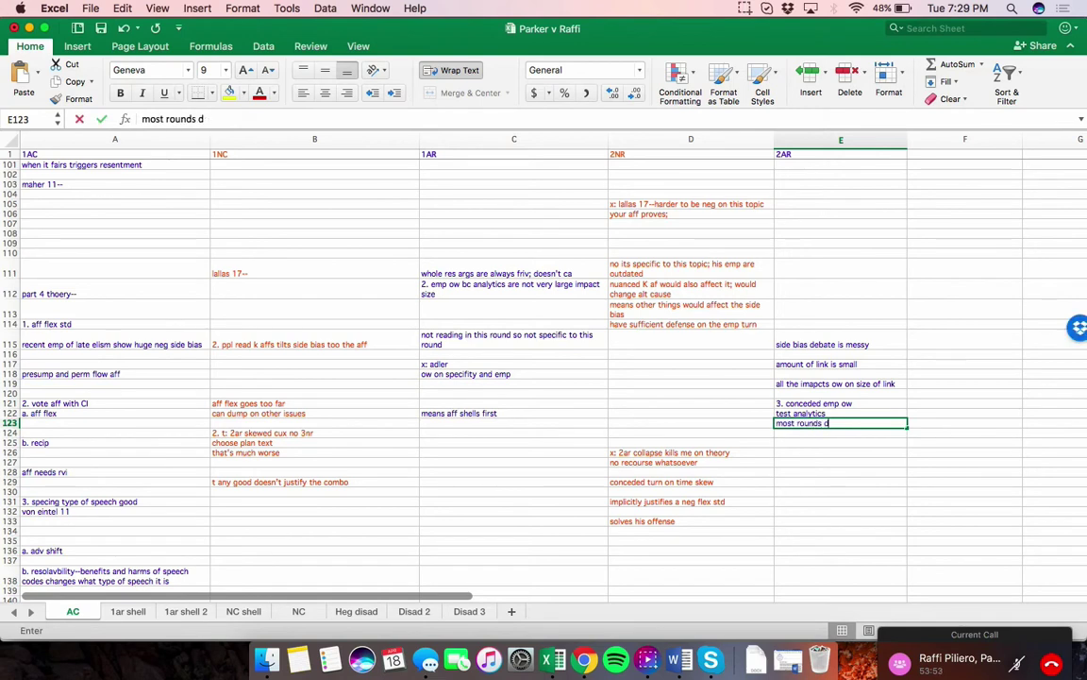
pyautogui.write("on't come out to 1ar th")
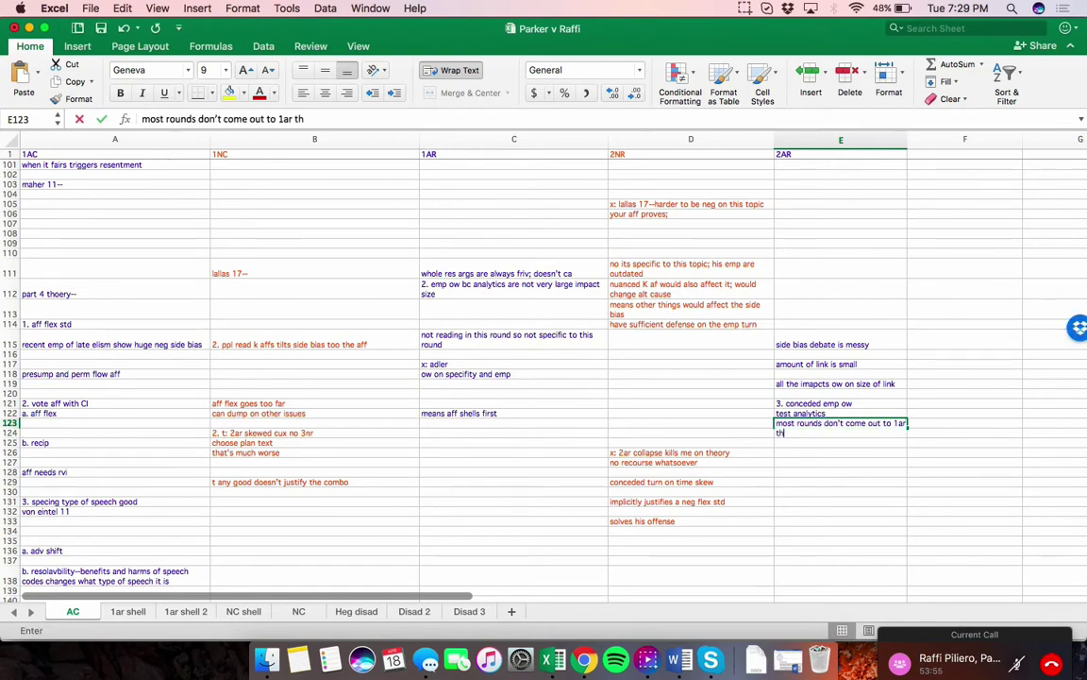
pyautogui.write('eory shells')
pyautogui.press('Return')
pyautogui.press('Return')
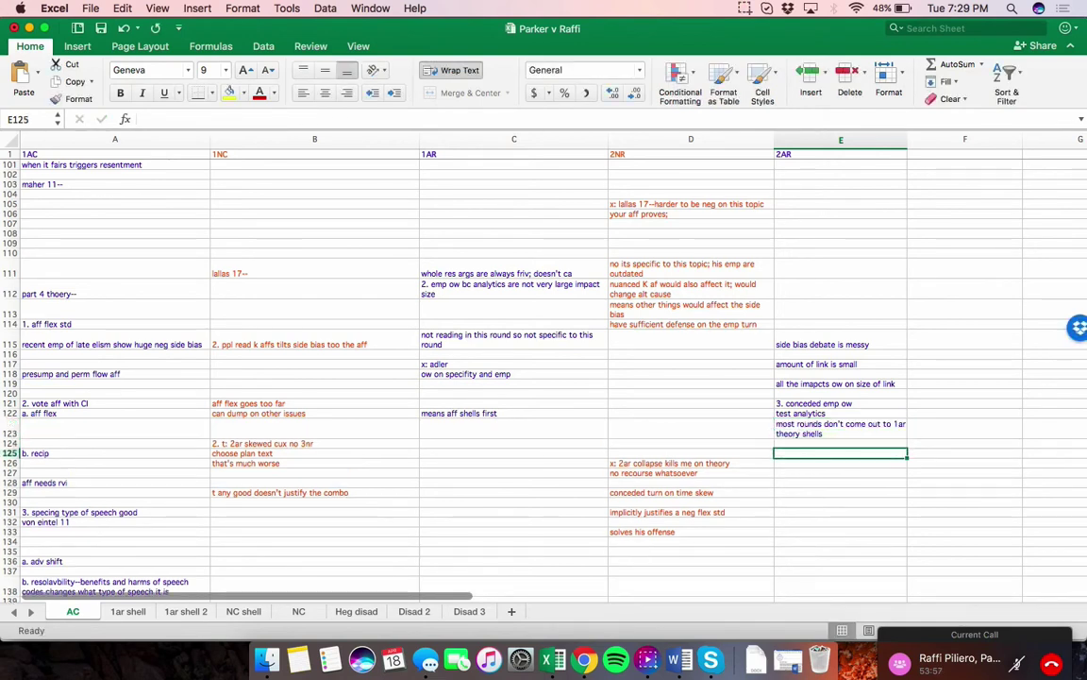
# On the 1ar shell sheet, enter "x: can go for this even if lose side bias" in cell D51, beside the side bias impact turn
pyautogui.hotkey('ctrl', 'pagedown')
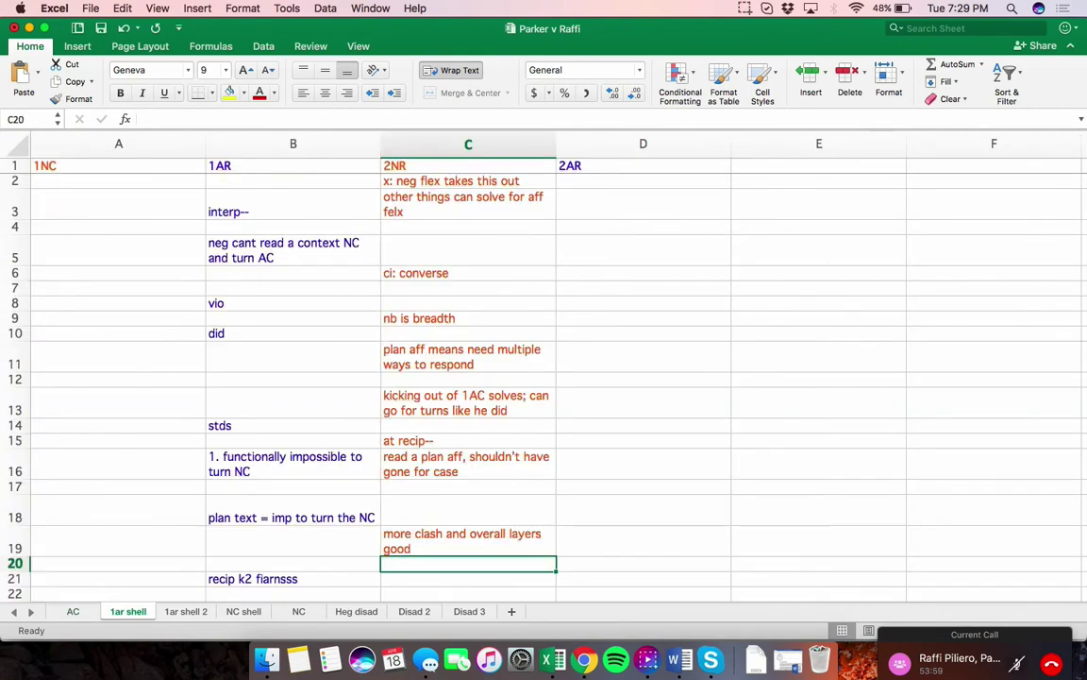
pyautogui.scroll(-4, 543, 383)
pyautogui.scroll(-12, 491, 377)
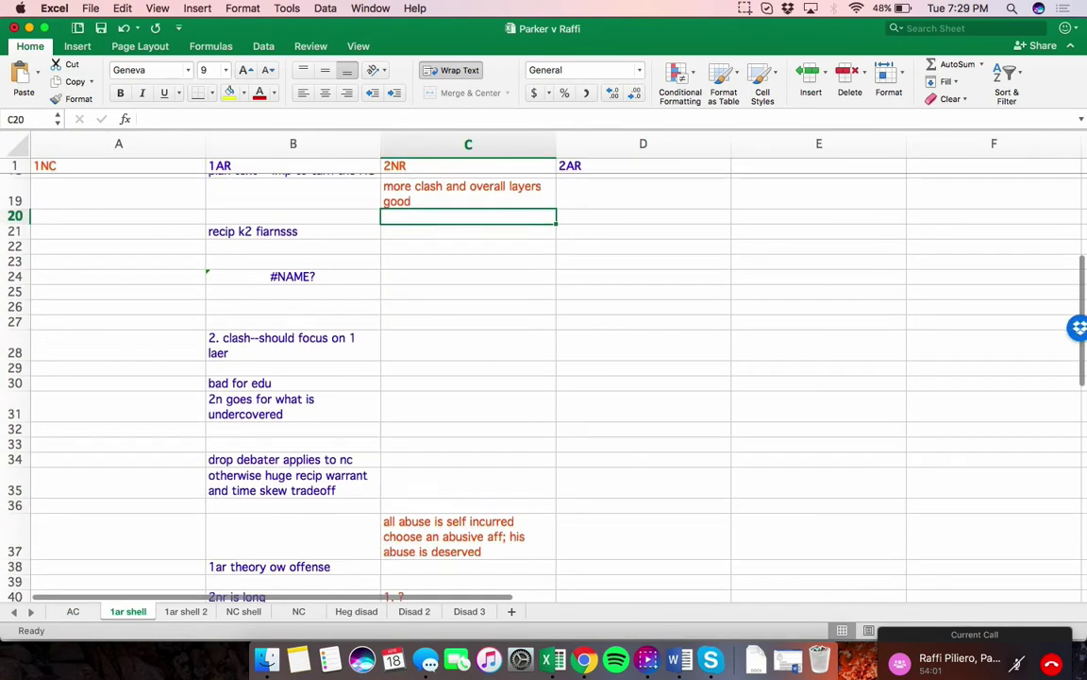
pyautogui.click(641, 315)
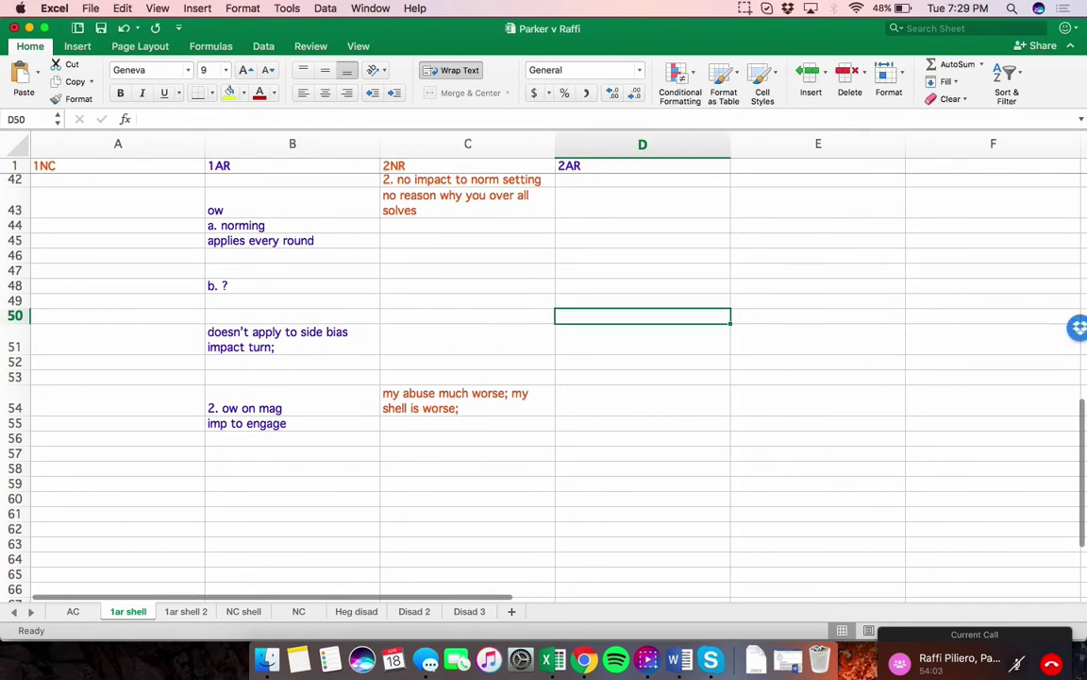
pyautogui.click(817, 339)
pyautogui.click(642, 339)
pyautogui.write('x: c')
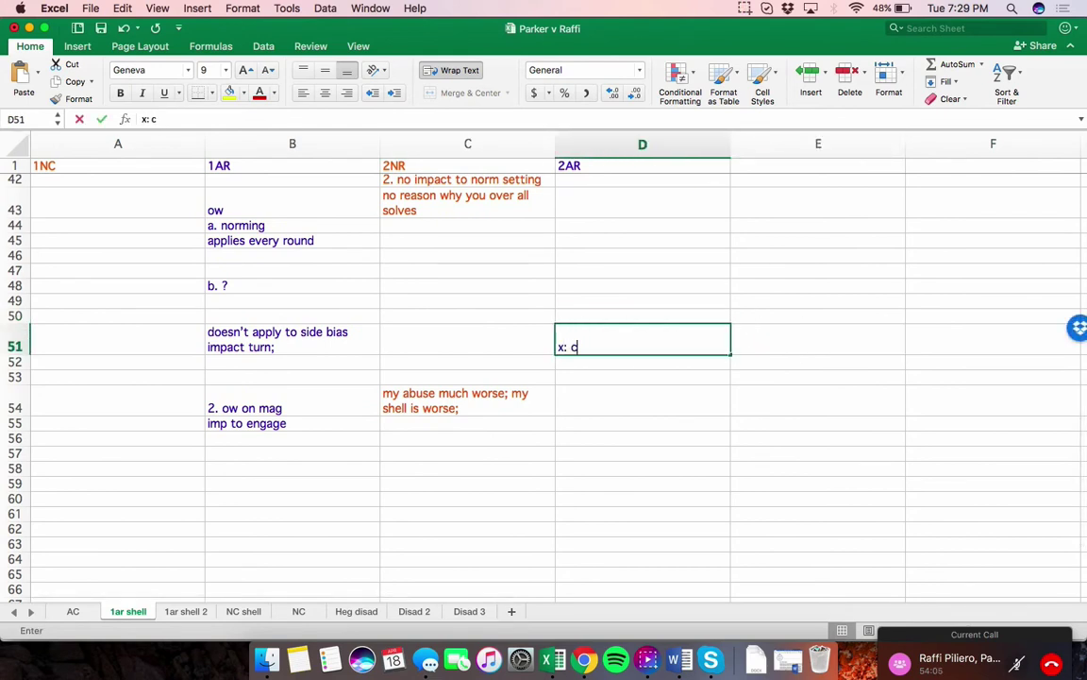
pyautogui.write('an go for this even if')
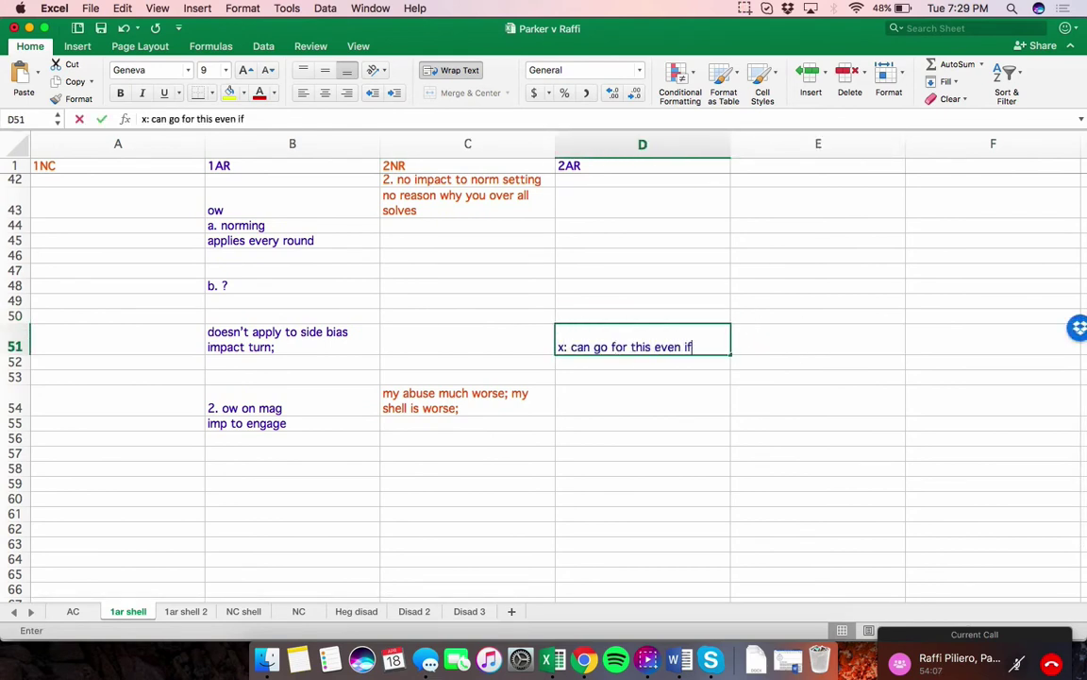
pyautogui.write(' lose side bias')
pyautogui.press('Return')
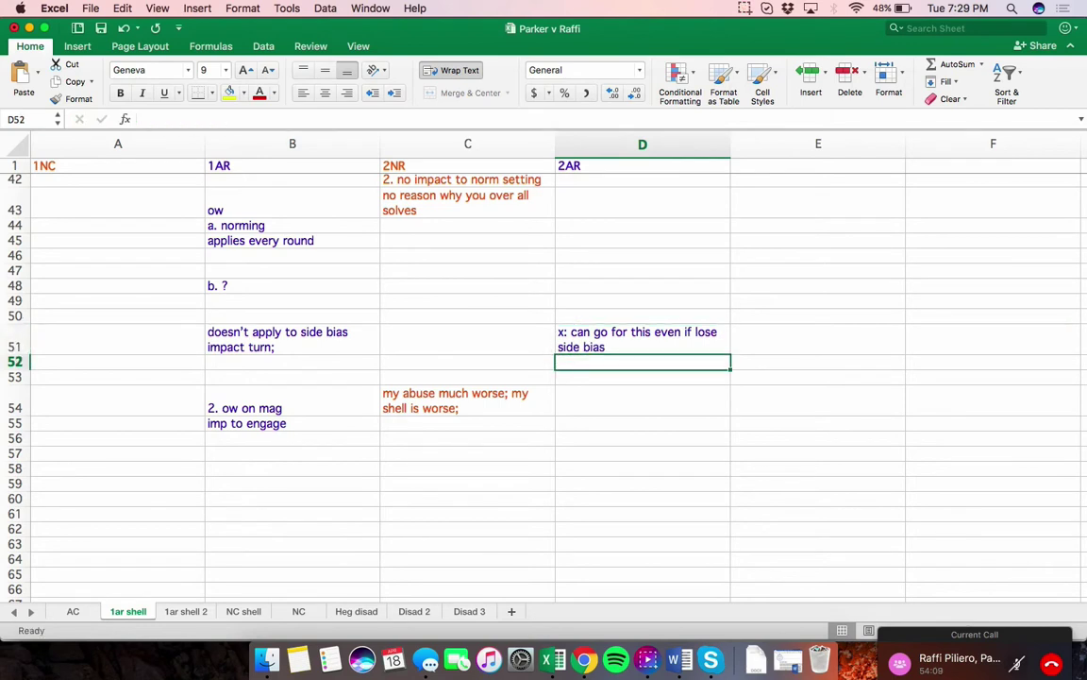
# Enter "only way to make theory debate resolvable" in cell D52 of the 2AR column
pyautogui.write('only w')
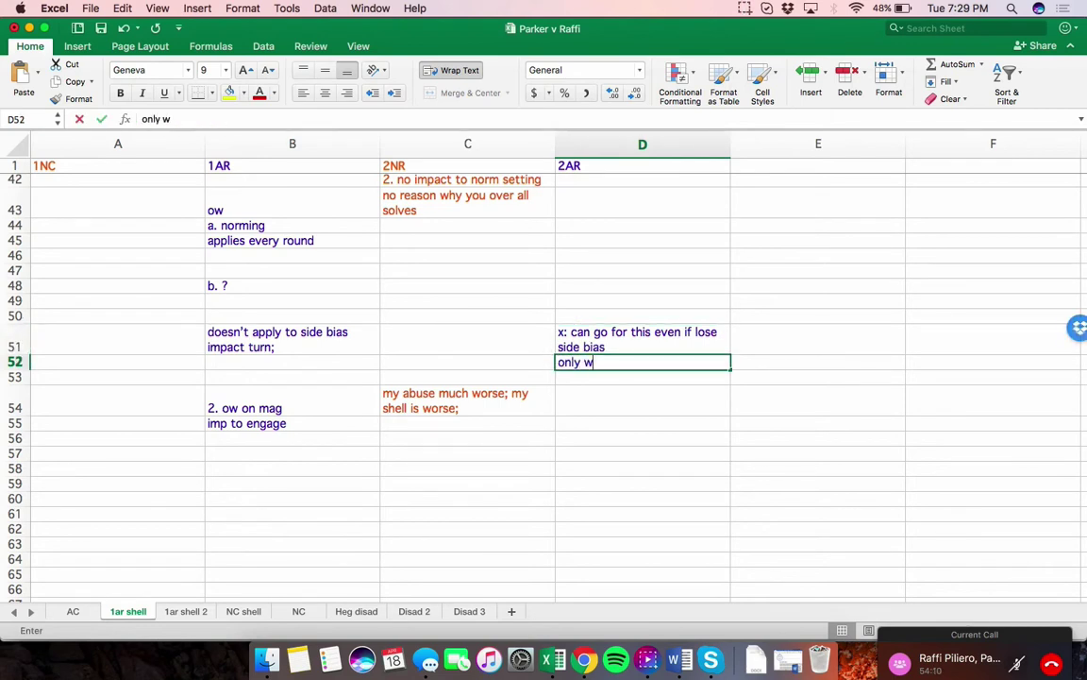
pyautogui.write('ay to make theory debate resolvable')
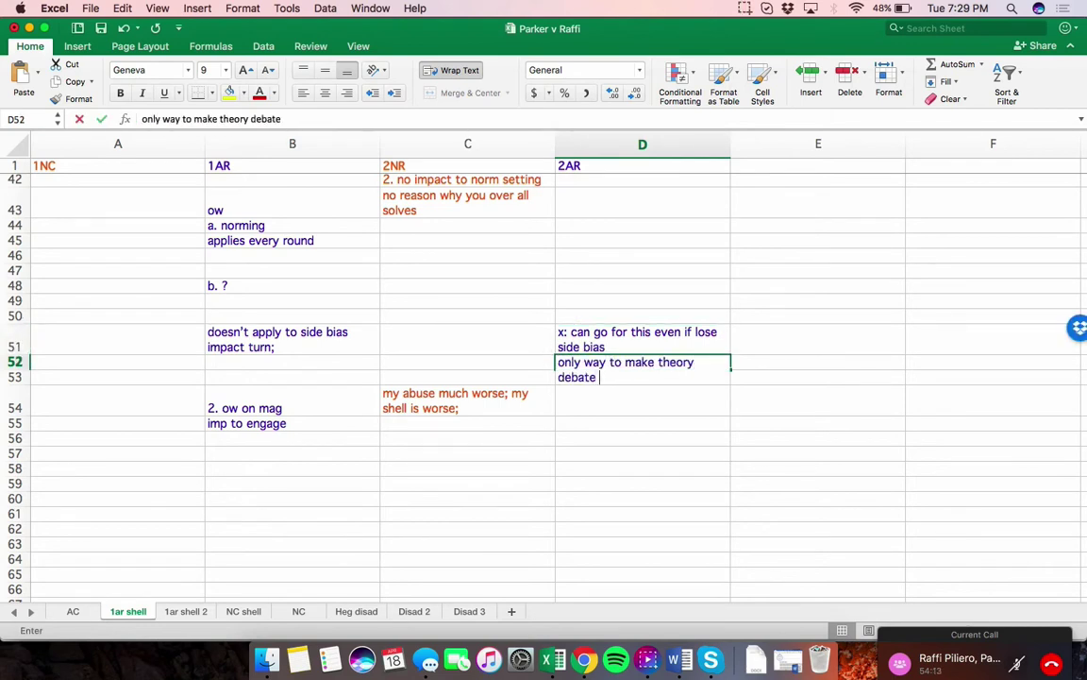
pyautogui.press('Return')
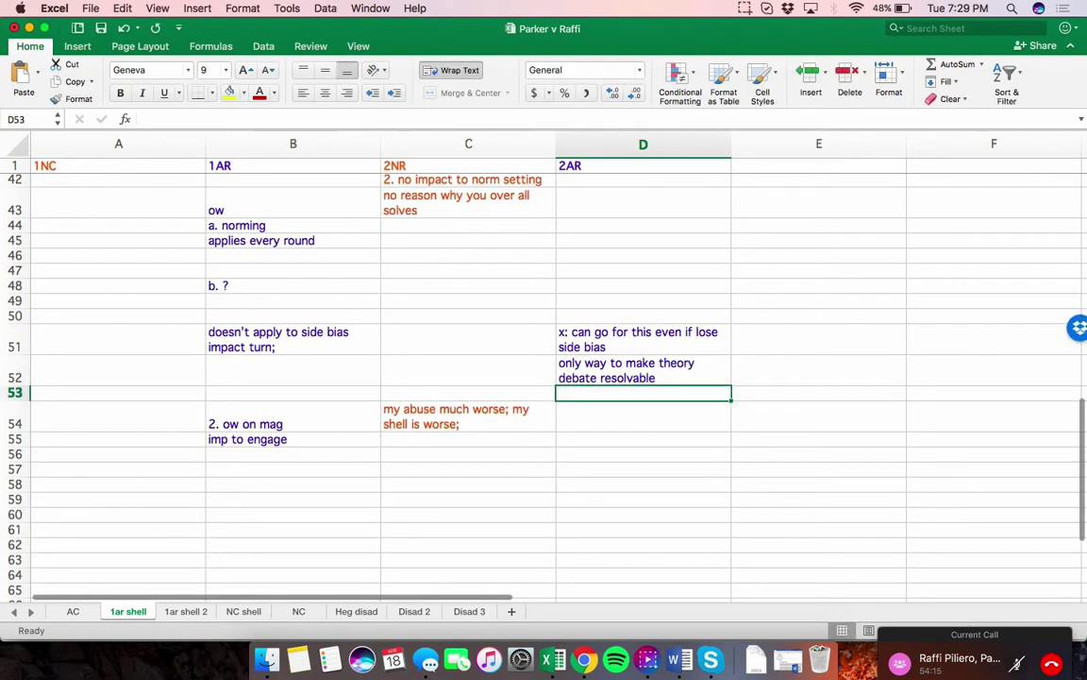
# Enter "takes out strength and size of link weighign; don't have time to put defense" in cell D47 of the 2AR column
pyautogui.click(643, 270)
pyautogui.write('takes out s')
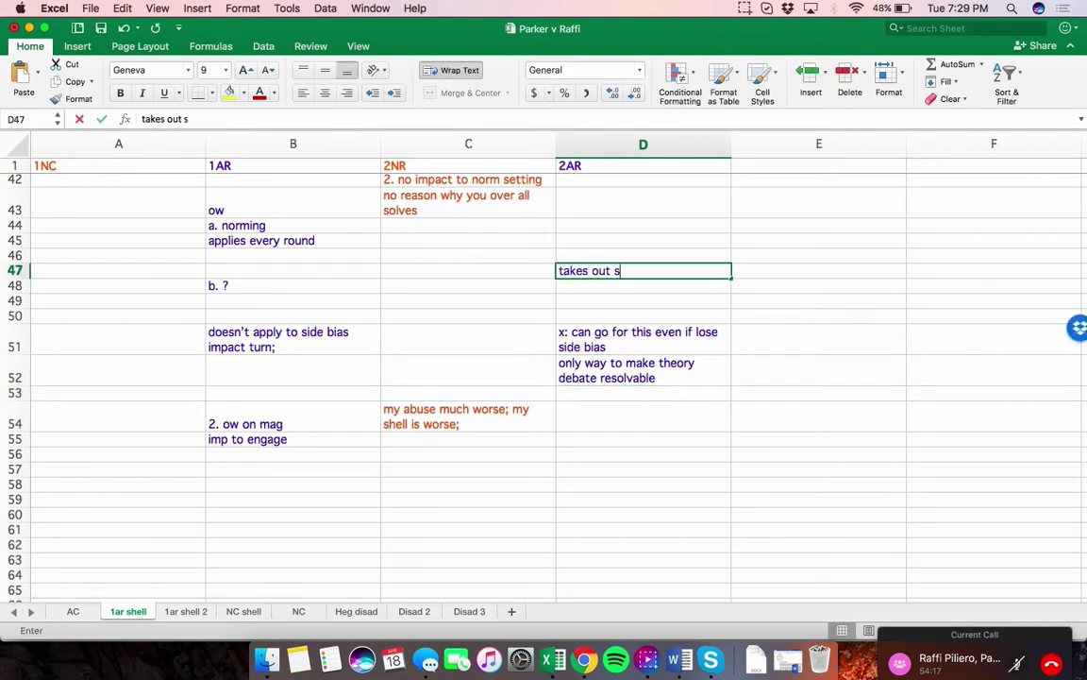
pyautogui.write('trength and size of')
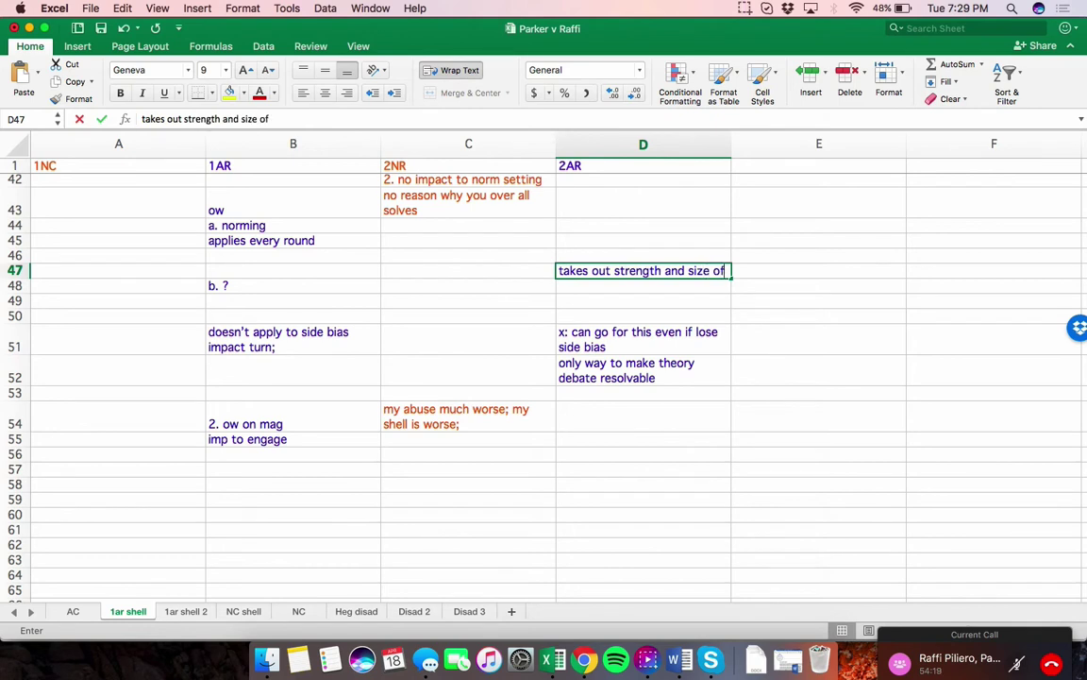
pyautogui.write(' link weighign;')
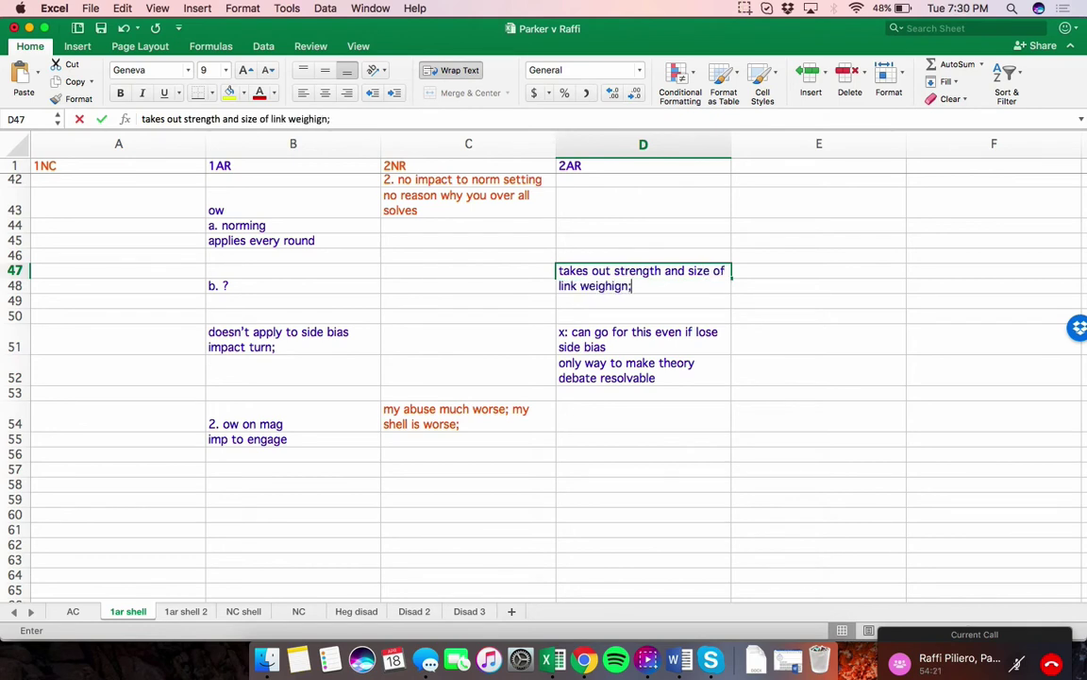
pyautogui.write(' ton')
pyautogui.press('BackSpace')
pyautogui.press('BackSpace')
pyautogui.press('BackSpace')
pyautogui.write("don't ")
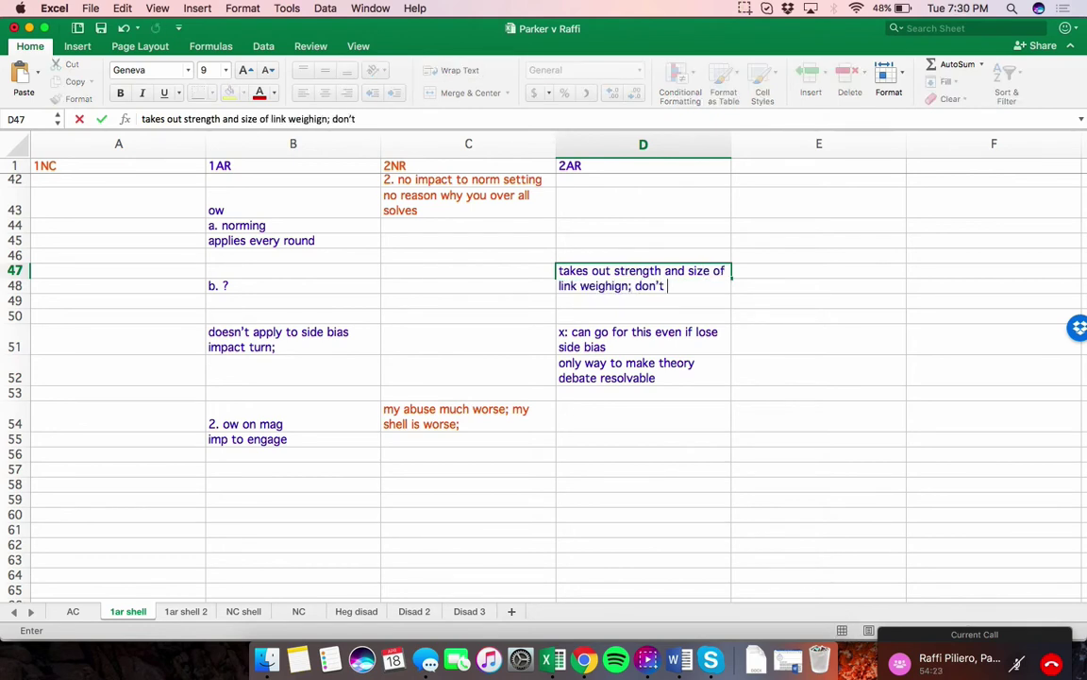
pyautogui.write('have time to p')
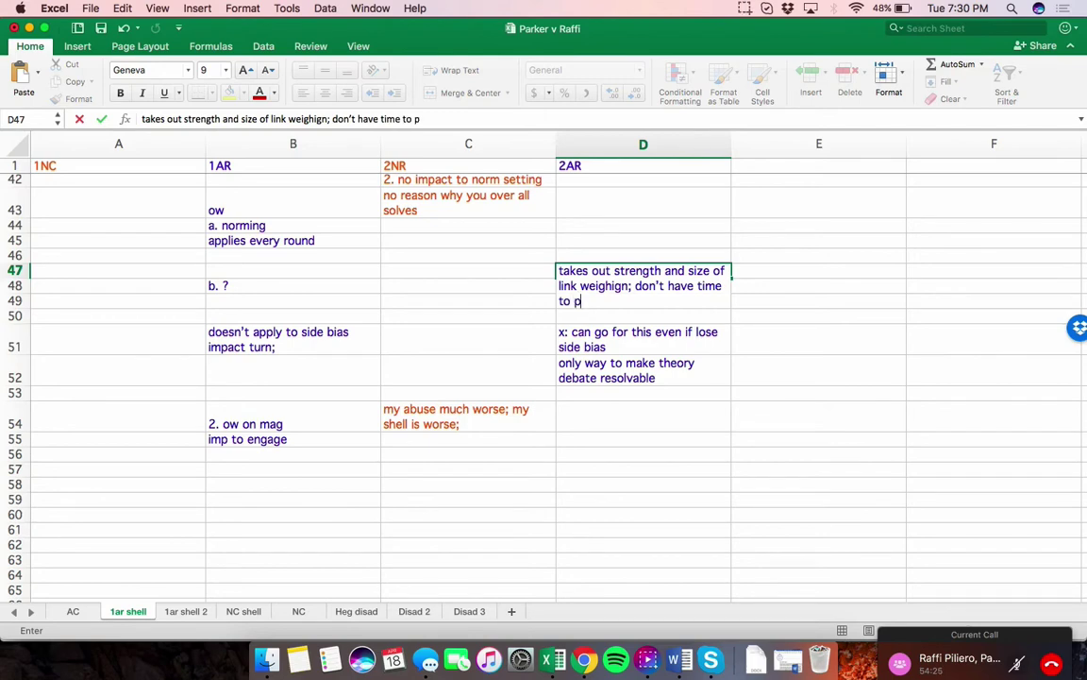
pyautogui.write('ut defense')
pyautogui.press('Return')
# On the NC shell sheet, enter "2ar collapse args ow on reversibiltiy; cant eval substantive debate at all" in cell D8 of the 2AR column
pyautogui.scroll(3, 543, 377)
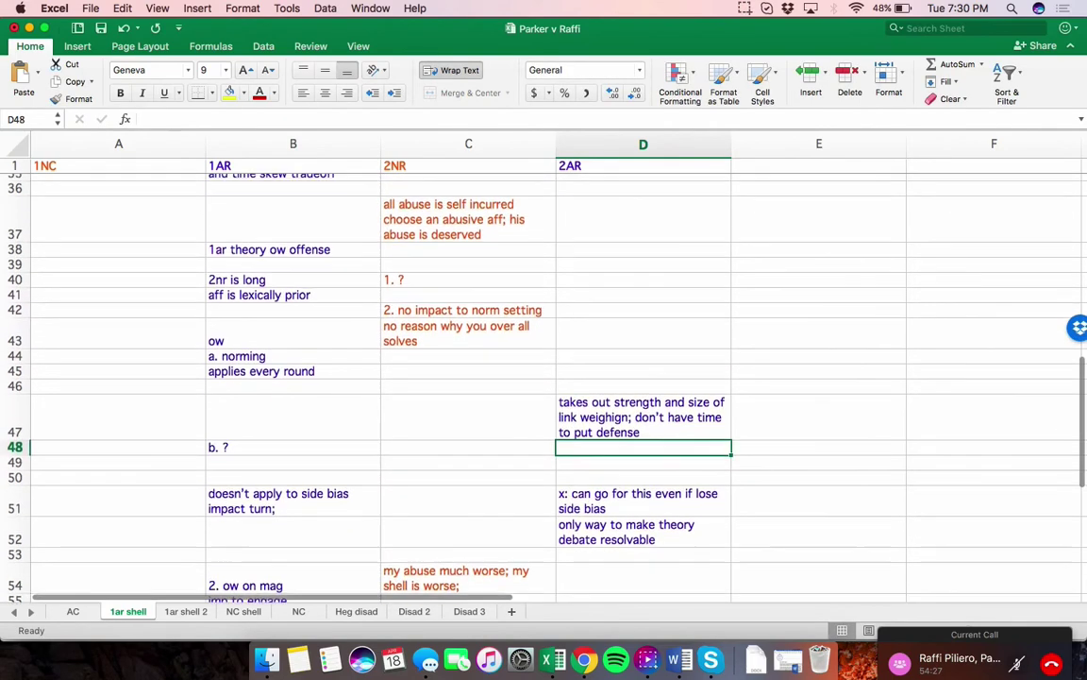
pyautogui.scroll(1, 544, 378)
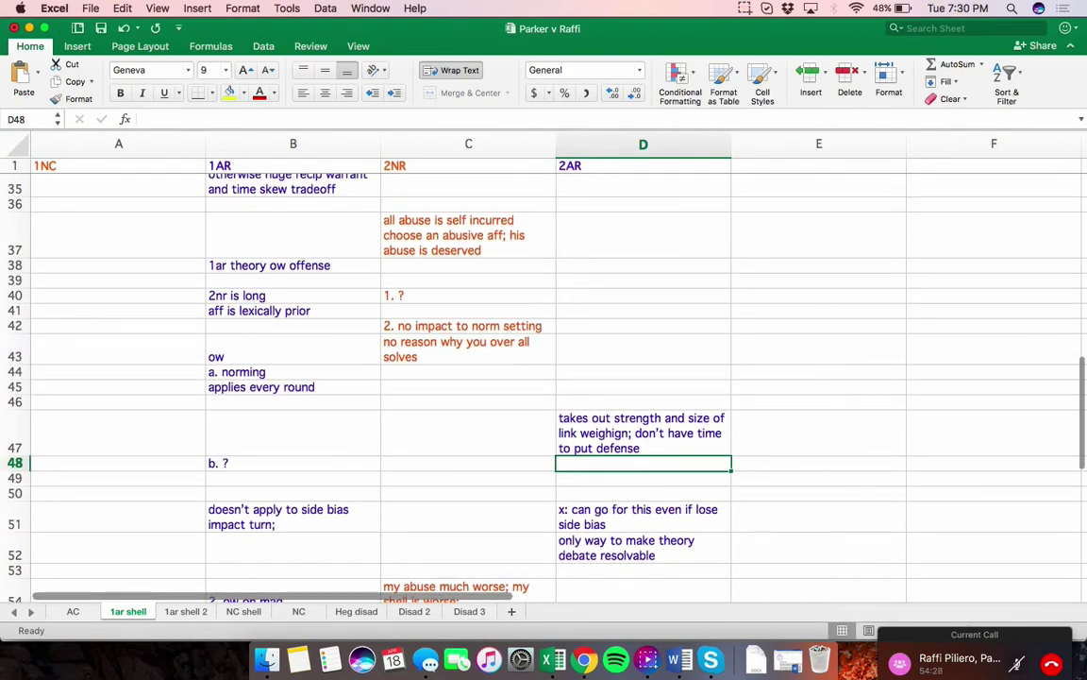
pyautogui.click(244, 611)
pyautogui.scroll(4, 544, 377)
pyautogui.scroll(3, 544, 377)
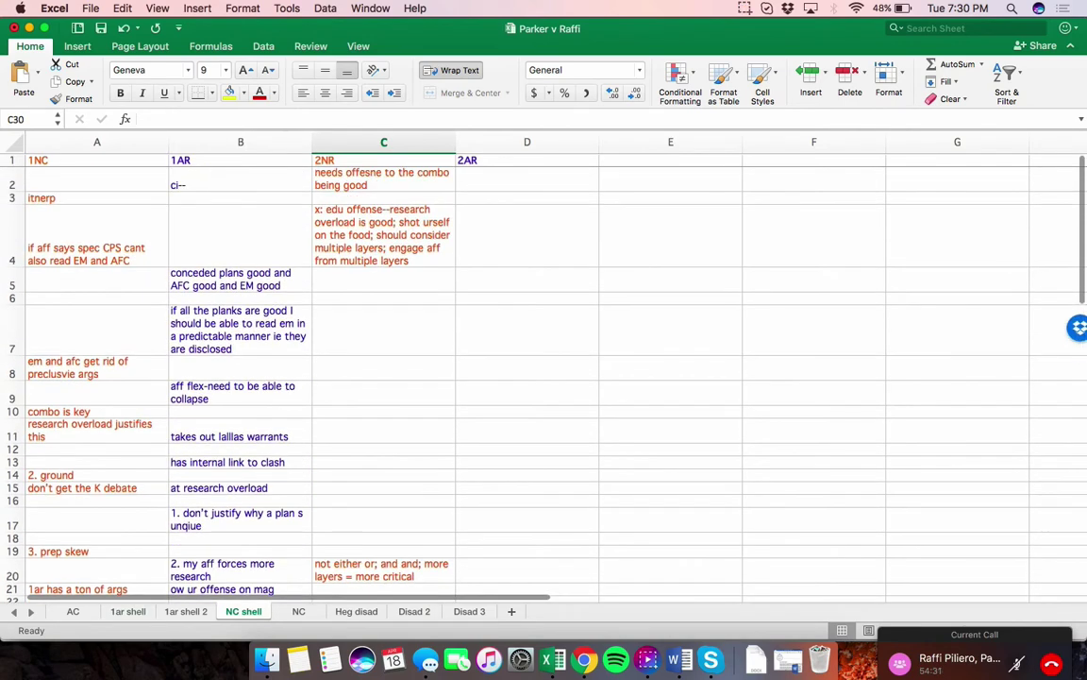
pyautogui.click(527, 298)
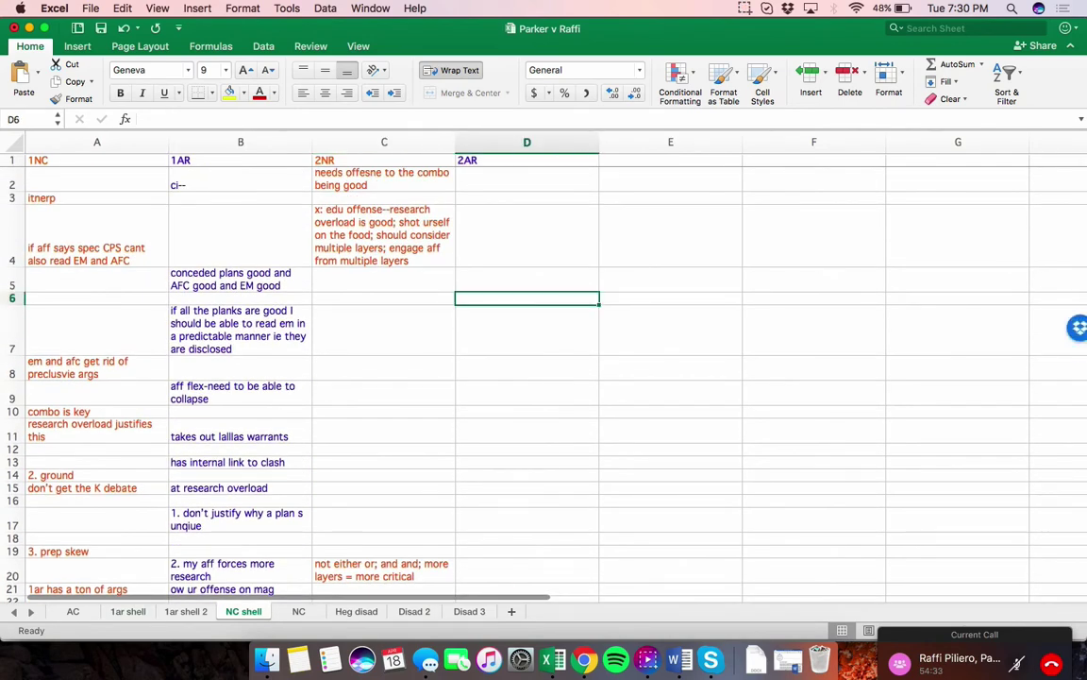
pyautogui.click(527, 367)
pyautogui.write('2ar coll')
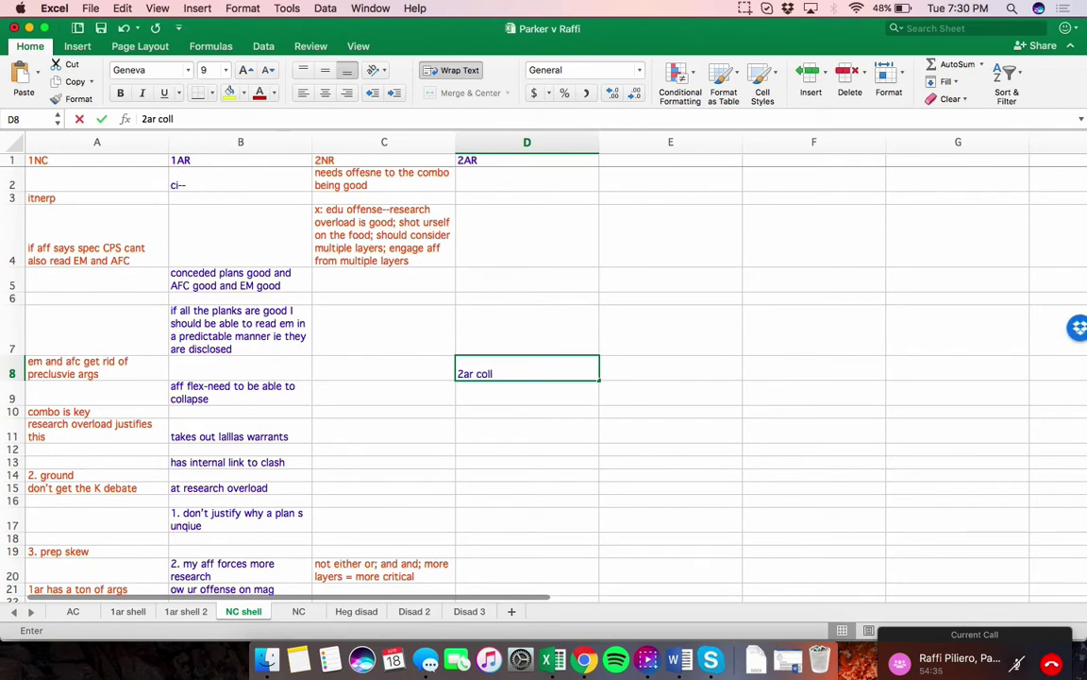
pyautogui.write('apse args ow on')
pyautogui.press('BackSpace')
pyautogui.press('BackSpace')
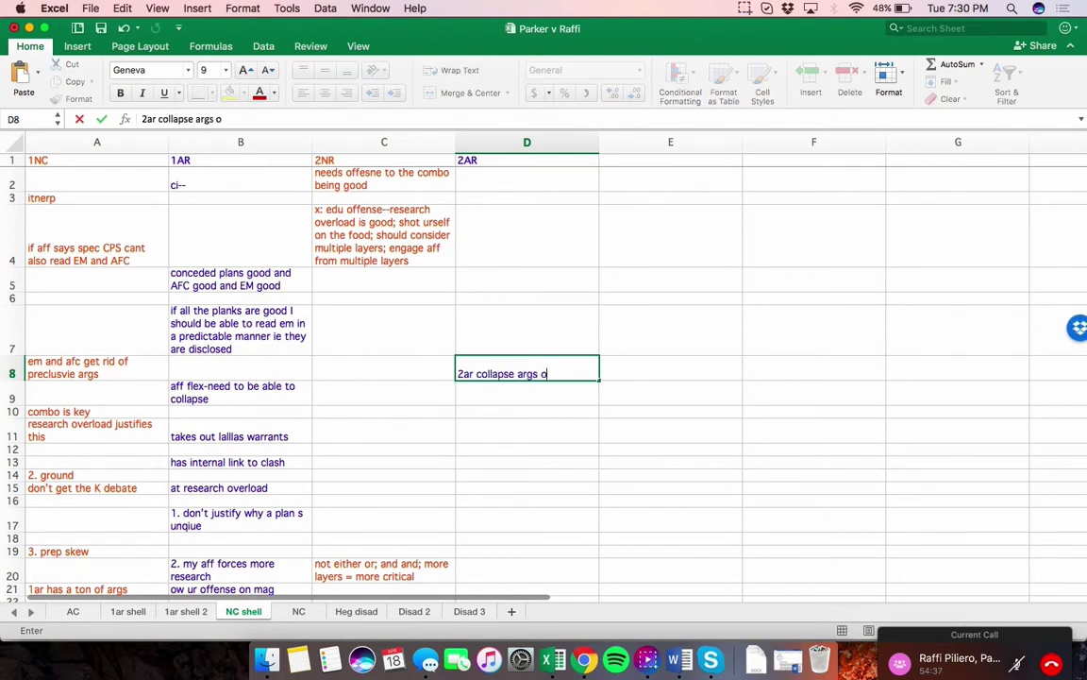
pyautogui.write('w on reversibil')
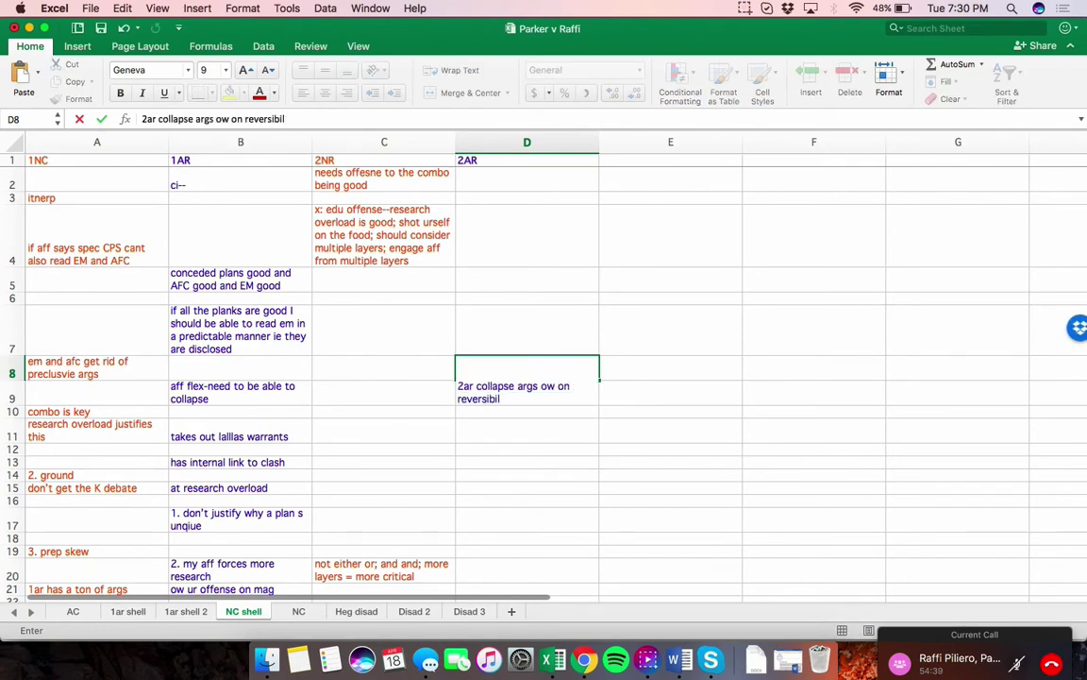
pyautogui.write('tiy; cant w')
pyautogui.press('BackSpace')
pyautogui.write('eval')
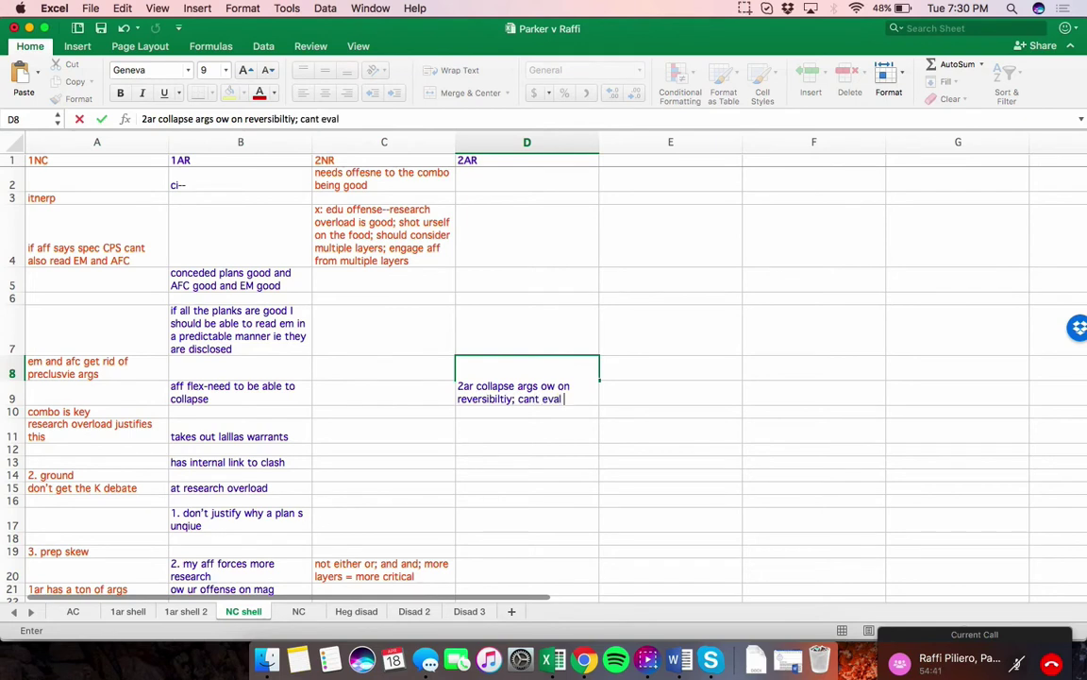
pyautogui.write(' substantive debate at al')
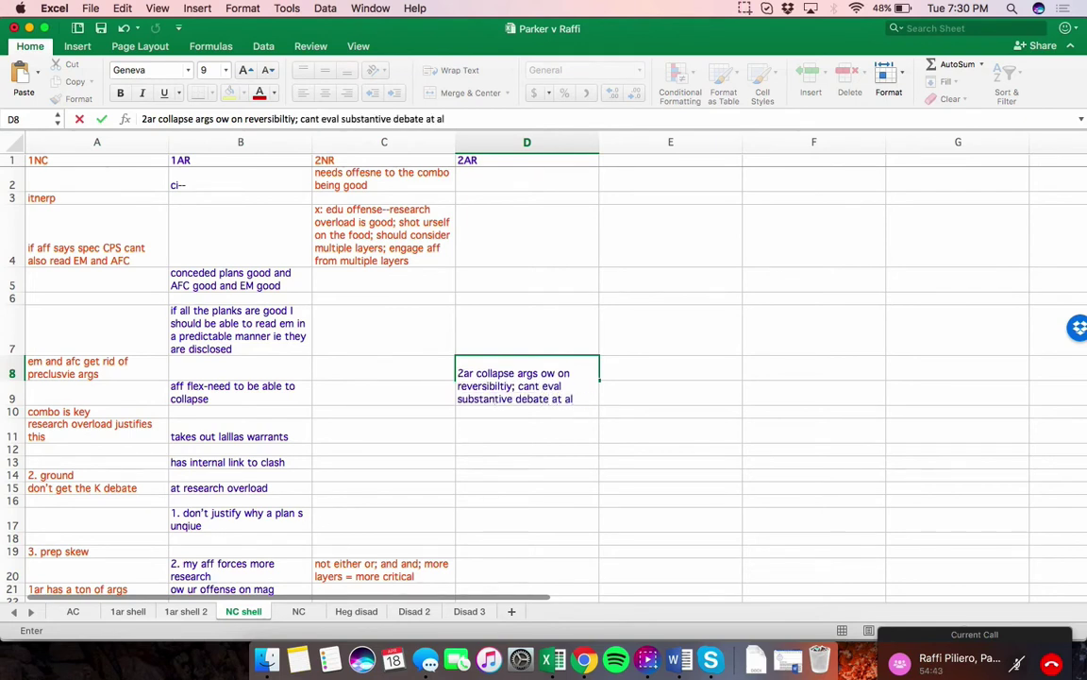
pyautogui.write('l')
pyautogui.press('Return')
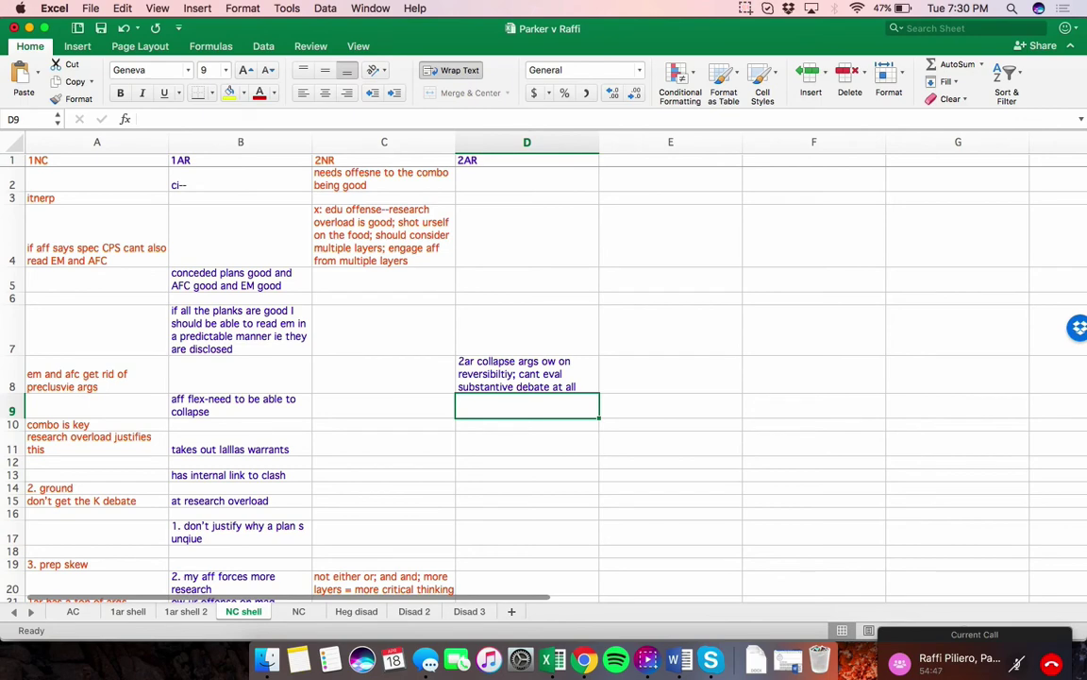
# Enter "x:" in cell D3 of the NC shell sheet's 2AR column, in the interp row
pyautogui.click(527, 197)
pyautogui.write('x:')
pyautogui.press('Return')
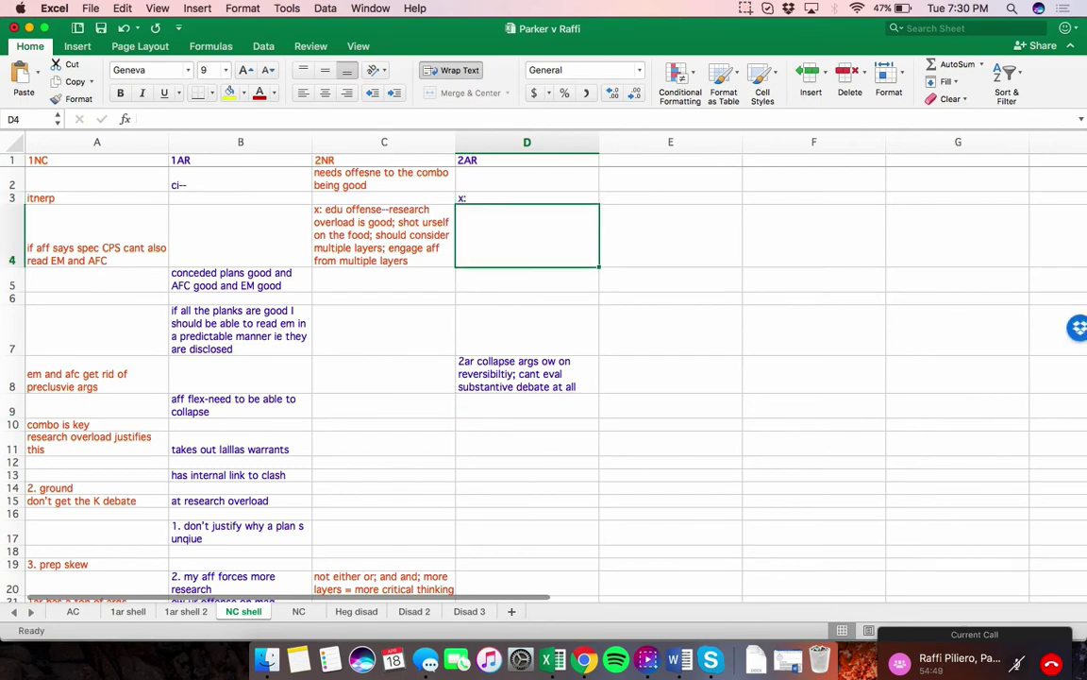
# On the 1ar shell 2 sheet, enter "recip ow" in cell D20 of the 2AR column
pyautogui.scroll(-2, 490, 340)
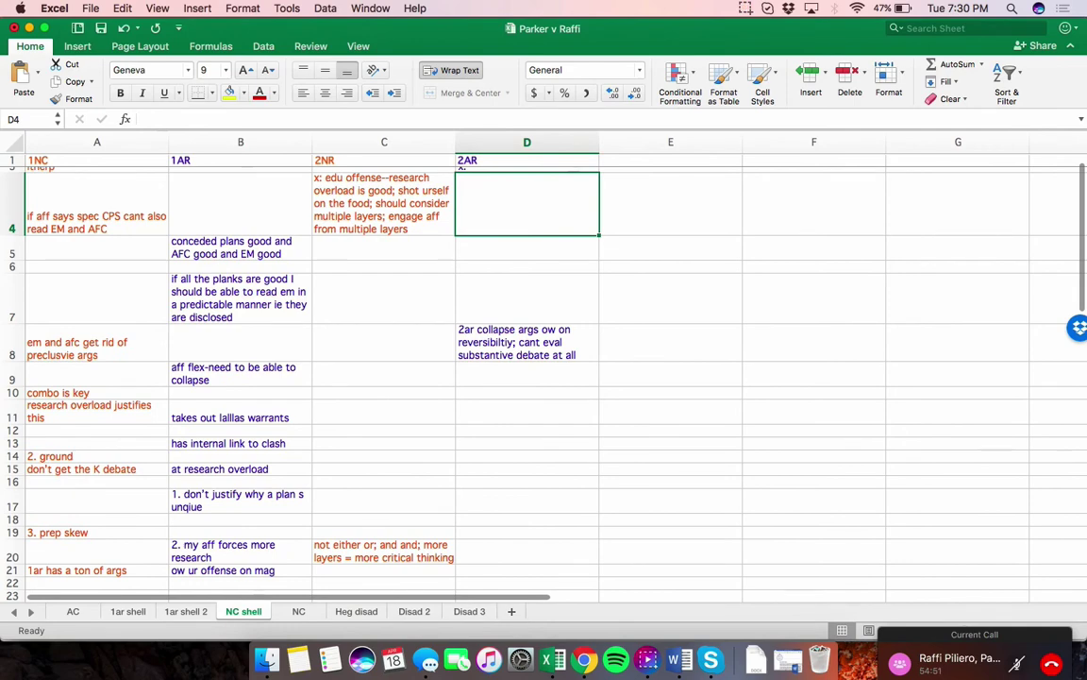
pyautogui.click(186, 611)
pyautogui.scroll(-3, 552, 378)
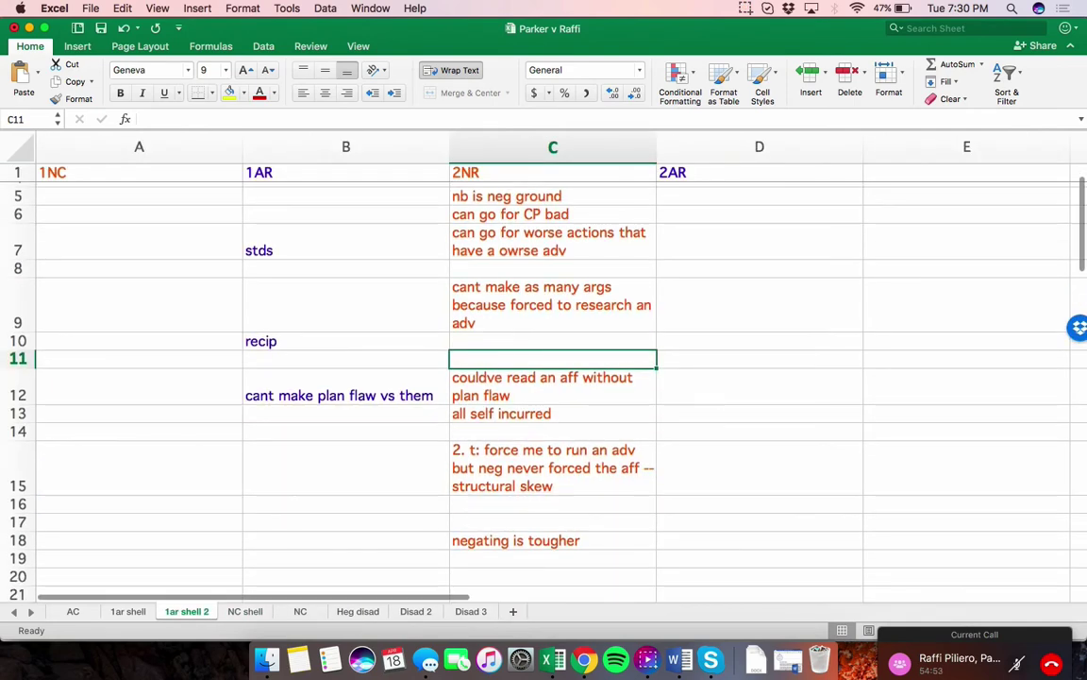
pyautogui.scroll(-3, 552, 378)
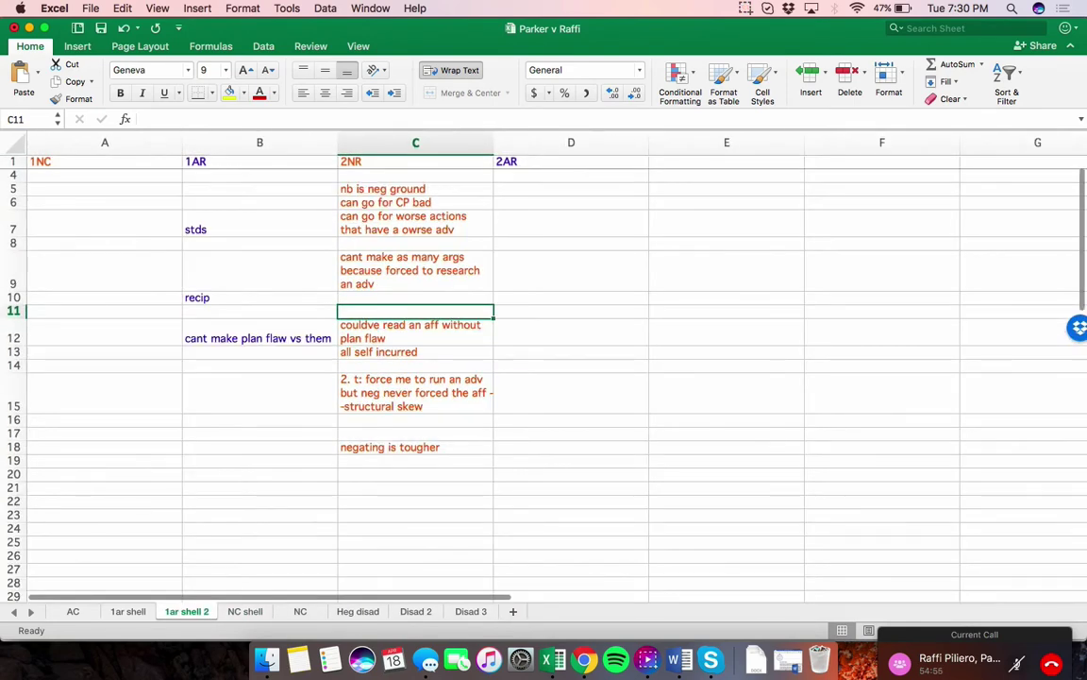
pyautogui.click(570, 473)
pyautogui.write('recip ow')
pyautogui.press('Return')
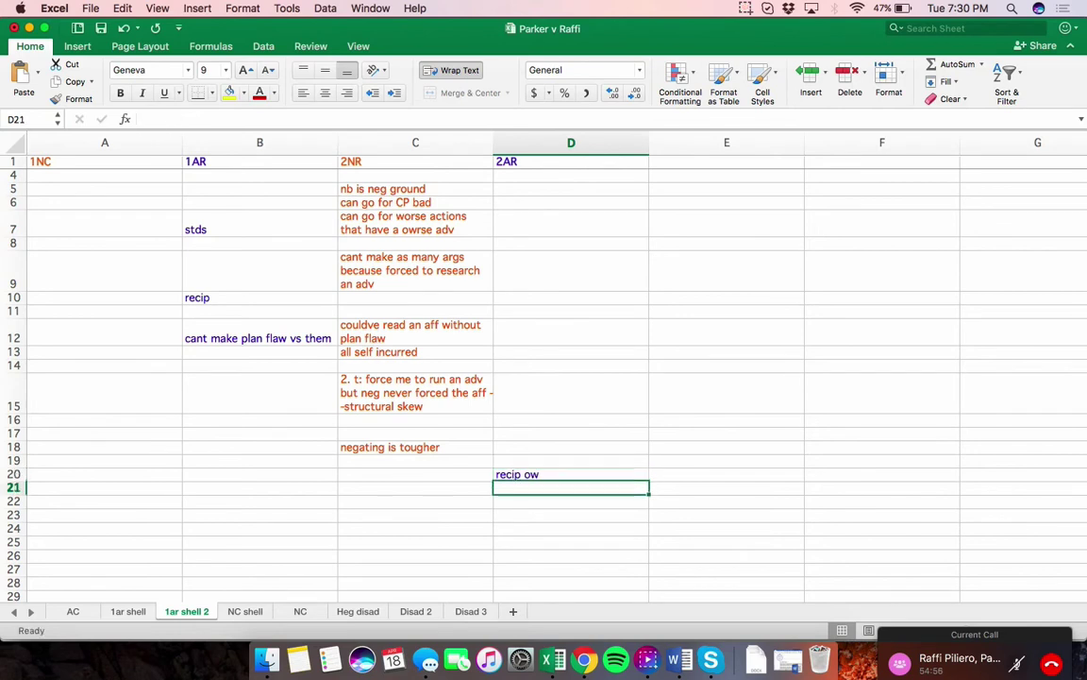
# Enter "cant come back from now being able to make a plan flaw arg" in cell D21 of the 2AR column
pyautogui.write('cant come back fr')
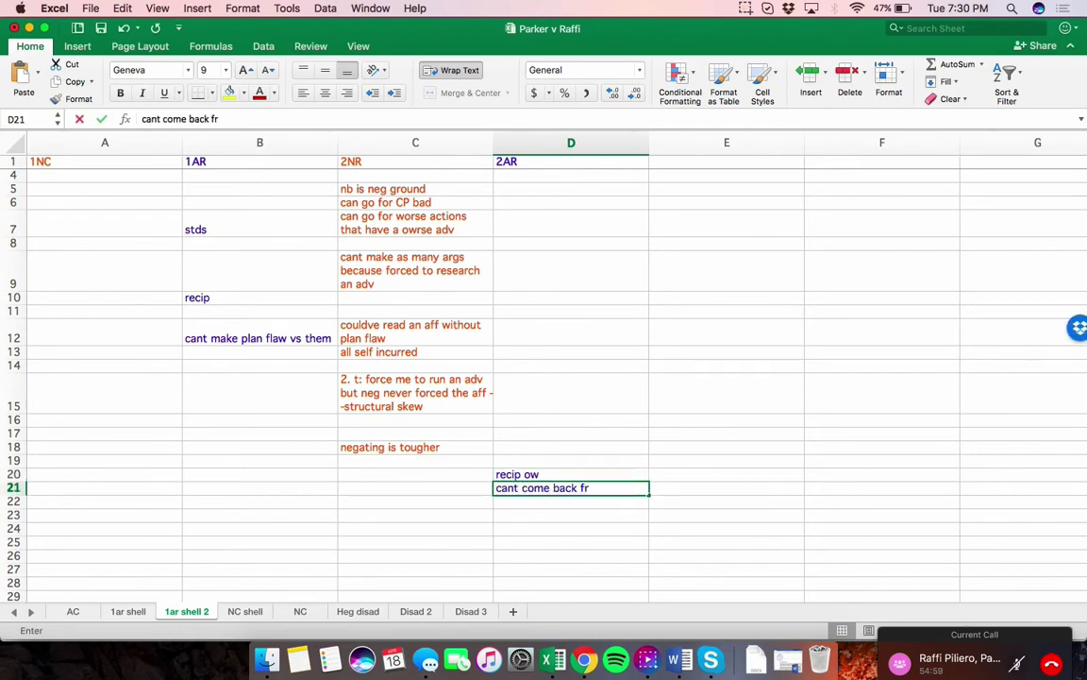
pyautogui.write('om now being able to ')
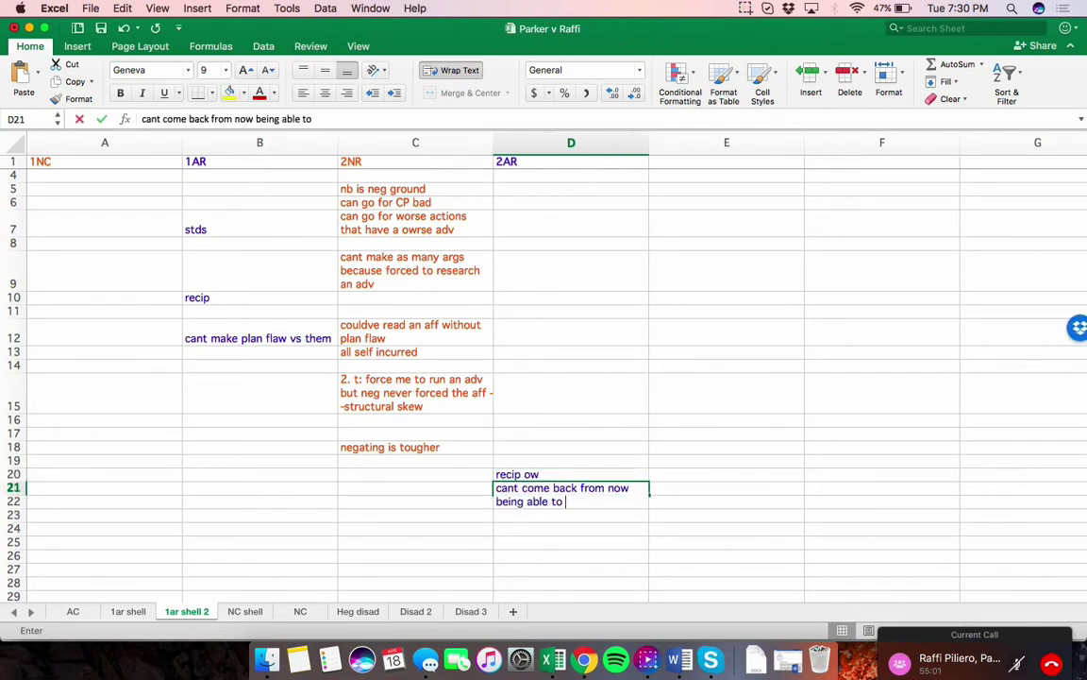
pyautogui.write('make a plan flaw ar')
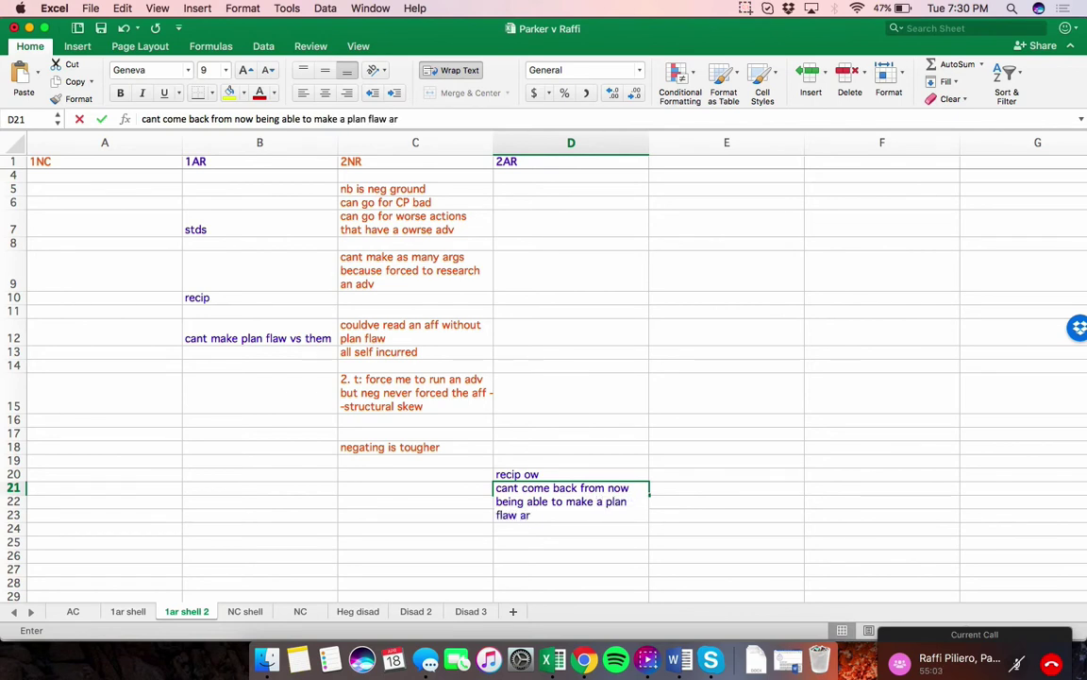
pyautogui.write('g')
pyautogui.press('Return')
# Enter "generics check back" in cell D24 of the 2AR column
pyautogui.press('Return')
pyautogui.press('Return')
pyautogui.write('generics check')
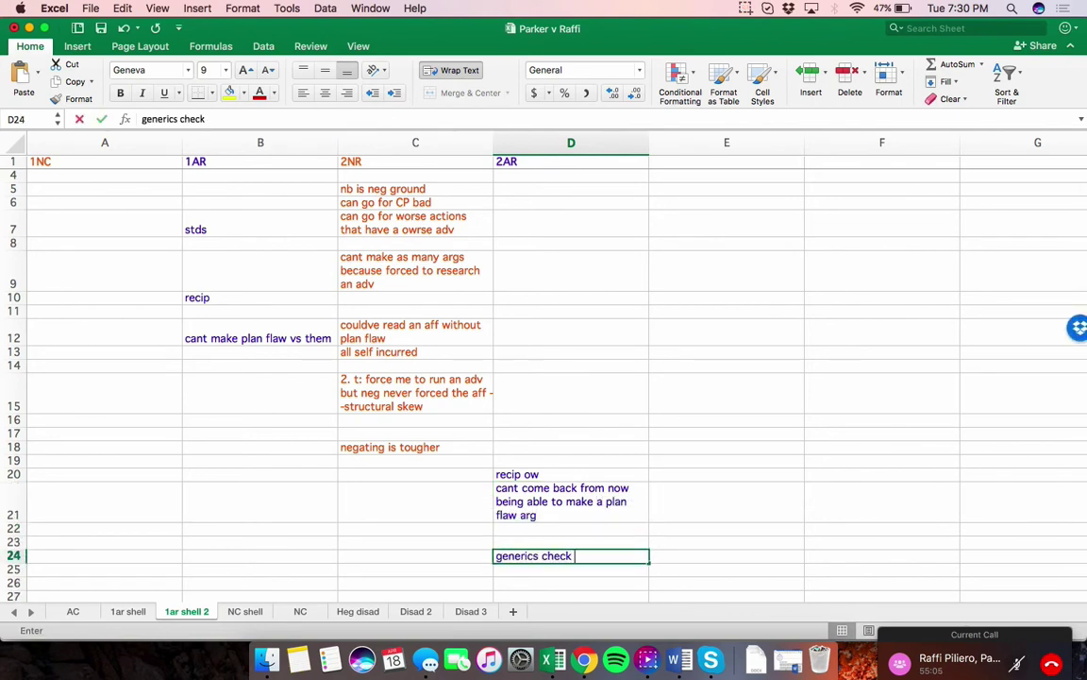
pyautogui.write('ba')
pyautogui.write('back')
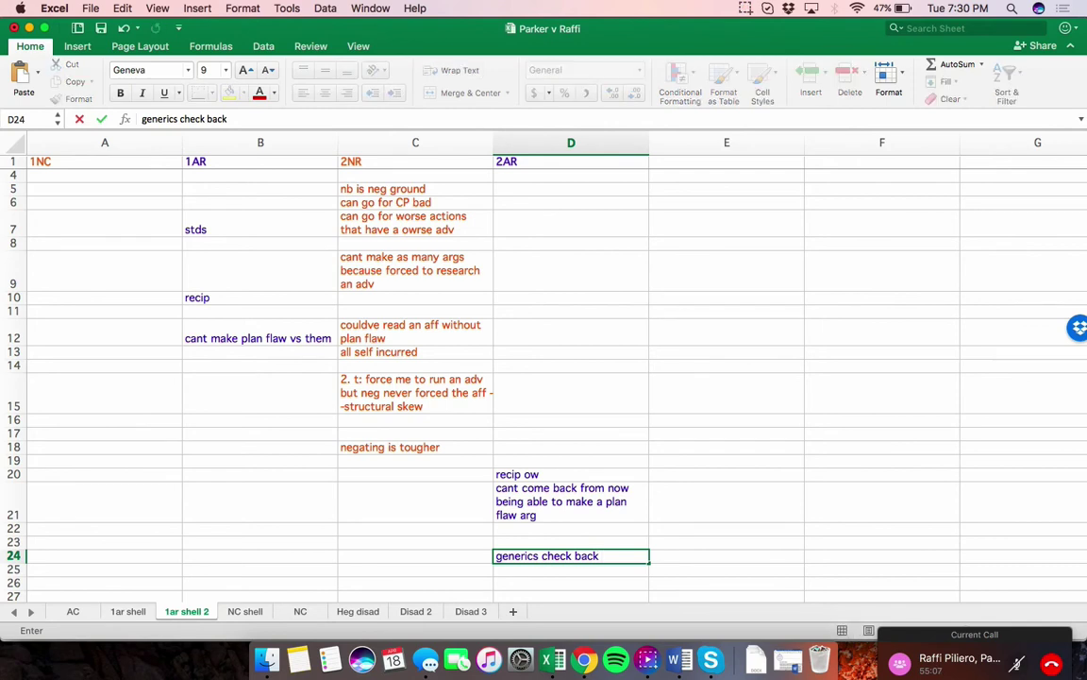
pyautogui.press('Return')
pyautogui.press('Return')
# Enter "hard to read a plan text; should be able to indict;" in cell D12, answering the 2NR's plan flaw argument
pyautogui.scroll(1, 543, 377)
pyautogui.scroll(1, 544, 378)
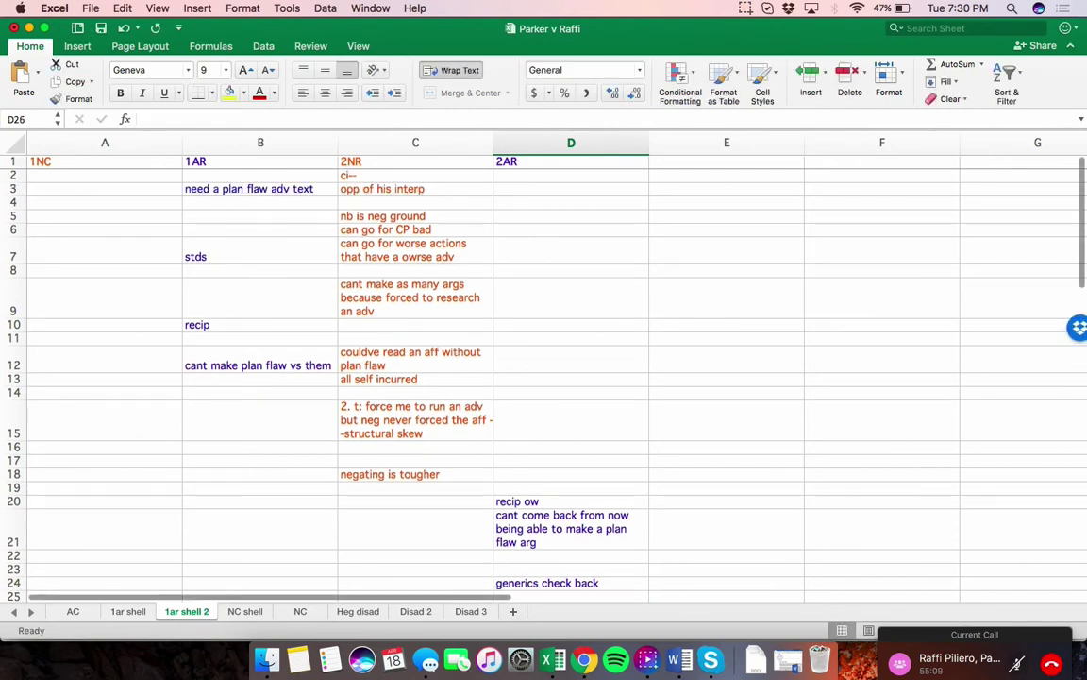
pyautogui.click(570, 230)
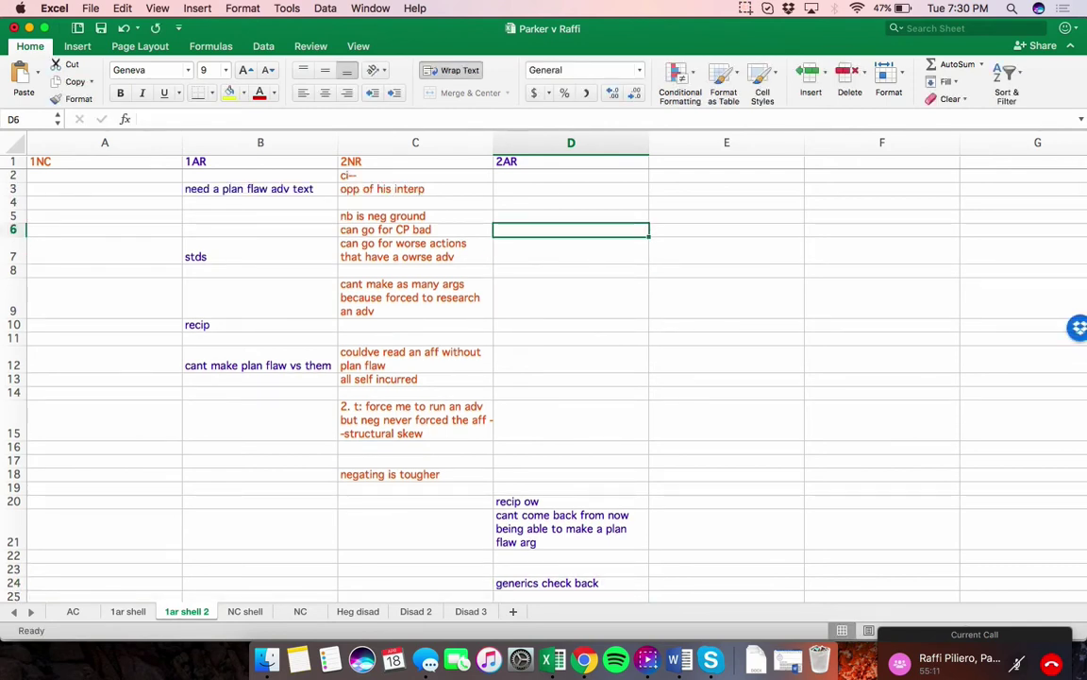
pyautogui.click(570, 358)
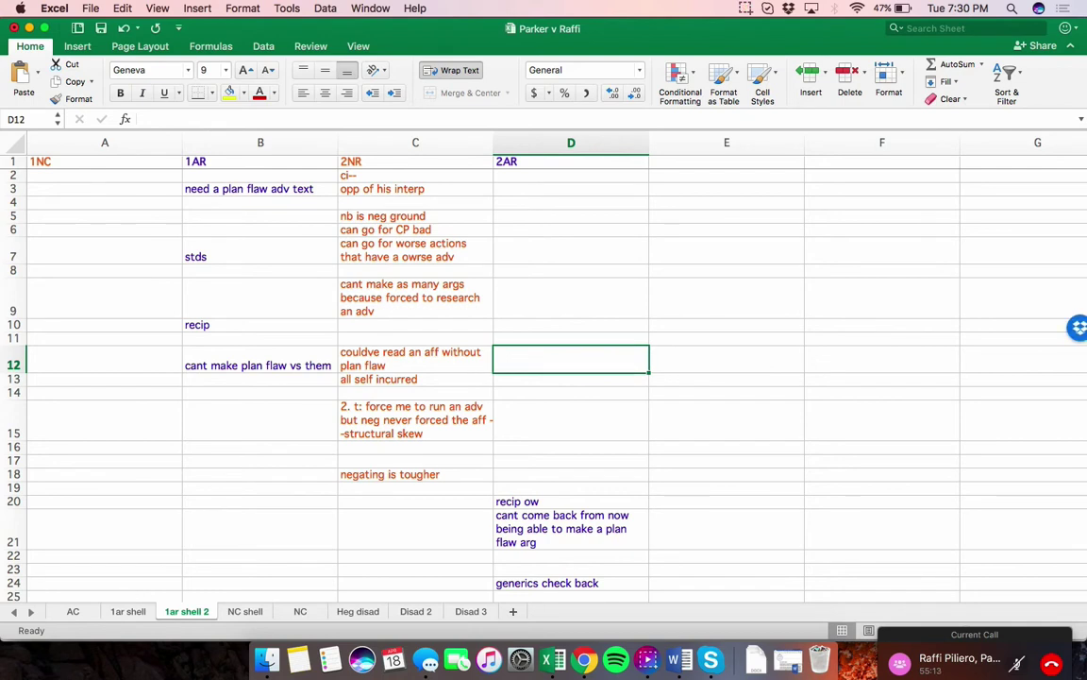
pyautogui.write('hard to read a')
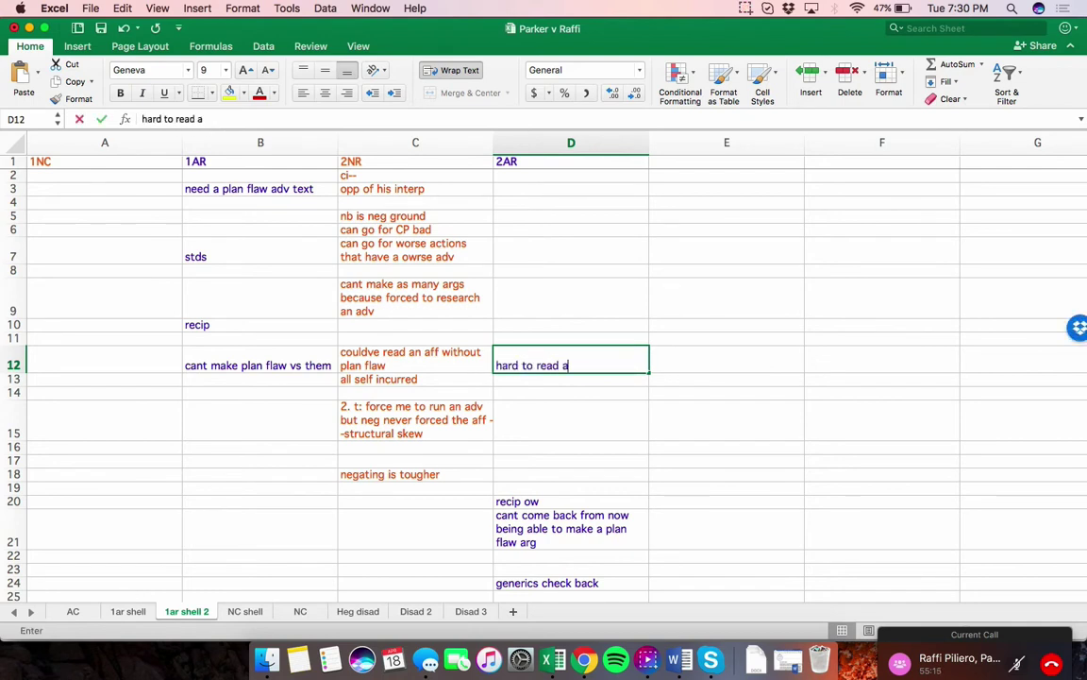
pyautogui.write(' plan text; should be able to ind')
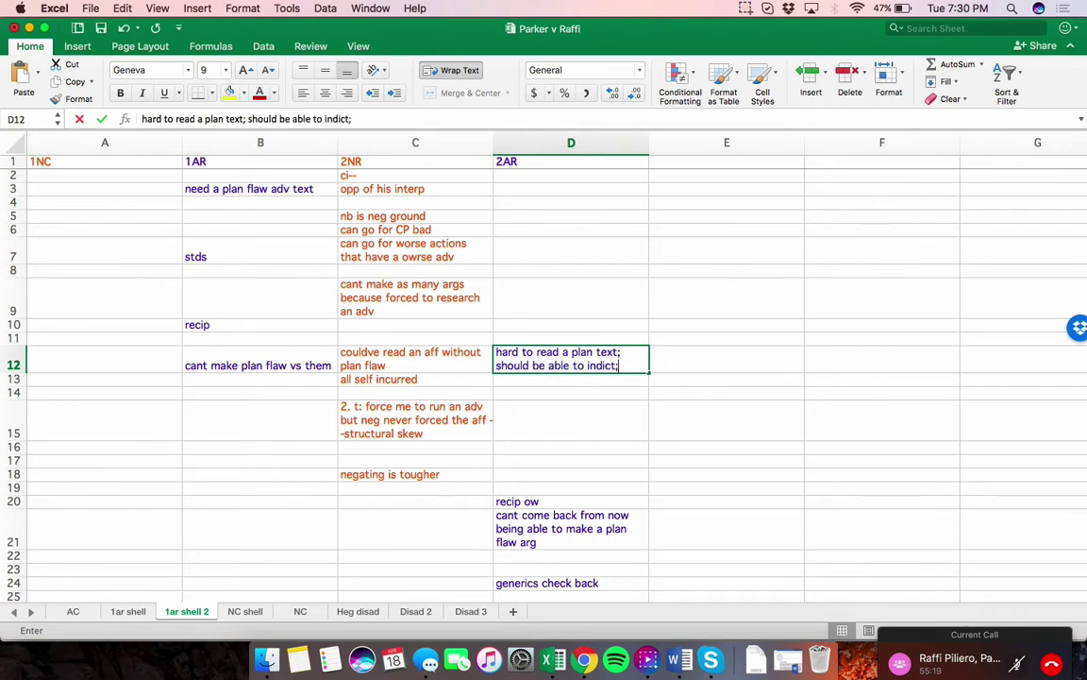
pyautogui.write('ict;')
pyautogui.press('Return')
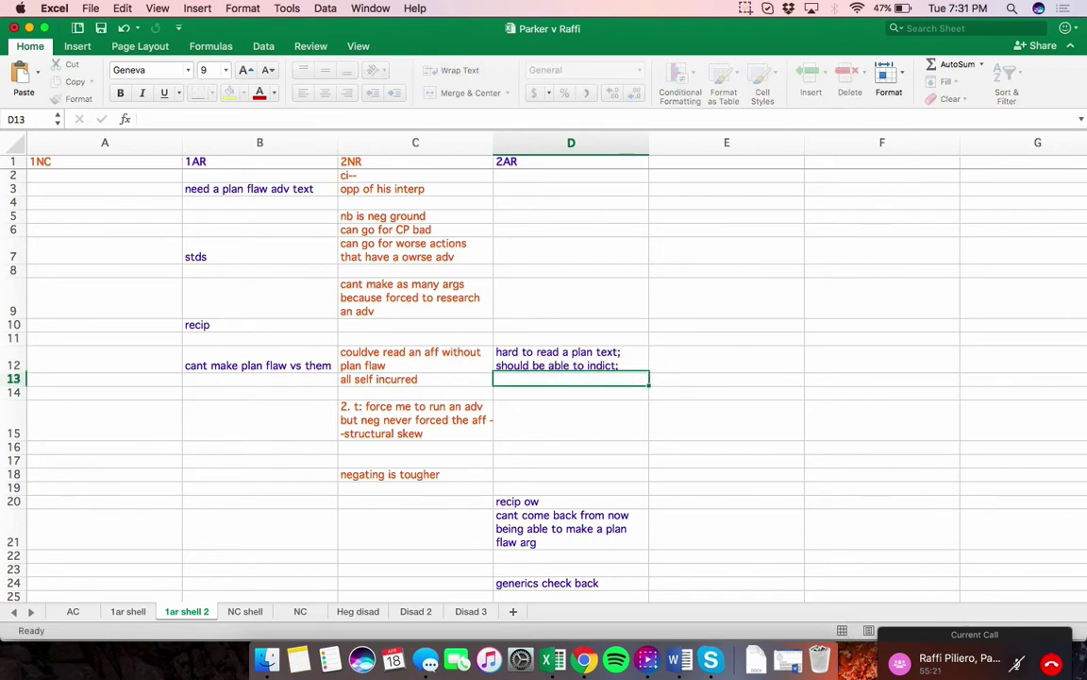
# Enter "he wouldve still read T" in cell D14 of the 2AR column
pyautogui.press('Return')
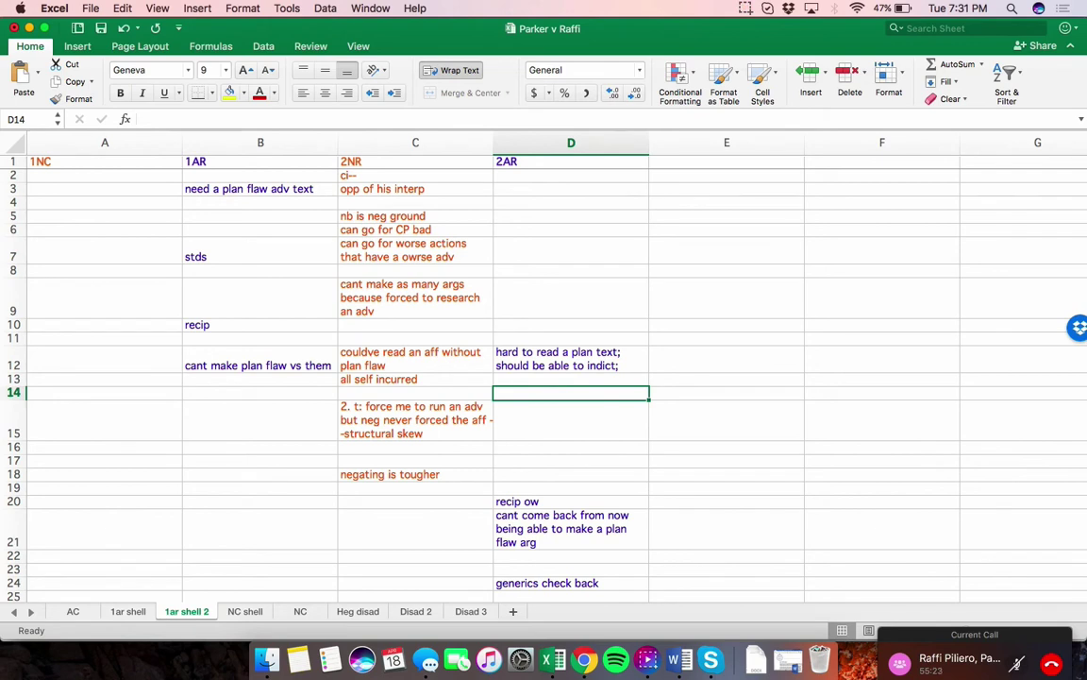
pyautogui.write('he wouldve still read T')
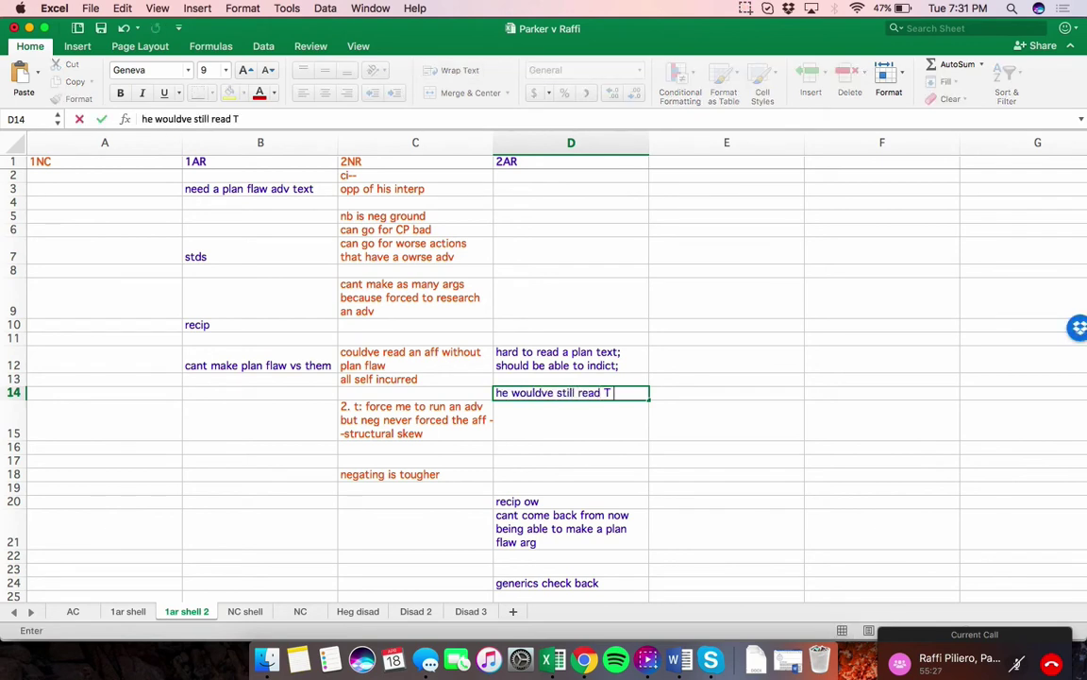
pyautogui.press('Return')
# Enter "you can still defend the squo; just need an explicit text; don't have to say the words" in cell D16 of the 2AR column
pyautogui.press('Return')
pyautogui.write('you ')
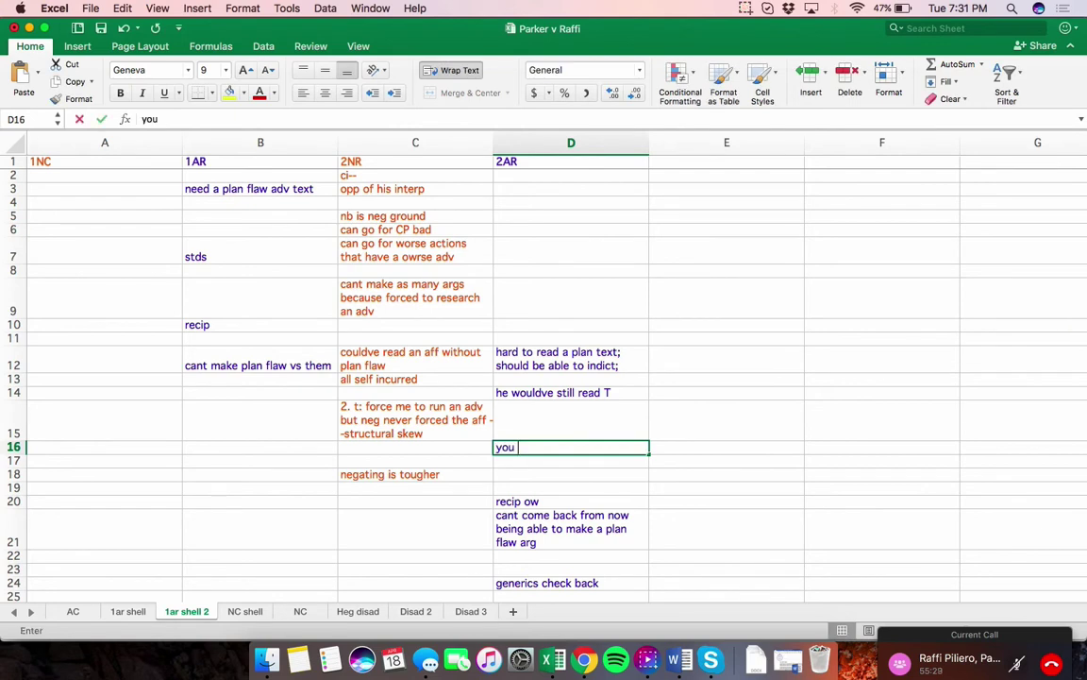
pyautogui.write('can still defend the squ')
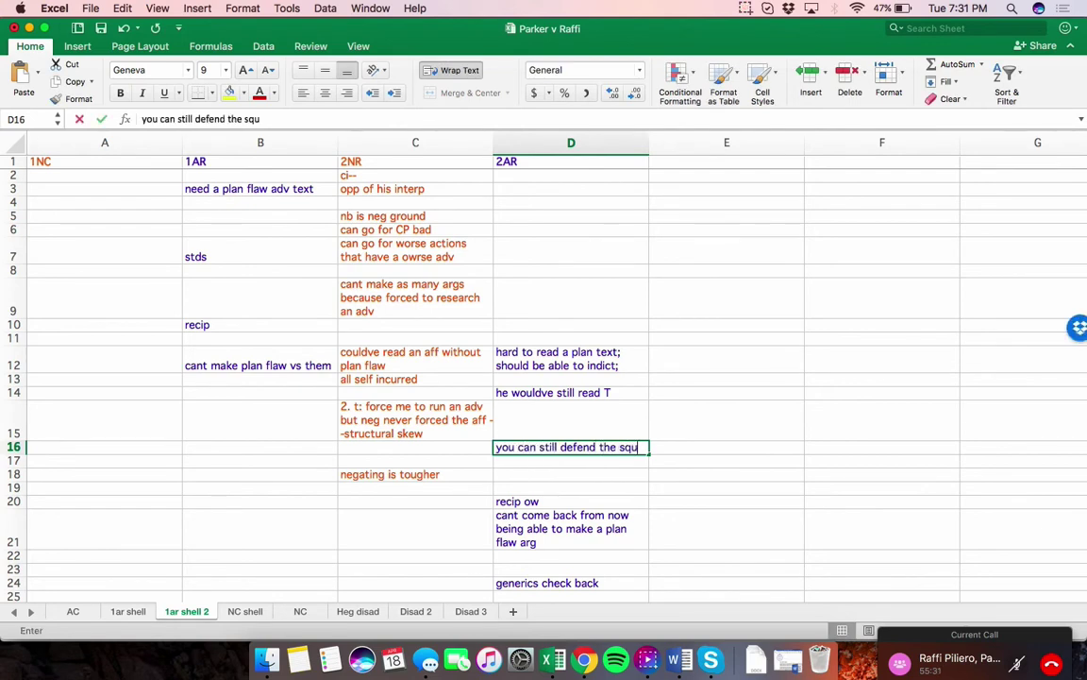
pyautogui.write('o; just need an explicit text;')
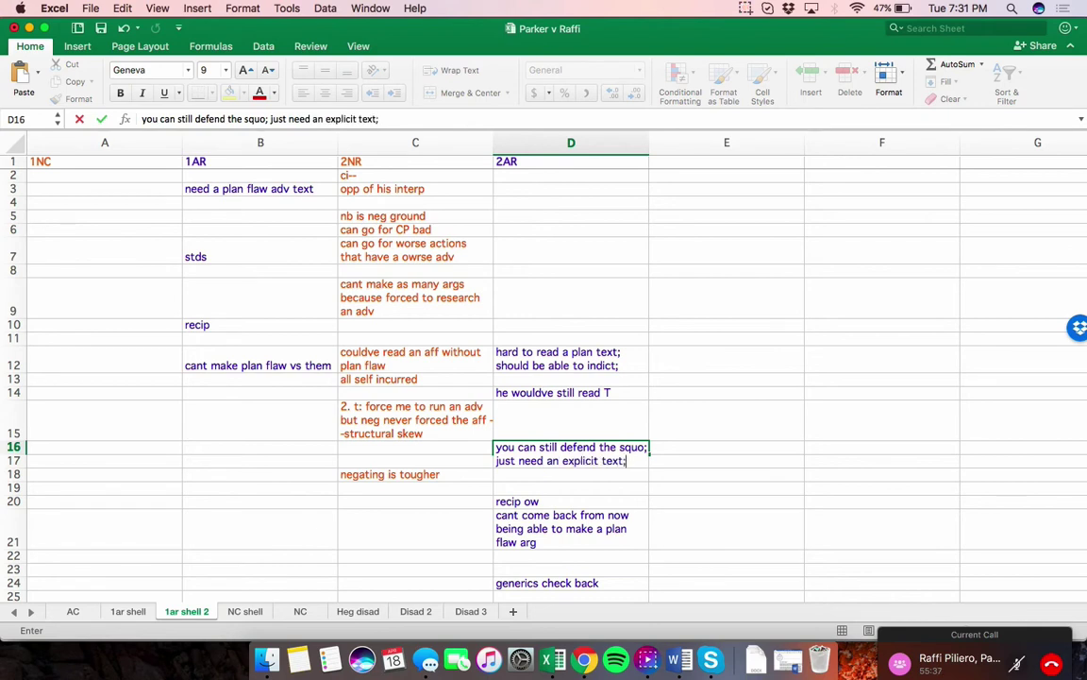
pyautogui.write("don't have to s")
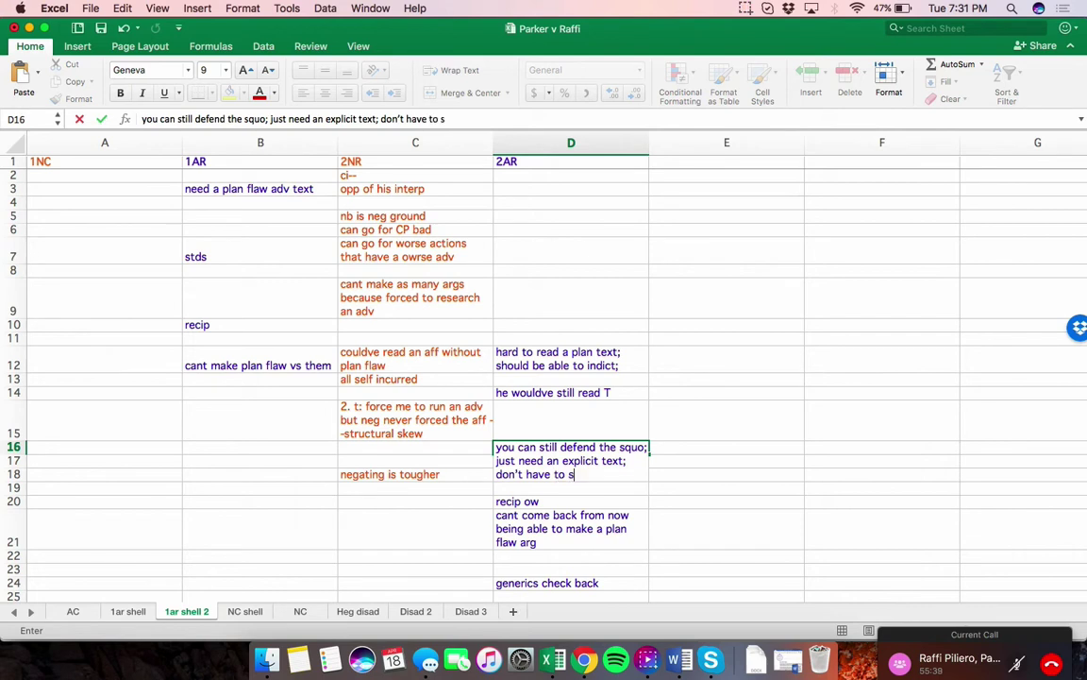
pyautogui.write('ay the words')
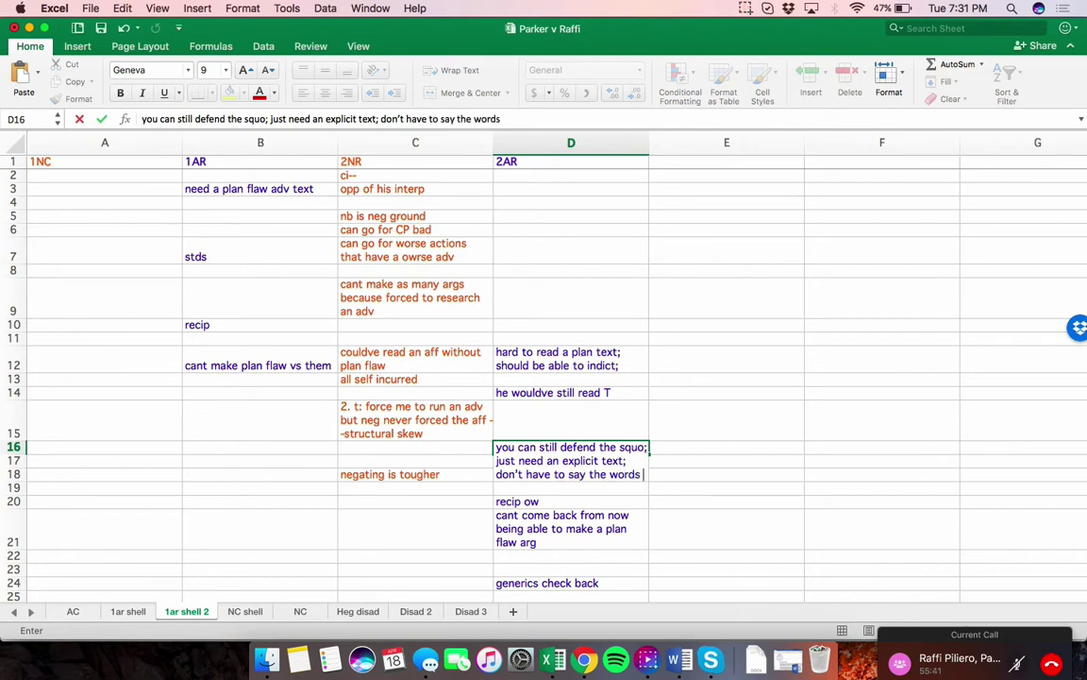
pyautogui.press('Return')
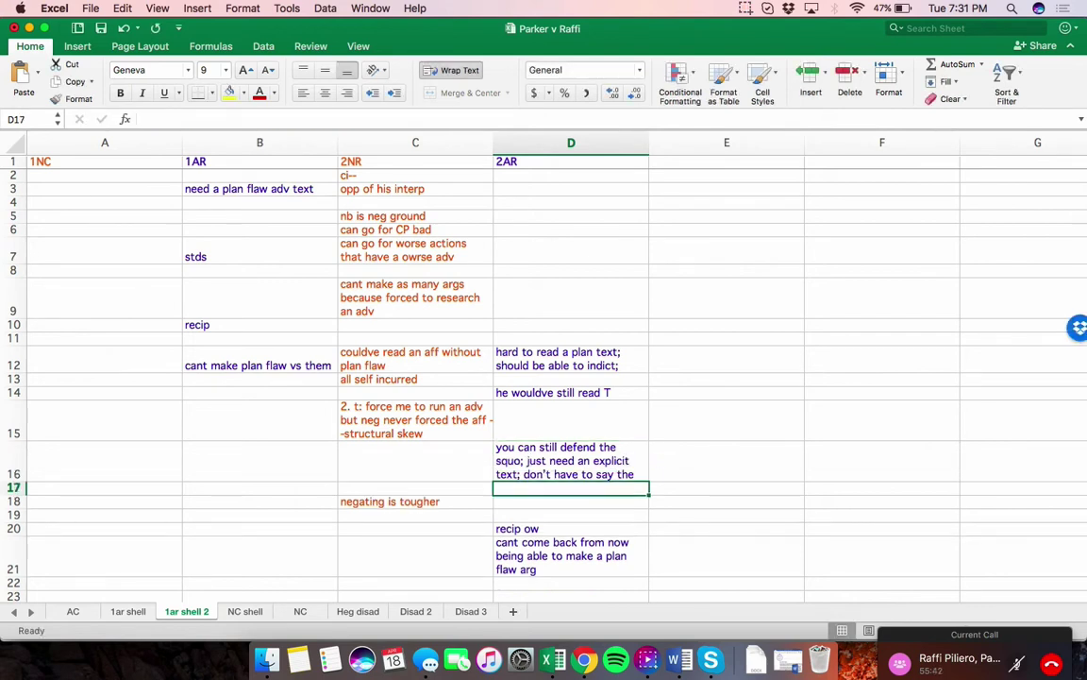
# Enter "args like u cant read a CP is a shitty arg;" in cell D18, in the "negating is tougher" row
pyautogui.press('Down')
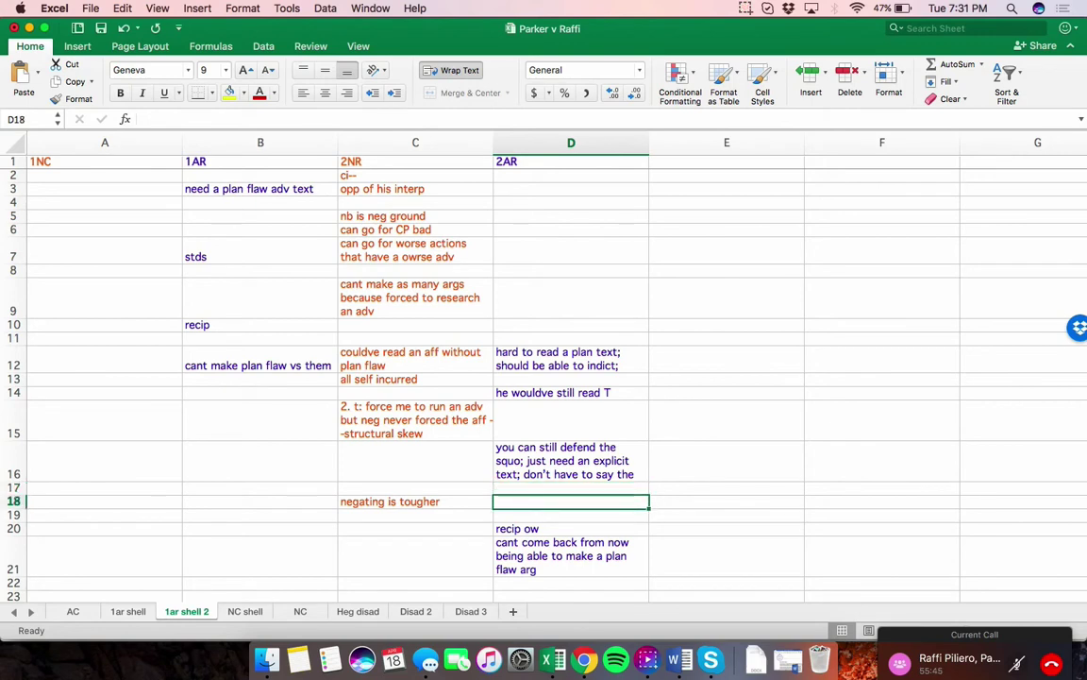
pyautogui.write('args like u cant')
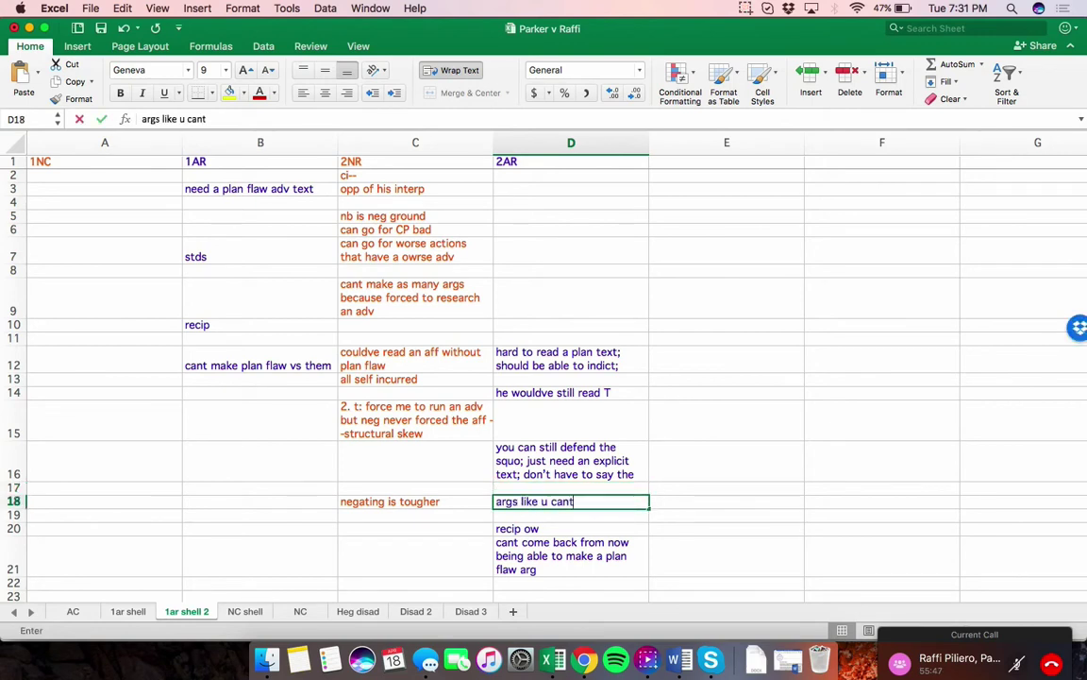
pyautogui.write(' read a CP is a shitty arg;')
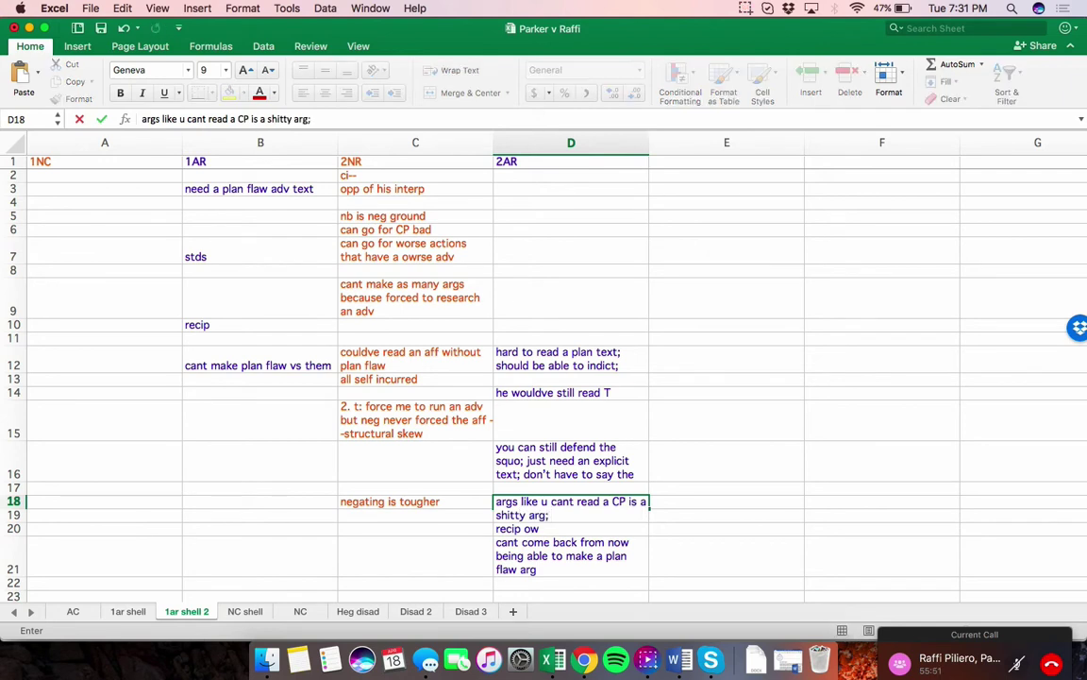
pyautogui.press('Return')
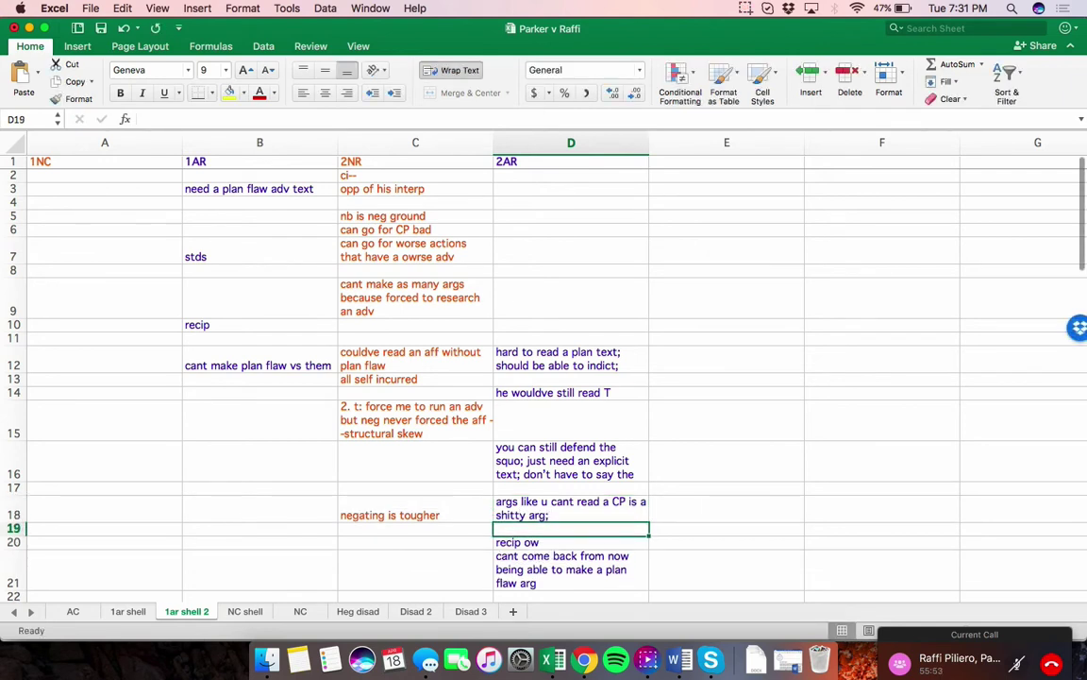
# Enter "wasting time is reicprocal beucase aff has to read a plan text too" in cell D19 of the 2AR column
pyautogui.write('wasting ')
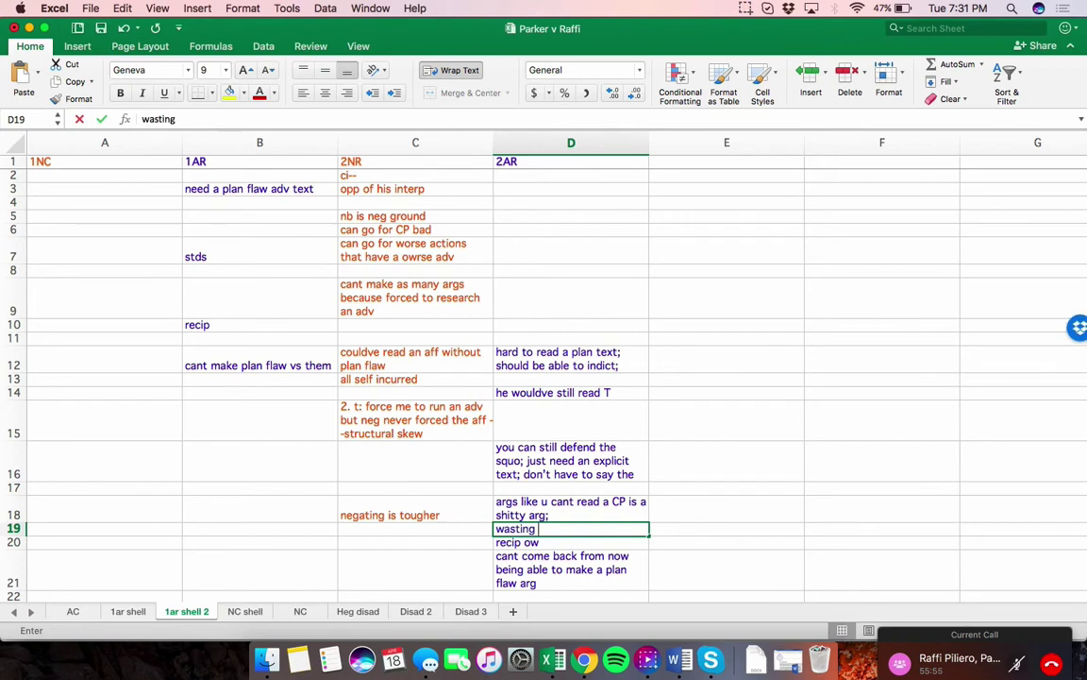
pyautogui.write('time is reicprocal beu')
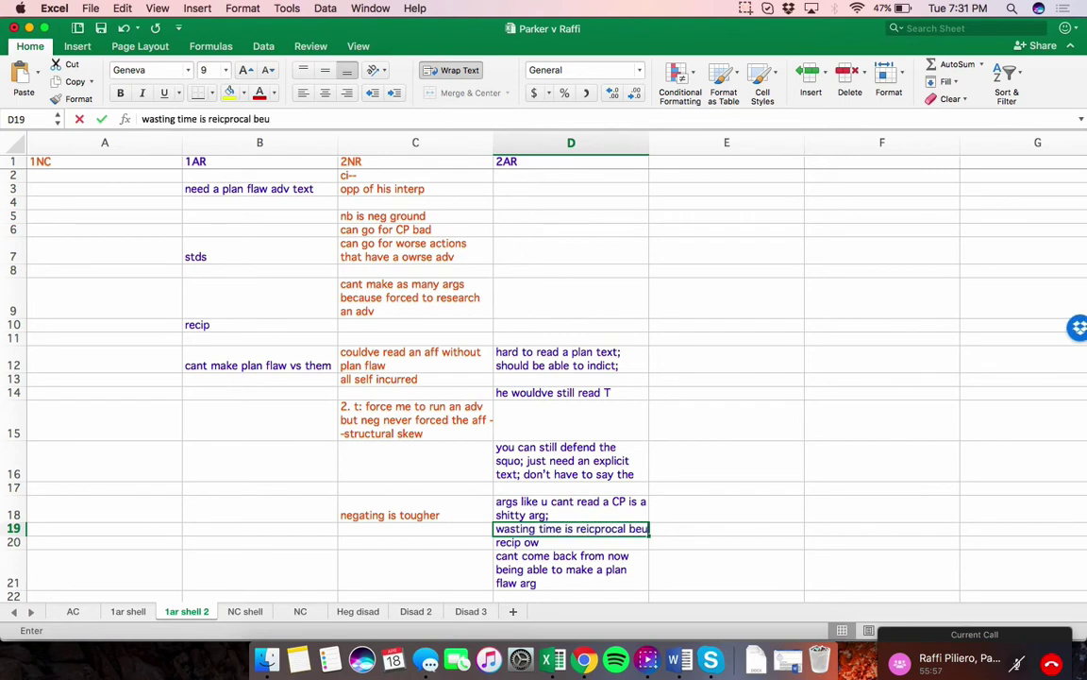
pyautogui.write('case aff has to re')
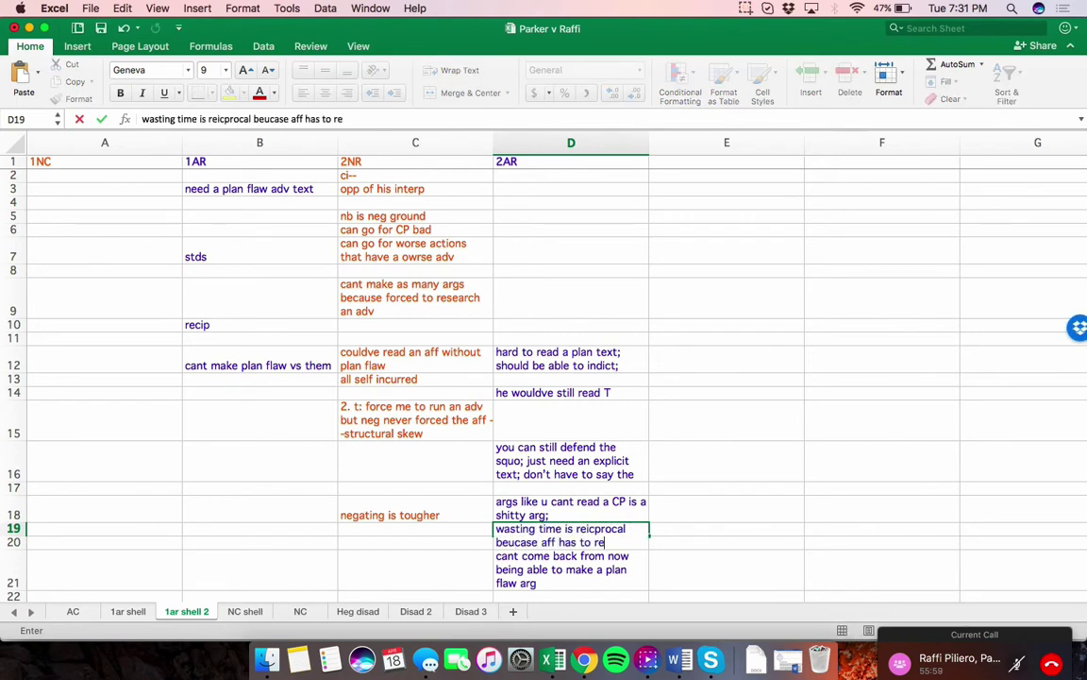
pyautogui.write('ad a plan text too')
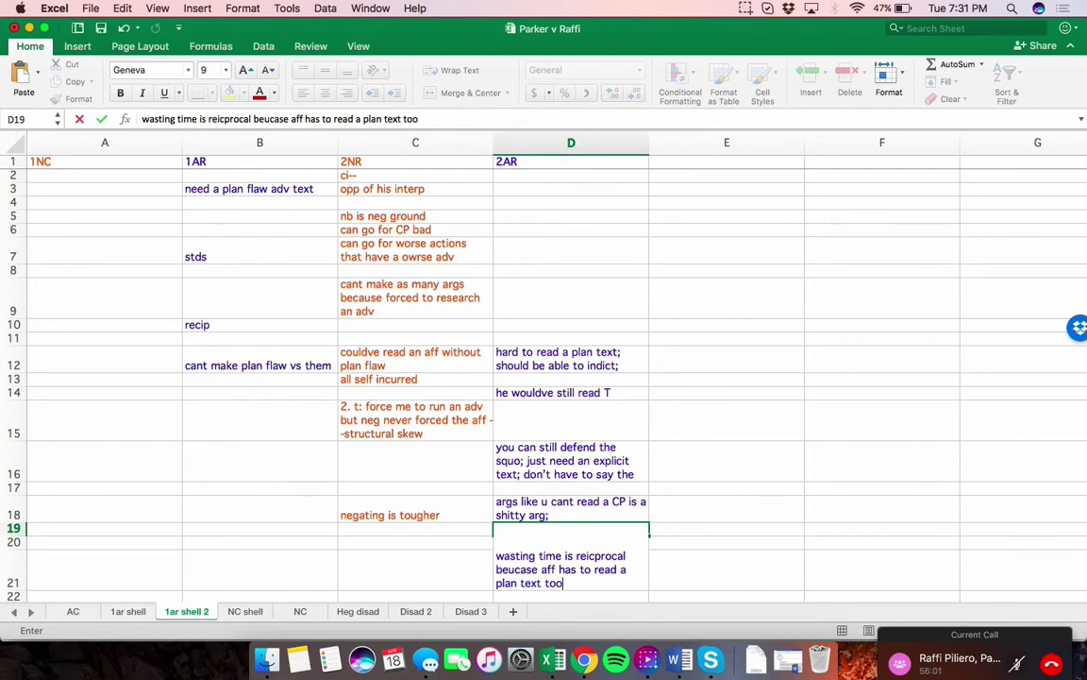
pyautogui.press('Return')
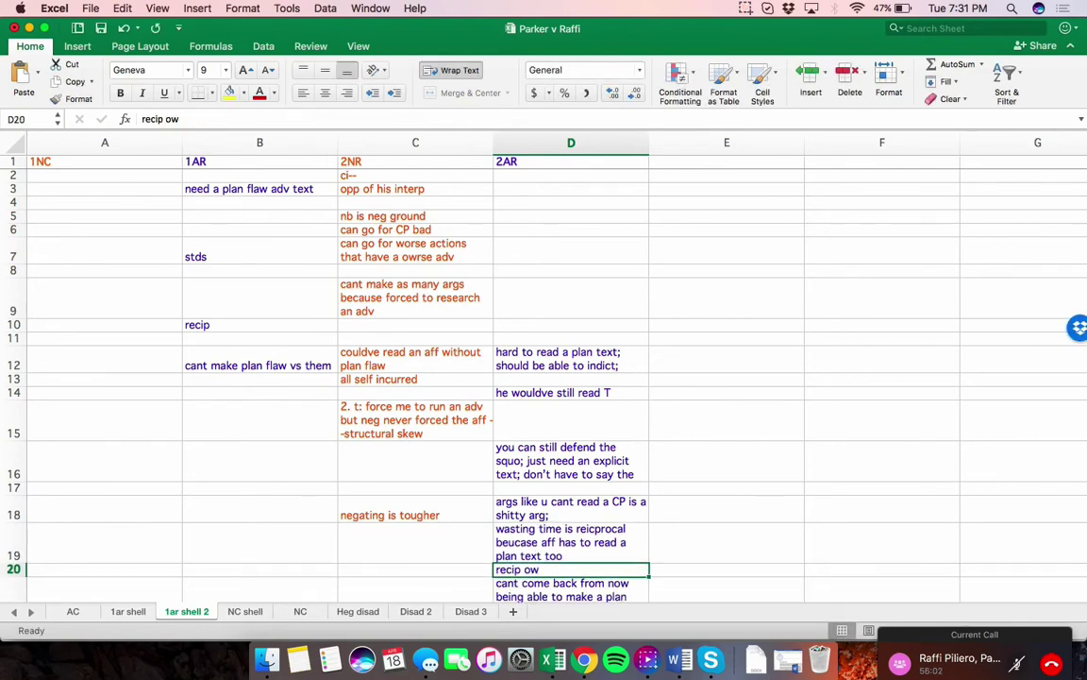
# Enter "time skew args are comparitively small" in cell D10 of the 2AR column, in the "recip" row
pyautogui.scroll(-1, 490, 377)
pyautogui.scroll(-2, 491, 378)
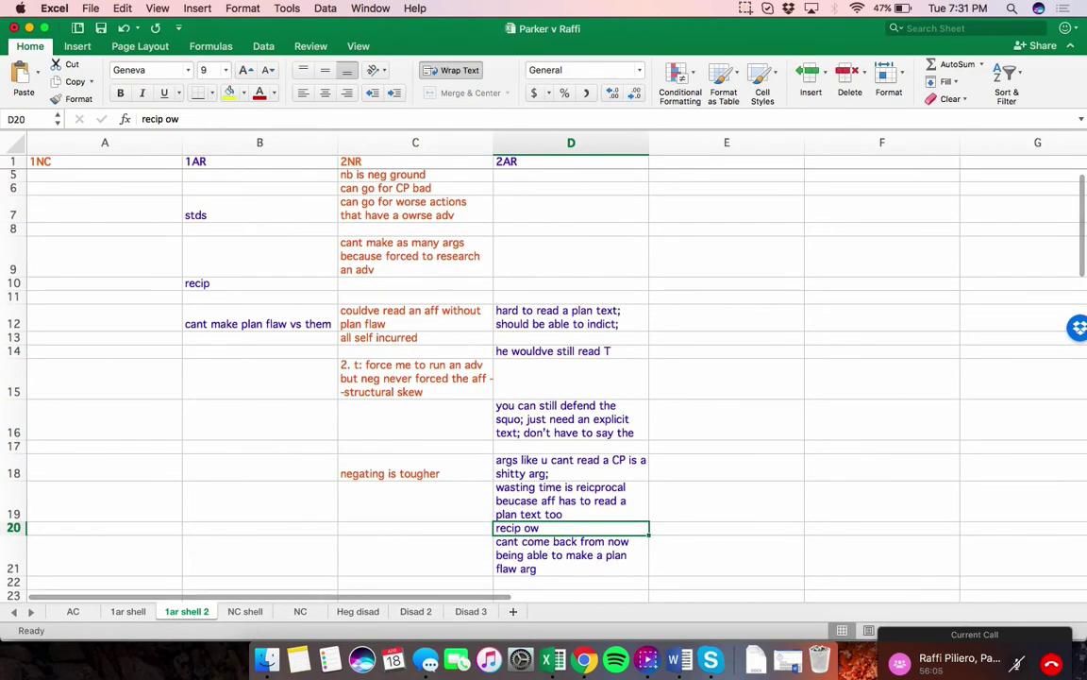
pyautogui.scroll(-3, 491, 378)
pyautogui.click(570, 548)
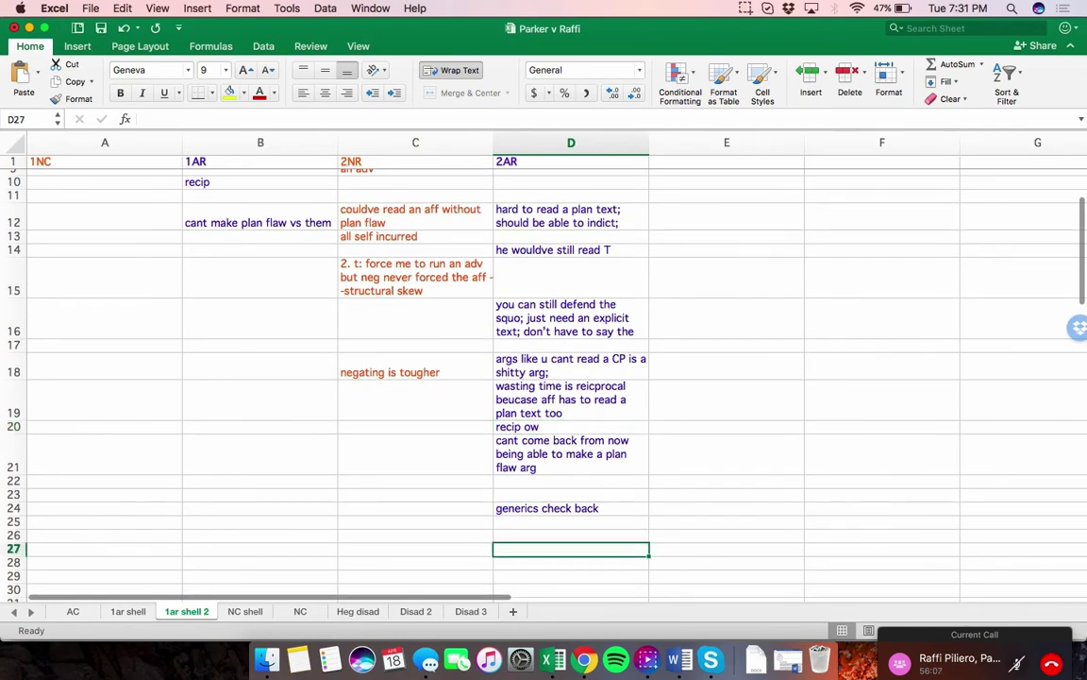
pyautogui.scroll(3, 570, 377)
pyautogui.click(570, 288)
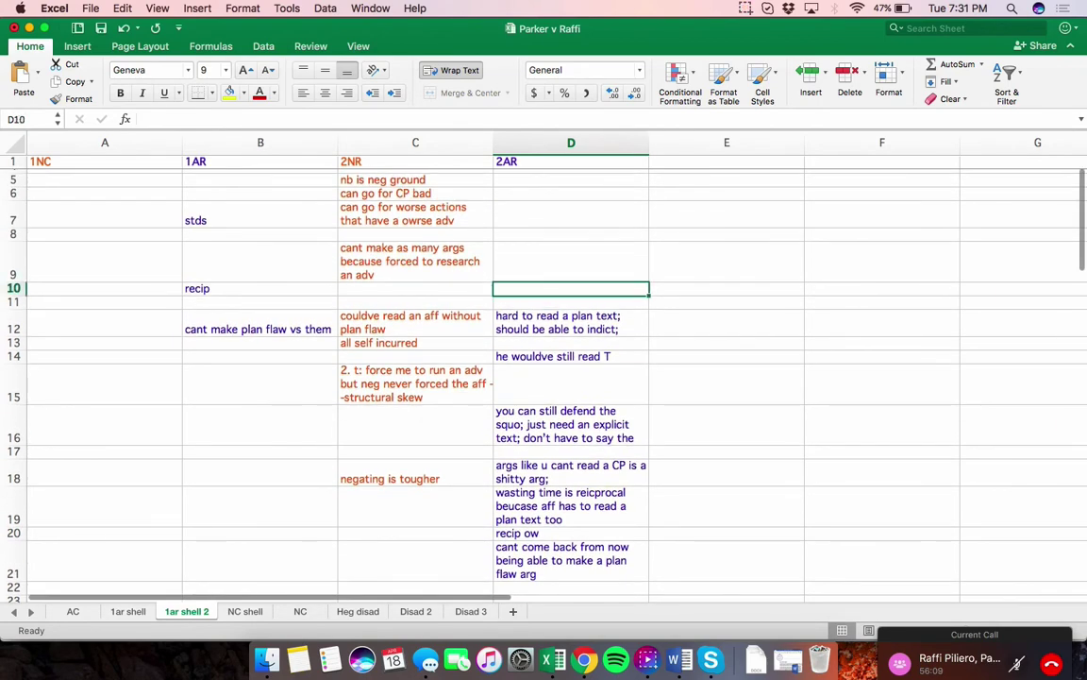
pyautogui.write('time skew args are comparitively small')
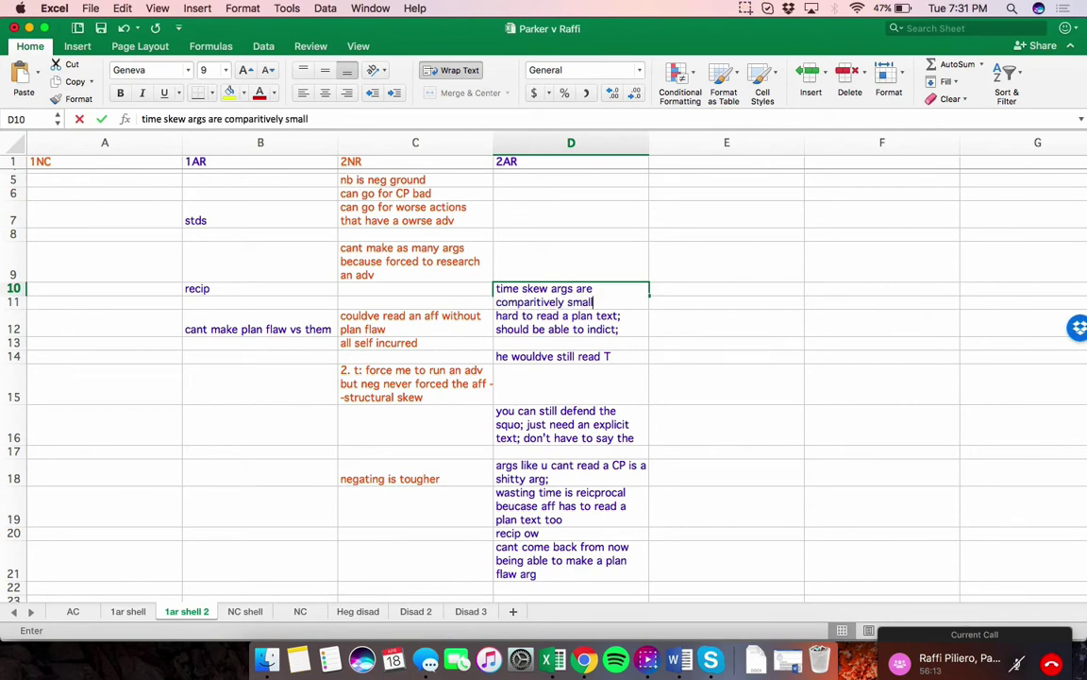
pyautogui.press('Return')
# On the NC shell sheet, enter "x: size of impact is comparitively small" in cell D32 of the 2AR column
pyautogui.click(245, 610)
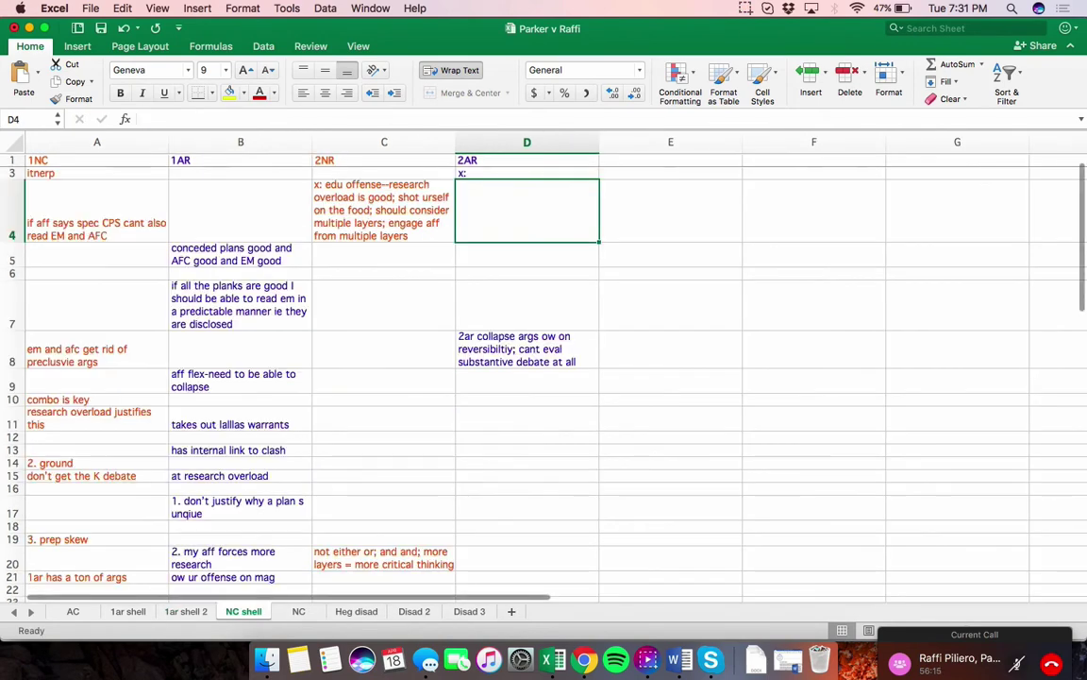
pyautogui.scroll(1, 543, 378)
pyautogui.scroll(-5, 544, 377)
pyautogui.scroll(-5, 527, 377)
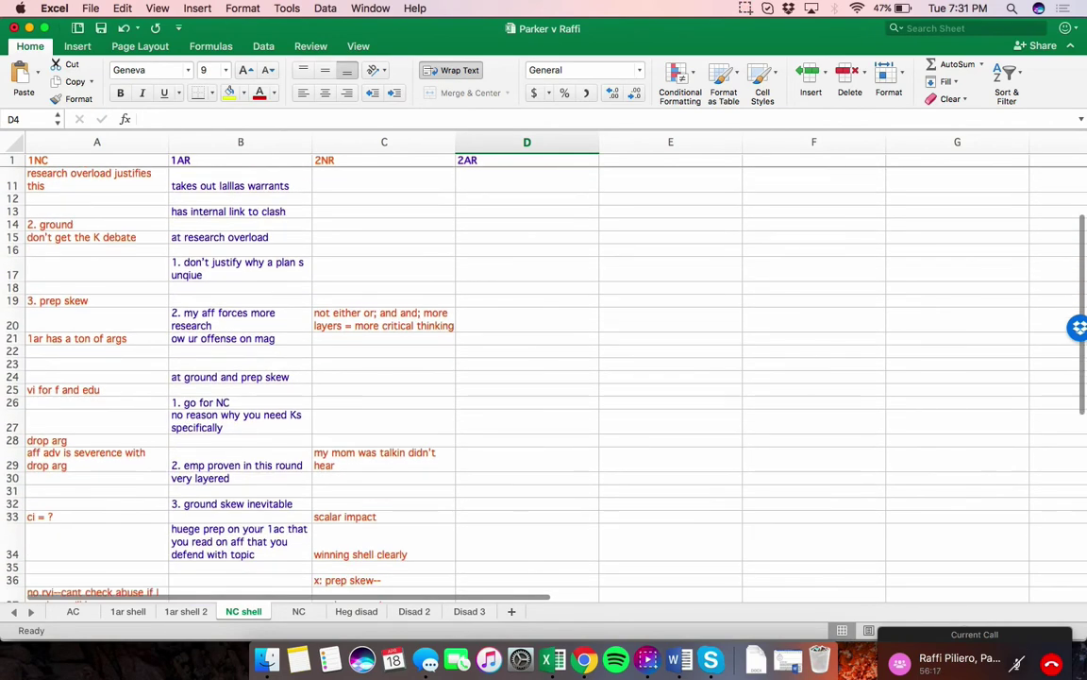
pyautogui.click(527, 441)
pyautogui.write('x')
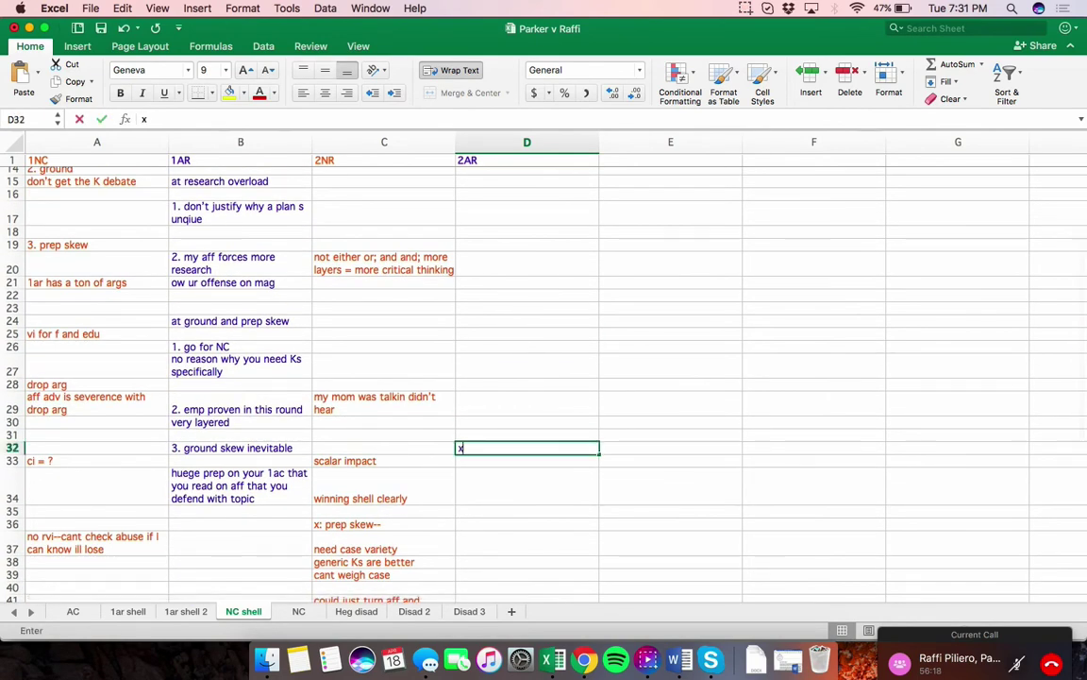
pyautogui.write(': size of i')
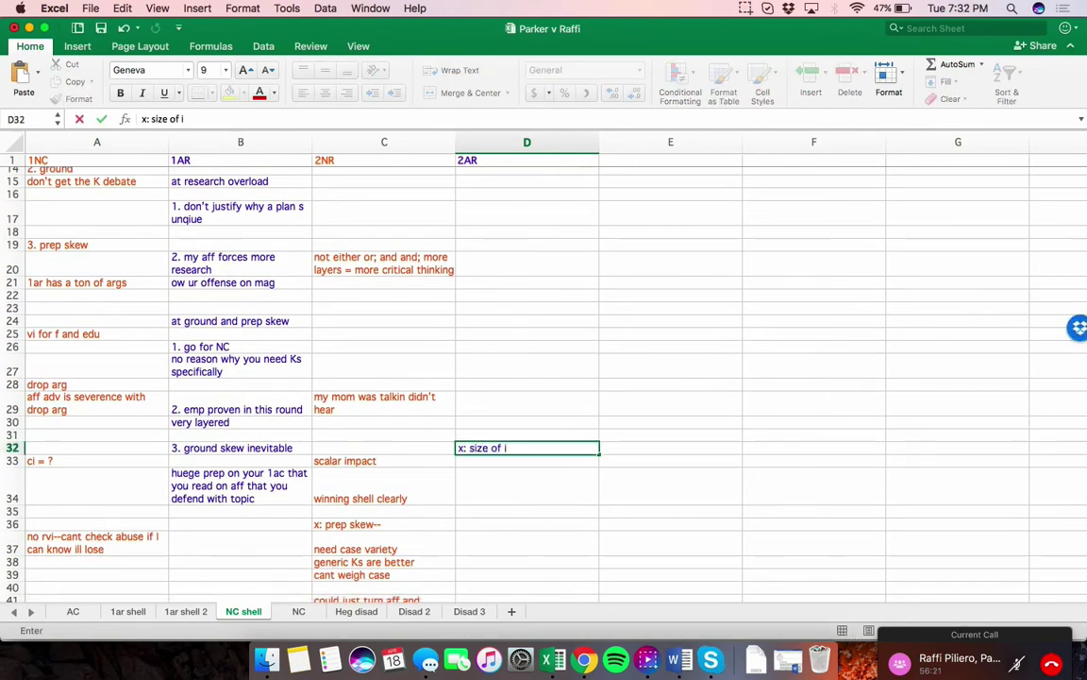
pyautogui.write('mpact is comparitively small')
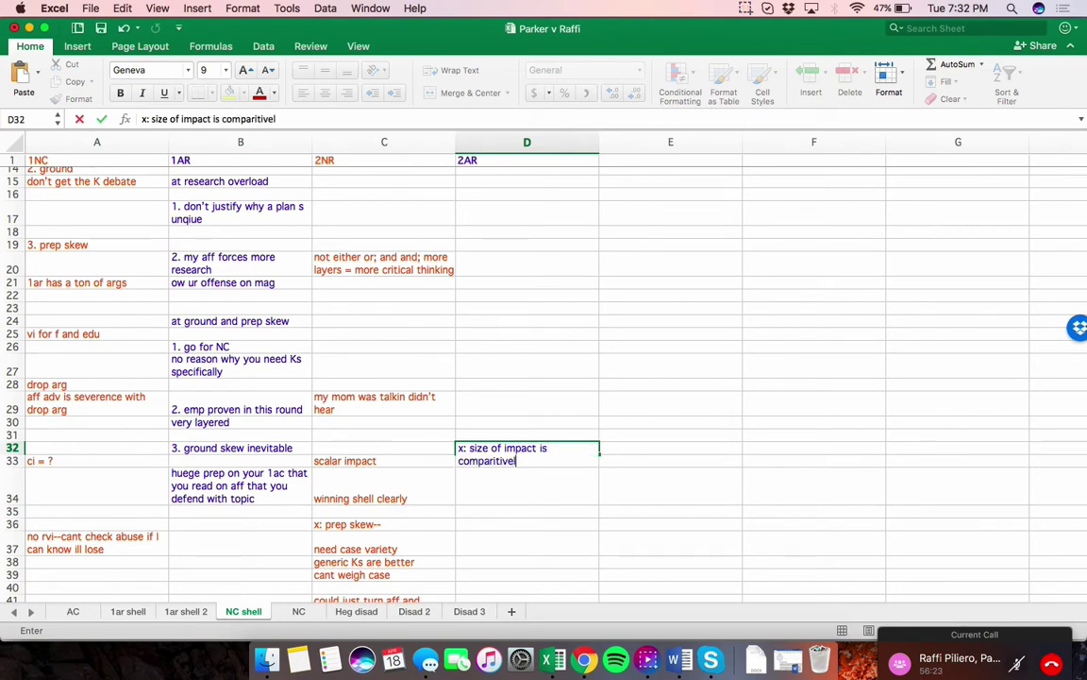
pyautogui.press('Return')
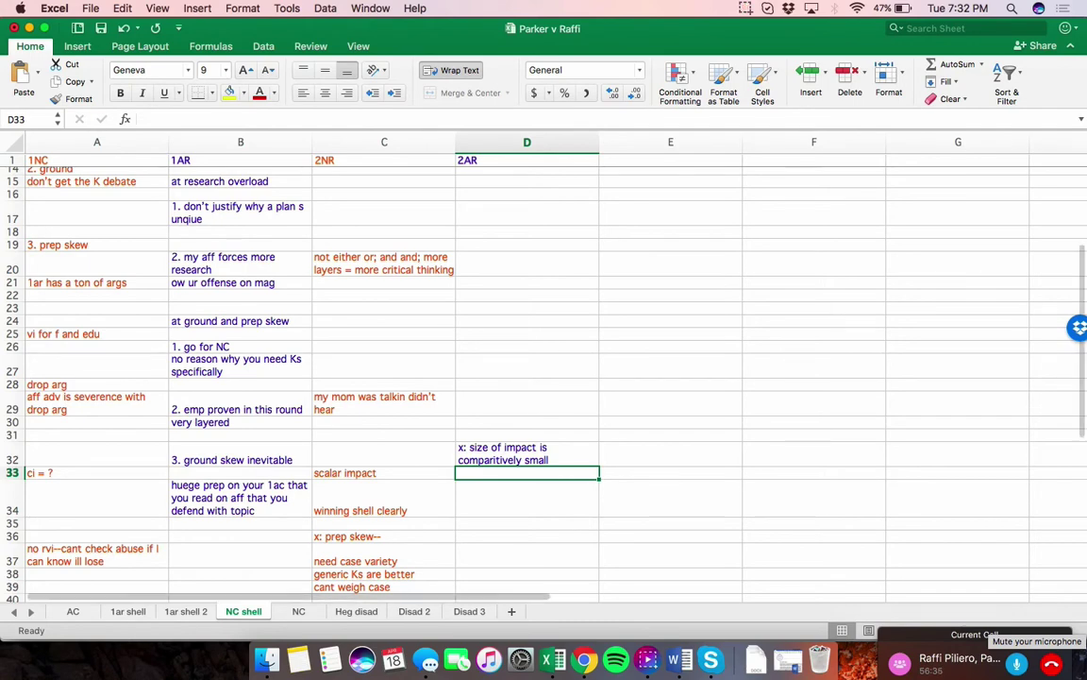
# Look back over the top of the NC shell flow and the AC sheet's arguments down to about row 65
pyautogui.scroll(3, 548, 378)
pyautogui.scroll(3, 547, 377)
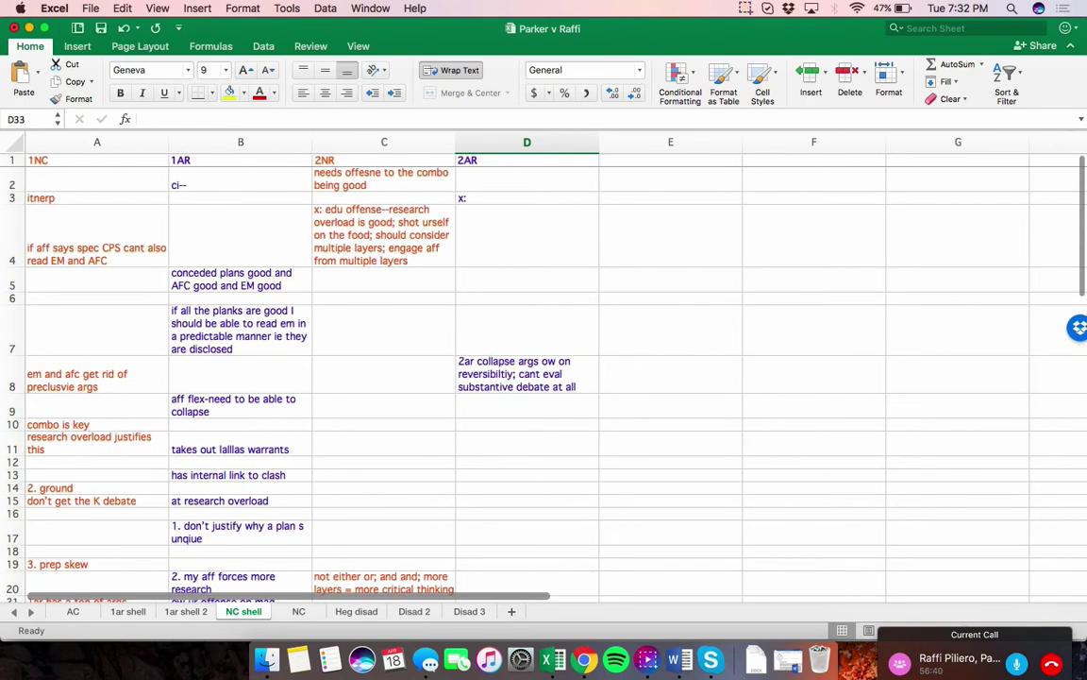
pyautogui.click(72, 611)
pyautogui.scroll(10, 540, 378)
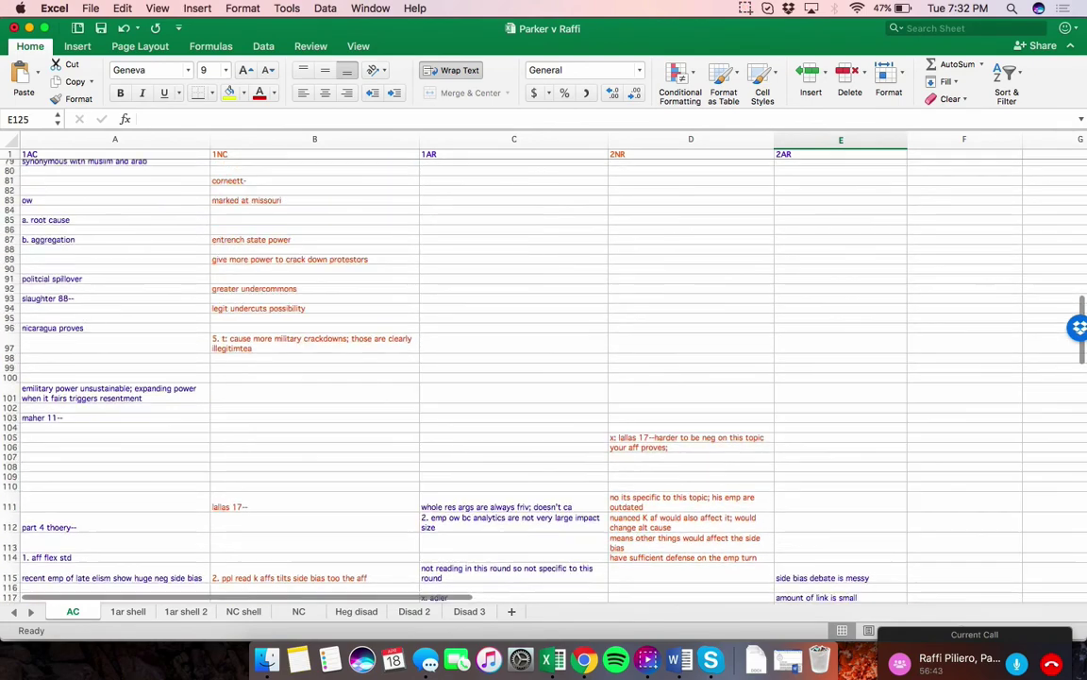
pyautogui.scroll(10, 489, 377)
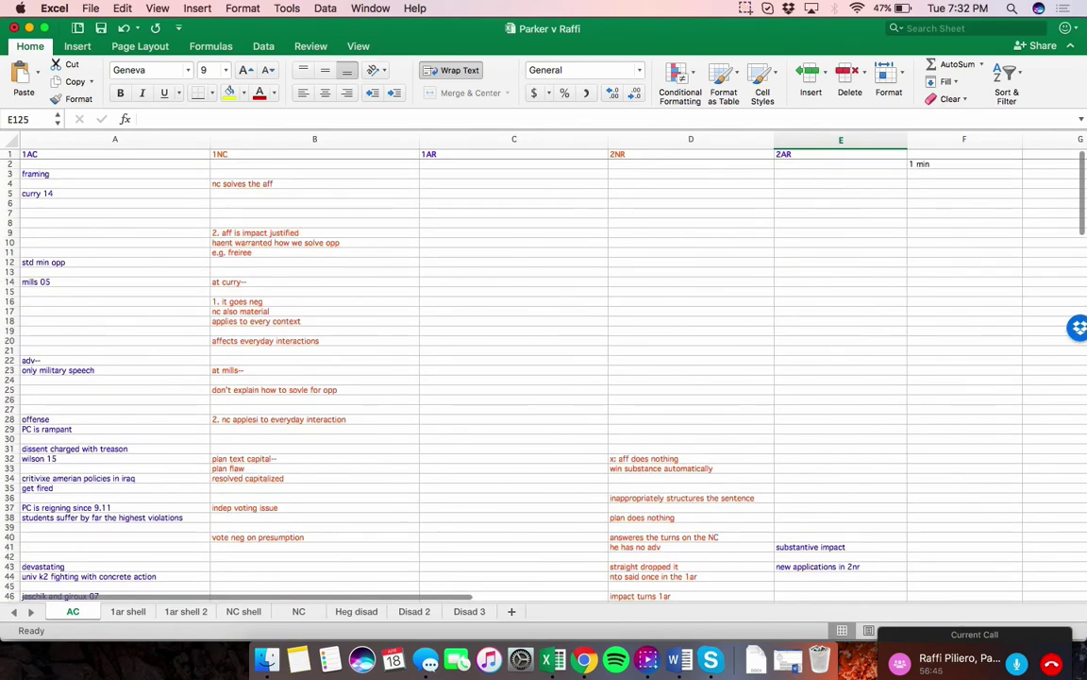
pyautogui.scroll(3, 540, 378)
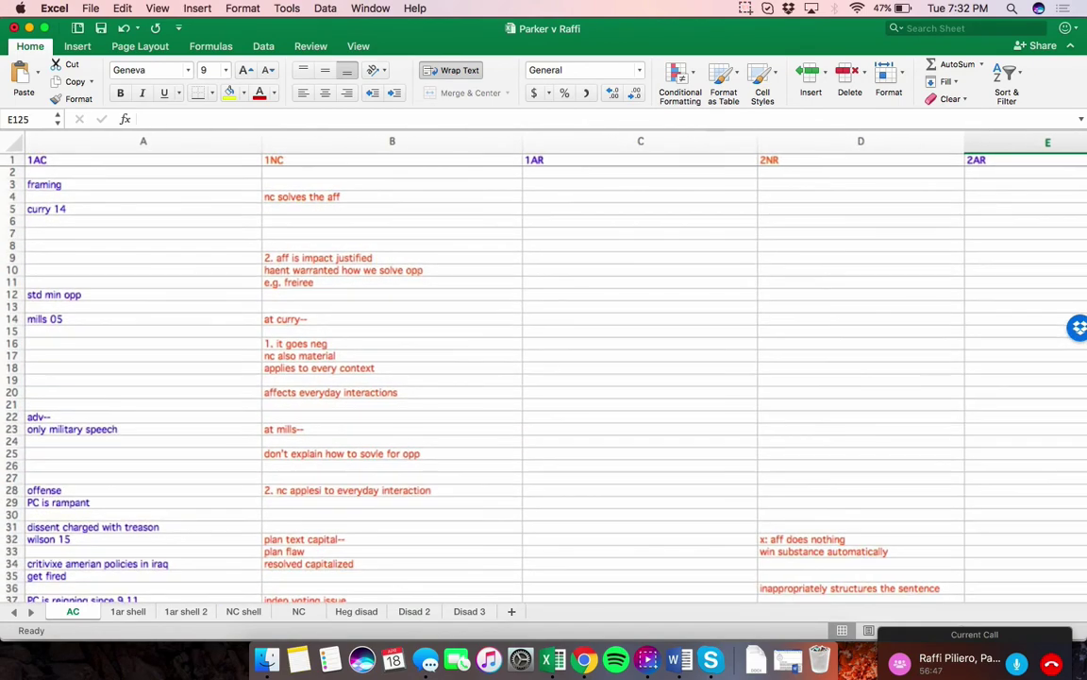
pyautogui.scroll(-10, 544, 378)
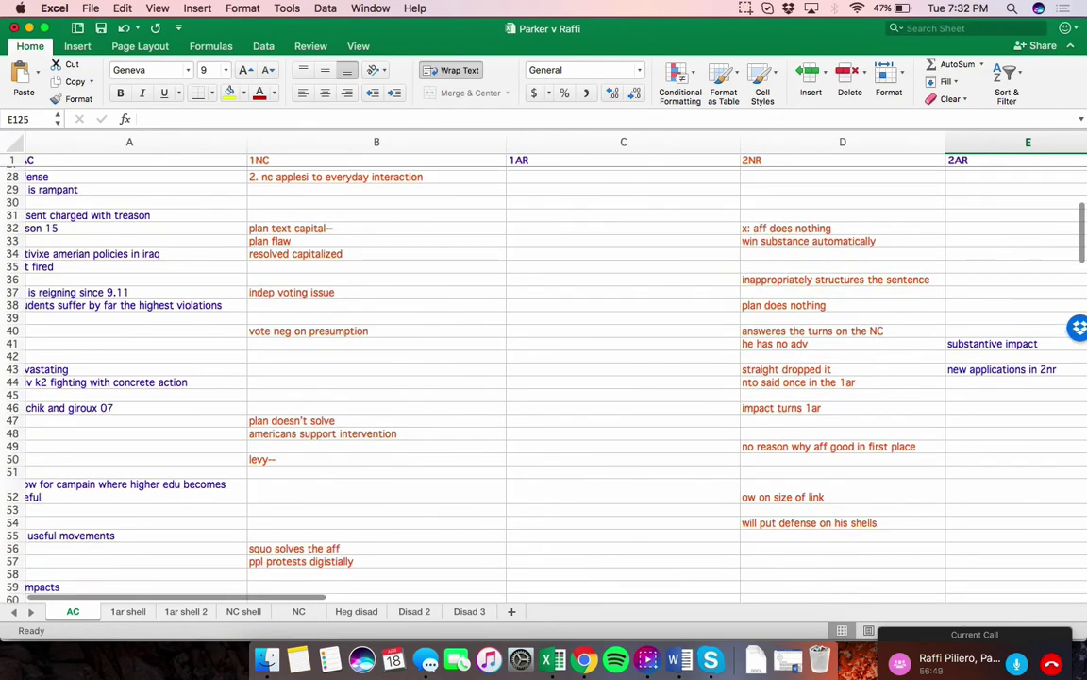
pyautogui.scroll(-1, 544, 378)
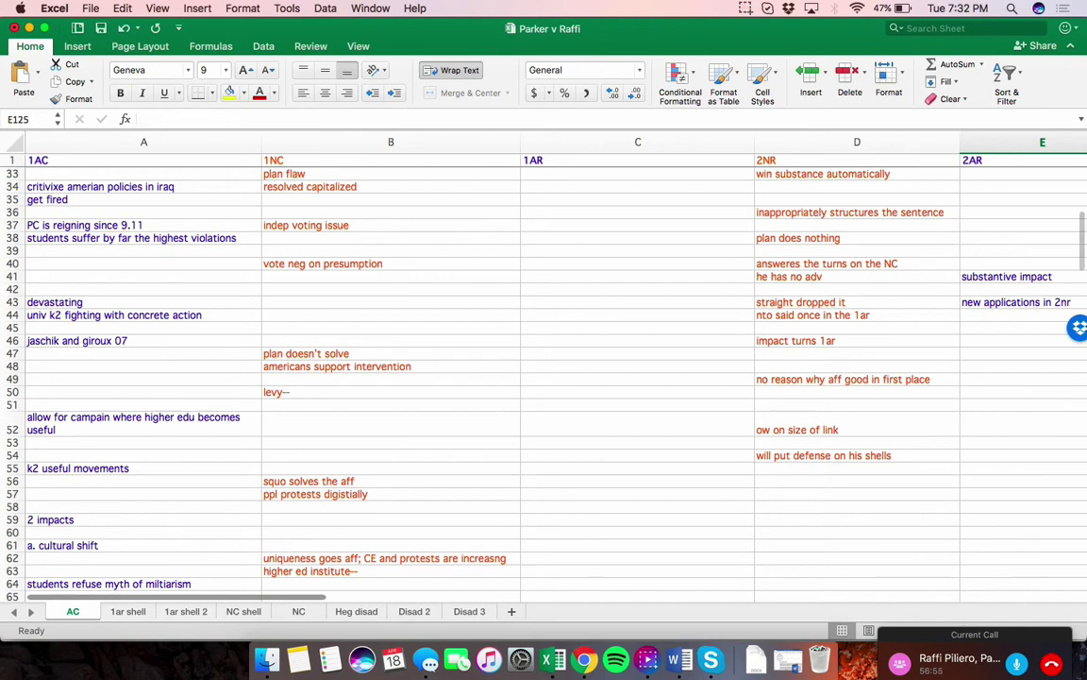
# Mute the microphone in the current call for a while, and unmute it again
pyautogui.press('super+shift+m')
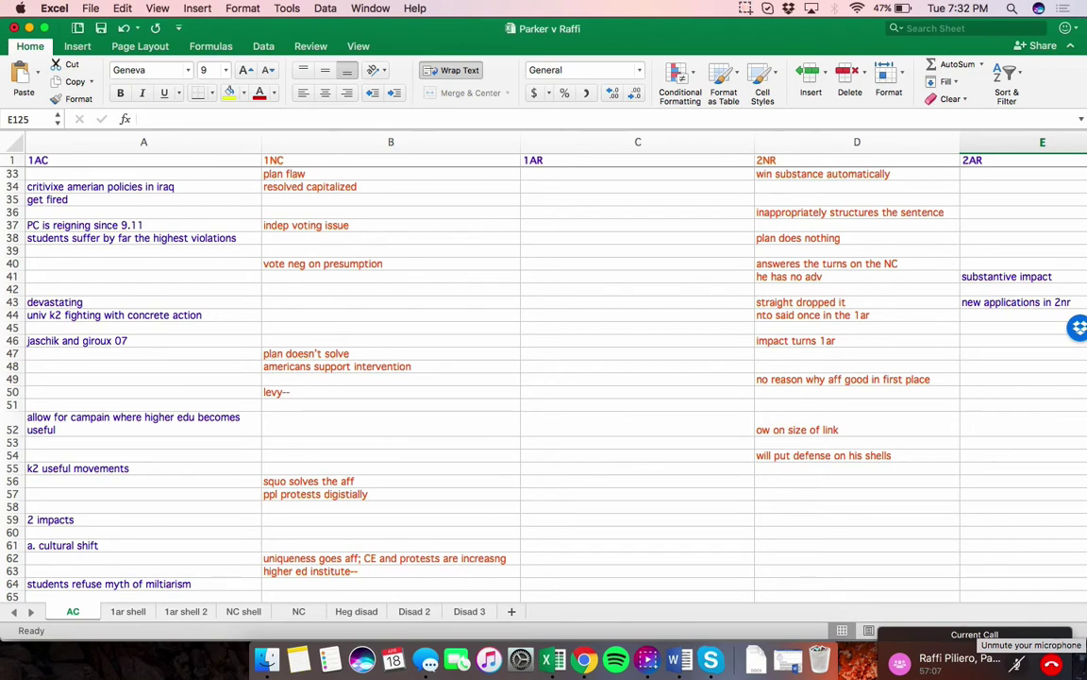
pyautogui.click(1017, 664)
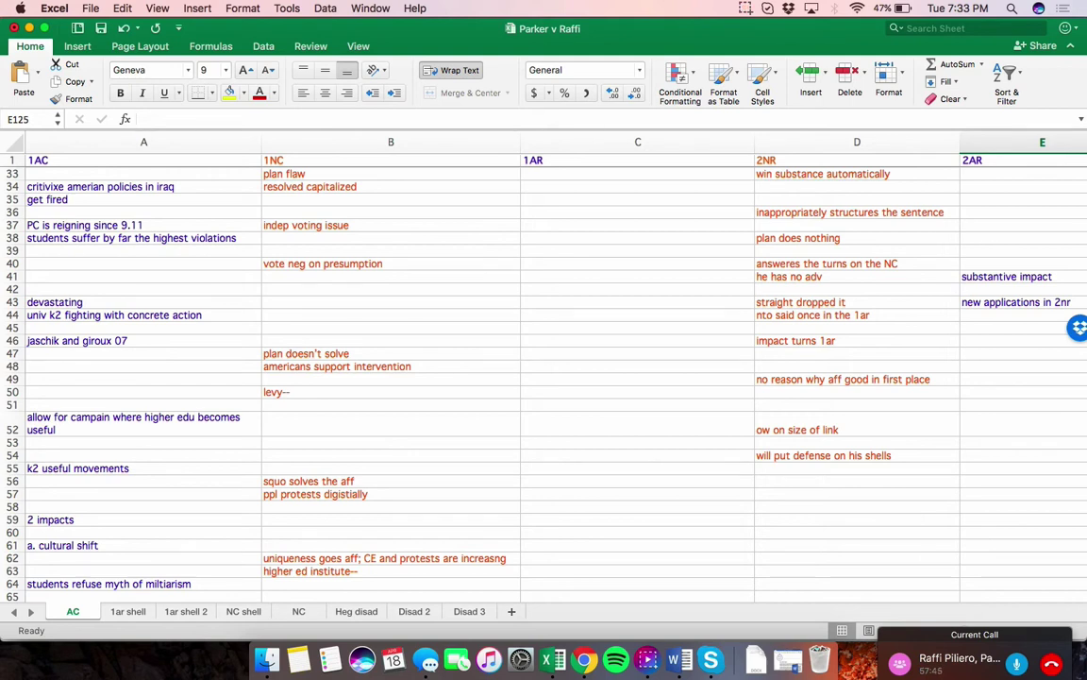
# Review the AC sheet's framing, advantage and plan flaw arguments across the speech columns, from the top to about row 66
pyautogui.scroll(-1, 544, 378)
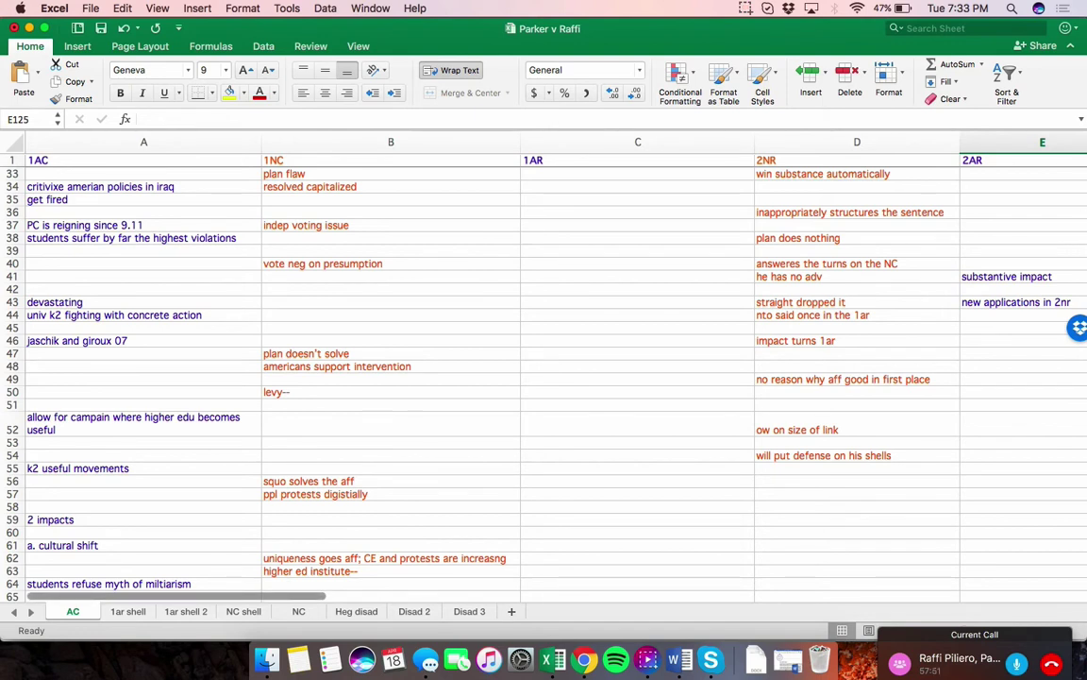
pyautogui.scroll(-1, 544, 377)
pyautogui.scroll(10, 544, 378)
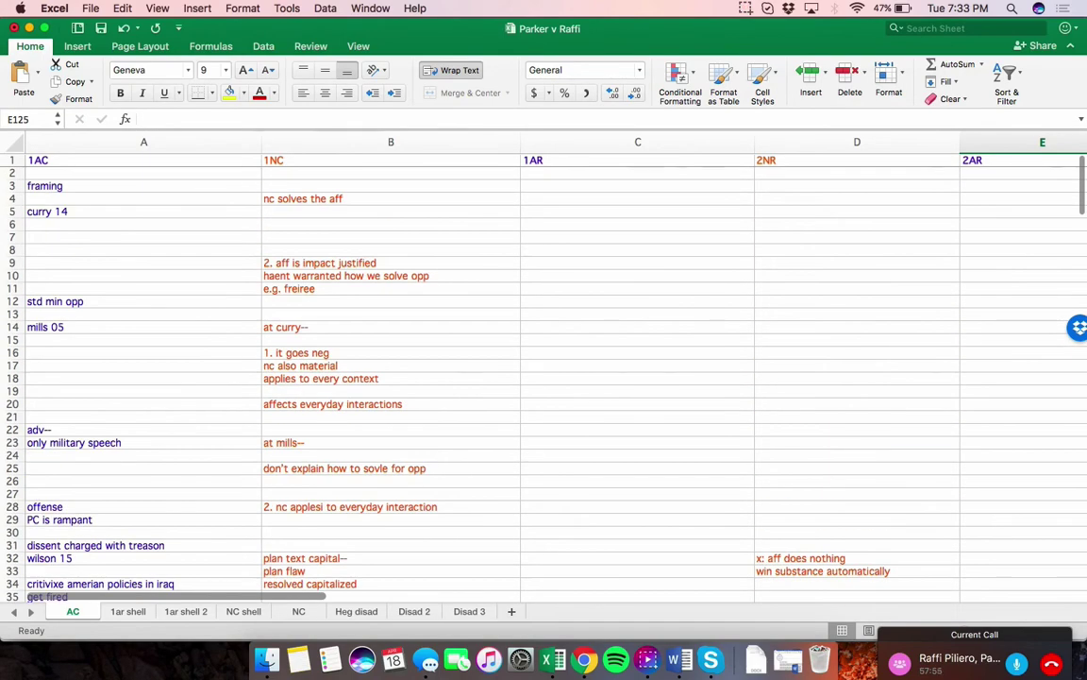
pyautogui.scroll(-2, 544, 377)
pyautogui.scroll(2, 544, 378)
pyautogui.scroll(-1, 544, 377)
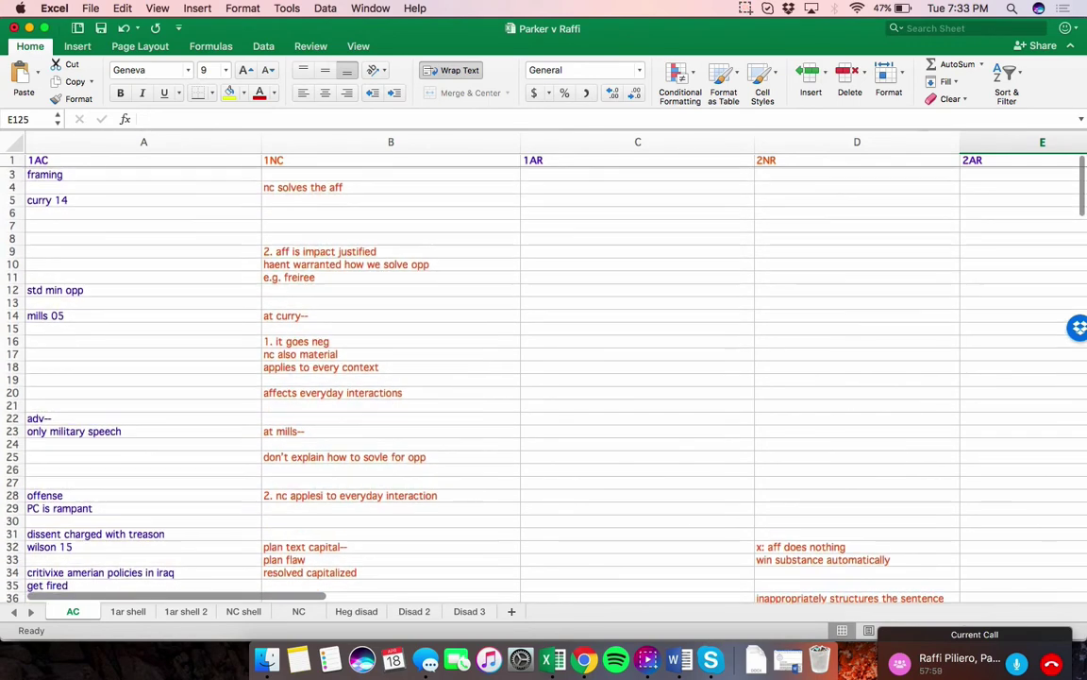
pyautogui.scroll(1, 544, 378)
pyautogui.hscroll(-1, 543, 378)
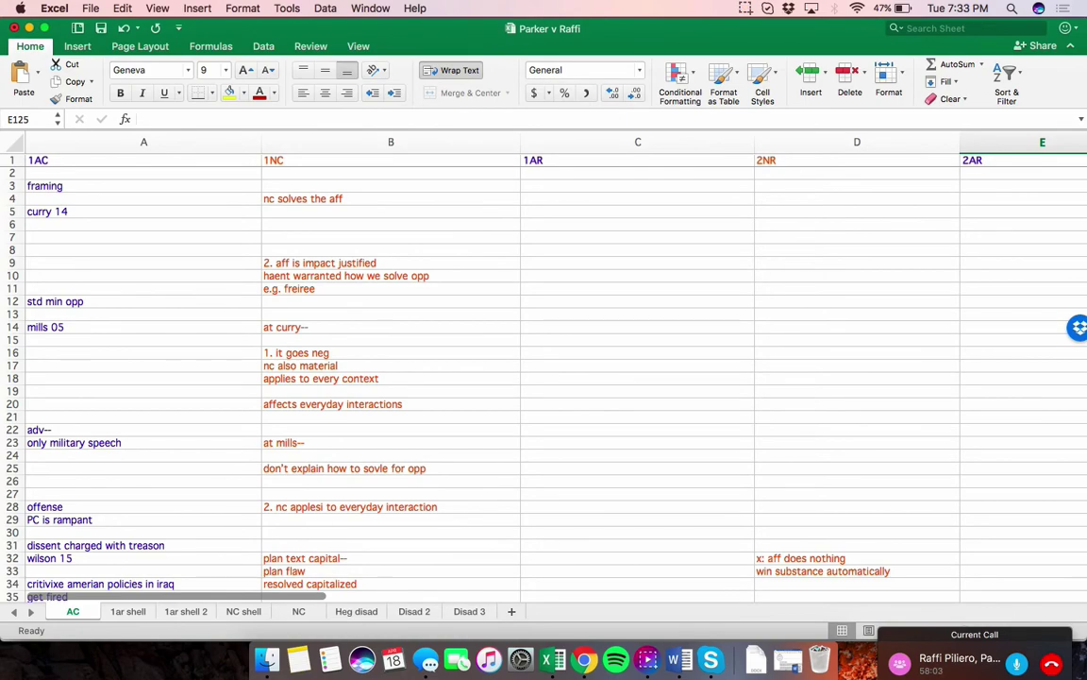
pyautogui.scroll(-3, 543, 378)
pyautogui.scroll(-2, 544, 378)
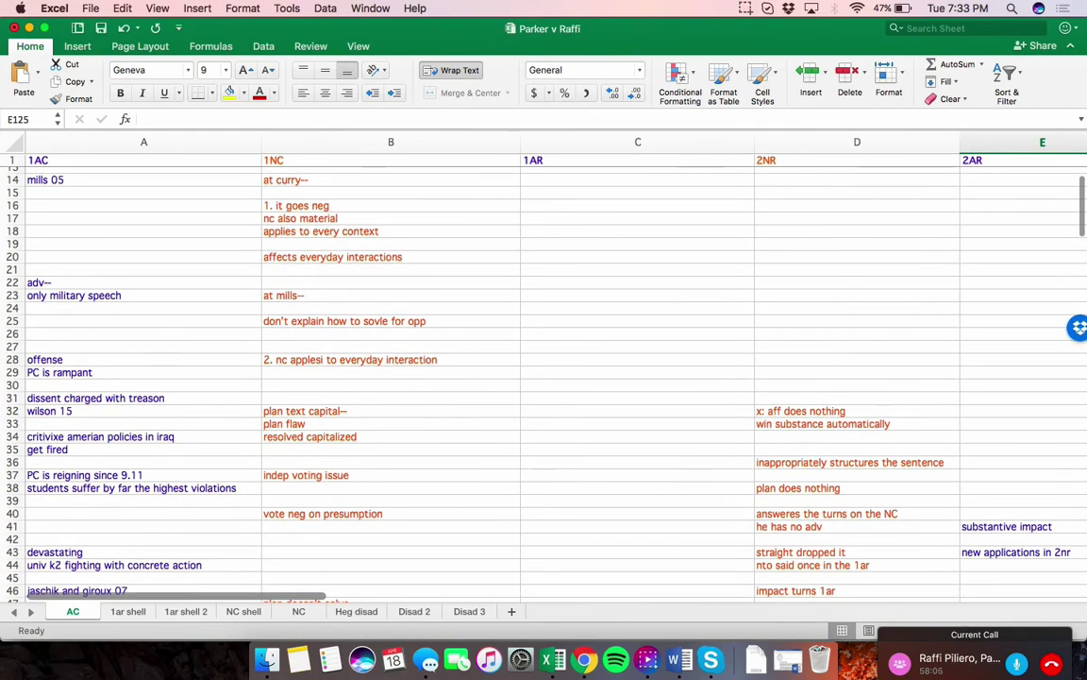
pyautogui.scroll(-3, 543, 378)
pyautogui.scroll(-2, 544, 378)
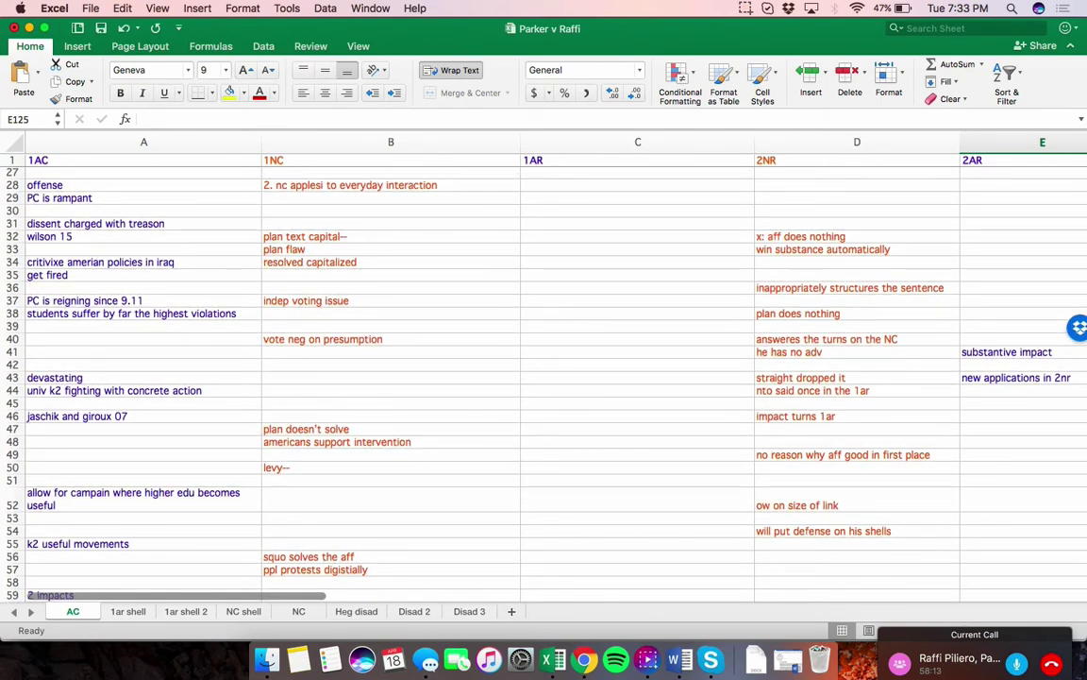
pyautogui.scroll(-4, 491, 378)
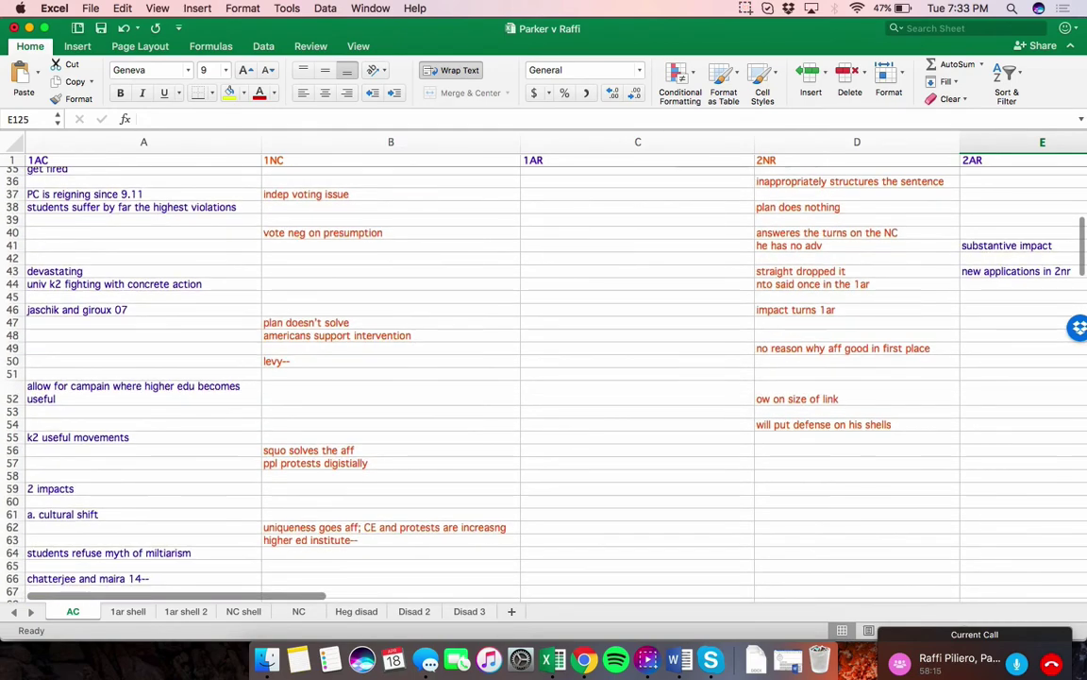
pyautogui.scroll(2, 491, 378)
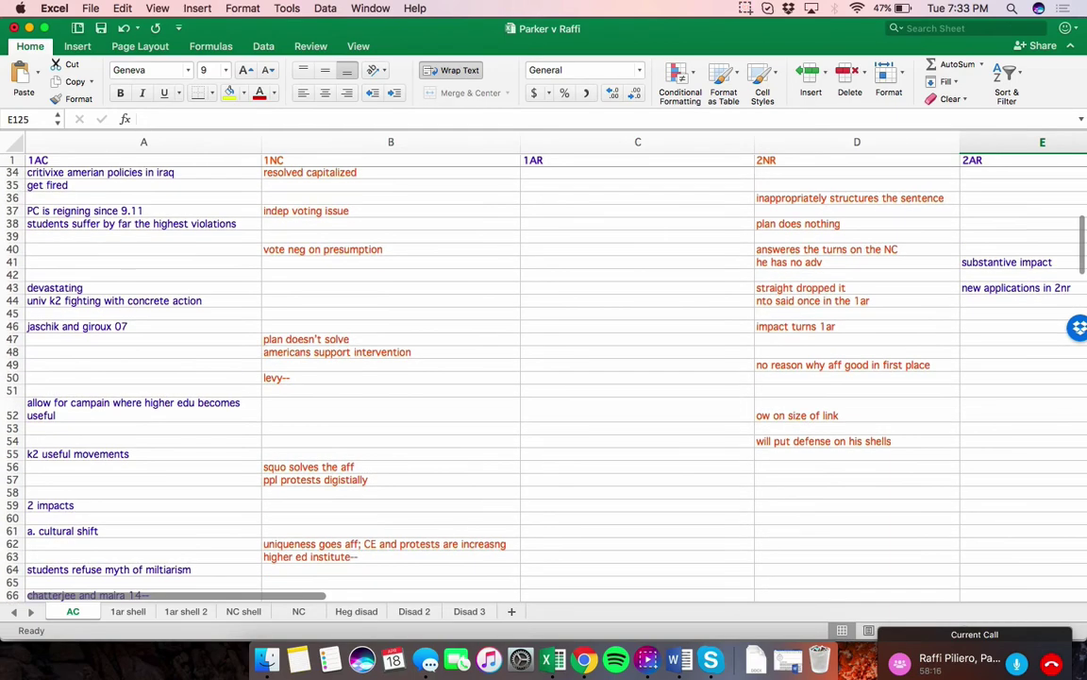
# Examine the side bias, aff flex and 2AR theory arguments on the AC sheet, around rows 97 to 137
pyautogui.hscroll(1, 491, 378)
pyautogui.scroll(-20, 544, 378)
pyautogui.hscroll(1, 544, 377)
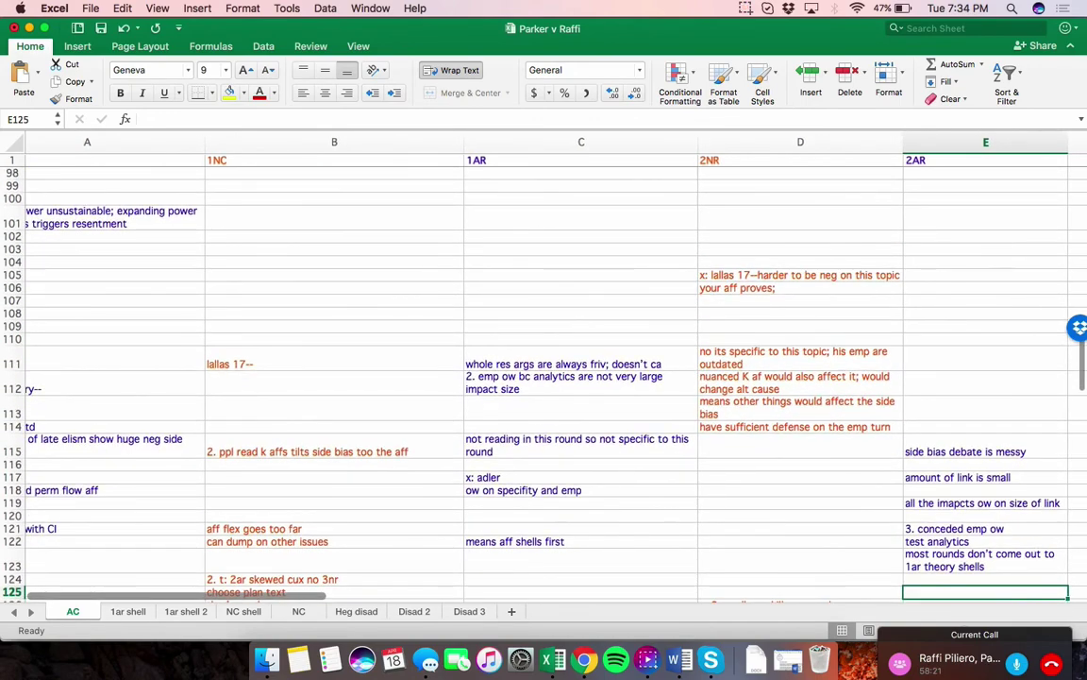
pyautogui.scroll(1, 491, 378)
pyautogui.hscroll(-1, 543, 378)
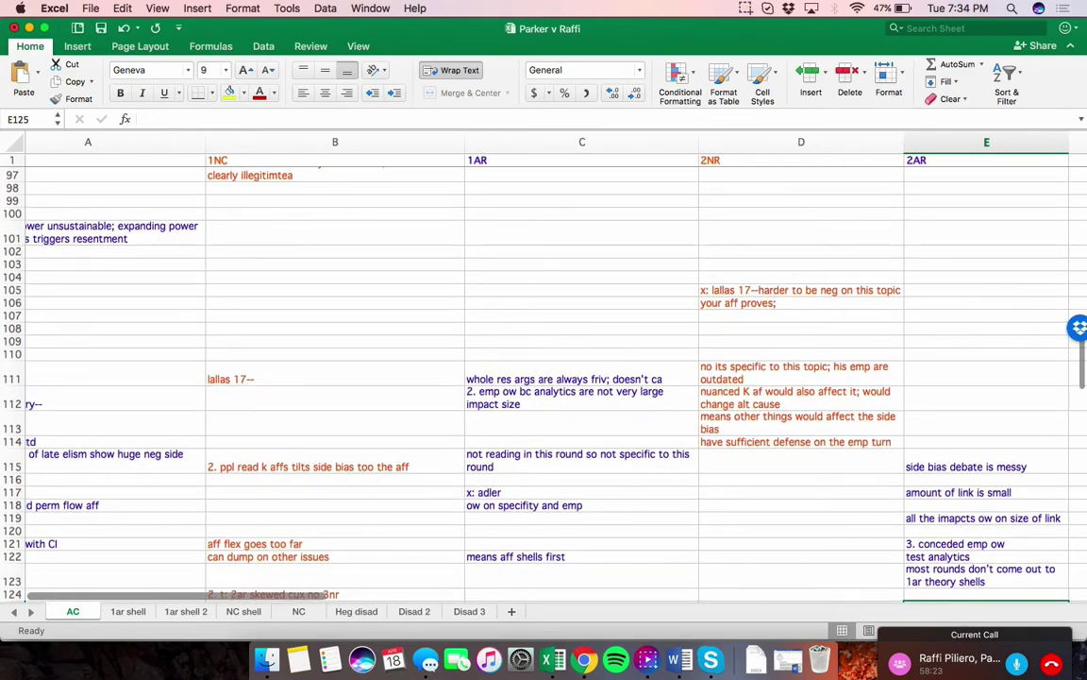
pyautogui.scroll(-4, 544, 377)
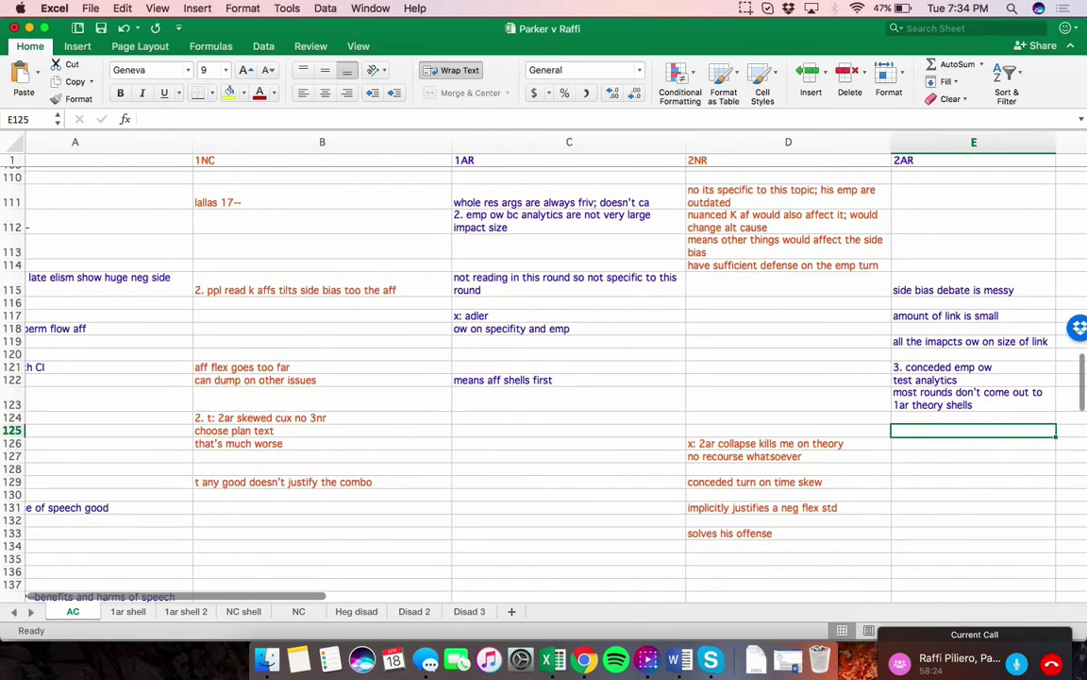
pyautogui.hscroll(1, 544, 377)
pyautogui.scroll(1, 544, 378)
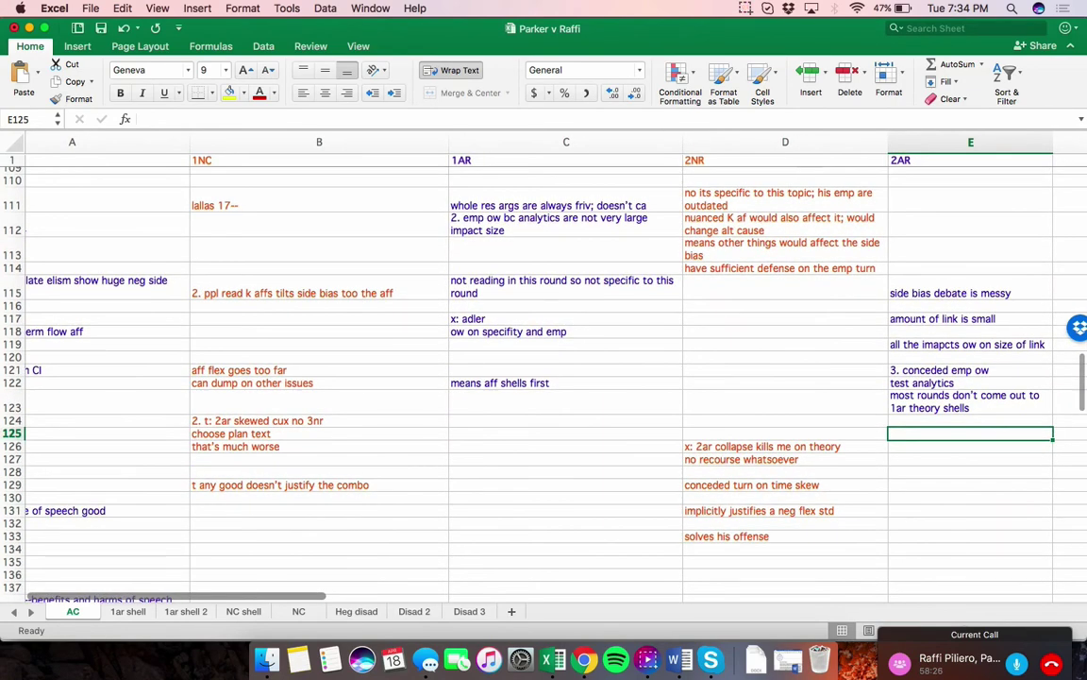
pyautogui.scroll(-1, 544, 377)
pyautogui.scroll(1, 544, 377)
pyautogui.scroll(3, 544, 377)
pyautogui.hscroll(-1, 543, 377)
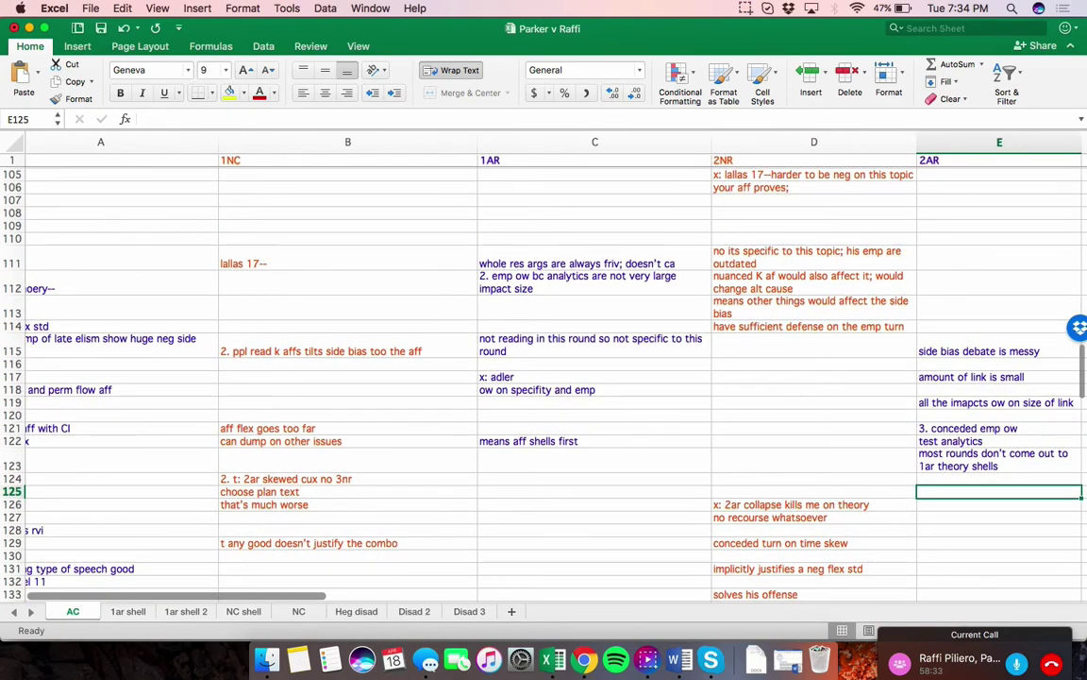
pyautogui.scroll(1, 543, 378)
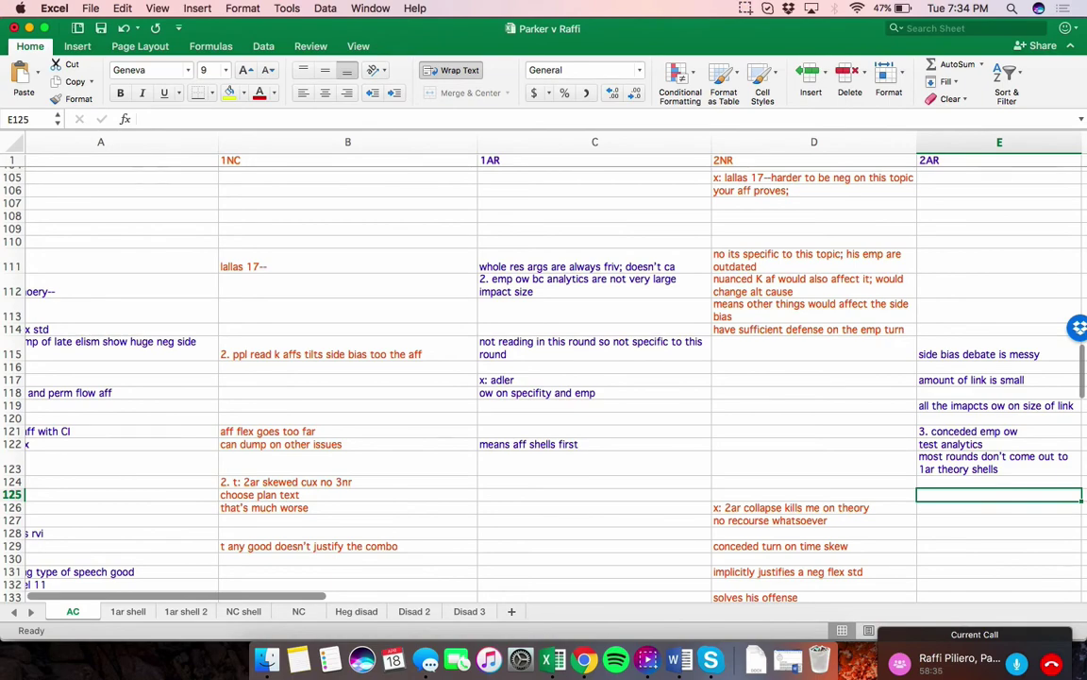
pyautogui.scroll(1, 544, 377)
pyautogui.hscroll(1, 544, 377)
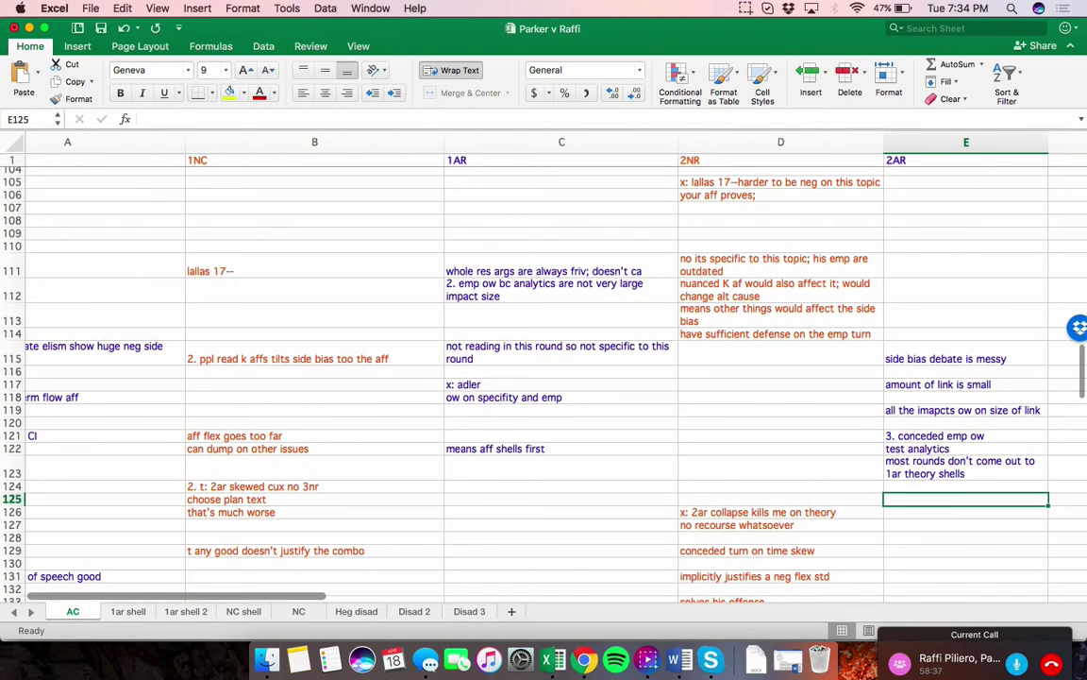
pyautogui.scroll(2, 544, 377)
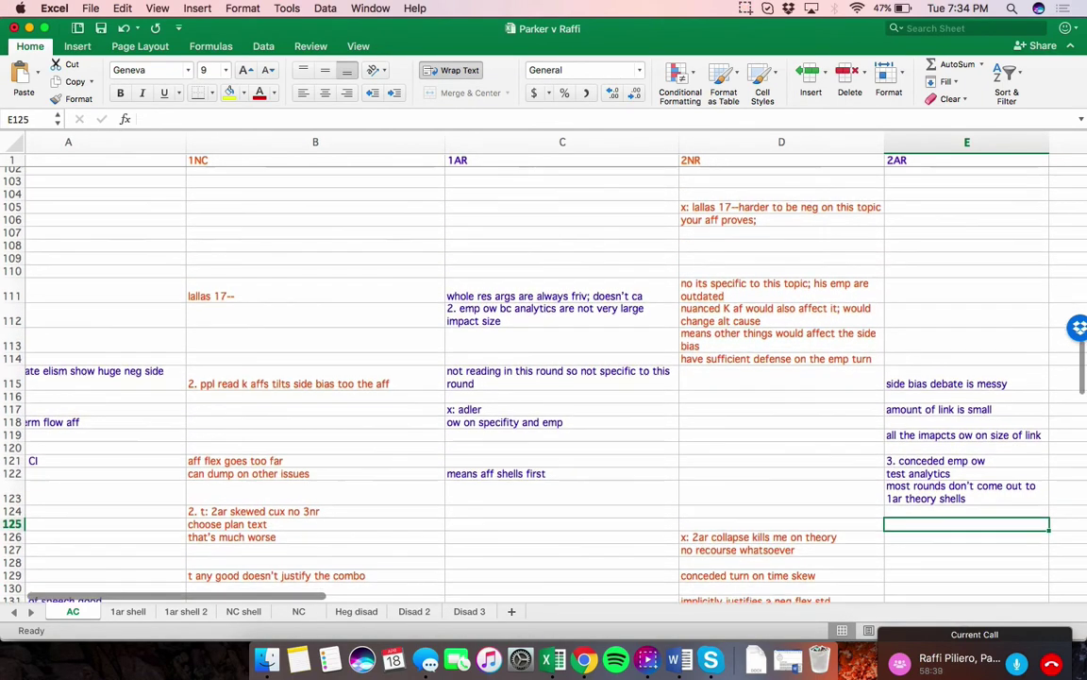
pyautogui.scroll(-1, 544, 378)
pyautogui.hscroll(-1, 544, 378)
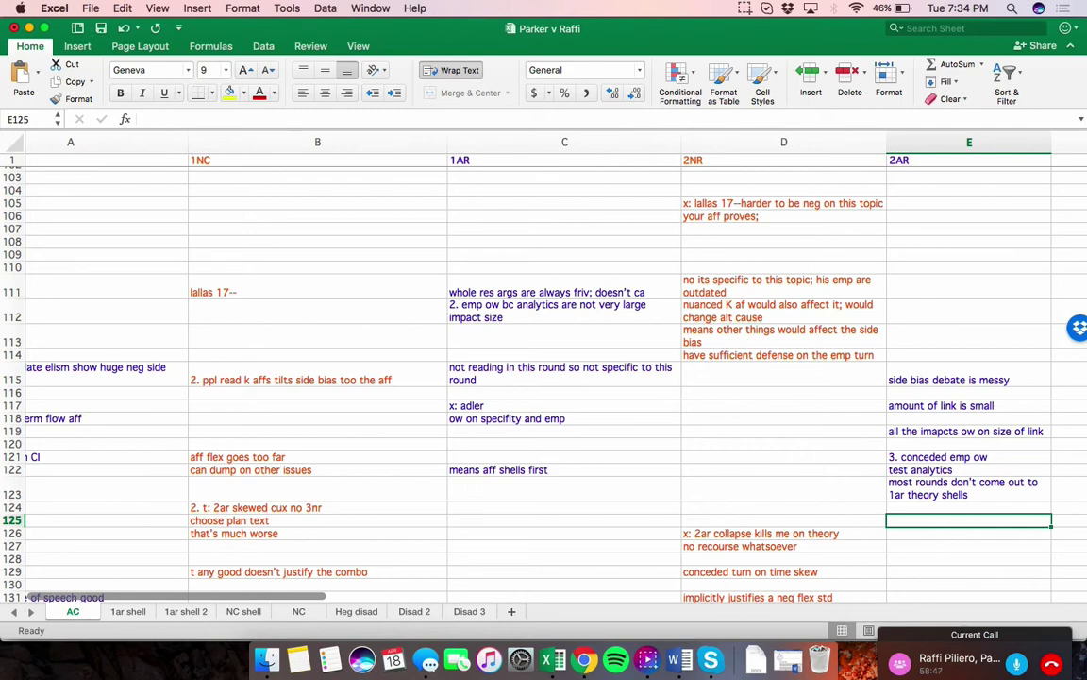
# Recheck the side bias rows on the AC sheet and examine the 1ar shell sheet's abuse, norming and weighing arguments, around rows 34 to 55
pyautogui.scroll(5, 543, 377)
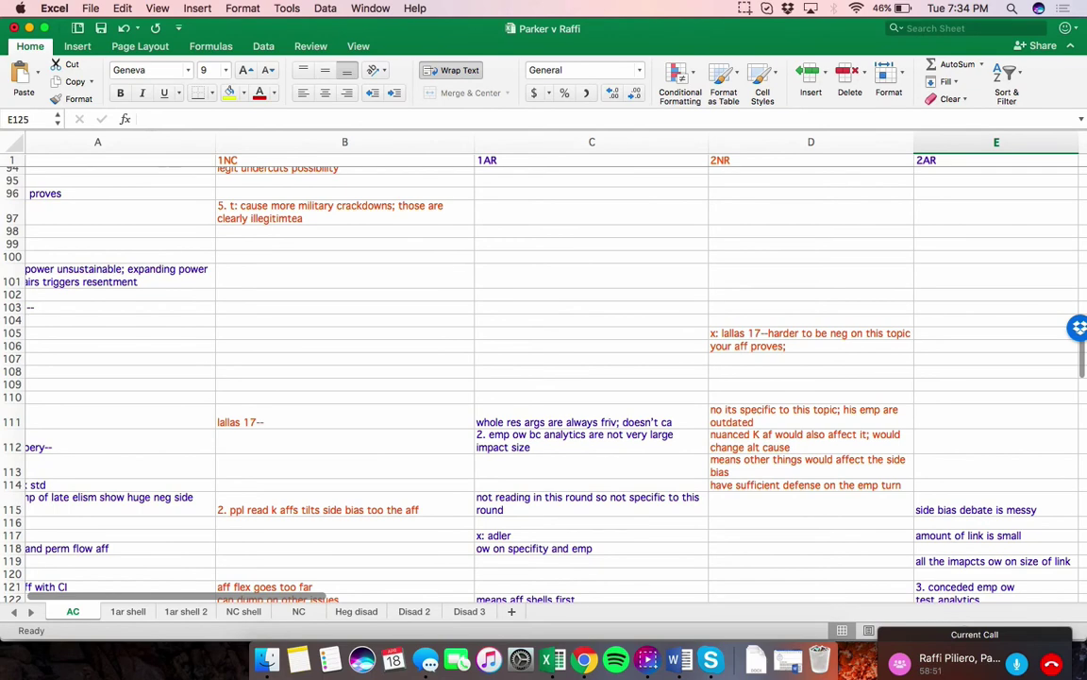
pyautogui.scroll(-5, 543, 378)
pyautogui.hotkey('ctrl', 'pagedown')
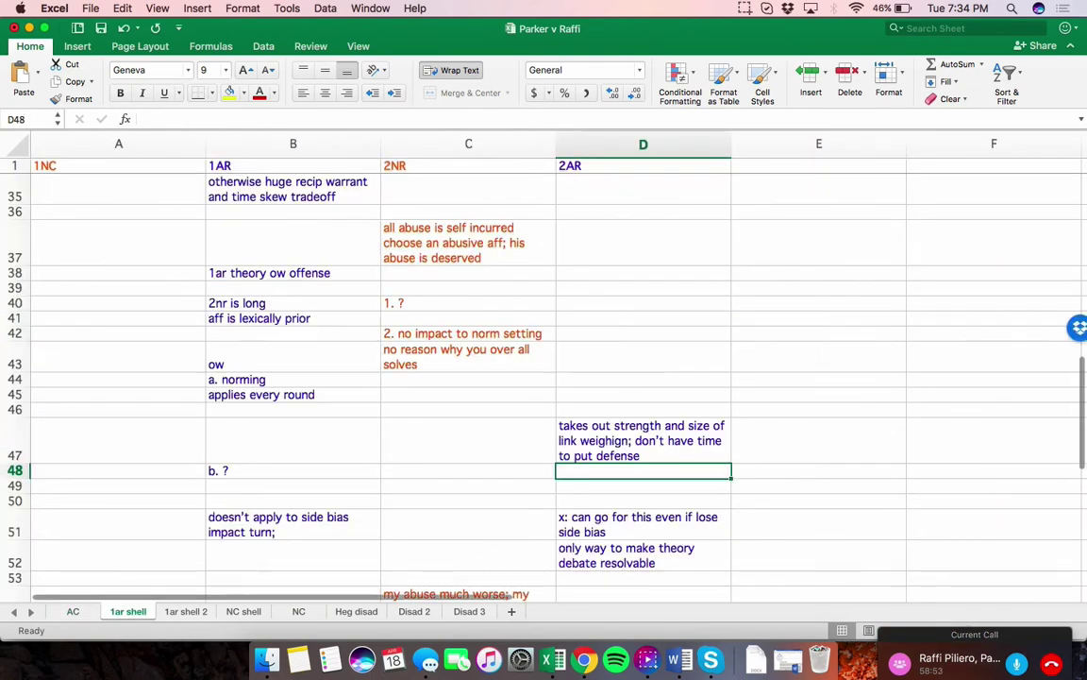
pyautogui.scroll(-1, 491, 349)
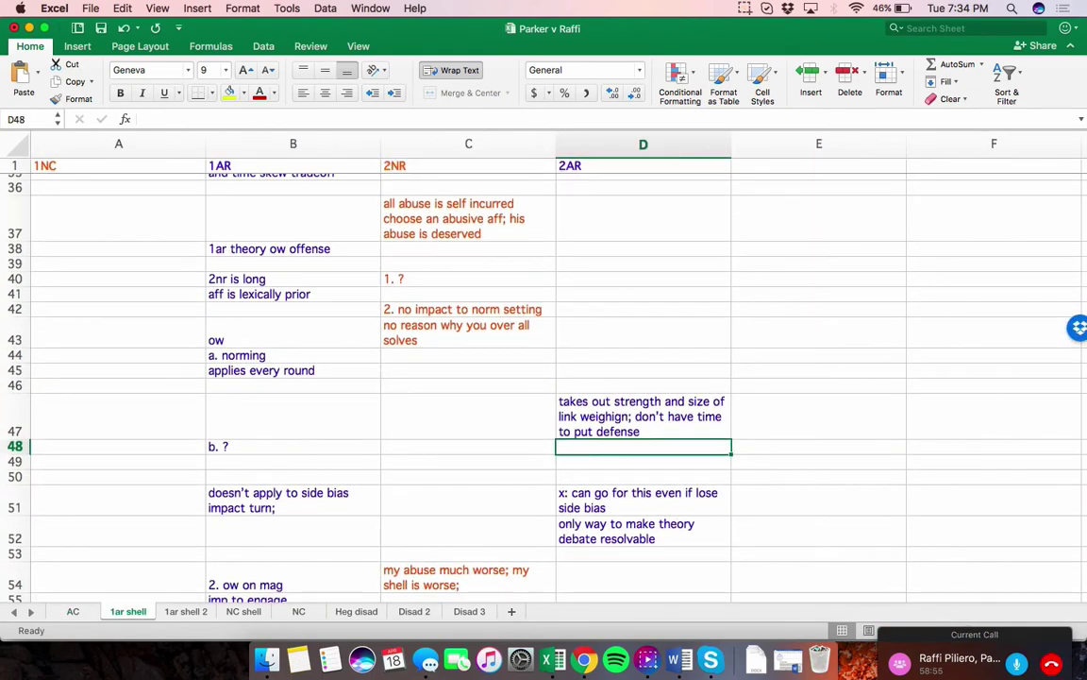
pyautogui.scroll(-3, 544, 378)
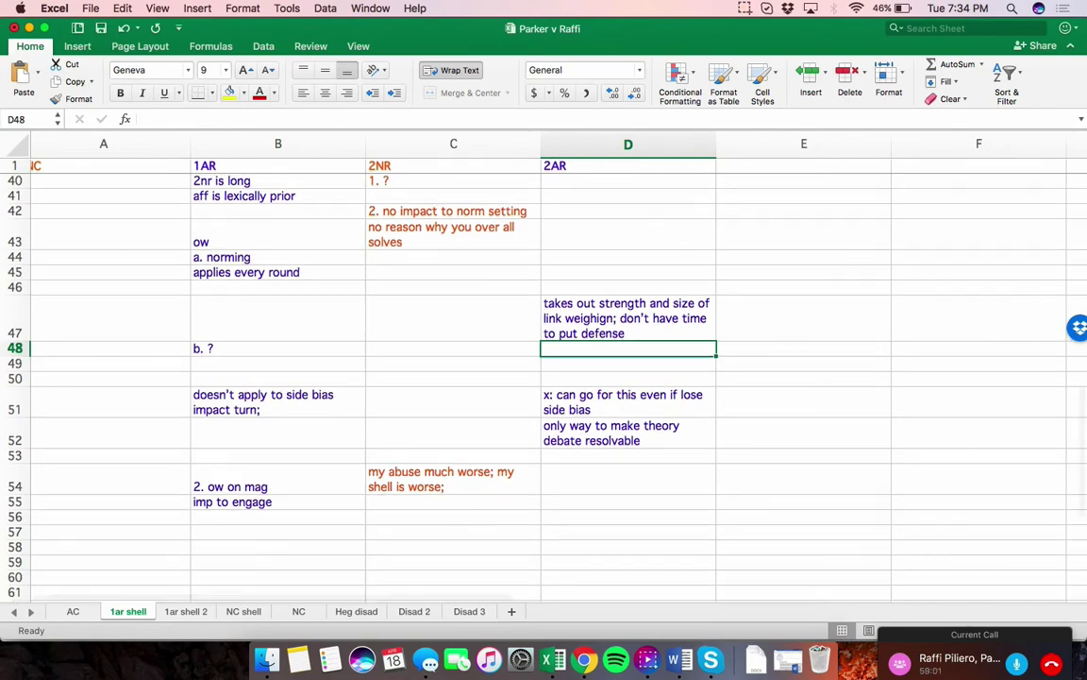
pyautogui.scroll(3, 543, 377)
pyautogui.scroll(1, 543, 377)
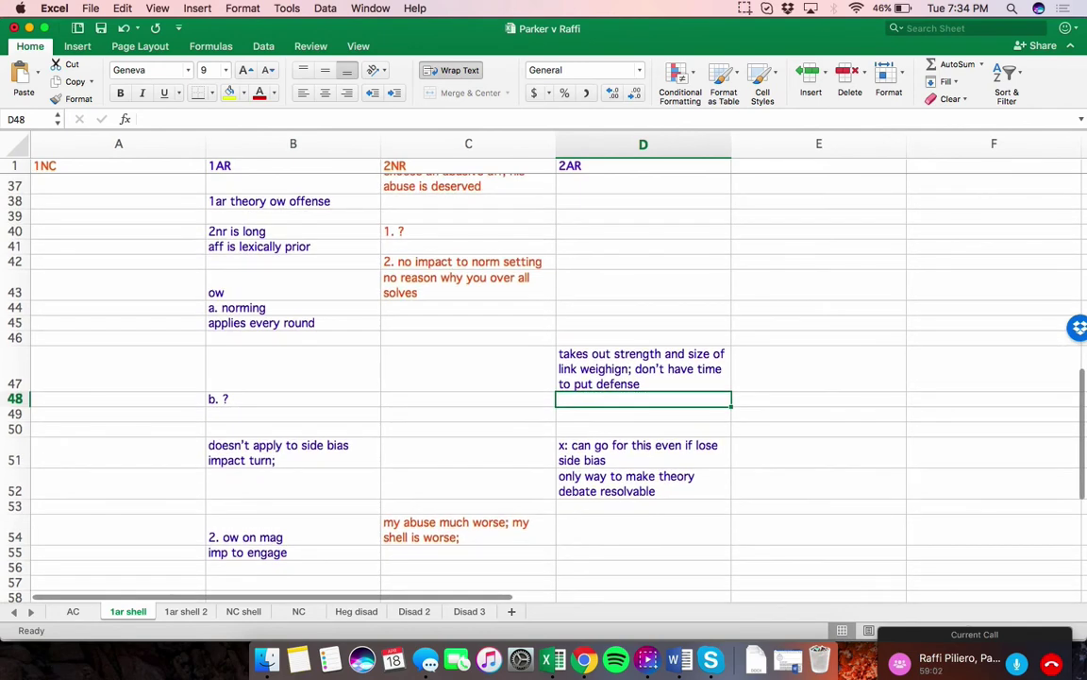
pyautogui.scroll(4, 544, 378)
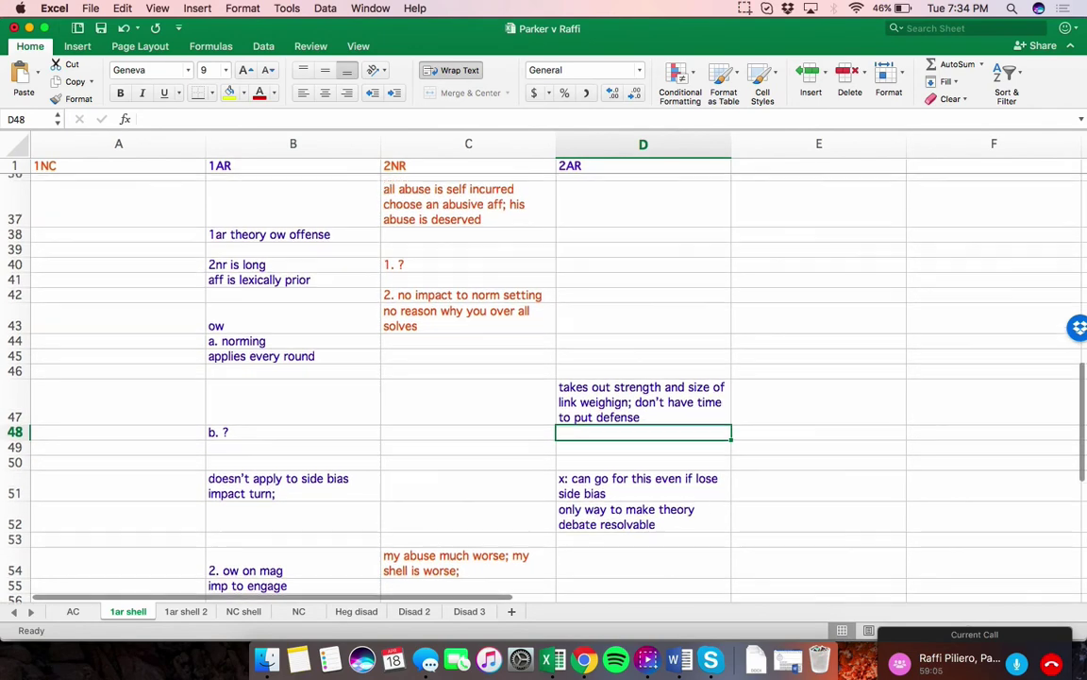
pyautogui.scroll(1, 544, 377)
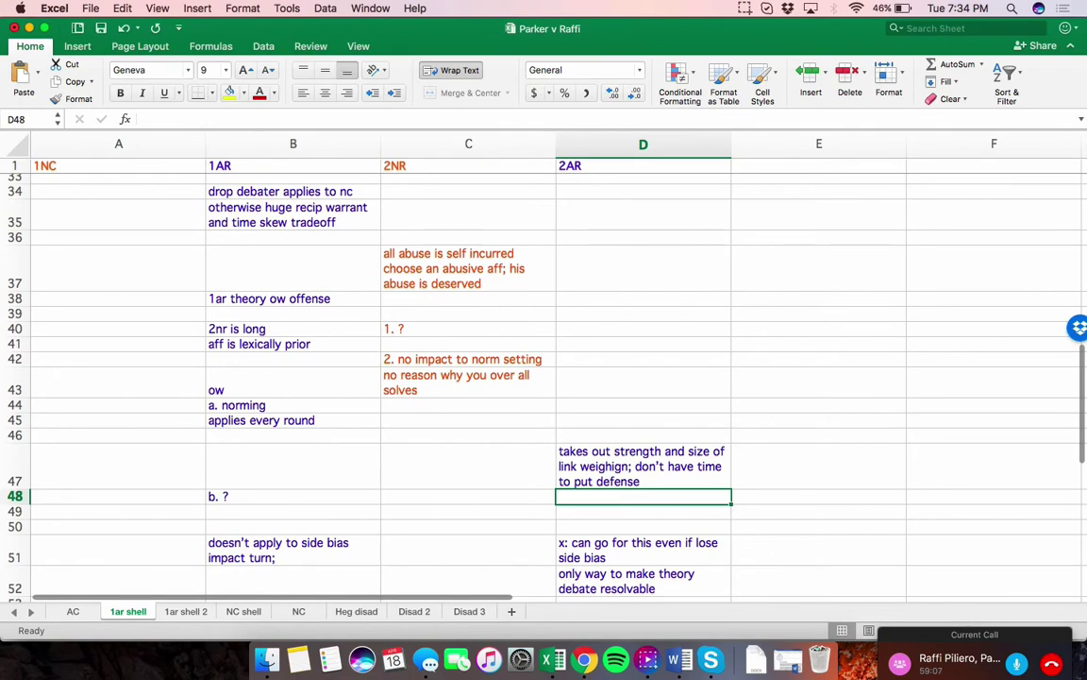
pyautogui.scroll(-3, 543, 378)
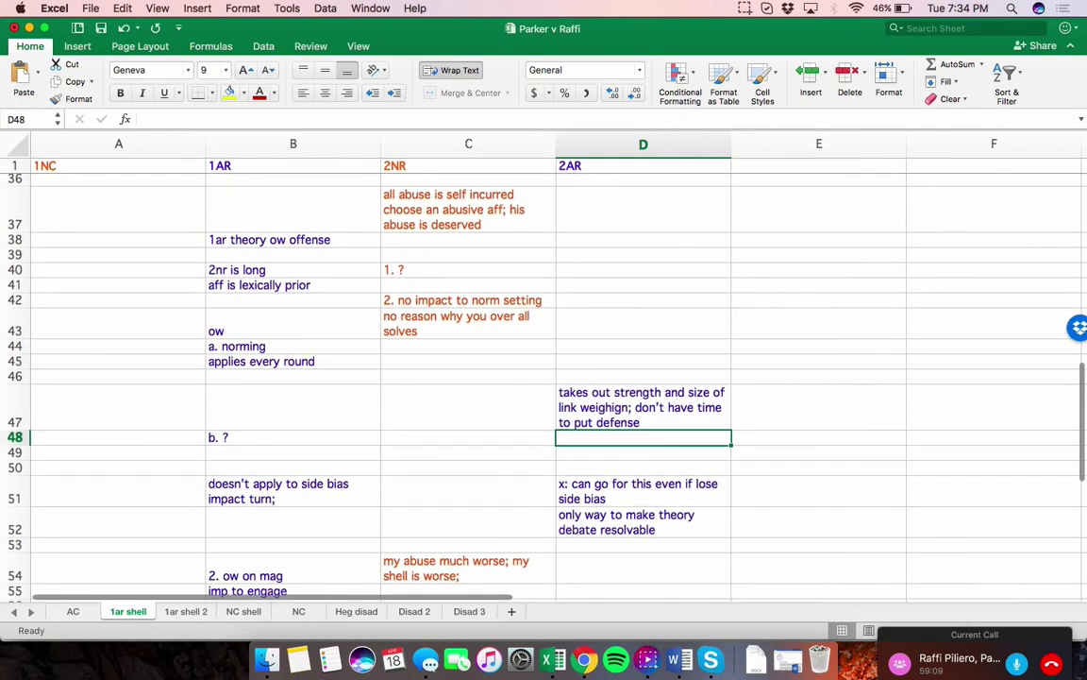
pyautogui.scroll(-6, 543, 378)
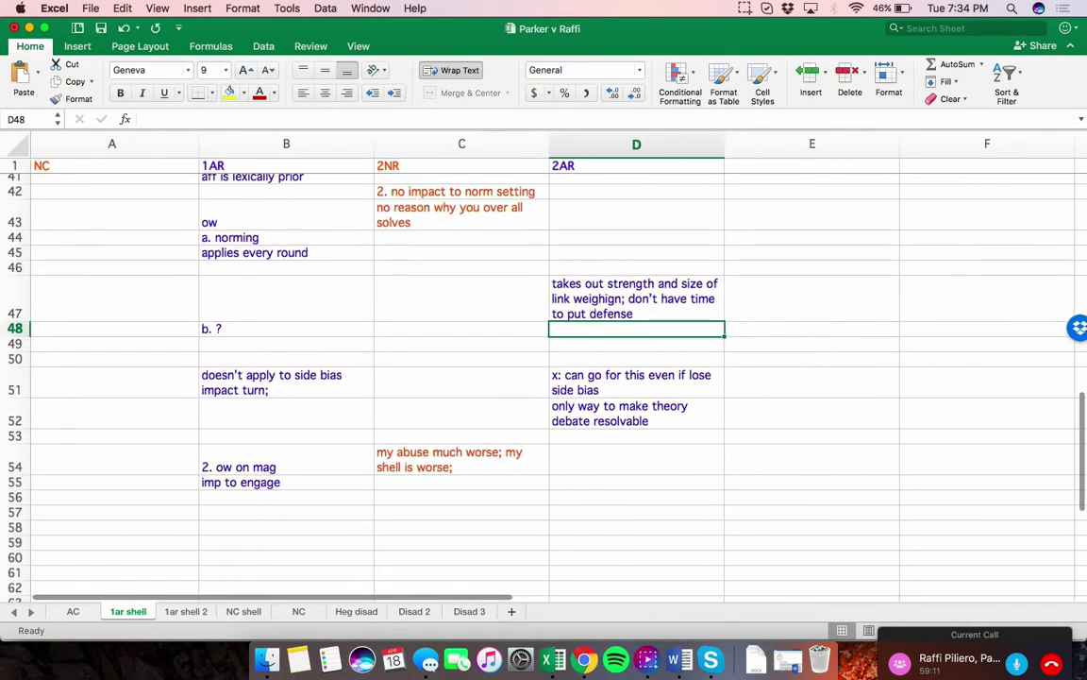
pyautogui.scroll(-1, 544, 378)
pyautogui.hscroll(-1, 544, 377)
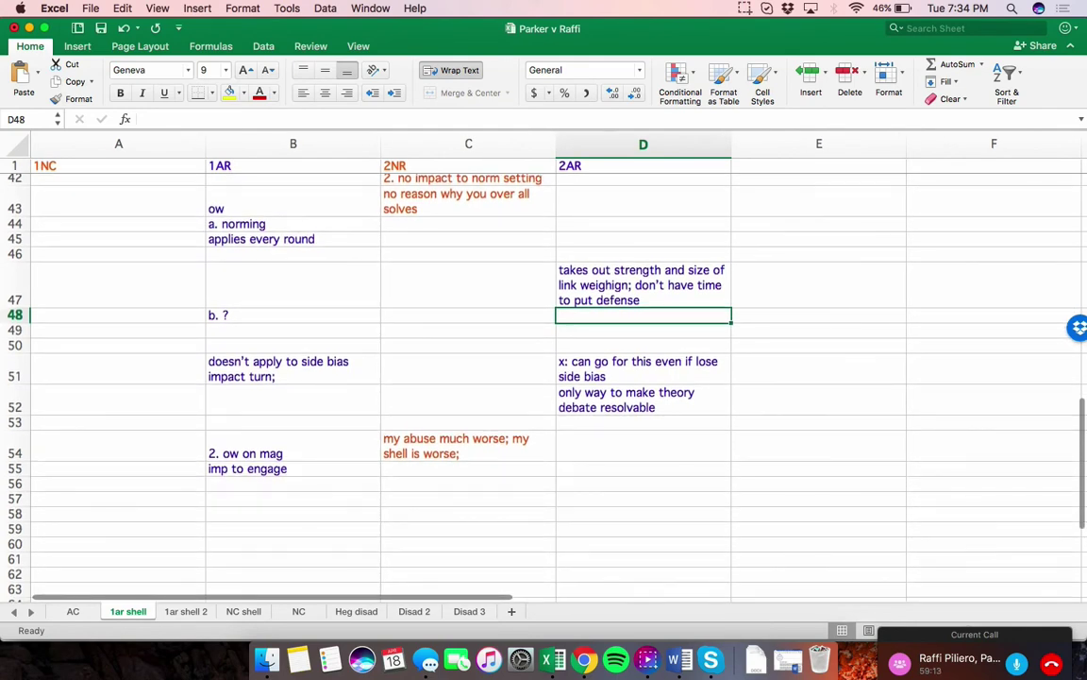
pyautogui.scroll(6, 544, 377)
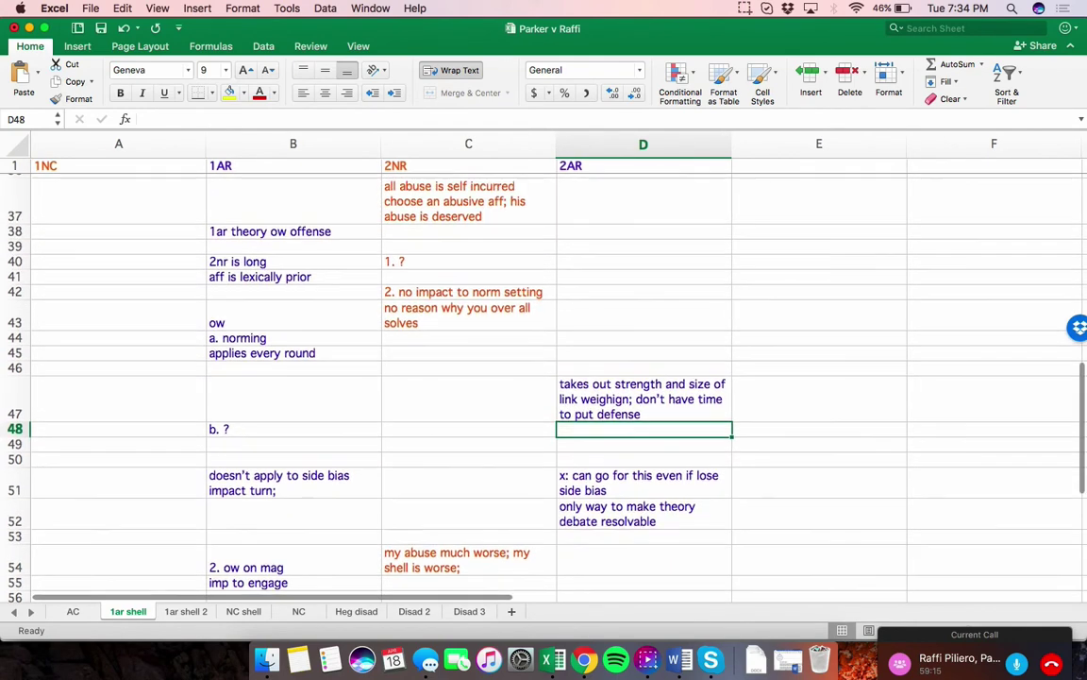
pyautogui.scroll(1, 544, 378)
pyautogui.hscroll(1, 543, 378)
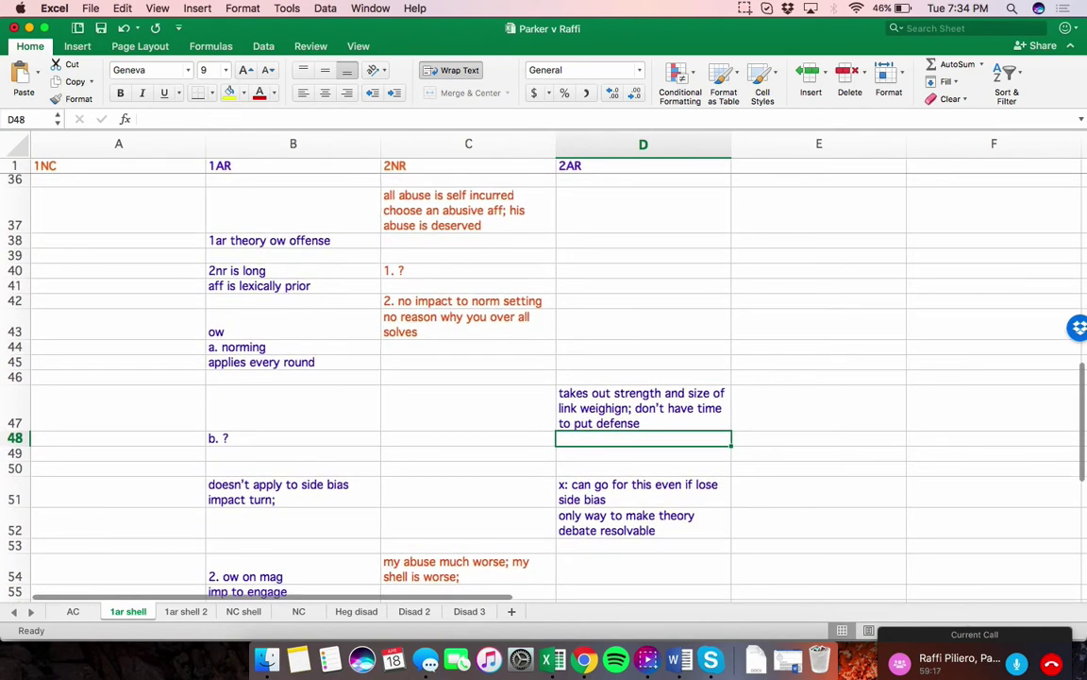
pyautogui.scroll(2, 543, 377)
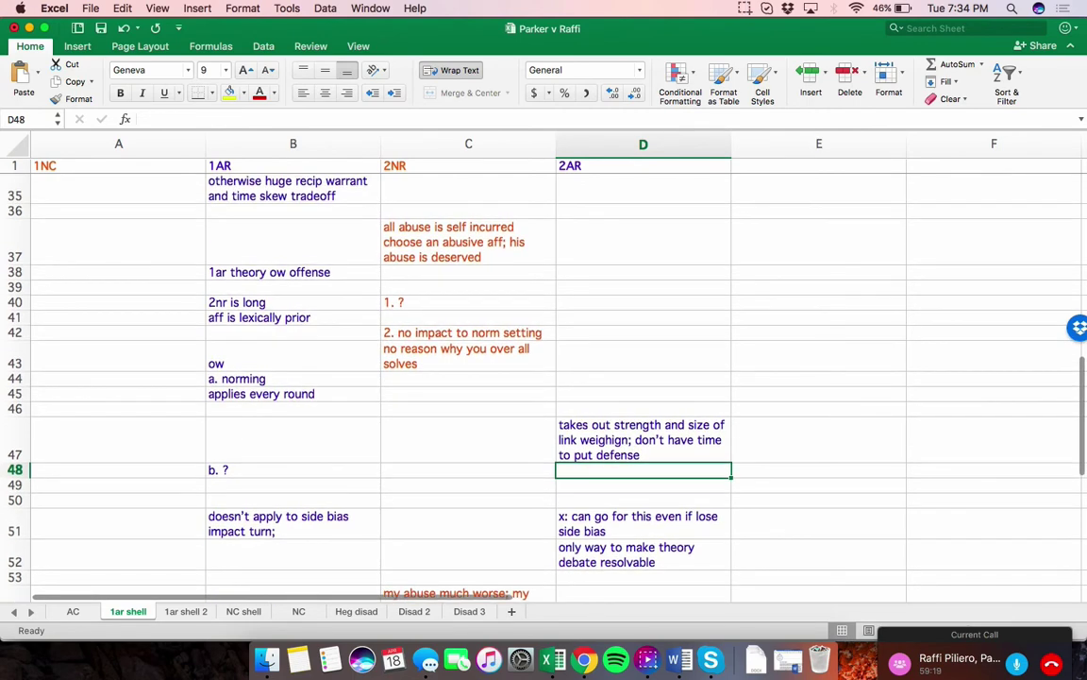
pyautogui.scroll(2, 544, 378)
pyautogui.scroll(-4, 544, 378)
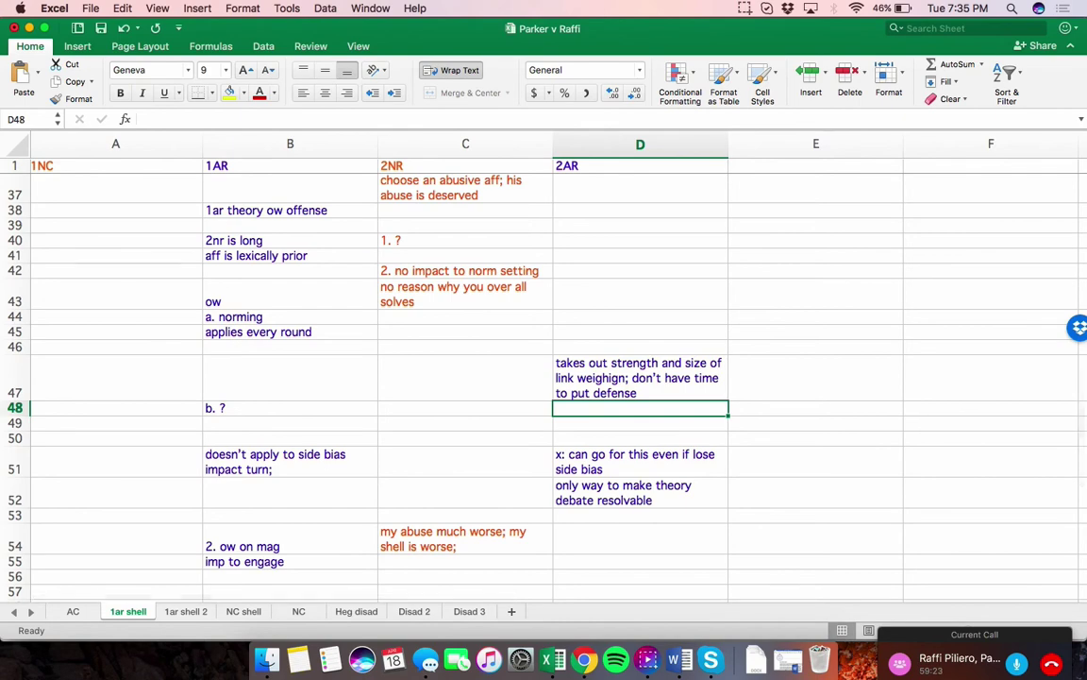
pyautogui.scroll(3, 543, 378)
pyautogui.scroll(1, 544, 378)
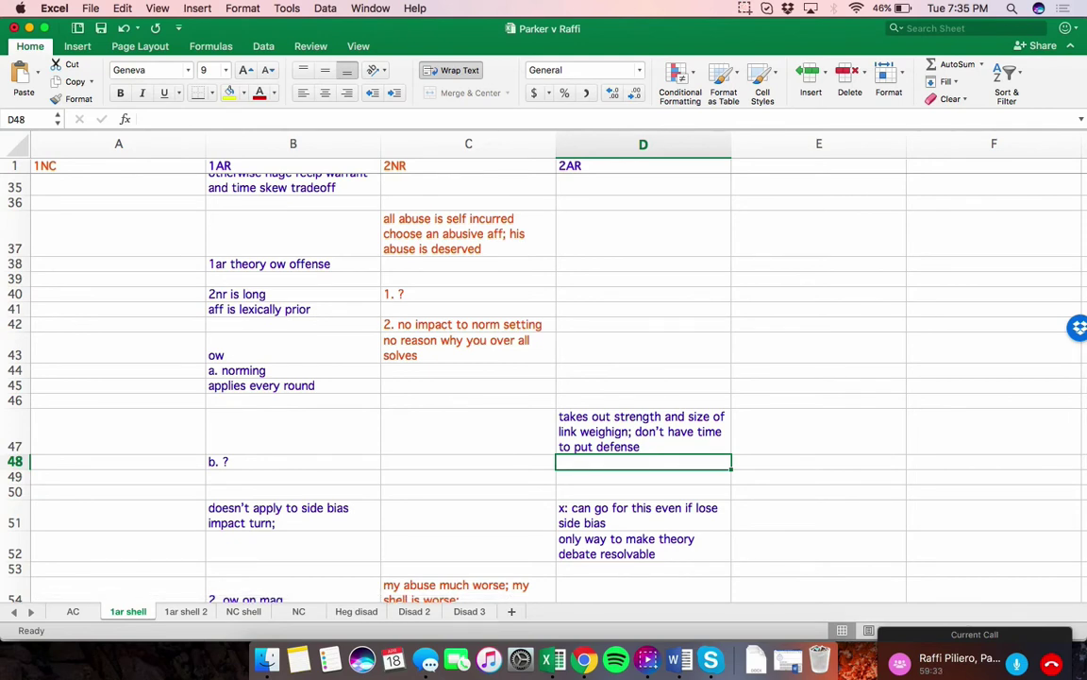
pyautogui.scroll(-4, 557, 377)
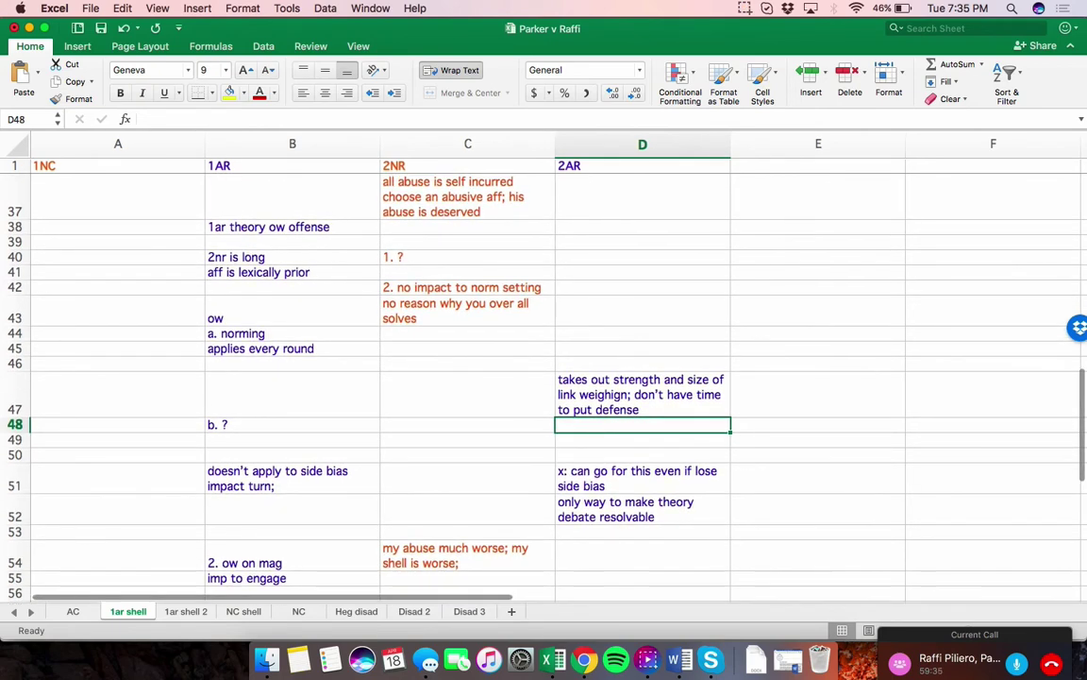
pyautogui.scroll(-3, 557, 377)
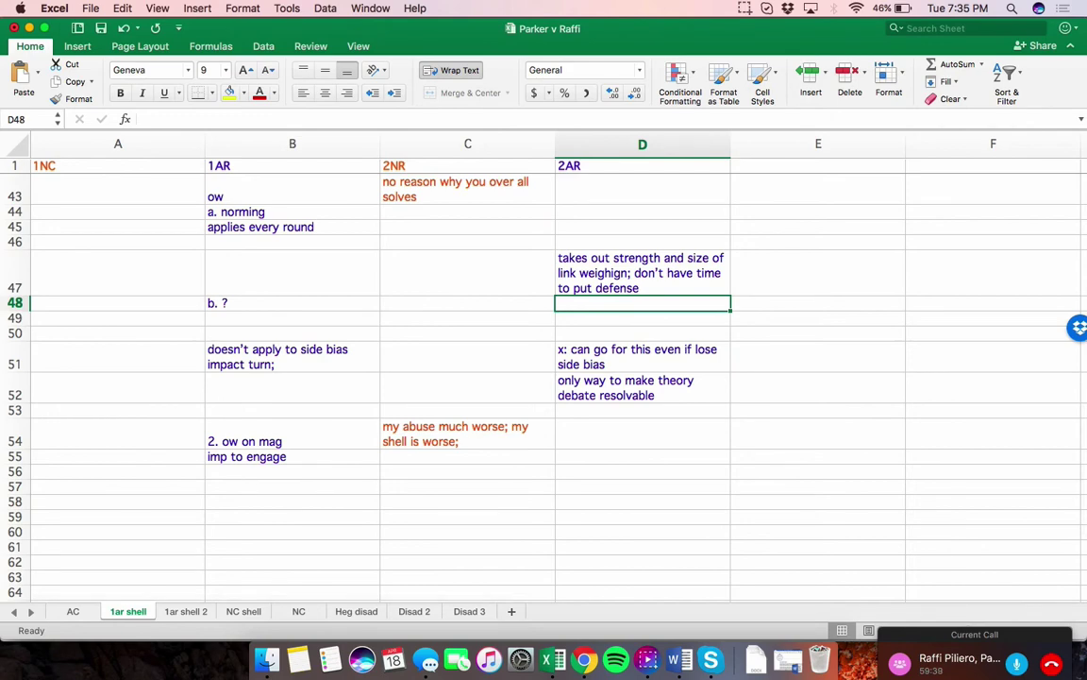
# Look back over the 1ar shell sheet's clash, reciprocity, standards and interpretation arguments up to the first row
pyautogui.scroll(10, 544, 377)
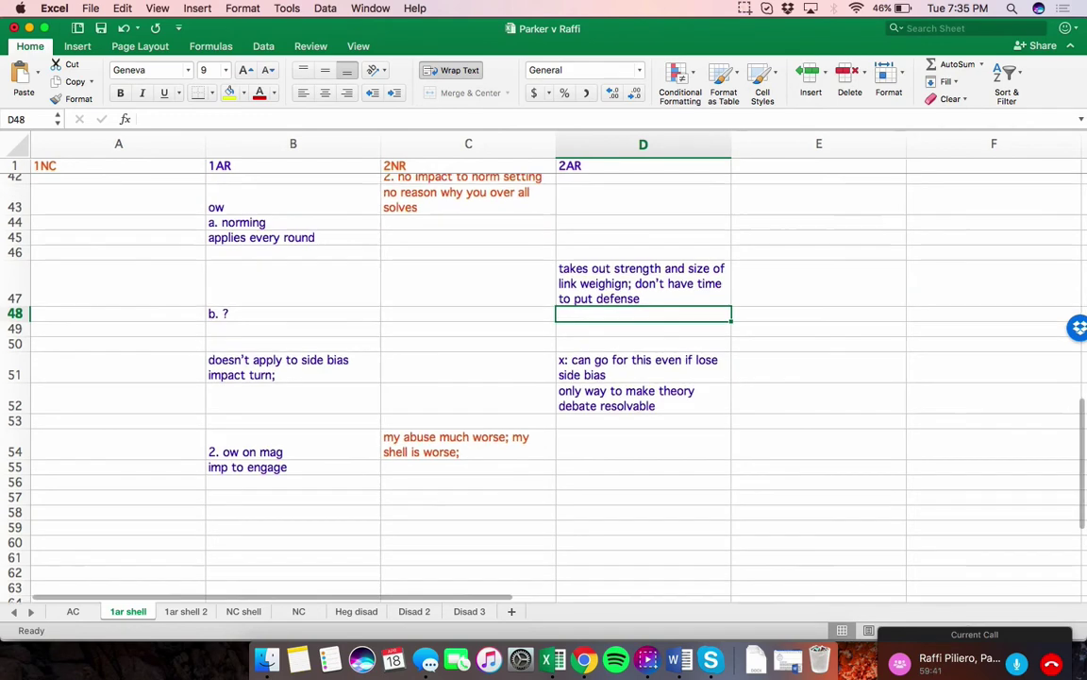
pyautogui.scroll(7, 543, 378)
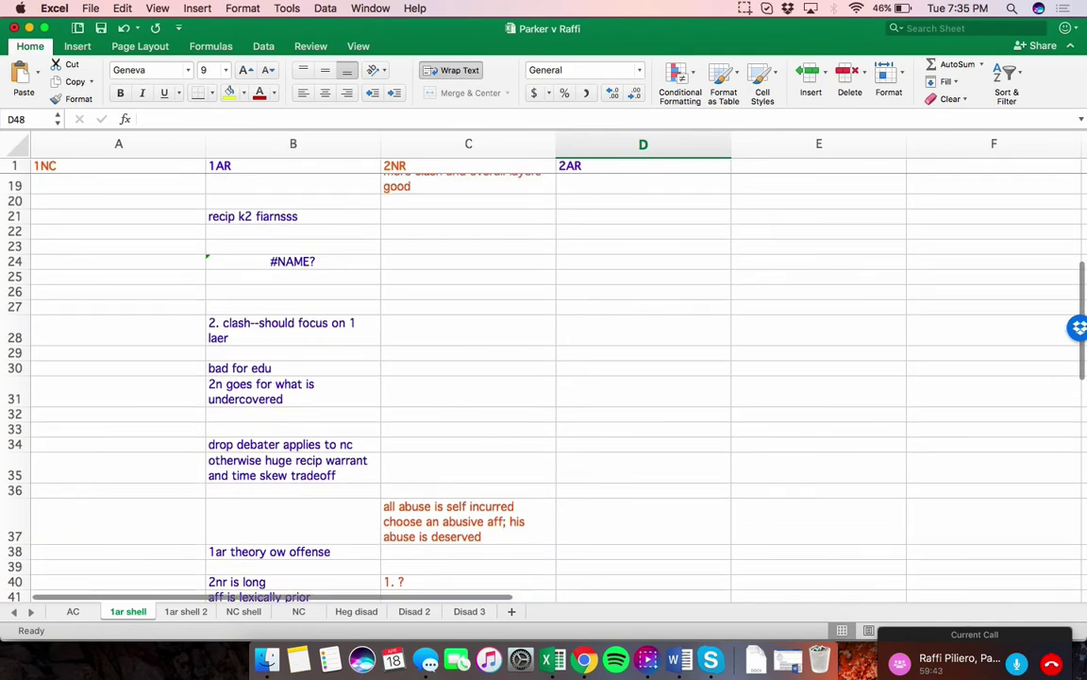
pyautogui.scroll(5, 543, 378)
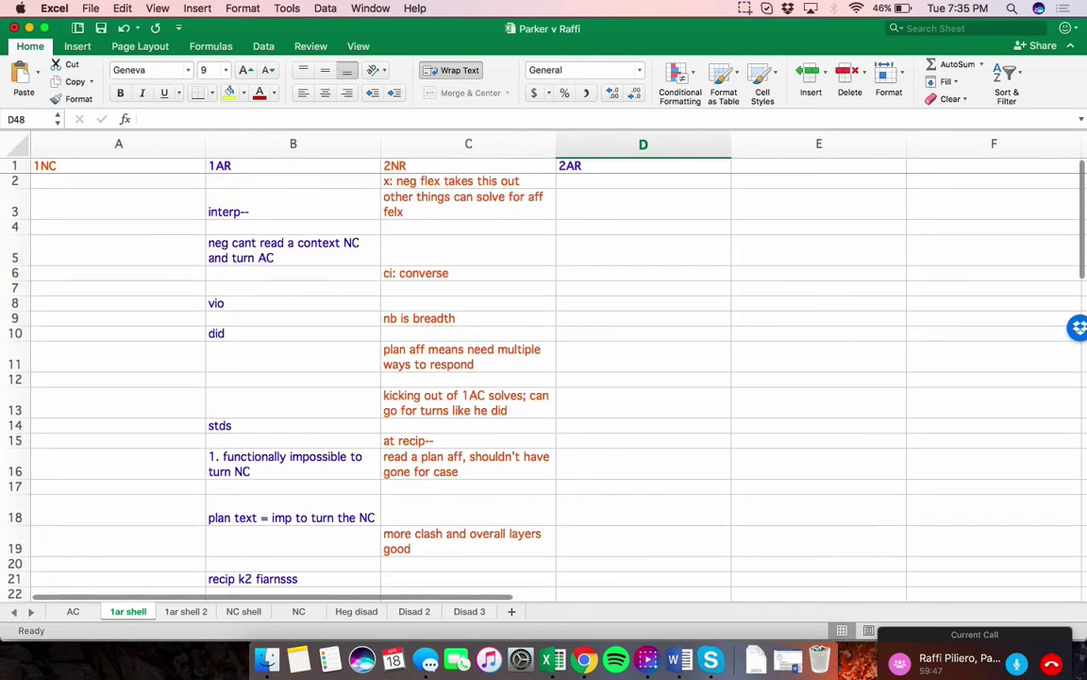
# Review the plan flaw theory arguments on the 1ar shell 2 sheet across the 1AR, 2NR and 2AR columns, down to about row 24
pyautogui.hotkey('ctrl', 'pagedown')
pyautogui.scroll(1, 544, 378)
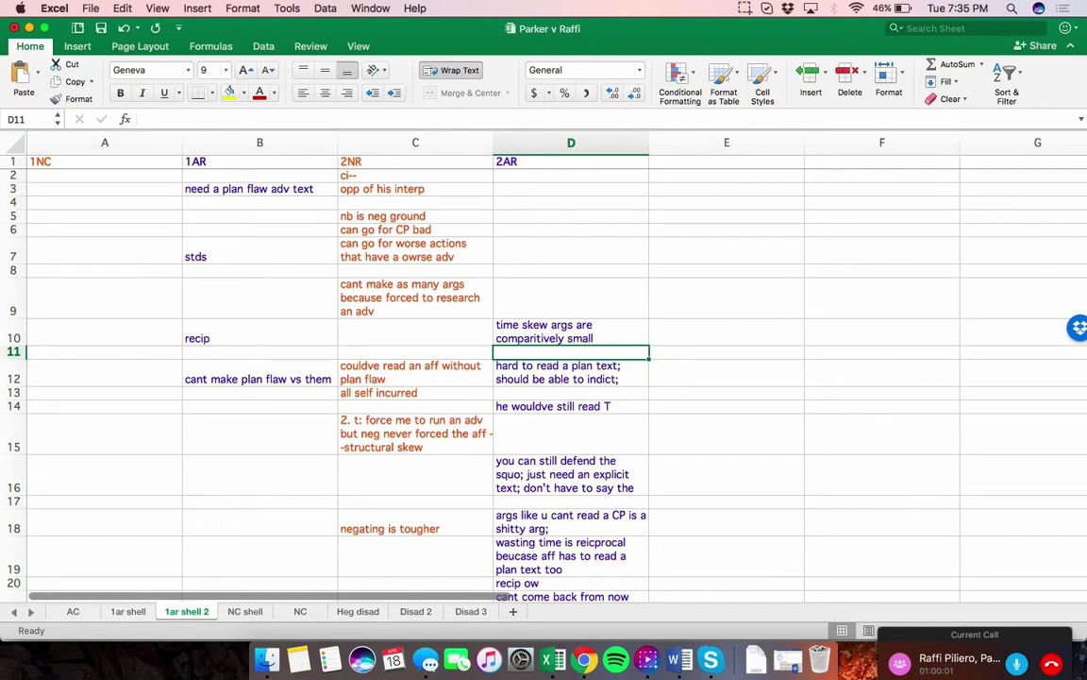
pyautogui.scroll(-5, 548, 377)
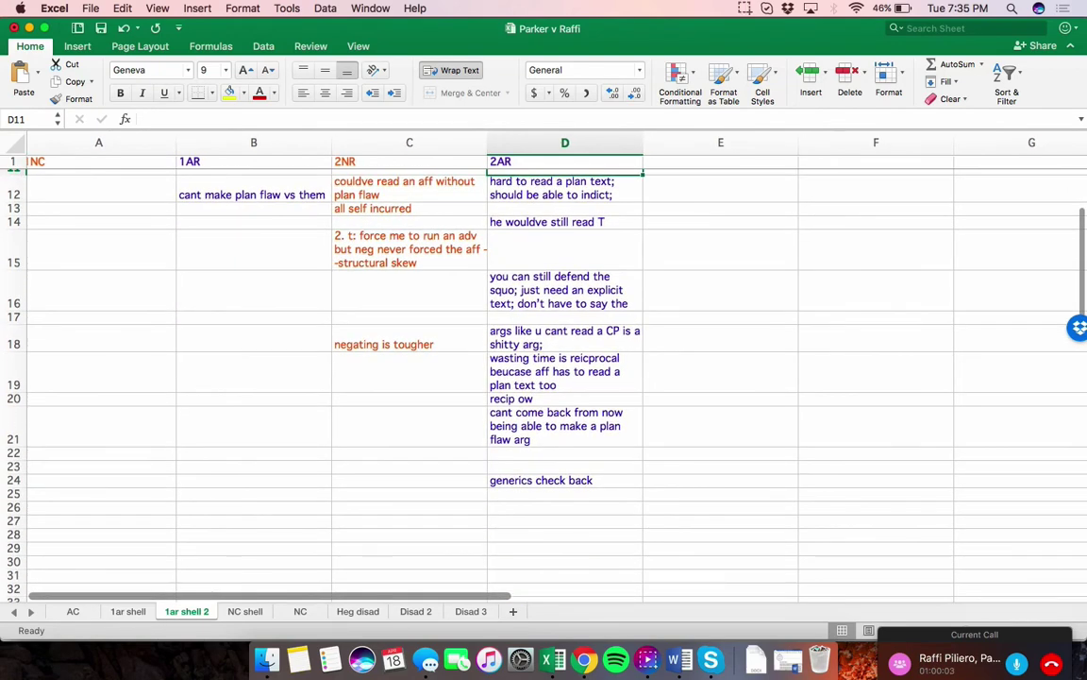
pyautogui.scroll(-1, 547, 378)
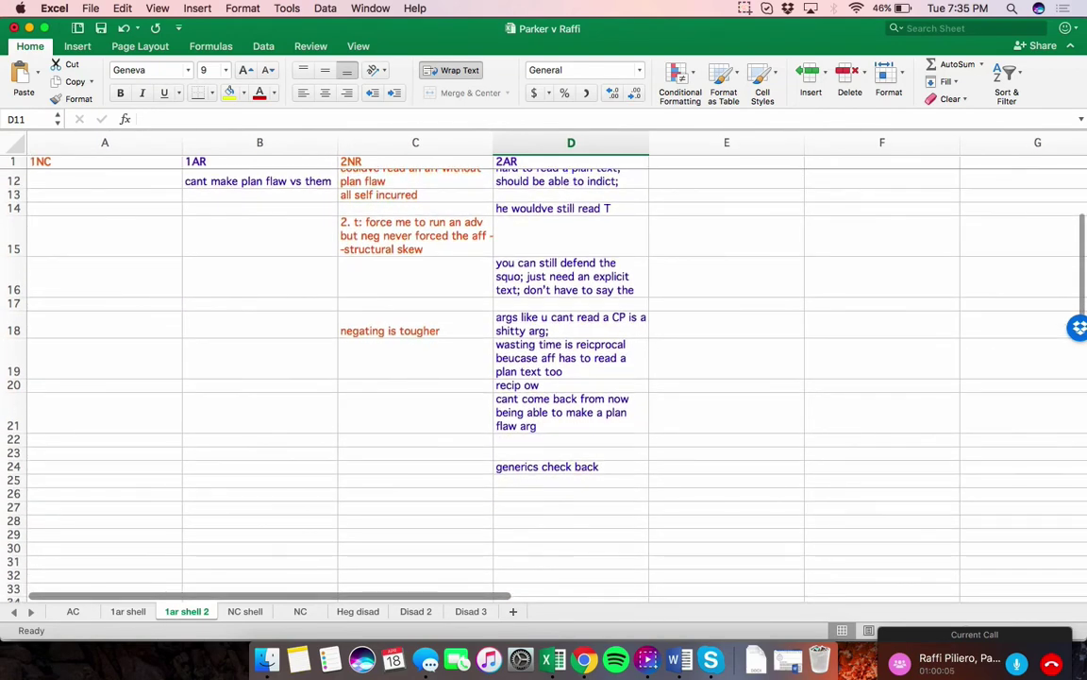
pyautogui.scroll(5, 548, 377)
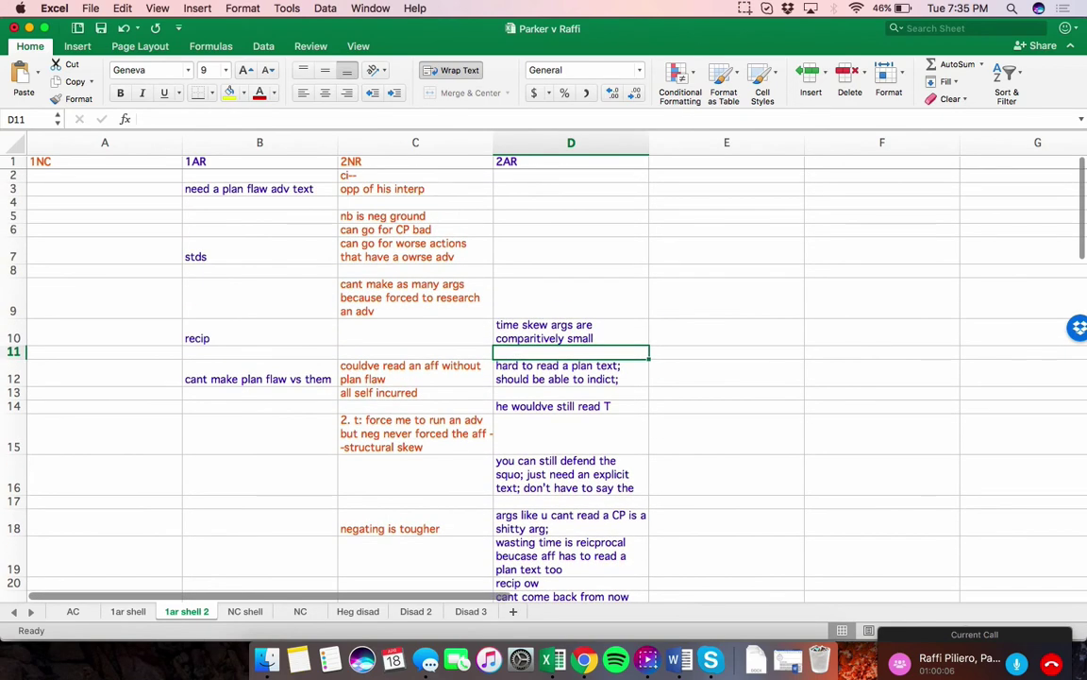
pyautogui.hscroll(1, 548, 377)
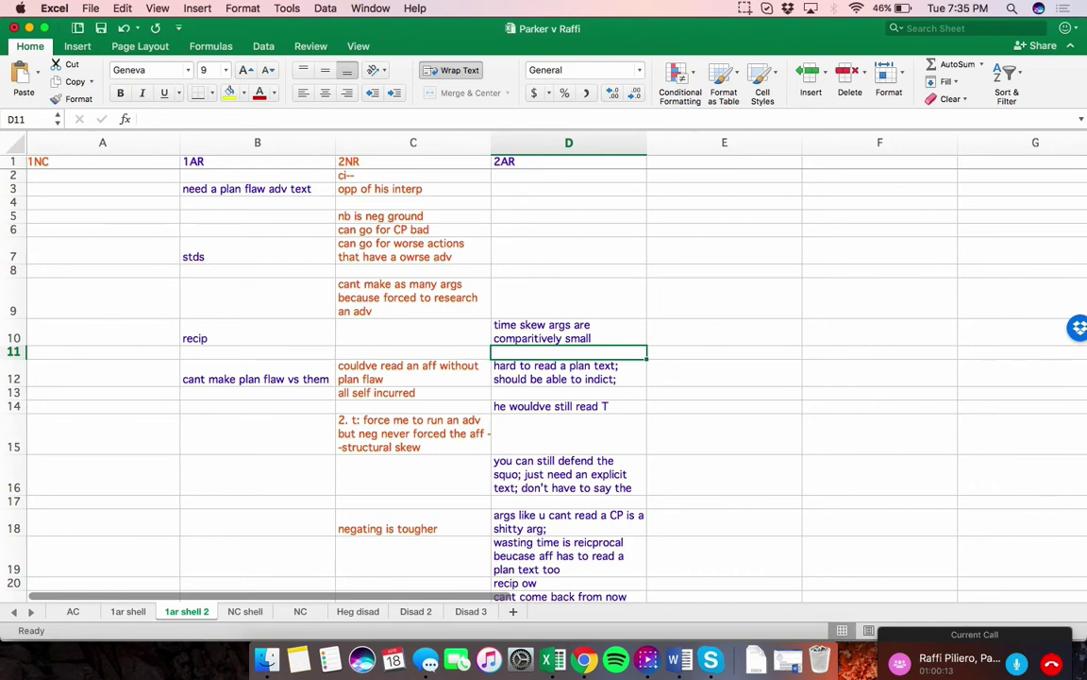
pyautogui.scroll(-3, 547, 378)
pyautogui.scroll(3, 548, 377)
pyautogui.hscroll(-1, 547, 378)
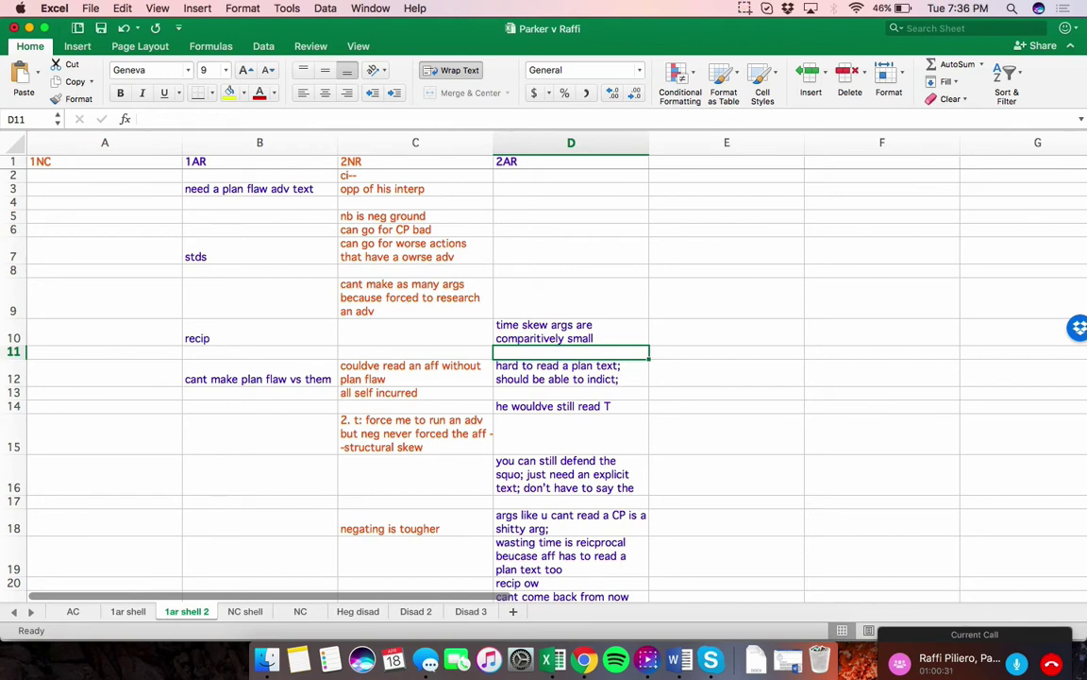
pyautogui.scroll(-3, 543, 378)
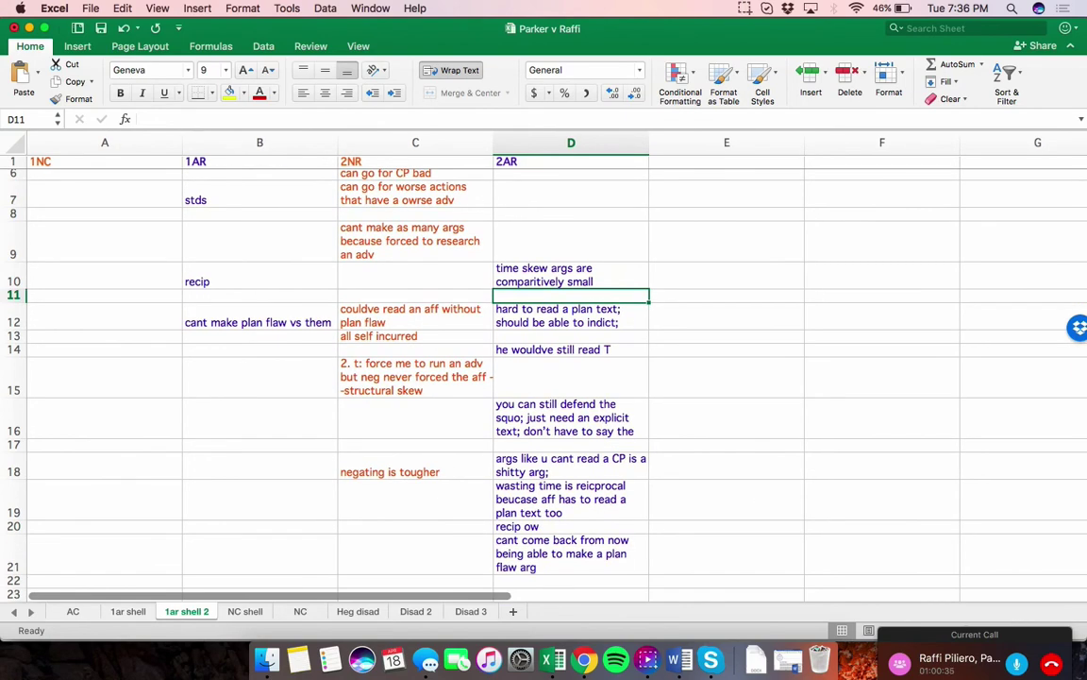
pyautogui.scroll(3, 542, 377)
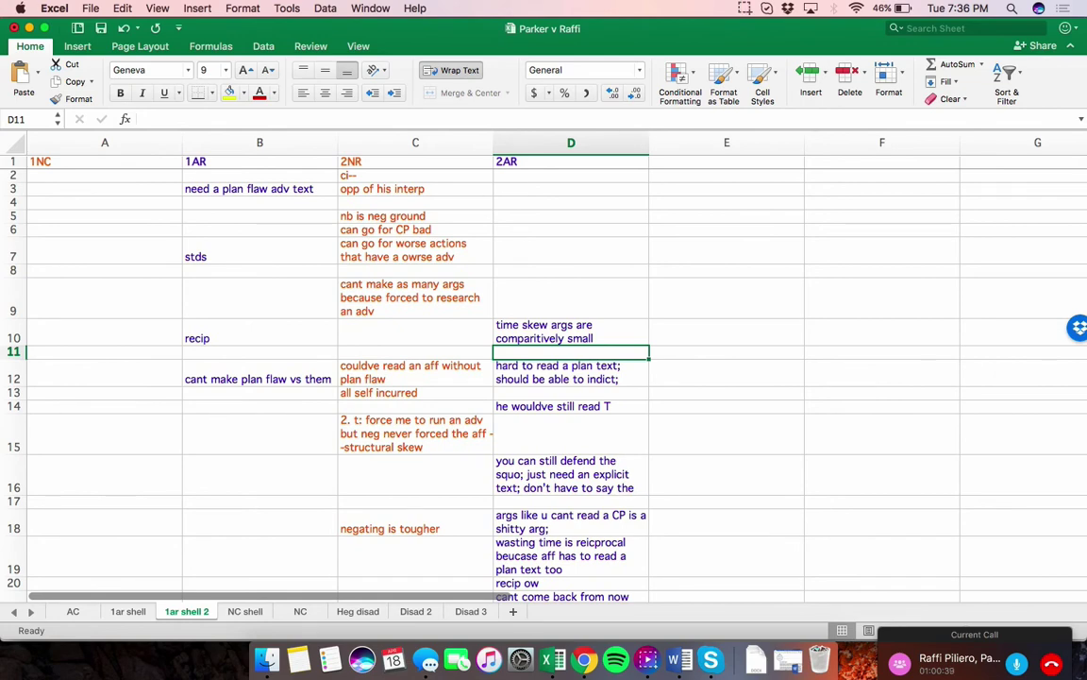
pyautogui.scroll(-5, 542, 378)
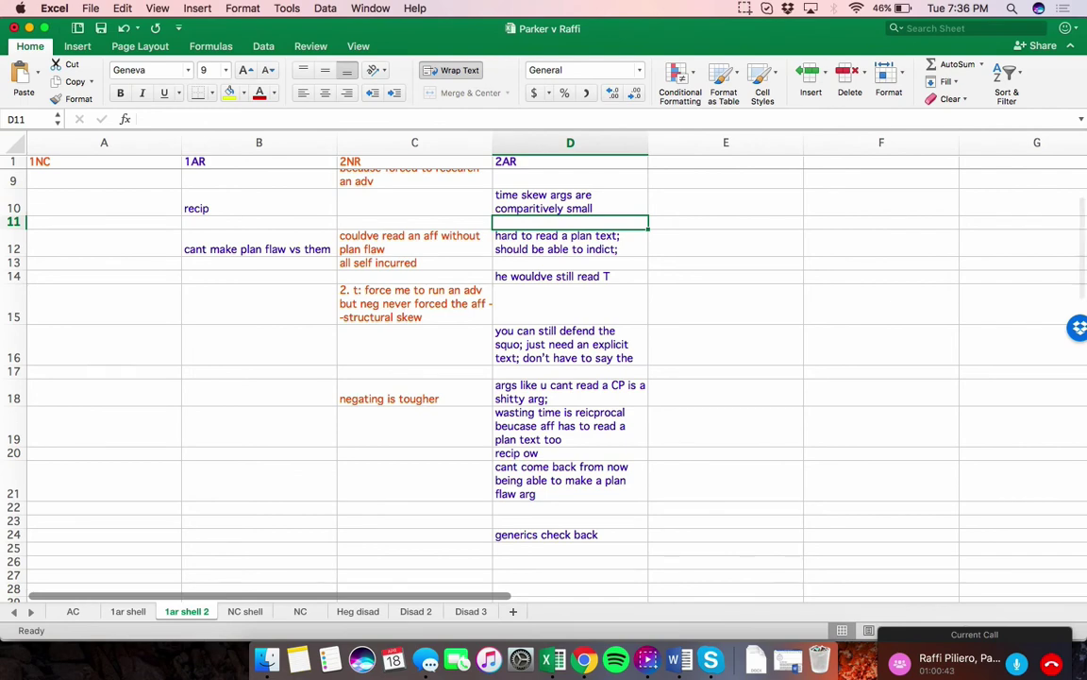
pyautogui.scroll(-1, 543, 377)
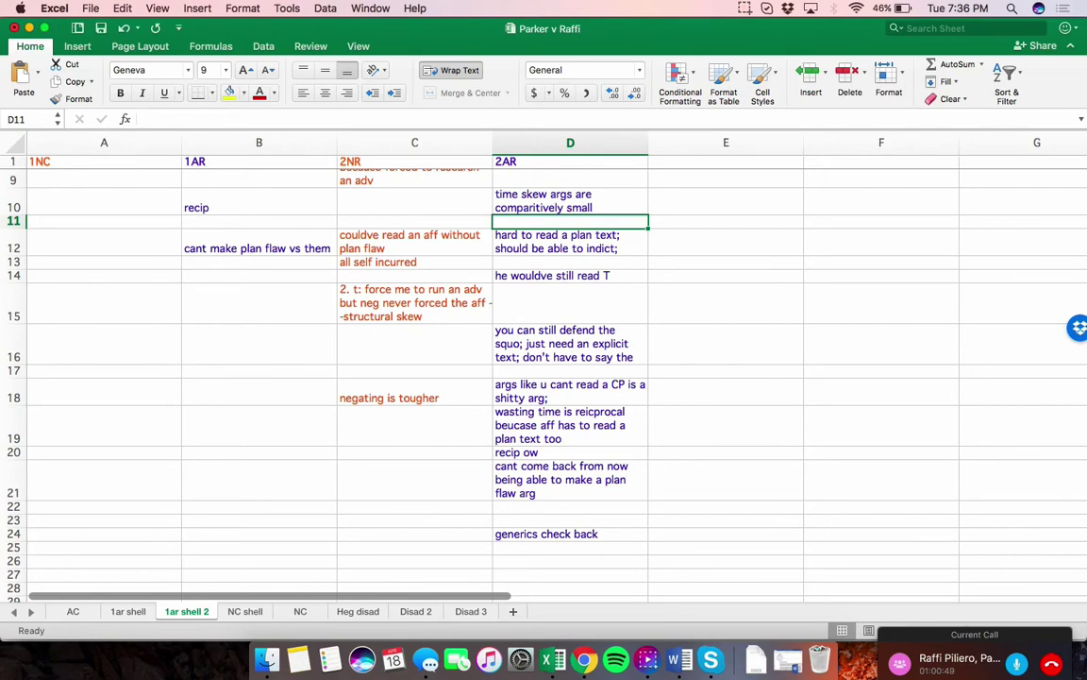
pyautogui.scroll(2, 542, 377)
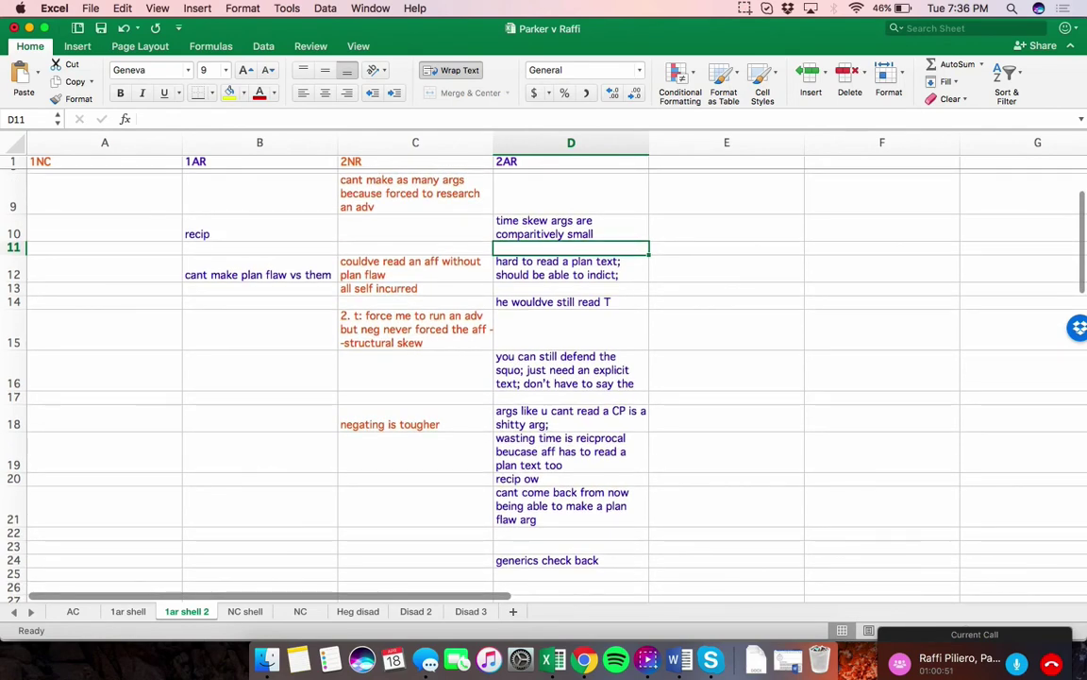
pyautogui.scroll(5, 542, 377)
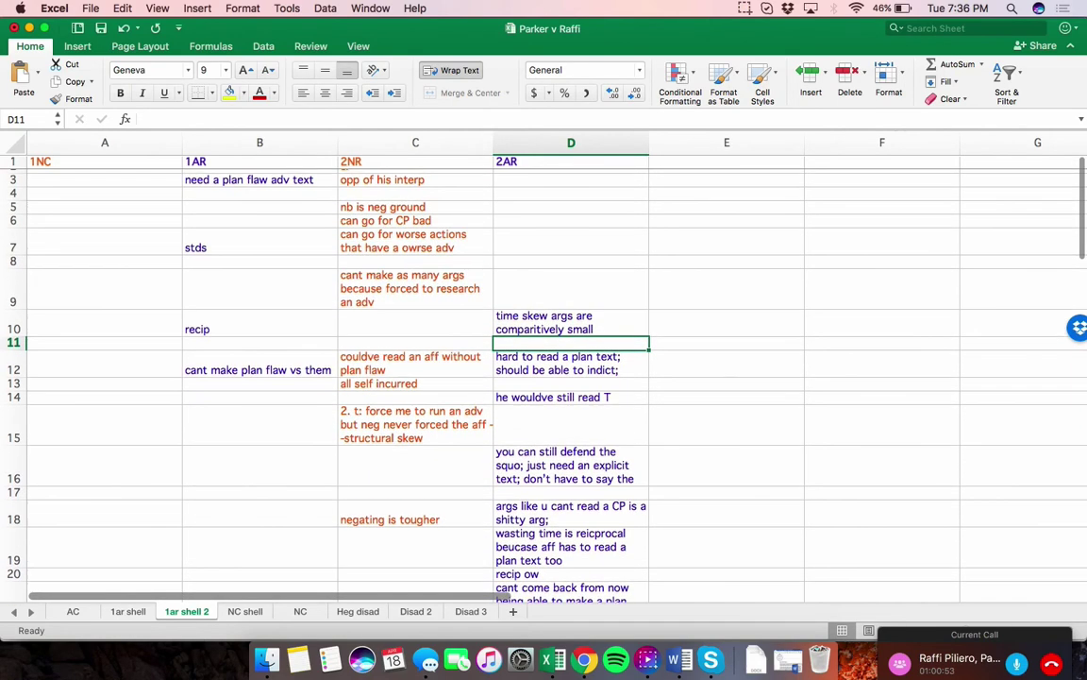
pyautogui.scroll(1, 489, 378)
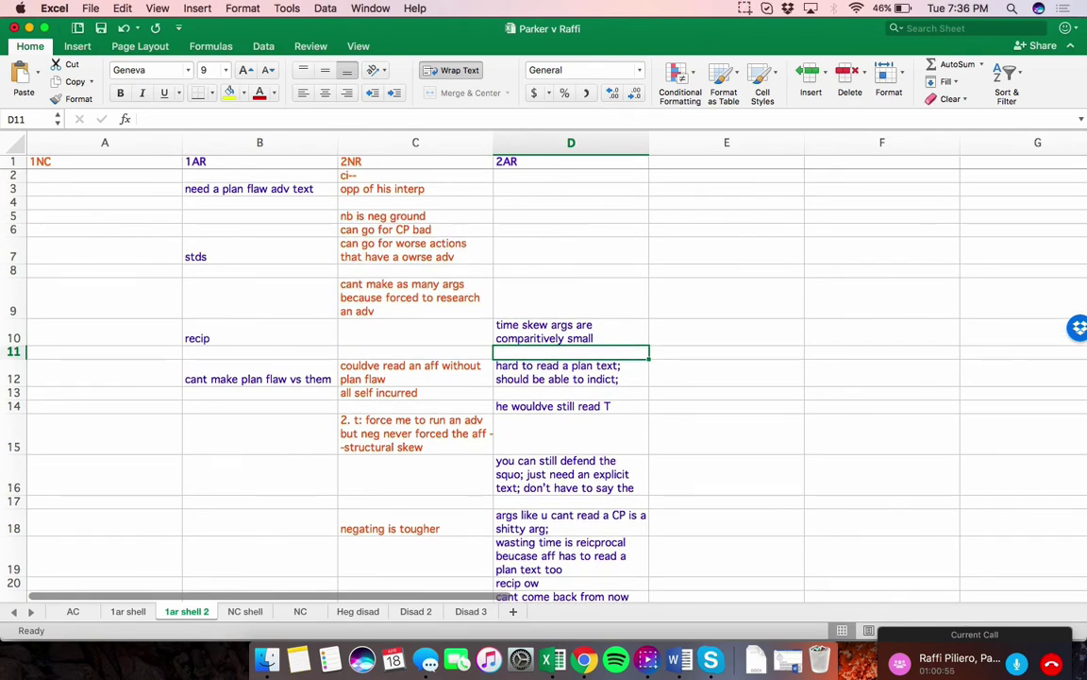
# Look through the NC shell sheet's combo, ground and prep skew arguments from the top to about row 41
pyautogui.click(245, 611)
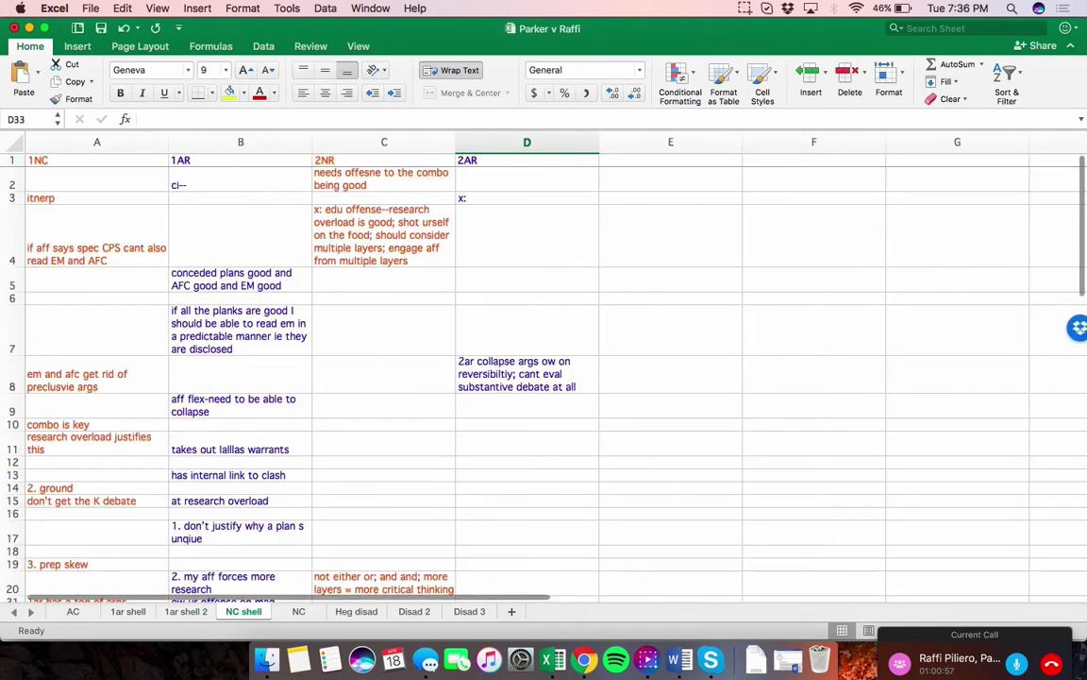
pyautogui.scroll(-4, 544, 378)
pyautogui.scroll(-8, 544, 378)
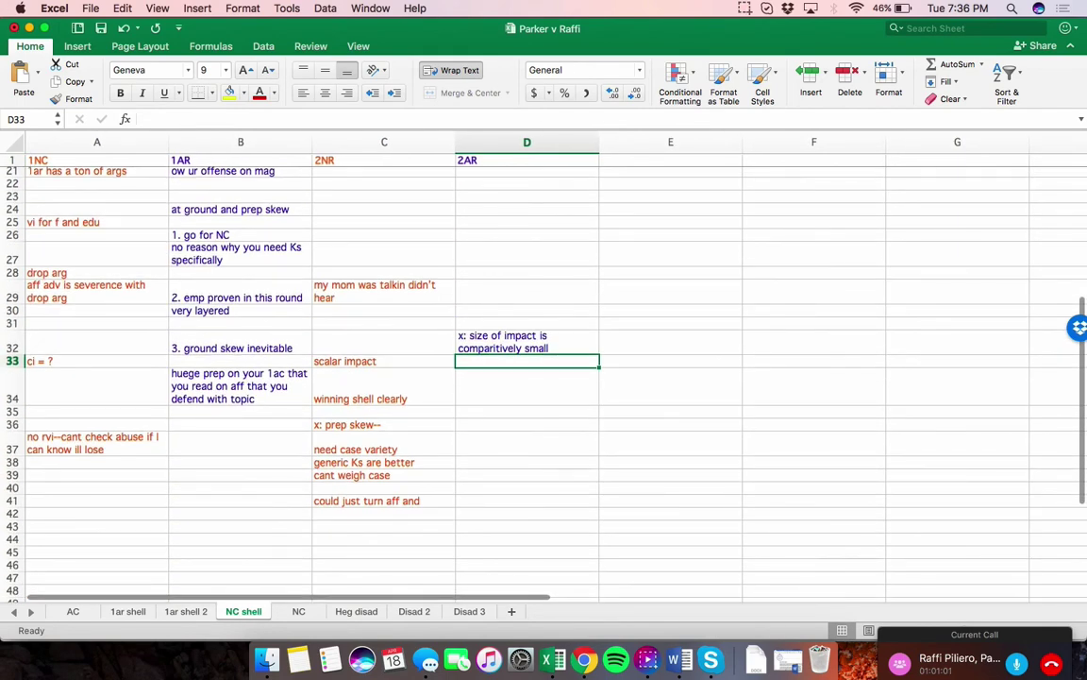
# Recheck the NC shell sheet's ground skew and scalar impact rows, around 18 to 41, and look back at the opening combo arguments
pyautogui.scroll(1, 544, 378)
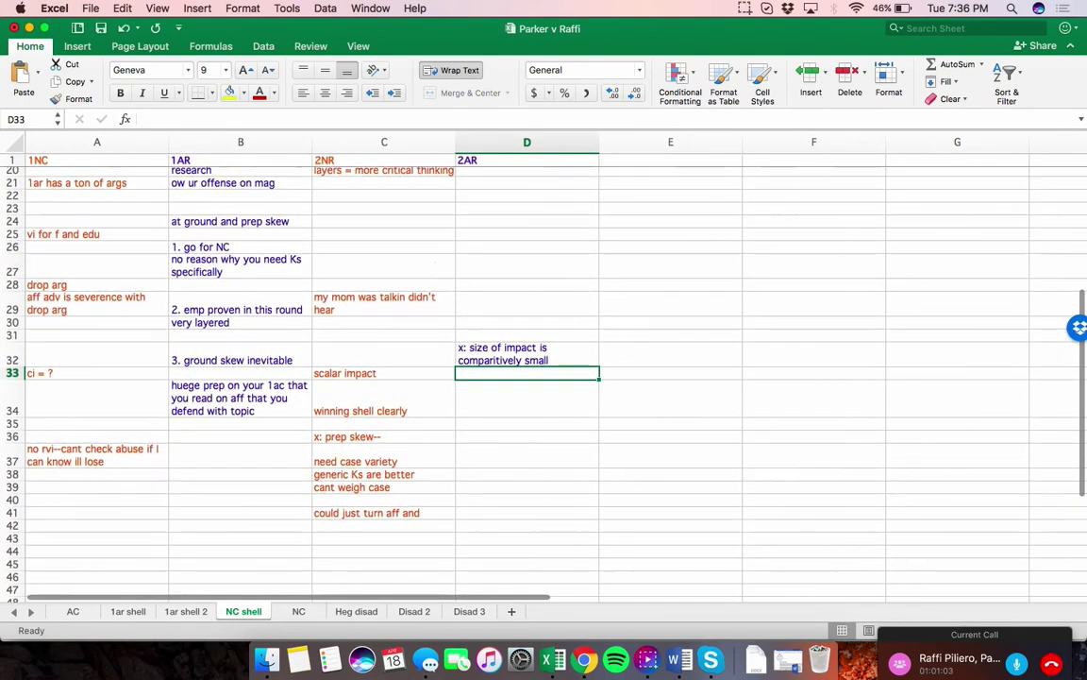
pyautogui.scroll(3, 544, 377)
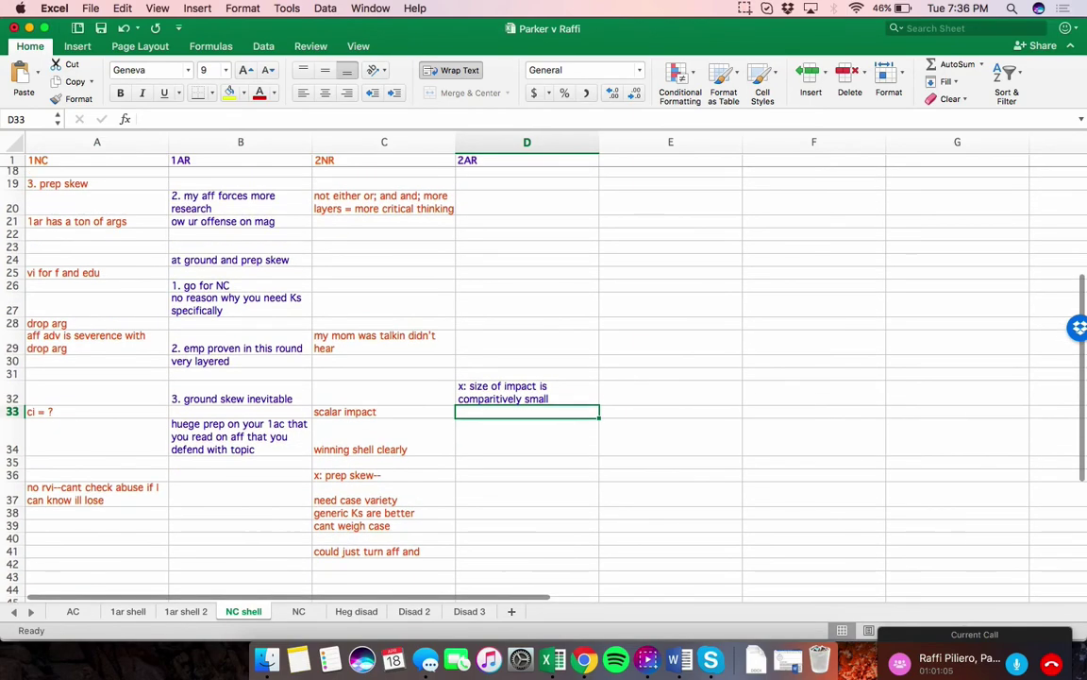
pyautogui.scroll(-3, 543, 377)
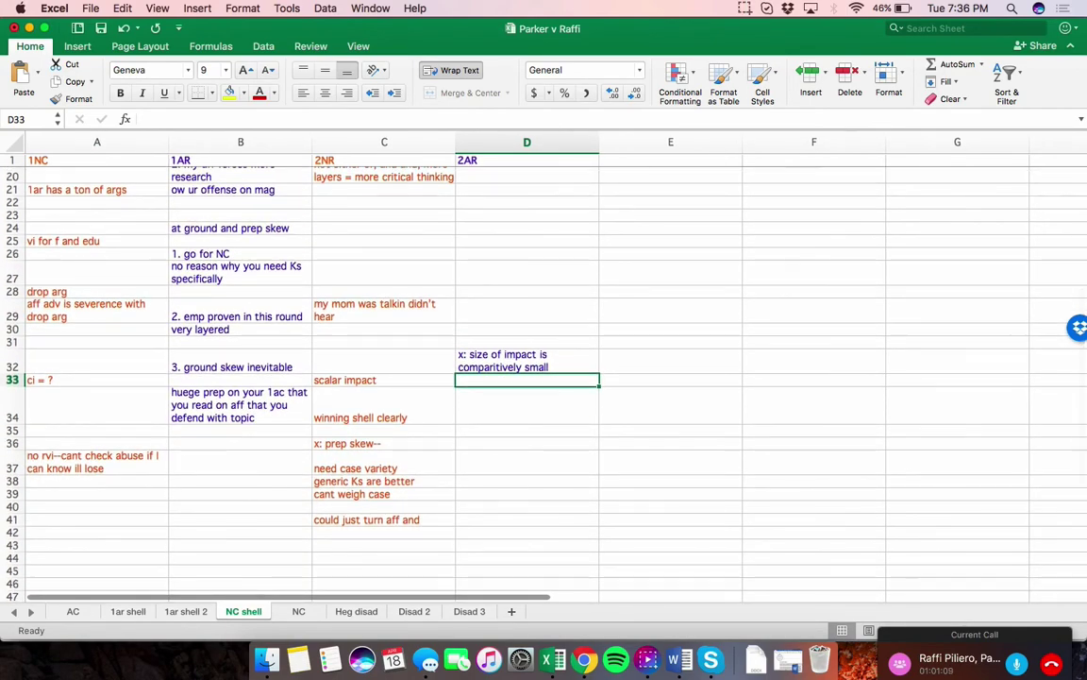
pyautogui.scroll(3, 544, 377)
pyautogui.scroll(15, 544, 378)
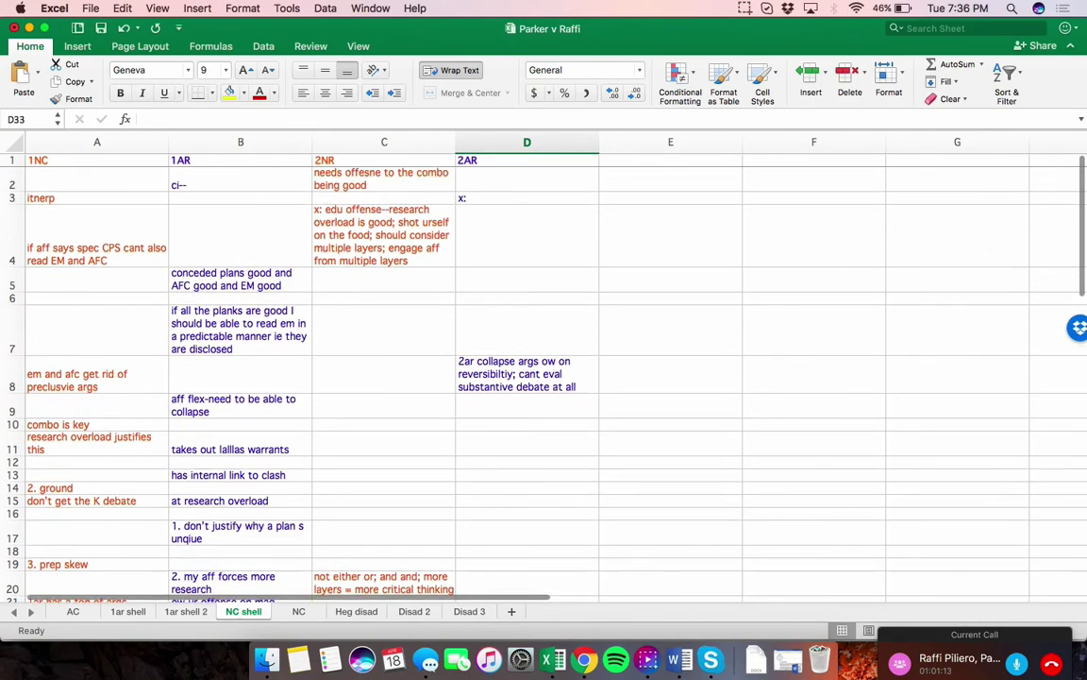
pyautogui.scroll(-3, 491, 368)
pyautogui.scroll(3, 490, 368)
# Examine the research overload, ground and prep skew exchanges in the middle of the NC shell sheet, around rows 10 to 34
pyautogui.scroll(-5, 489, 332)
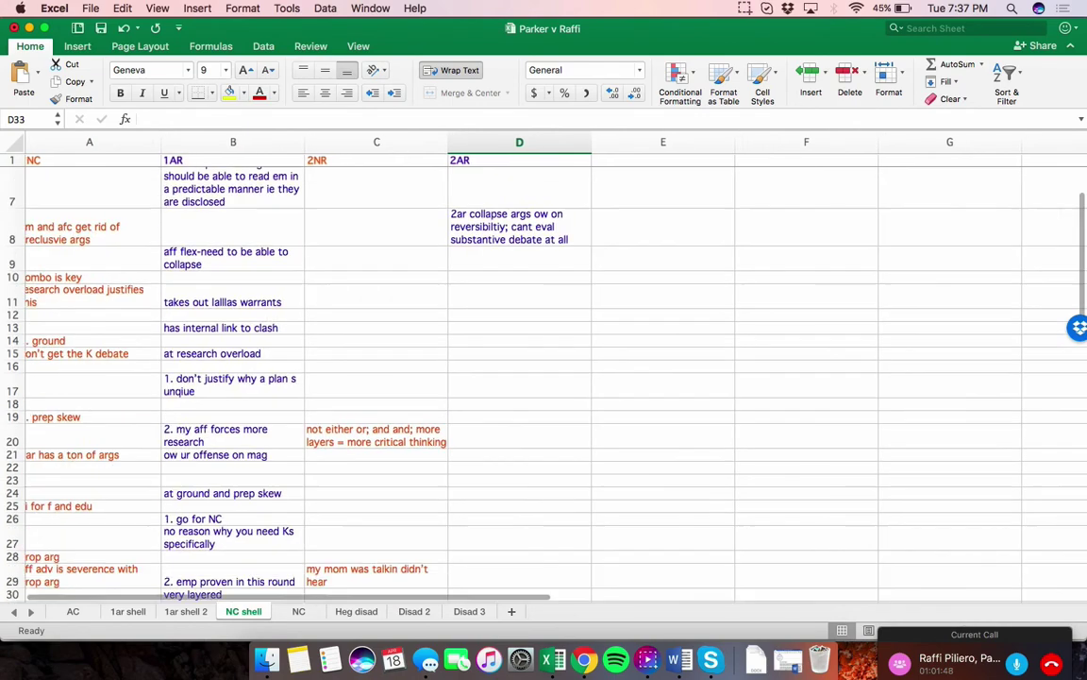
pyautogui.scroll(-5, 489, 378)
pyautogui.scroll(2, 489, 377)
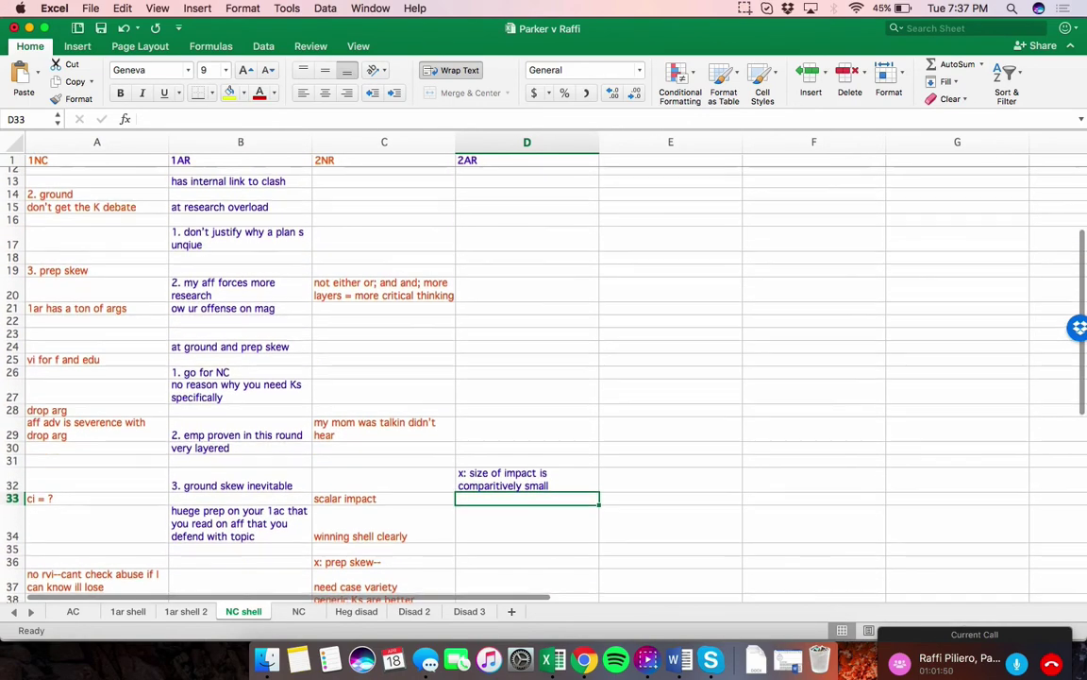
pyautogui.scroll(2, 491, 346)
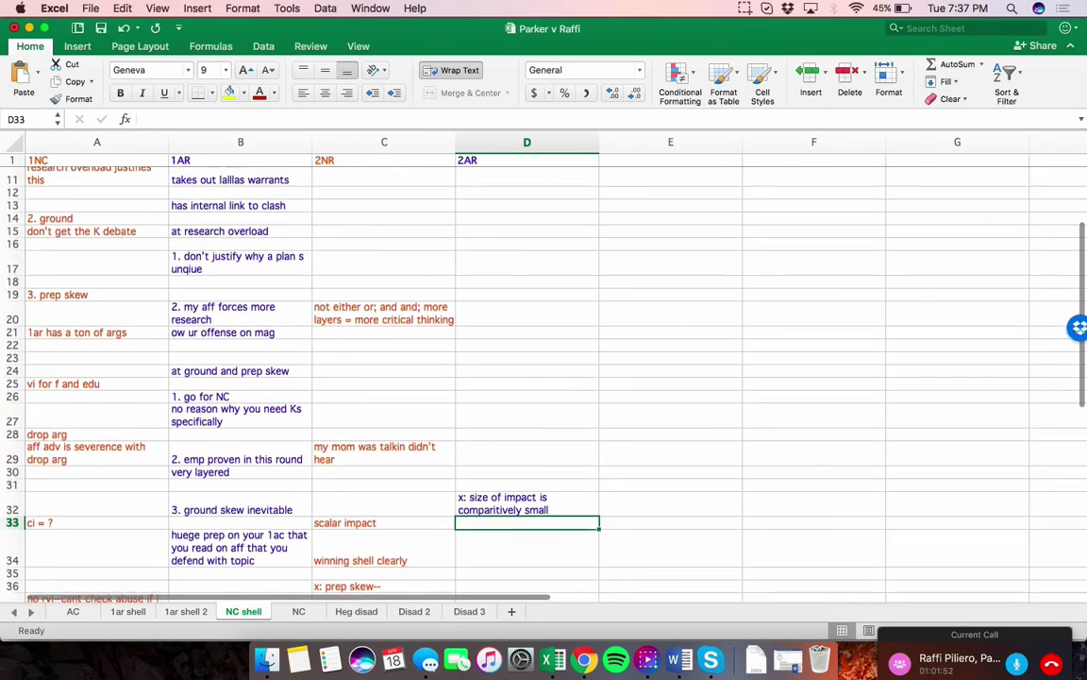
pyautogui.scroll(2, 491, 346)
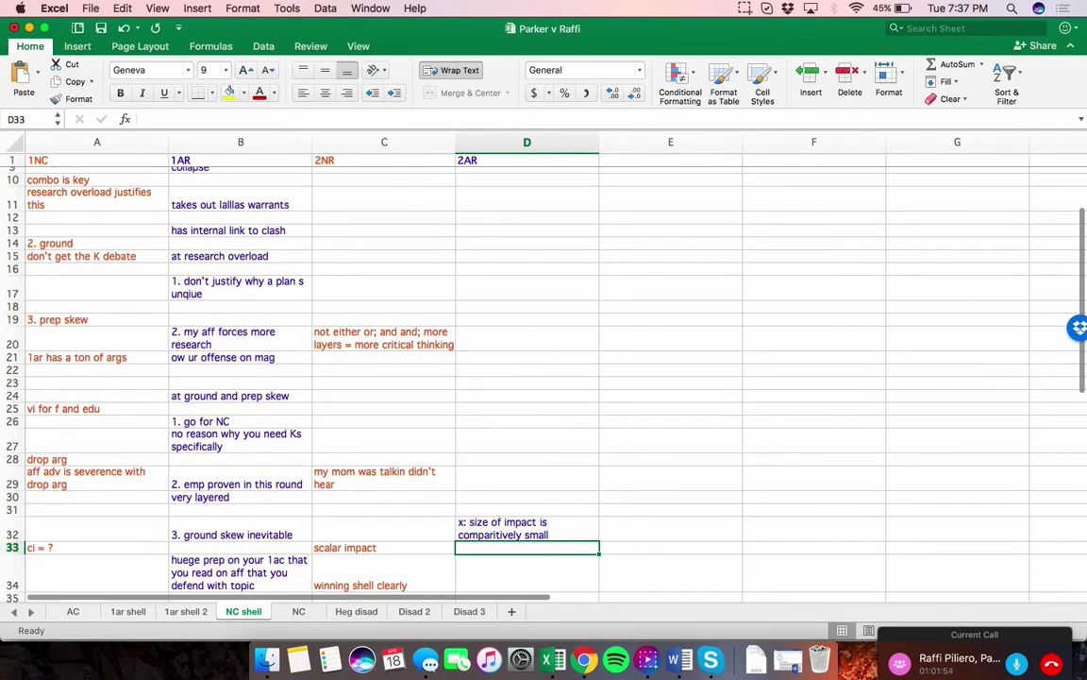
pyautogui.scroll(-1, 490, 378)
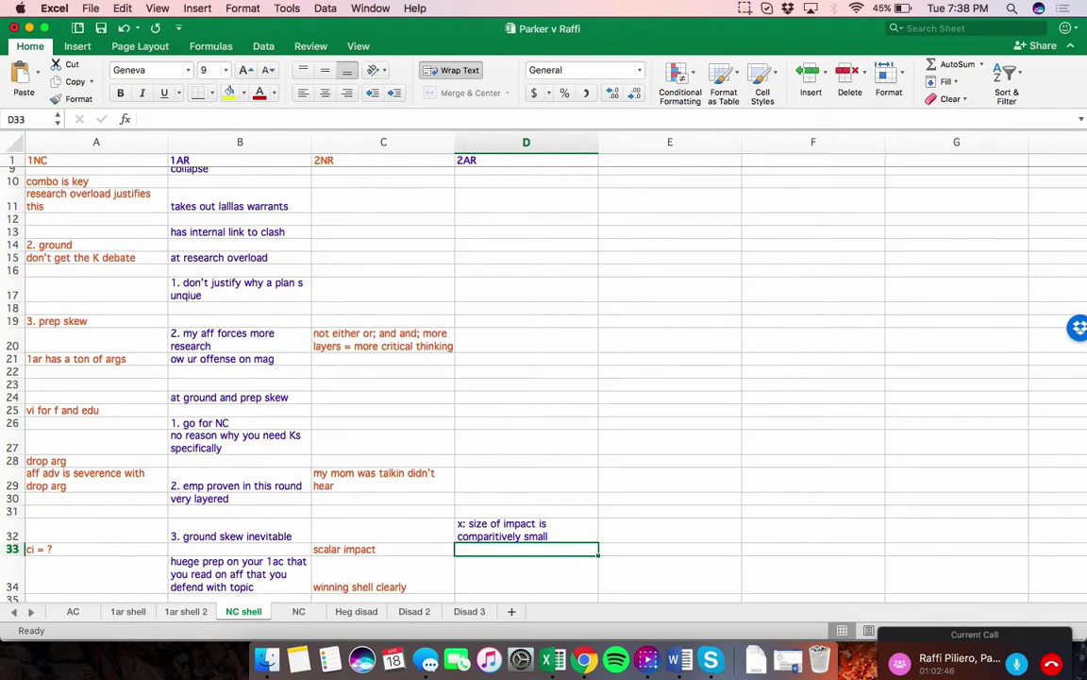
# Reread the NC shell sheet's interpretation, EM and AFC, and collapse arguments in the opening rows across all four speeches
pyautogui.scroll(10, 543, 378)
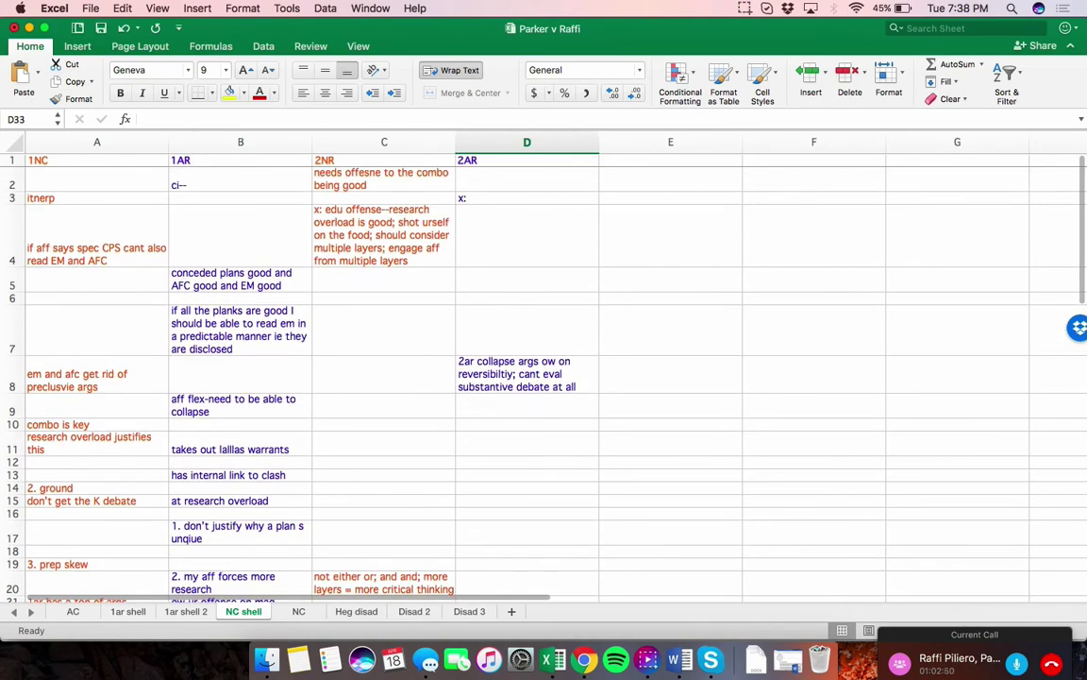
pyautogui.scroll(-2, 544, 378)
pyautogui.scroll(-1, 544, 377)
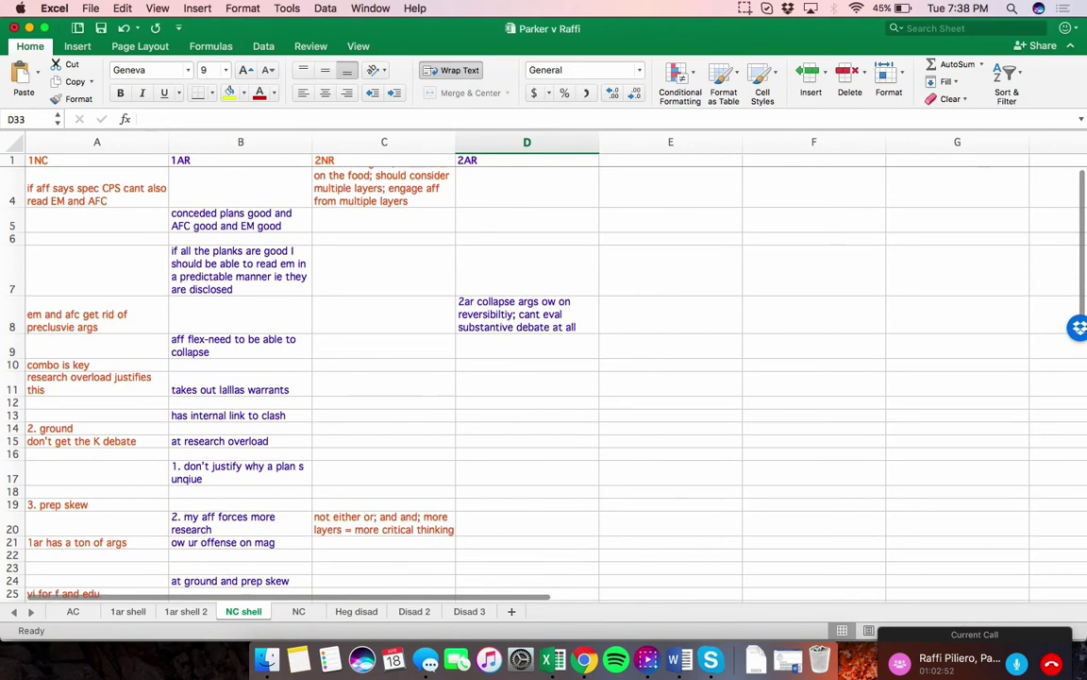
pyautogui.scroll(3, 544, 377)
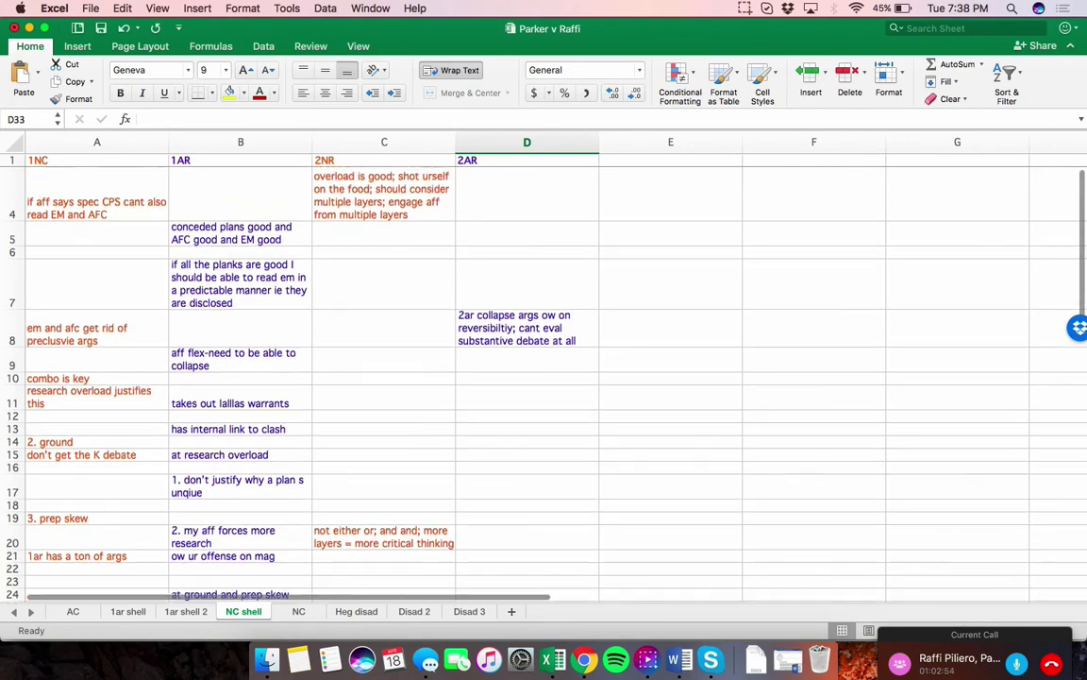
pyautogui.scroll(-3, 543, 377)
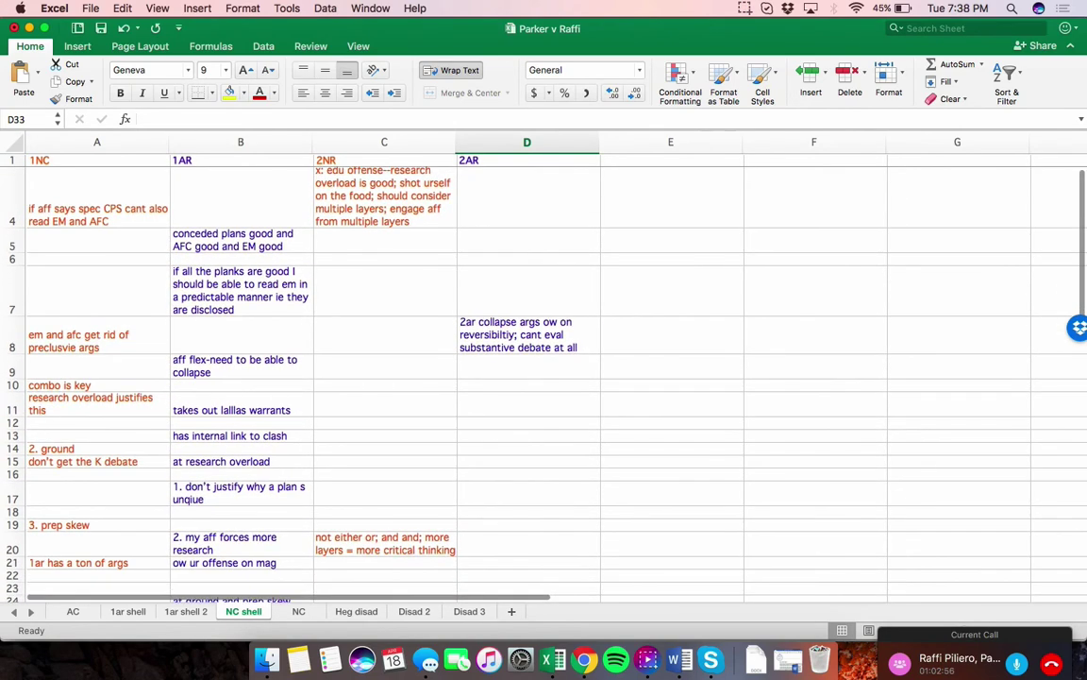
pyautogui.scroll(-5, 543, 378)
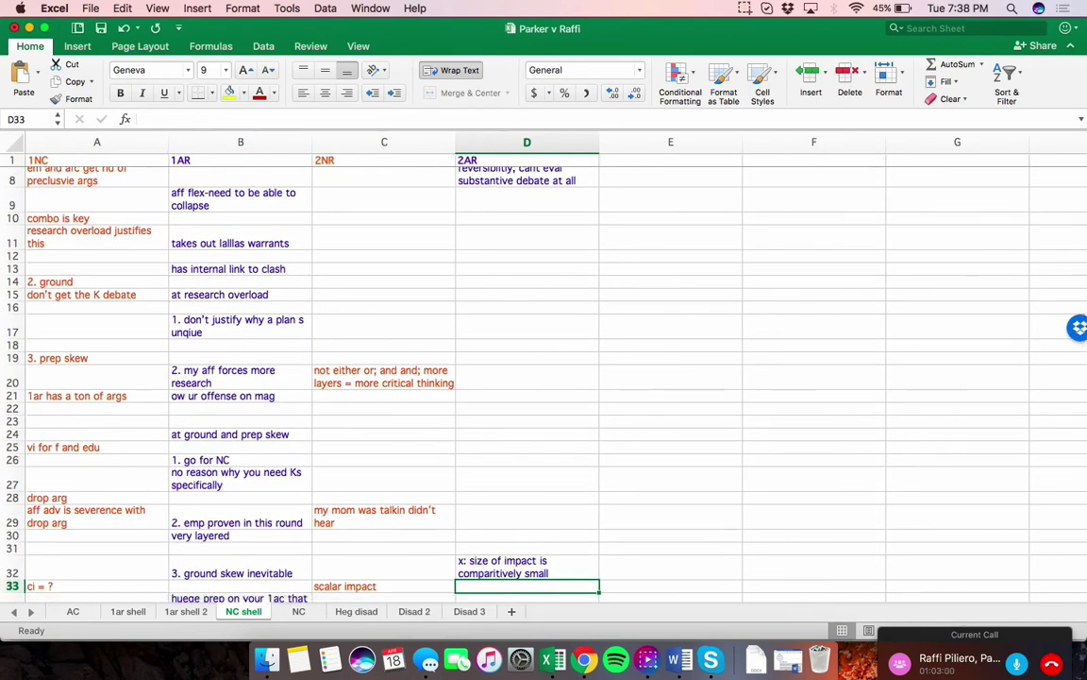
pyautogui.scroll(1, 526, 378)
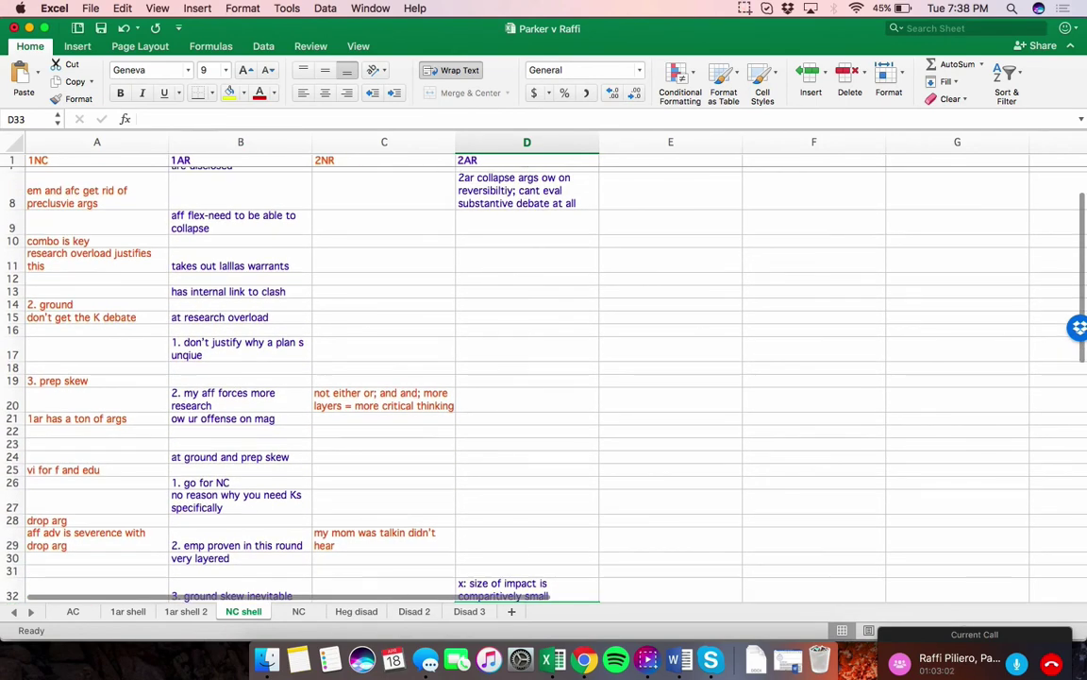
pyautogui.scroll(6, 527, 377)
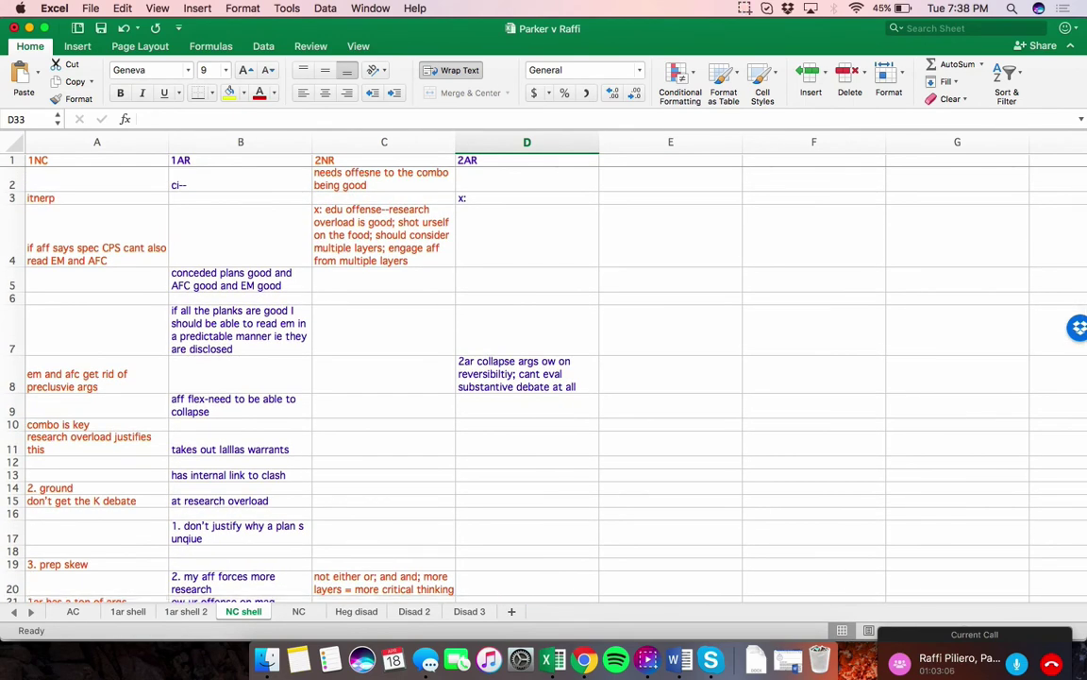
pyautogui.scroll(-1, 527, 378)
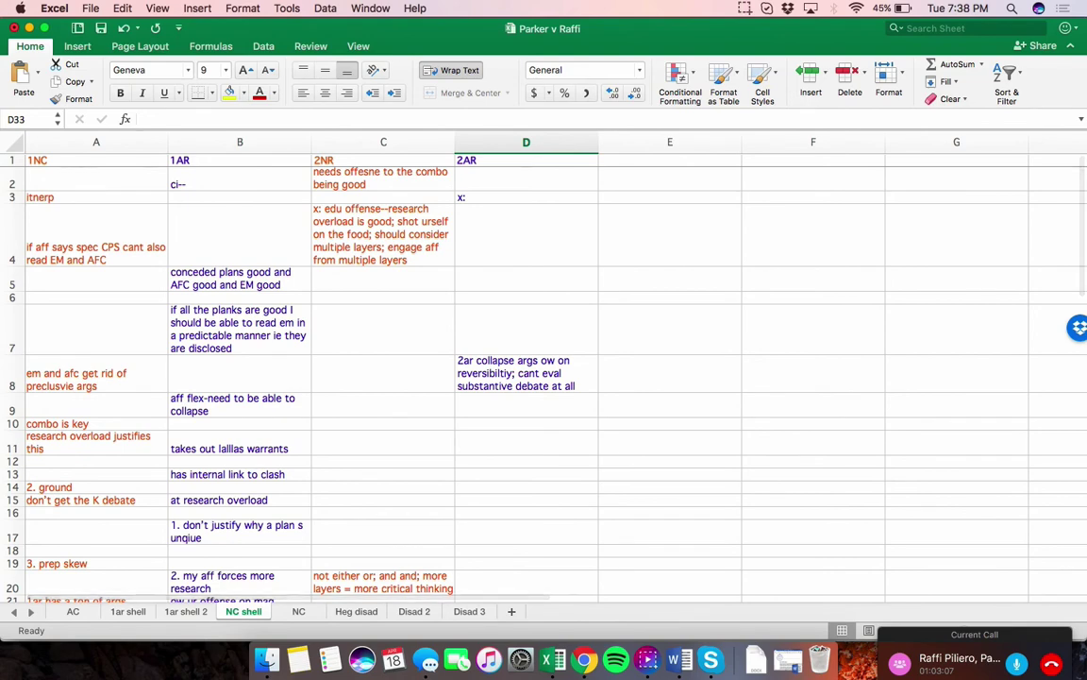
pyautogui.scroll(1, 527, 377)
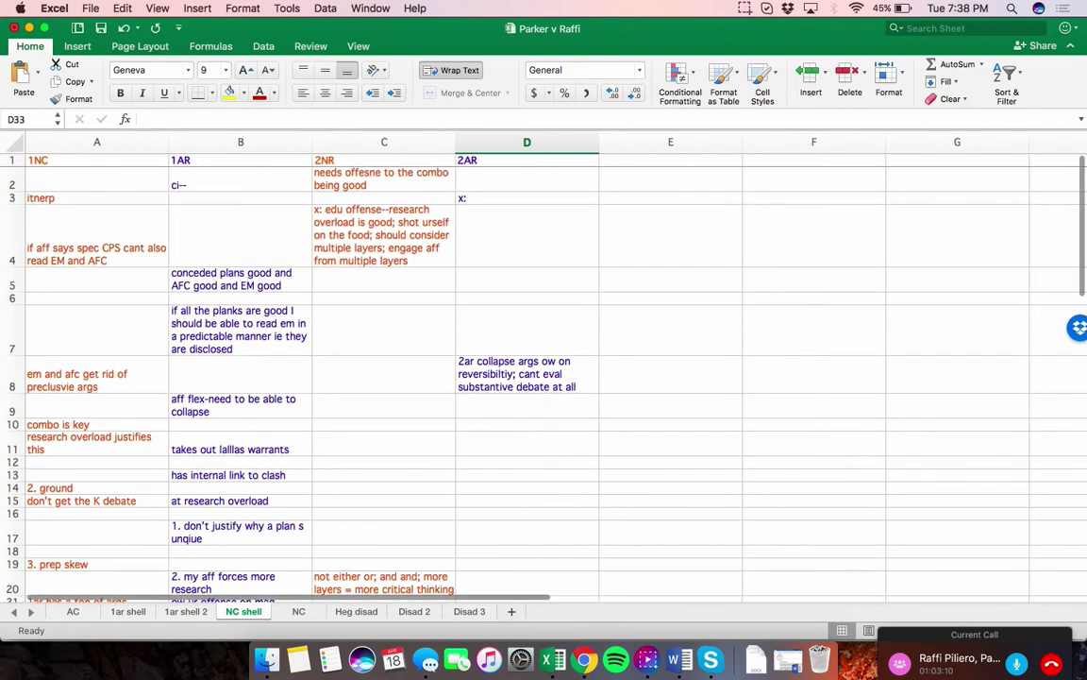
pyautogui.scroll(-1, 526, 378)
pyautogui.scroll(1, 526, 378)
pyautogui.scroll(-1, 527, 377)
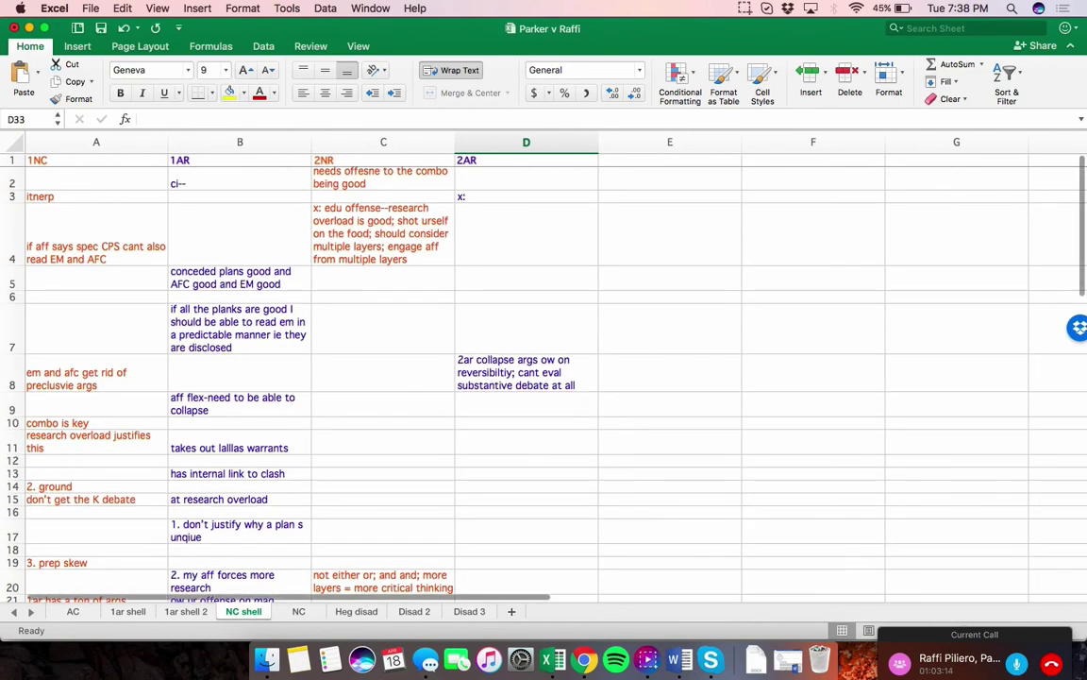
# Compare the NC shell sheet's 2NR prep skew and case variety answers, down to row 41, with the 2AR impact response
pyautogui.scroll(-2, 526, 378)
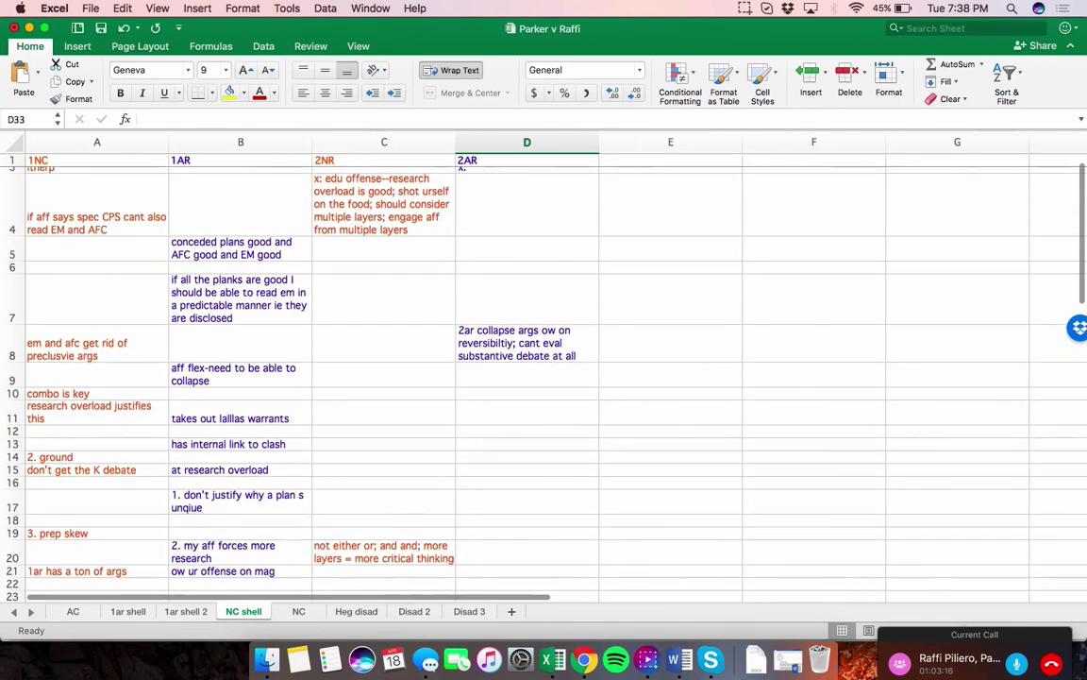
pyautogui.scroll(-5, 527, 378)
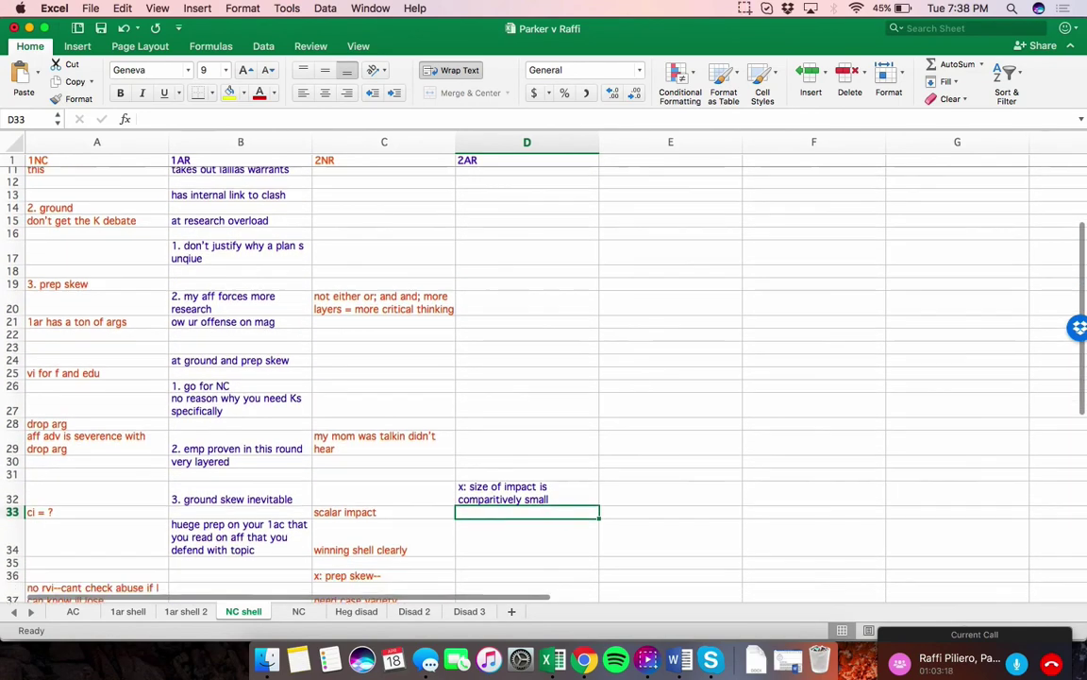
pyautogui.scroll(-4, 526, 378)
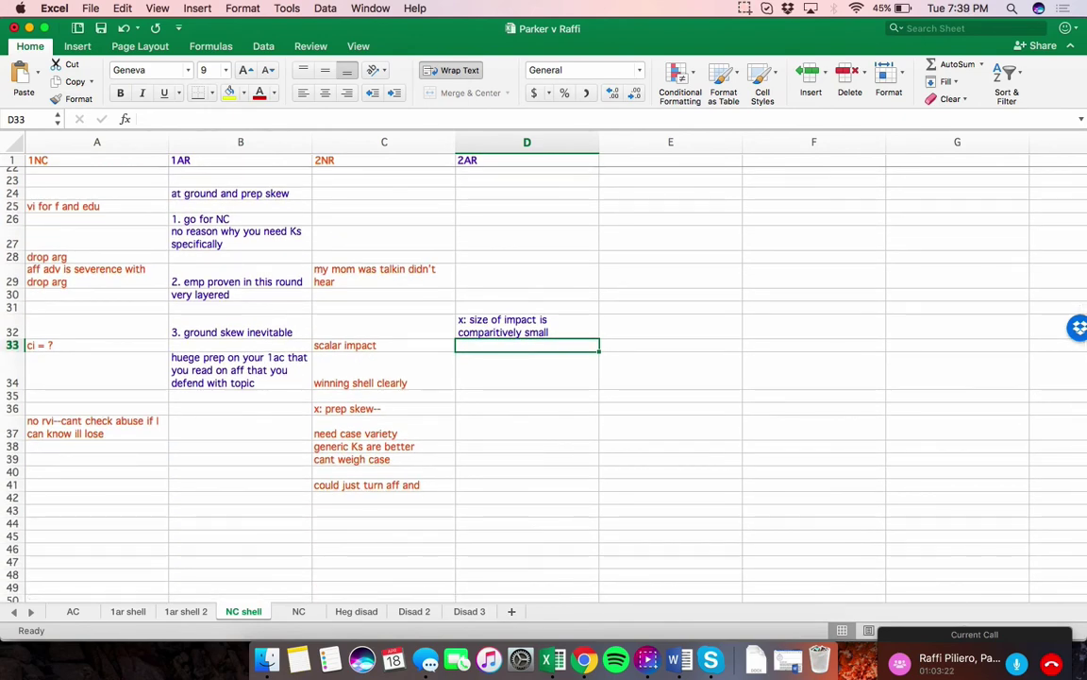
pyautogui.scroll(10, 544, 377)
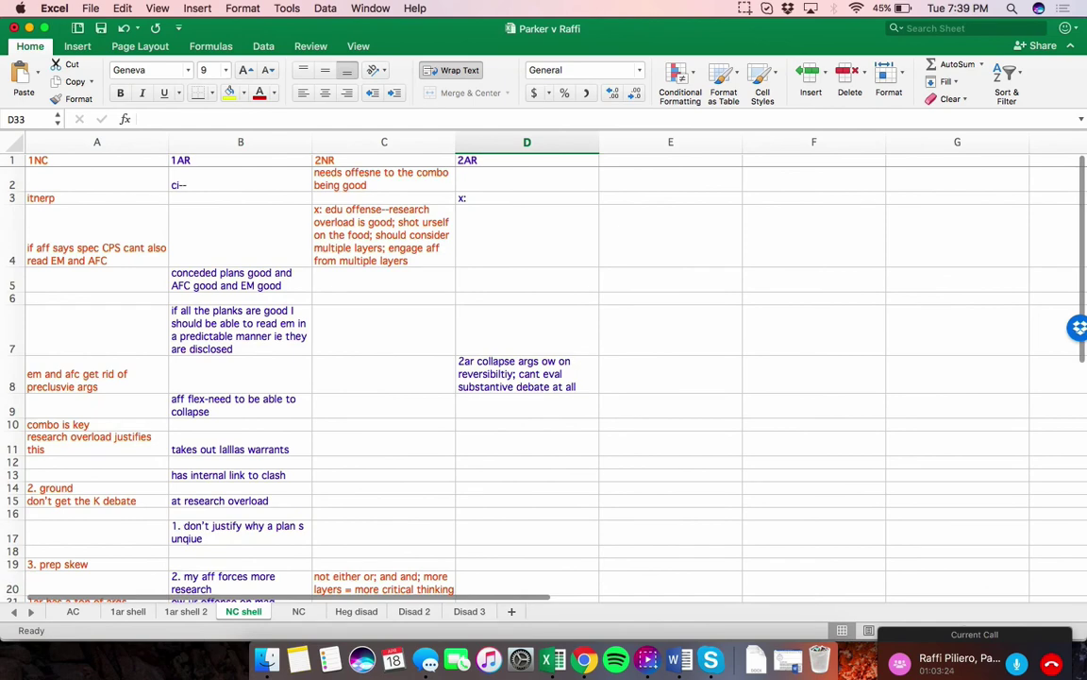
pyautogui.scroll(-10, 526, 378)
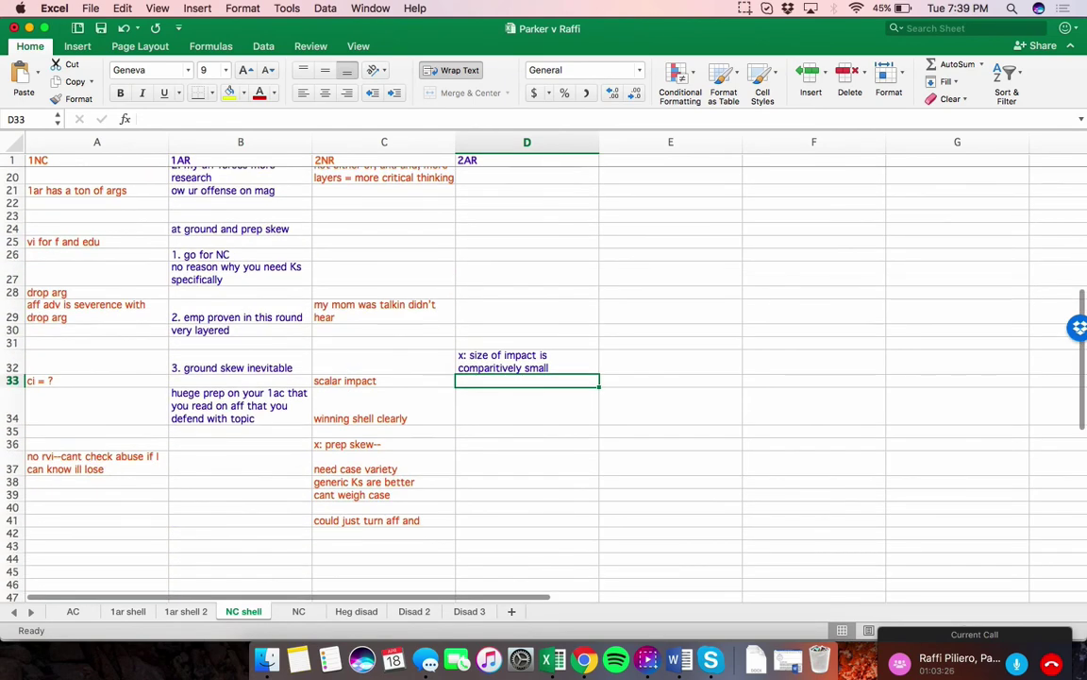
pyautogui.scroll(-3, 543, 378)
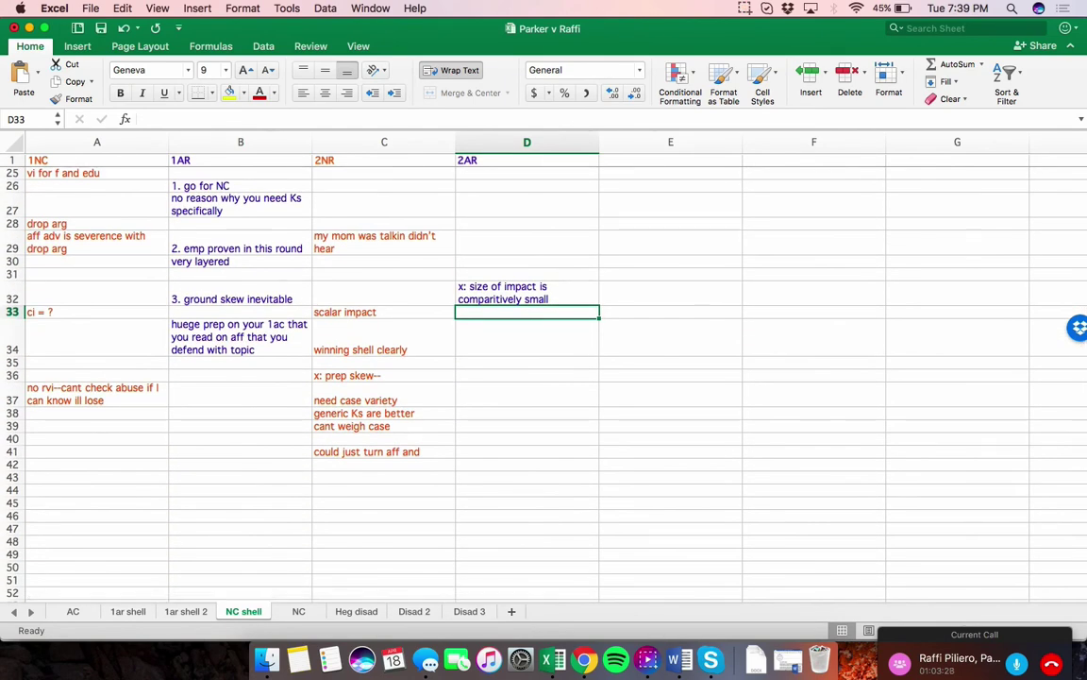
pyautogui.scroll(1, 544, 377)
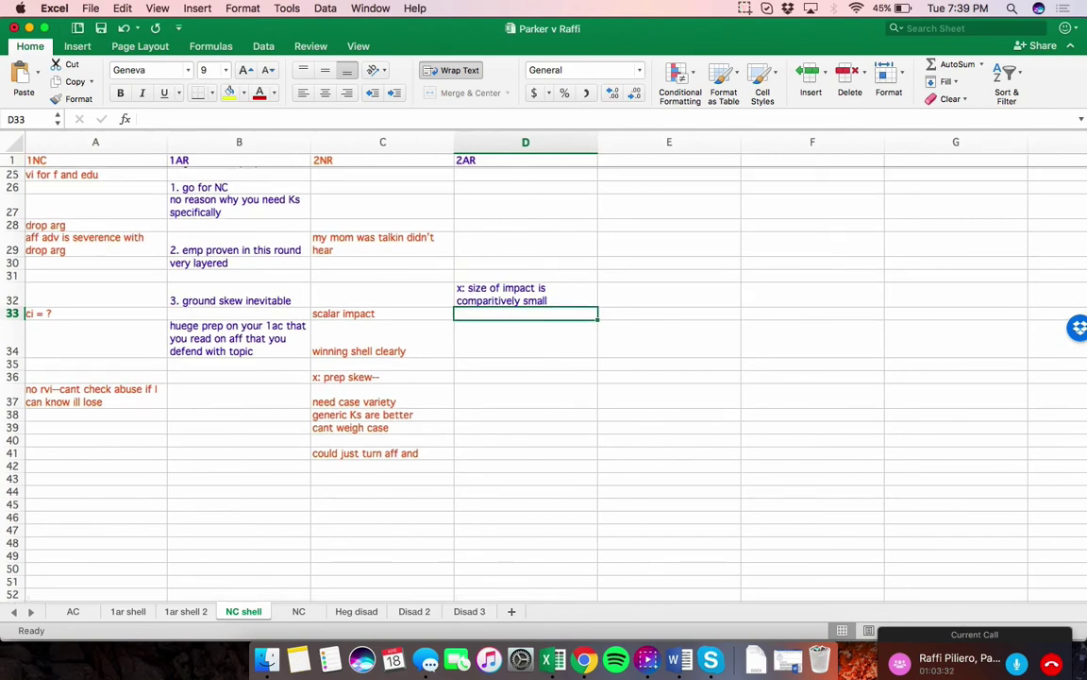
pyautogui.scroll(3, 544, 378)
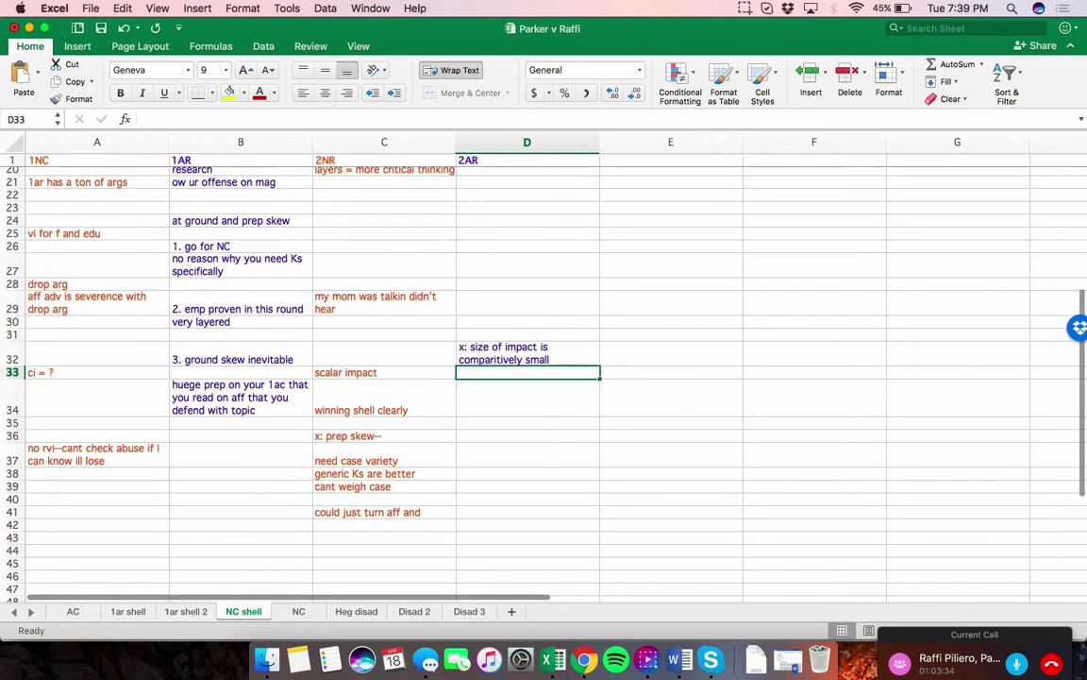
pyautogui.scroll(-1, 544, 378)
pyautogui.scroll(1, 543, 377)
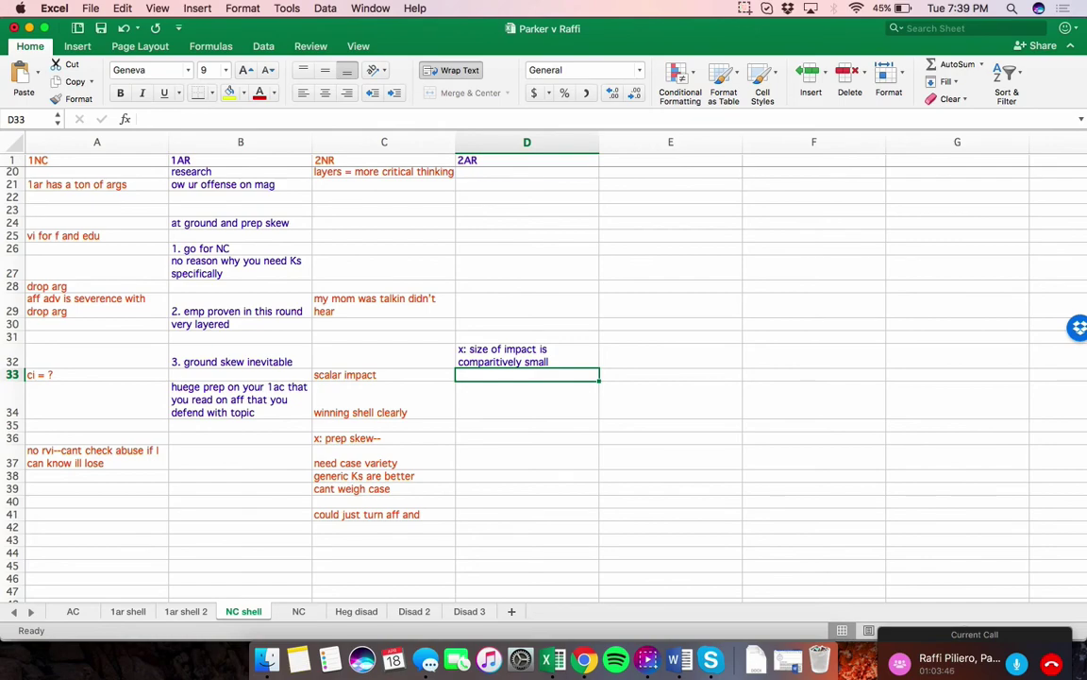
# Look back up the NC shell sheet from the prep skew rows to the 2NR's combo and education offense at the start
pyautogui.scroll(1, 526, 377)
pyautogui.scroll(2, 526, 377)
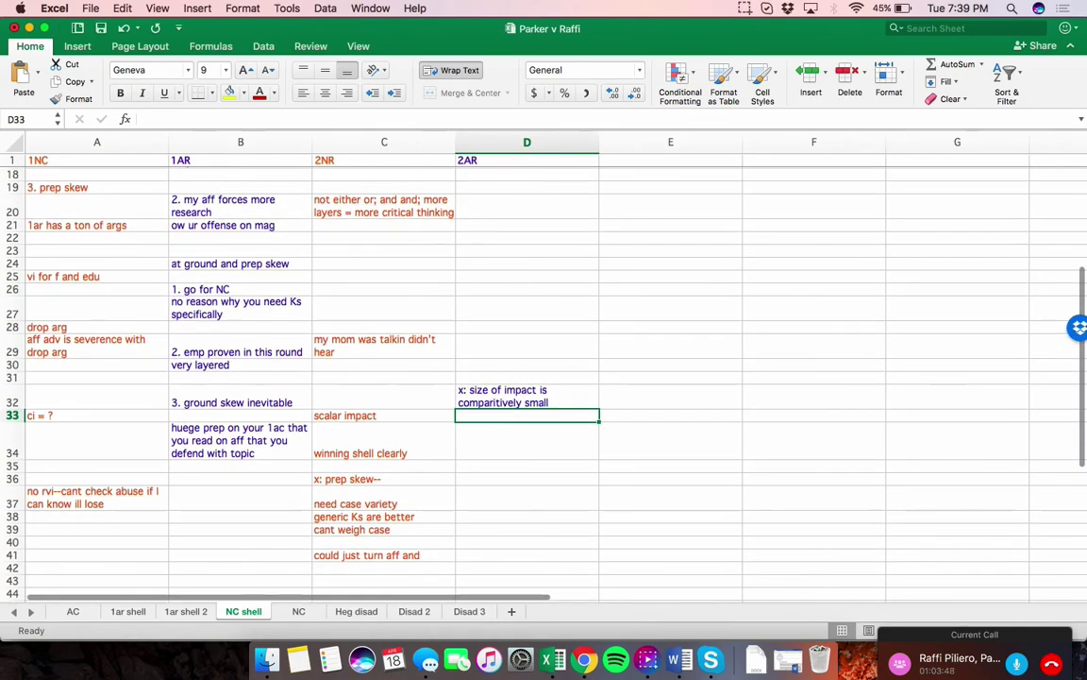
pyautogui.scroll(10, 489, 344)
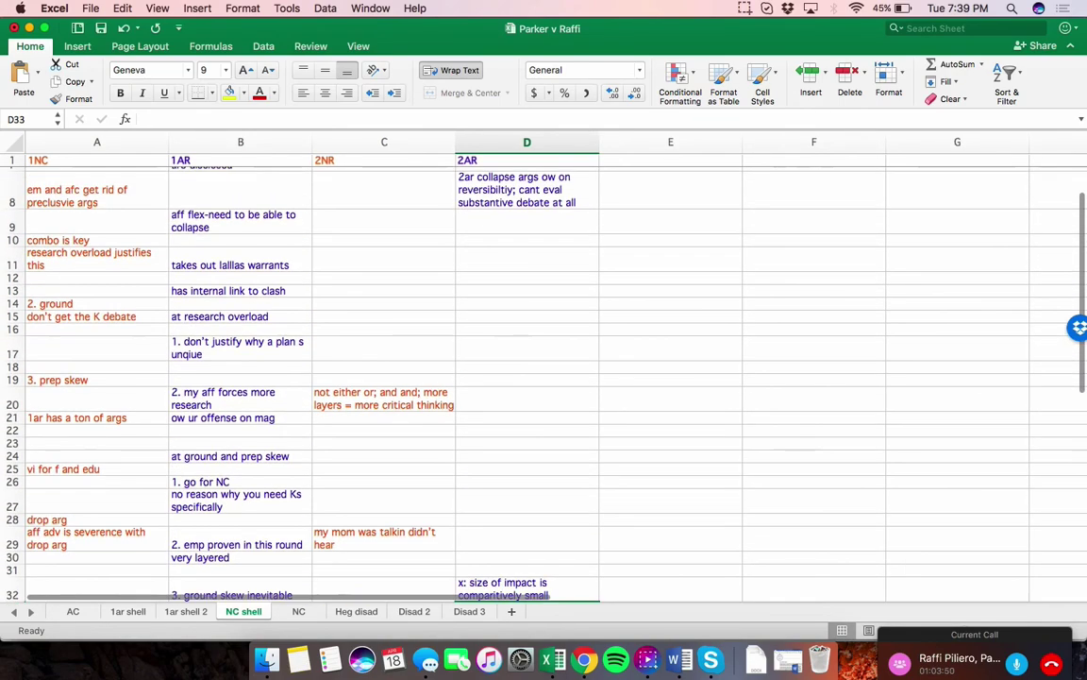
pyautogui.scroll(1, 527, 377)
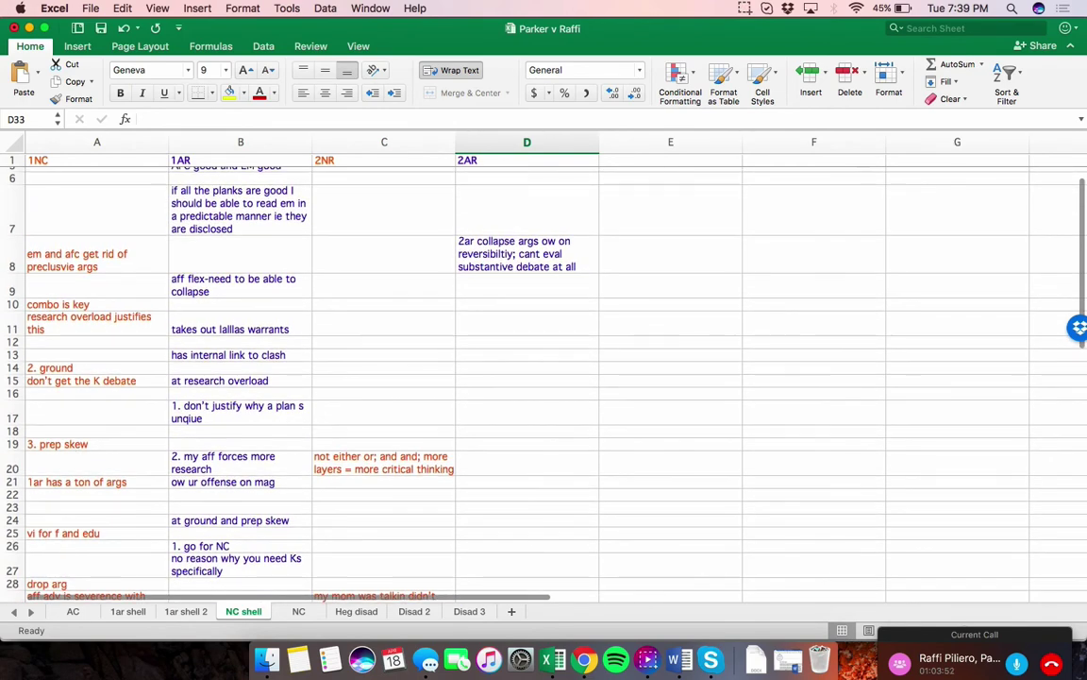
pyautogui.scroll(5, 527, 378)
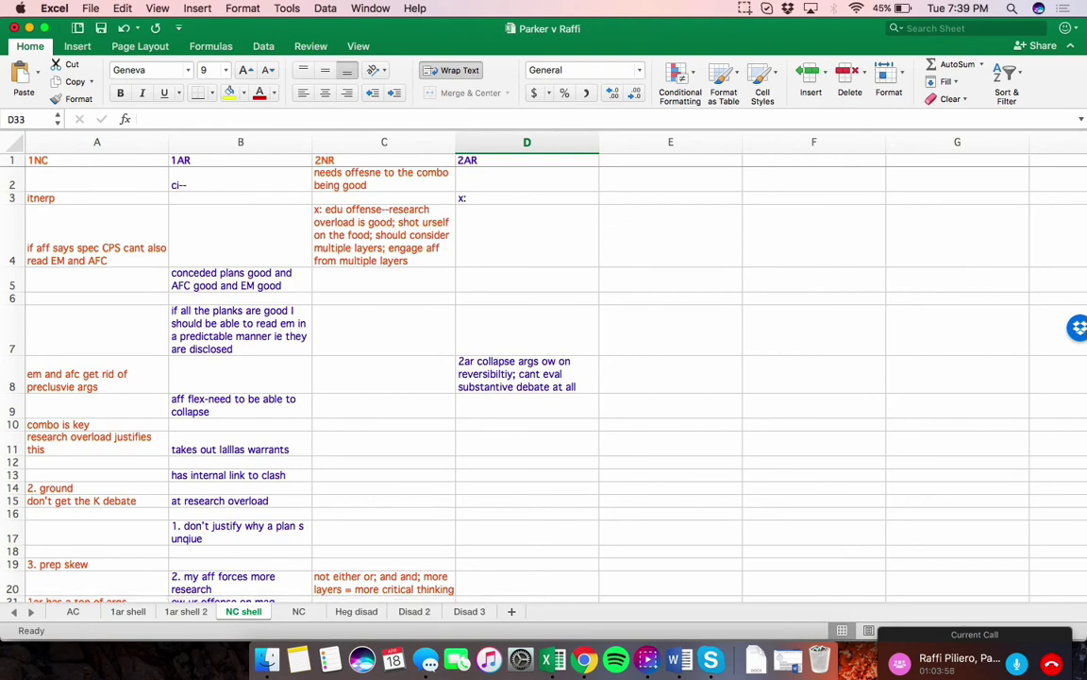
# Return to the NC shell sheet's "at ground and prep skew" answers and select the empty 2NR cell C26 beside "1. go for NC"
pyautogui.scroll(-10, 527, 377)
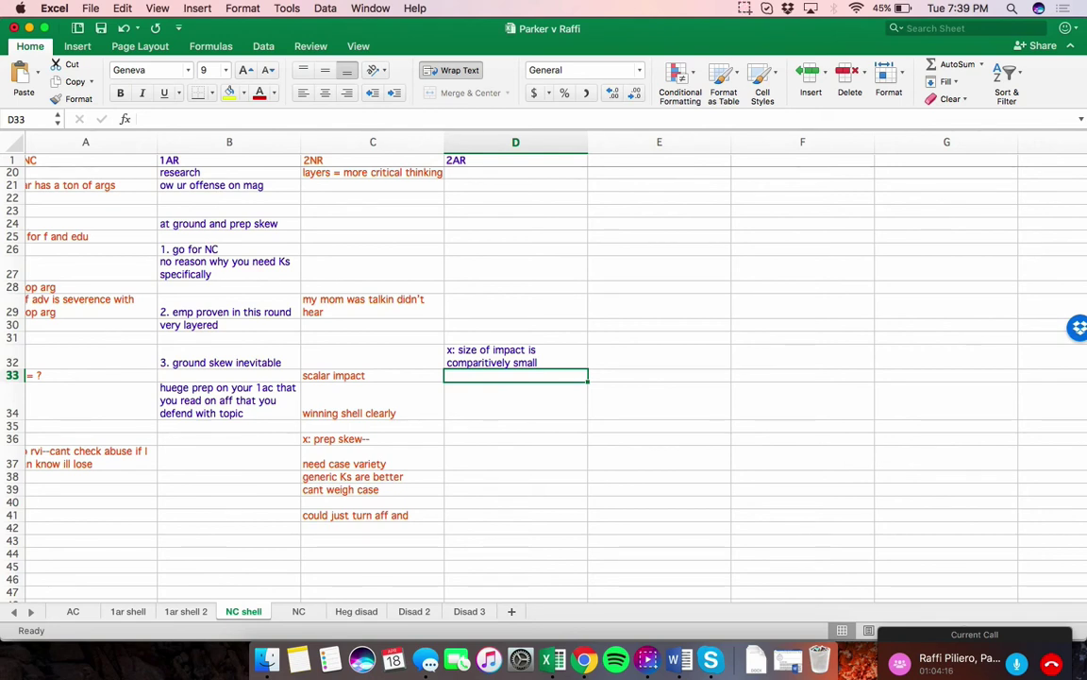
pyautogui.click(372, 250)
pyautogui.click(372, 268)
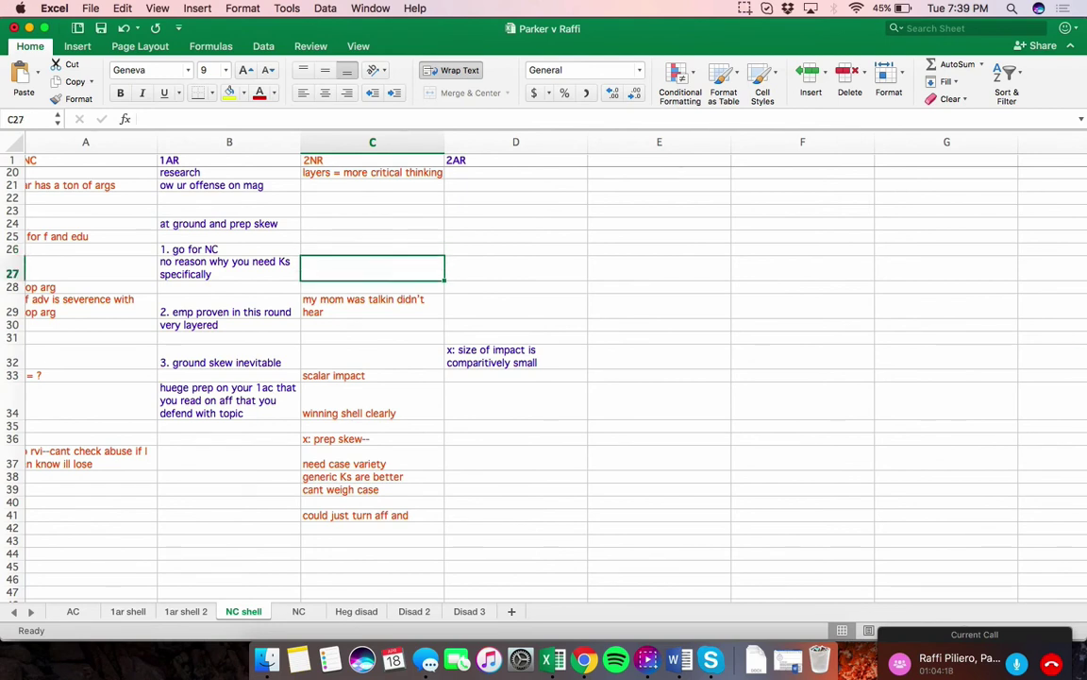
pyautogui.click(372, 249)
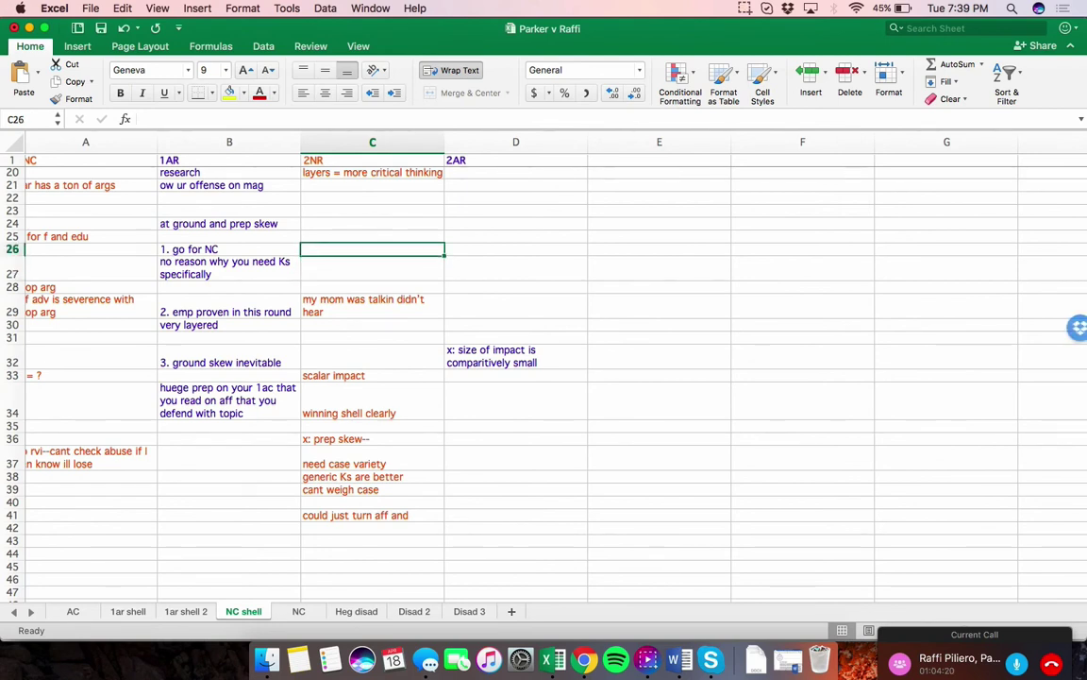
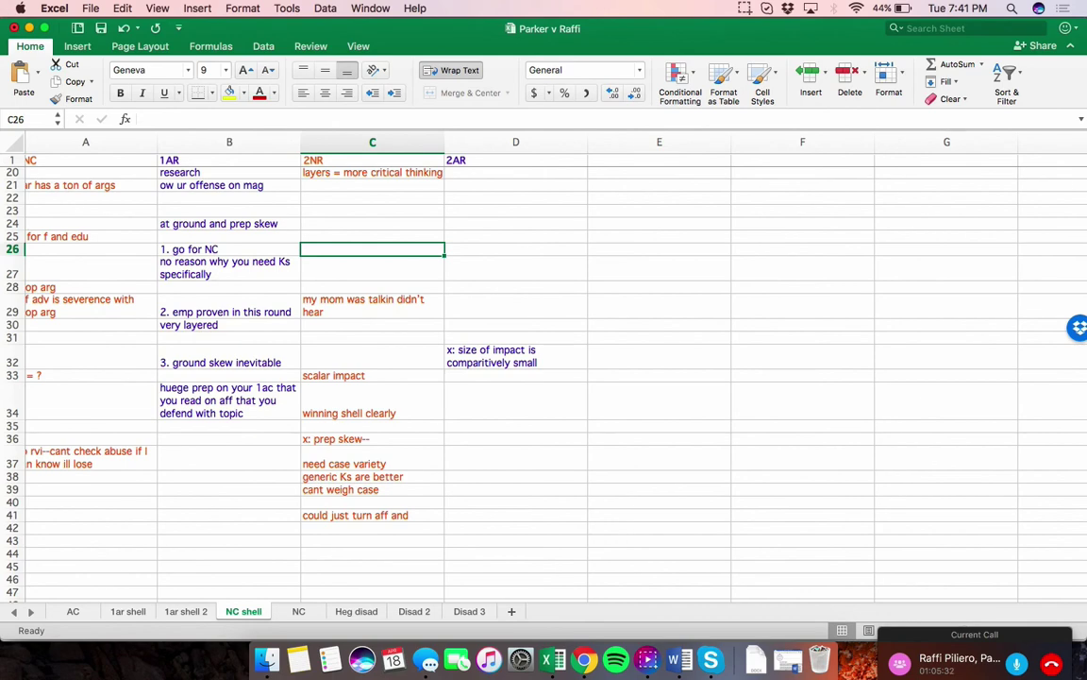
# Reread the NC shell sheet's 1AR answers on research overload, ground and prep skew, then select the empty 1AR cell B25
pyautogui.moveTo(229, 374); pyautogui.dragTo(372, 375)
pyautogui.scroll(3, 491, 346)
pyautogui.hscroll(-1, 490, 346)
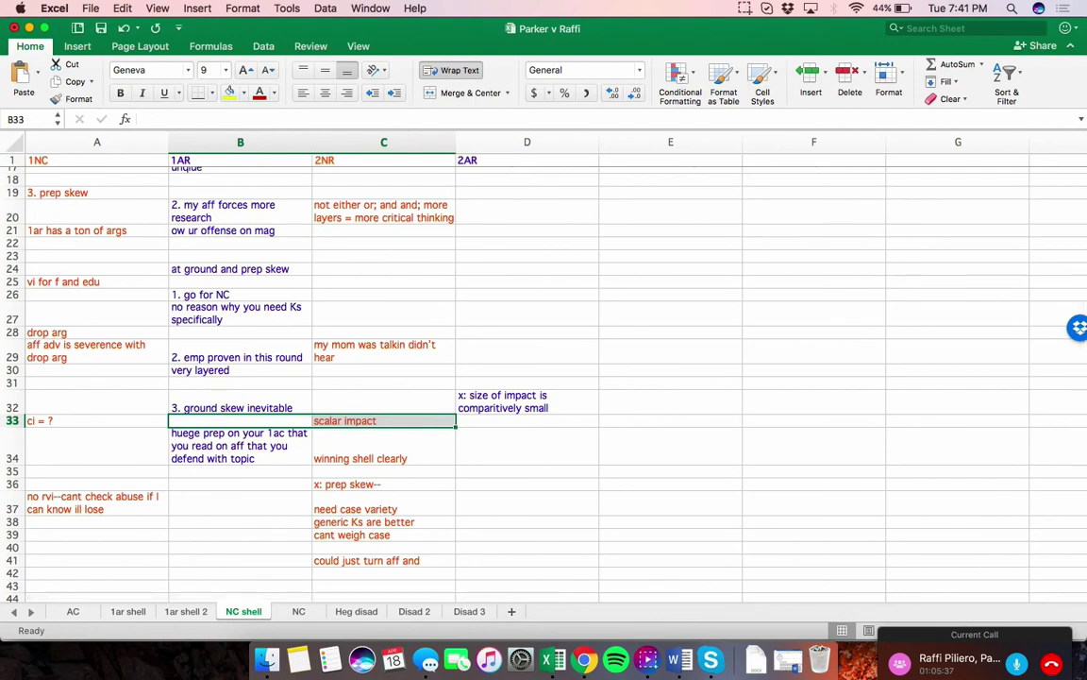
pyautogui.click(240, 382)
pyautogui.press('Up')
pyautogui.press('Up')
pyautogui.press('Up')
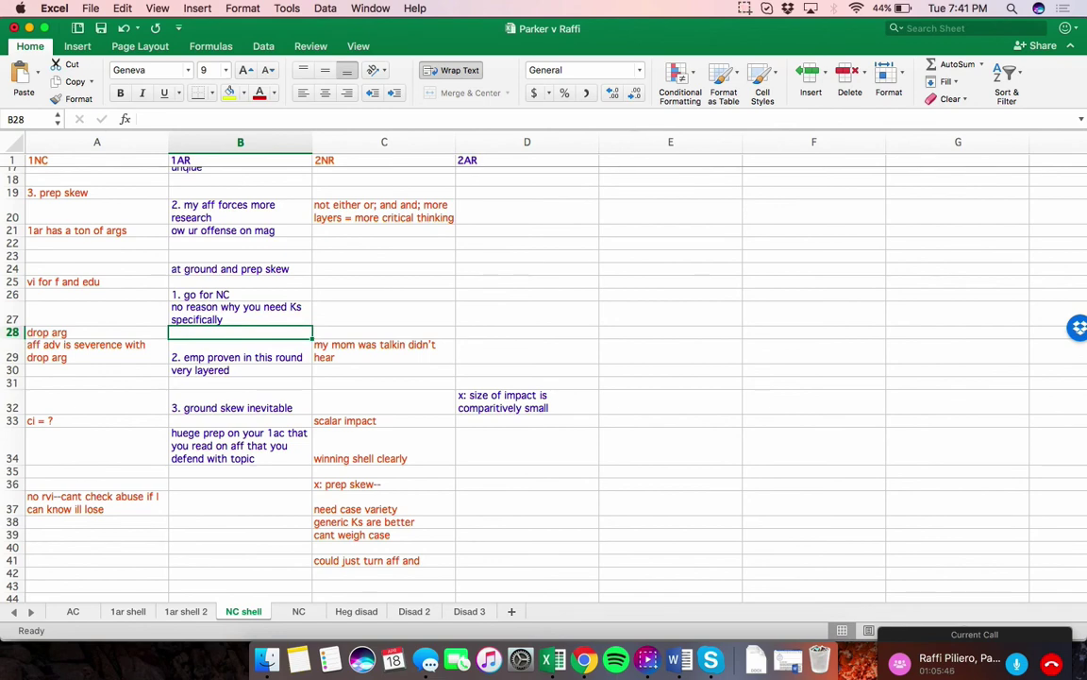
pyautogui.scroll(2, 491, 378)
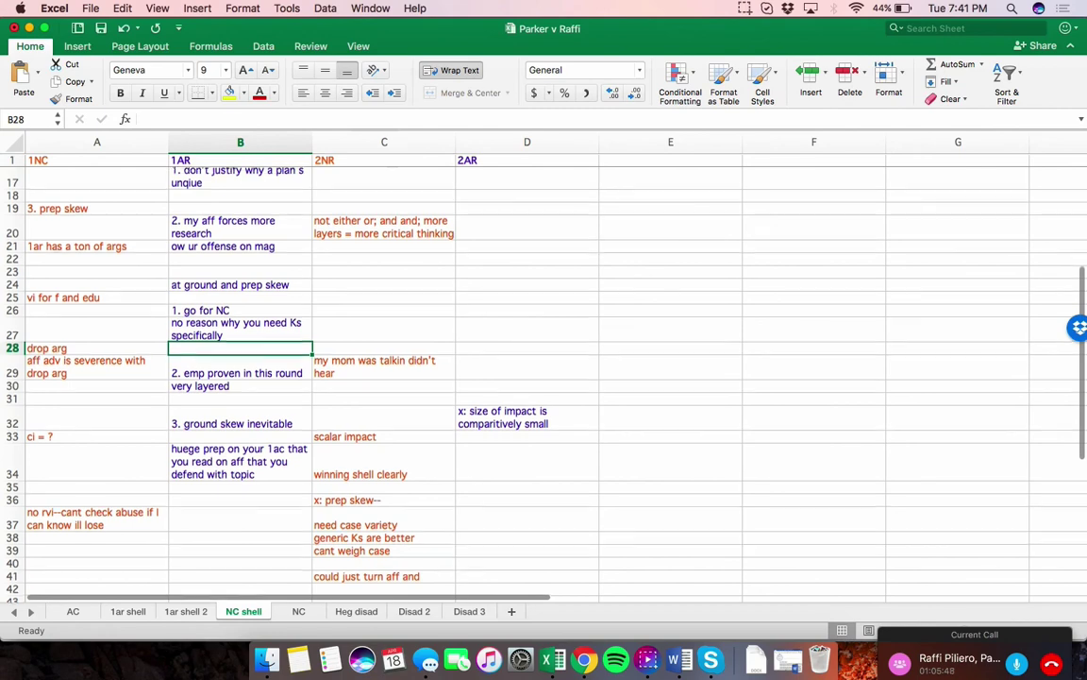
pyautogui.scroll(3, 491, 378)
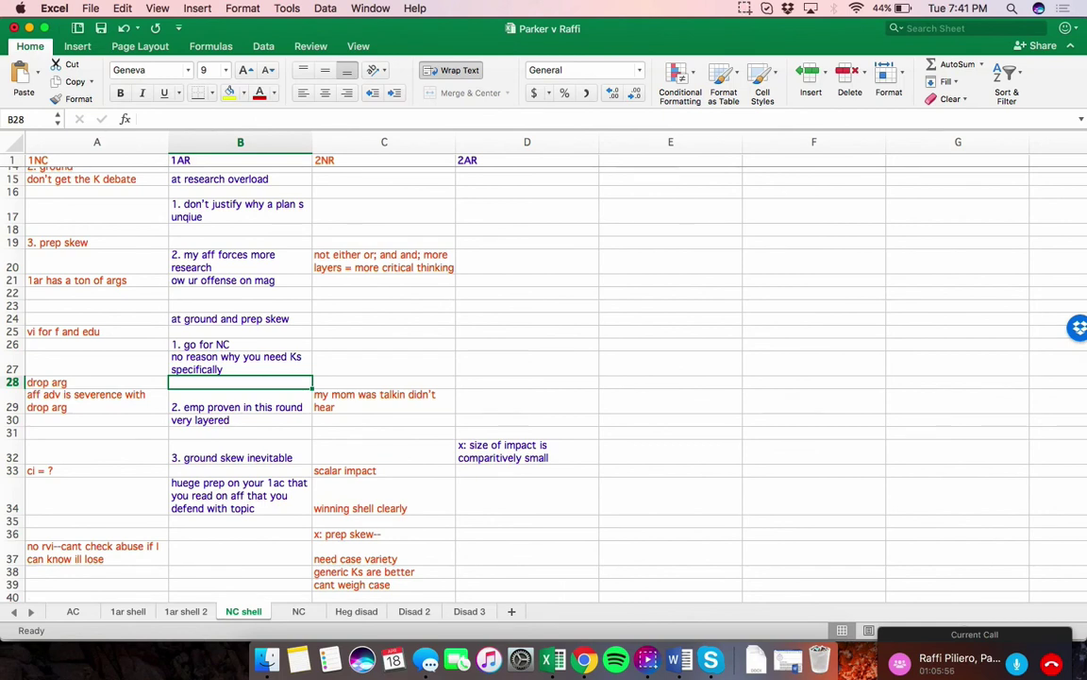
pyautogui.click(240, 332)
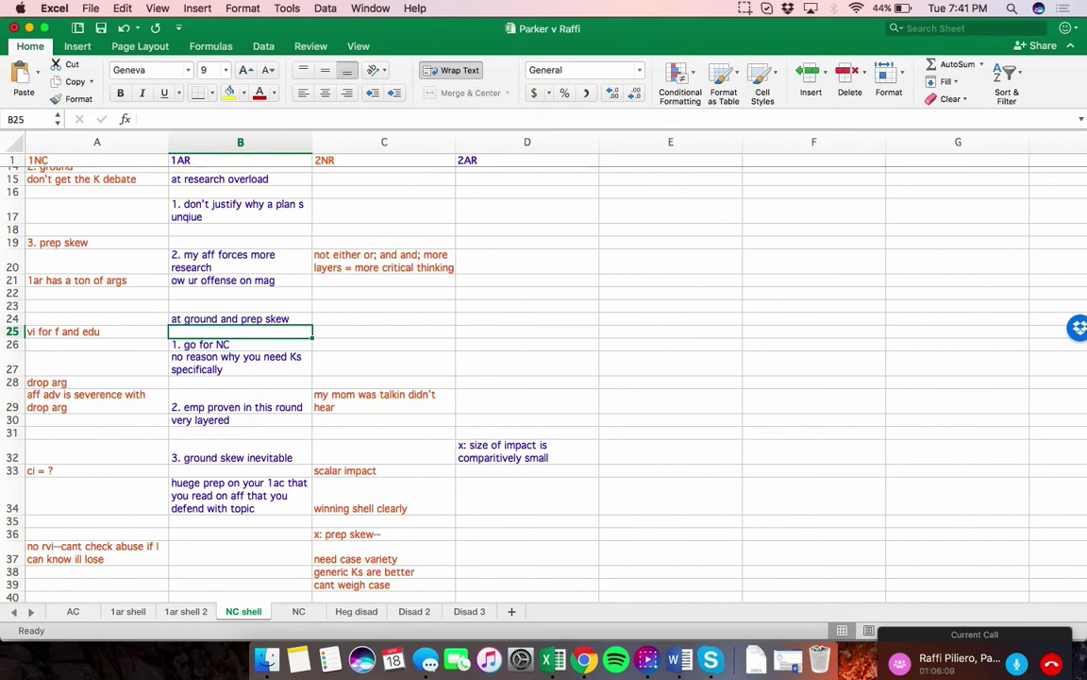
# Review the 1ar shell 2 sheet's plan flaw, time skew and reciprocity arguments, and select the empty 1AR cell B11 below "recip"
pyautogui.hotkey('ctrl', 'pageup')
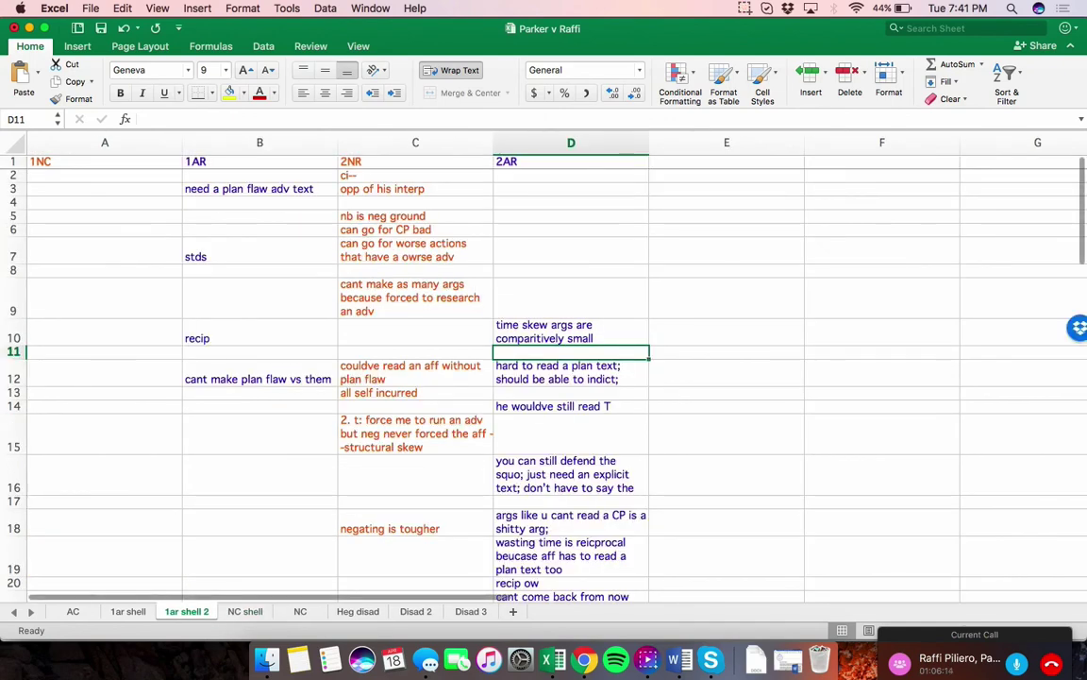
pyautogui.scroll(-1, 553, 378)
pyautogui.hscroll(-1, 543, 368)
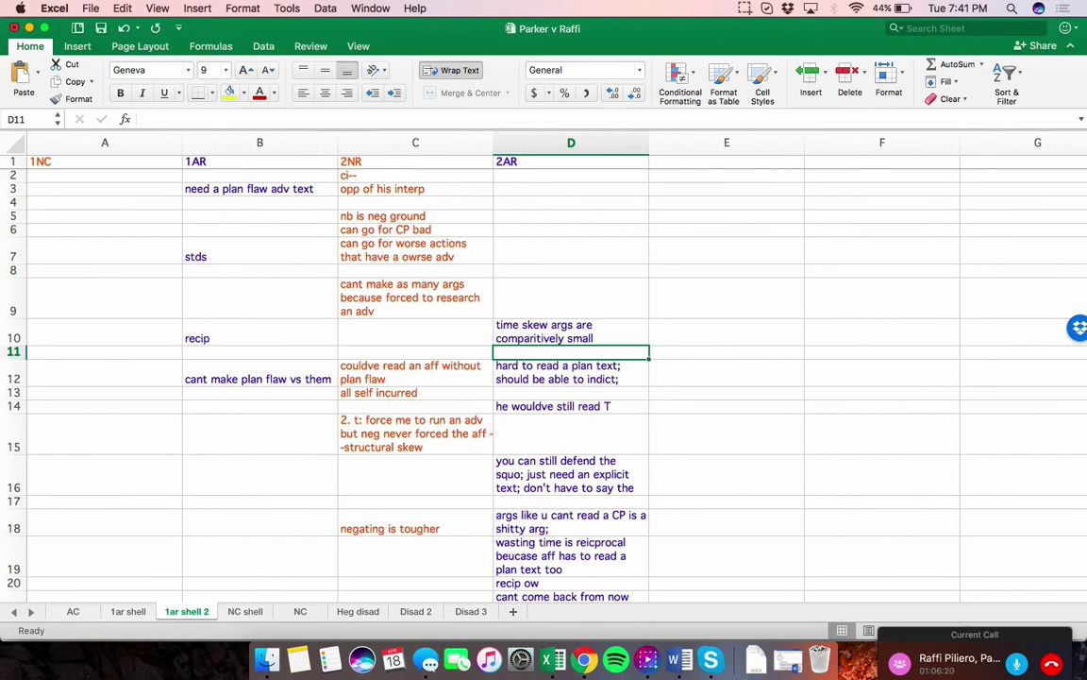
pyautogui.scroll(-3, 490, 378)
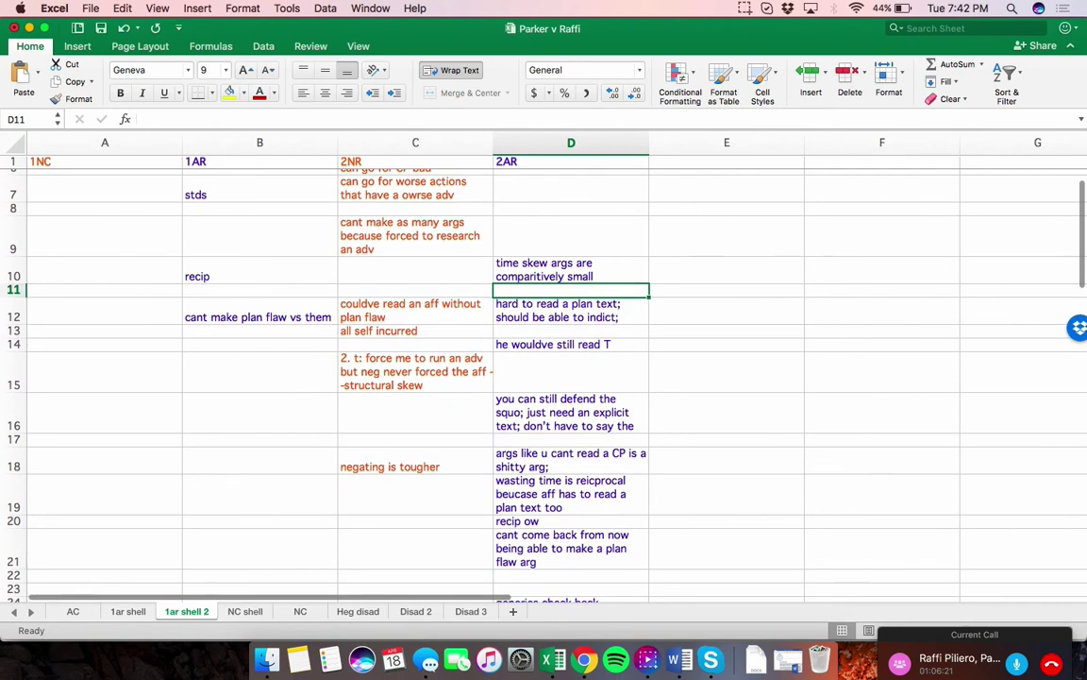
pyautogui.scroll(2, 490, 378)
pyautogui.scroll(1, 490, 378)
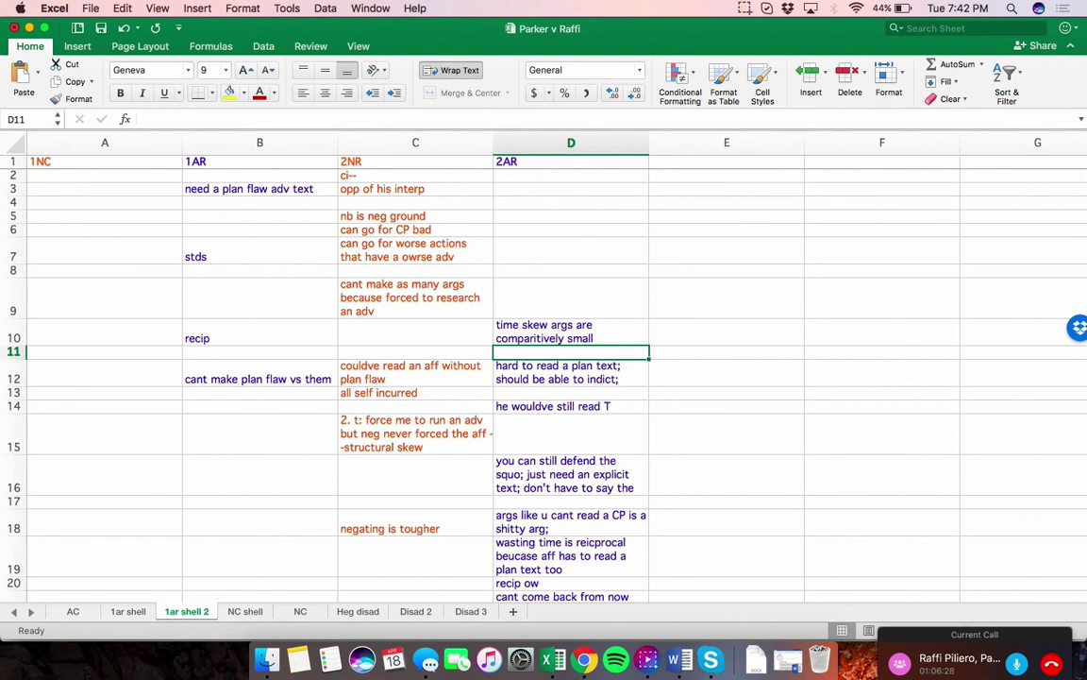
pyautogui.click(416, 351)
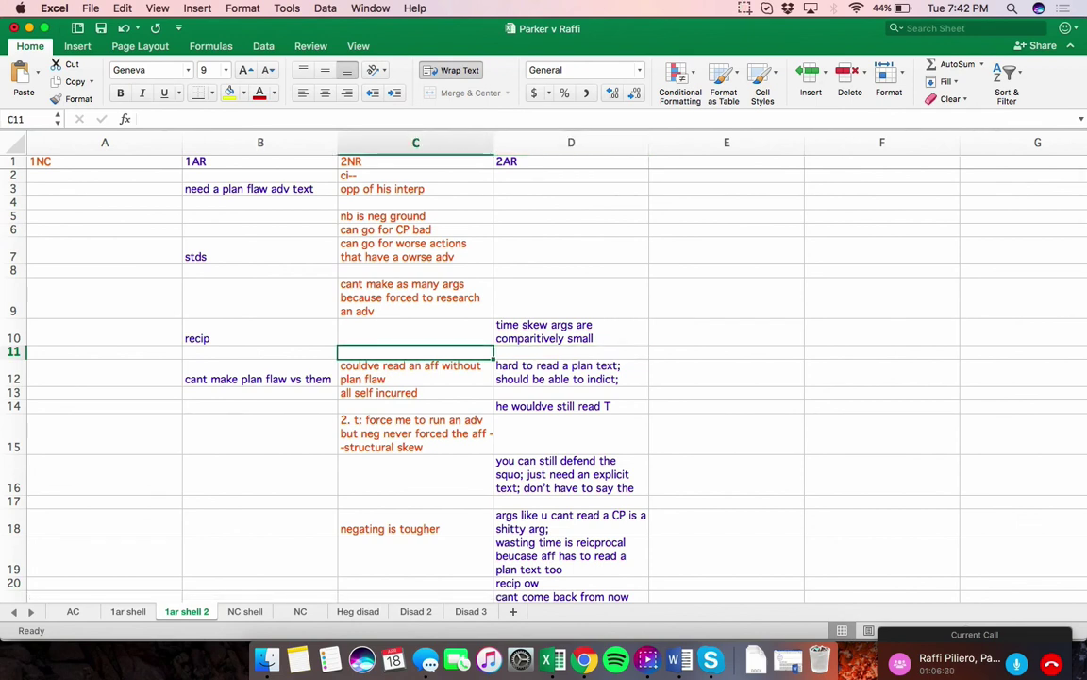
pyautogui.click(260, 372)
pyautogui.click(259, 351)
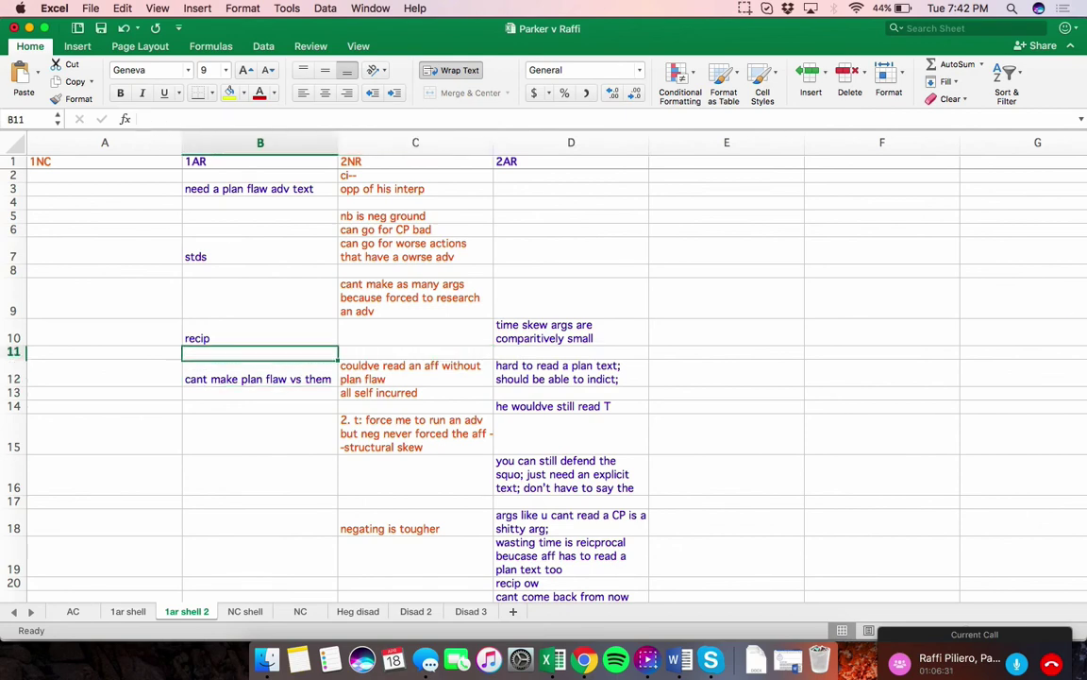
# Review the AC sheet's theory section, comparing the side bias, aff flex and reciprocity arguments across all speeches
pyautogui.click(72, 611)
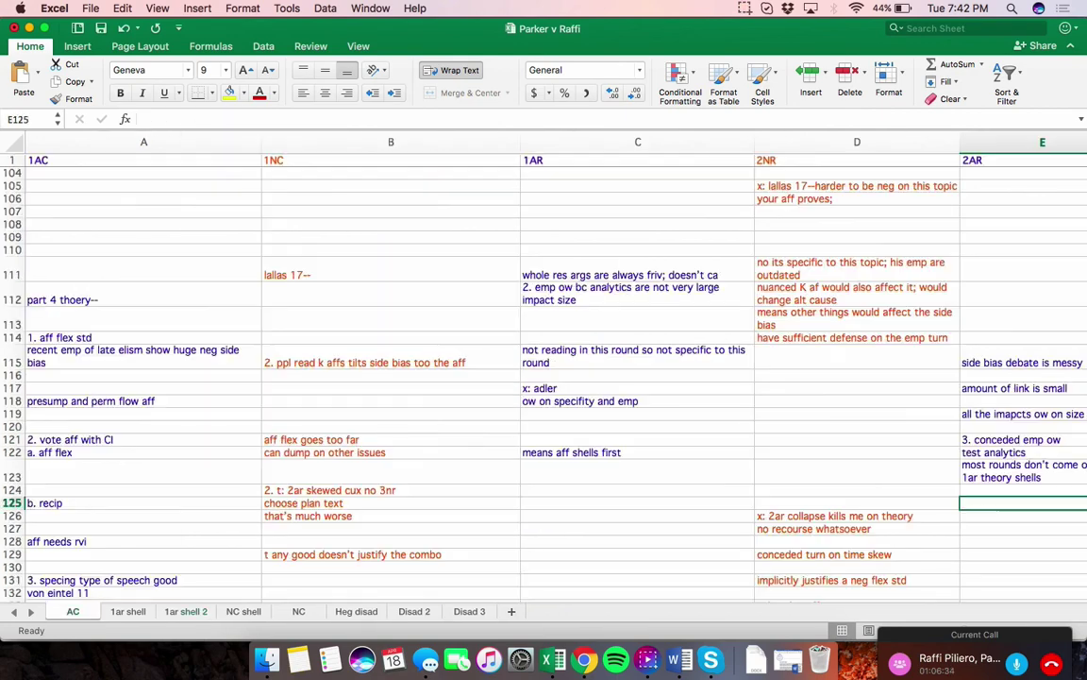
pyautogui.scroll(-1, 543, 368)
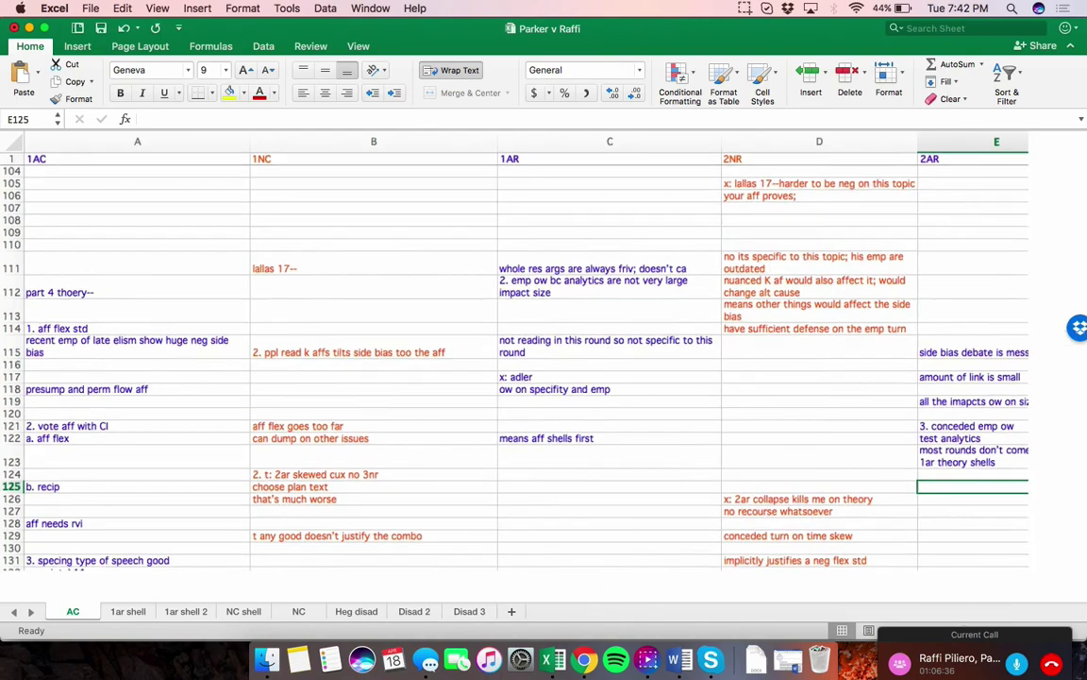
pyautogui.scroll(-2, 543, 368)
pyautogui.scroll(-5, 489, 378)
pyautogui.scroll(5, 489, 378)
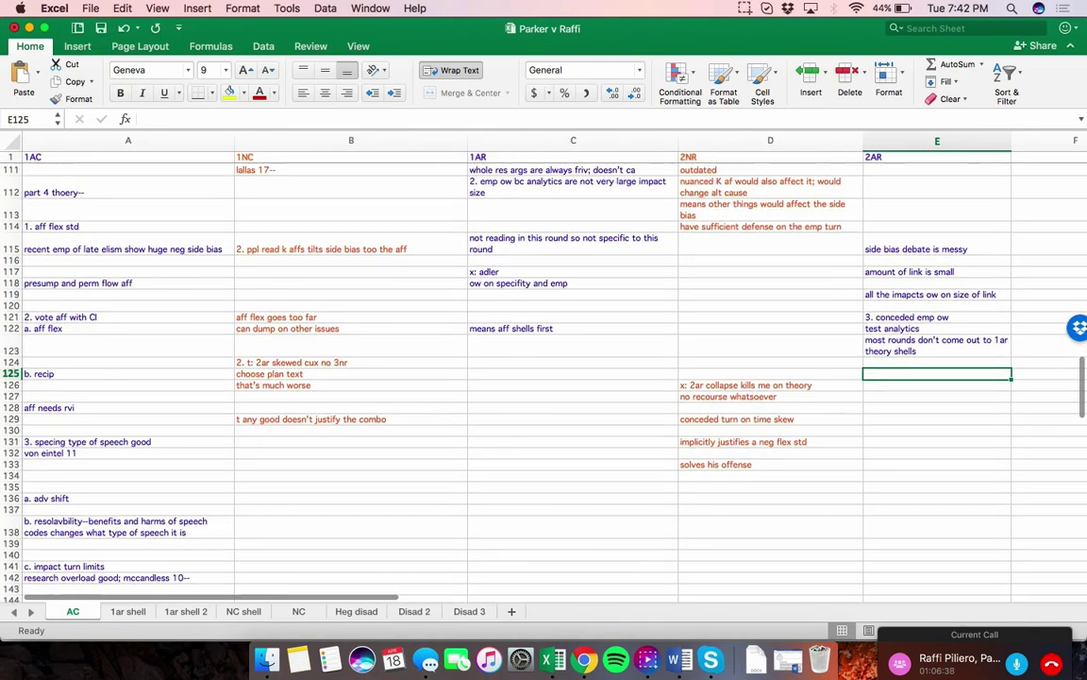
pyautogui.scroll(-3, 489, 377)
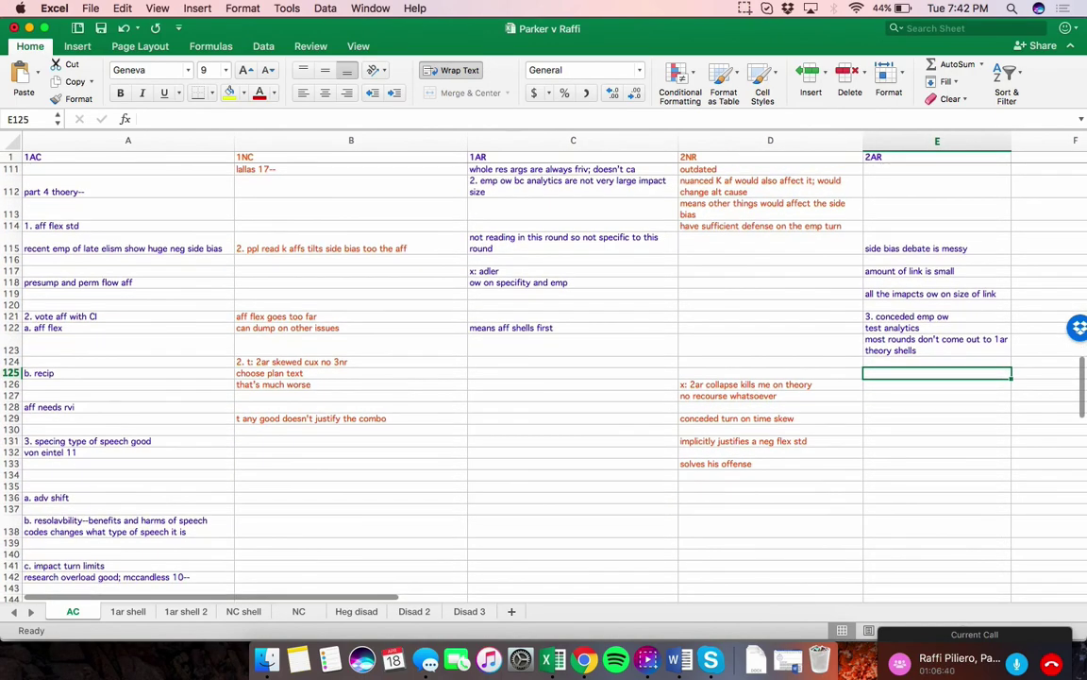
pyautogui.scroll(-1, 489, 378)
pyautogui.scroll(8, 489, 378)
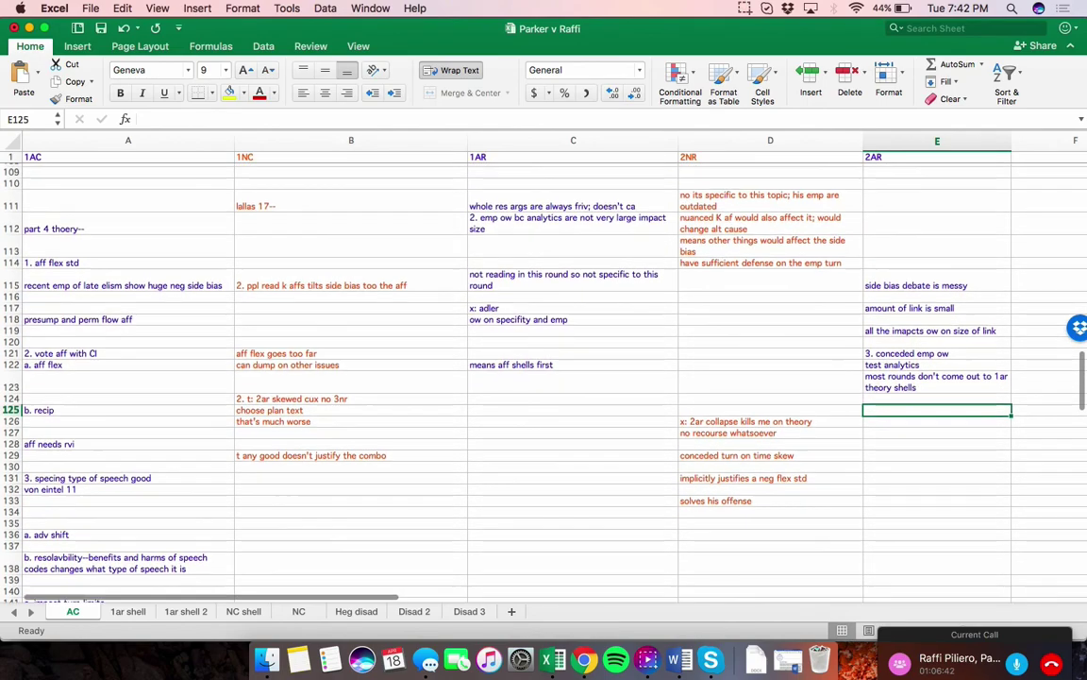
pyautogui.scroll(-10, 488, 377)
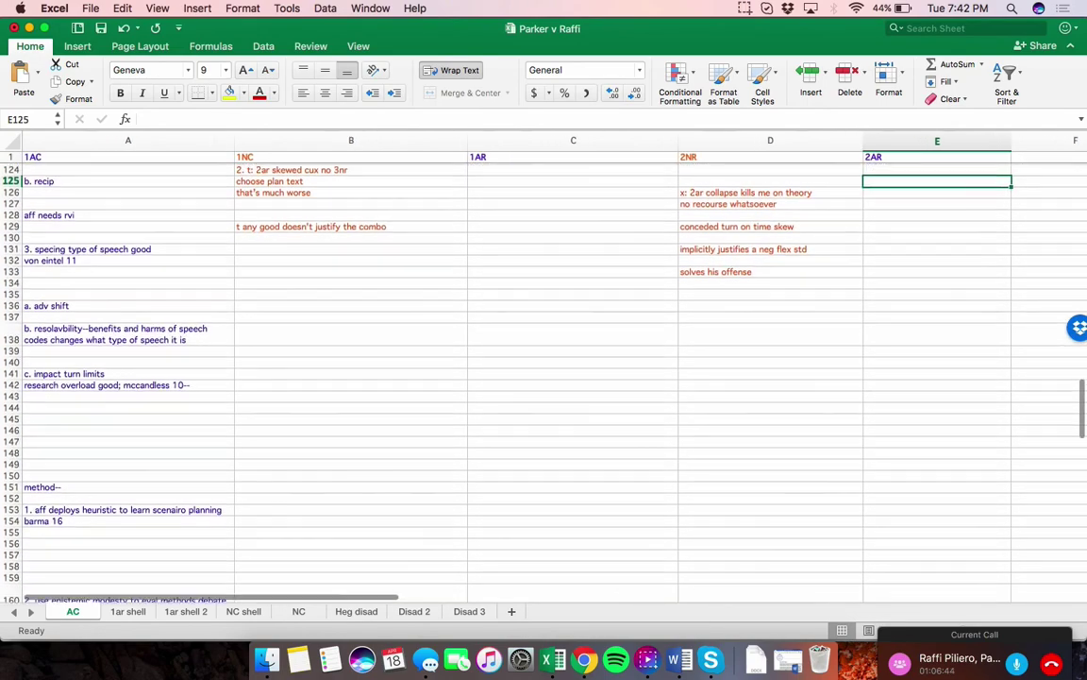
pyautogui.scroll(2, 489, 378)
pyautogui.scroll(5, 489, 377)
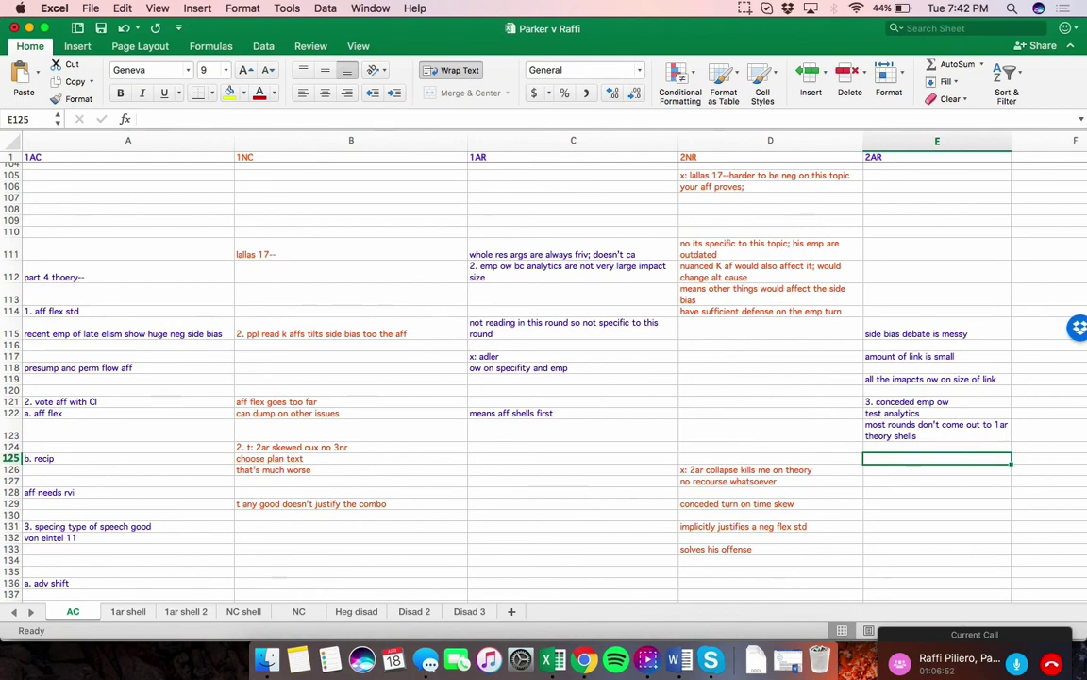
# Examine the AC sheet's plan flaw and presumption arguments in rows 32 to 54 against the 2NR and 2AR responses
pyautogui.scroll(20, 491, 368)
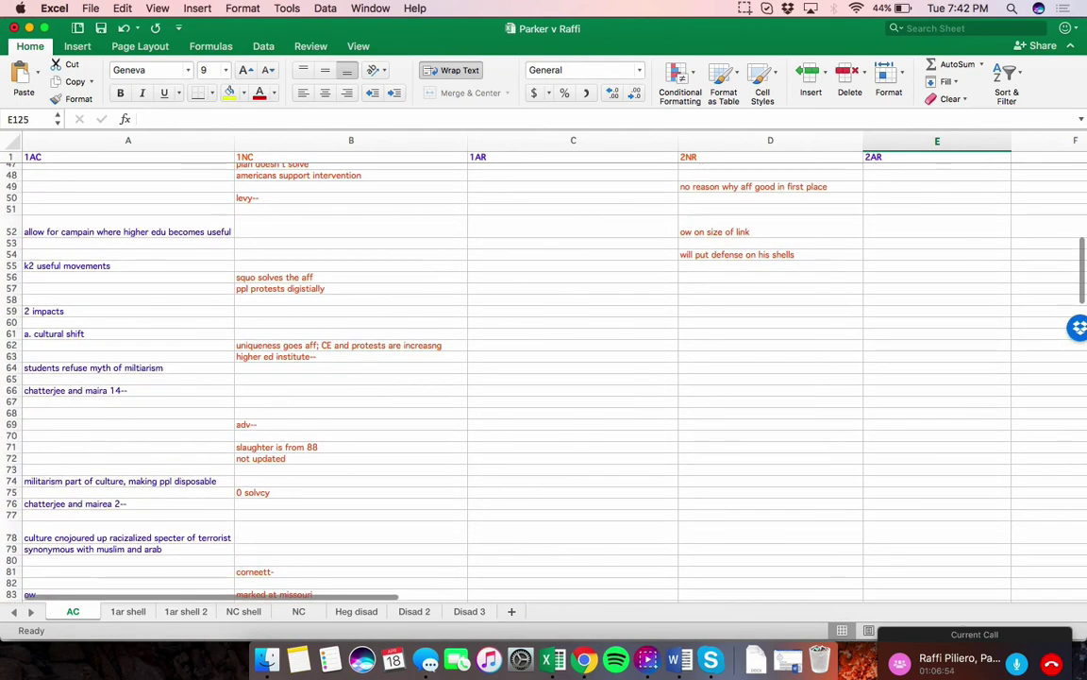
pyautogui.scroll(8, 490, 368)
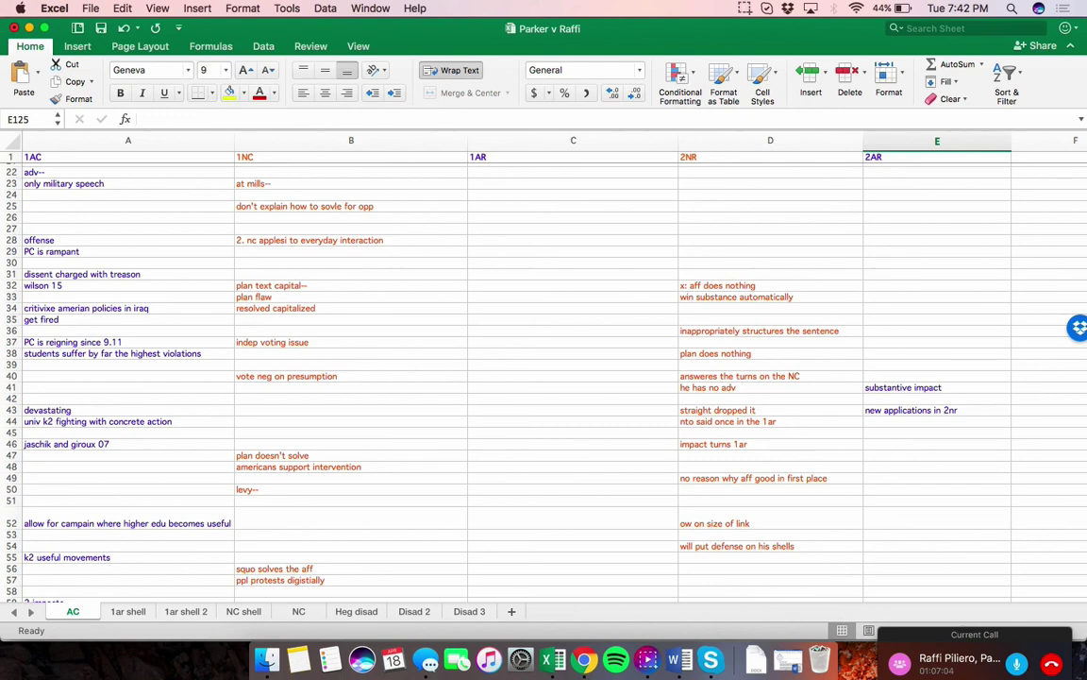
pyautogui.scroll(-5, 544, 378)
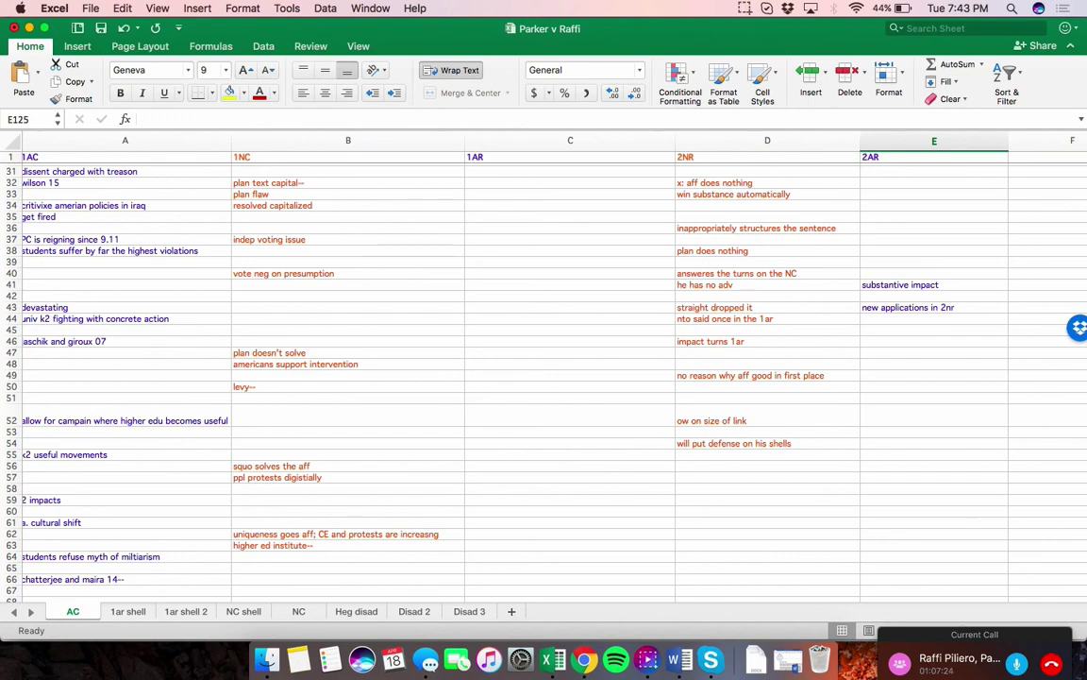
pyautogui.scroll(3, 544, 377)
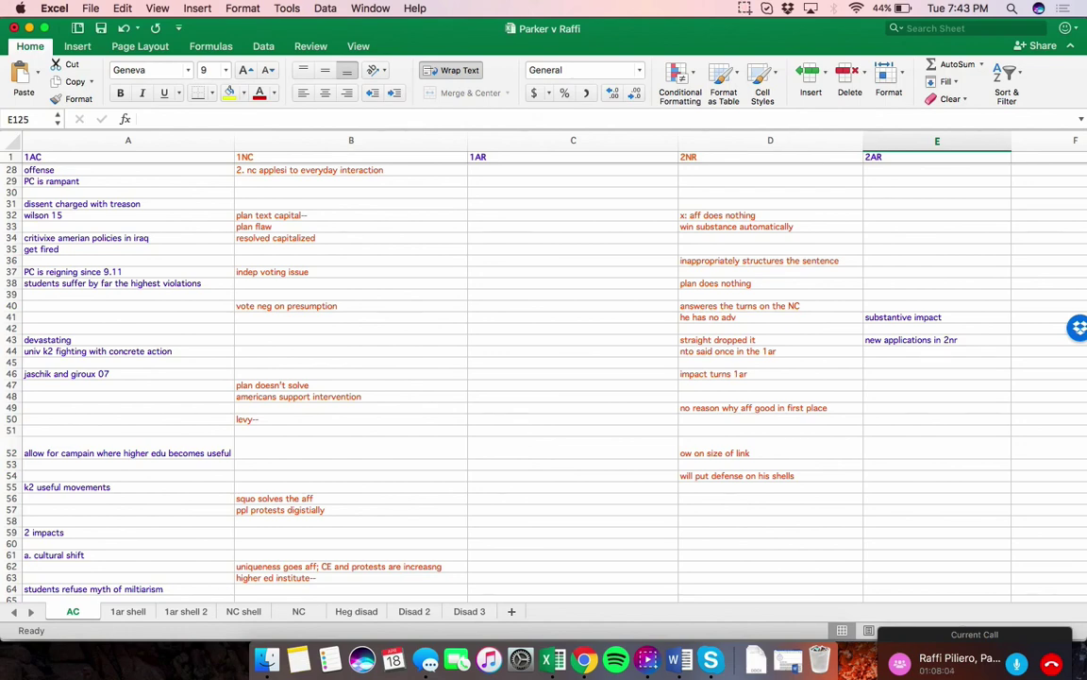
# Reread the AC sheet from the framing arguments in the opening rows down to the militarism impacts around row 79
pyautogui.scroll(10, 490, 377)
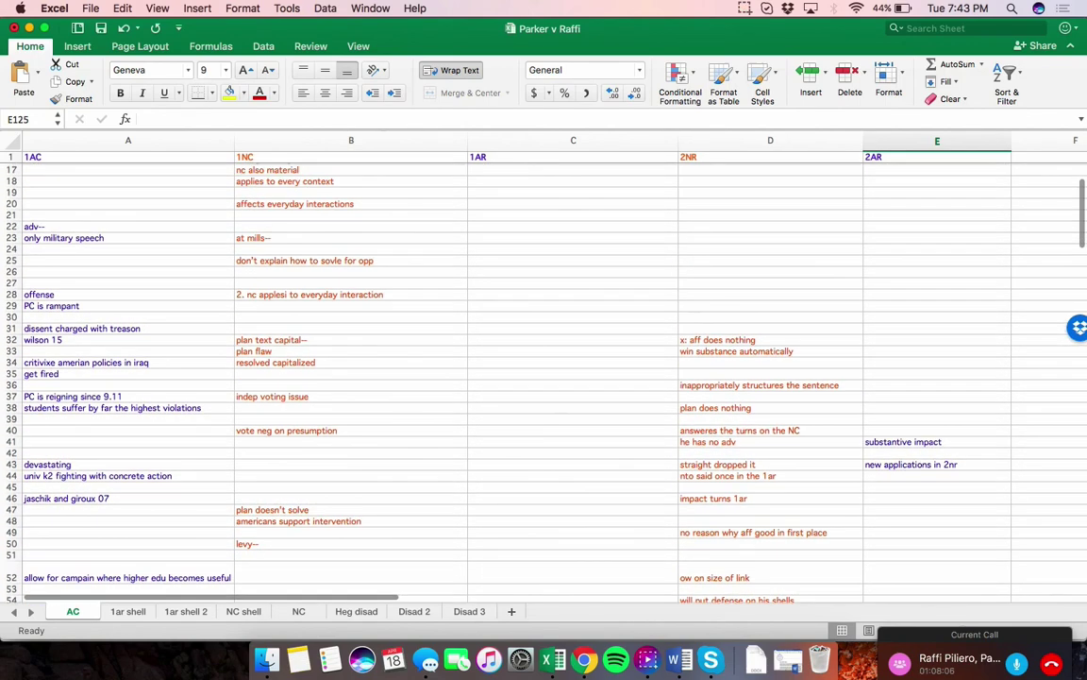
pyautogui.scroll(3, 544, 378)
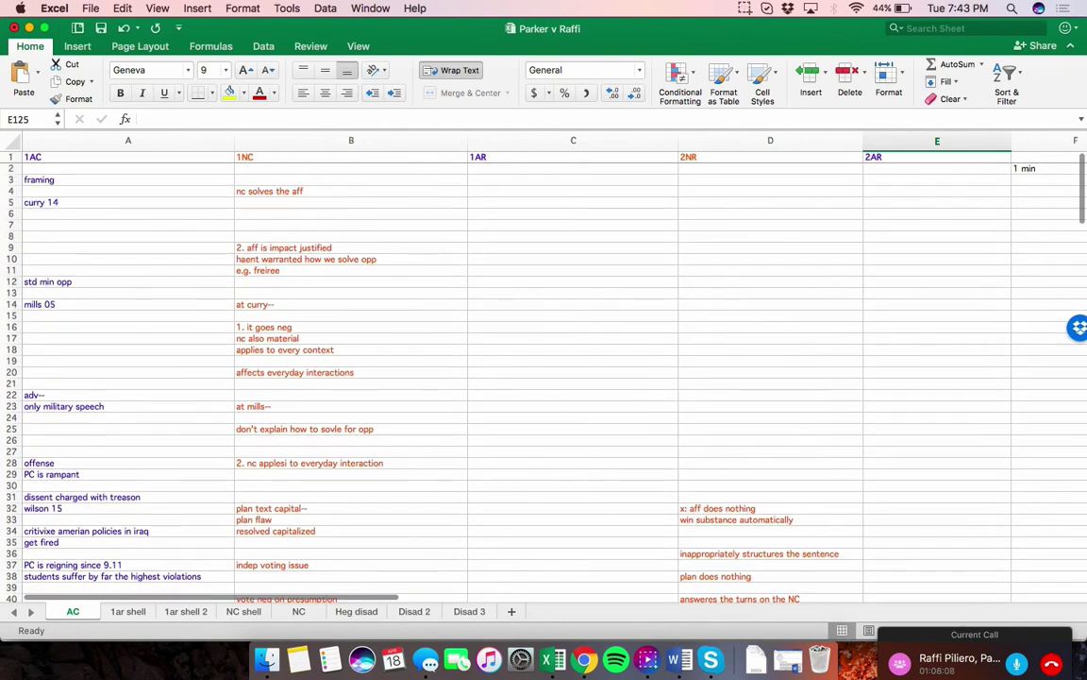
pyautogui.scroll(-9, 544, 377)
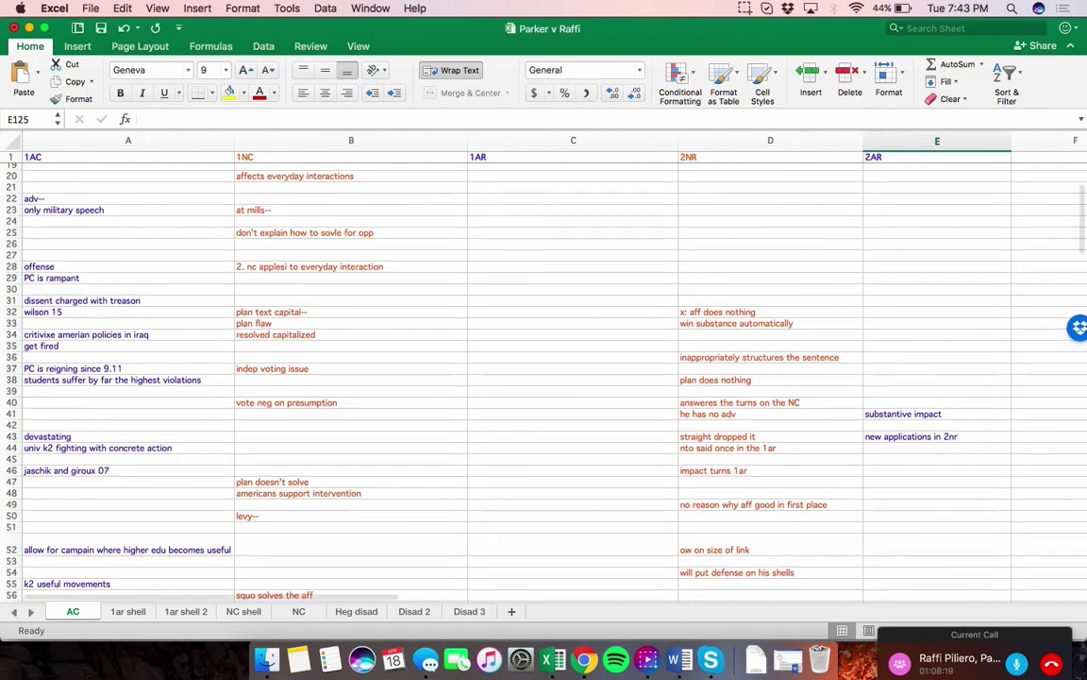
pyautogui.scroll(-4, 491, 378)
pyautogui.scroll(-6, 491, 377)
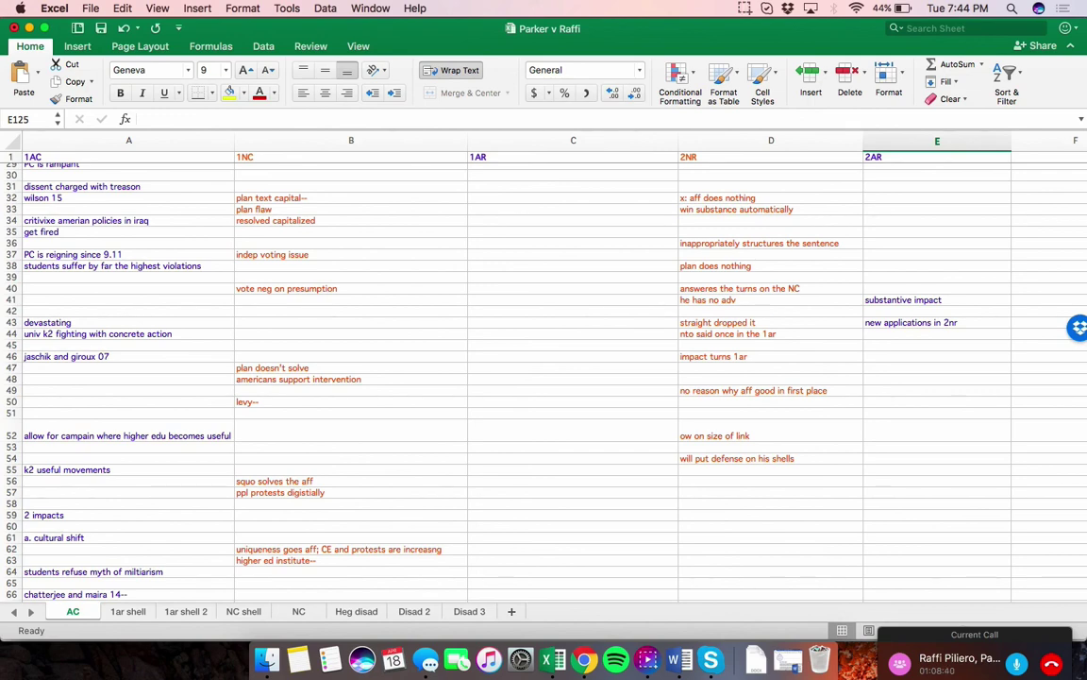
pyautogui.scroll(-5, 544, 378)
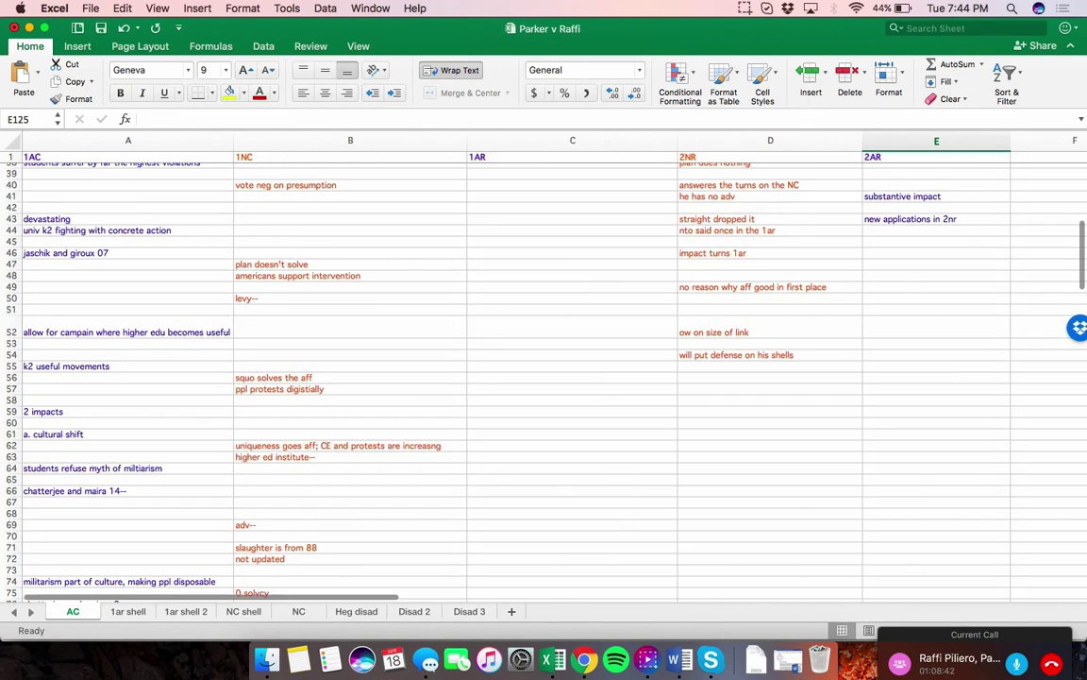
pyautogui.scroll(-3, 544, 377)
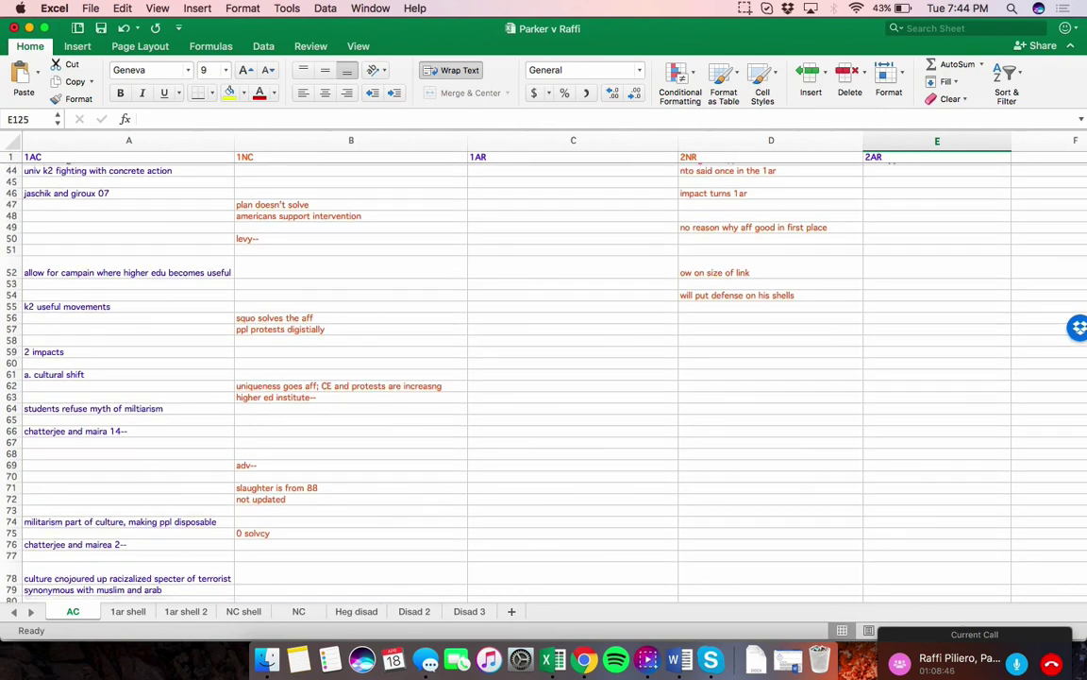
pyautogui.click(745, 7)
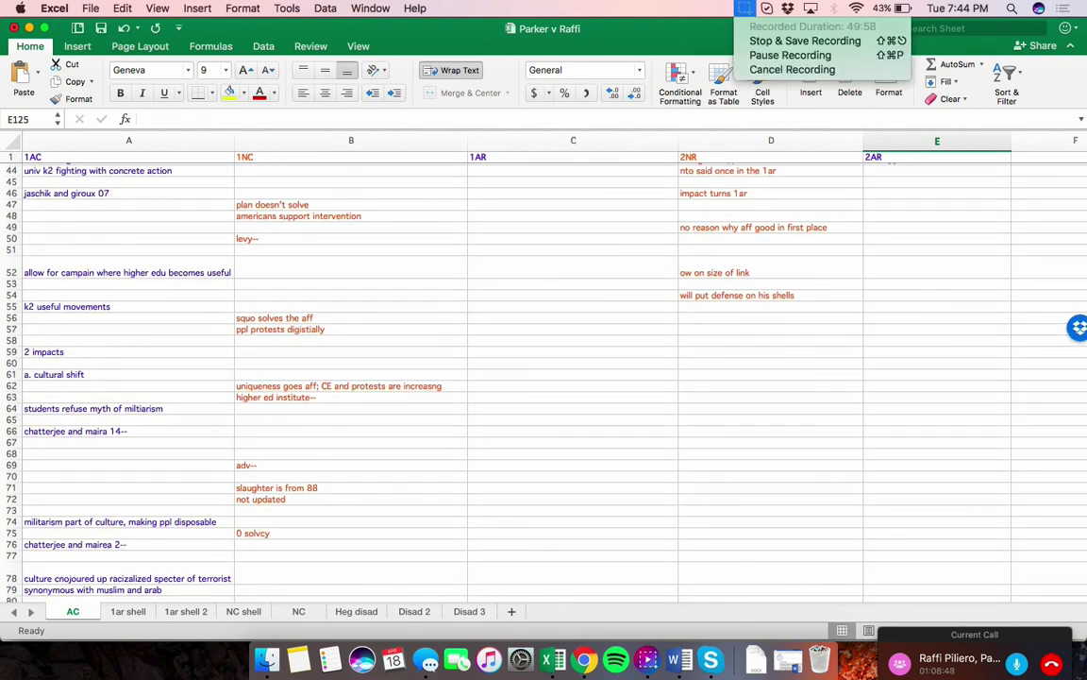